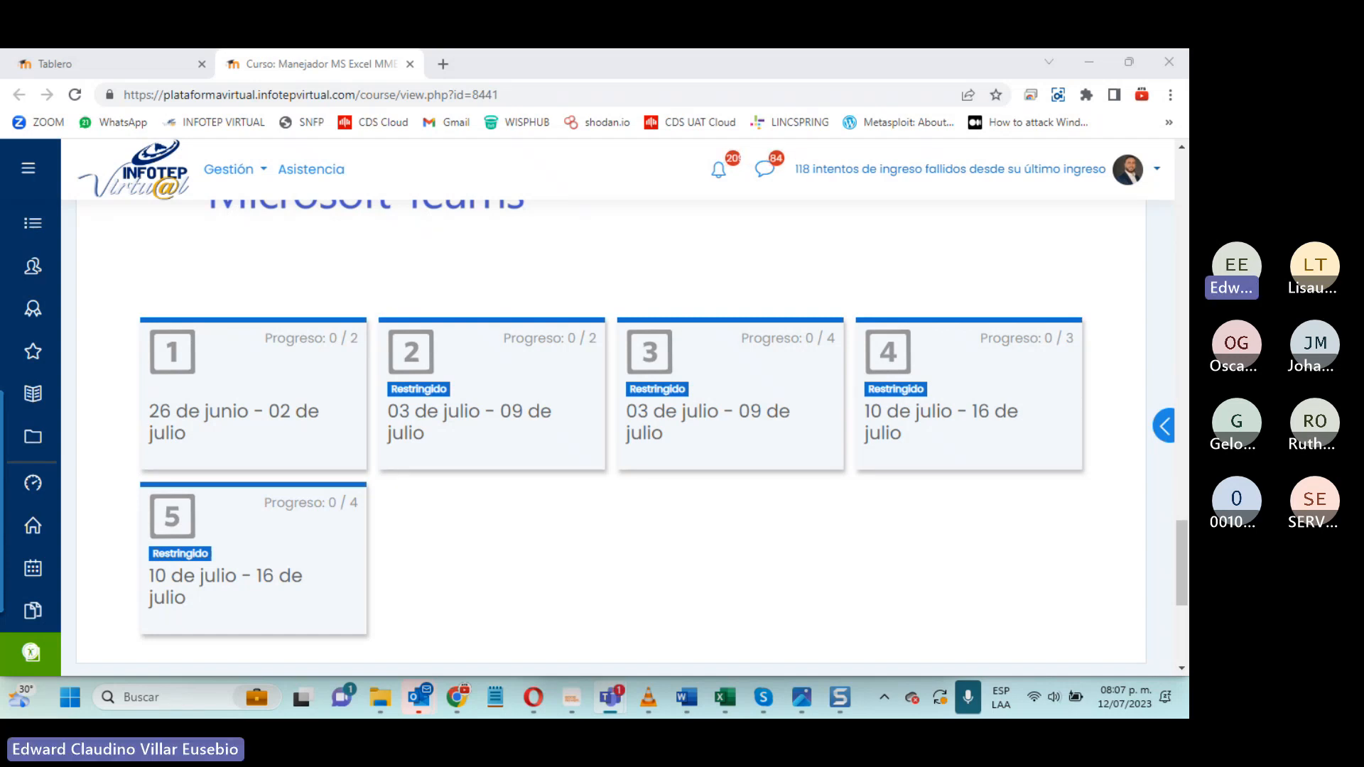
- Open course section 4 (10 de julio - 16 de julio) and look over its list of resources and activities
{"action": "left_click", "coordinate": [884, 419]}
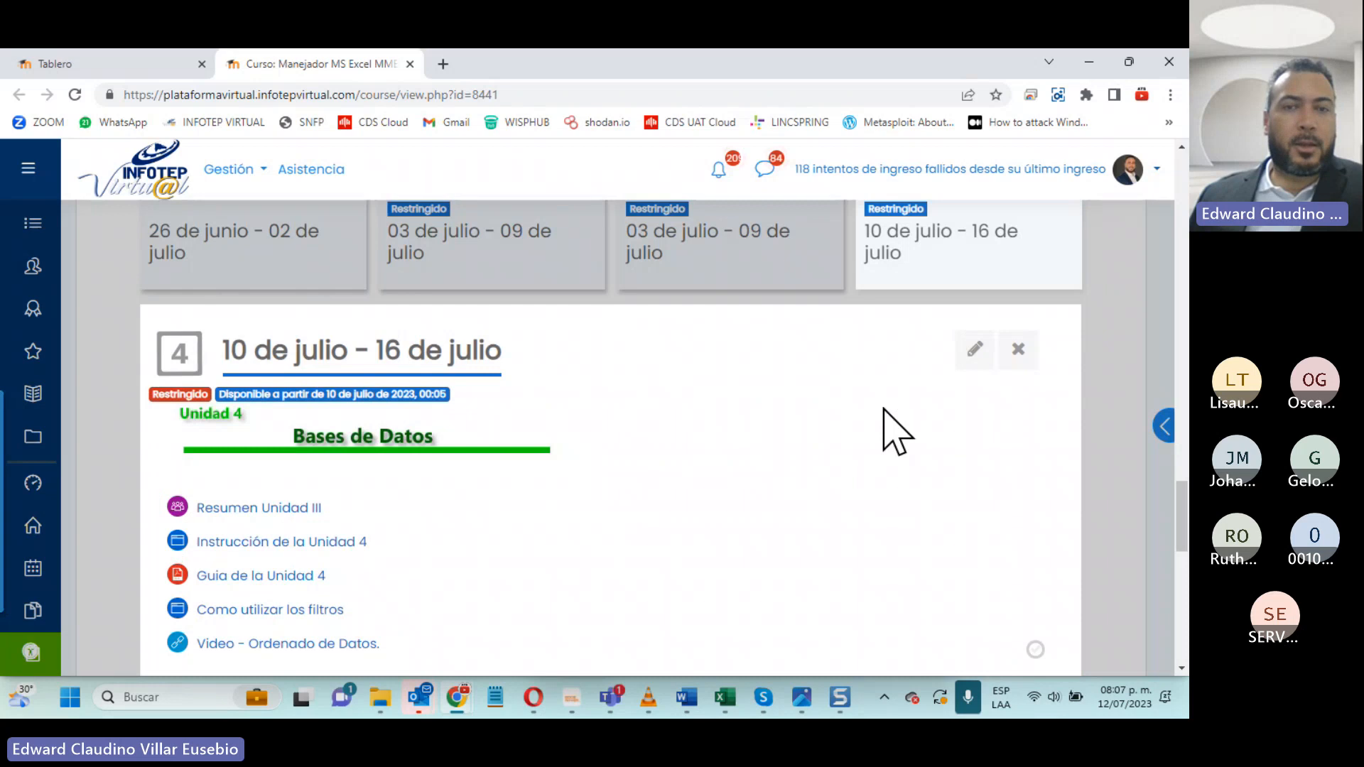
{"action": "scroll", "coordinate": [895, 430], "scroll_direction": "down", "scroll_amount": 1}
{"action": "scroll", "coordinate": [897, 430], "scroll_direction": "down", "scroll_amount": 2}
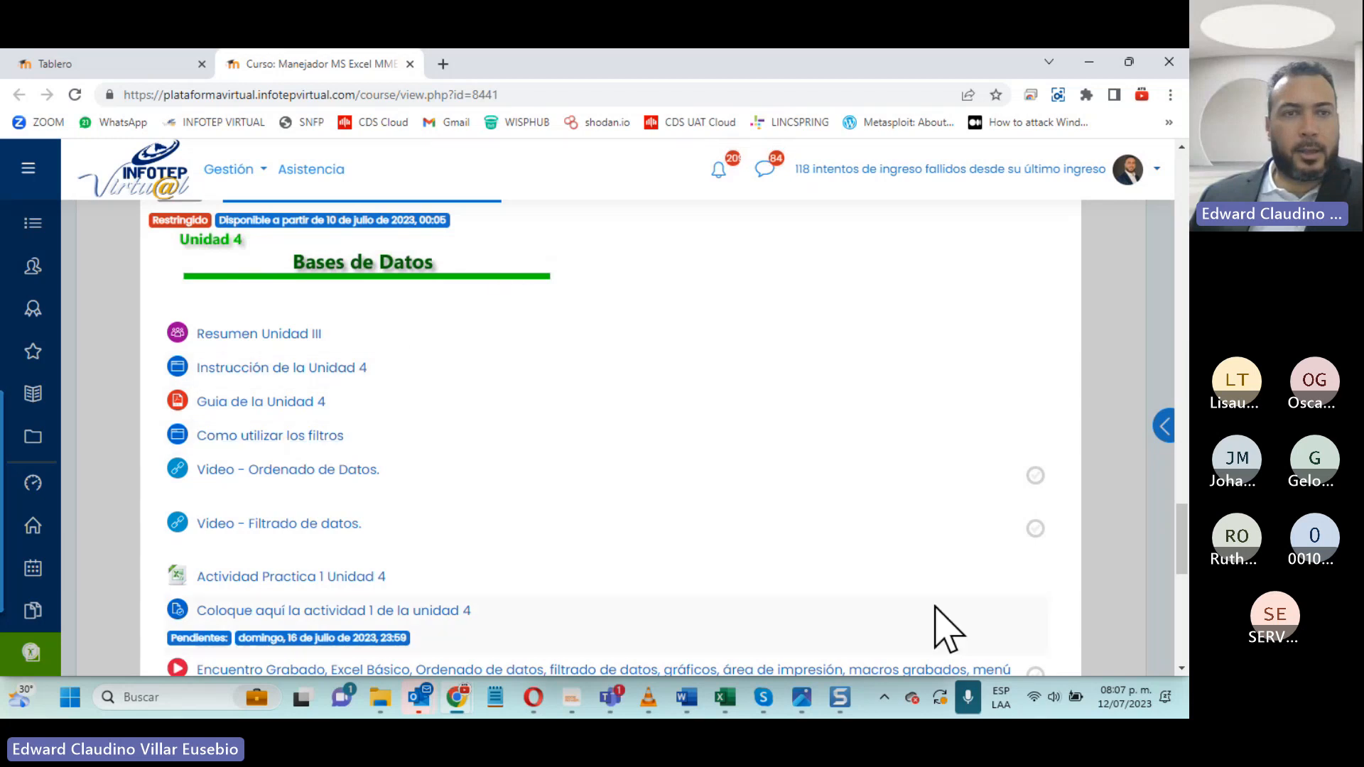
- Check the July 2023 system calendar, close it, and look over the Unidad 4 section again
{"action": "left_click", "coordinate": [1129, 704]}
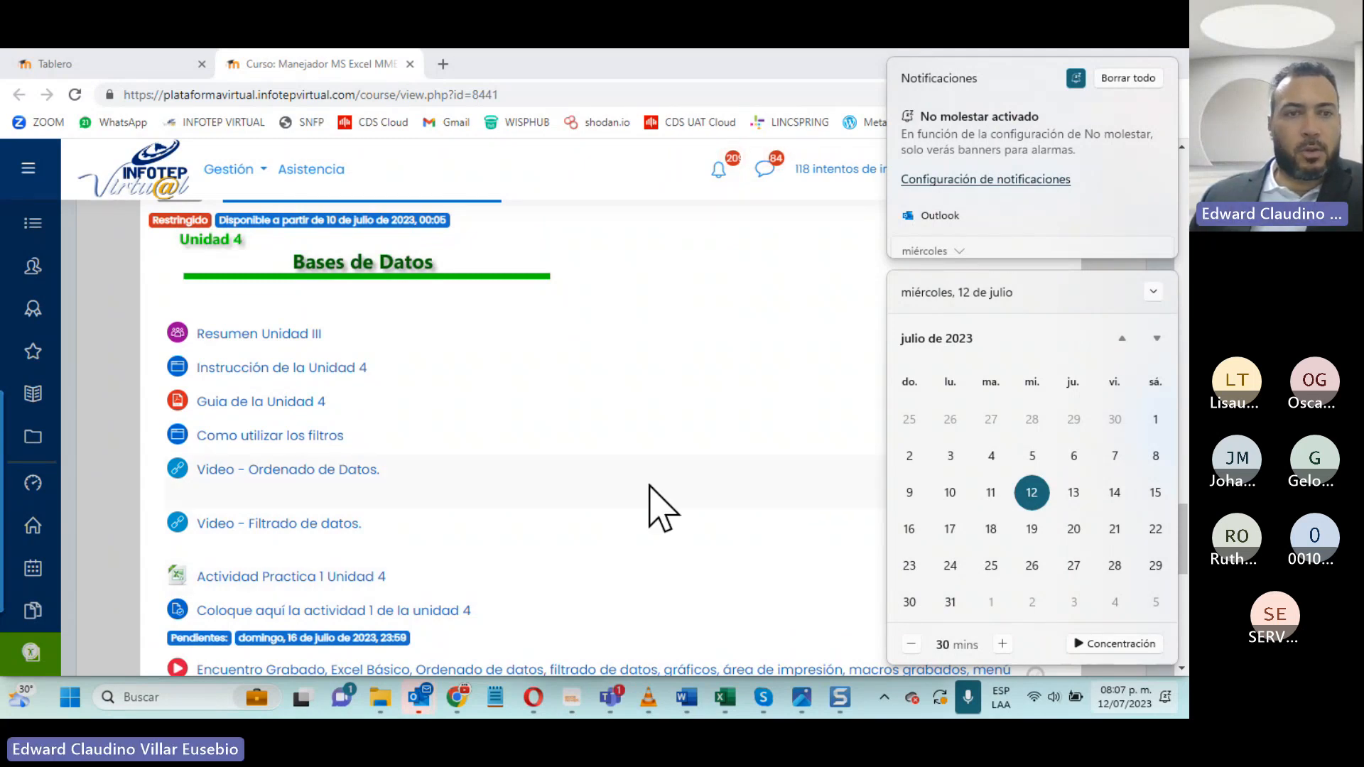
{"action": "scroll", "coordinate": [650, 485], "scroll_direction": "up", "scroll_amount": 3}
{"action": "left_click", "coordinate": [696, 435]}
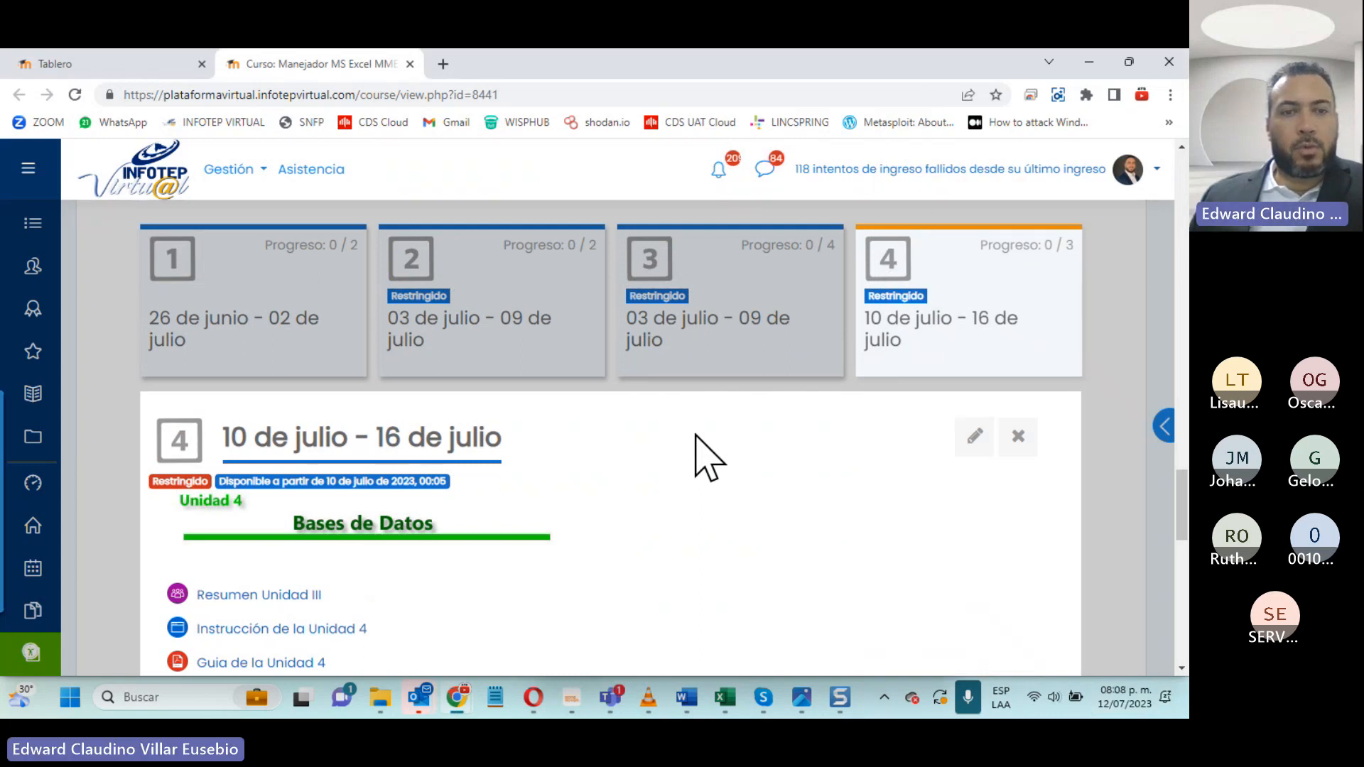
{"action": "scroll", "coordinate": [512, 474], "scroll_direction": "down", "scroll_amount": 2}
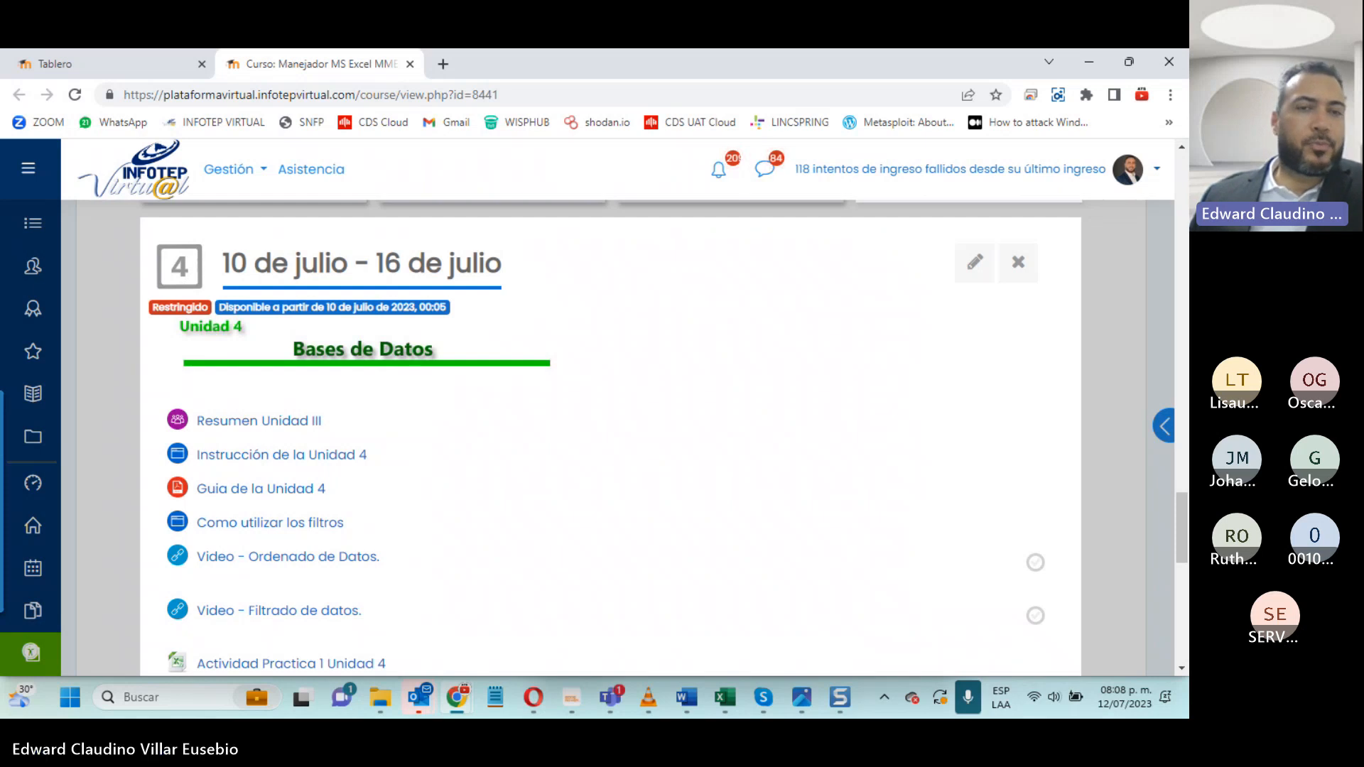
{"action": "scroll", "coordinate": [938, 577], "scroll_direction": "up", "scroll_amount": 3}
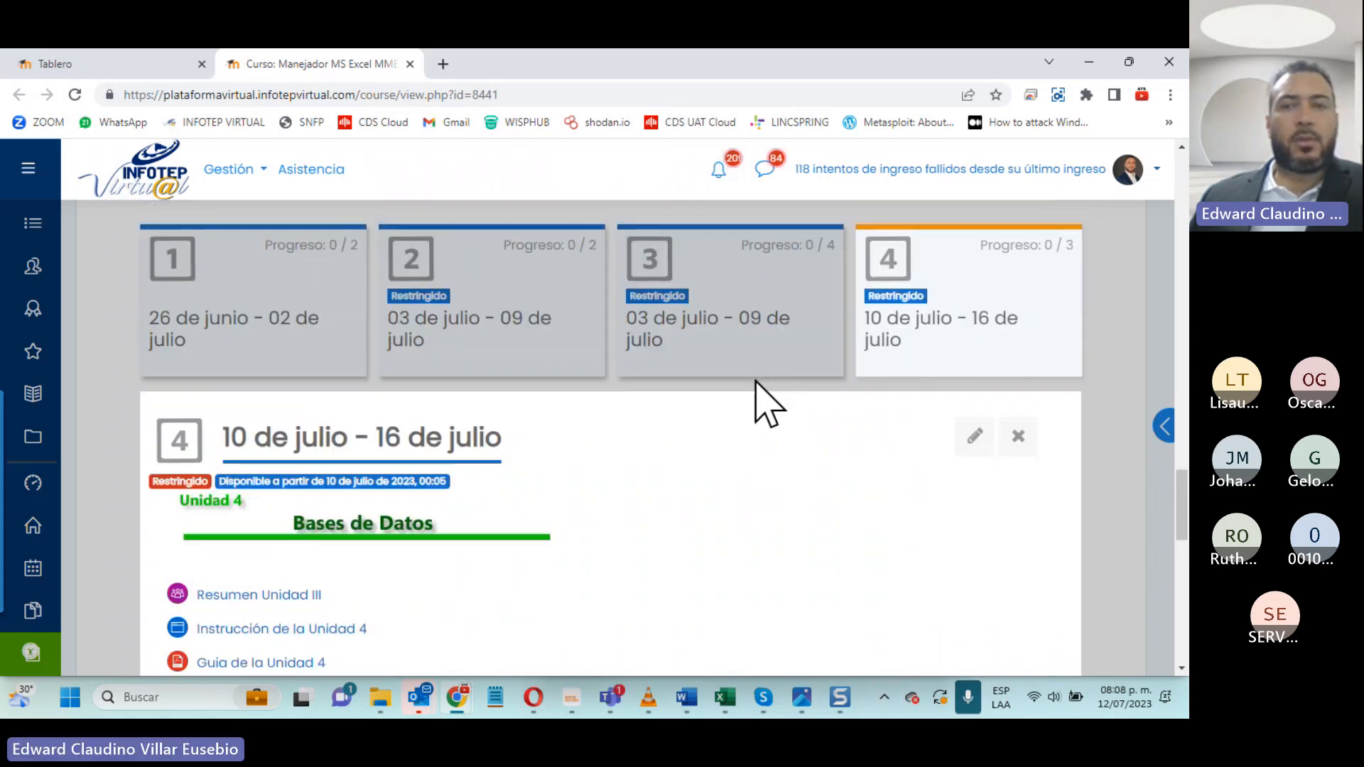
- Close section 4, view the contents of section 5 (Gráficos, Impresión y Macros), and close that section
{"action": "left_click", "coordinate": [935, 334]}
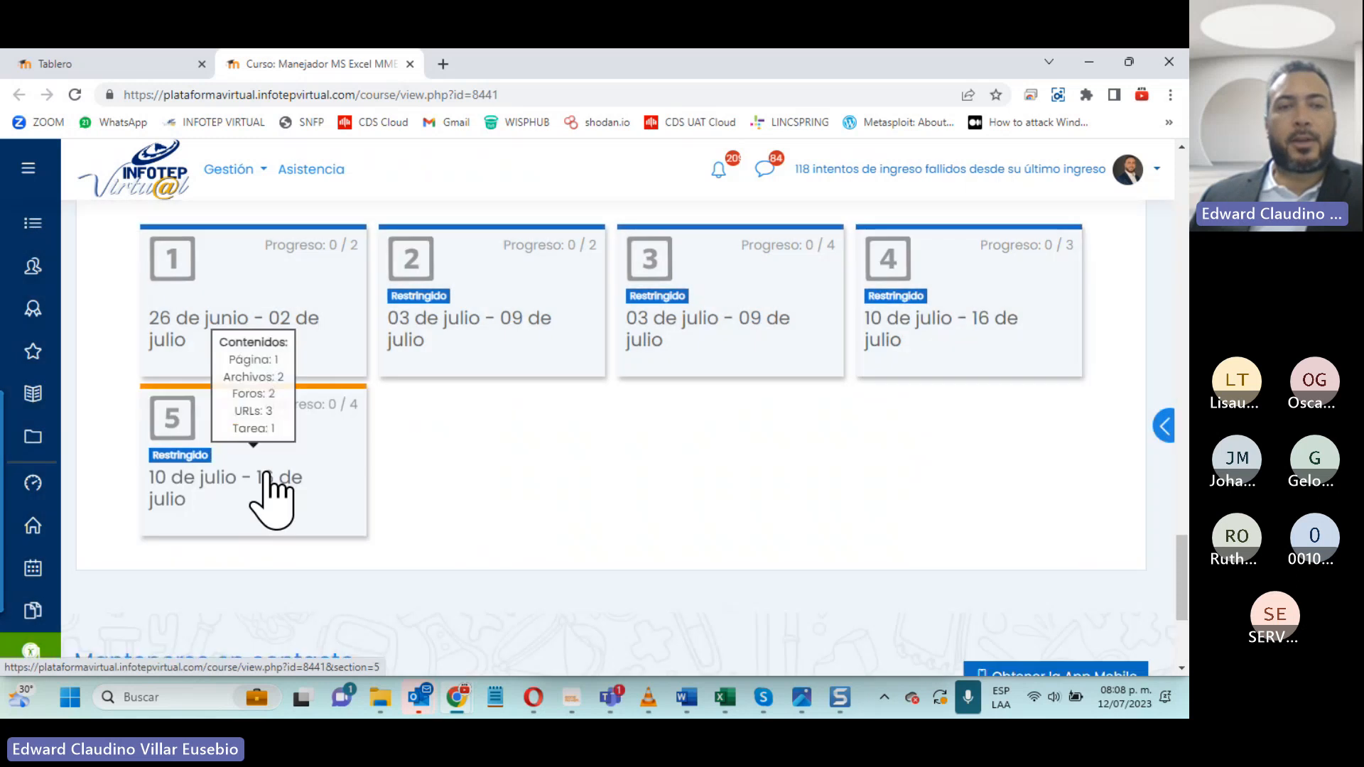
{"action": "left_click", "coordinate": [274, 496]}
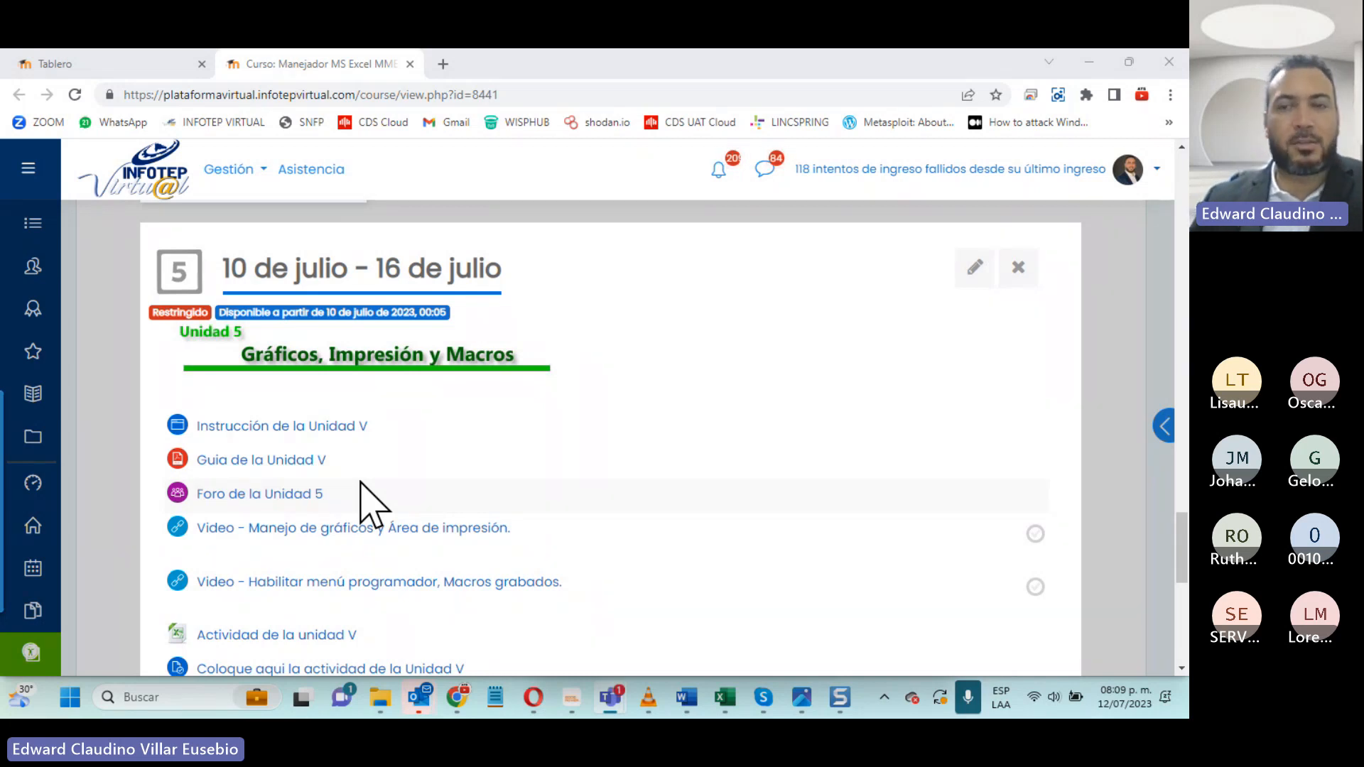
{"action": "left_click", "coordinate": [111, 331]}
{"action": "scroll", "coordinate": [590, 395], "scroll_direction": "up", "scroll_amount": 4}
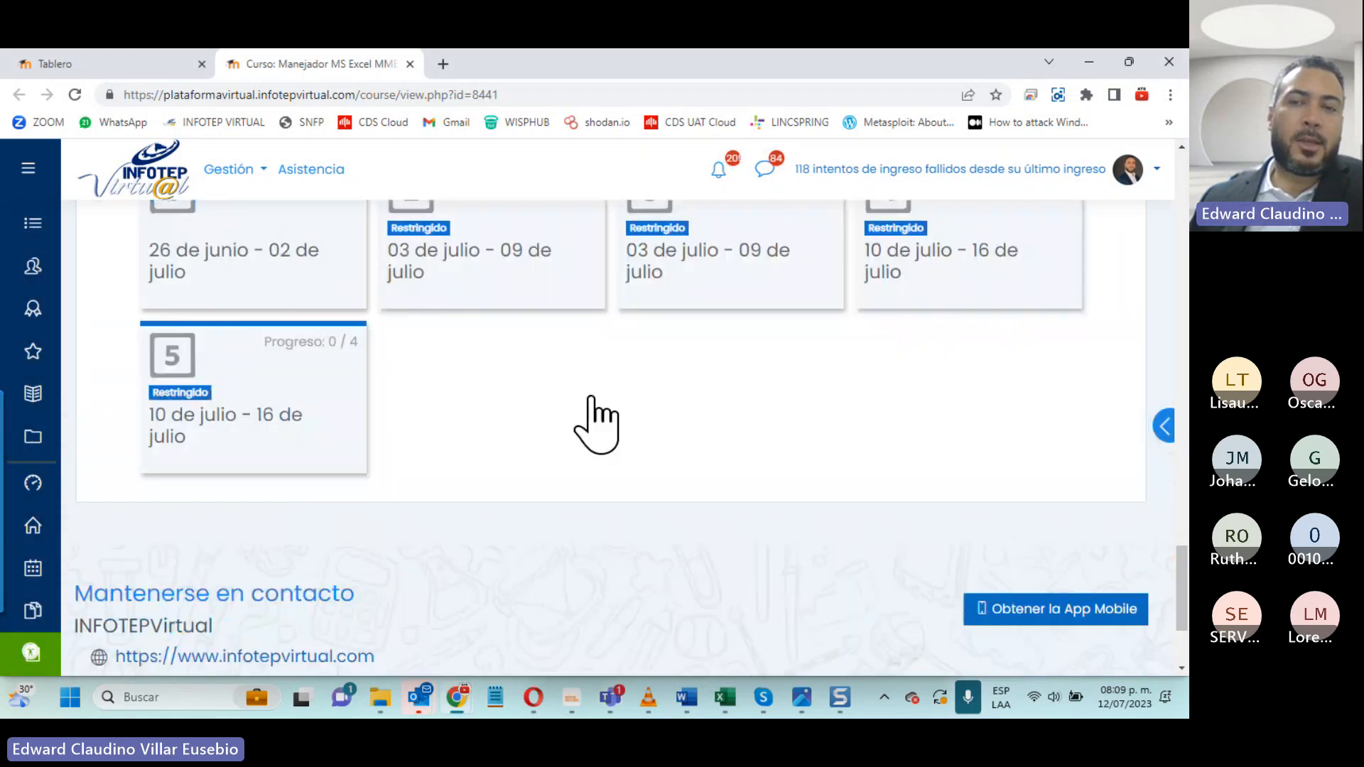
- Reopen section 4 and open Resumen Unidad III, Instrucción de la Unidad 4 and Guia de la Unidad 4 in separate new tabs
{"action": "left_click", "coordinate": [958, 392]}
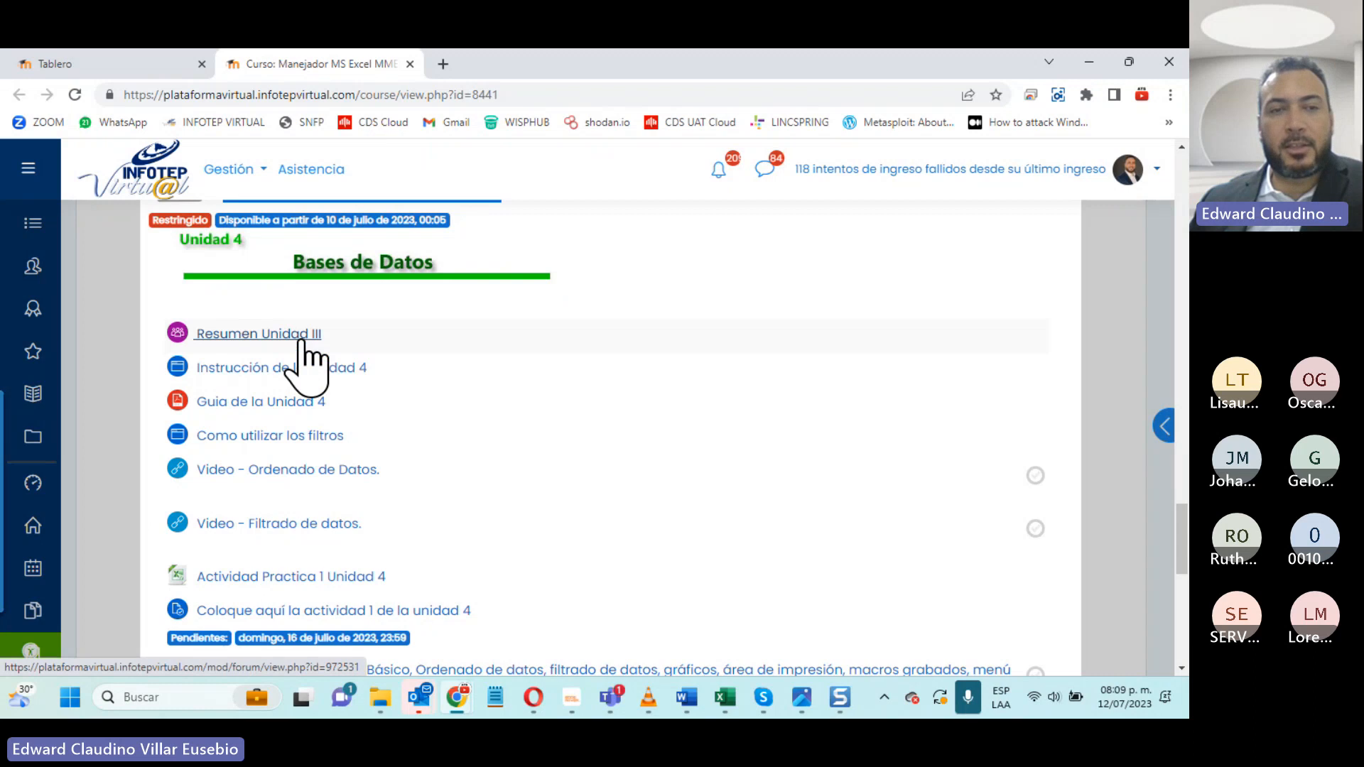
{"action": "right_click", "coordinate": [259, 334]}
{"action": "left_click", "coordinate": [322, 330]}
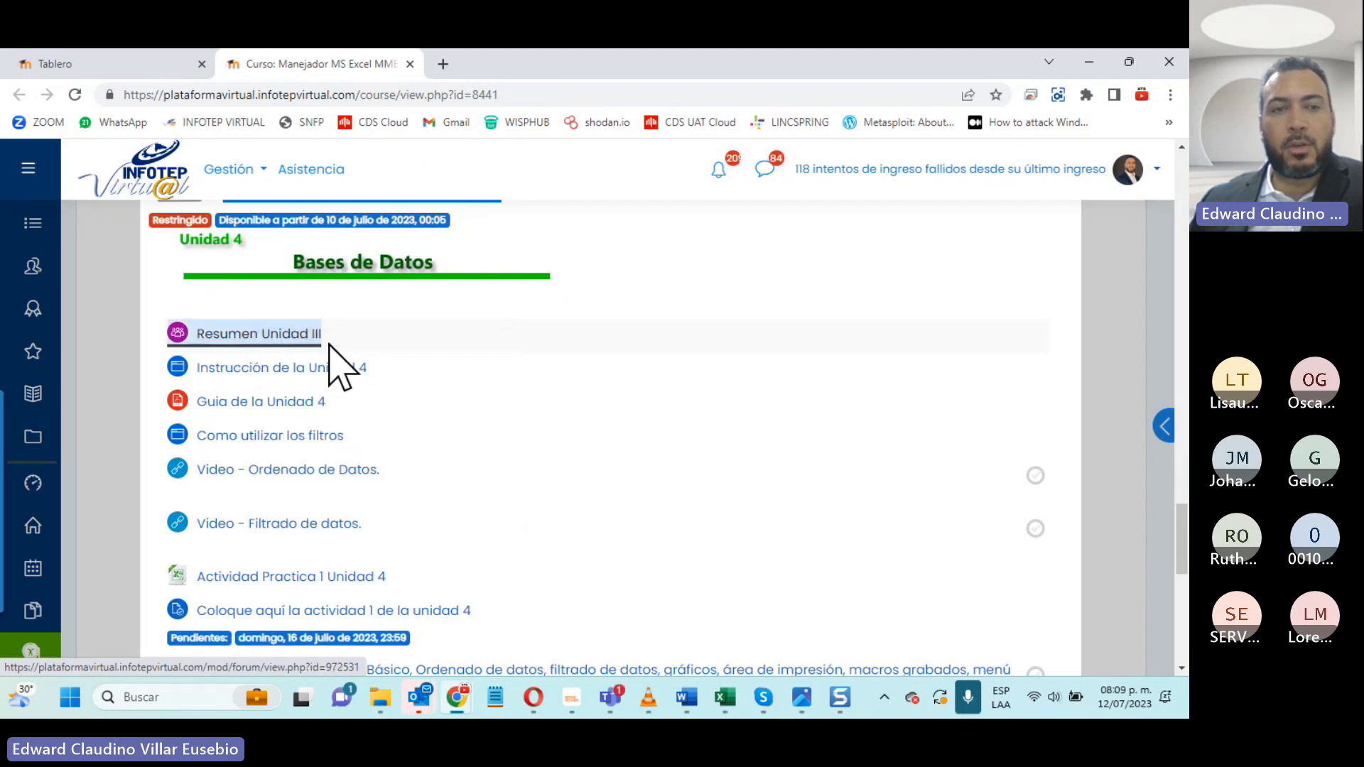
{"action": "right_click", "coordinate": [220, 369]}
{"action": "left_click", "coordinate": [244, 392]}
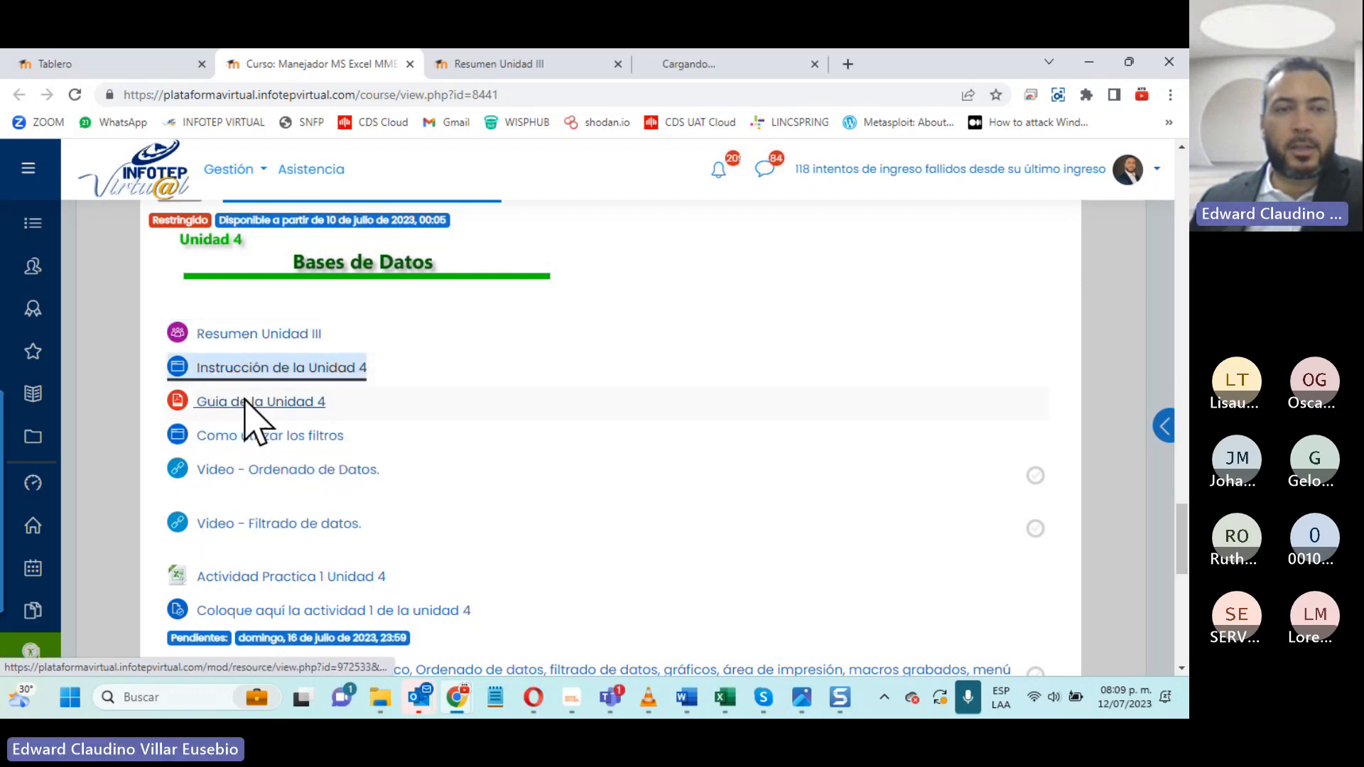
{"action": "right_click", "coordinate": [263, 402]}
{"action": "left_click", "coordinate": [298, 409]}
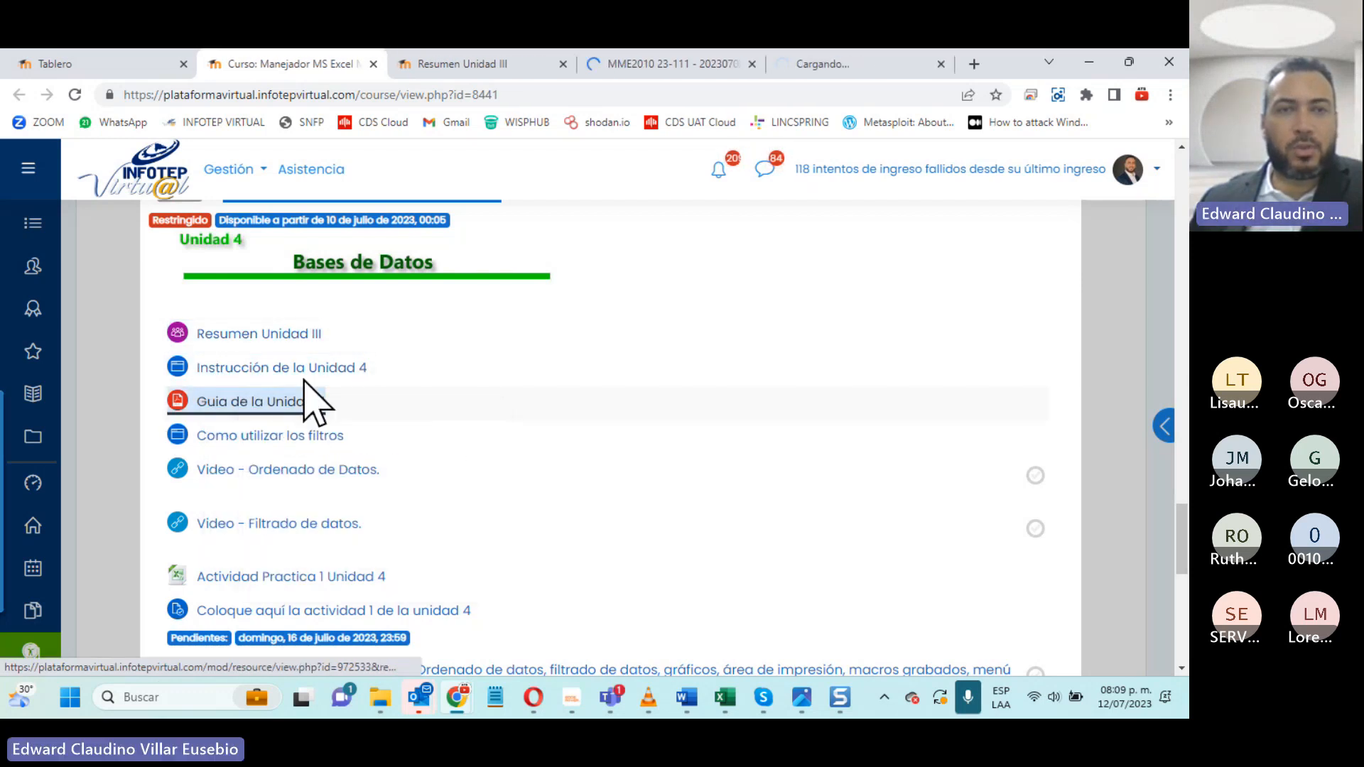
- Review the Resumen Unidad III forum page and close its tab
{"action": "left_click", "coordinate": [423, 64]}
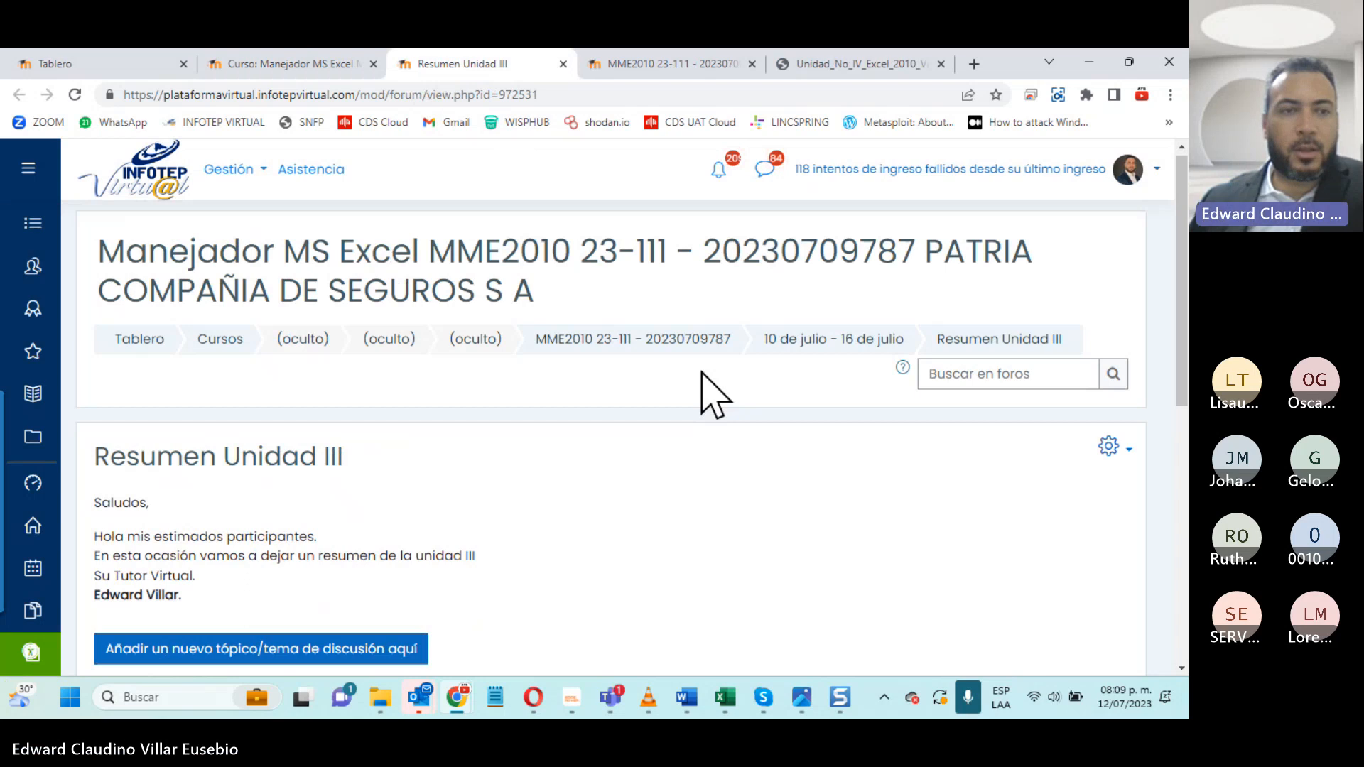
{"action": "scroll", "coordinate": [702, 373], "scroll_direction": "down", "scroll_amount": 3}
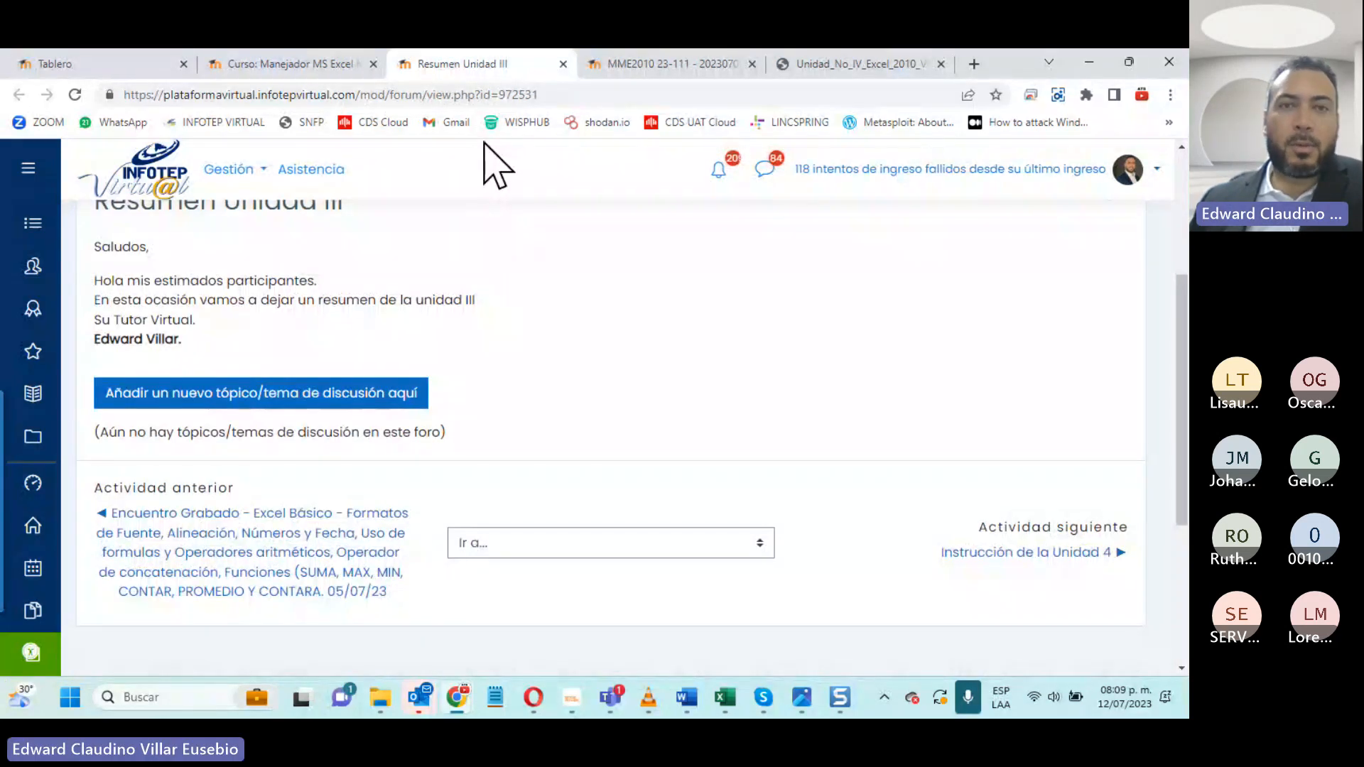
{"action": "left_click", "coordinate": [563, 64]}
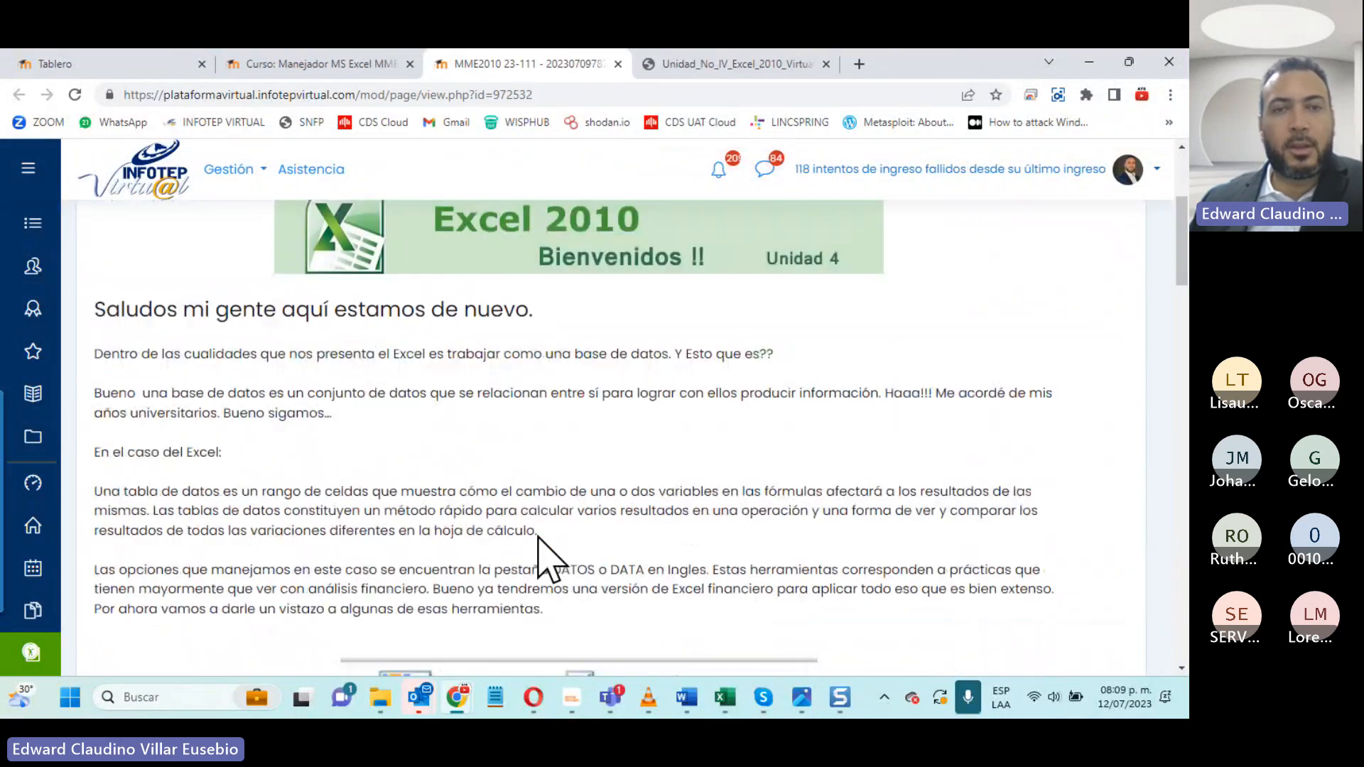
- Read through the Instrucción de la Unidad 4 page down to its Actividades de esta Unidad list and close its tab
{"action": "scroll", "coordinate": [538, 536], "scroll_direction": "up", "scroll_amount": 2}
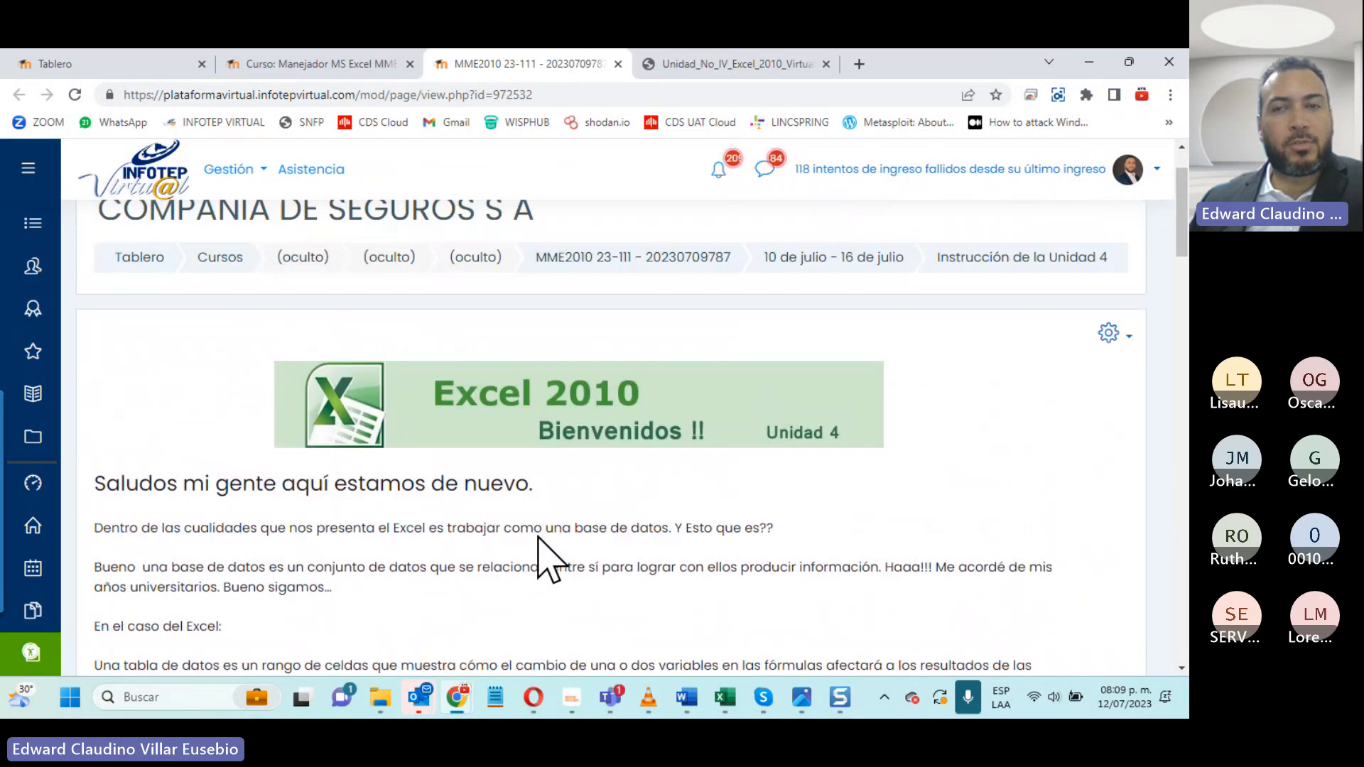
{"action": "scroll", "coordinate": [543, 538], "scroll_direction": "down", "scroll_amount": 2}
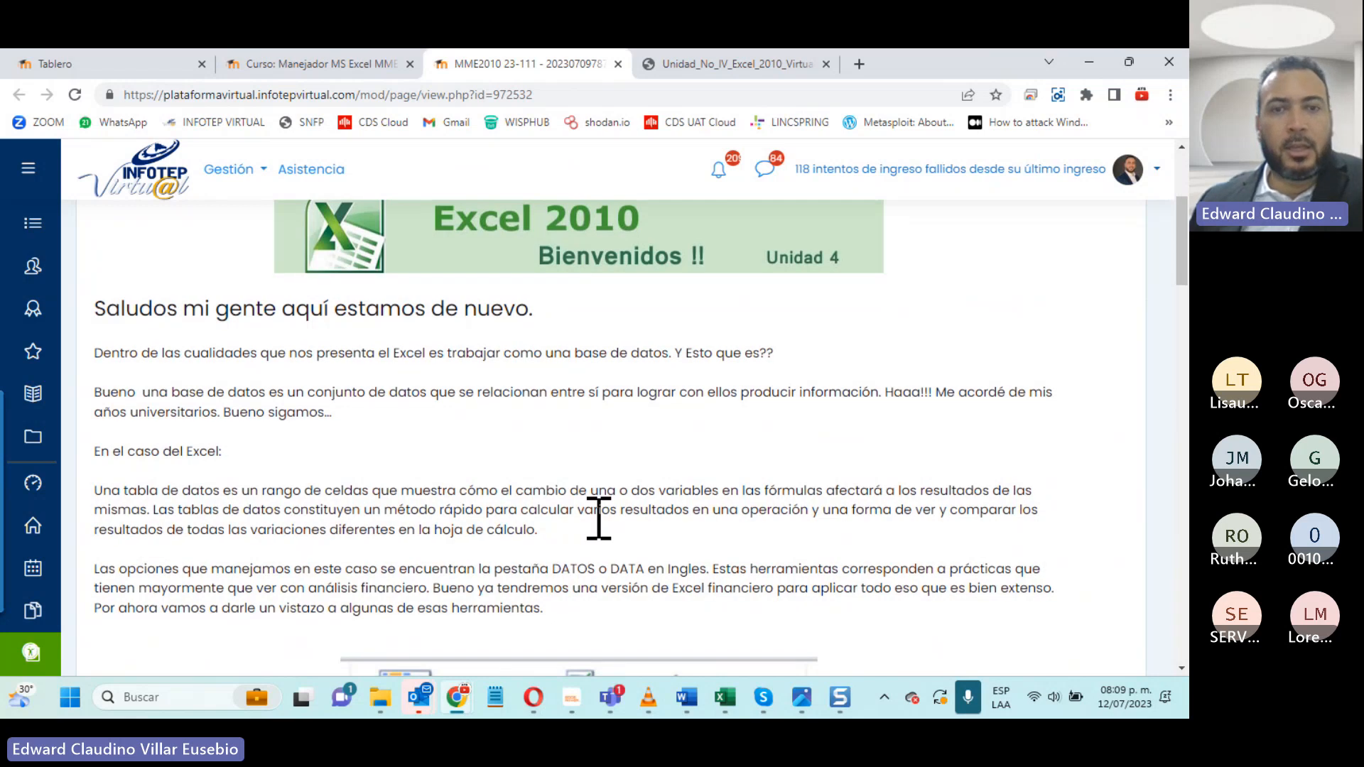
{"action": "scroll", "coordinate": [599, 518], "scroll_direction": "down", "scroll_amount": 3}
{"action": "scroll", "coordinate": [600, 519], "scroll_direction": "down", "scroll_amount": 9}
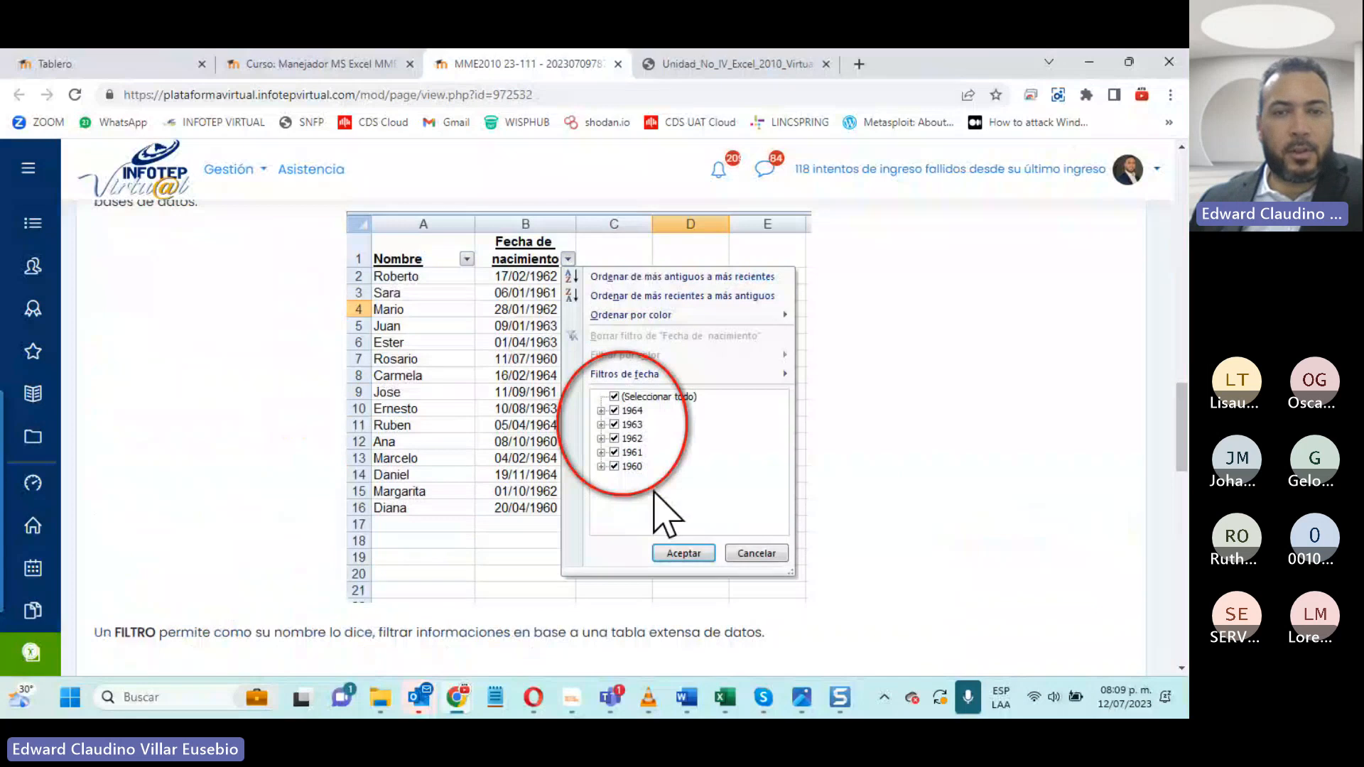
{"action": "scroll", "coordinate": [654, 498], "scroll_direction": "down", "scroll_amount": 15}
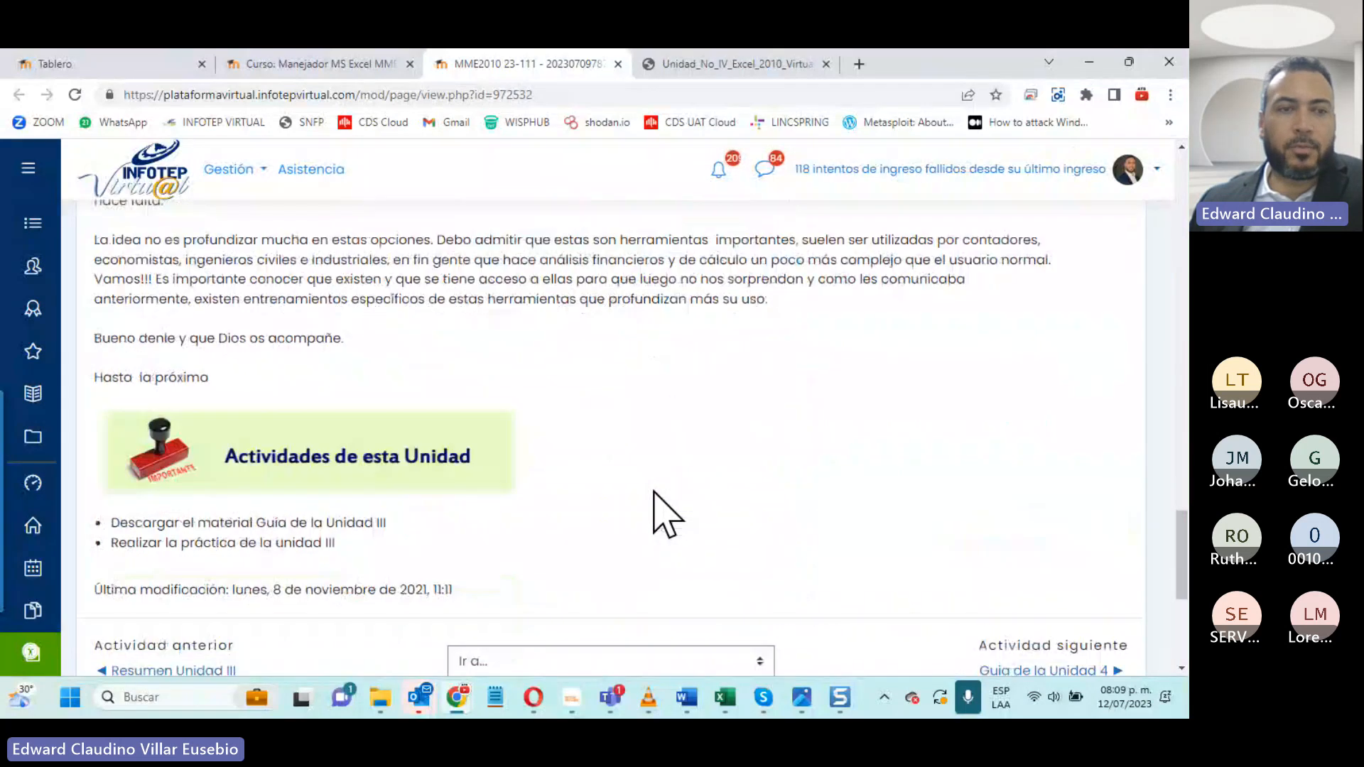
{"action": "left_click", "coordinate": [618, 64]}
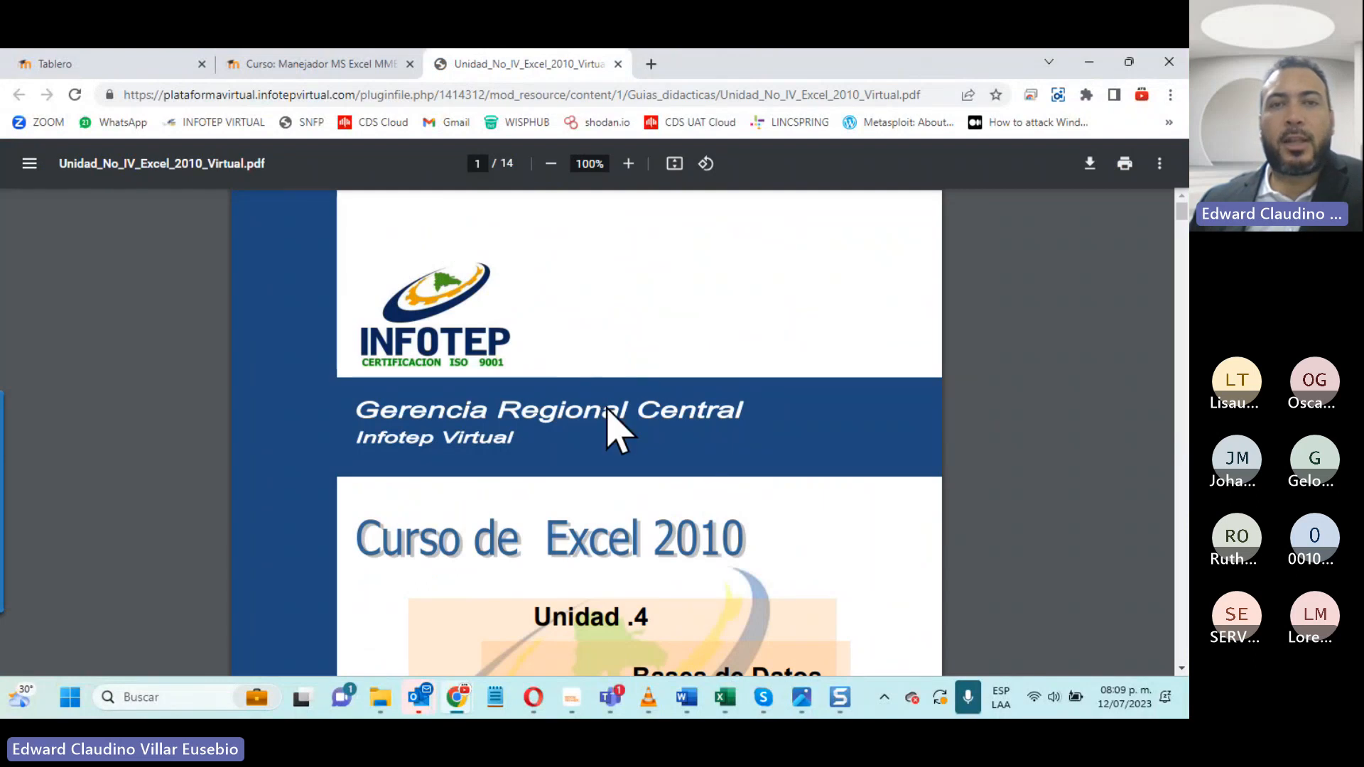
- Examine the Unit 4 guide PDF from its cover and table of contents through section 4.1 Validación de datos
{"action": "scroll", "coordinate": [608, 411], "scroll_direction": "down", "scroll_amount": 7}
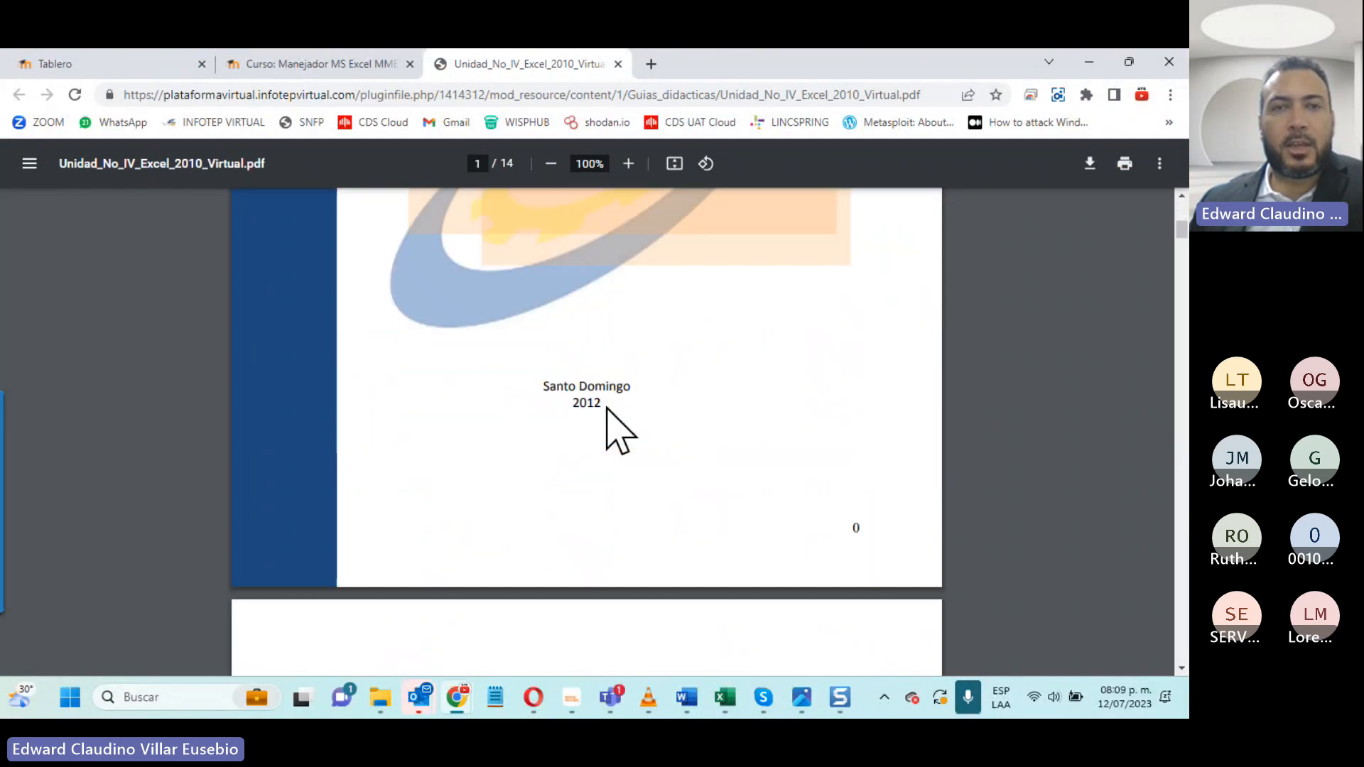
{"action": "scroll", "coordinate": [608, 410], "scroll_direction": "down", "scroll_amount": 7}
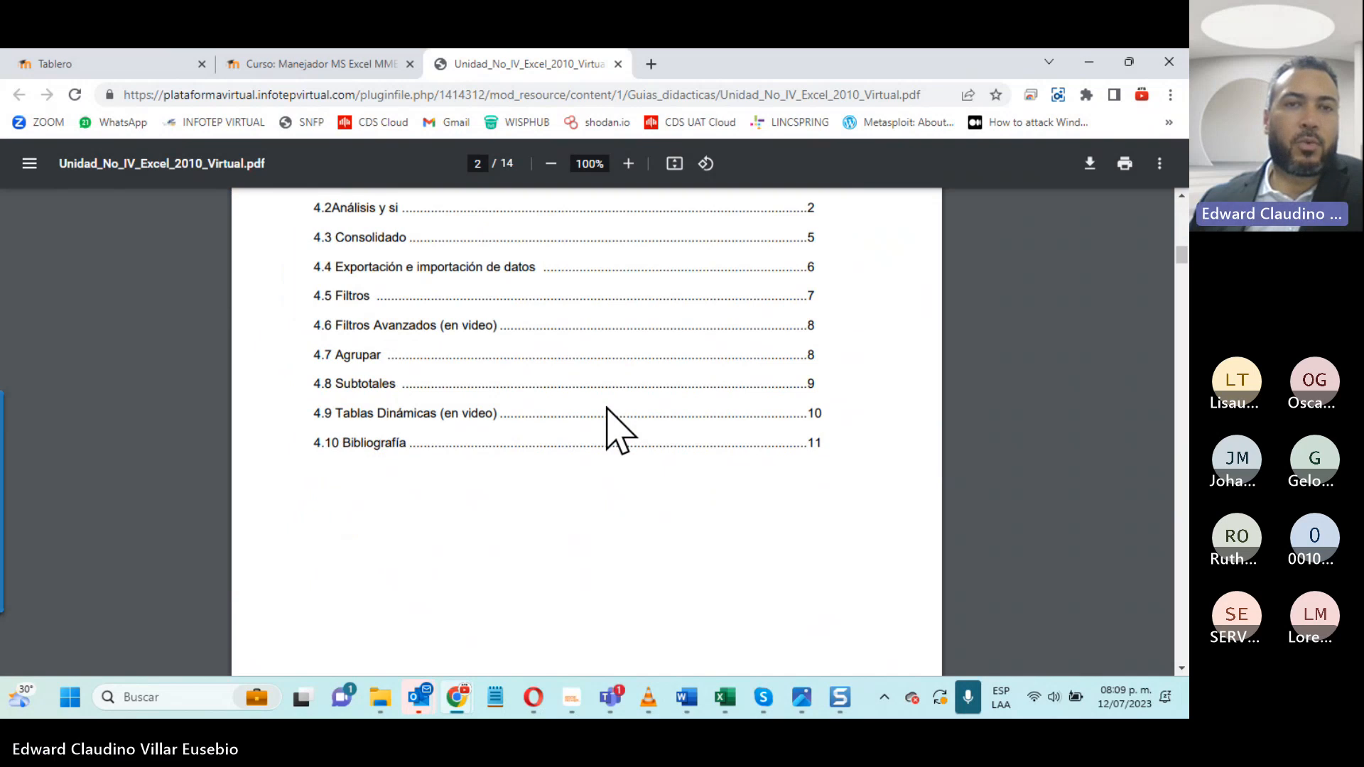
{"action": "scroll", "coordinate": [608, 410], "scroll_direction": "down", "scroll_amount": 10}
{"action": "scroll", "coordinate": [618, 430], "scroll_direction": "down", "scroll_amount": 3}
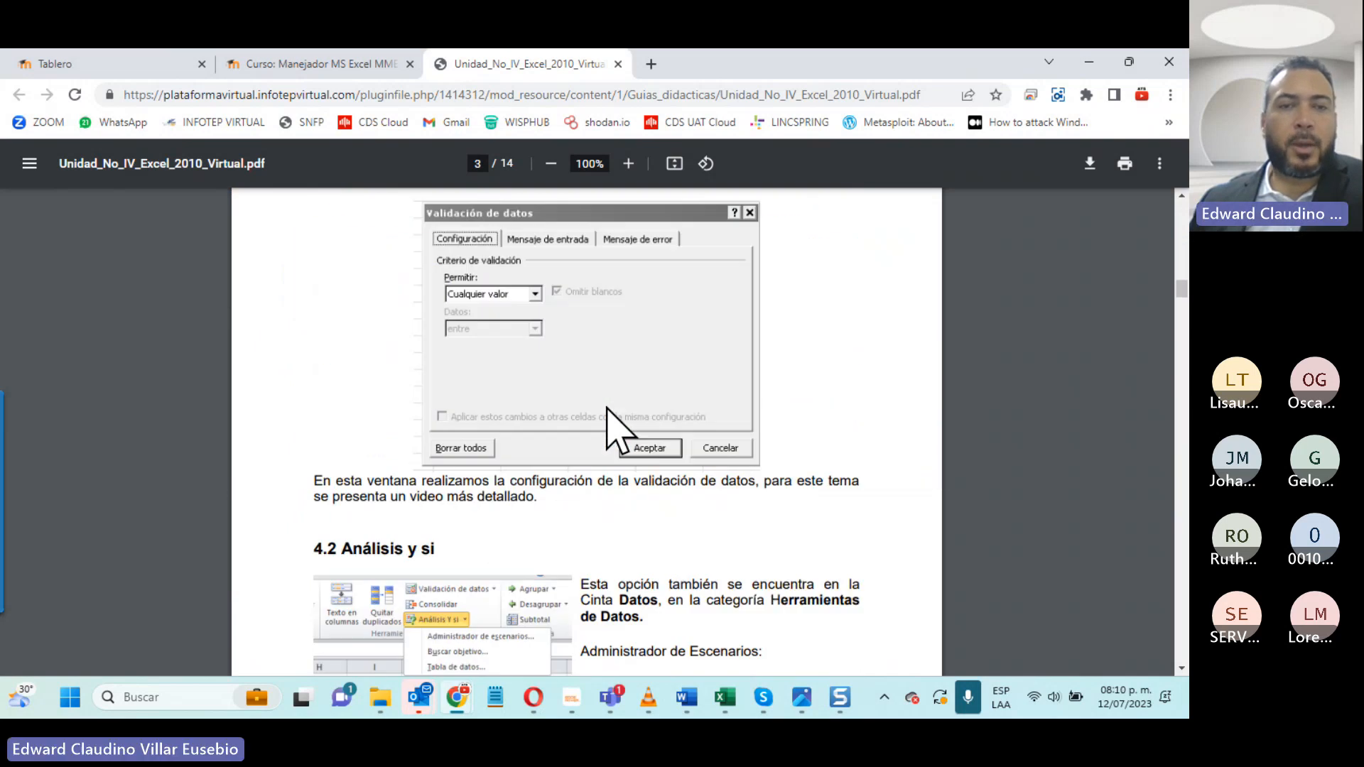
{"action": "scroll", "coordinate": [618, 430], "scroll_direction": "up", "scroll_amount": 4}
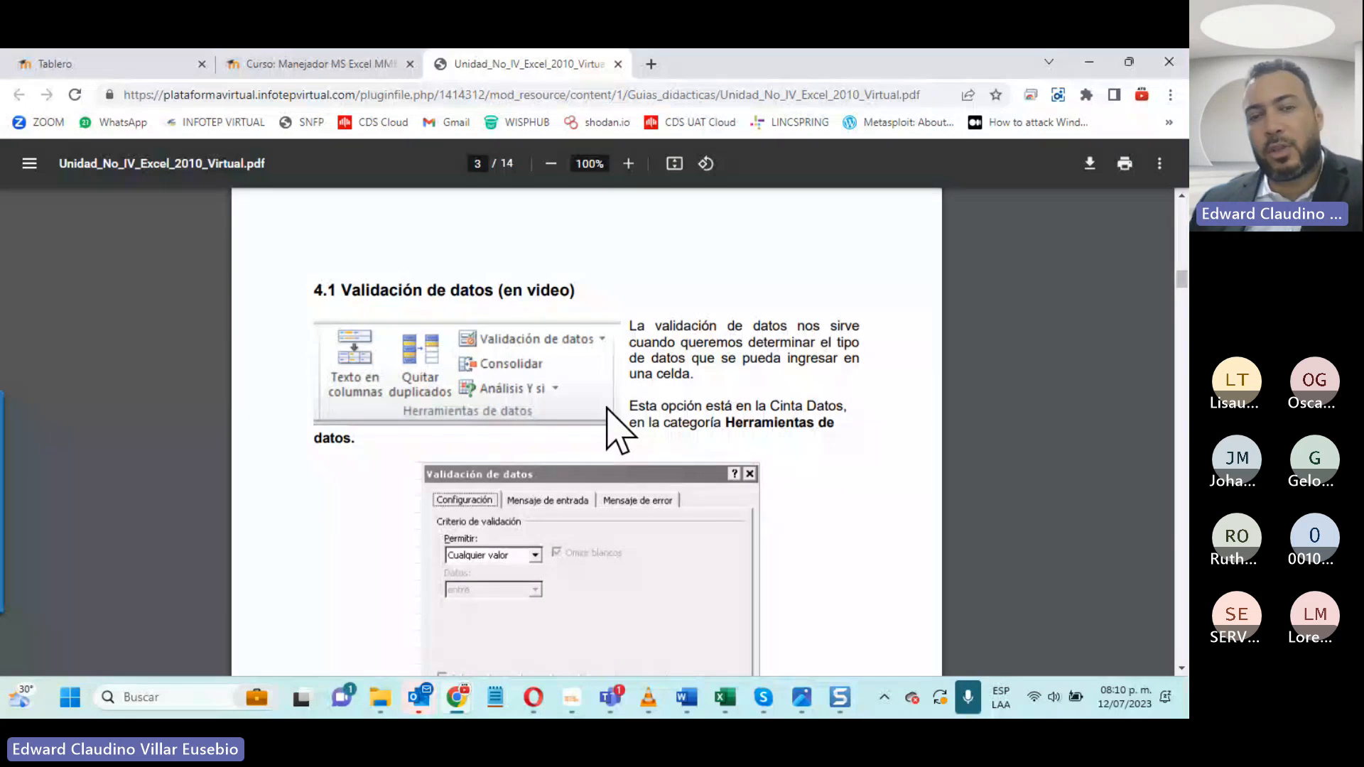
{"action": "scroll", "coordinate": [618, 430], "scroll_direction": "down", "scroll_amount": 1}
{"action": "scroll", "coordinate": [609, 411], "scroll_direction": "down", "scroll_amount": 3}
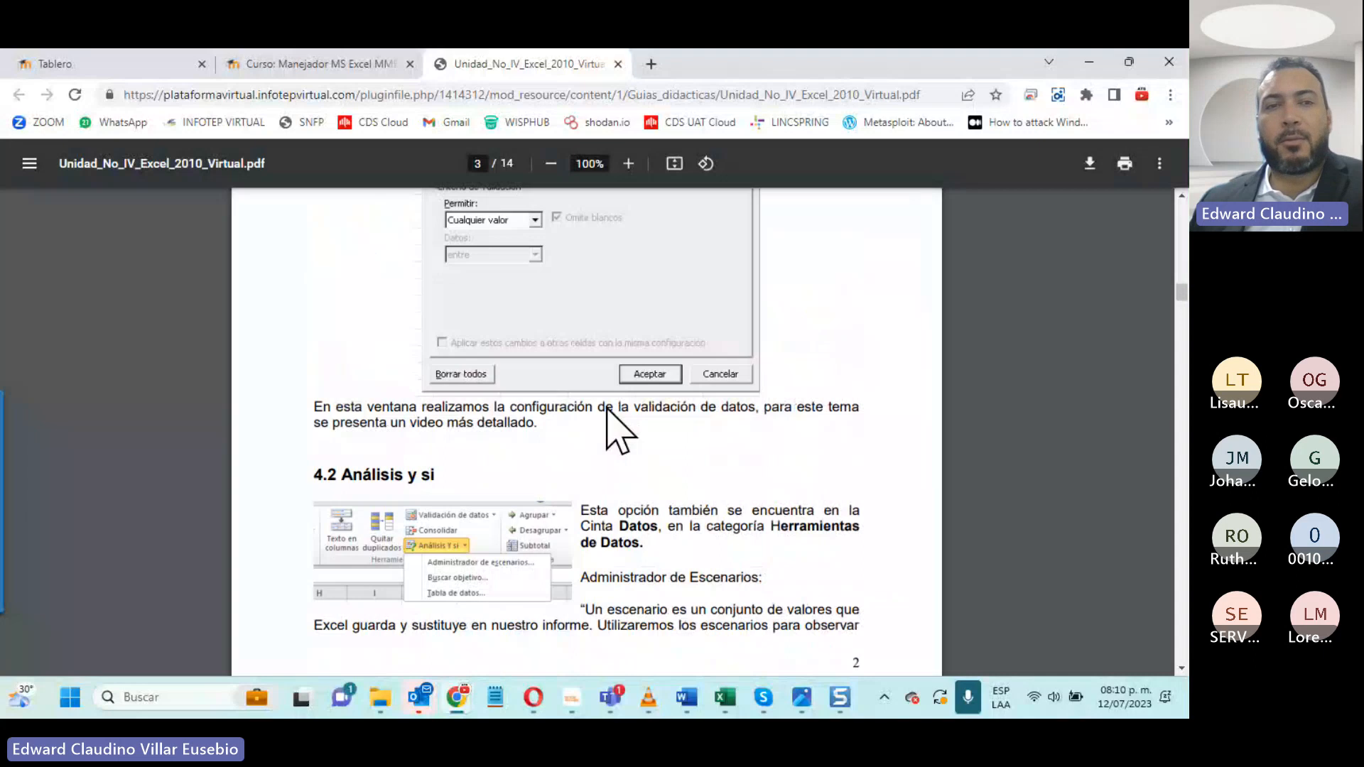
- Skim the guide PDF from section 4.2 Análisis y si through the filter topic on page 8, and close its tab
{"action": "scroll", "coordinate": [618, 429], "scroll_direction": "down", "scroll_amount": 5}
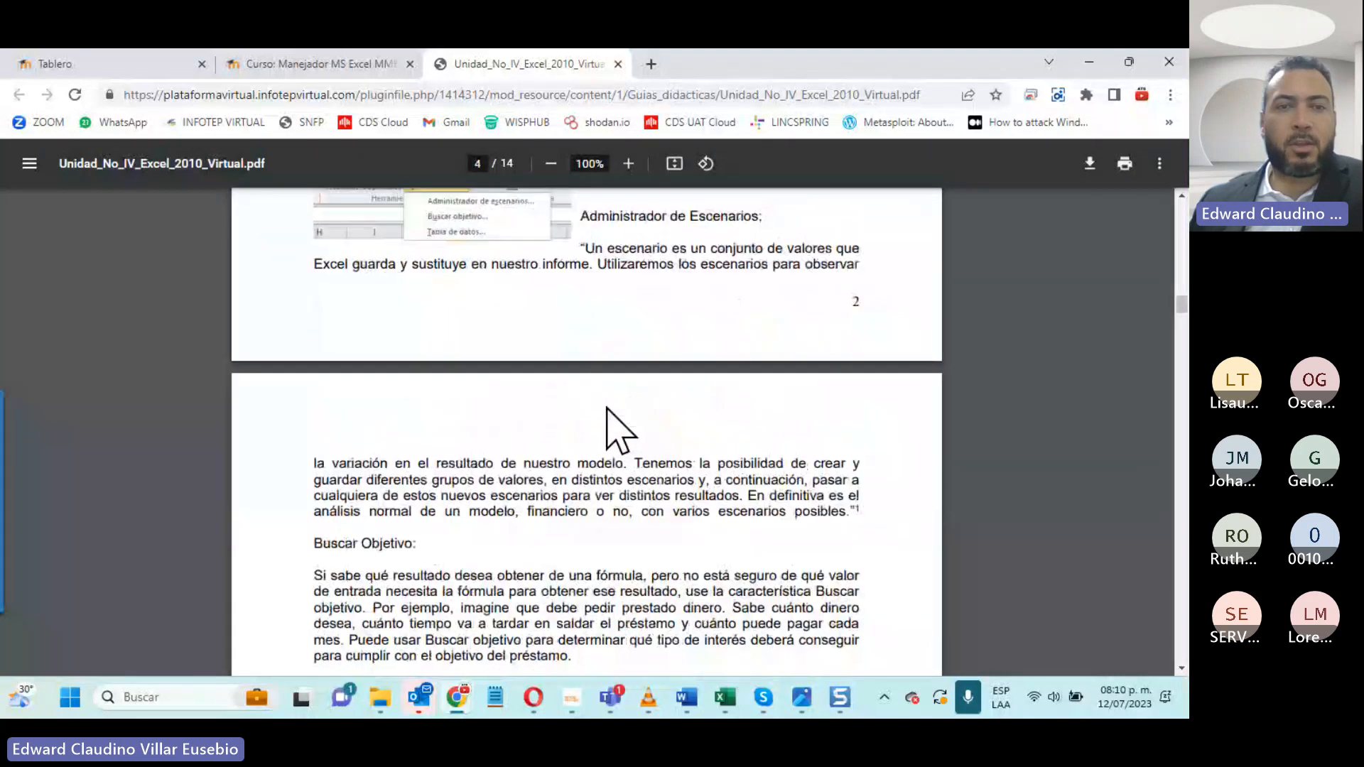
{"action": "scroll", "coordinate": [608, 410], "scroll_direction": "down", "scroll_amount": 2}
{"action": "scroll", "coordinate": [609, 429], "scroll_direction": "down", "scroll_amount": 2}
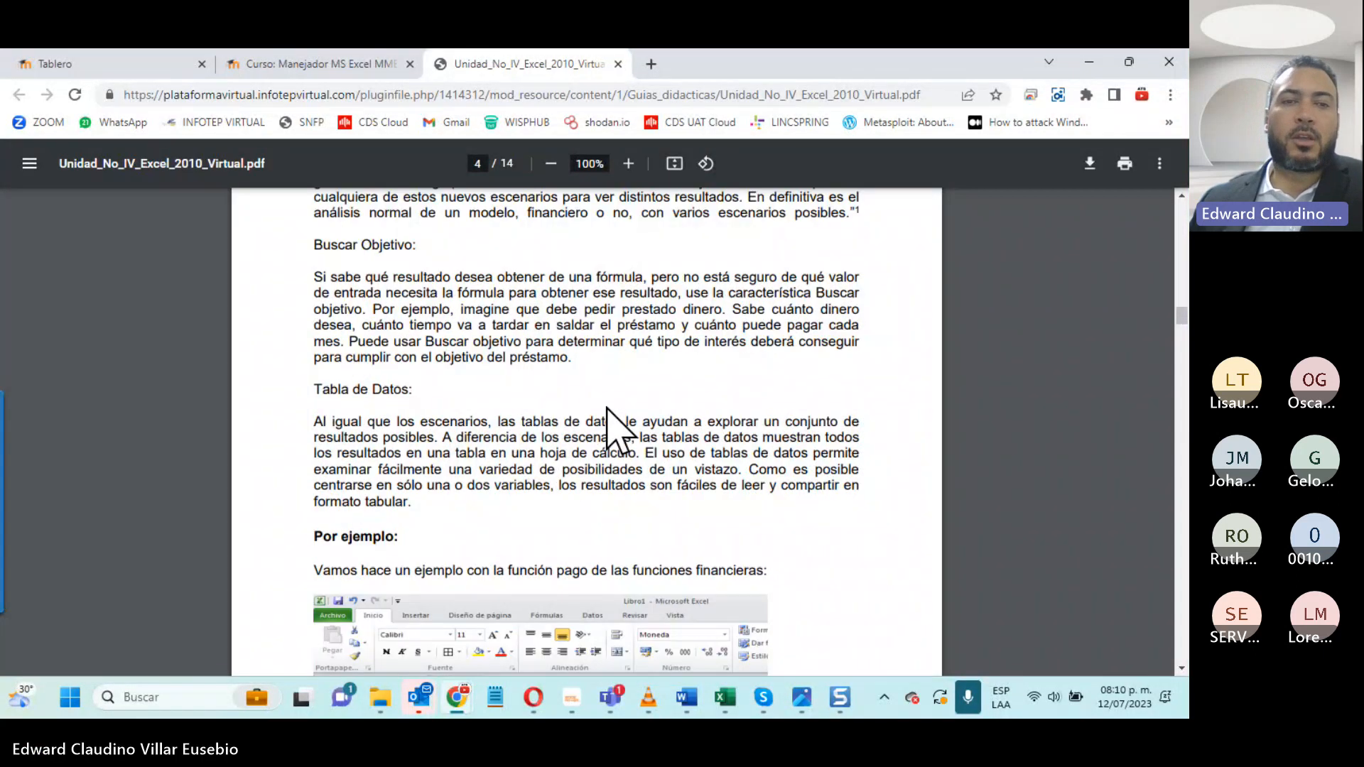
{"action": "scroll", "coordinate": [607, 408], "scroll_direction": "down", "scroll_amount": 2}
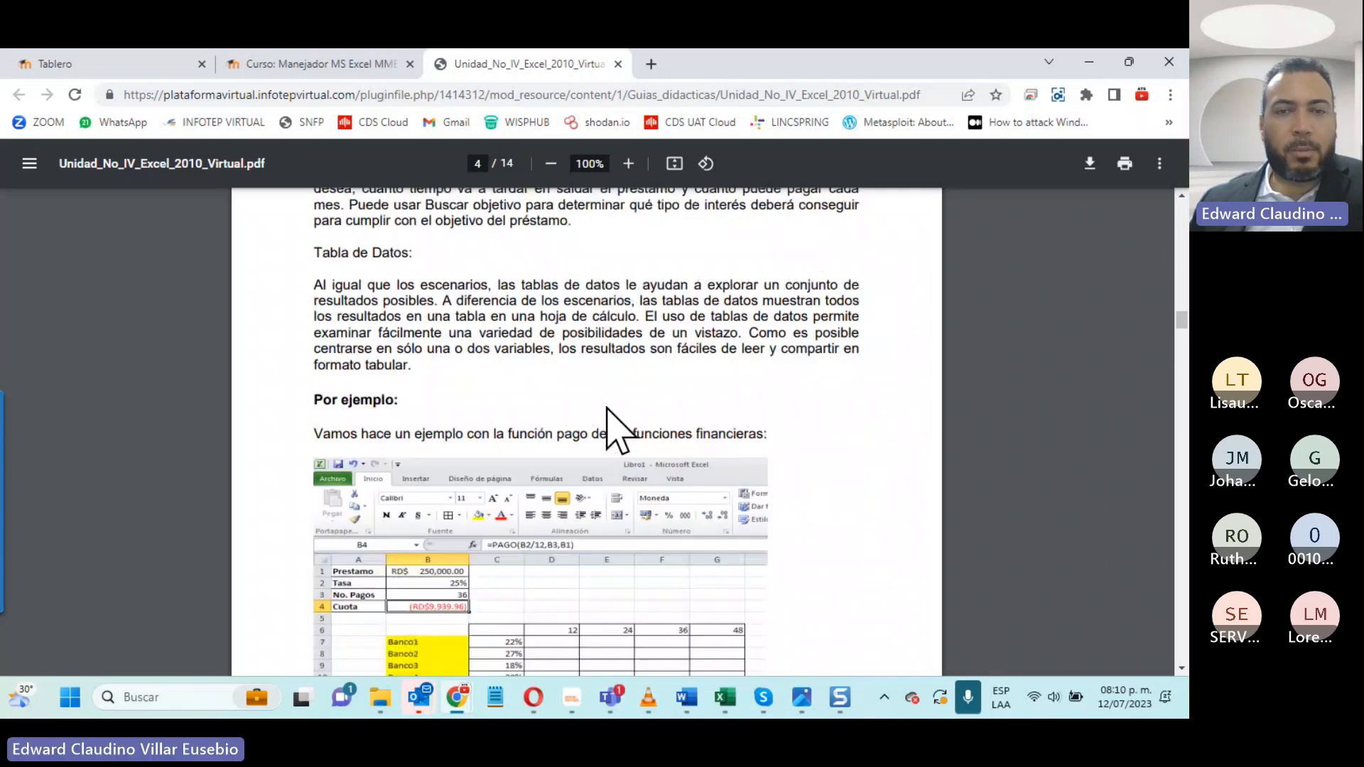
{"action": "scroll", "coordinate": [609, 428], "scroll_direction": "down", "scroll_amount": 5}
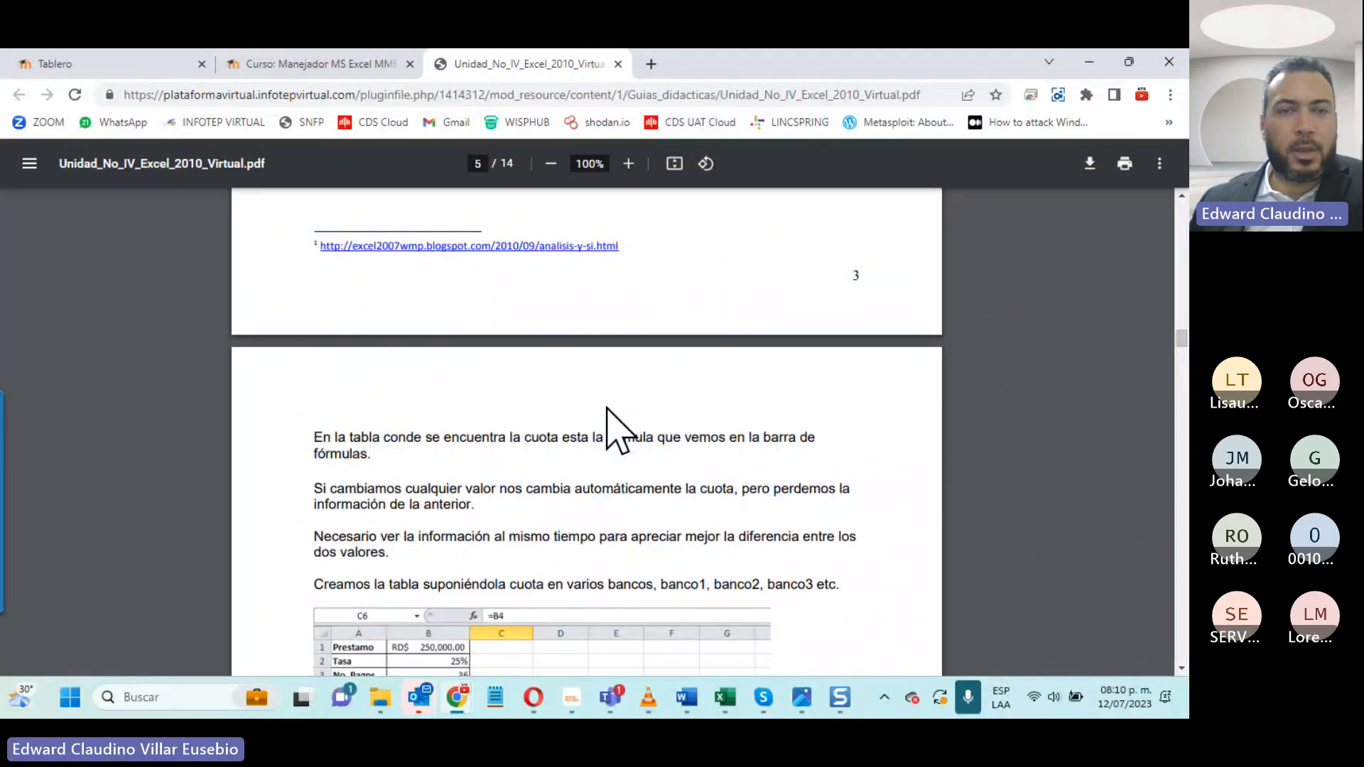
{"action": "scroll", "coordinate": [609, 429], "scroll_direction": "down", "scroll_amount": 20}
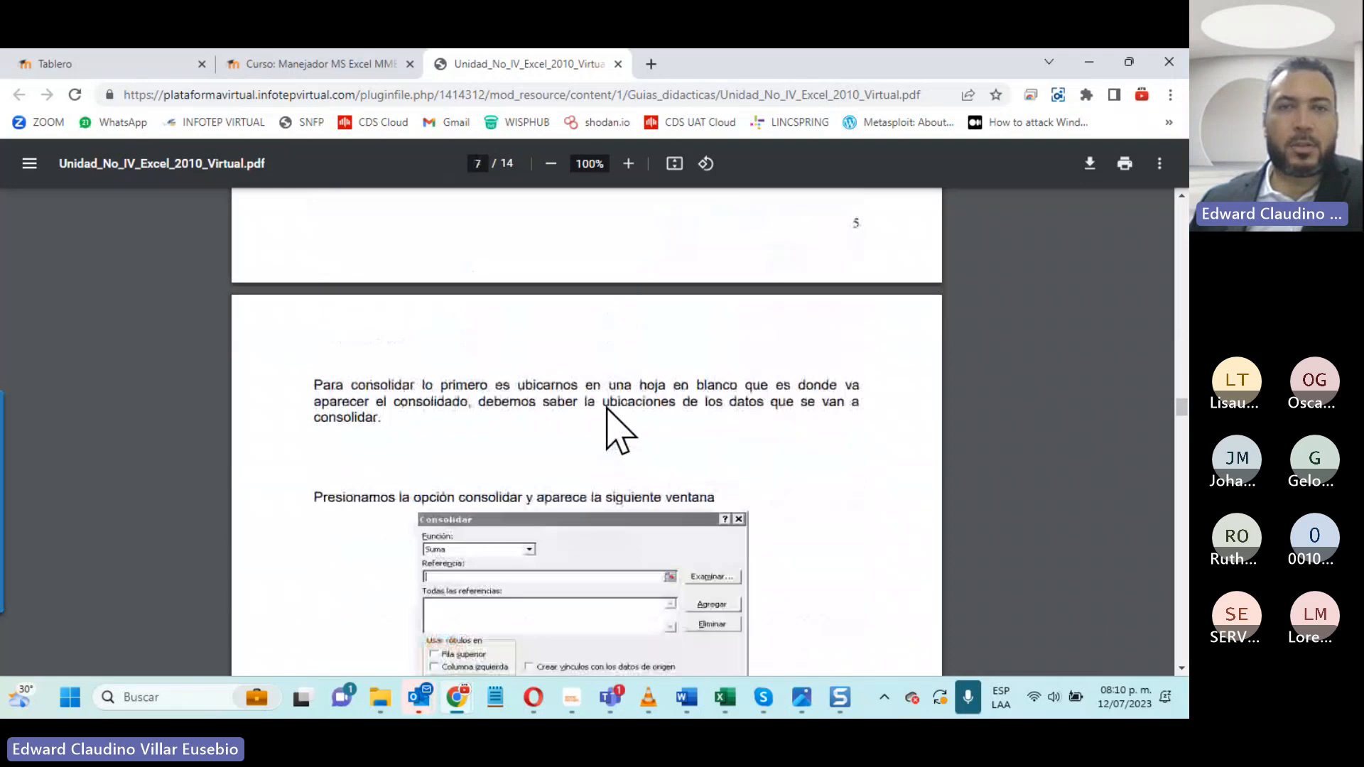
{"action": "scroll", "coordinate": [618, 430], "scroll_direction": "down", "scroll_amount": 4}
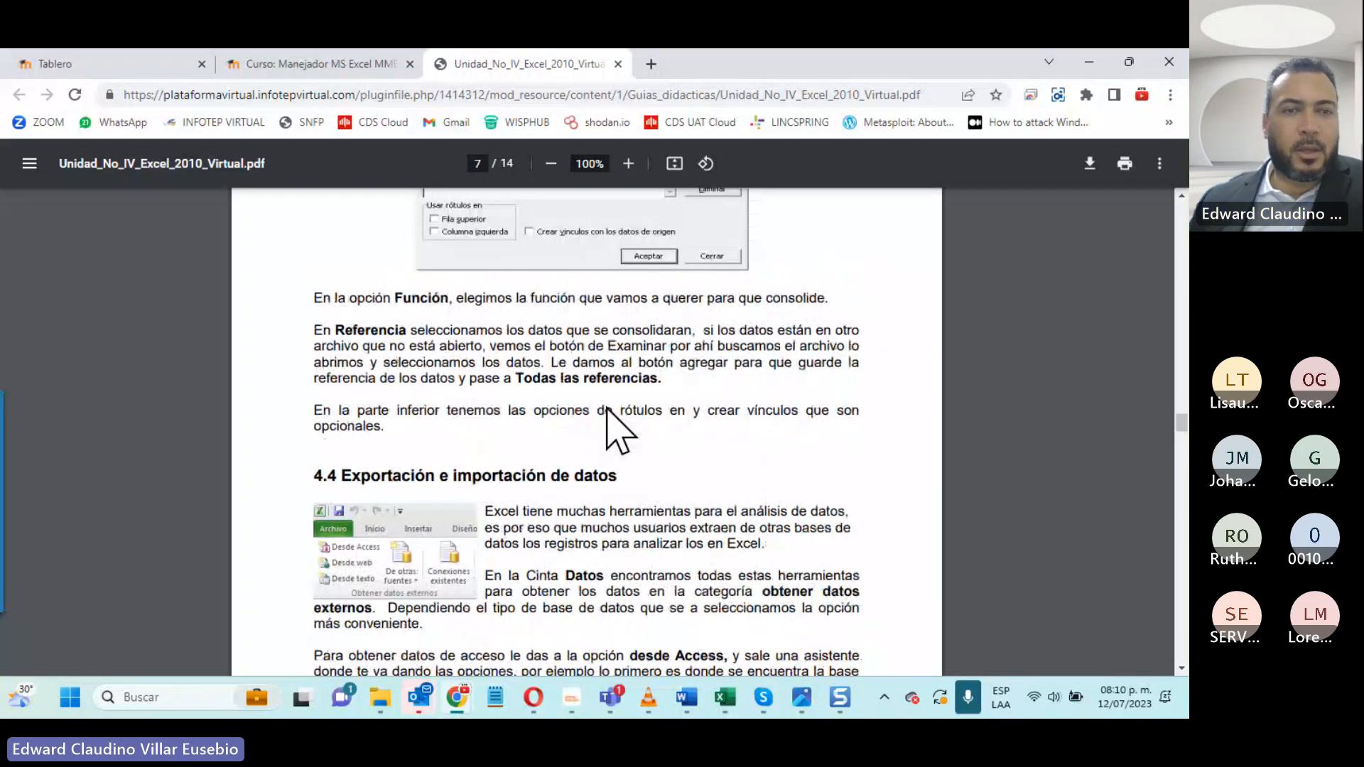
{"action": "scroll", "coordinate": [617, 430], "scroll_direction": "down", "scroll_amount": 10}
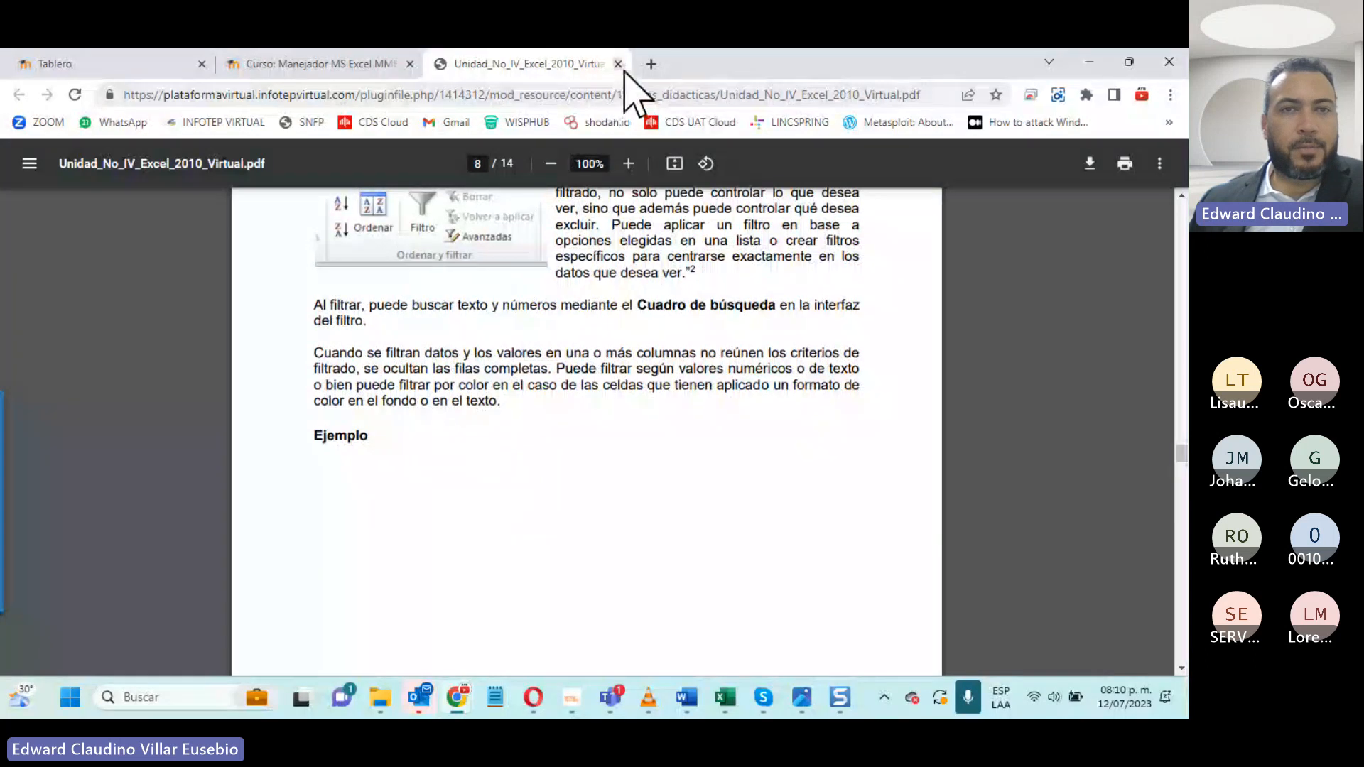
{"action": "left_click", "coordinate": [618, 64]}
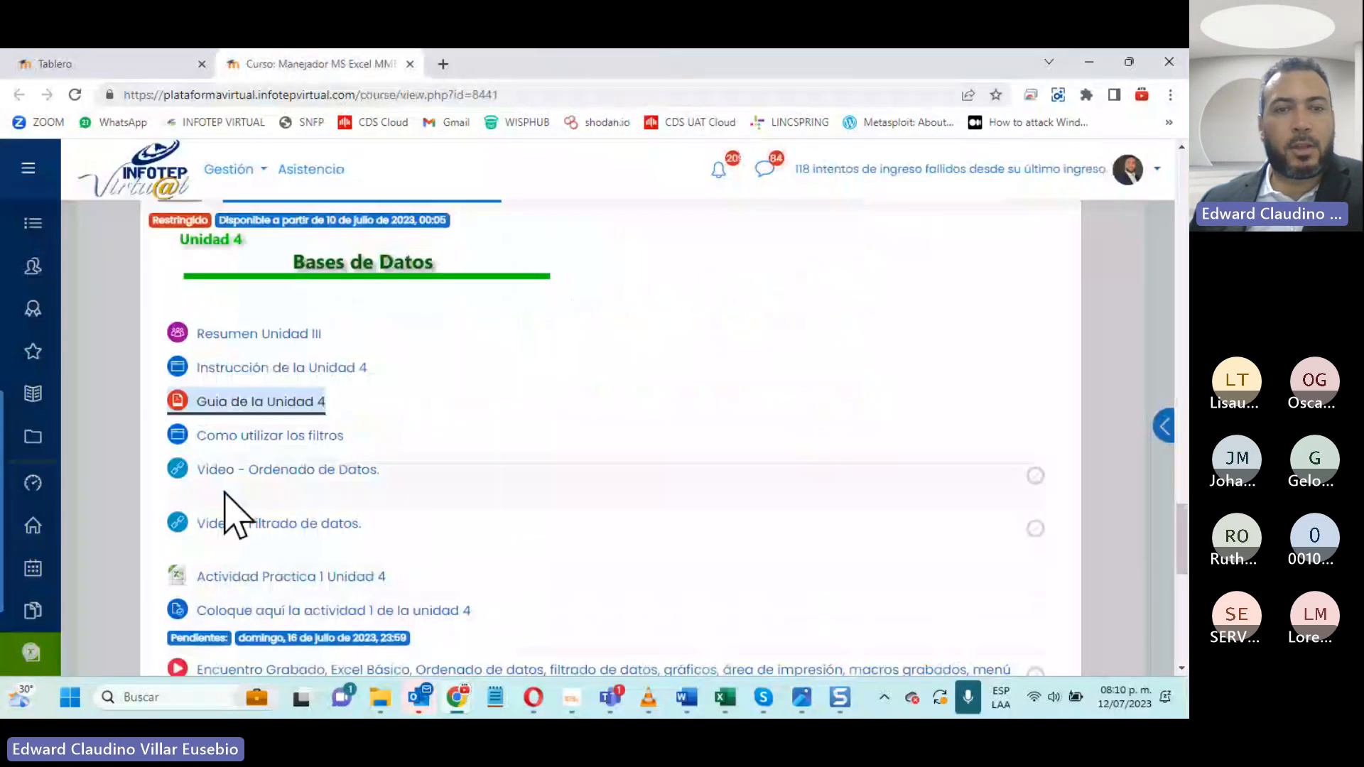
- Open the Como utilizar los filtros page in a separate tab and read from its introduction to the filter triangles in the headers
{"action": "middle_click", "coordinate": [213, 436]}
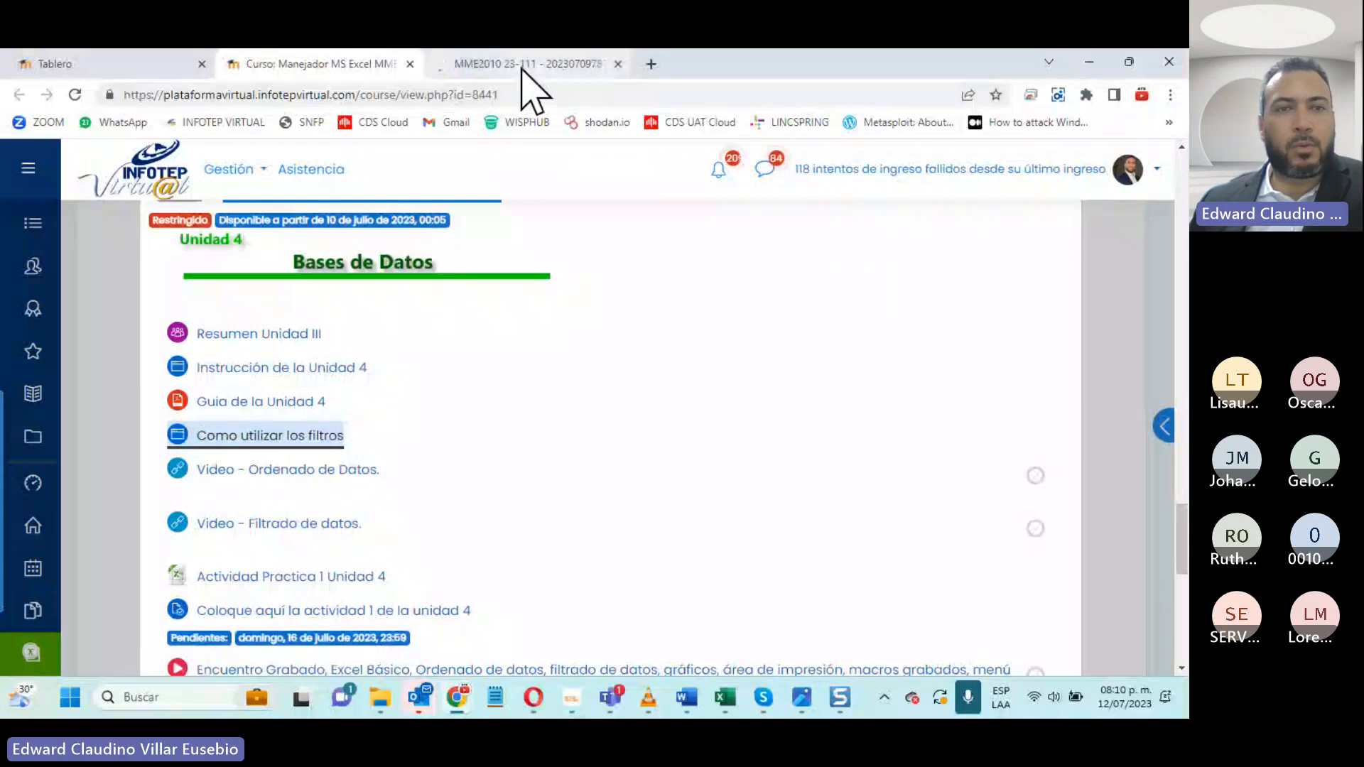
{"action": "left_click", "coordinate": [526, 64]}
{"action": "scroll", "coordinate": [796, 477], "scroll_direction": "down", "scroll_amount": 1}
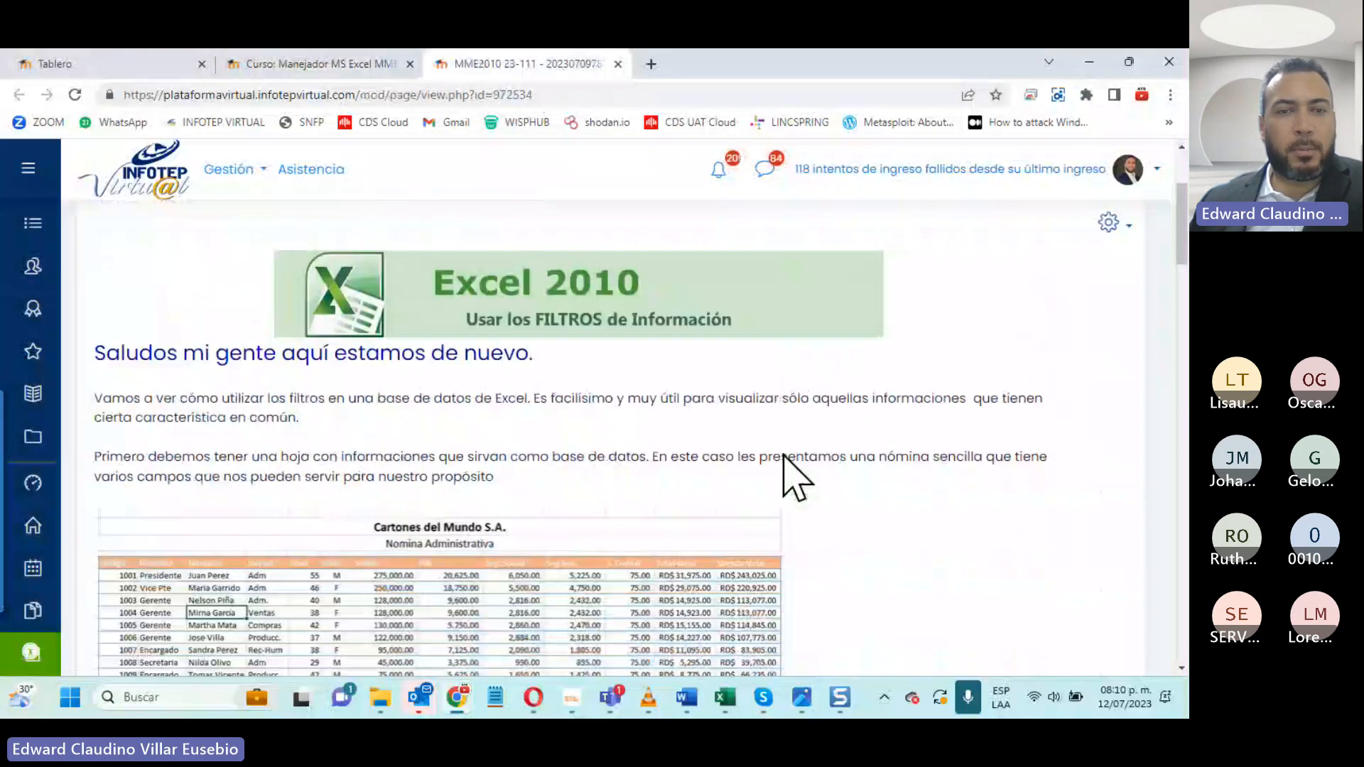
{"action": "scroll", "coordinate": [784, 455], "scroll_direction": "down", "scroll_amount": 3}
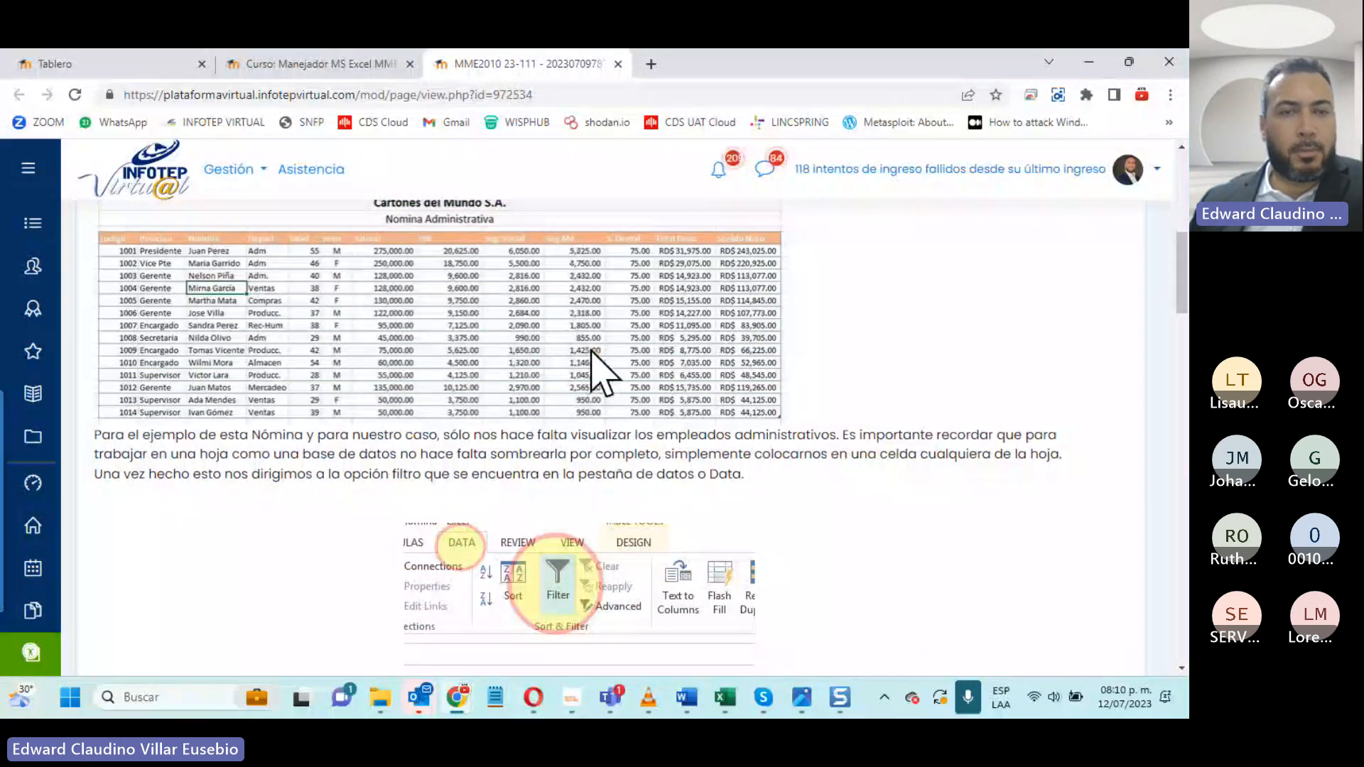
{"action": "scroll", "coordinate": [594, 345], "scroll_direction": "down", "scroll_amount": 2}
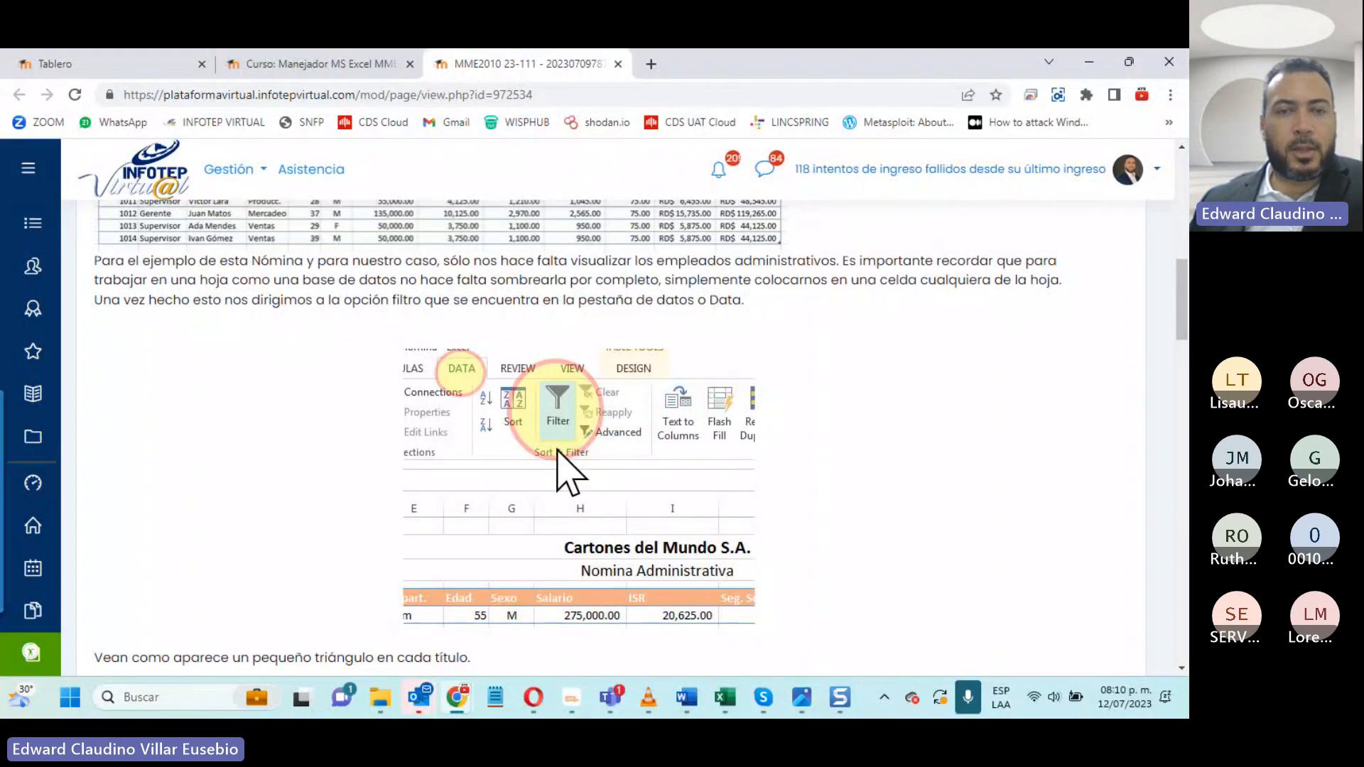
{"action": "scroll", "coordinate": [558, 451], "scroll_direction": "down", "scroll_amount": 2}
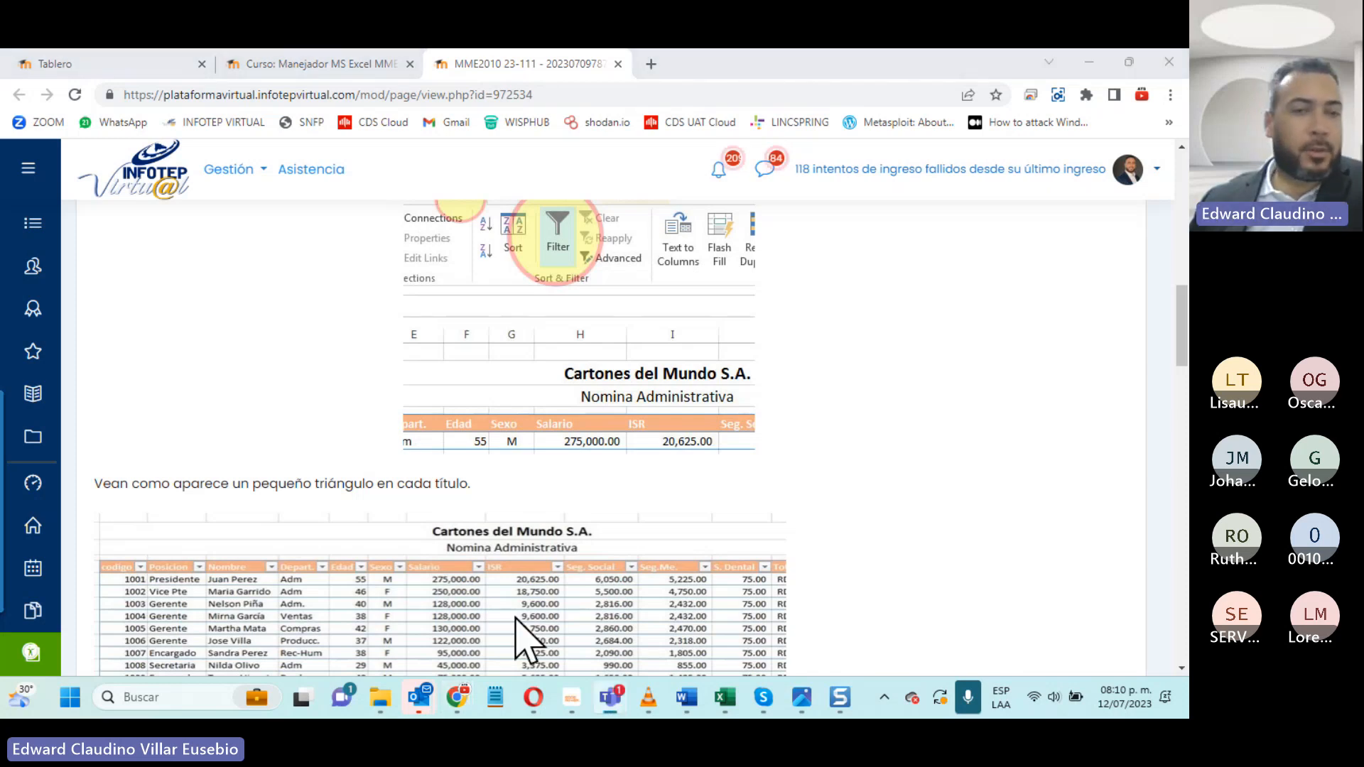
- Go back over the sample payroll table and the Filter option illustration, and enlarge the page to 125 %
{"action": "scroll", "coordinate": [418, 481], "scroll_direction": "up", "scroll_amount": 4}
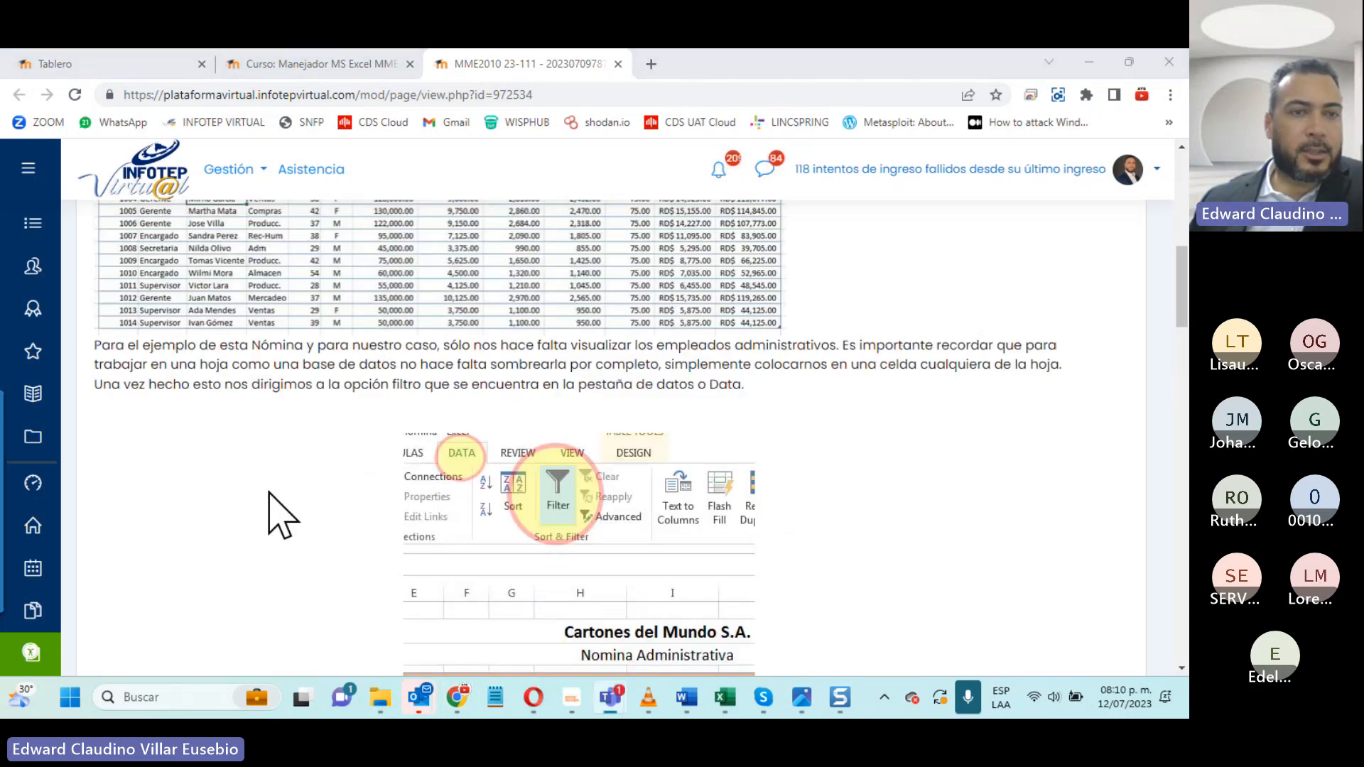
{"action": "scroll", "coordinate": [280, 515], "scroll_direction": "up", "scroll_amount": 4}
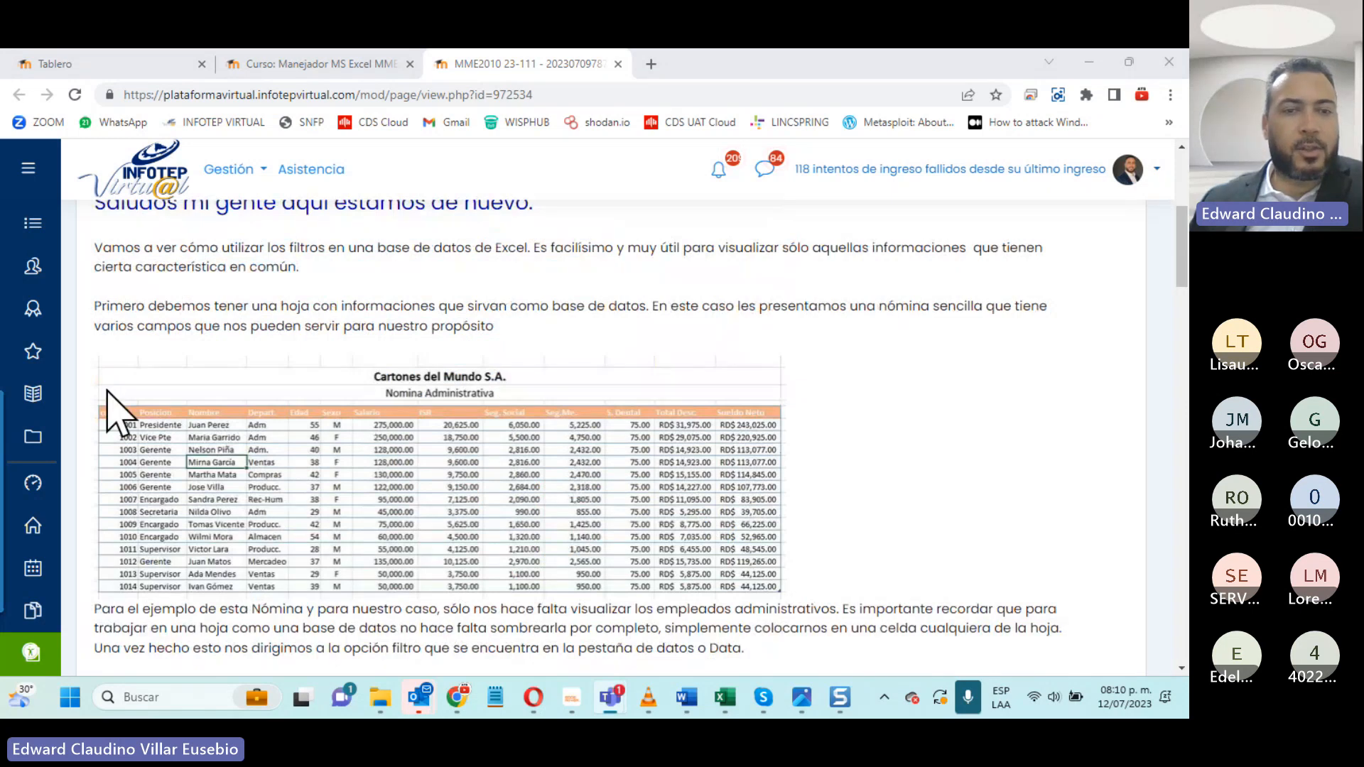
{"action": "scroll", "coordinate": [401, 510], "scroll_direction": "down", "scroll_amount": 5}
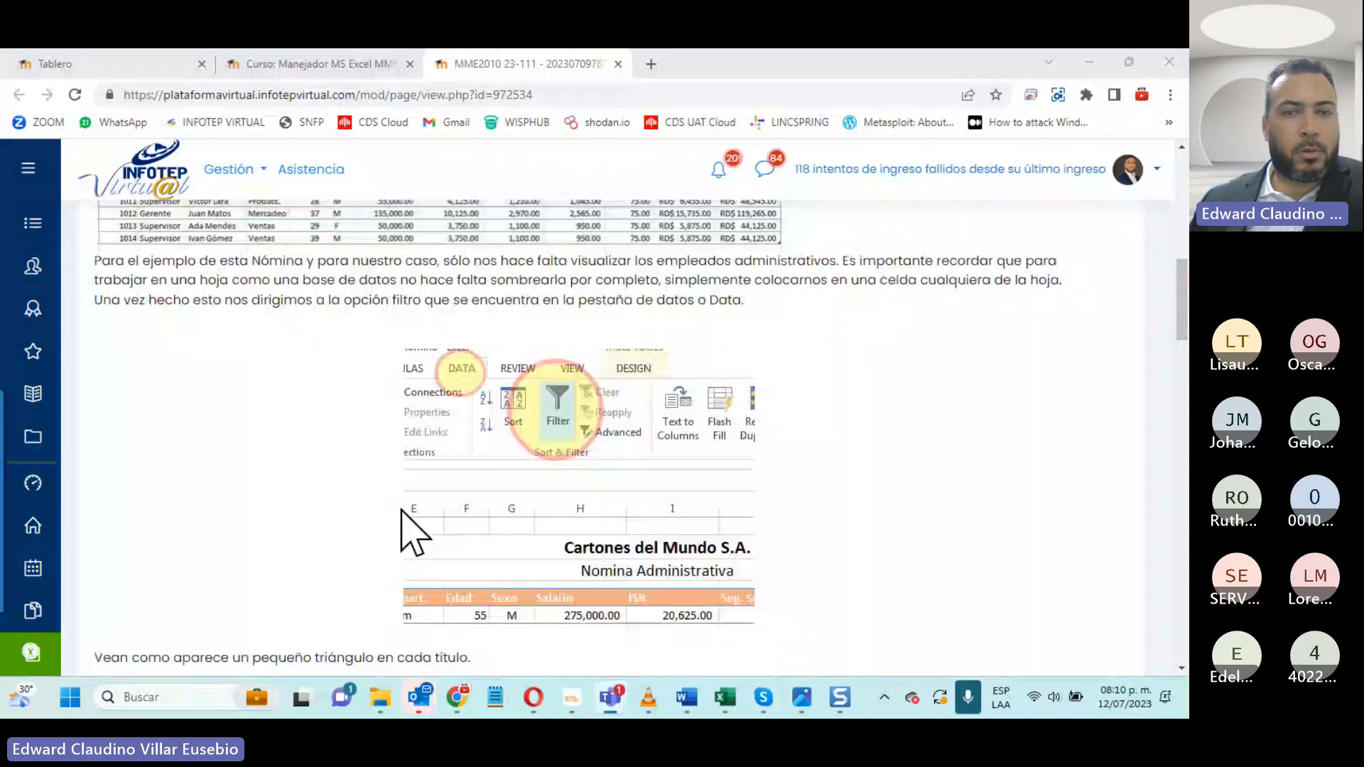
{"action": "scroll", "coordinate": [402, 510], "scroll_direction": "down", "scroll_amount": 4}
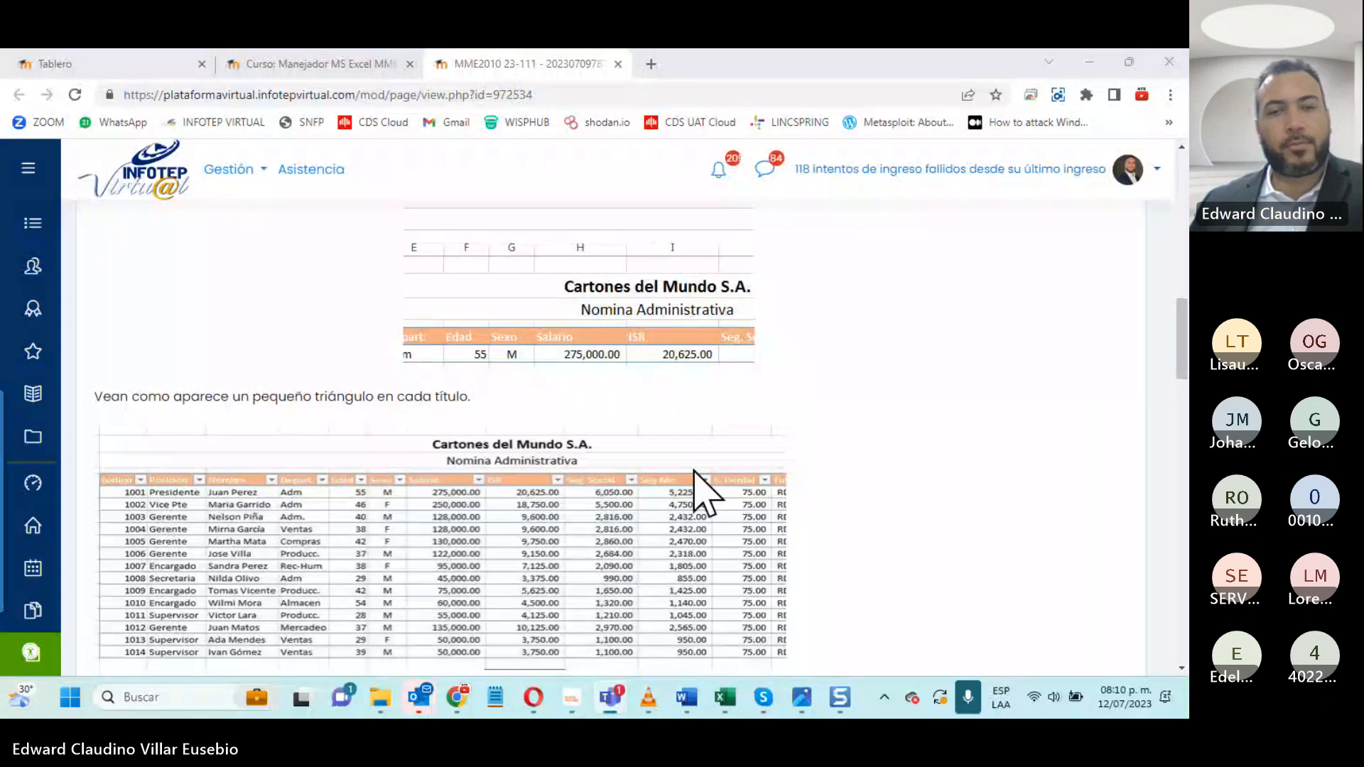
{"action": "scroll", "coordinate": [694, 472], "scroll_direction": "up", "scroll_amount": 3}
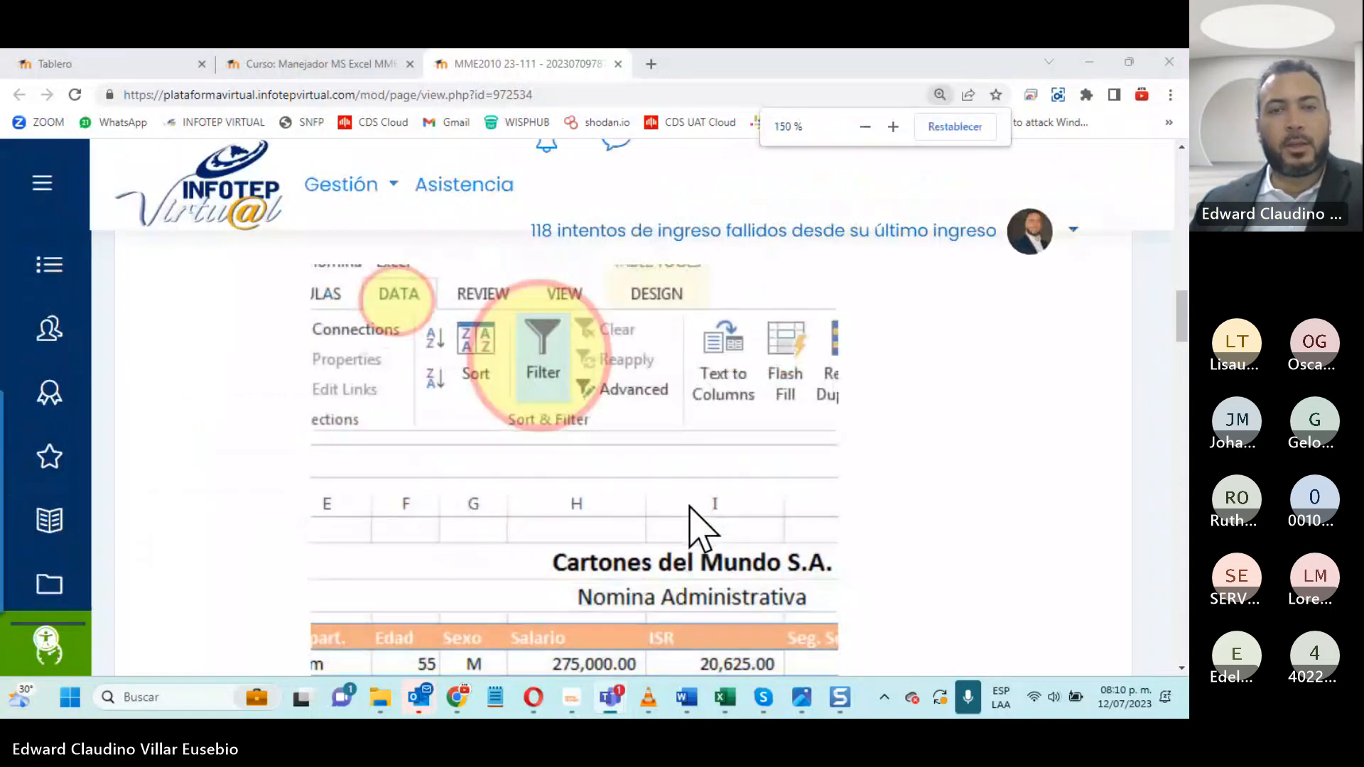
{"action": "scroll", "coordinate": [700, 529], "scroll_direction": "down", "scroll_amount": 1}
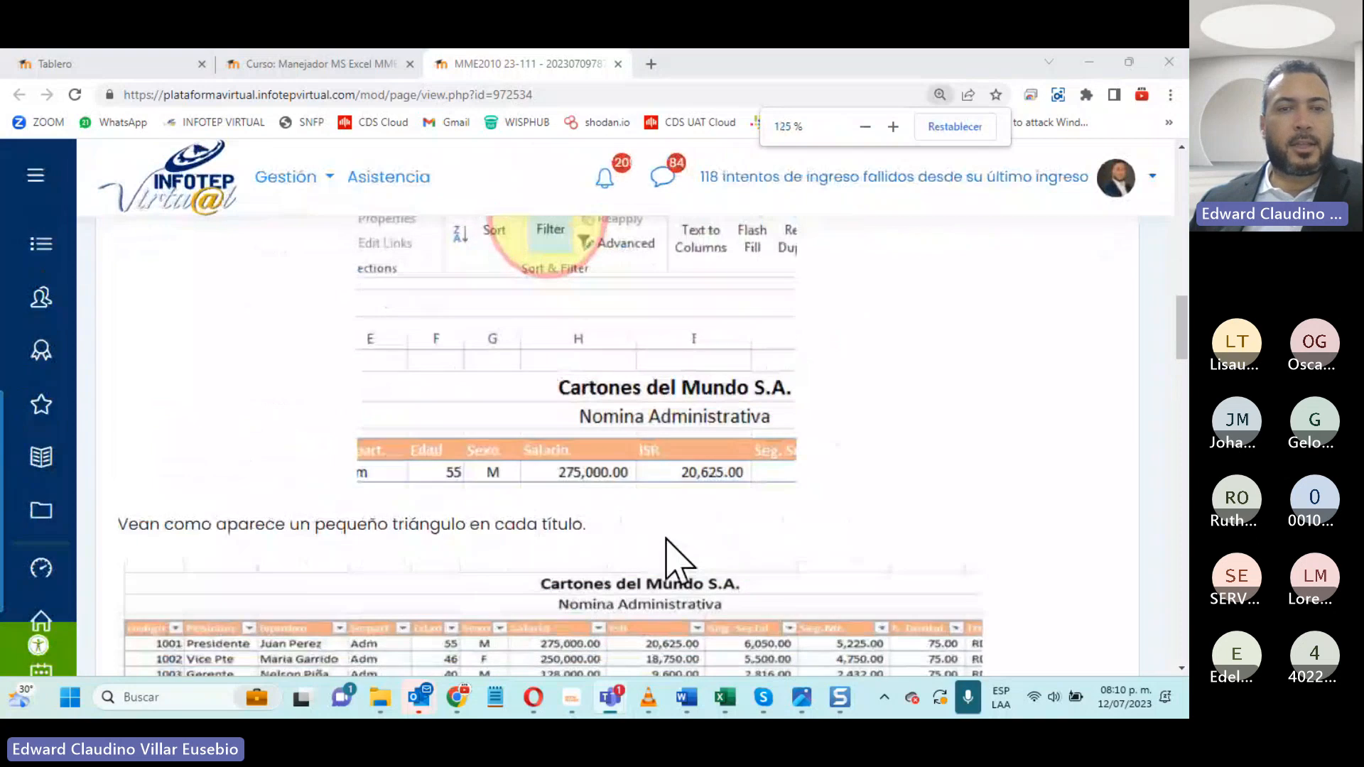
- Read the filtering instructions from the header triangles through clearing Select All and choosing only Adm to the filtered table
{"action": "scroll", "coordinate": [665, 558], "scroll_direction": "down", "scroll_amount": 2}
{"action": "scroll", "coordinate": [675, 568], "scroll_direction": "down", "scroll_amount": 2}
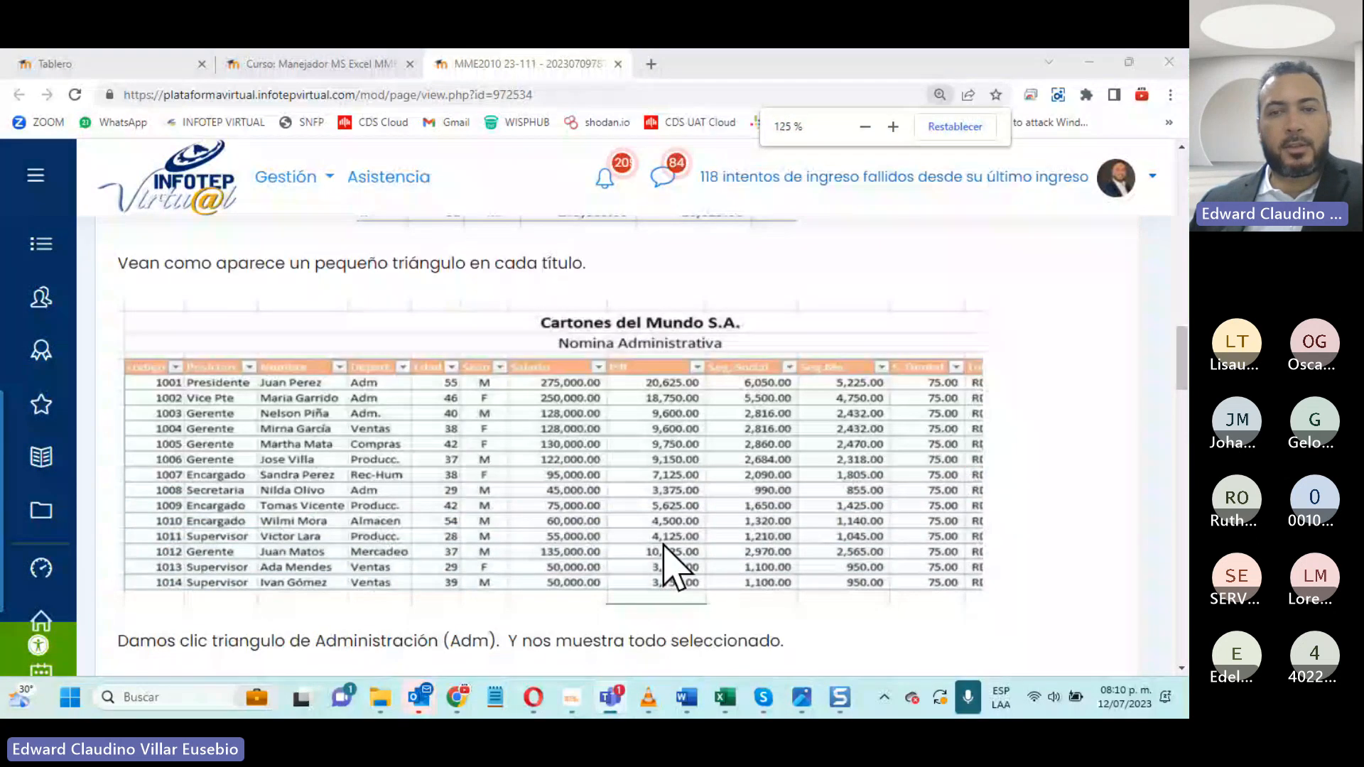
{"action": "scroll", "coordinate": [675, 568], "scroll_direction": "down", "scroll_amount": 3}
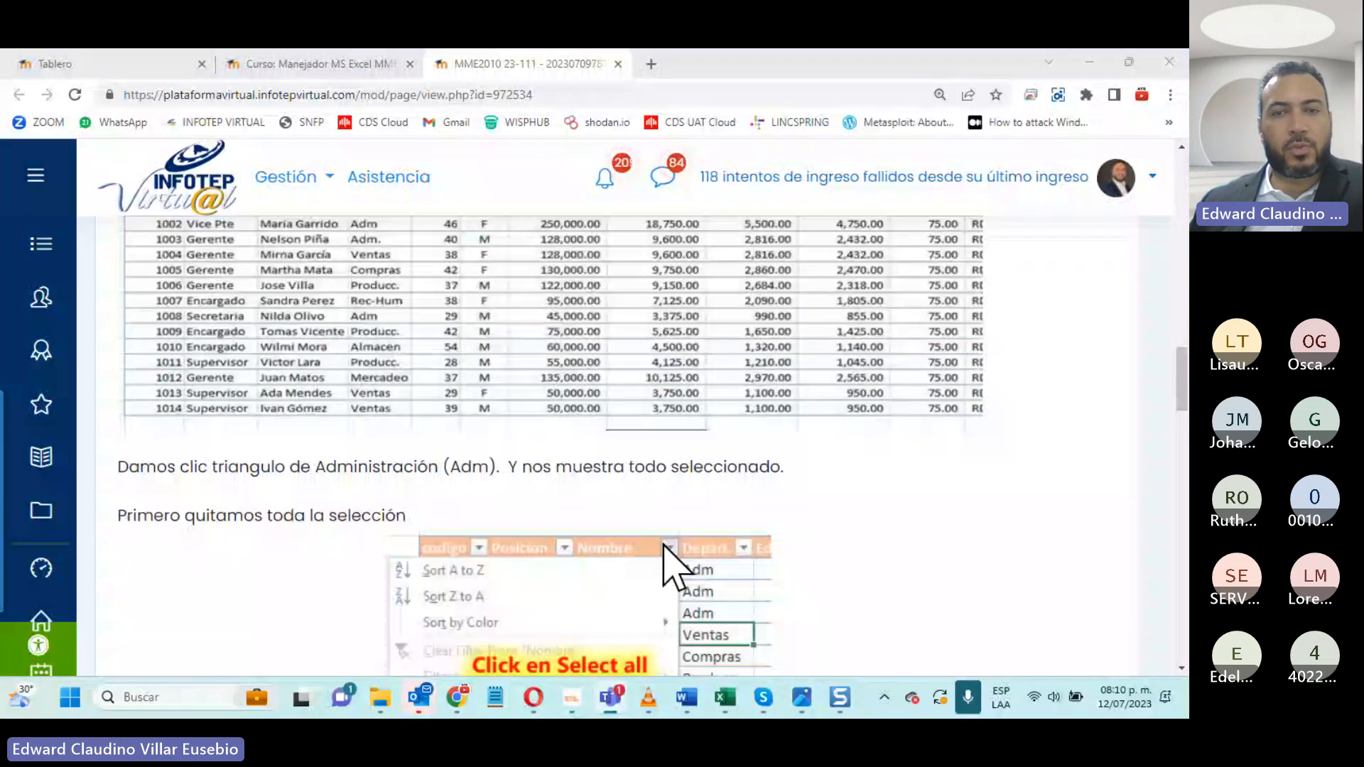
{"action": "scroll", "coordinate": [703, 398], "scroll_direction": "down", "scroll_amount": 3}
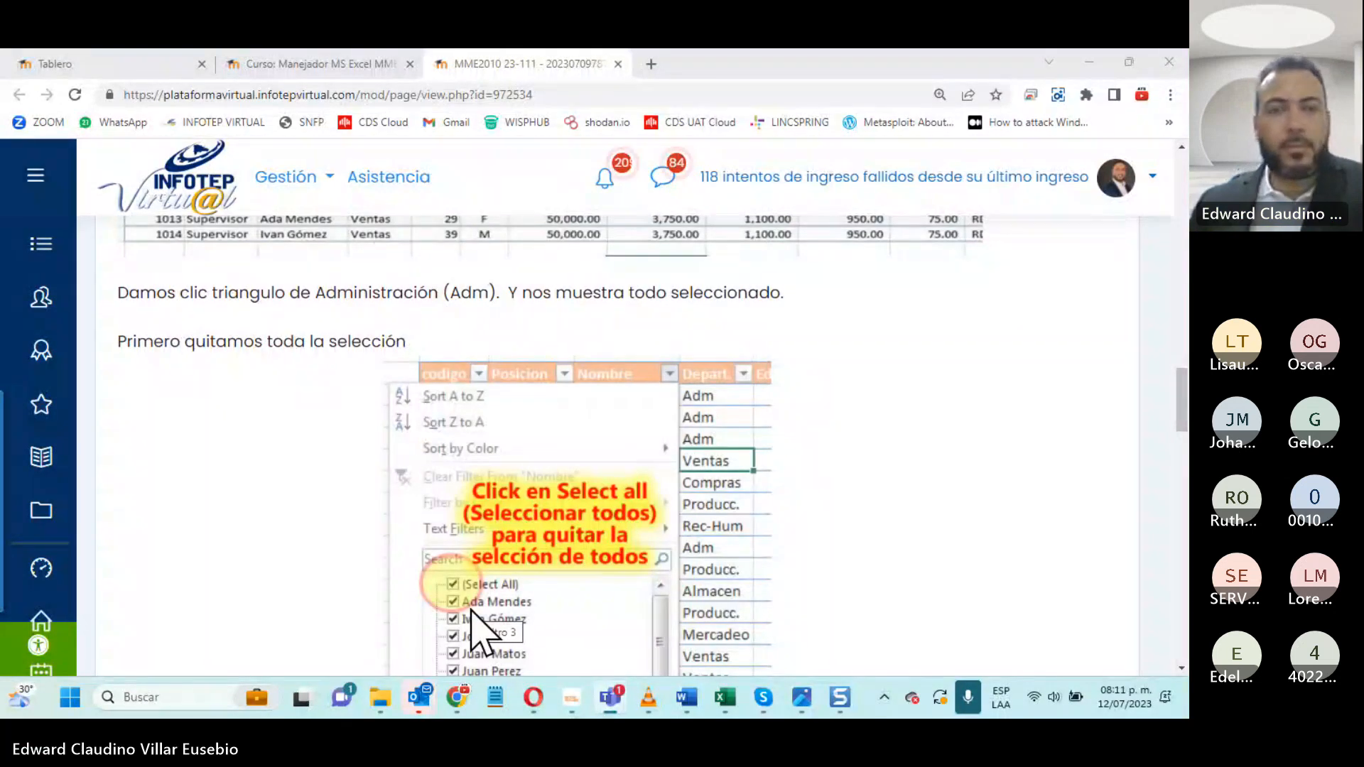
{"action": "scroll", "coordinate": [461, 499], "scroll_direction": "down", "scroll_amount": 1}
{"action": "scroll", "coordinate": [461, 497], "scroll_direction": "down", "scroll_amount": 3}
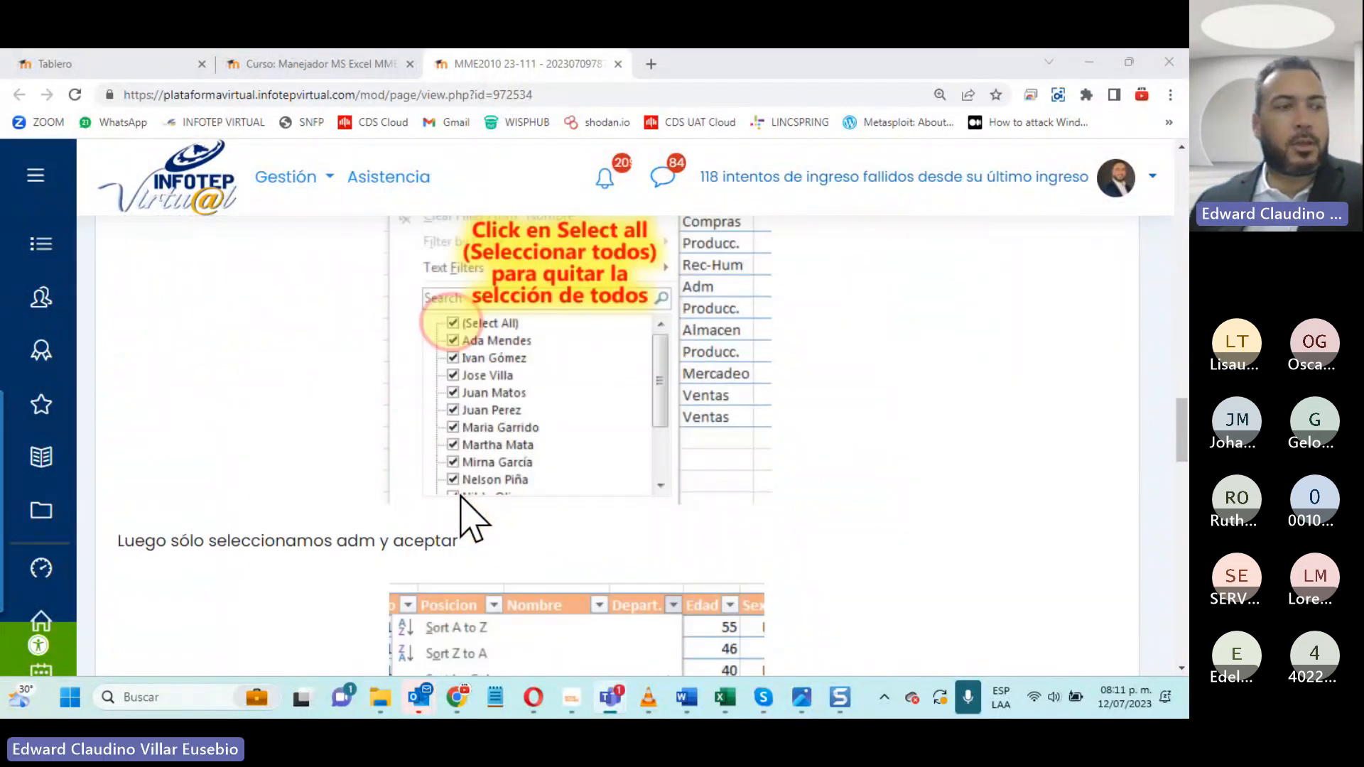
{"action": "scroll", "coordinate": [463, 518], "scroll_direction": "down", "scroll_amount": 2}
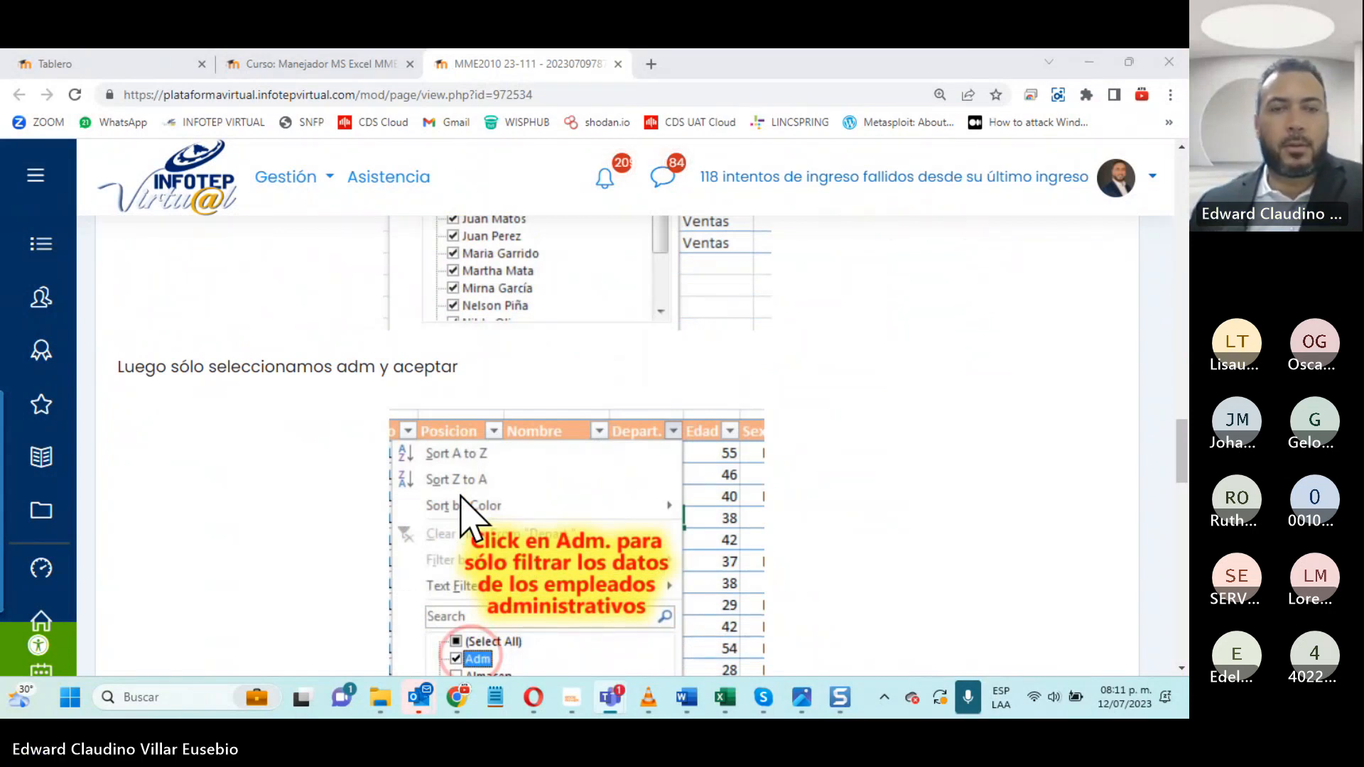
{"action": "scroll", "coordinate": [618, 440], "scroll_direction": "down", "scroll_amount": 5}
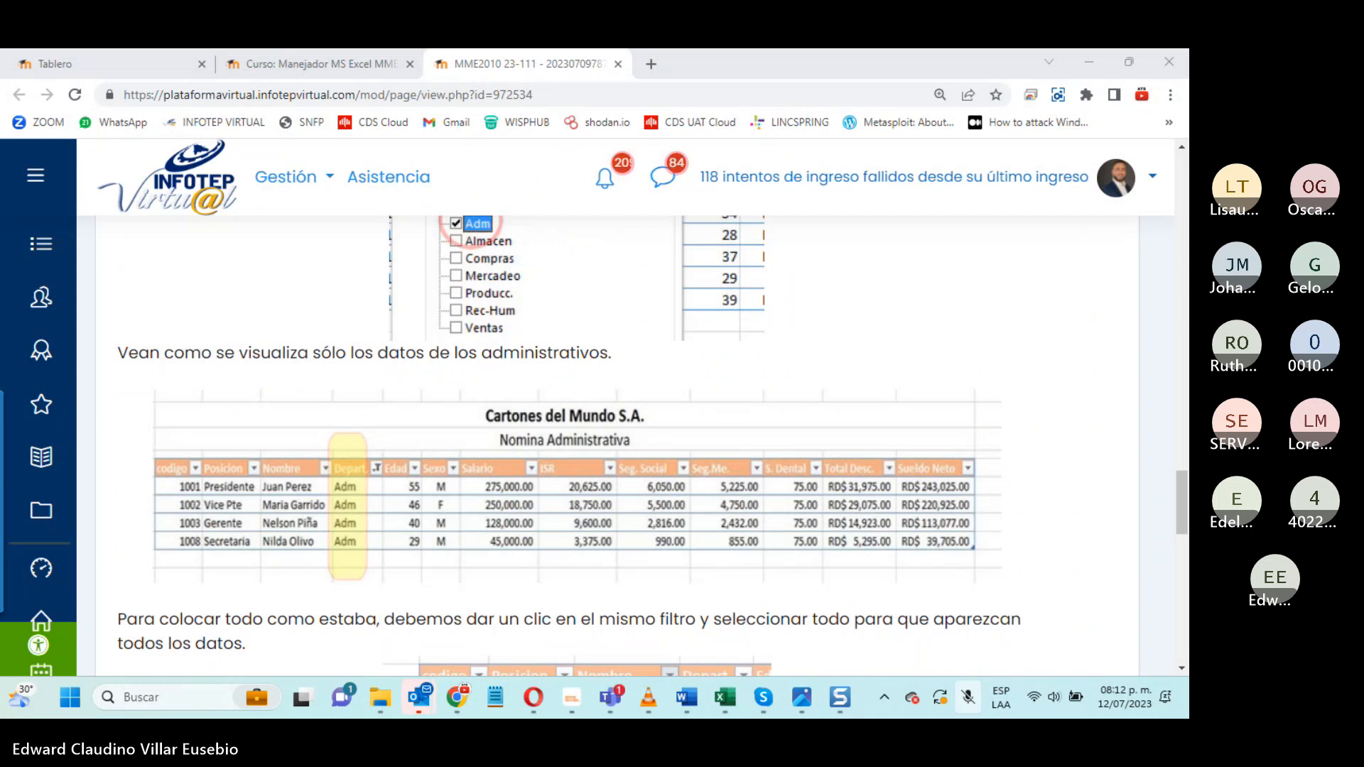
- Unmute the meeting microphone, review the rest of the filters page on restoring all the data, and close its tab
{"action": "key", "text": "ctrl+shift+m"}
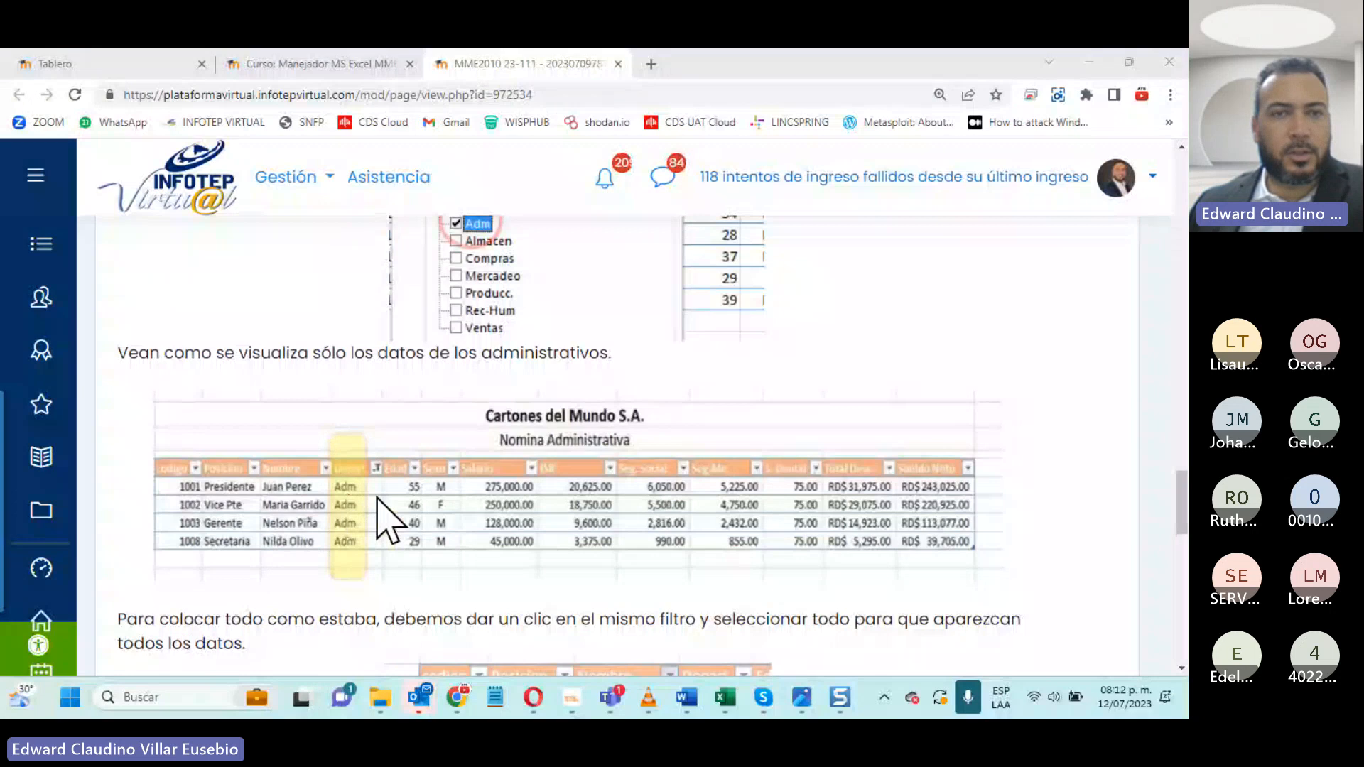
{"action": "scroll", "coordinate": [387, 519], "scroll_direction": "down", "scroll_amount": 5}
{"action": "scroll", "coordinate": [576, 447], "scroll_direction": "down", "scroll_amount": 10}
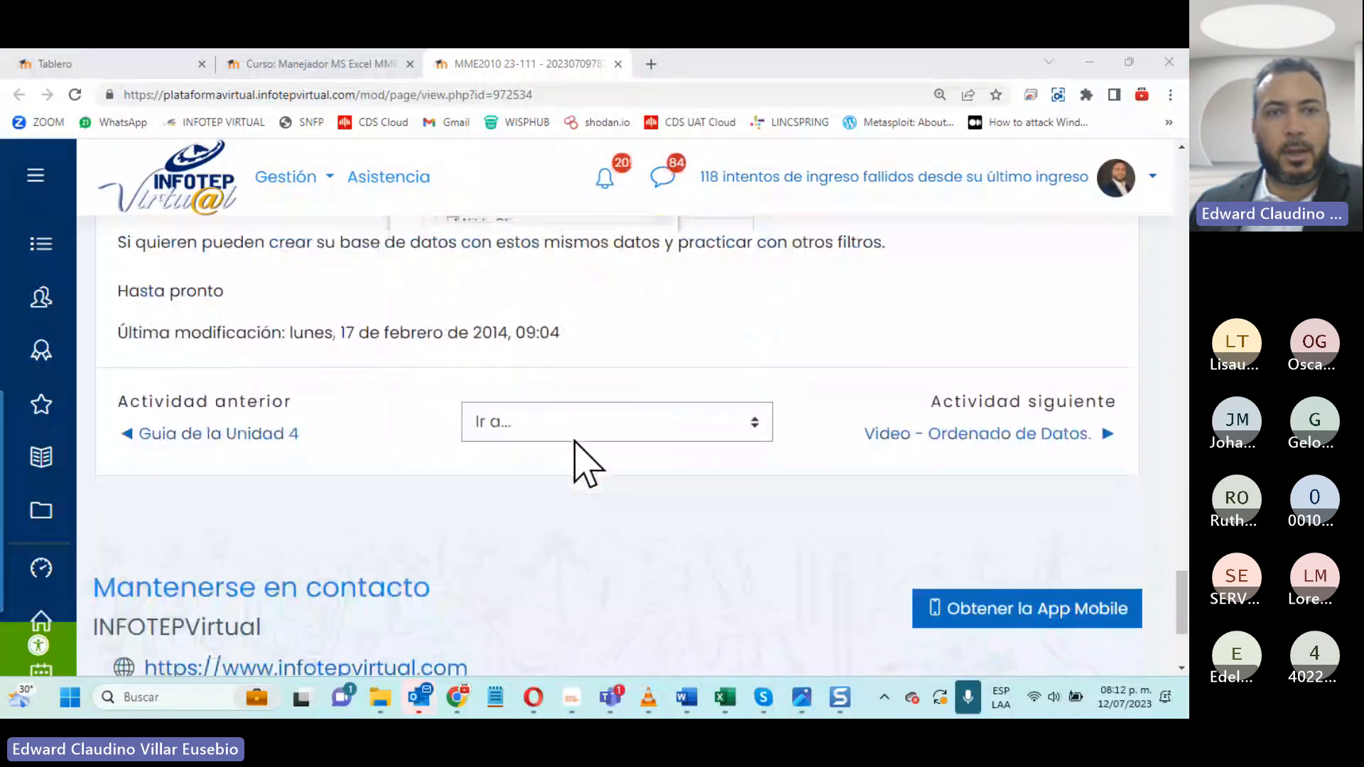
{"action": "scroll", "coordinate": [578, 462], "scroll_direction": "up", "scroll_amount": 13}
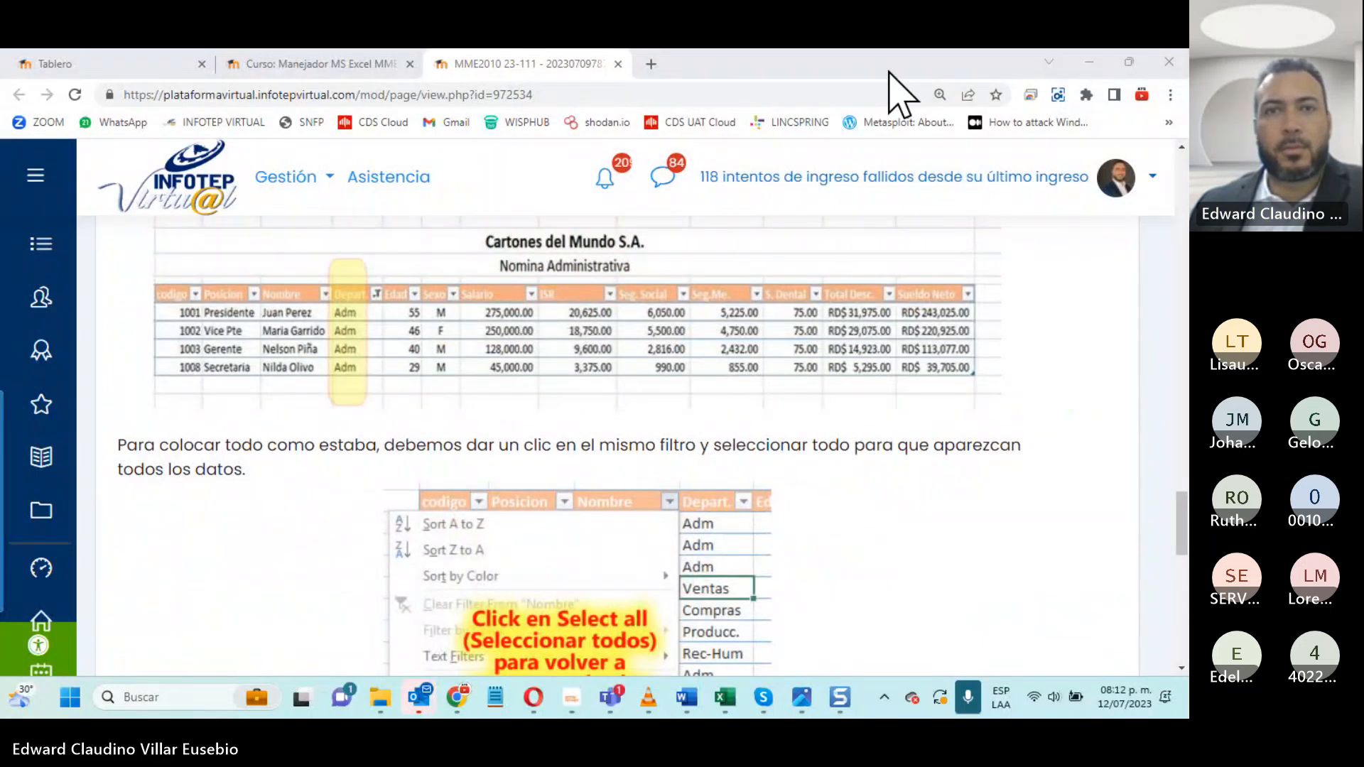
{"action": "left_click", "coordinate": [618, 64]}
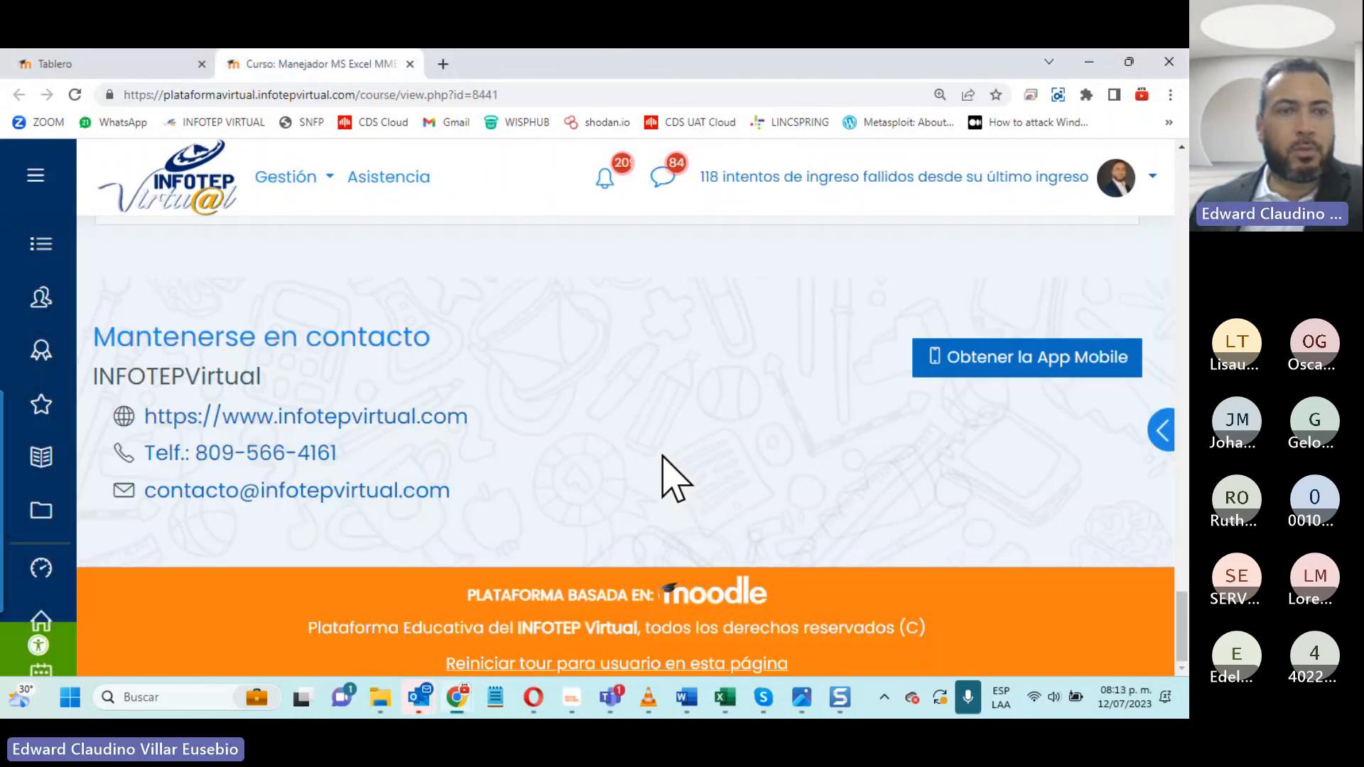
- Download the Actividad Practica 1 Unidad 4 workbook from the Unidad 4 resource list and open it in Excel
{"action": "scroll", "coordinate": [662, 457], "scroll_direction": "down", "scroll_amount": 2}
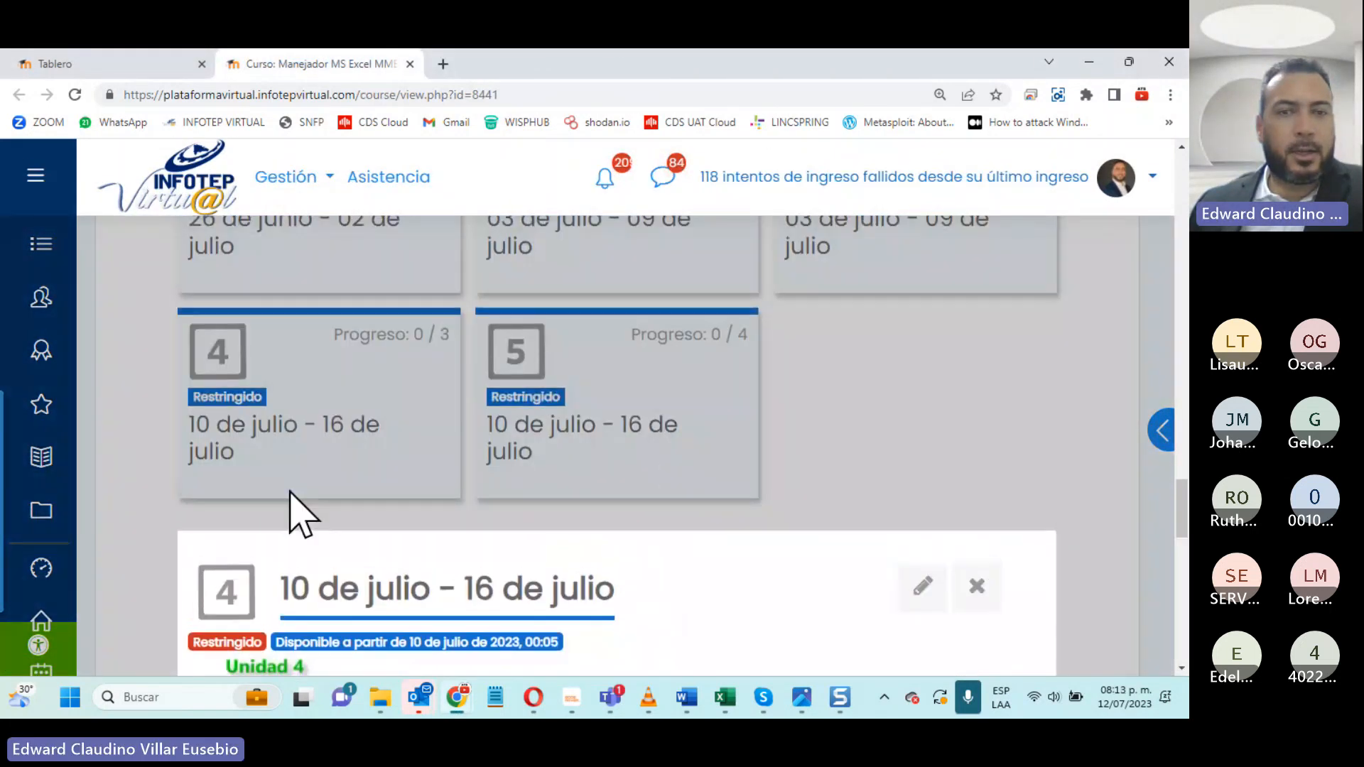
{"action": "scroll", "coordinate": [289, 492], "scroll_direction": "down", "scroll_amount": 3}
{"action": "scroll", "coordinate": [298, 511], "scroll_direction": "down", "scroll_amount": 5}
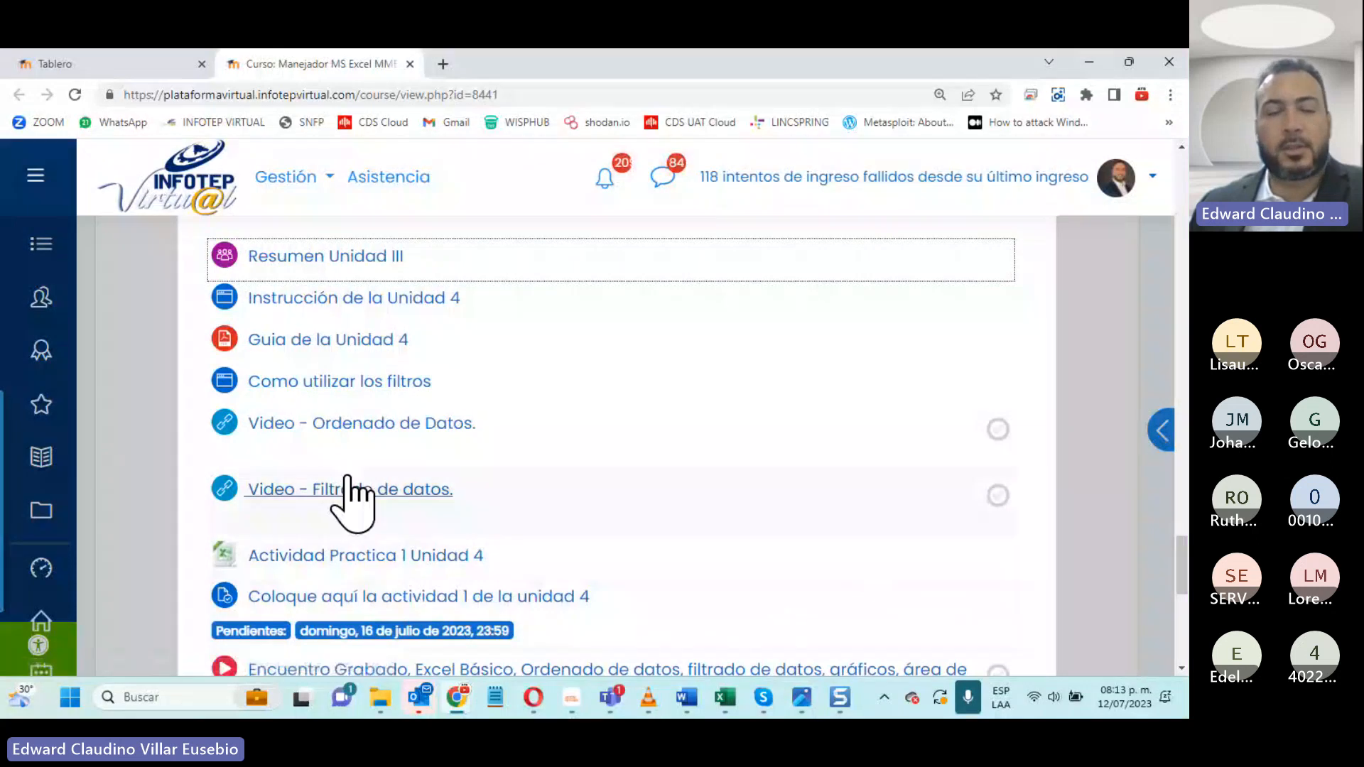
{"action": "left_click", "coordinate": [382, 558]}
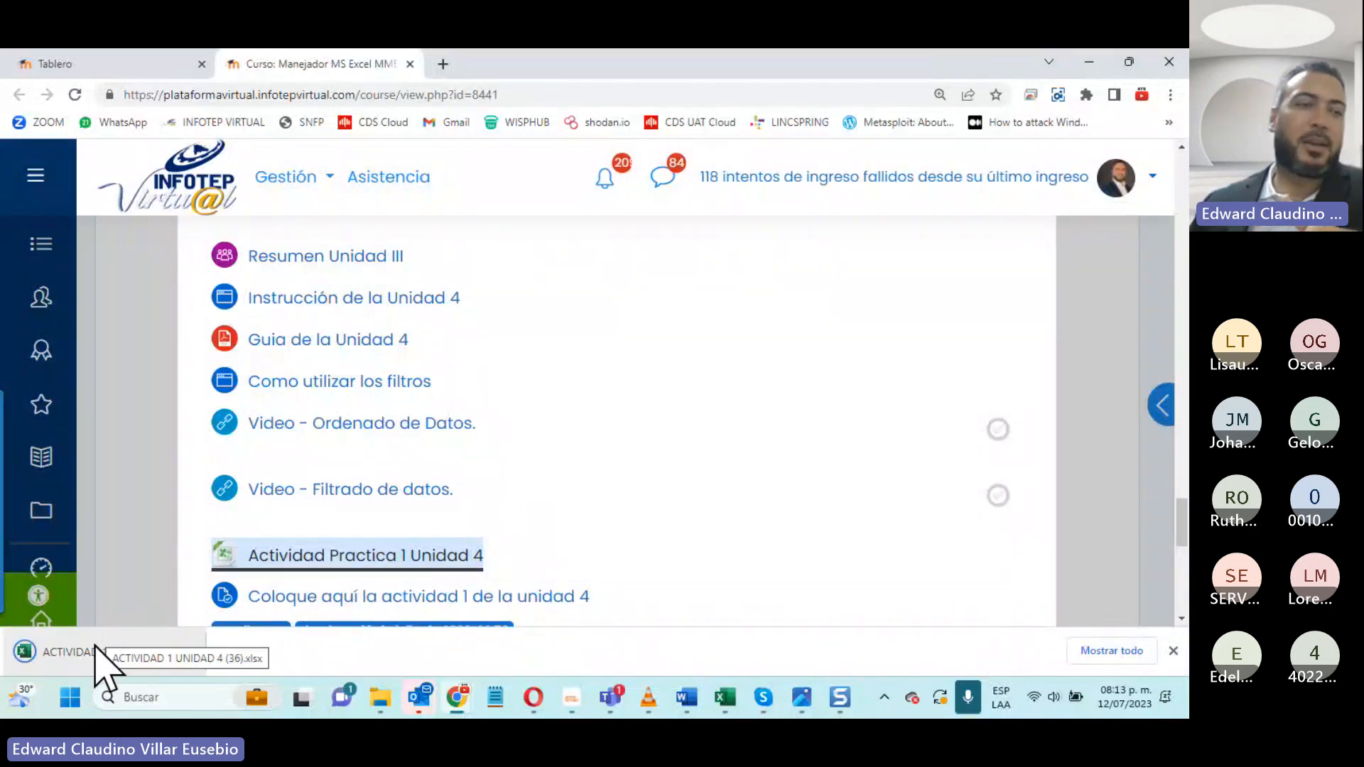
{"action": "left_click", "coordinate": [98, 639]}
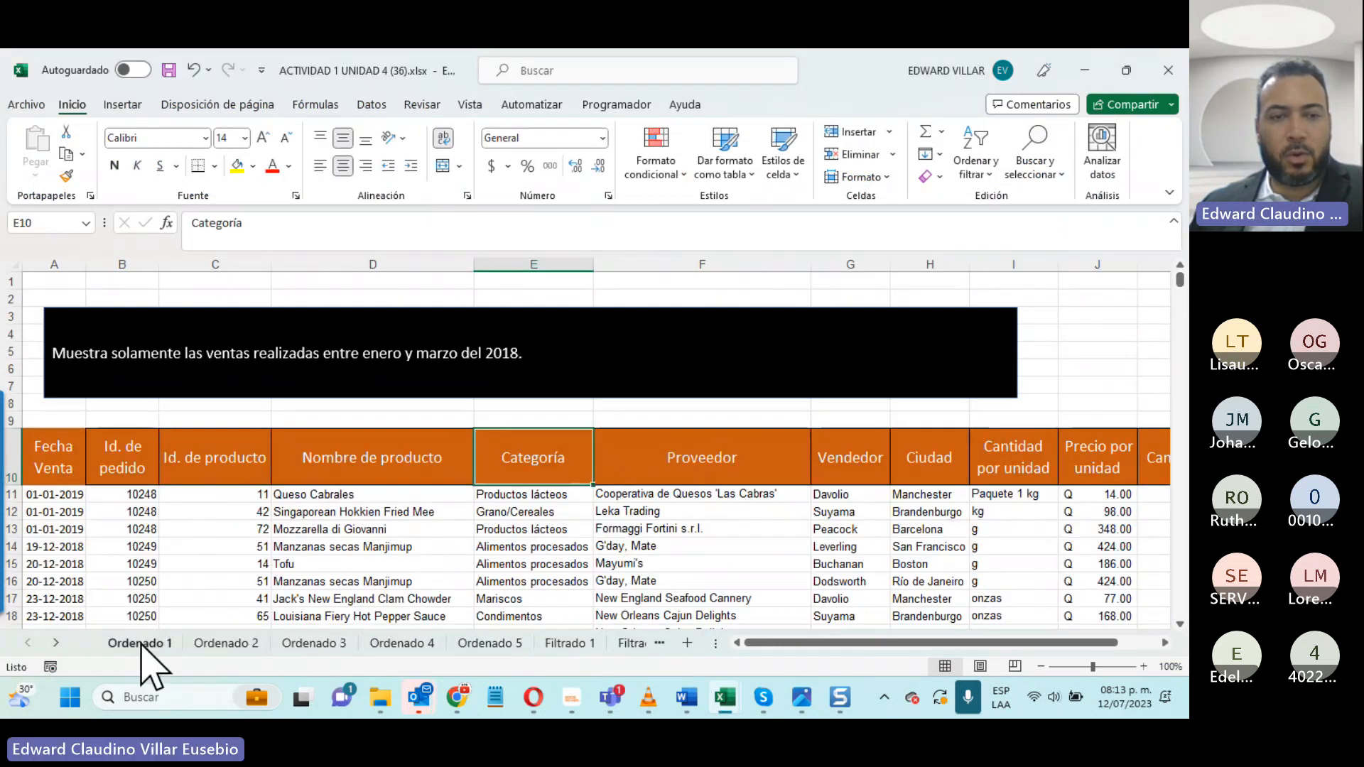
- Look through the exercise sheets Ordenado 2 to Ordenado 5 and on to Filtrado 1
{"action": "left_click", "coordinate": [213, 644]}
{"action": "left_click", "coordinate": [313, 643]}
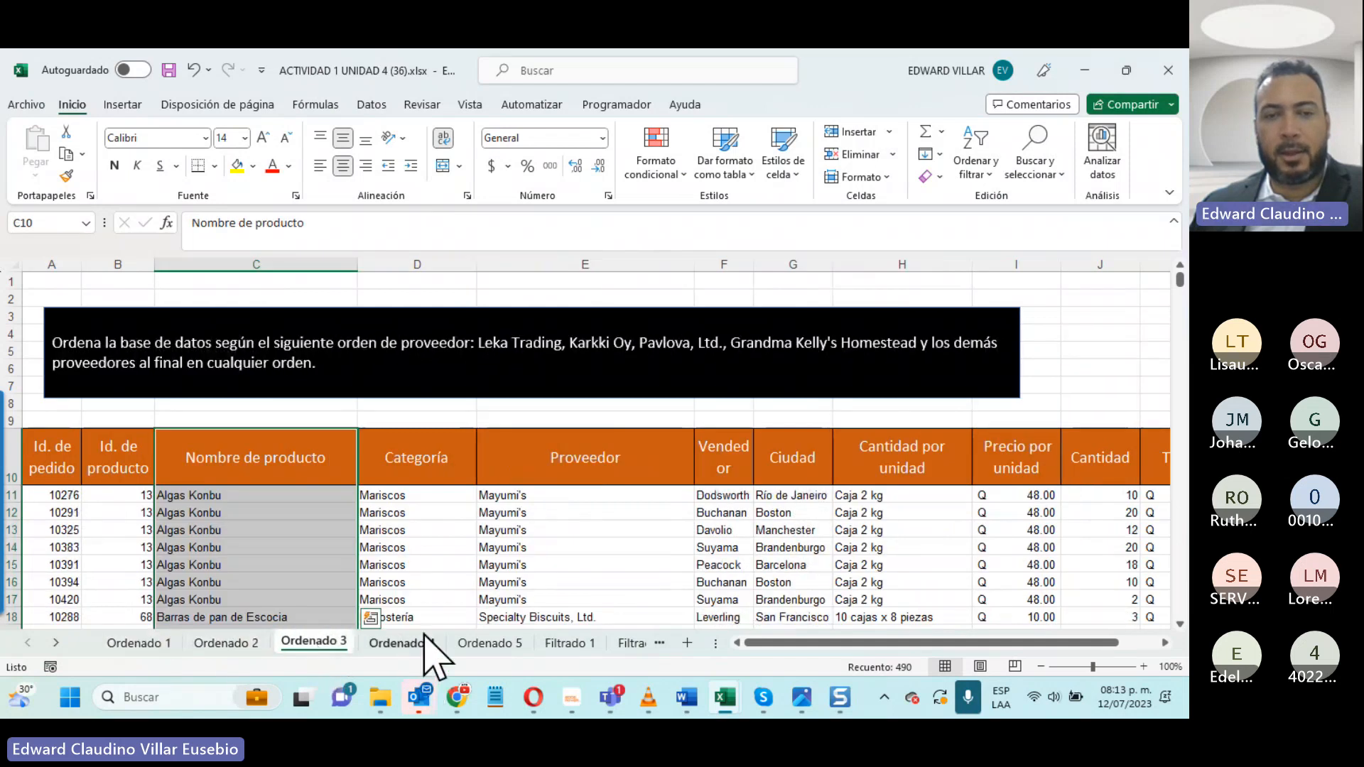
{"action": "left_click", "coordinate": [398, 643]}
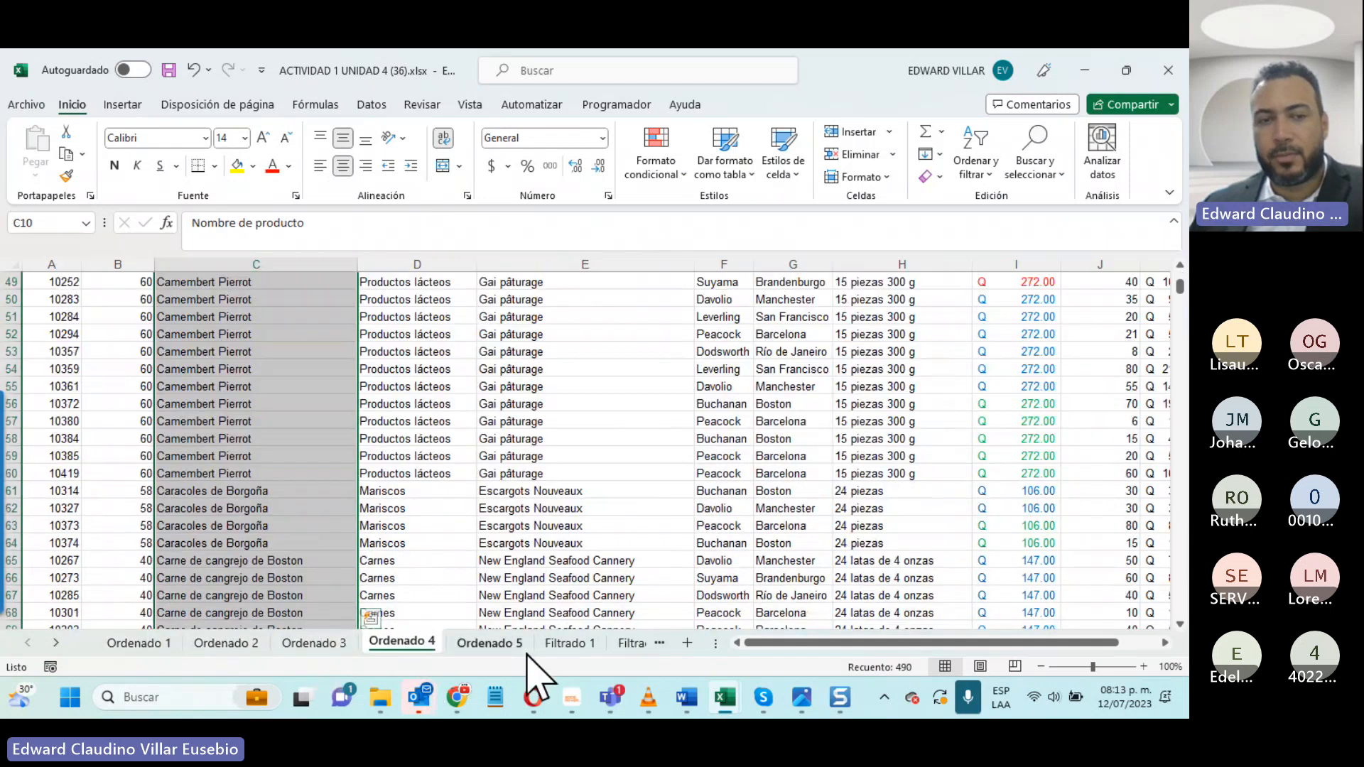
{"action": "left_click", "coordinate": [528, 650]}
{"action": "left_click", "coordinate": [568, 643]}
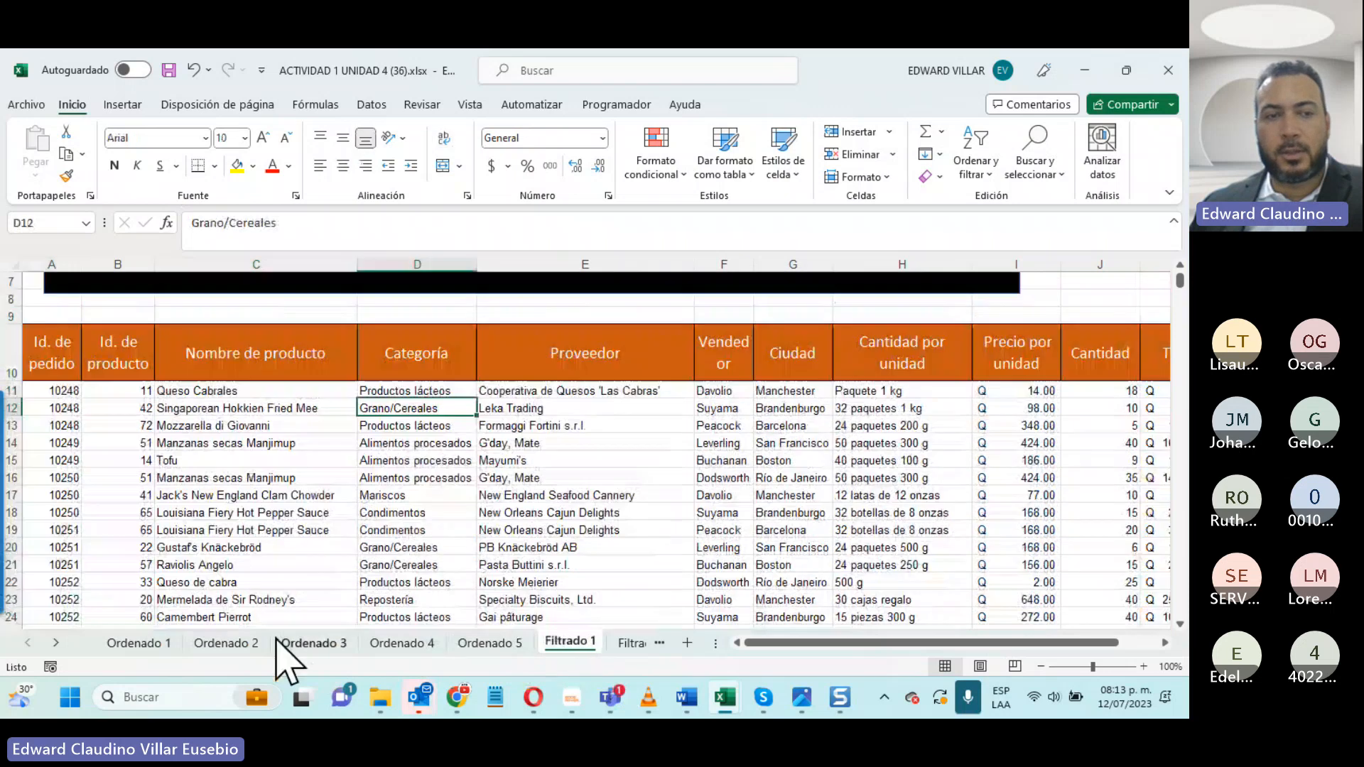
- Reveal the remaining sheets of the workbook and view the exercises from Filtrado 2 to Filtrado 5
{"action": "left_click", "coordinate": [54, 643]}
{"action": "left_click", "coordinate": [54, 643]}
{"action": "left_click", "coordinate": [54, 643]}
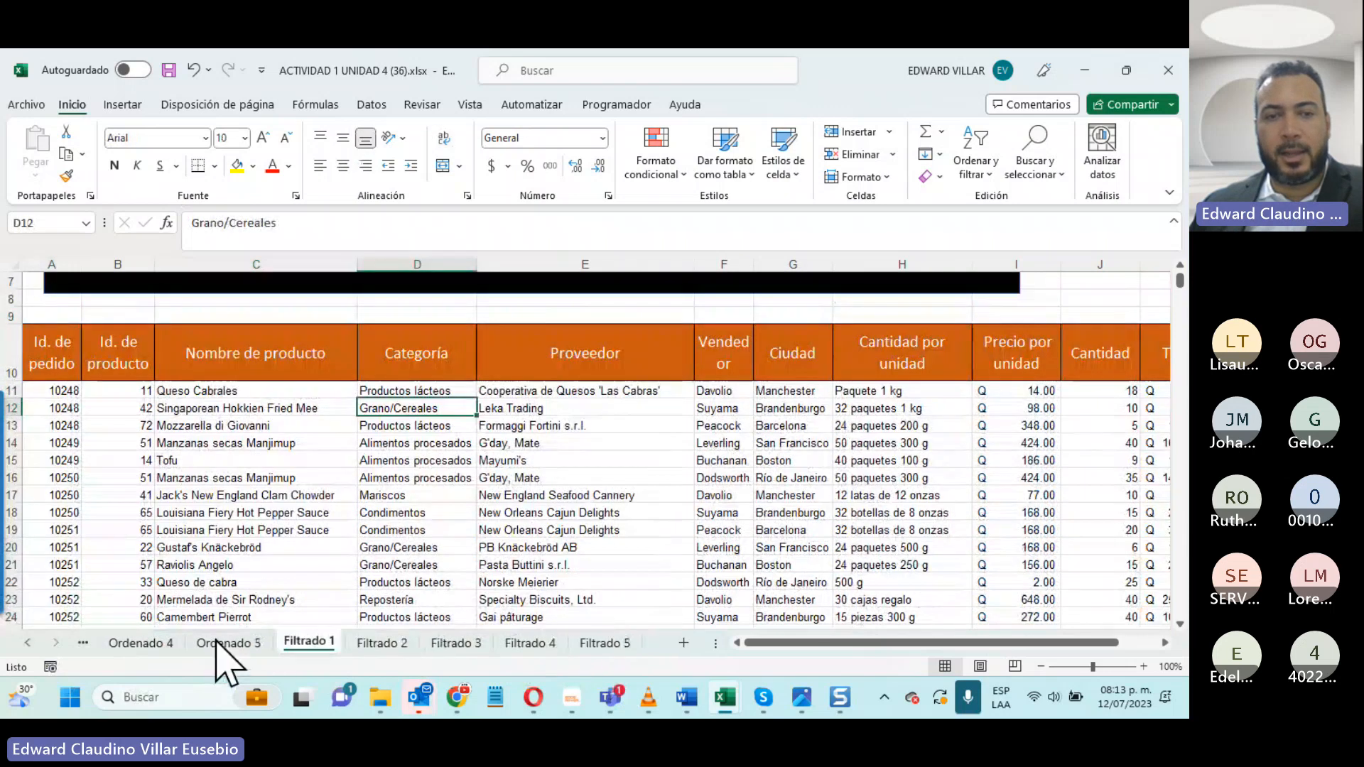
{"action": "left_click", "coordinate": [402, 646]}
{"action": "left_click", "coordinate": [457, 647]}
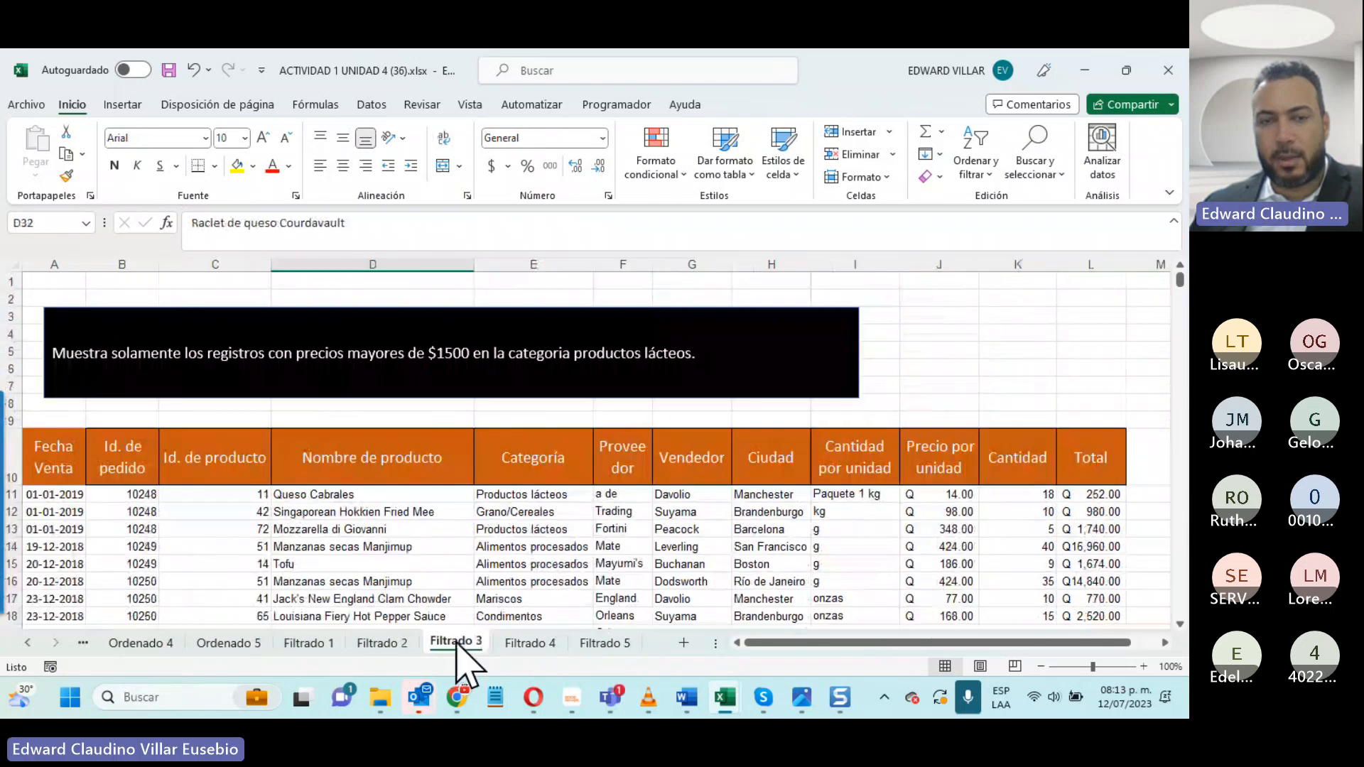
{"action": "left_click", "coordinate": [517, 648]}
{"action": "left_click", "coordinate": [621, 648]}
- Return to the Filtrado 1 sheet and review the filter exercises again in order through Filtrado 5
{"action": "left_click", "coordinate": [326, 643]}
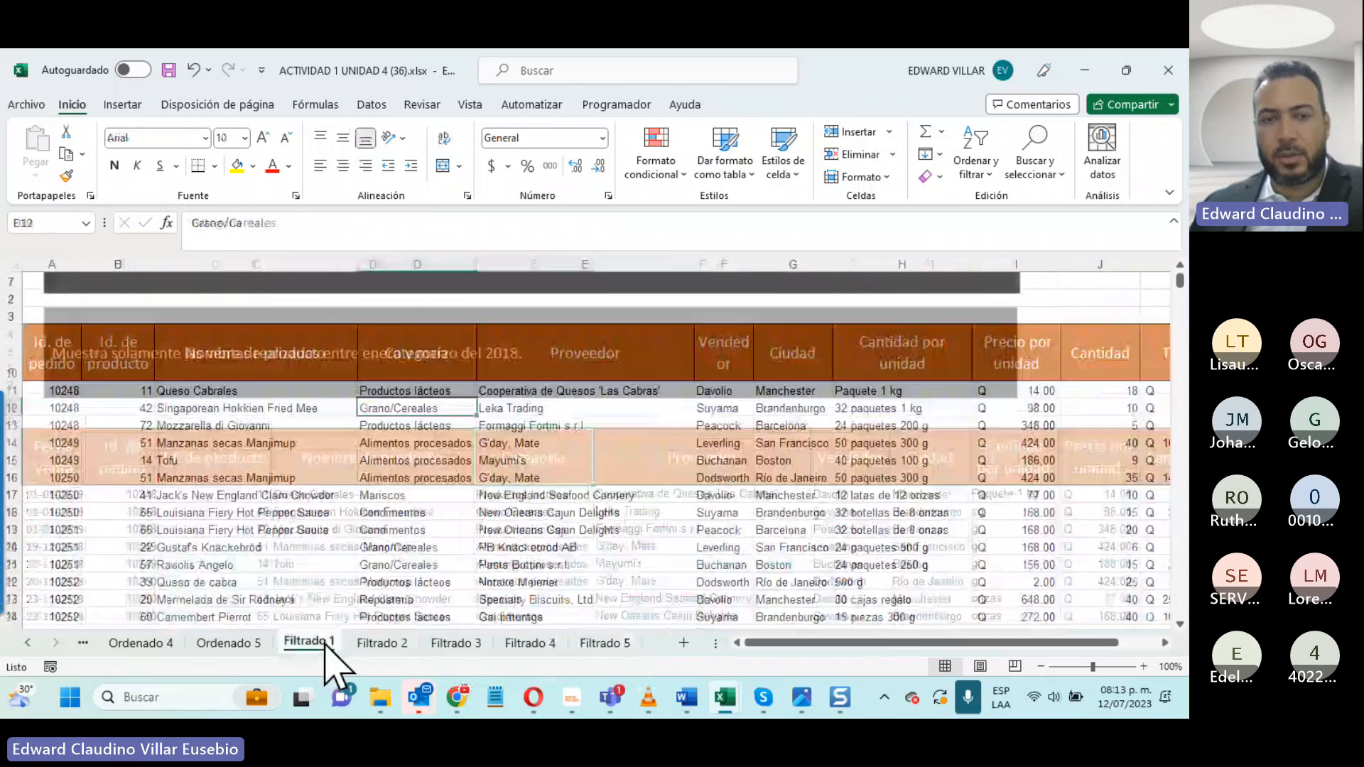
{"action": "left_click", "coordinate": [397, 645]}
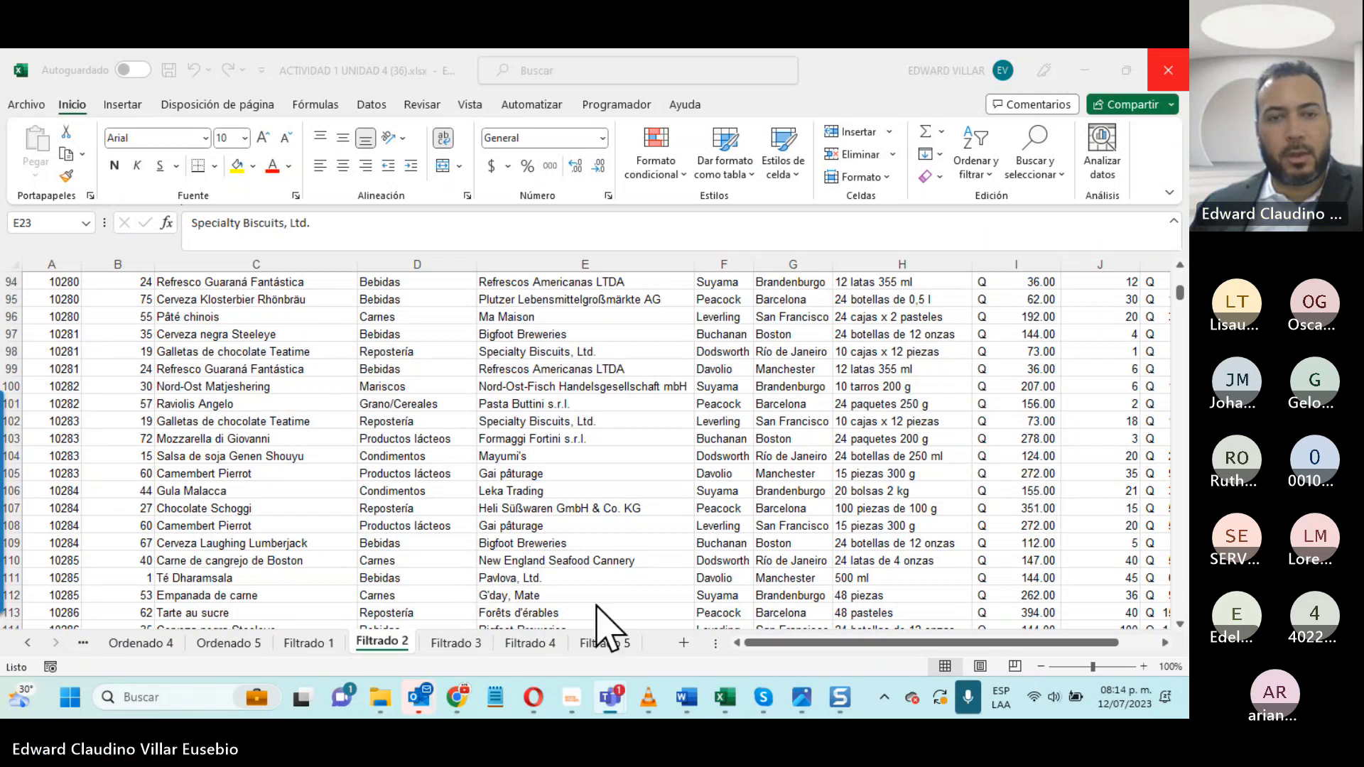
{"action": "left_click", "coordinate": [527, 651]}
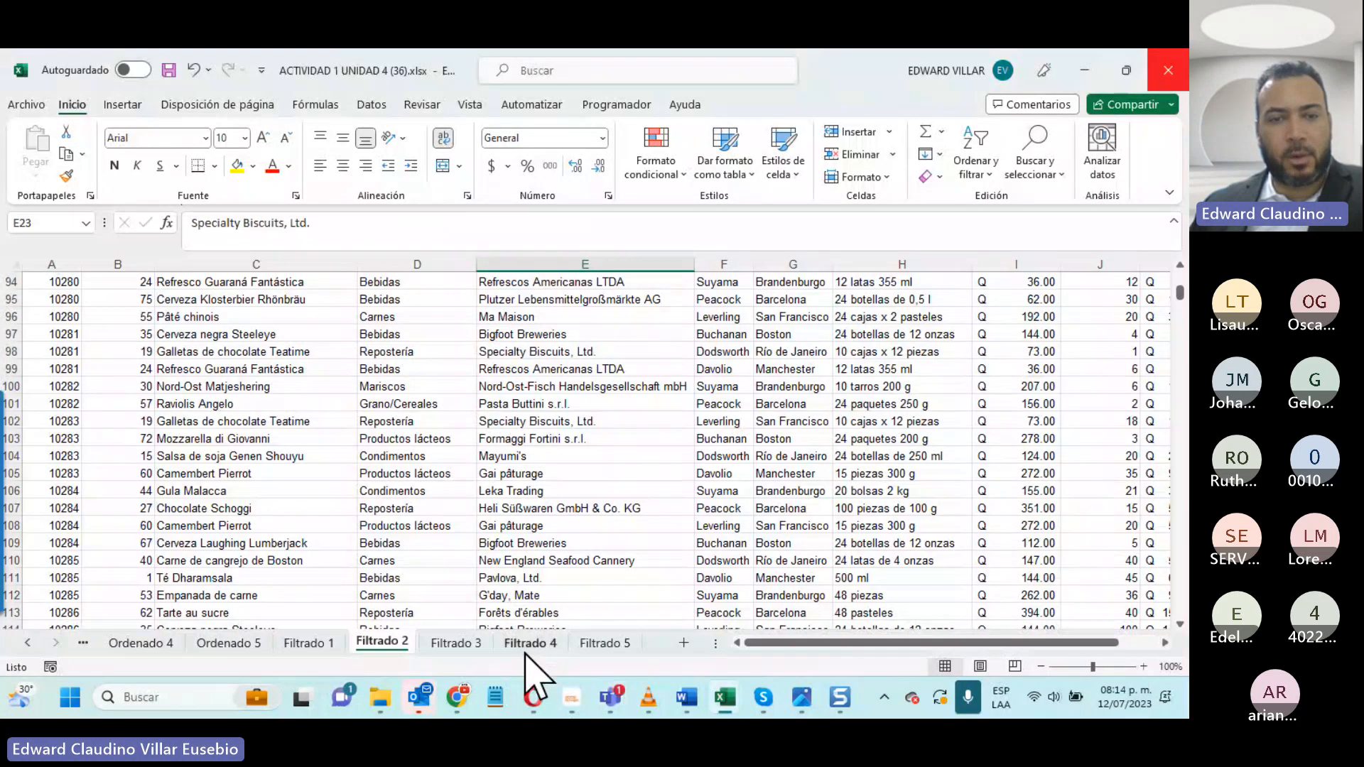
{"action": "left_click", "coordinate": [485, 643]}
{"action": "left_click", "coordinate": [546, 642]}
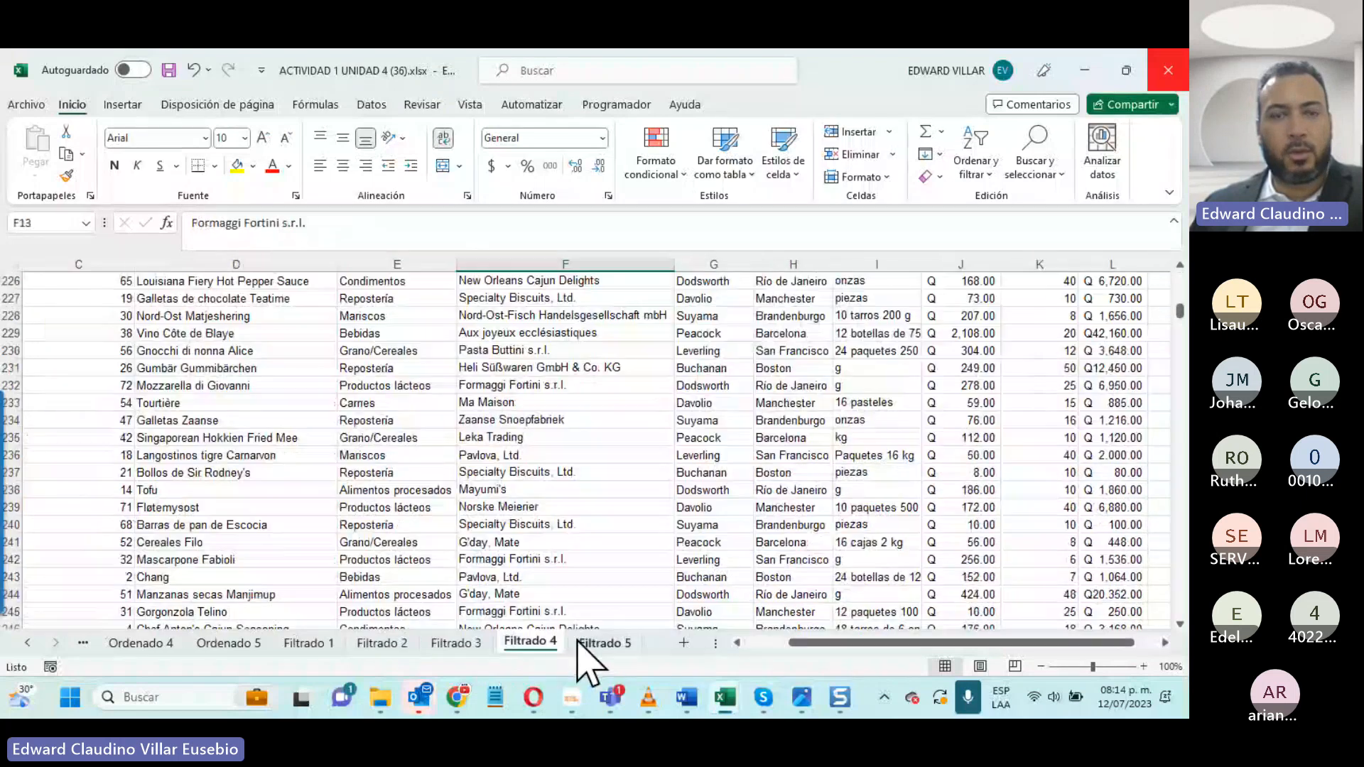
{"action": "left_click", "coordinate": [579, 642]}
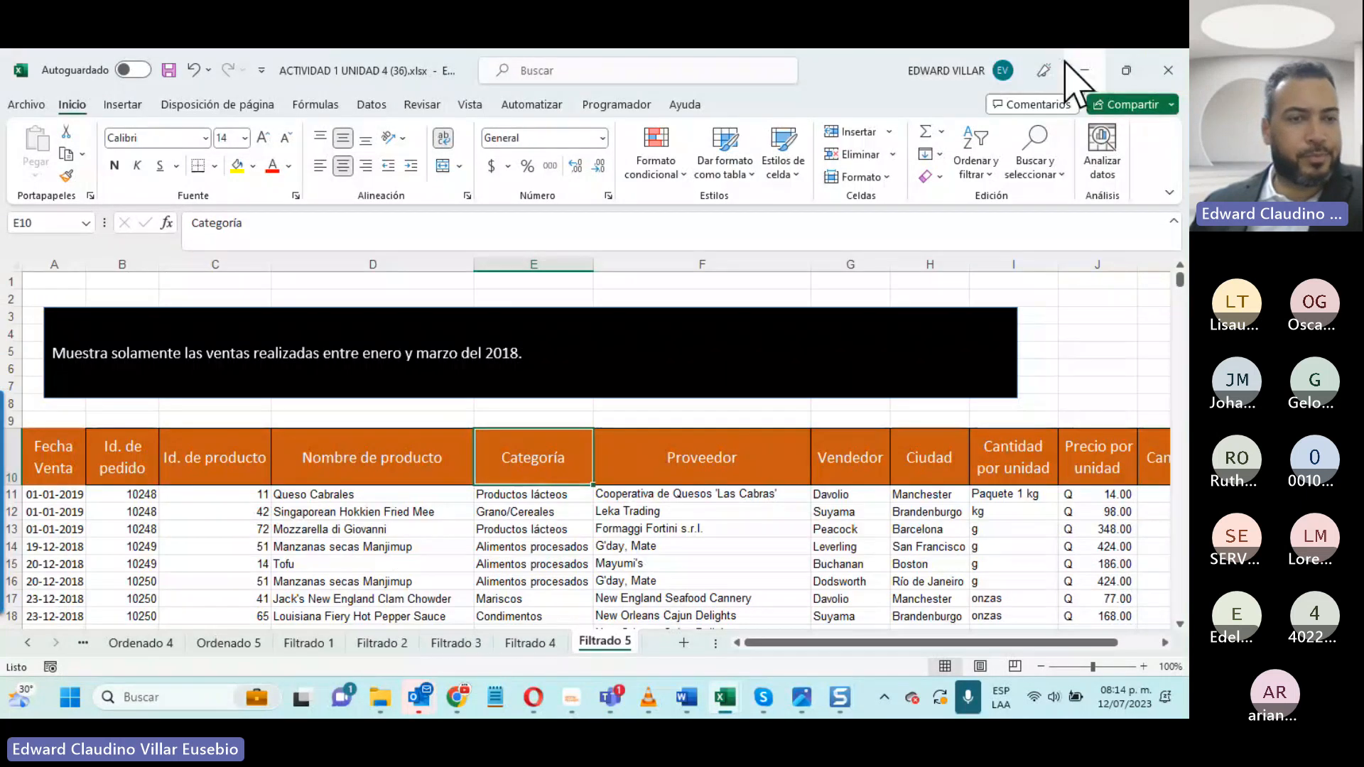
- Return to the Ordenado 1 sheet and examine its sorting instruction together with the Categoría column
{"action": "left_click", "coordinate": [28, 643]}
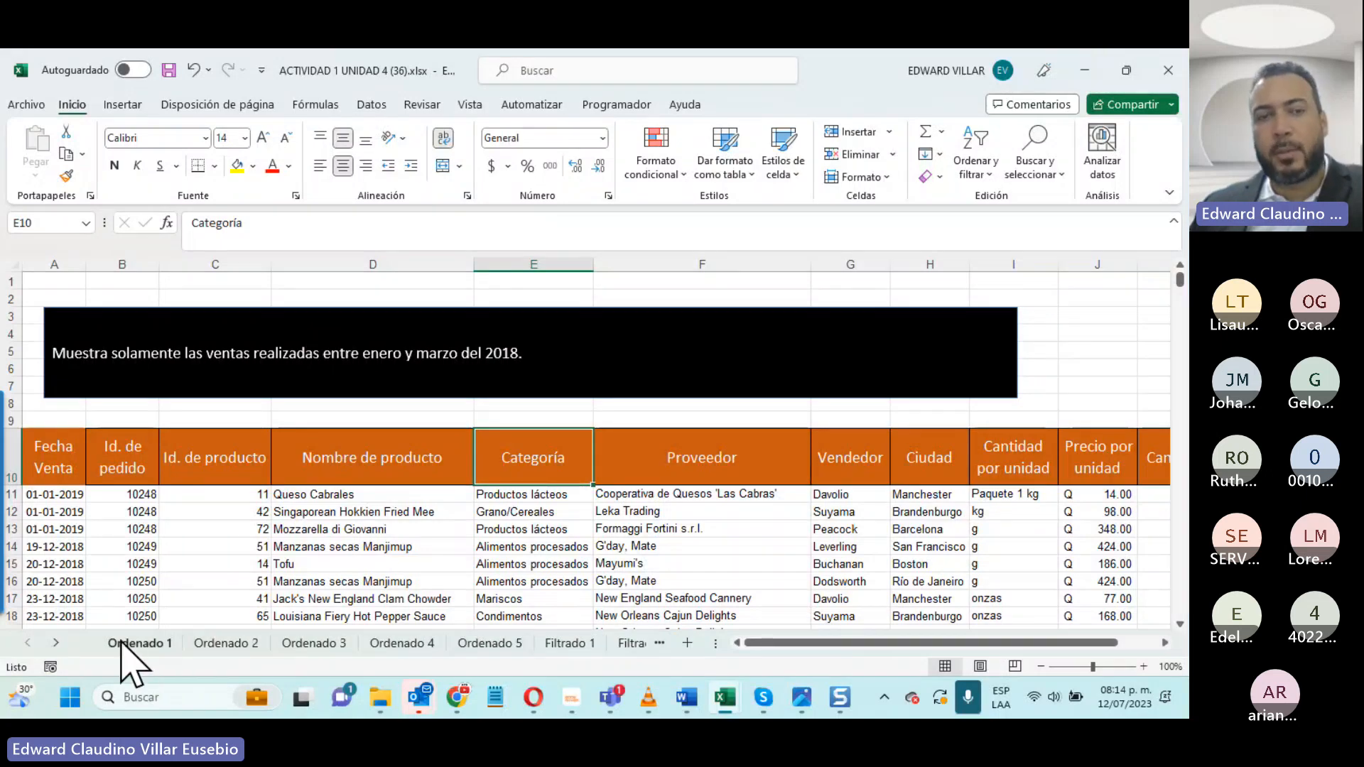
{"action": "left_click", "coordinate": [121, 642]}
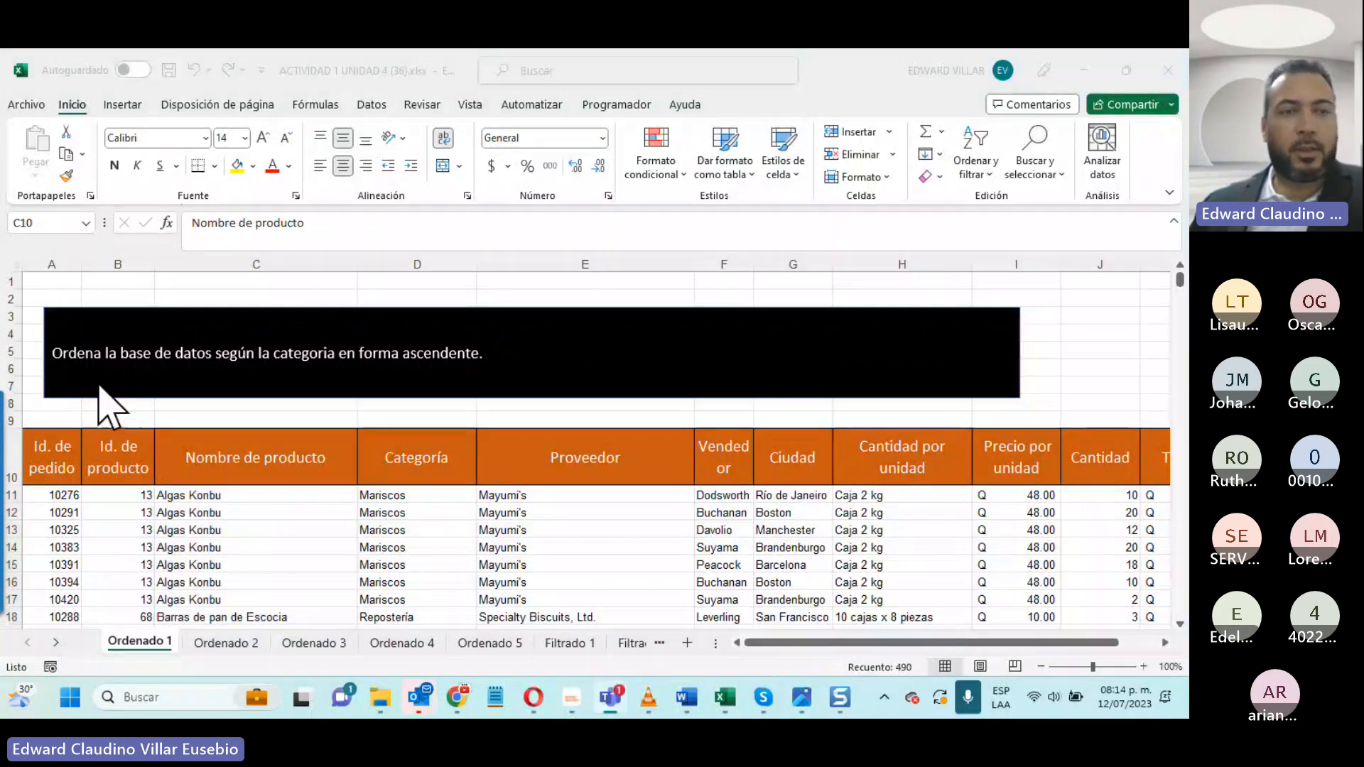
{"action": "left_click", "coordinate": [182, 335]}
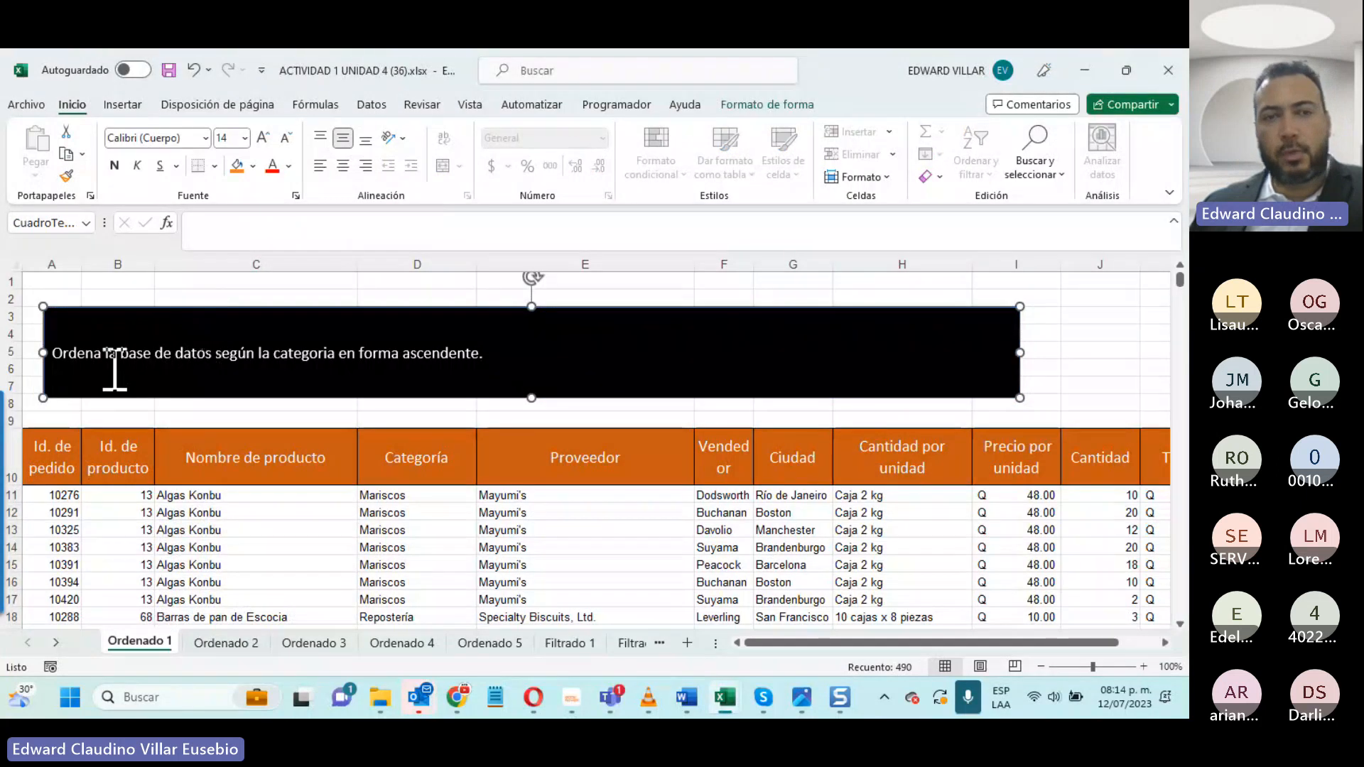
{"action": "scroll", "coordinate": [441, 543], "scroll_direction": "down", "scroll_amount": 2}
{"action": "scroll", "coordinate": [441, 543], "scroll_direction": "up", "scroll_amount": 2}
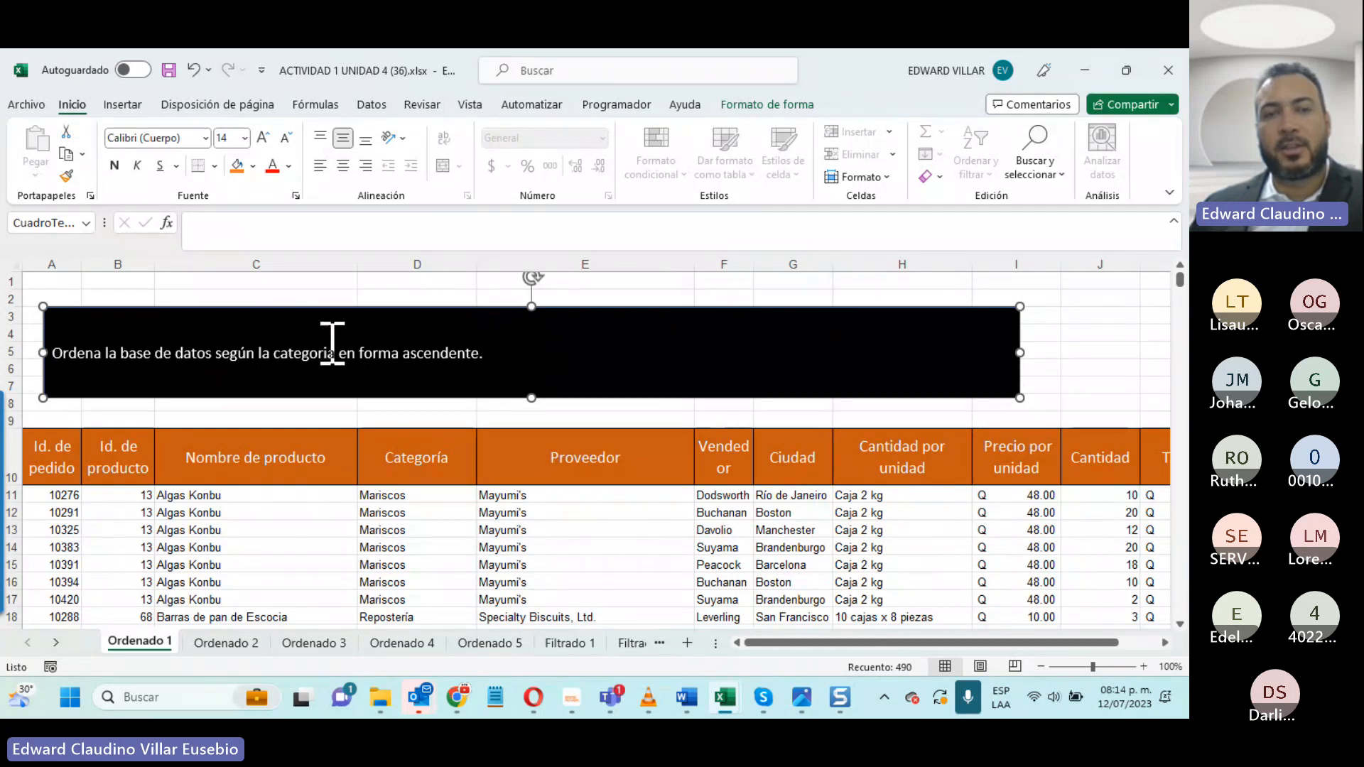
{"action": "left_click_drag", "start_coordinate": [420, 450], "coordinate": [416, 579]}
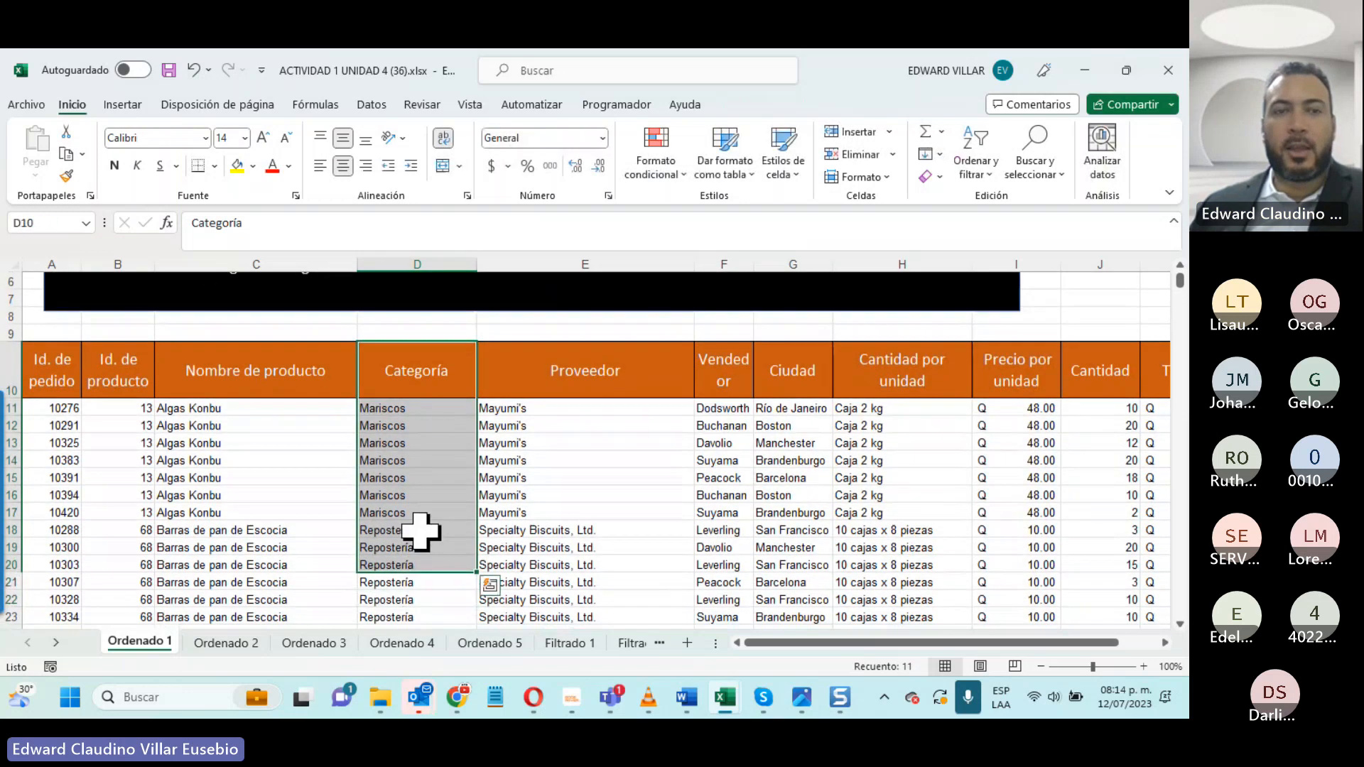
{"action": "scroll", "coordinate": [399, 535], "scroll_direction": "up", "scroll_amount": 2}
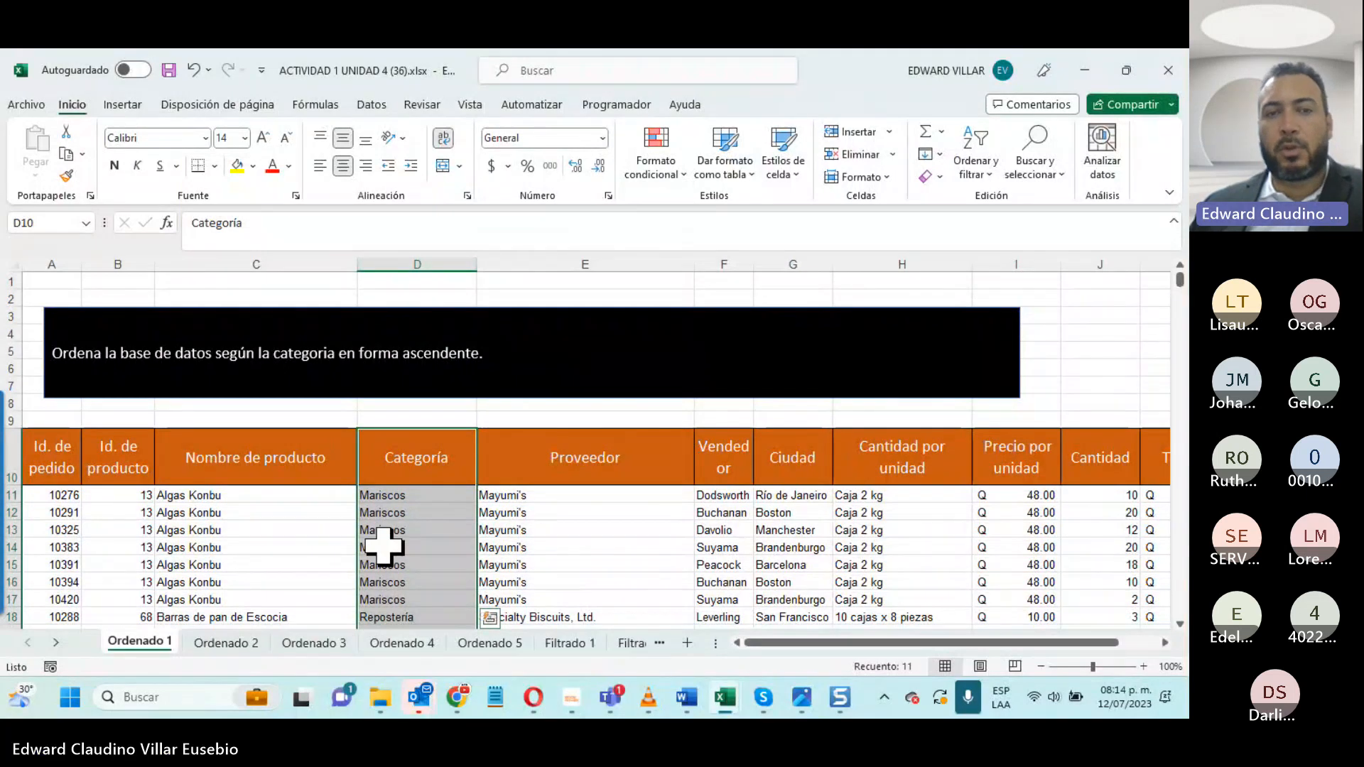
- Select all the Categoría values on Ordenado 1 from D11 to the end of the list and look through them
{"action": "left_click", "coordinate": [412, 497]}
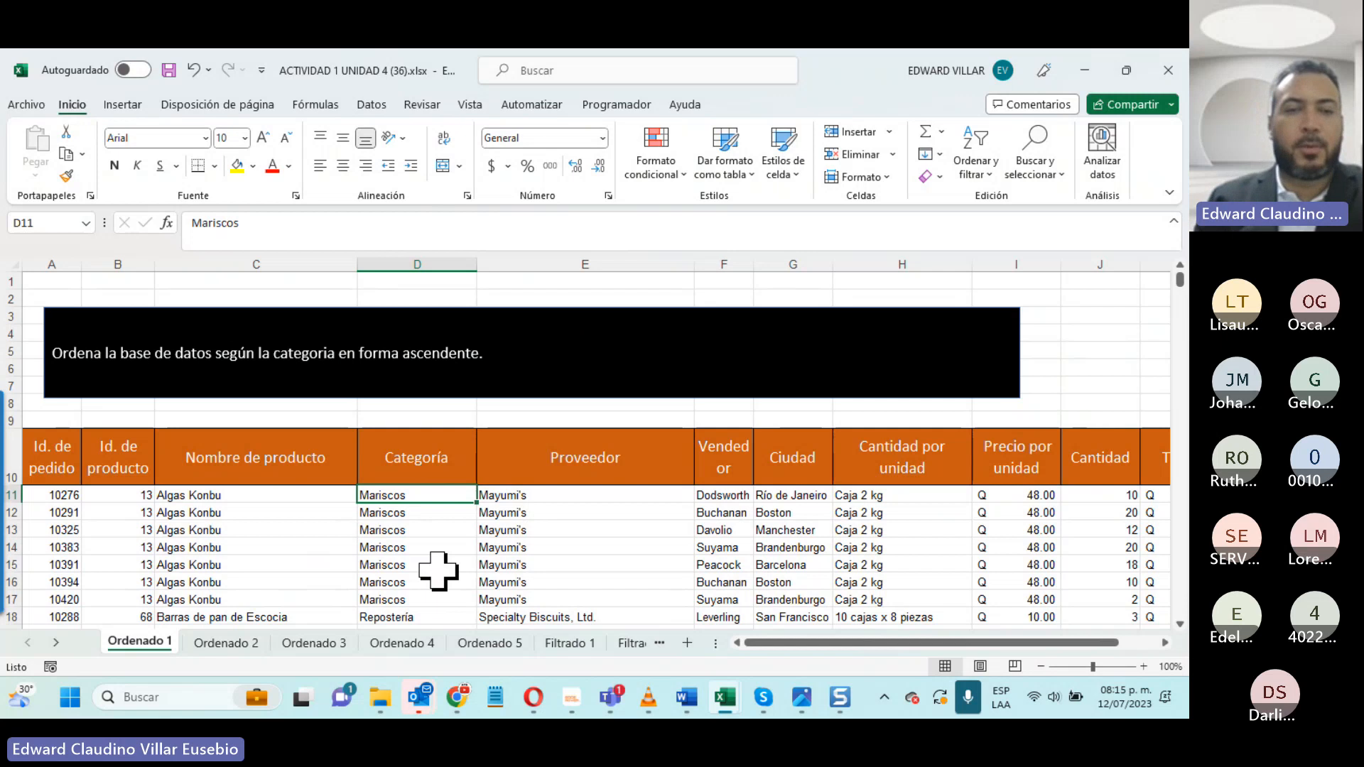
{"action": "key", "text": "ctrl+shift+Down"}
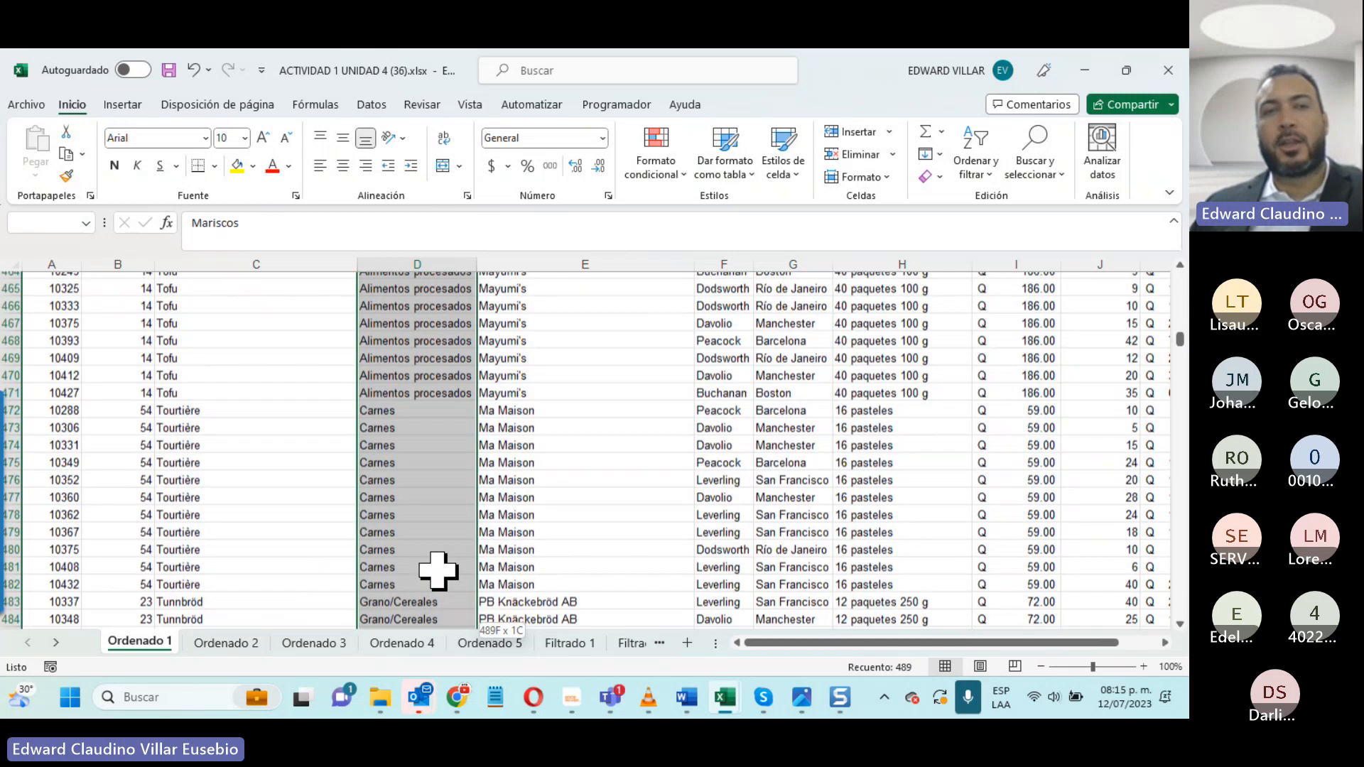
{"action": "scroll", "coordinate": [439, 570], "scroll_direction": "down", "scroll_amount": 5}
{"action": "scroll", "coordinate": [438, 570], "scroll_direction": "up", "scroll_amount": 20}
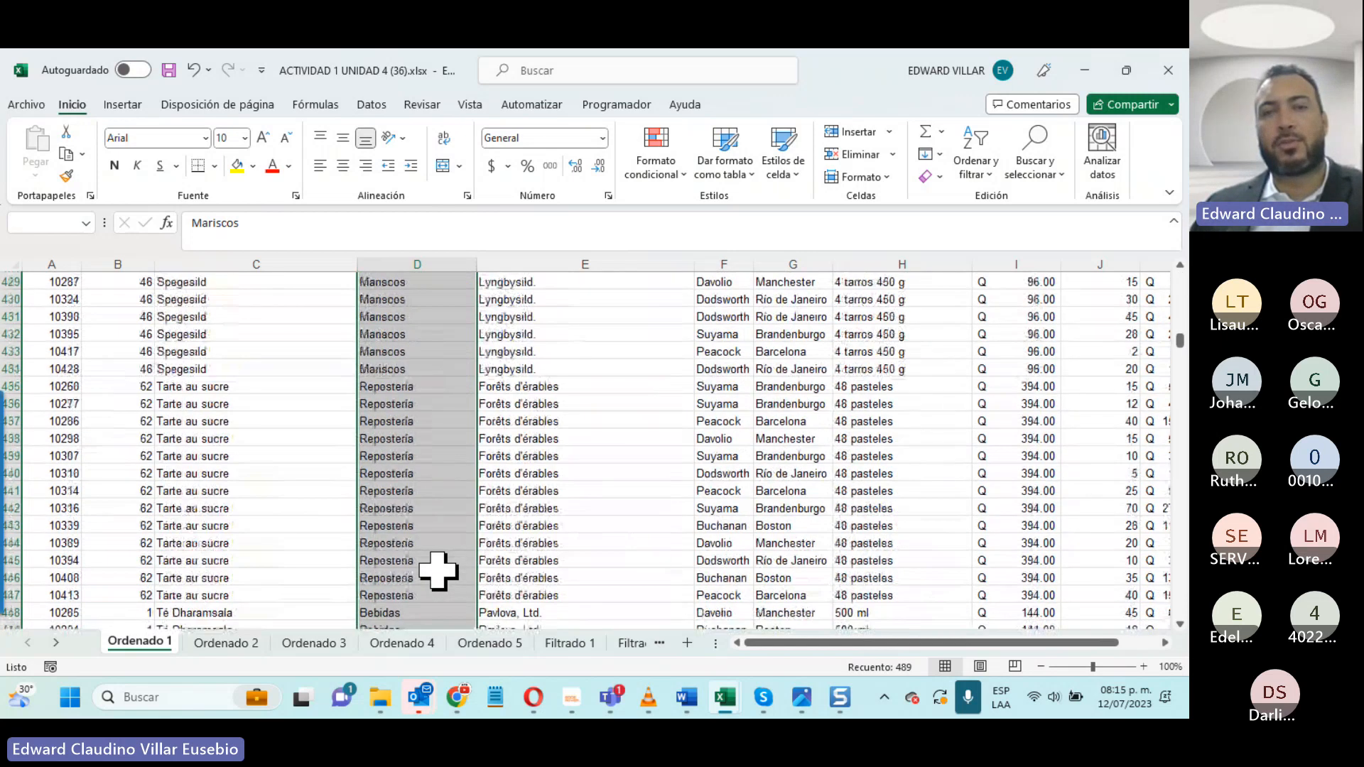
{"action": "scroll", "coordinate": [438, 571], "scroll_direction": "up", "scroll_amount": 20}
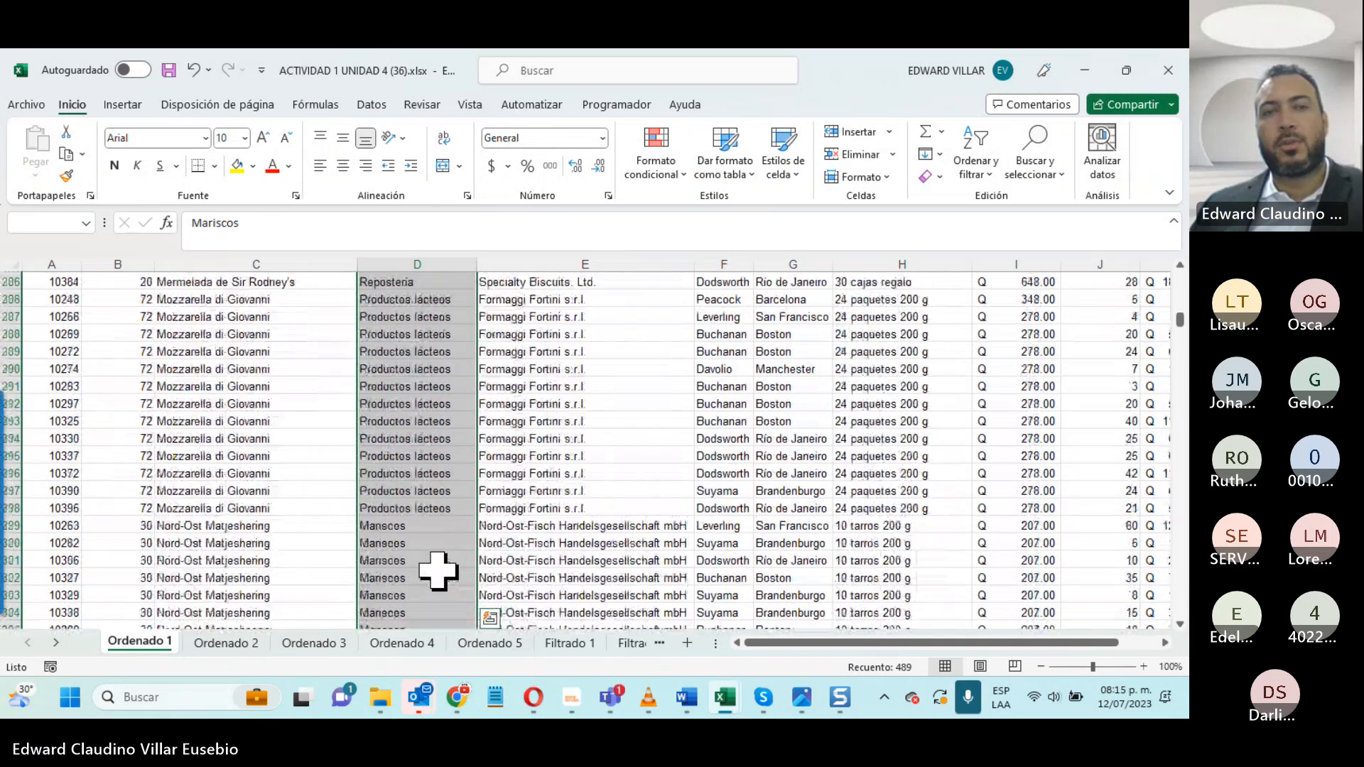
{"action": "scroll", "coordinate": [438, 571], "scroll_direction": "up", "scroll_amount": 20}
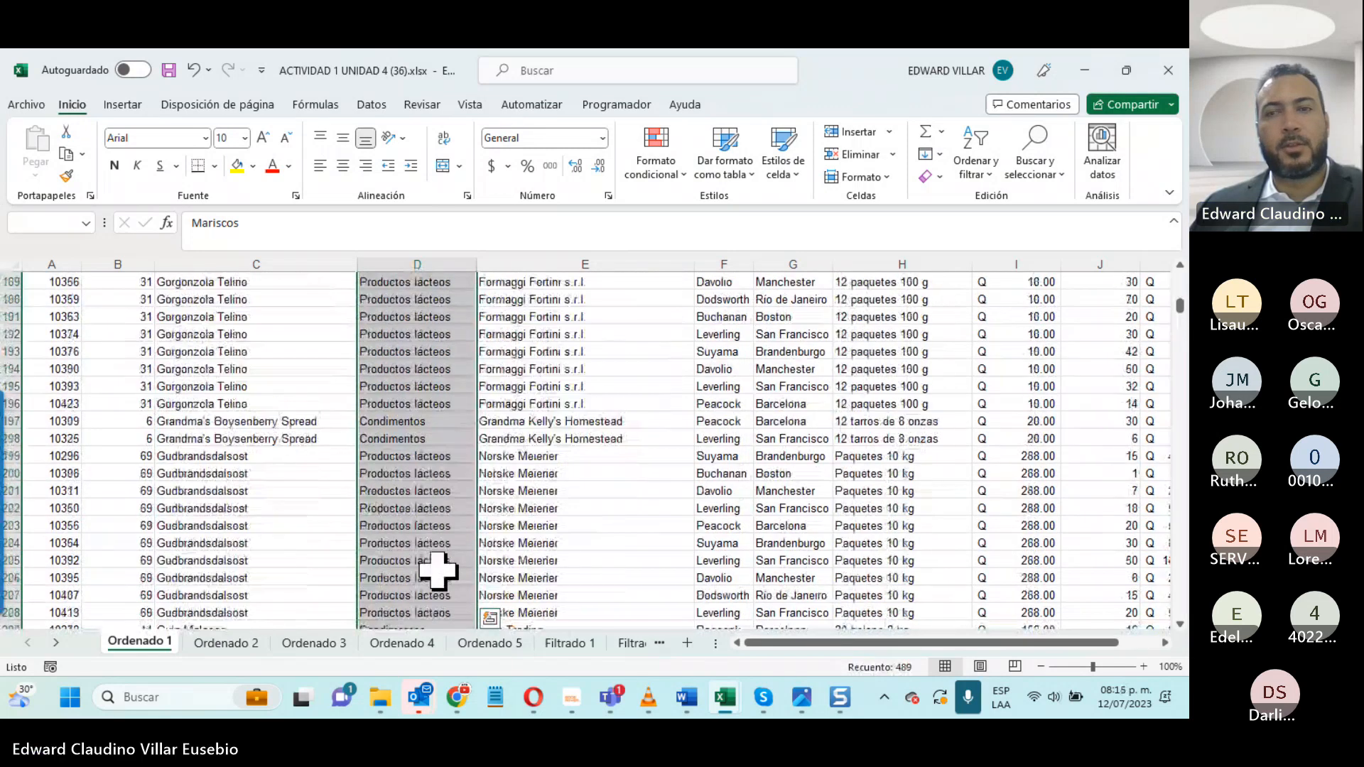
{"action": "scroll", "coordinate": [439, 571], "scroll_direction": "up", "scroll_amount": 14}
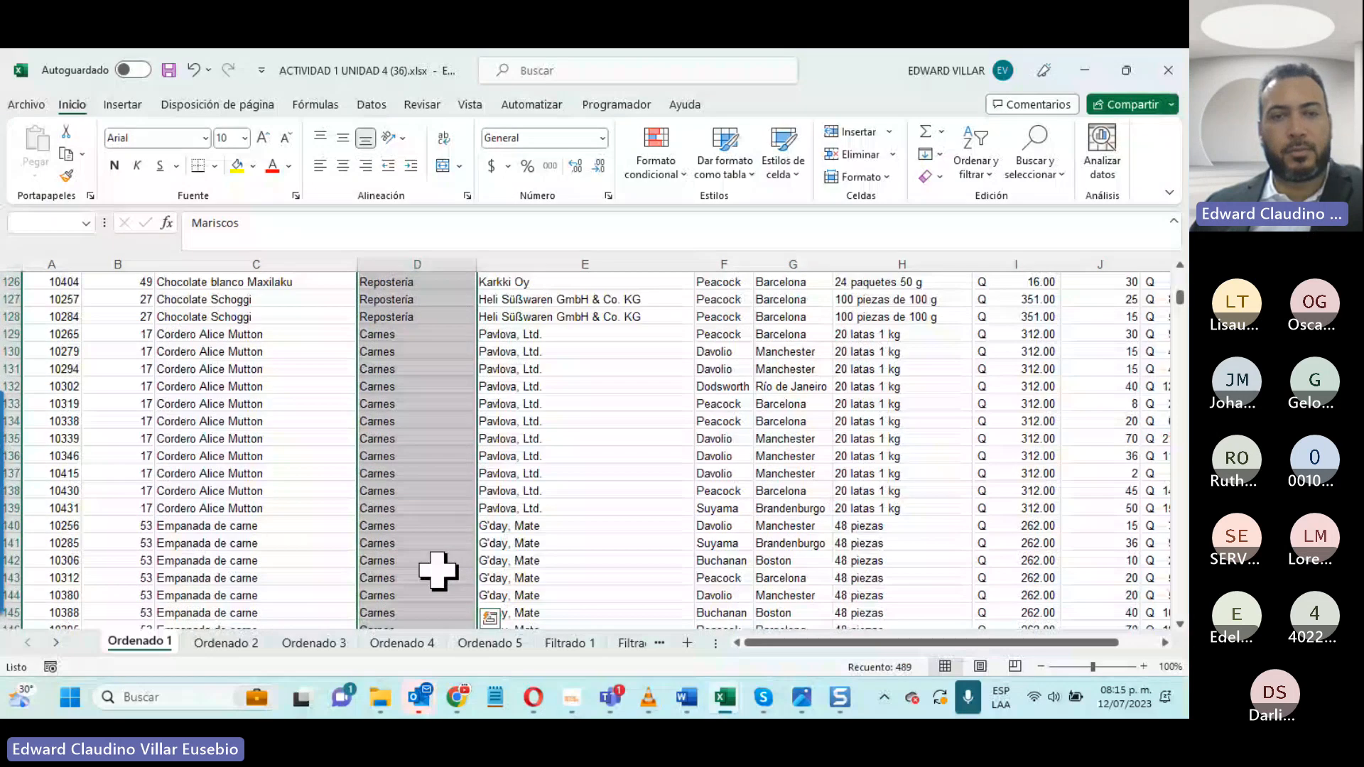
{"action": "scroll", "coordinate": [438, 571], "scroll_direction": "up", "scroll_amount": 3}
{"action": "scroll", "coordinate": [438, 571], "scroll_direction": "up", "scroll_amount": 20}
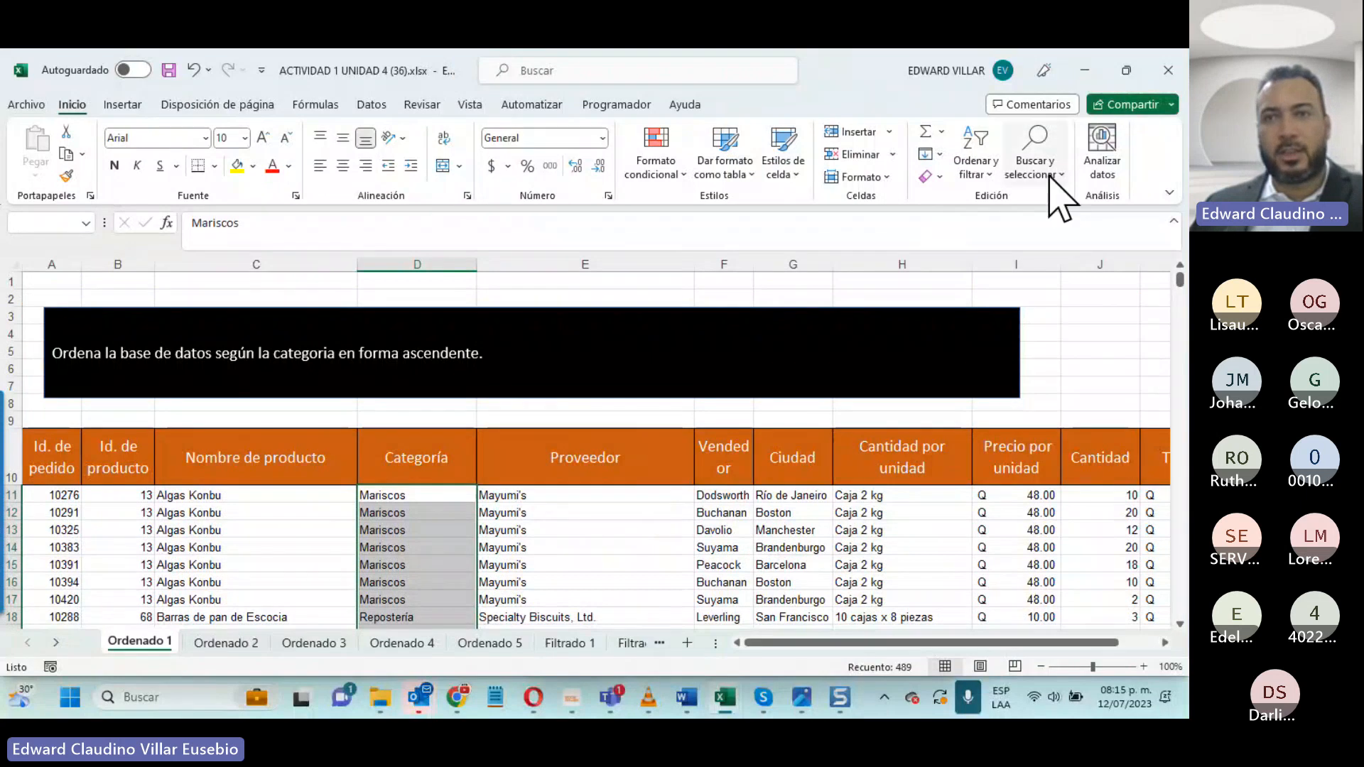
- Sort the Ordenado 1 database by Categoría from A to Z, expanding the selection to the adjacent data
{"action": "left_click", "coordinate": [971, 181]}
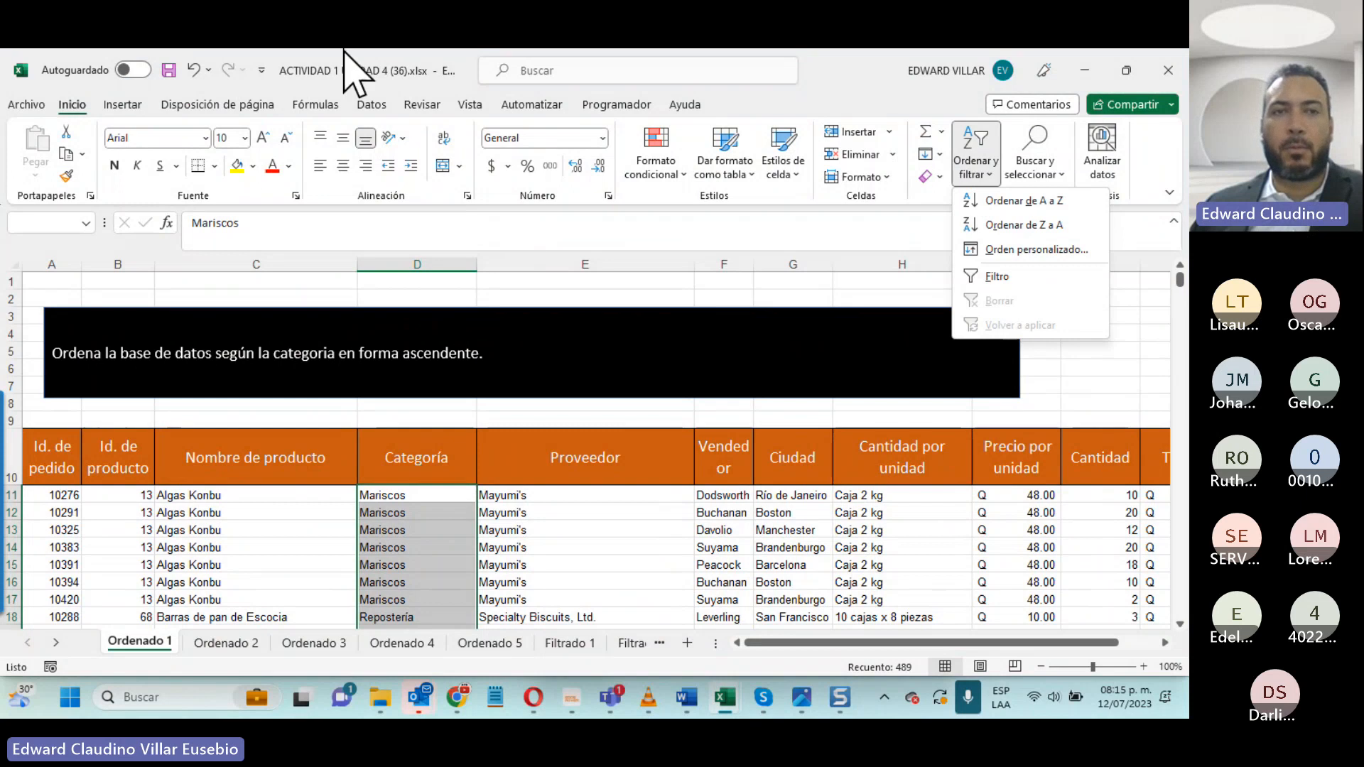
{"action": "left_click", "coordinate": [371, 107]}
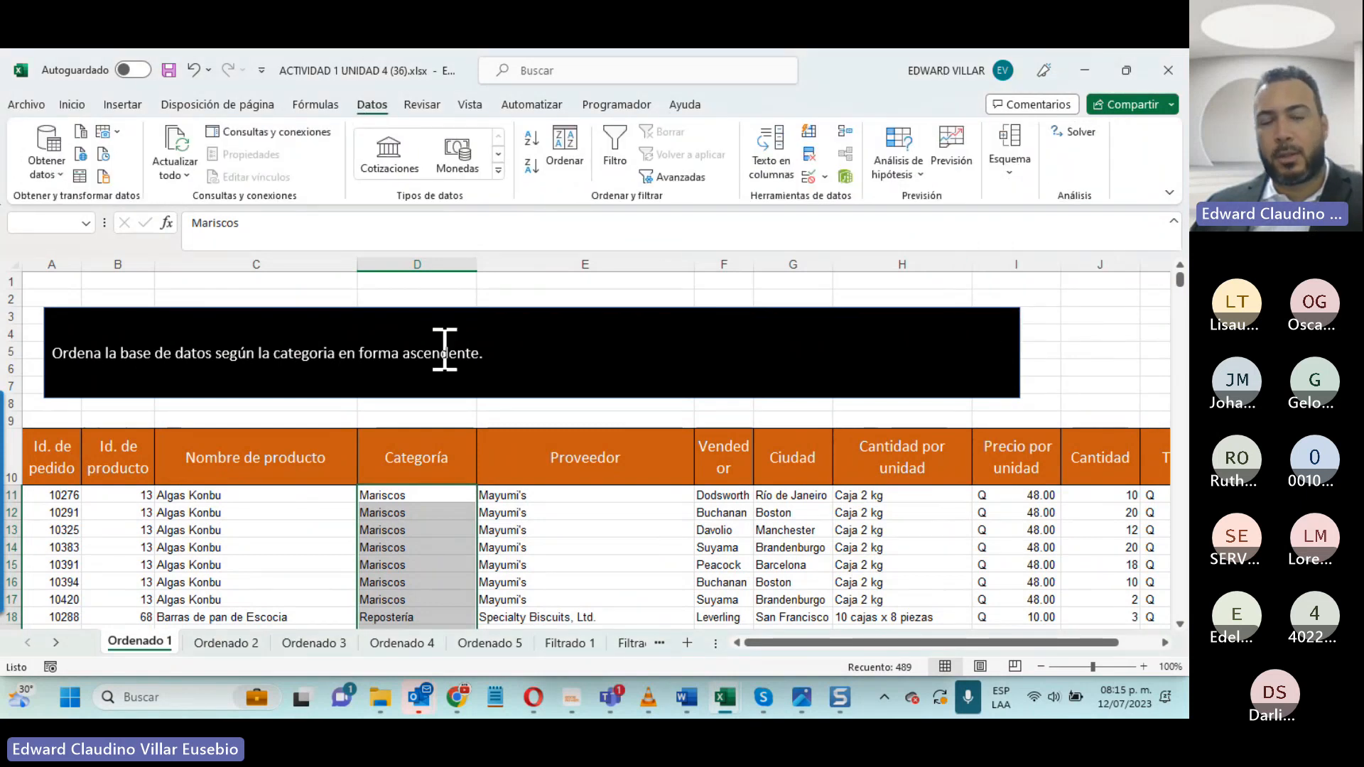
{"action": "left_click", "coordinate": [72, 105]}
{"action": "left_click", "coordinate": [976, 171]}
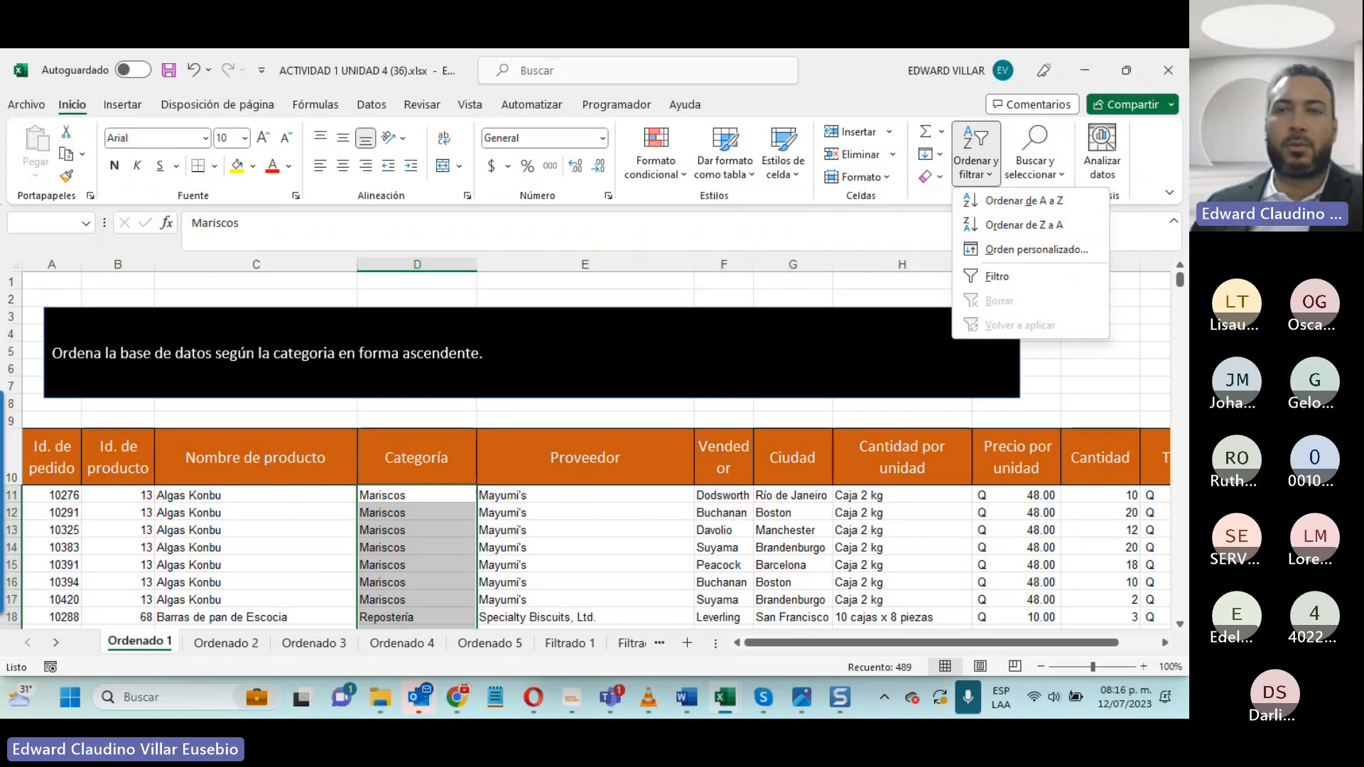
{"action": "left_click", "coordinate": [988, 163]}
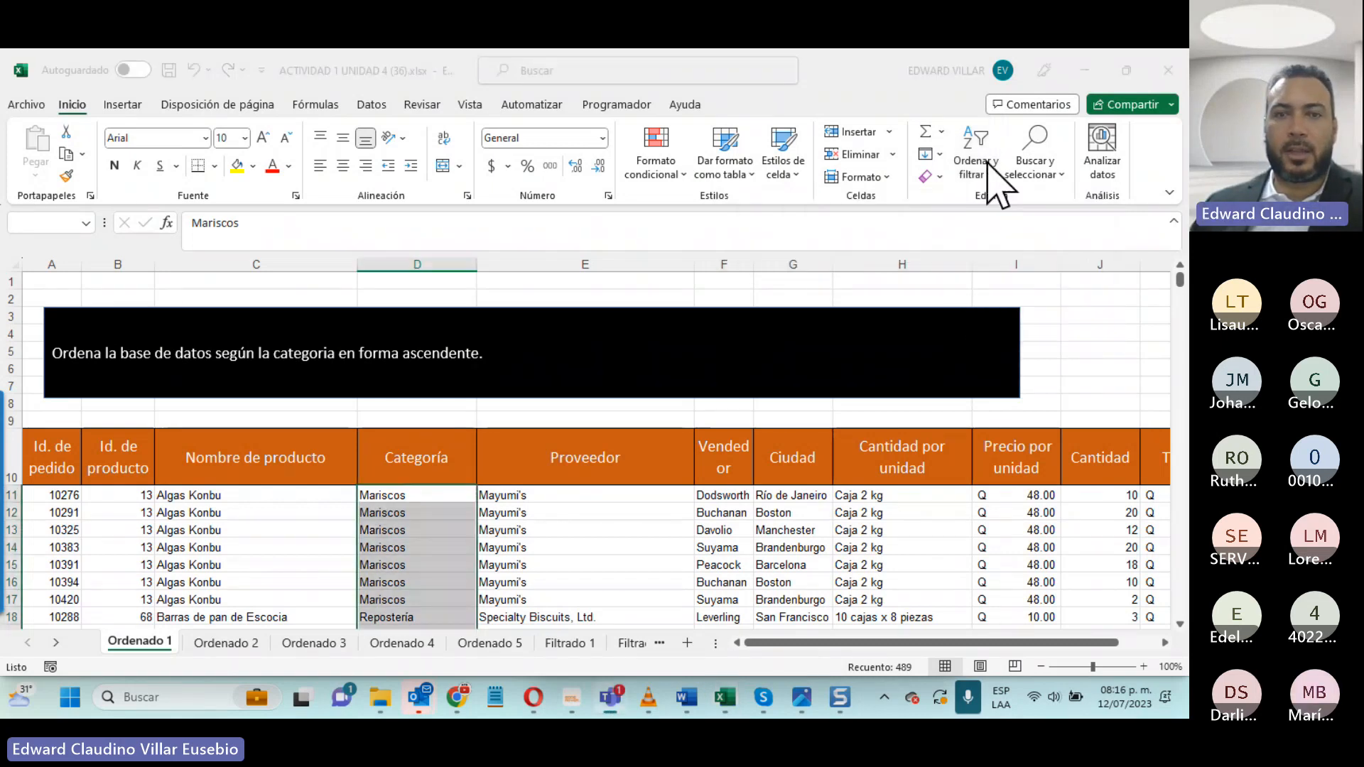
{"action": "left_click", "coordinate": [987, 164]}
{"action": "left_click", "coordinate": [1000, 203]}
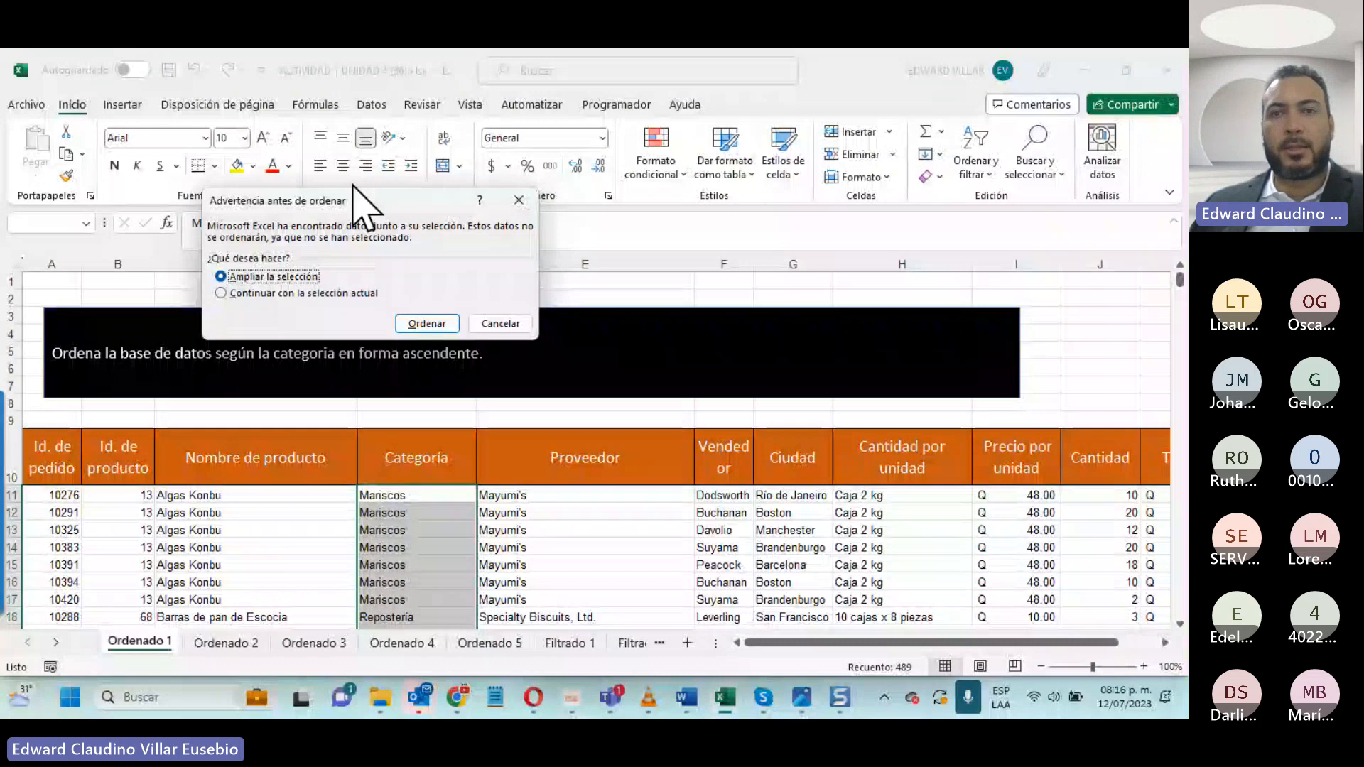
{"action": "left_click_drag", "start_coordinate": [352, 206], "coordinate": [728, 196]}
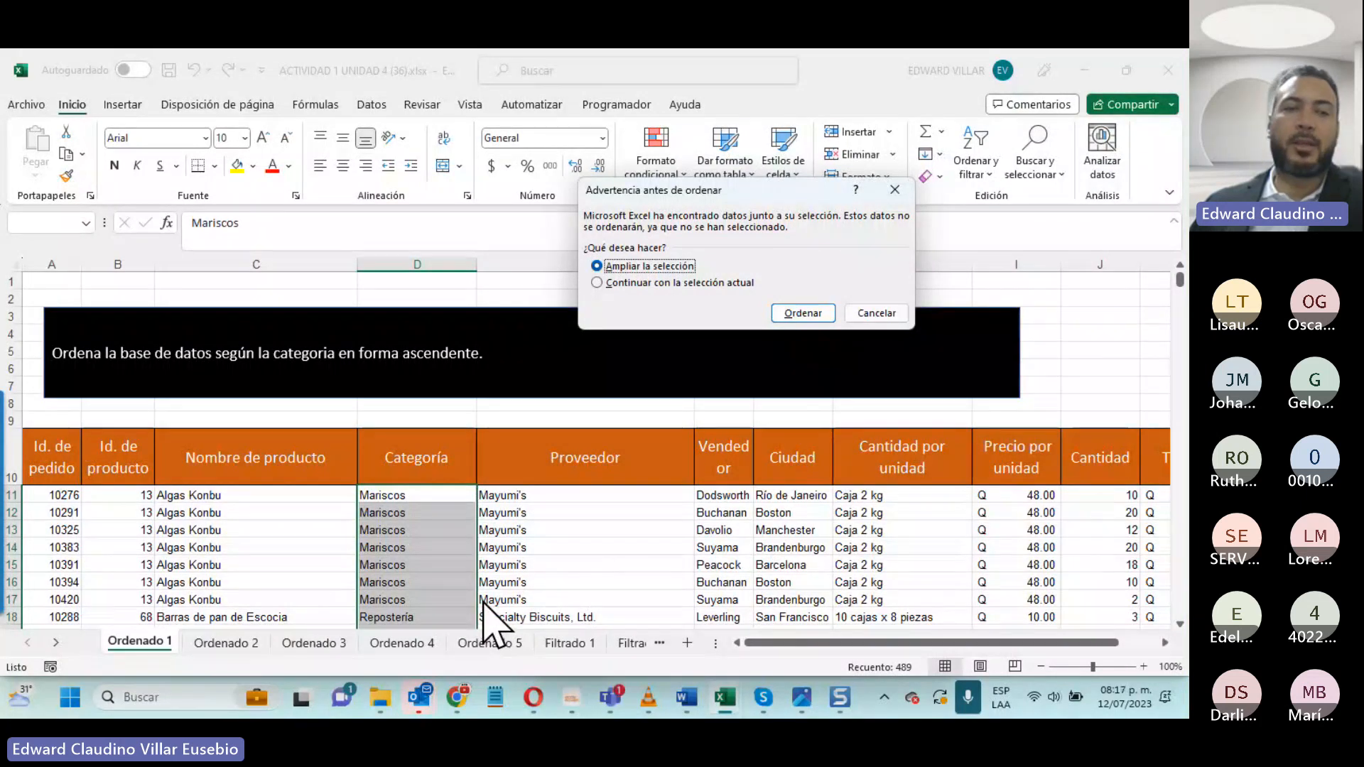
{"action": "left_click", "coordinate": [612, 283]}
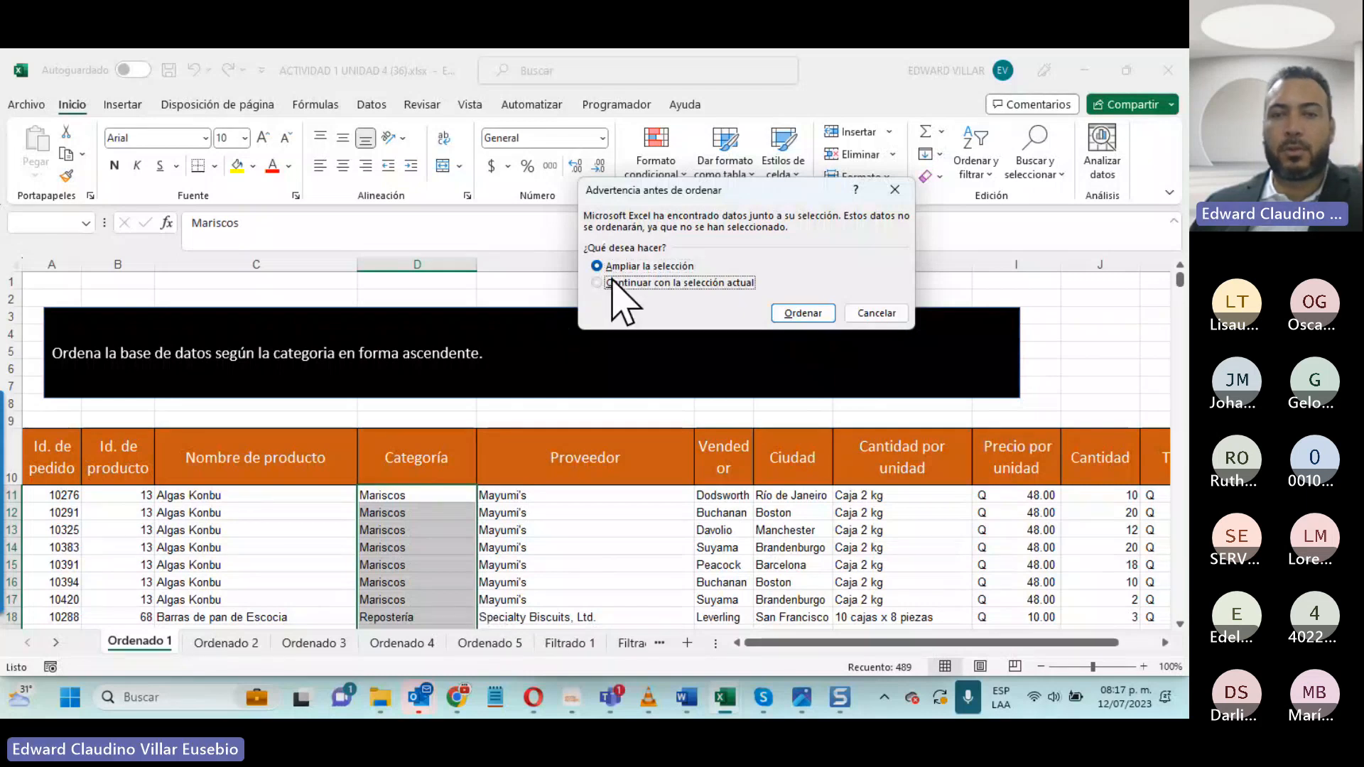
{"action": "left_click", "coordinate": [671, 267]}
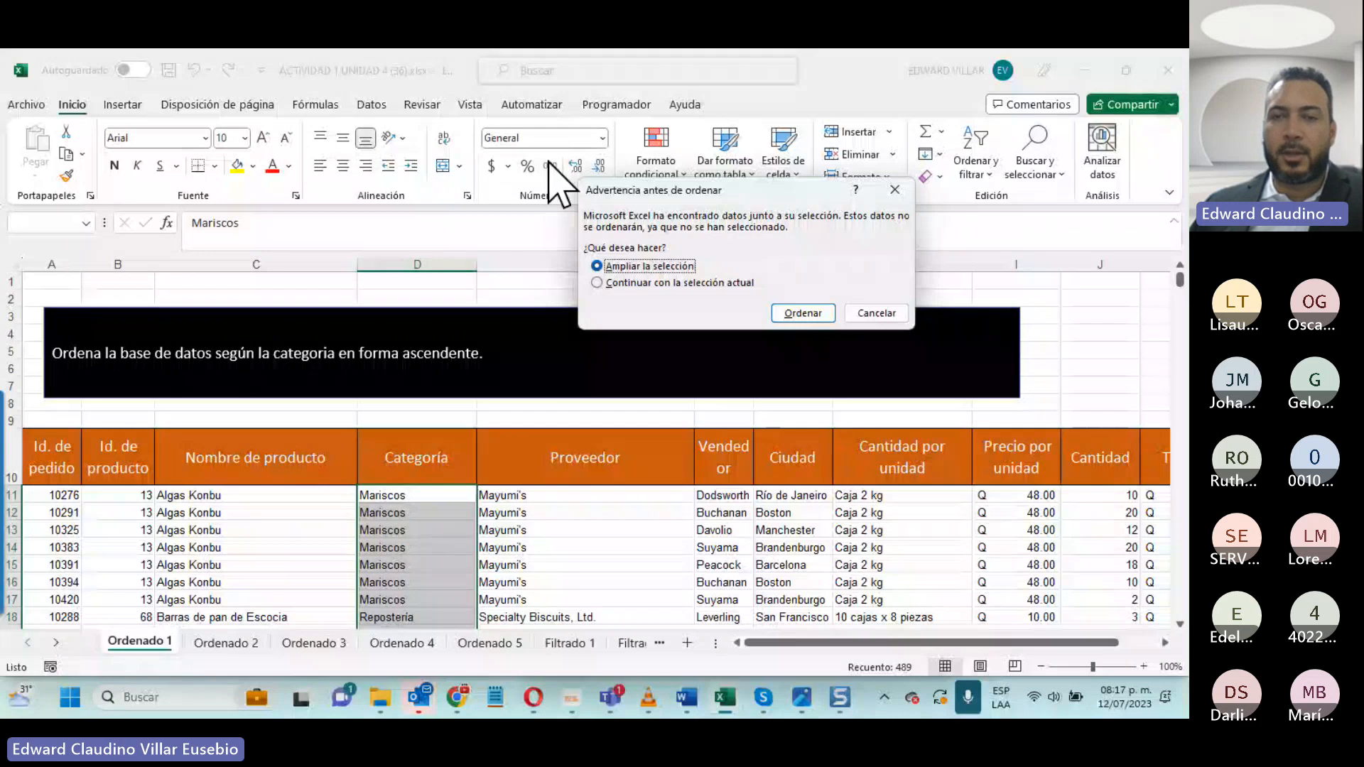
{"action": "left_click", "coordinate": [802, 314]}
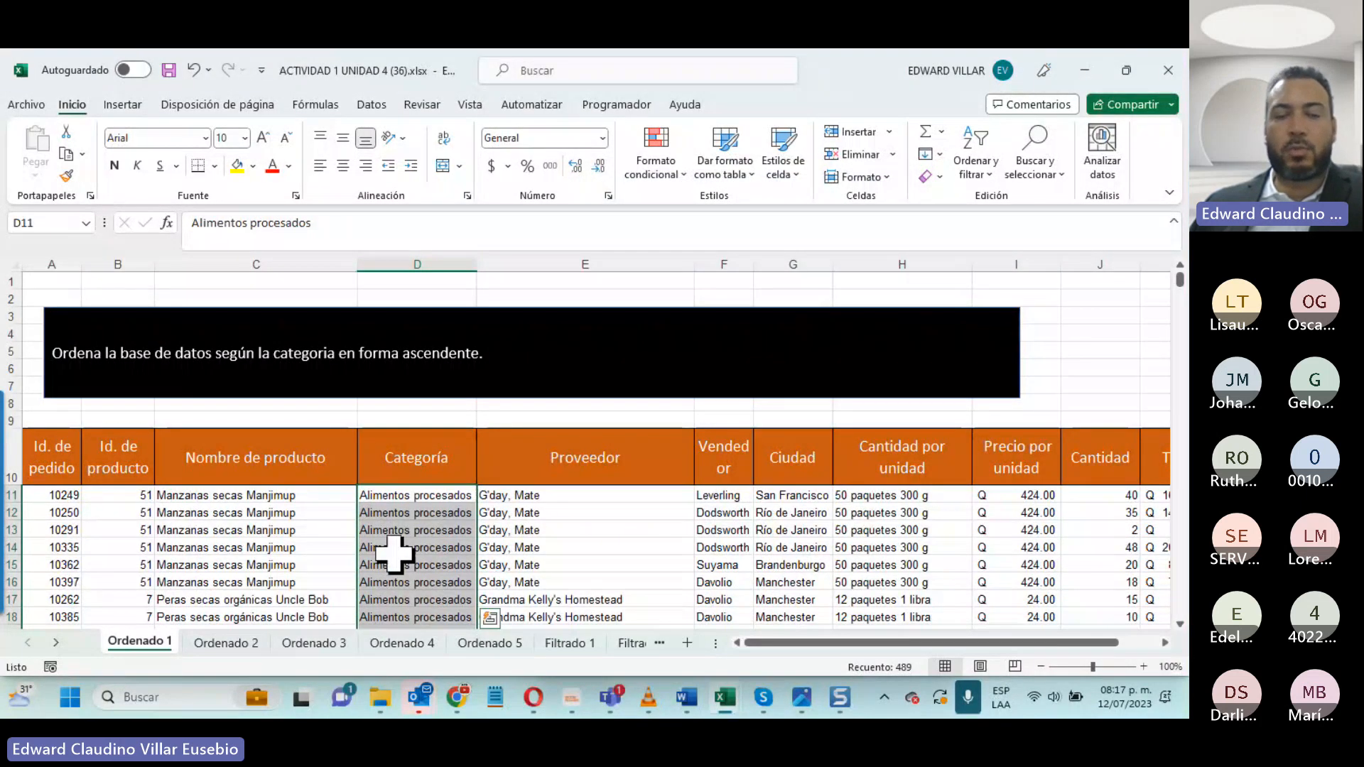
- Look through the sorted rows on Ordenado 1 to check the order of the Categoría column
{"action": "scroll", "coordinate": [396, 454], "scroll_direction": "down", "scroll_amount": 1}
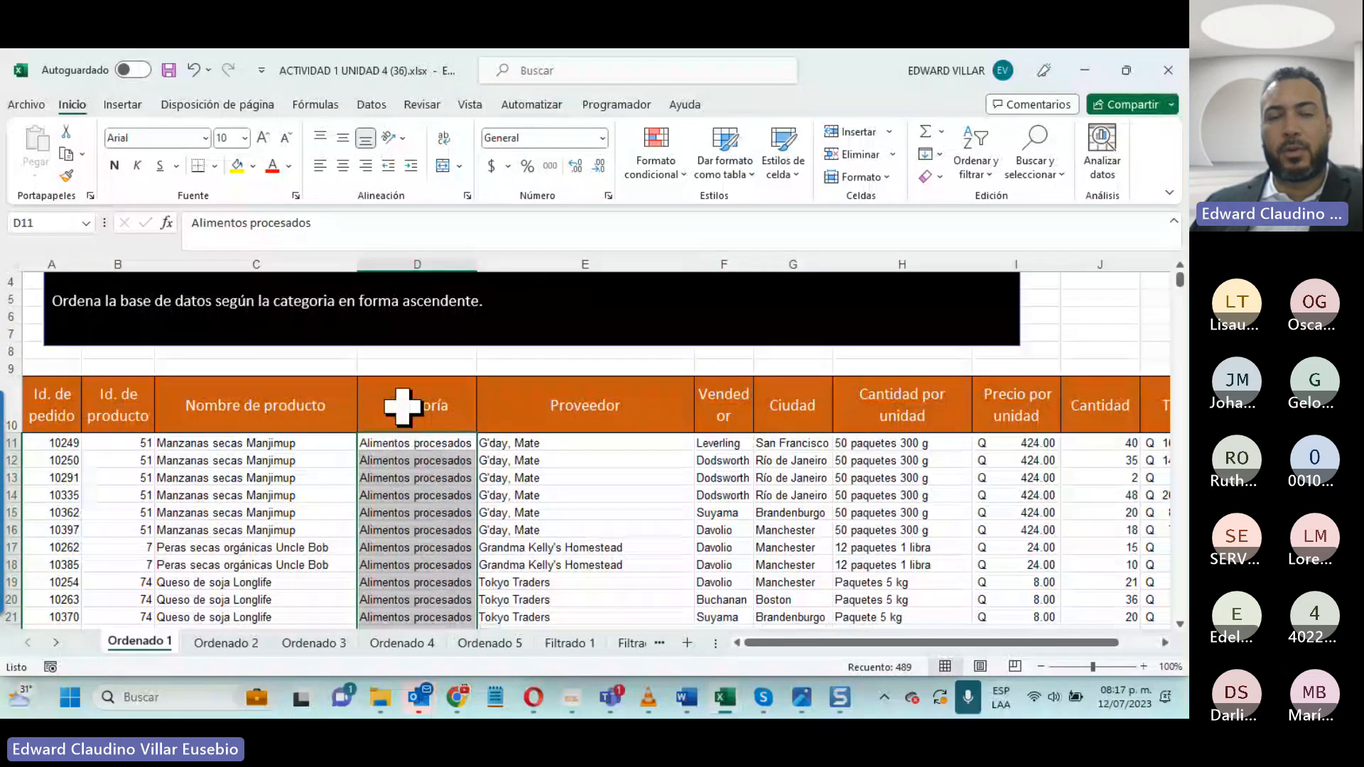
{"action": "scroll", "coordinate": [403, 407], "scroll_direction": "down", "scroll_amount": 1}
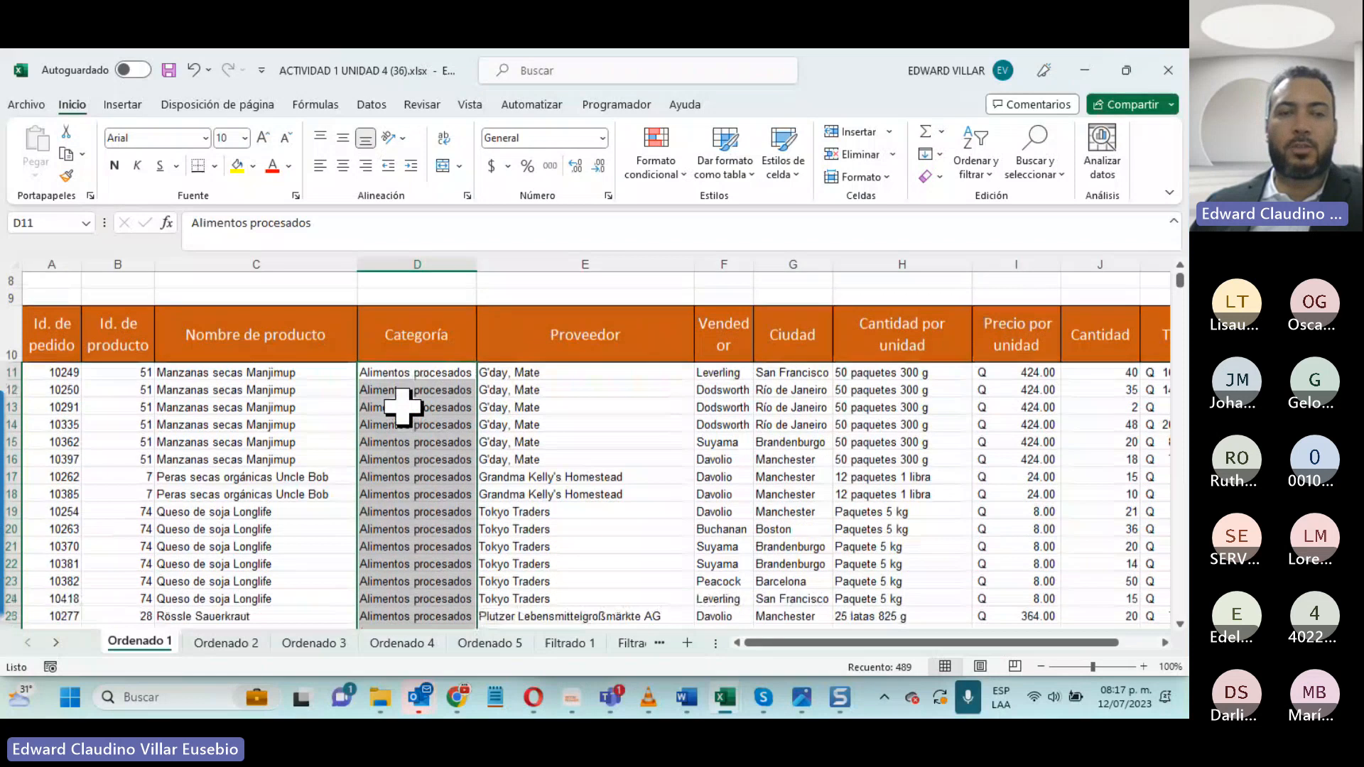
{"action": "scroll", "coordinate": [403, 406], "scroll_direction": "up", "scroll_amount": 1}
{"action": "scroll", "coordinate": [402, 469], "scroll_direction": "down", "scroll_amount": 2}
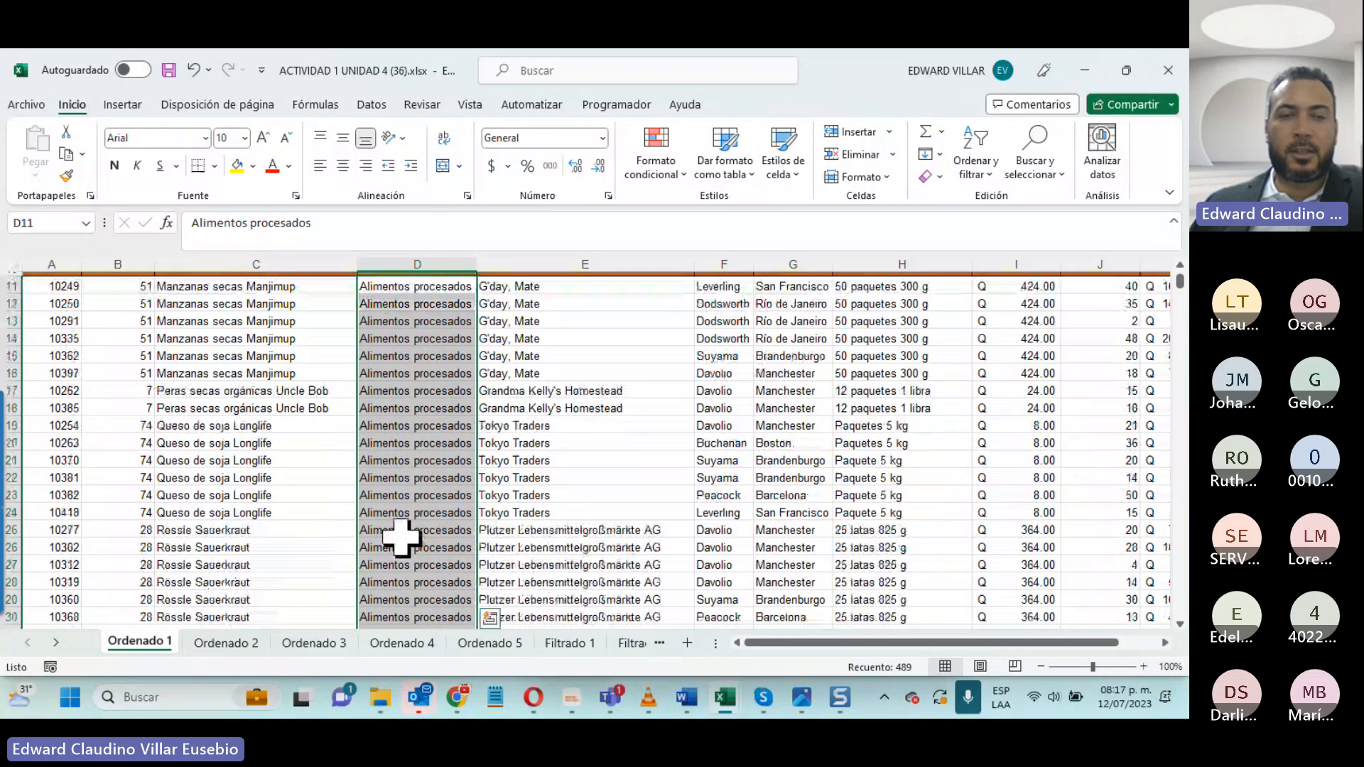
{"action": "scroll", "coordinate": [401, 538], "scroll_direction": "down", "scroll_amount": 20}
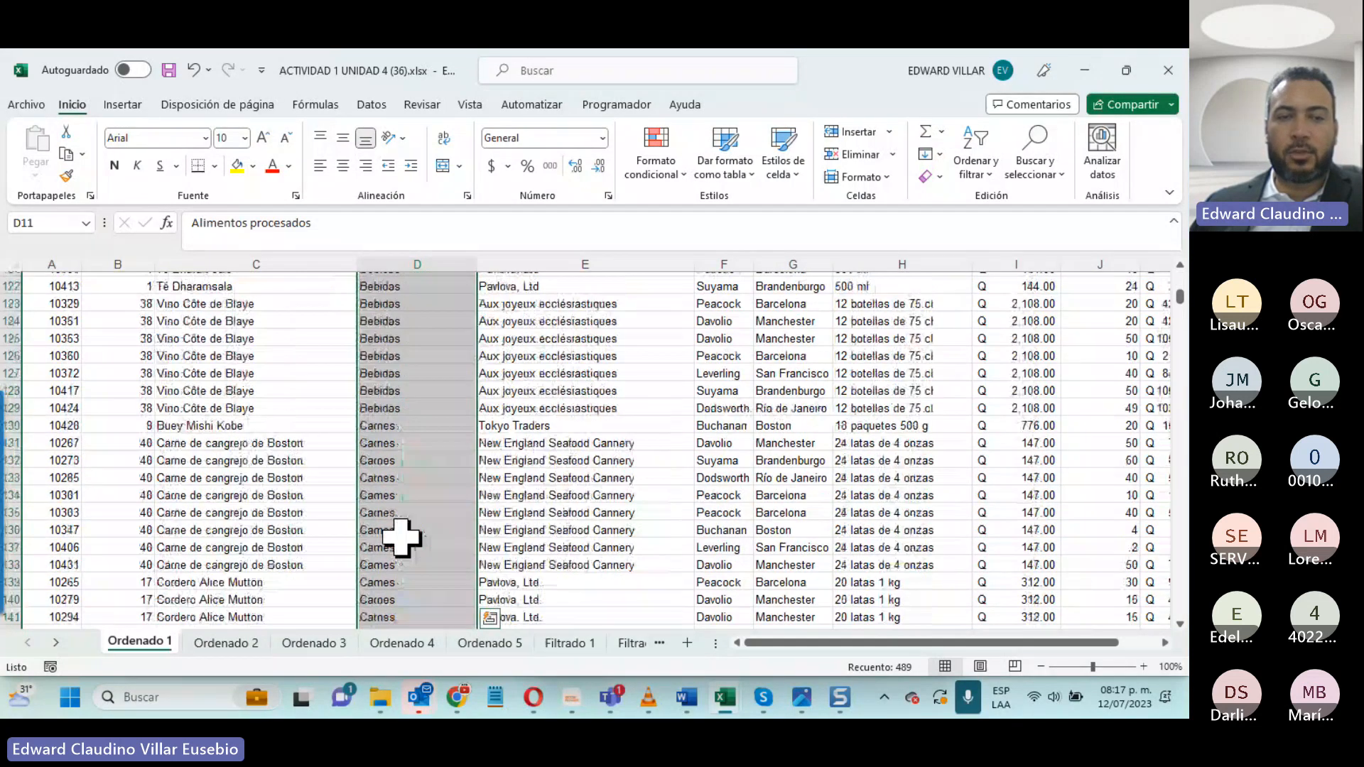
{"action": "scroll", "coordinate": [402, 538], "scroll_direction": "up", "scroll_amount": 20}
{"action": "scroll", "coordinate": [402, 538], "scroll_direction": "up", "scroll_amount": 20}
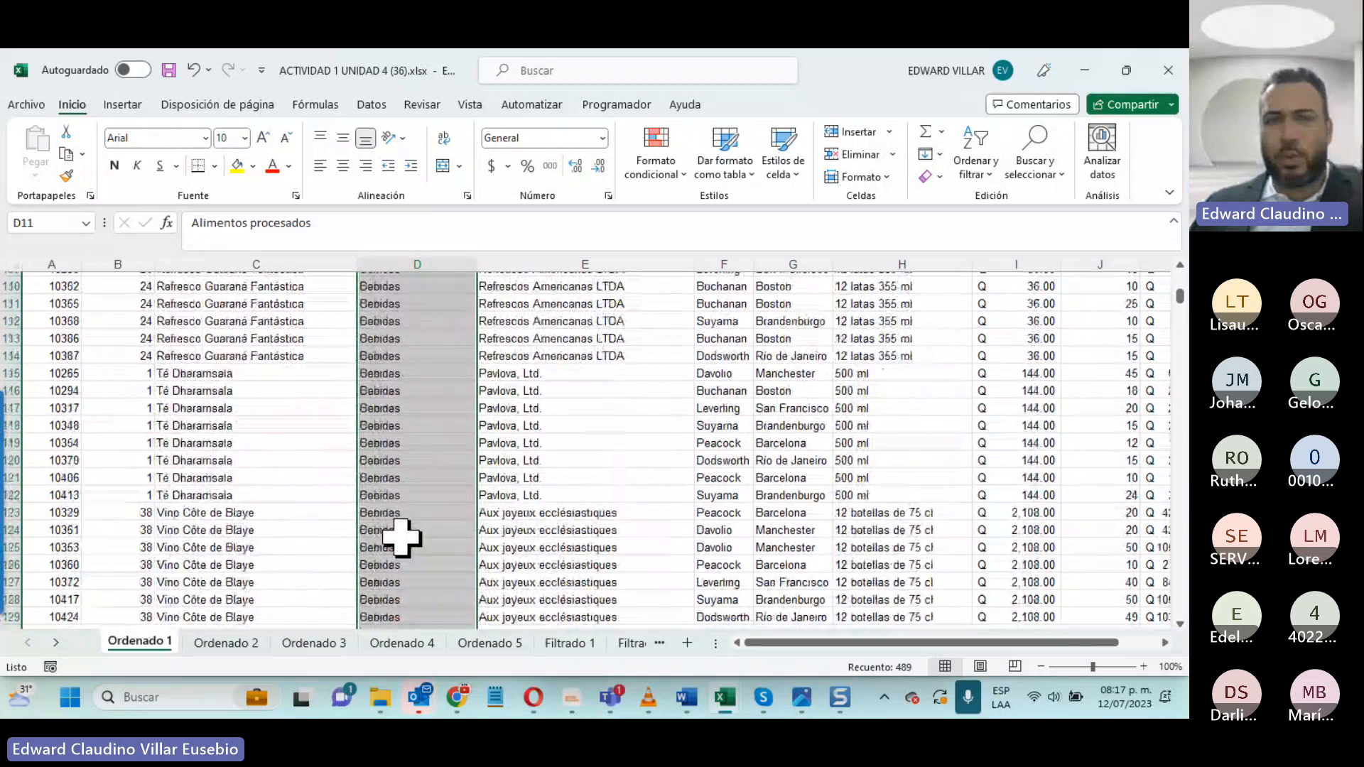
{"action": "scroll", "coordinate": [402, 538], "scroll_direction": "up", "scroll_amount": 4}
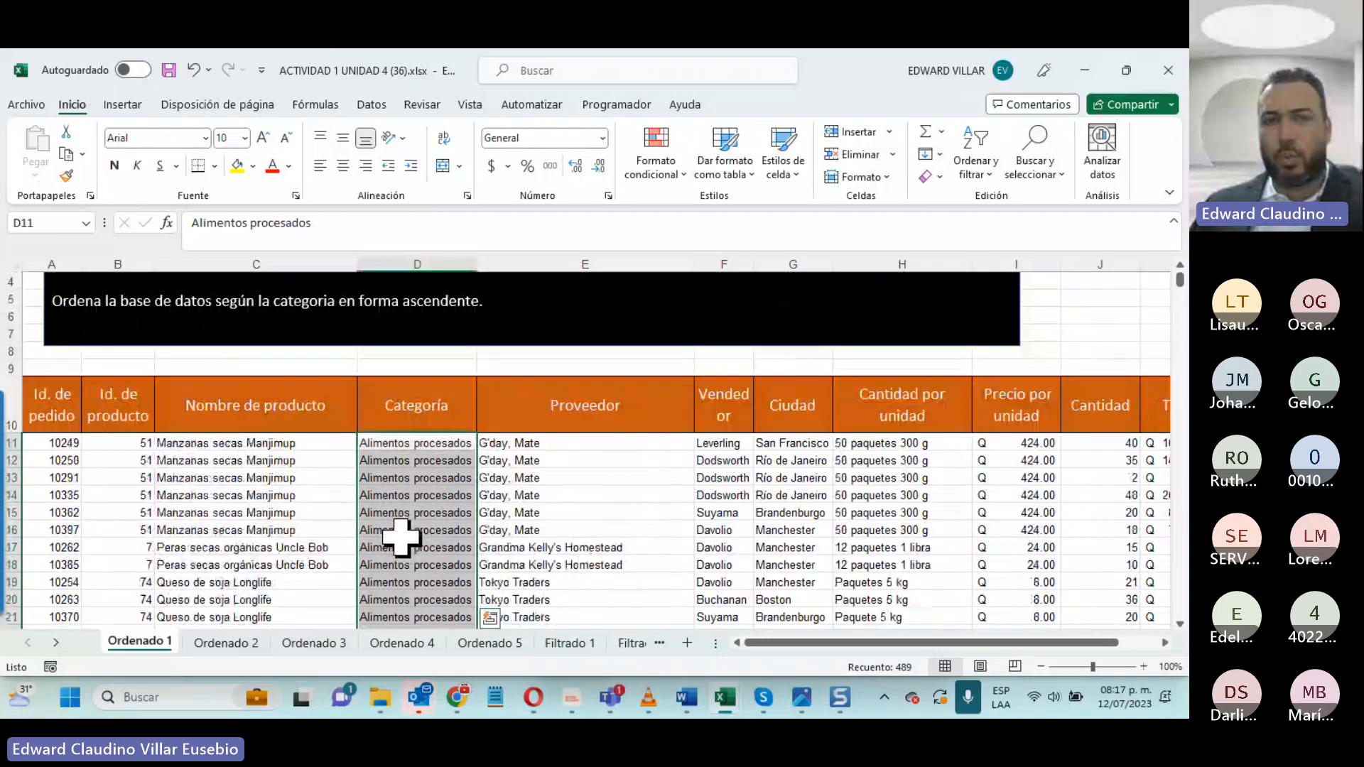
{"action": "scroll", "coordinate": [402, 538], "scroll_direction": "up", "scroll_amount": 1}
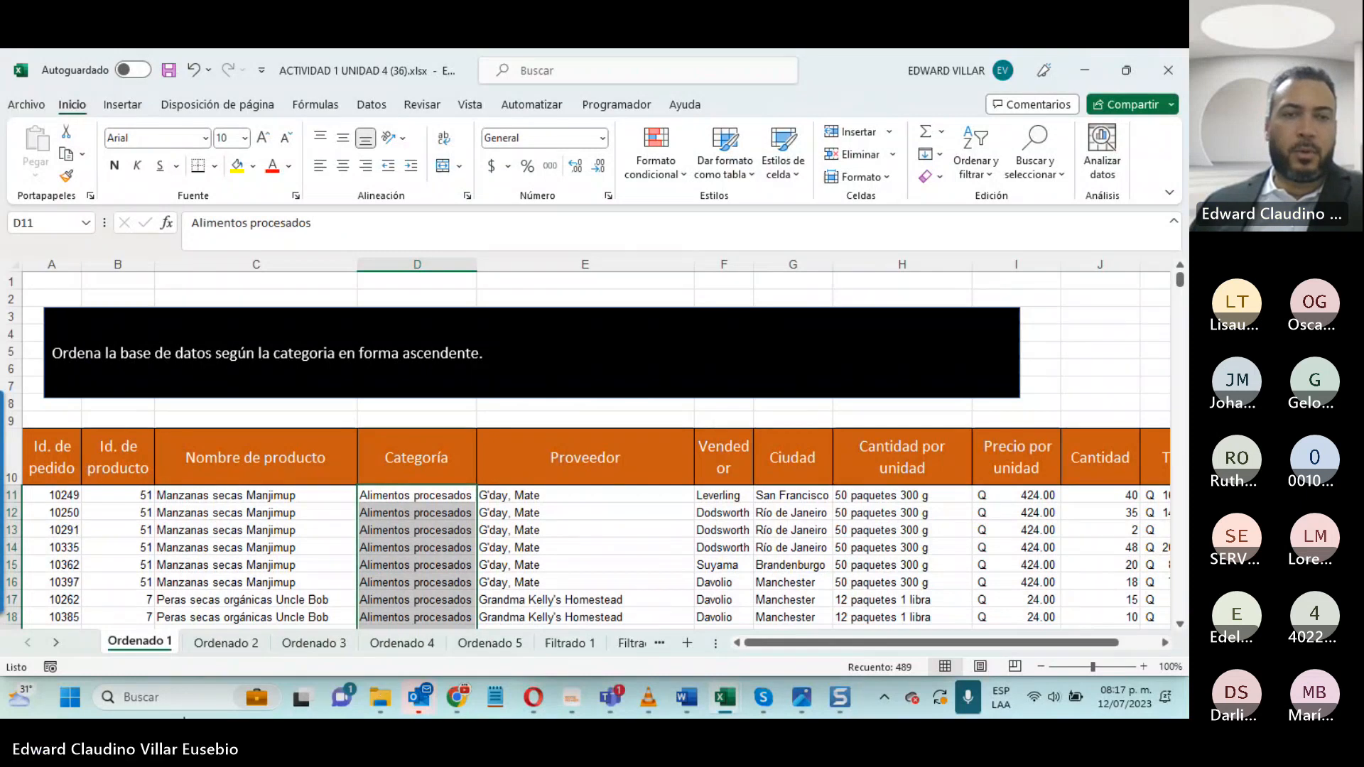
- View Ordenado 2, then on Ordenado 3 select the supplier order "Leka Trading, Karkki Oy, Pavlova, Ltd., Grandma Kelly's Homestead" in the instruction text
{"action": "left_click", "coordinate": [226, 643]}
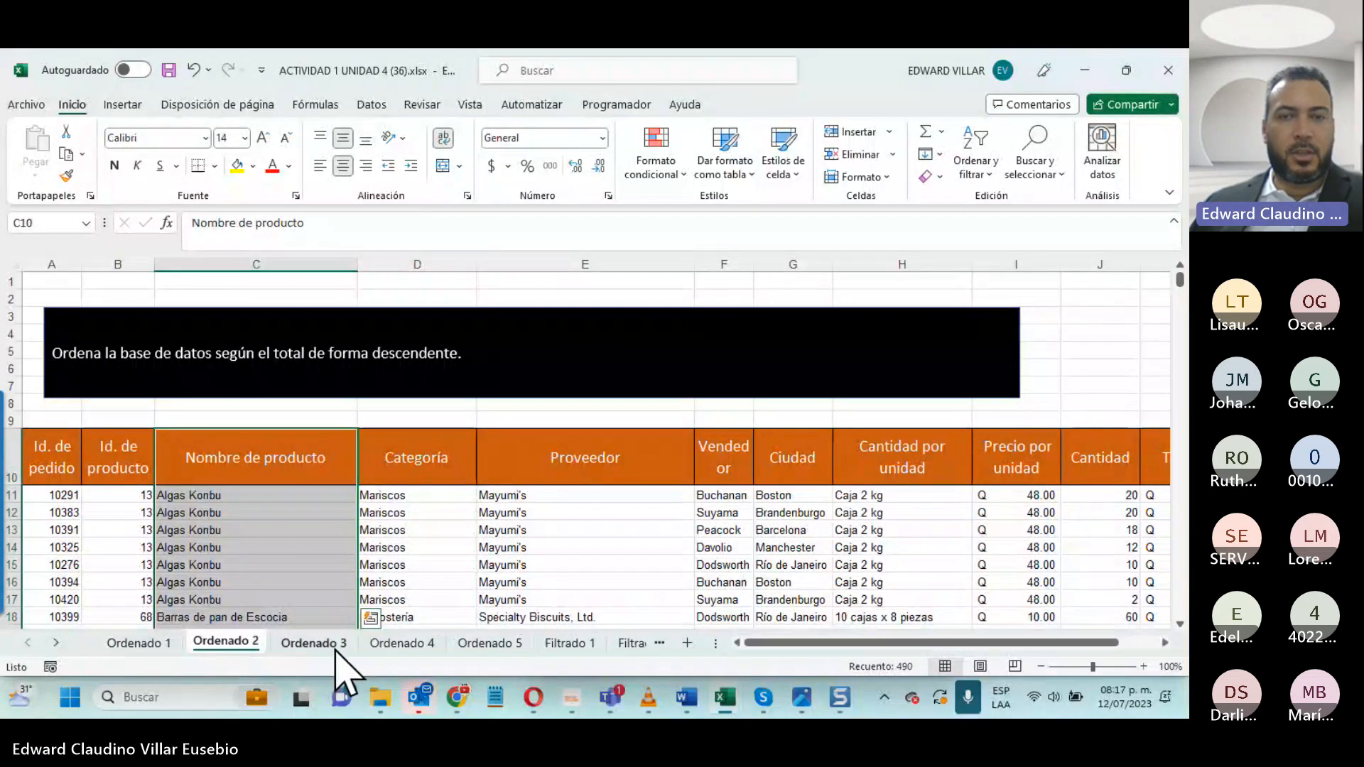
{"action": "left_click", "coordinate": [336, 650]}
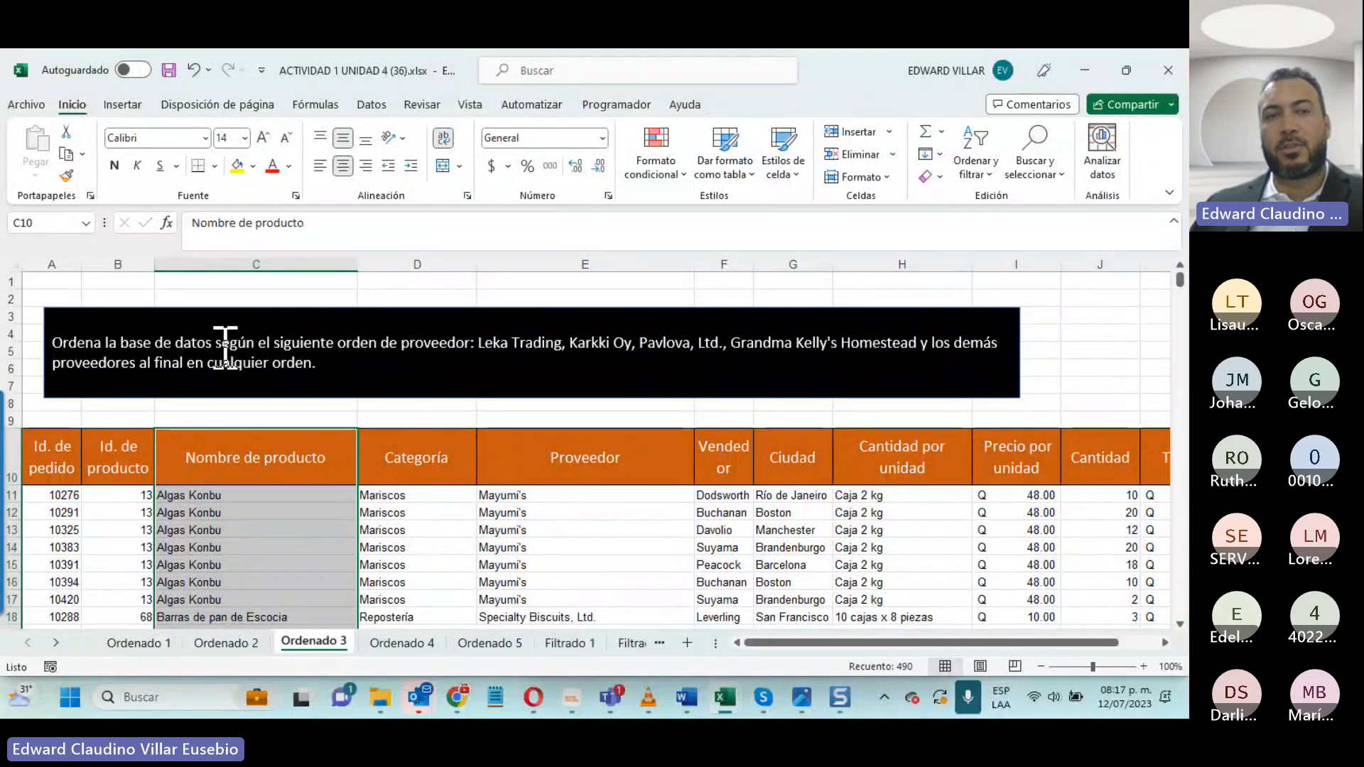
{"action": "left_click", "coordinate": [482, 349]}
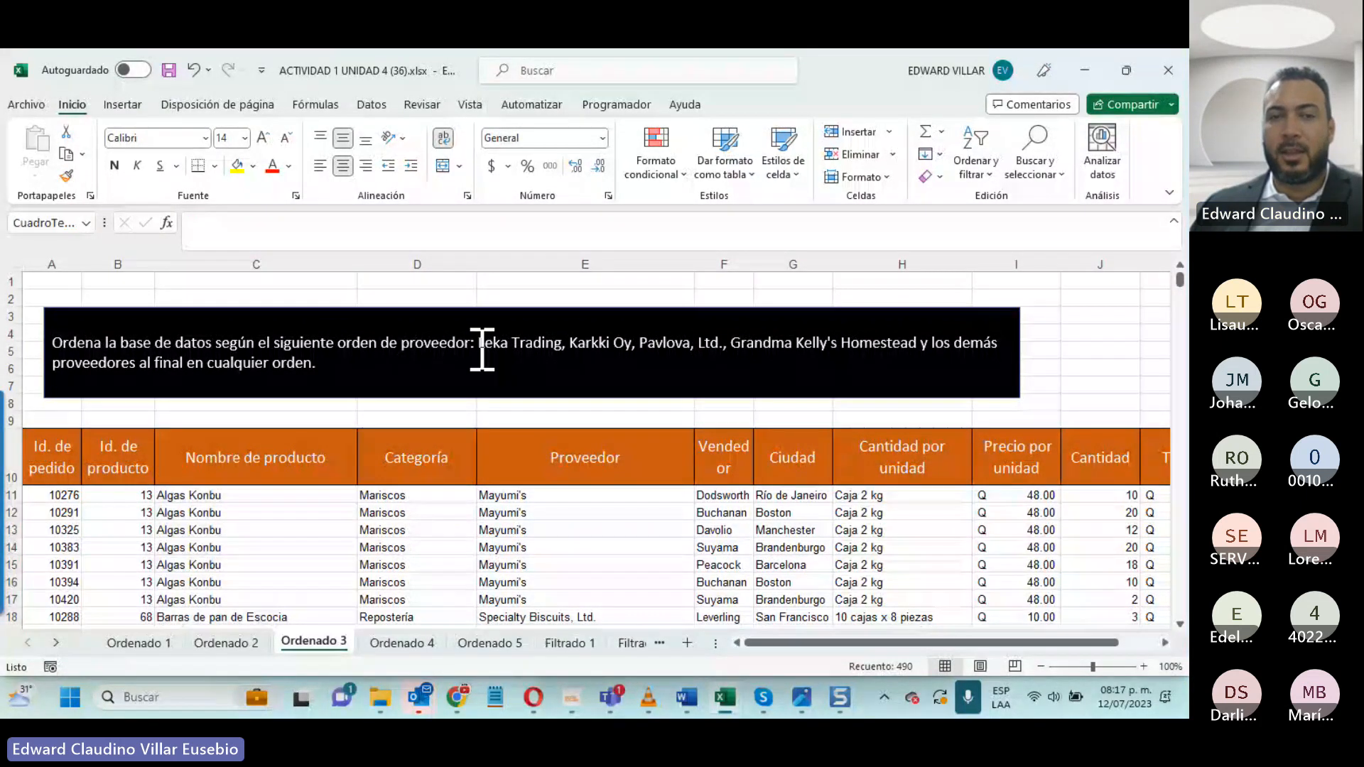
{"action": "left_click_drag", "start_coordinate": [481, 349], "coordinate": [844, 339]}
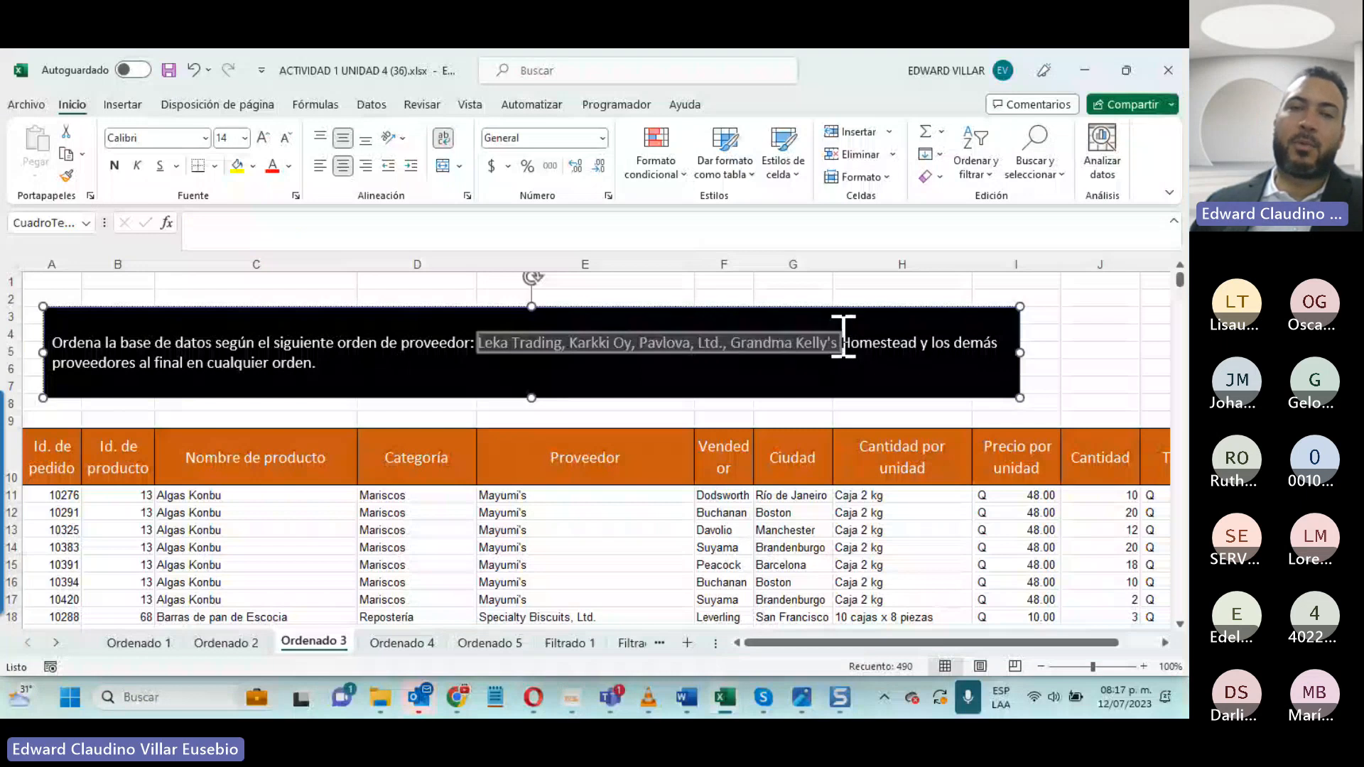
{"action": "left_click_drag", "start_coordinate": [843, 339], "coordinate": [796, 346]}
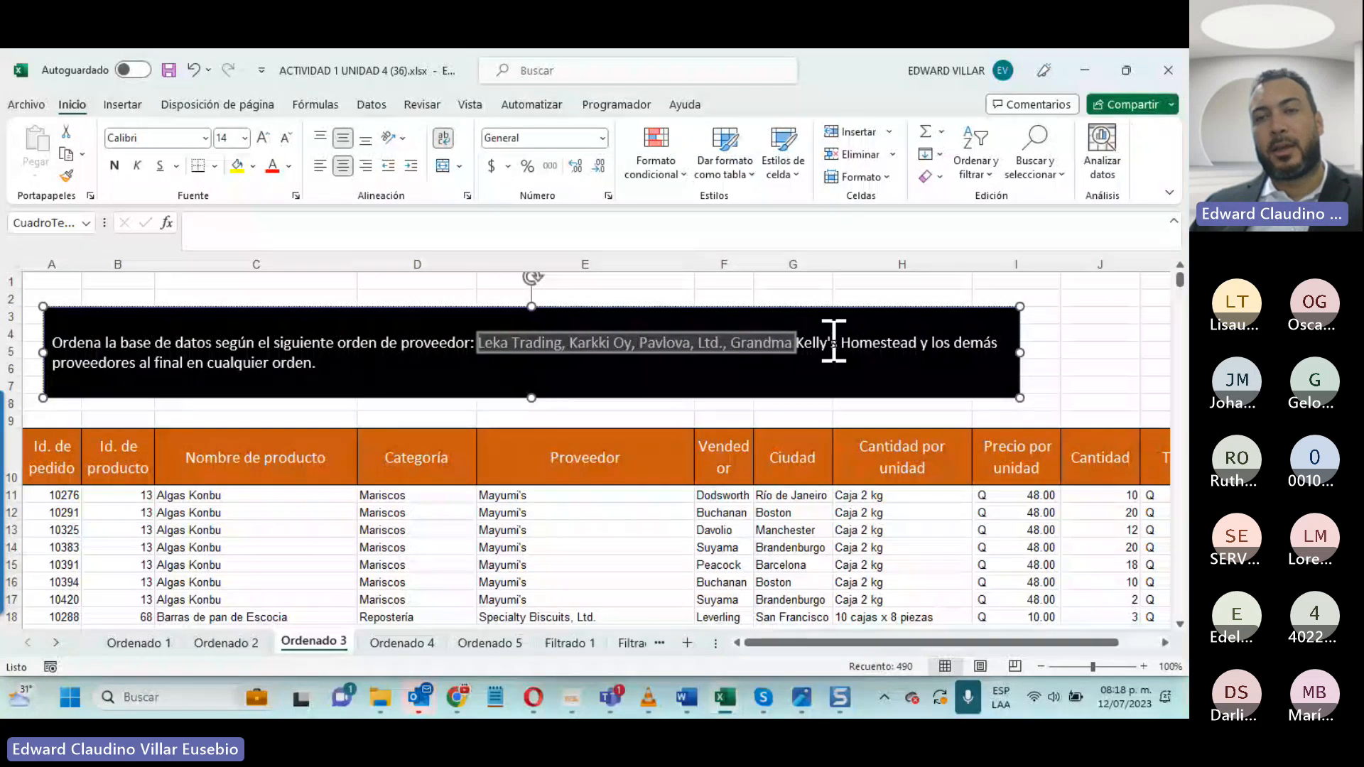
{"action": "left_click_drag", "start_coordinate": [834, 343], "coordinate": [920, 344]}
{"action": "key", "text": "ctrl+c"}
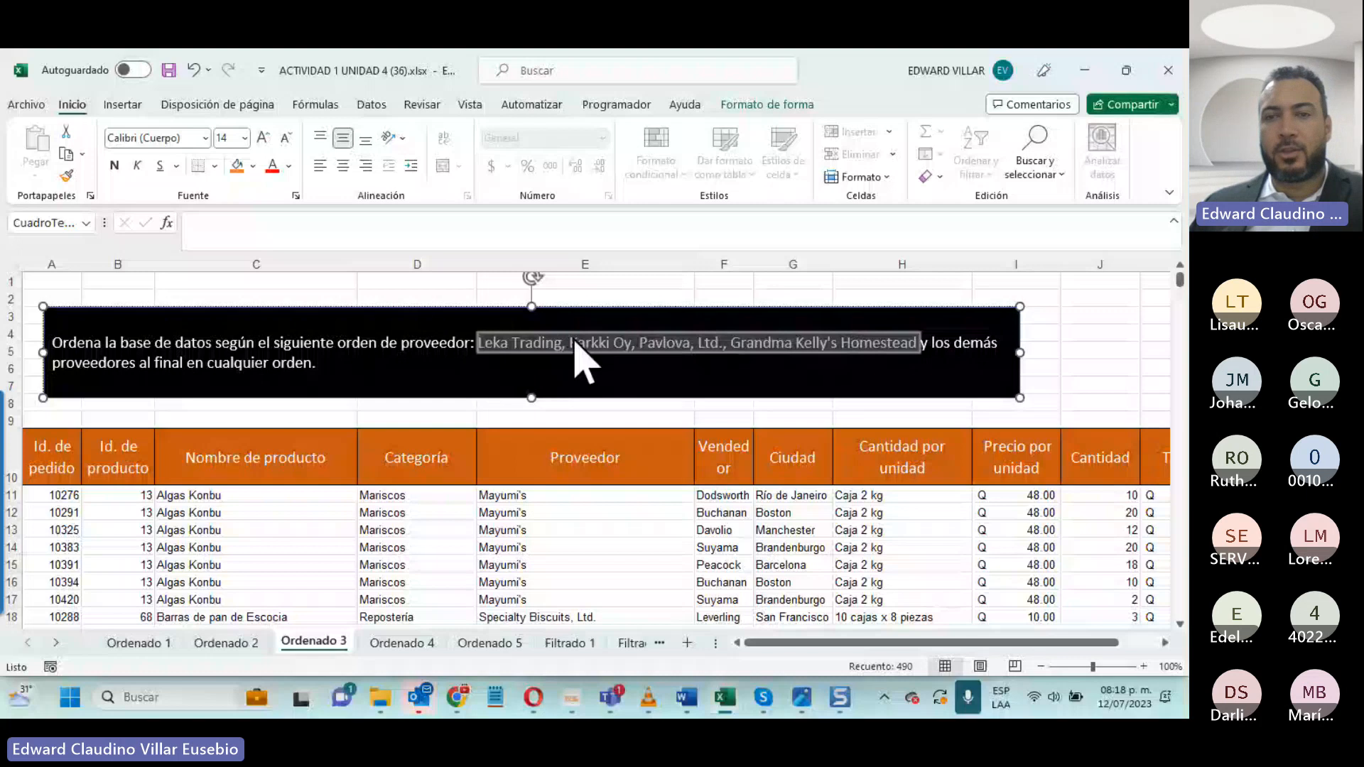
- Copy the selected supplier order from the instruction and select the Ordenado 3 Proveedor values from E11 to the end of the list
{"action": "right_click", "coordinate": [789, 341]}
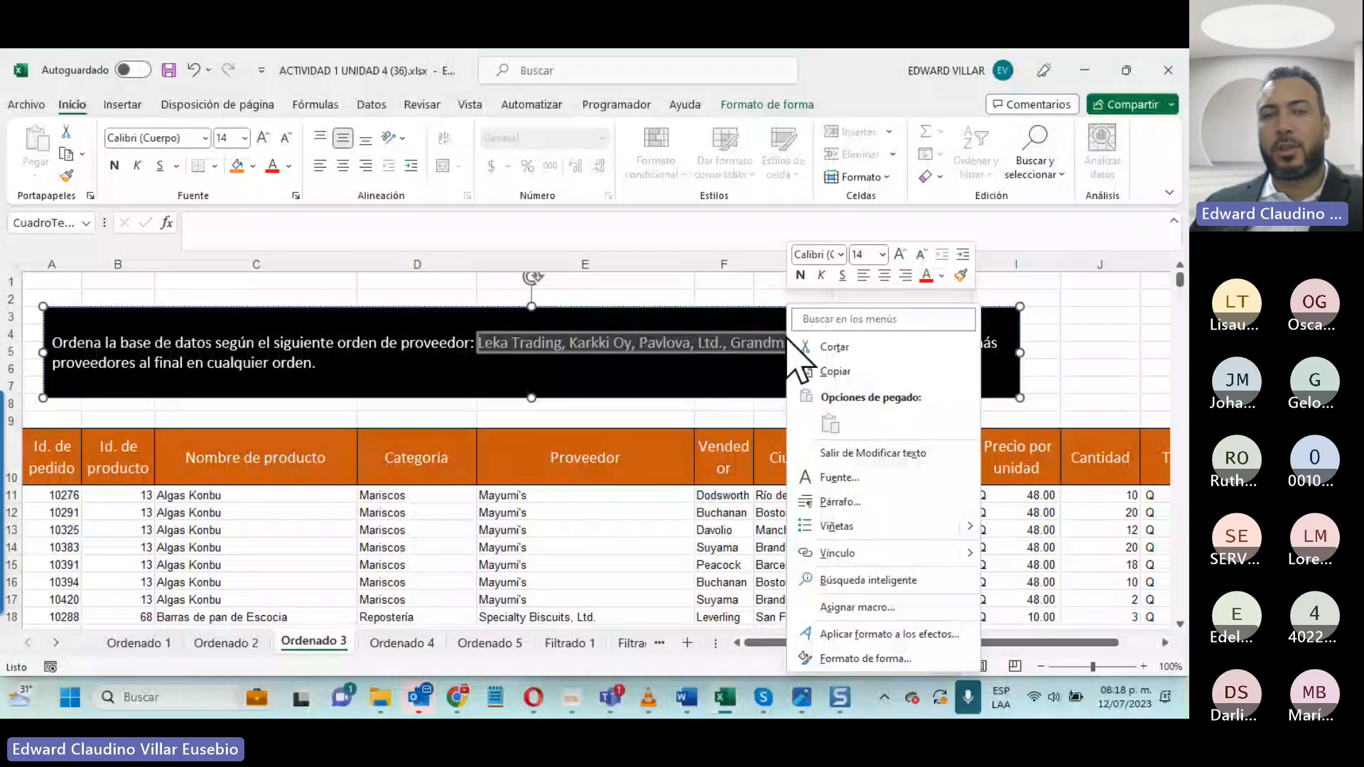
{"action": "left_click", "coordinate": [835, 372]}
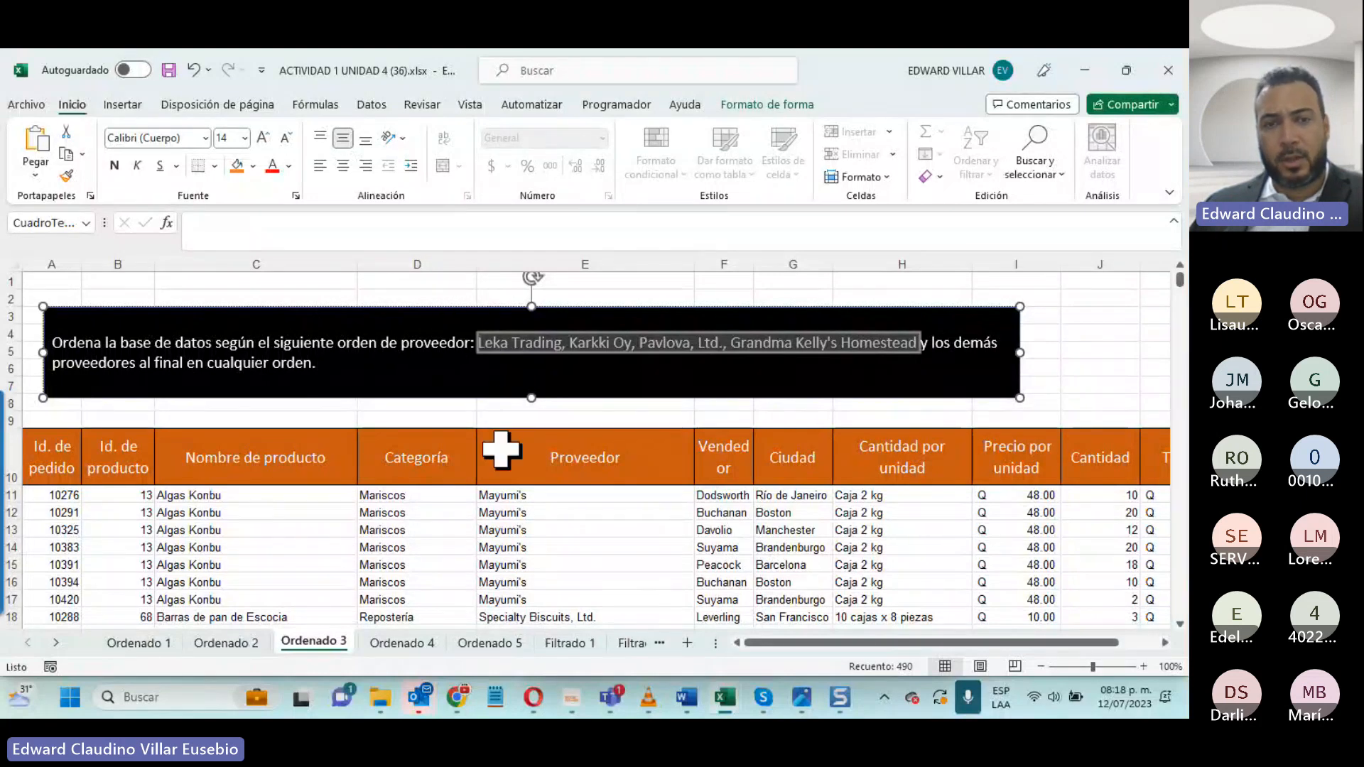
{"action": "left_click", "coordinate": [501, 495]}
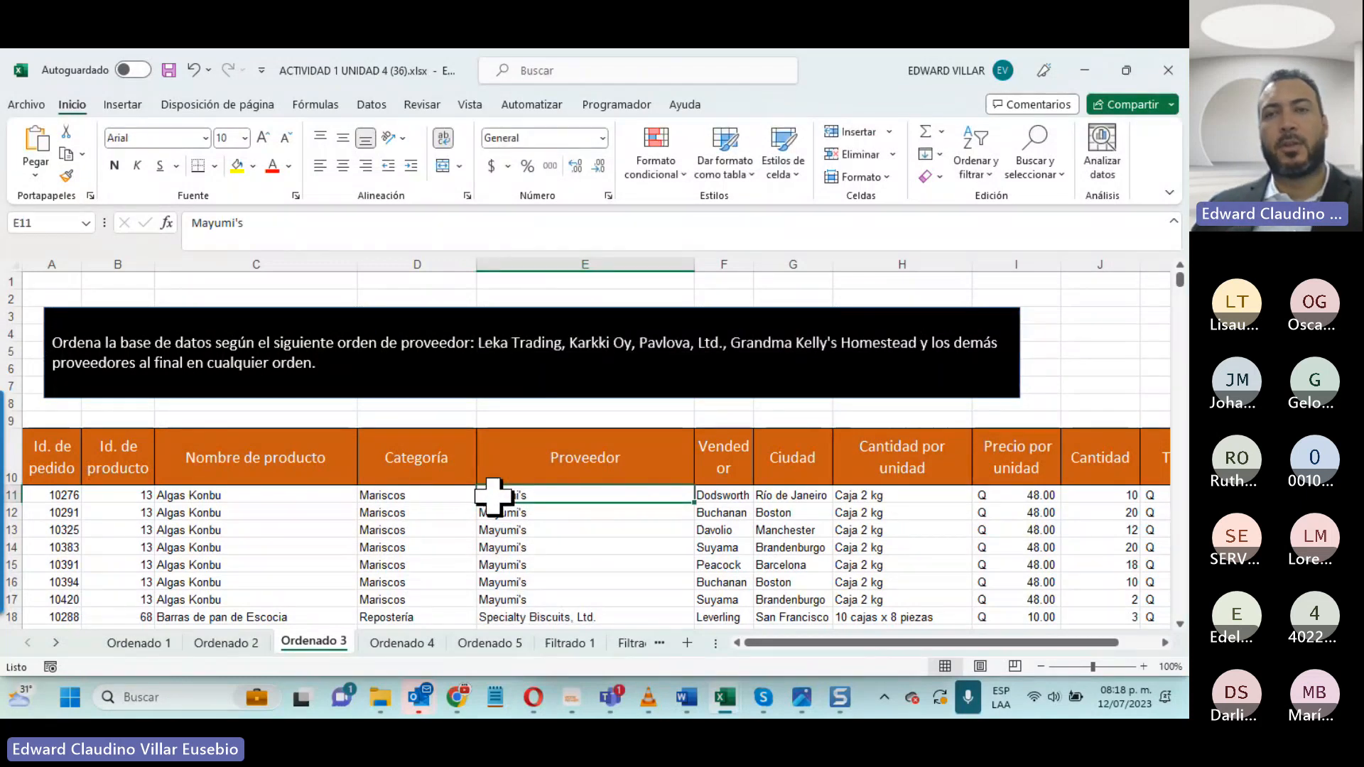
{"action": "key", "text": "ctrl+shift+Down"}
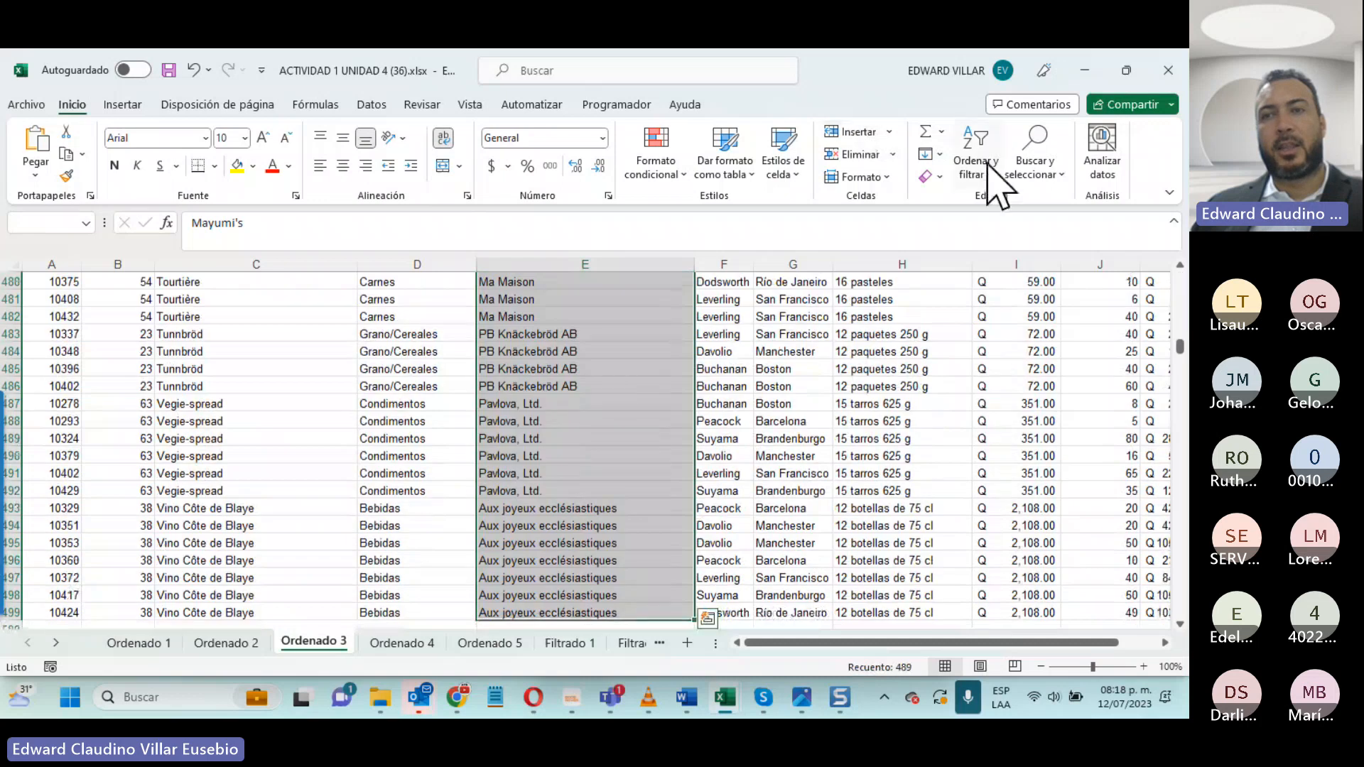
- Start a custom sort with the selection expanded to the adjacent data, sorting by Proveedor on cell values
{"action": "left_click", "coordinate": [984, 165]}
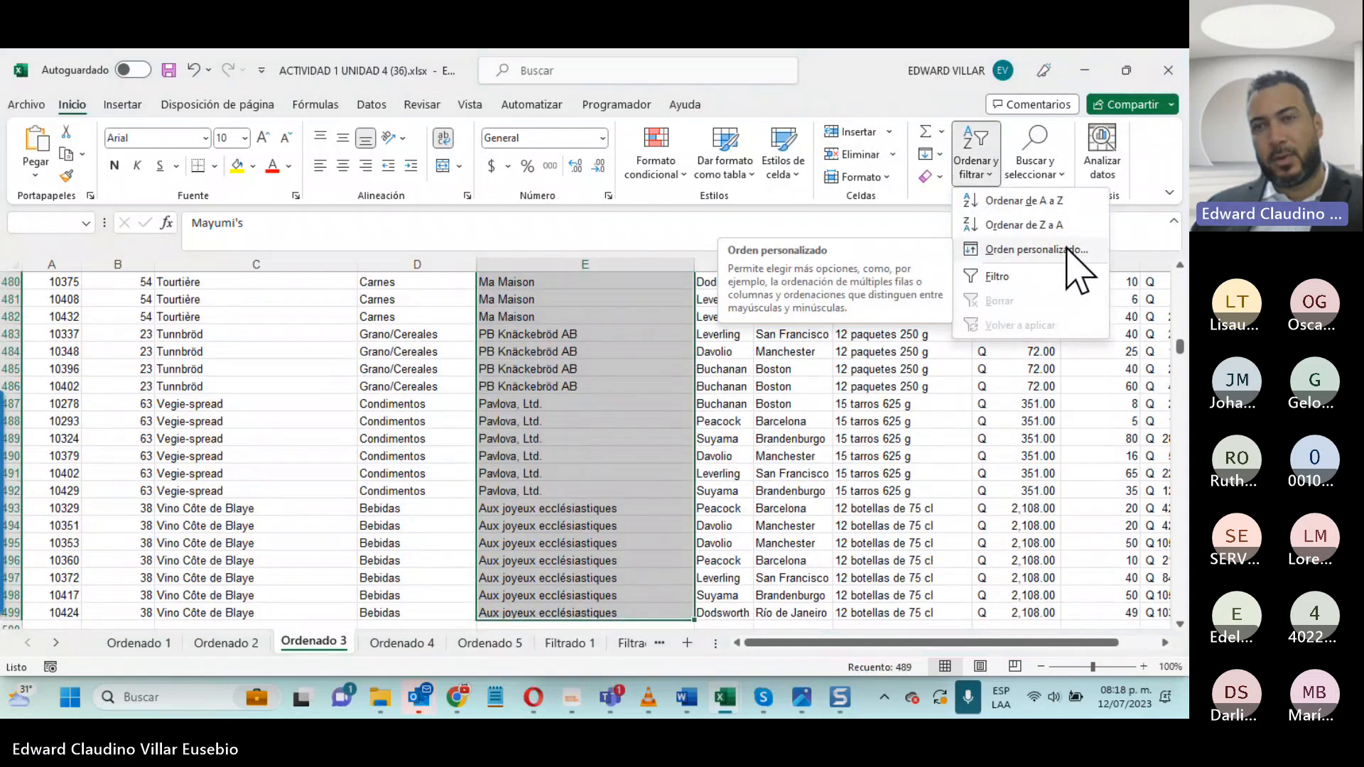
{"action": "left_click", "coordinate": [1038, 249]}
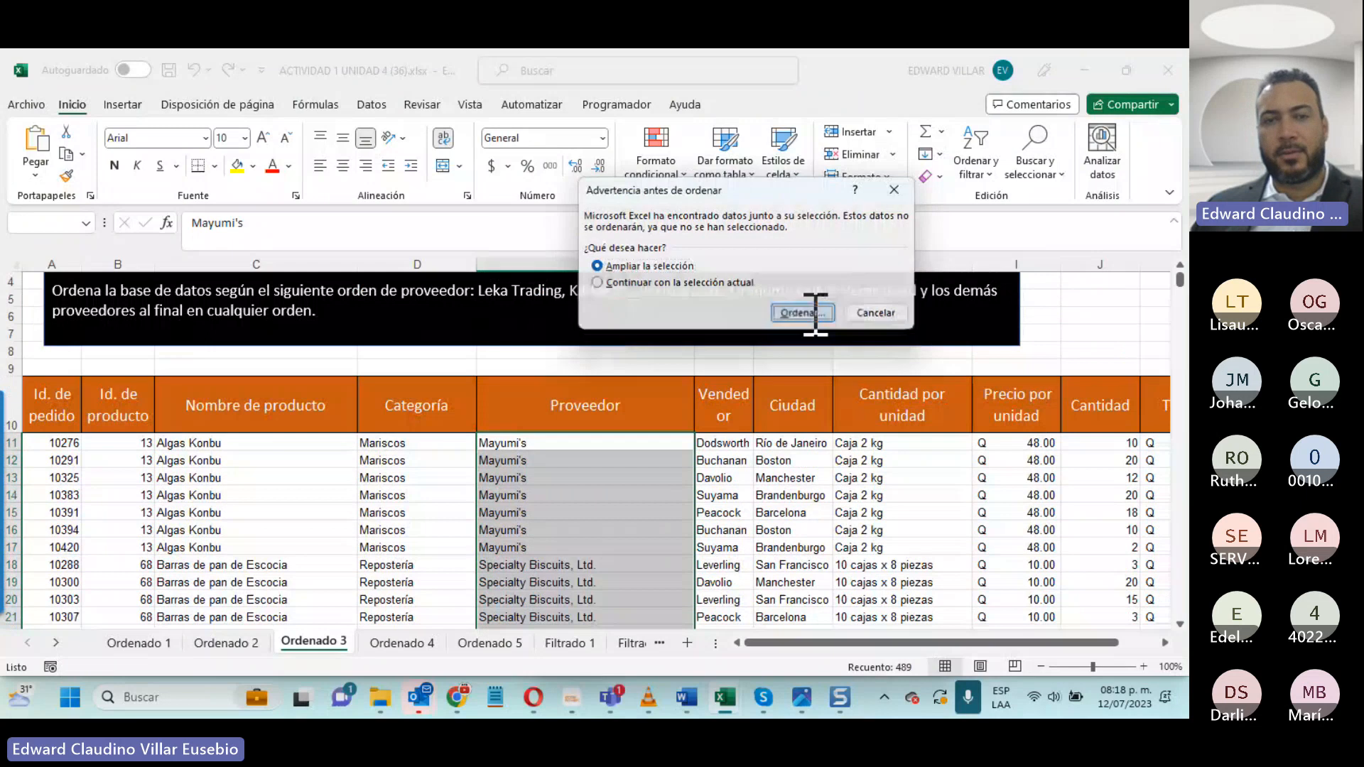
{"action": "left_click", "coordinate": [810, 313]}
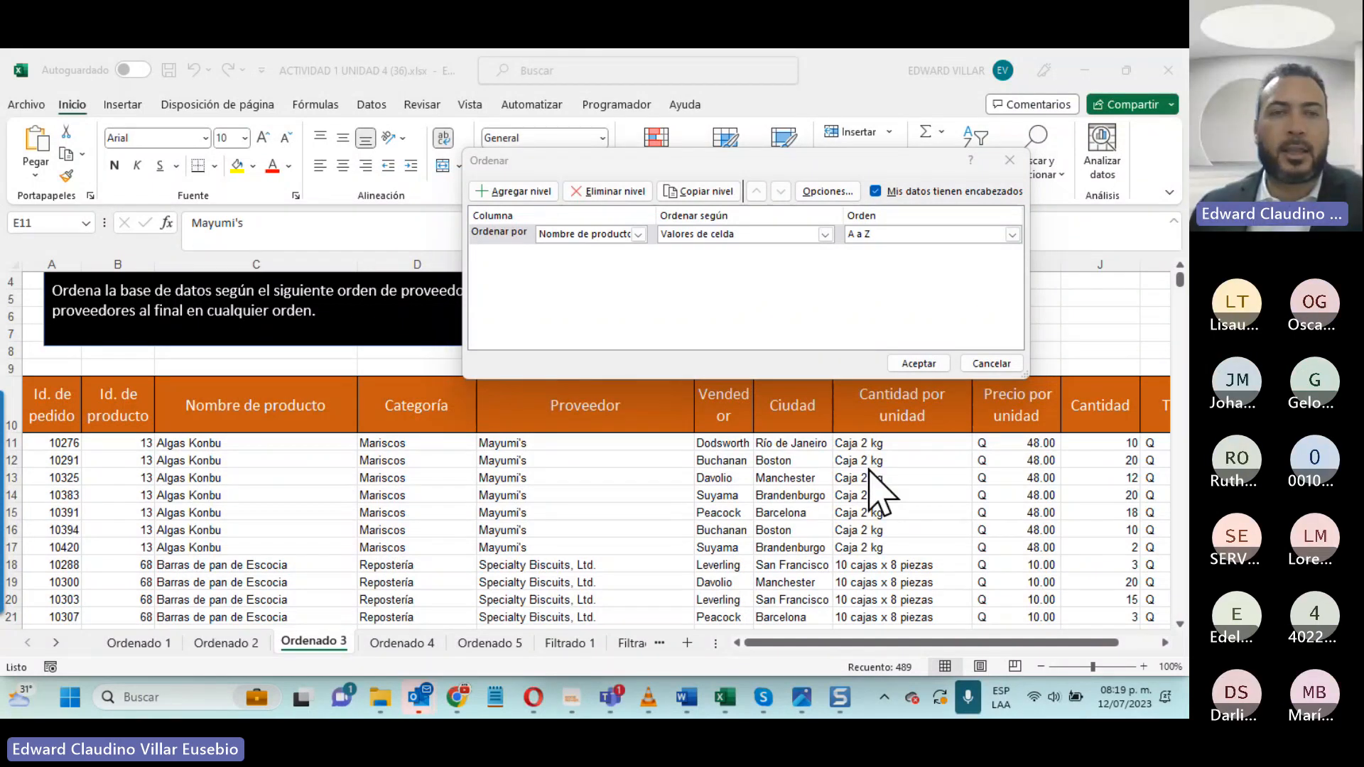
{"action": "left_click", "coordinate": [639, 235]}
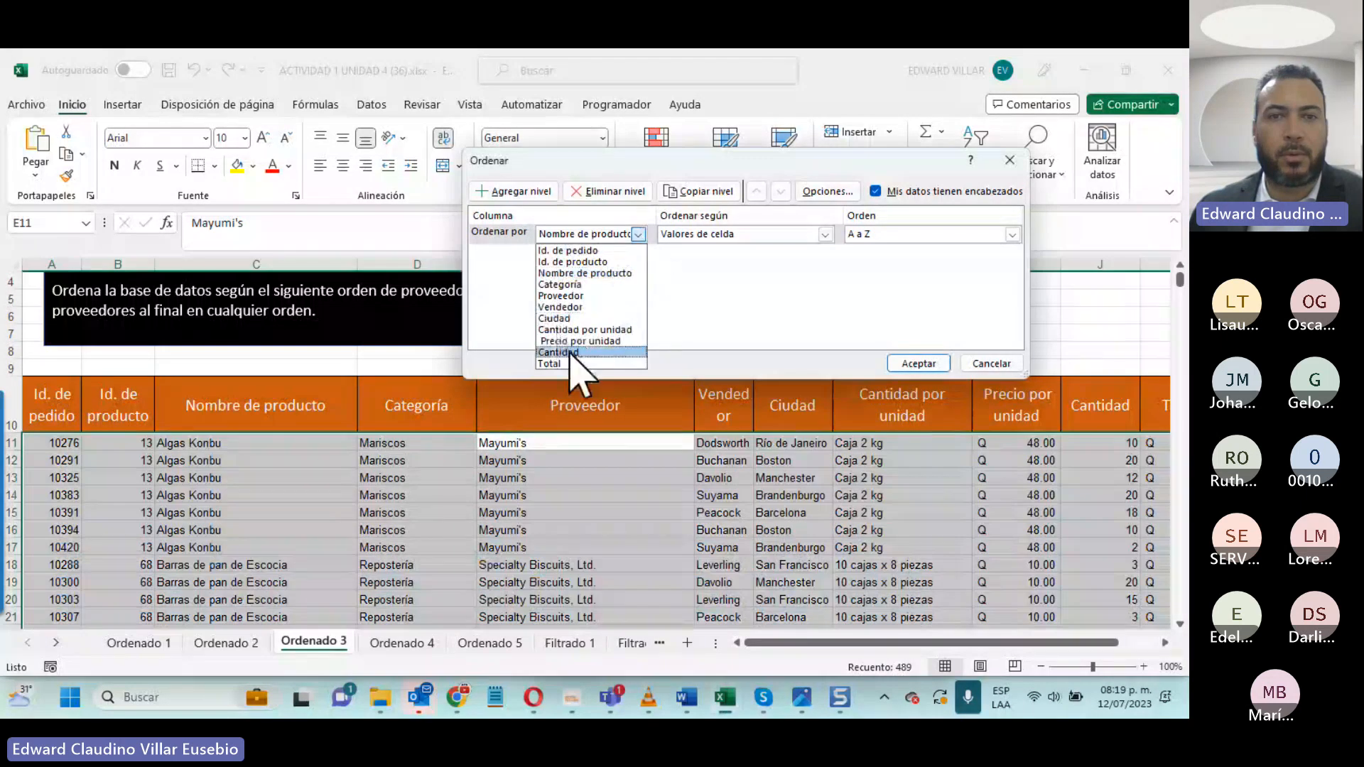
{"action": "left_click", "coordinate": [585, 295]}
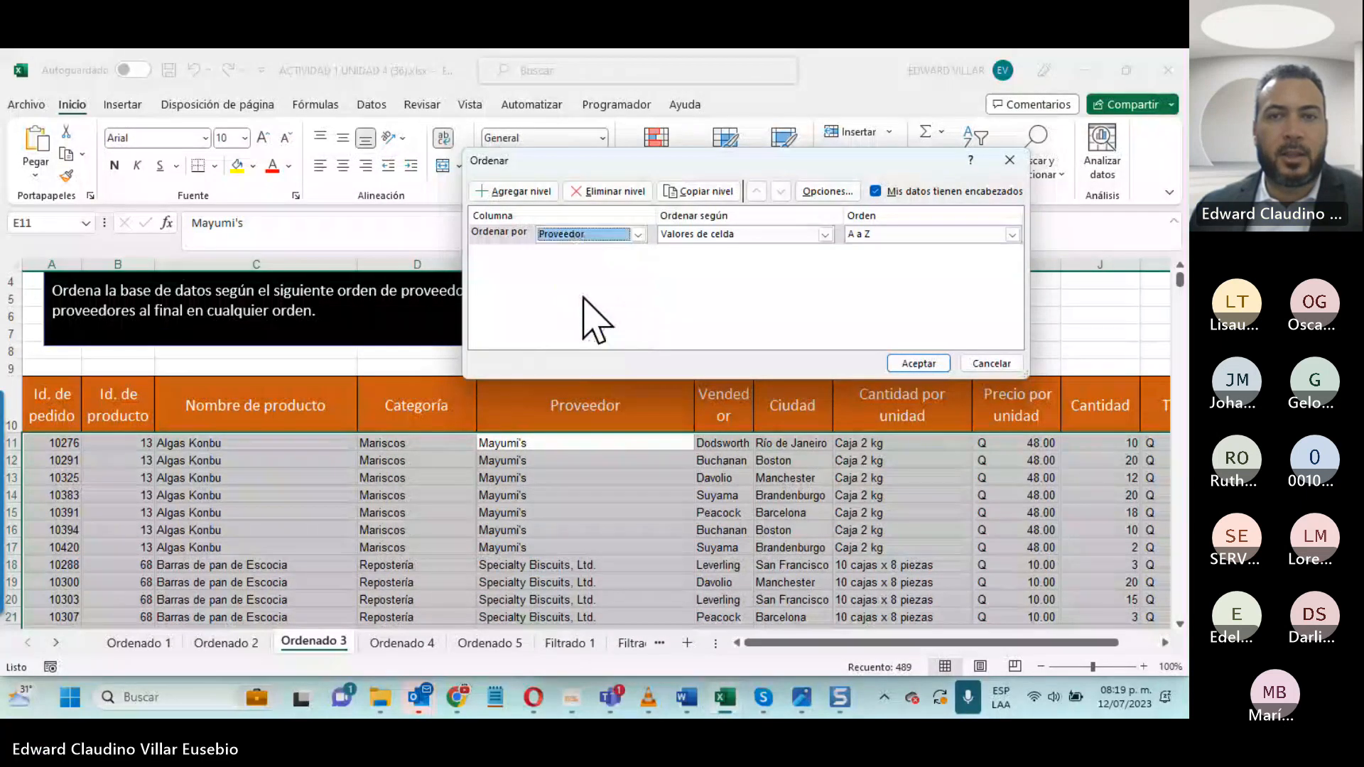
{"action": "left_click", "coordinate": [825, 235]}
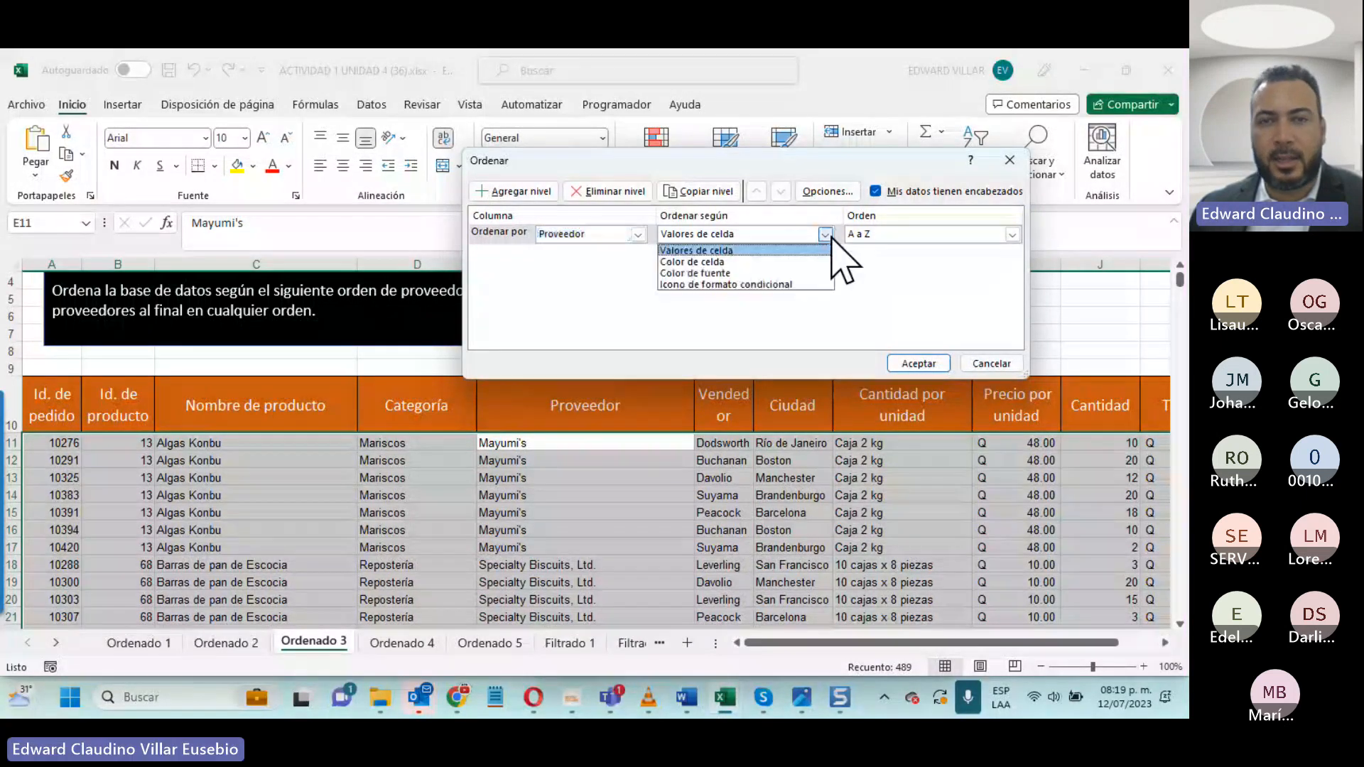
{"action": "left_click", "coordinate": [698, 250]}
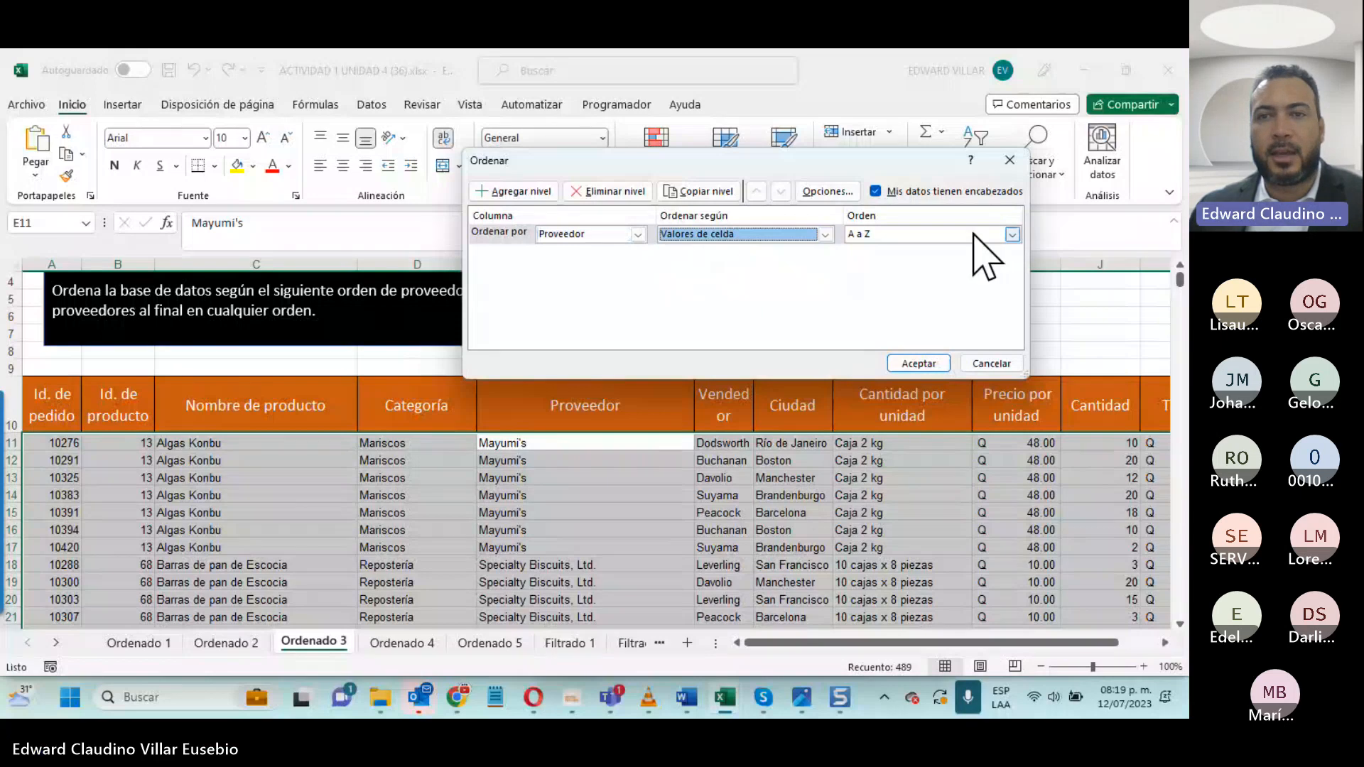
- Choose a custom list as the Proveedor sort order and try to add the copied supplier order as a new list
{"action": "left_click", "coordinate": [1012, 234]}
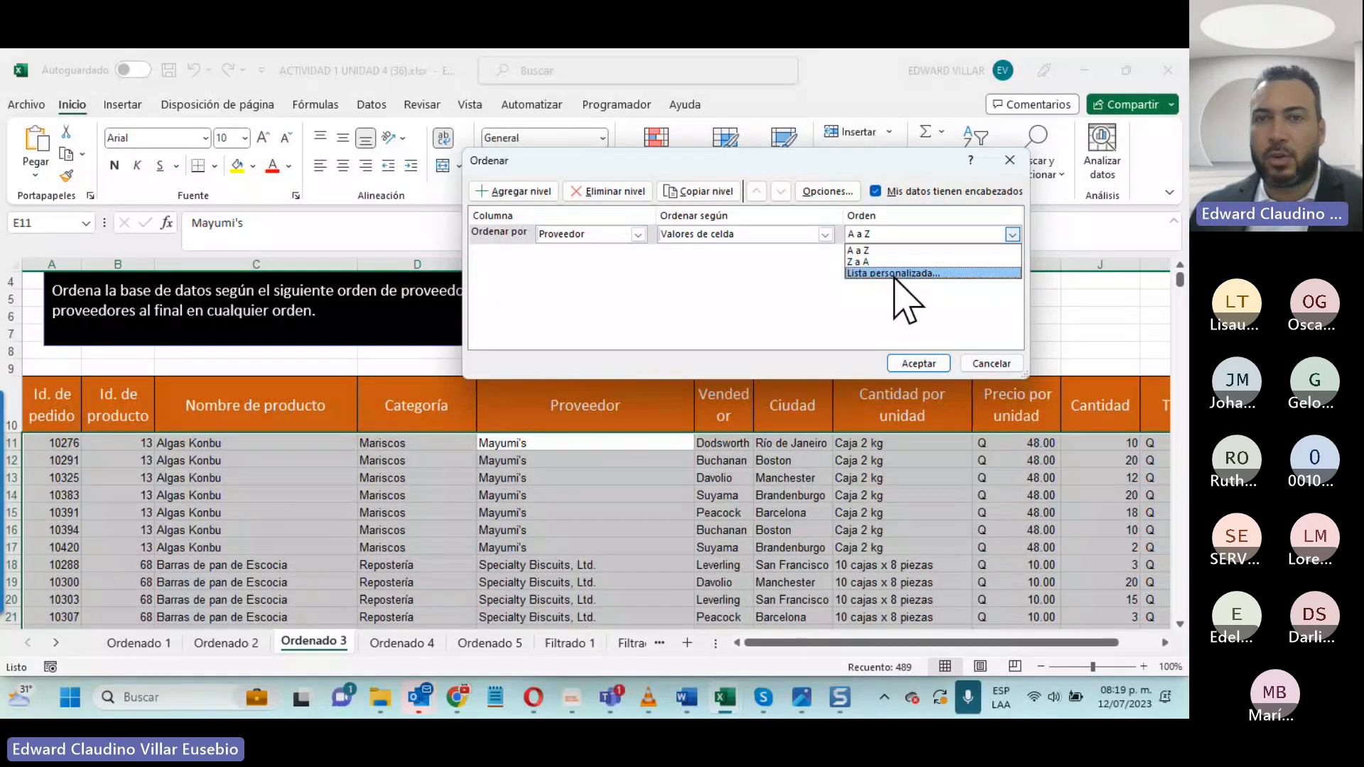
{"action": "left_click", "coordinate": [895, 274]}
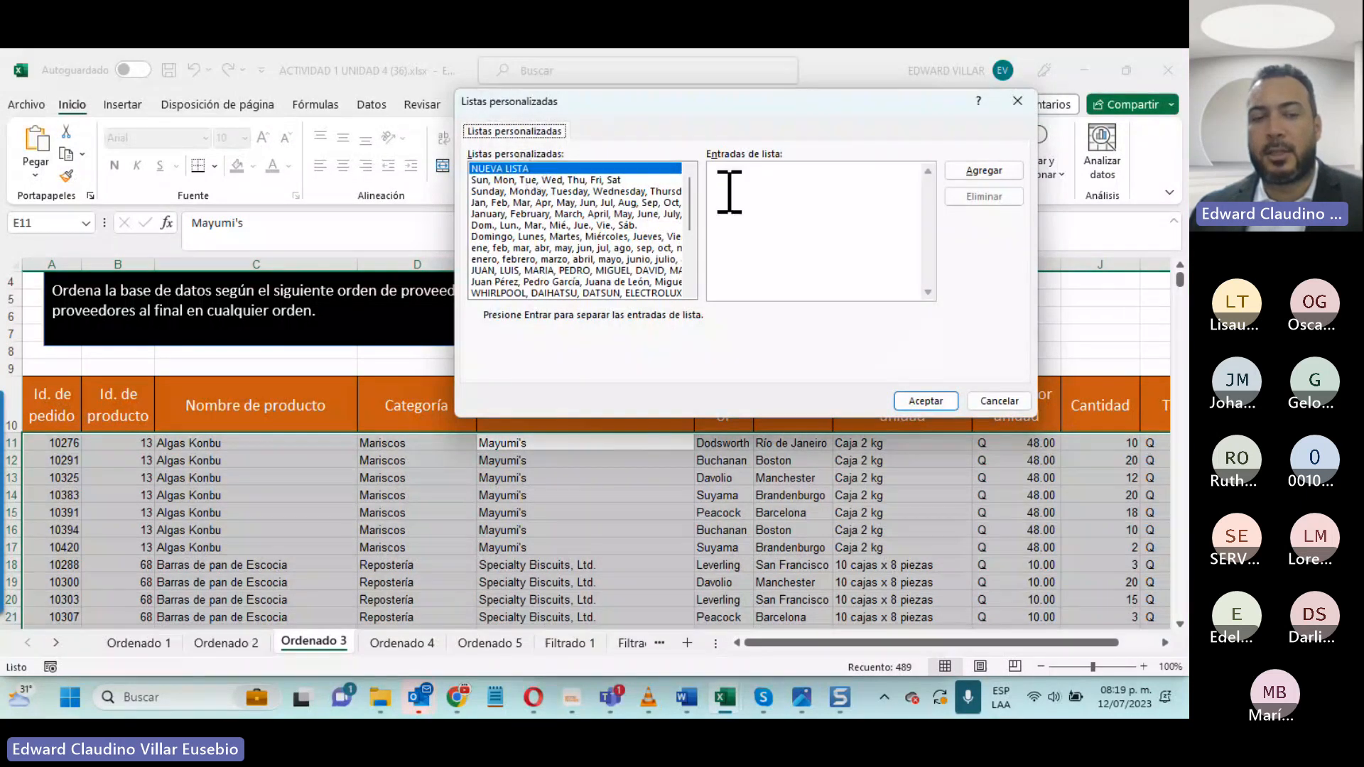
{"action": "left_click", "coordinate": [729, 192]}
{"action": "left_click_drag", "start_coordinate": [776, 110], "coordinate": [871, 275]}
{"action": "key", "text": "ctrl+v"}
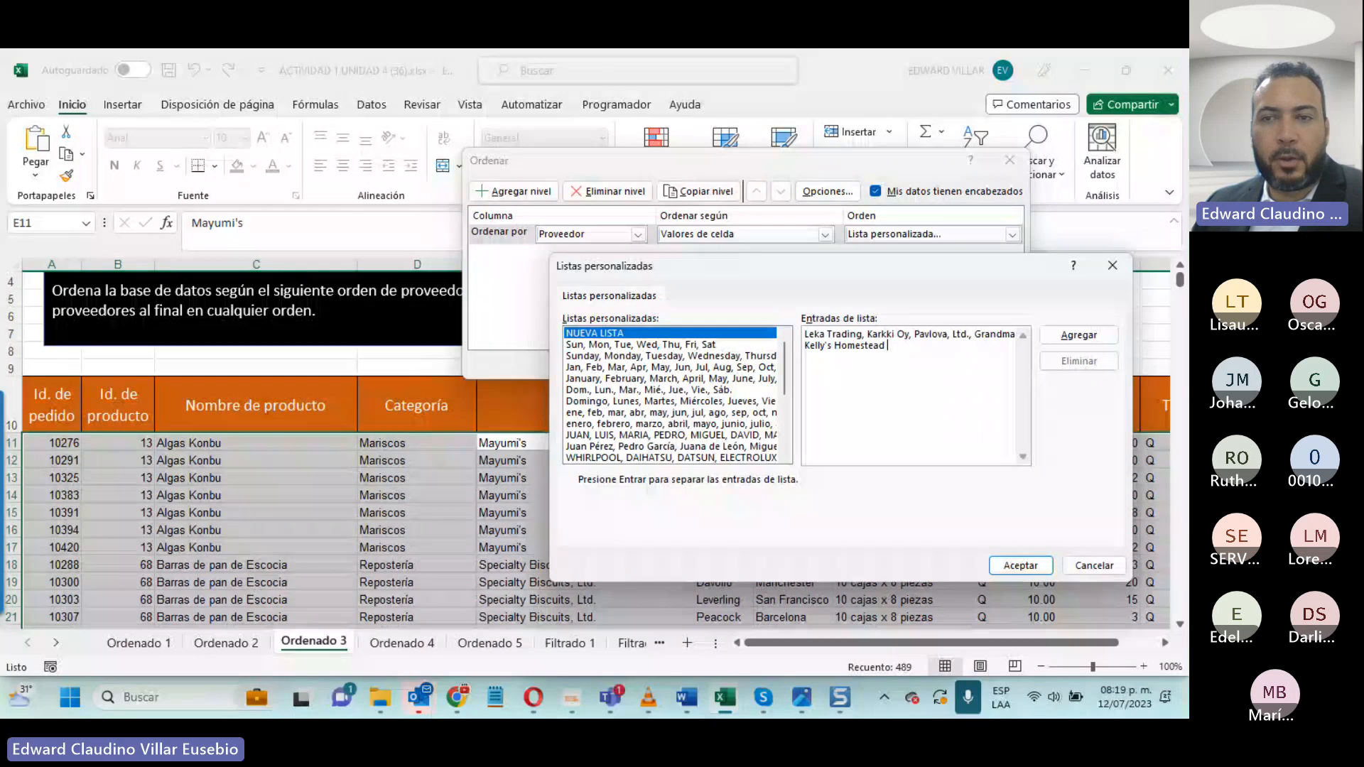
{"action": "key", "text": "alt+Tab"}
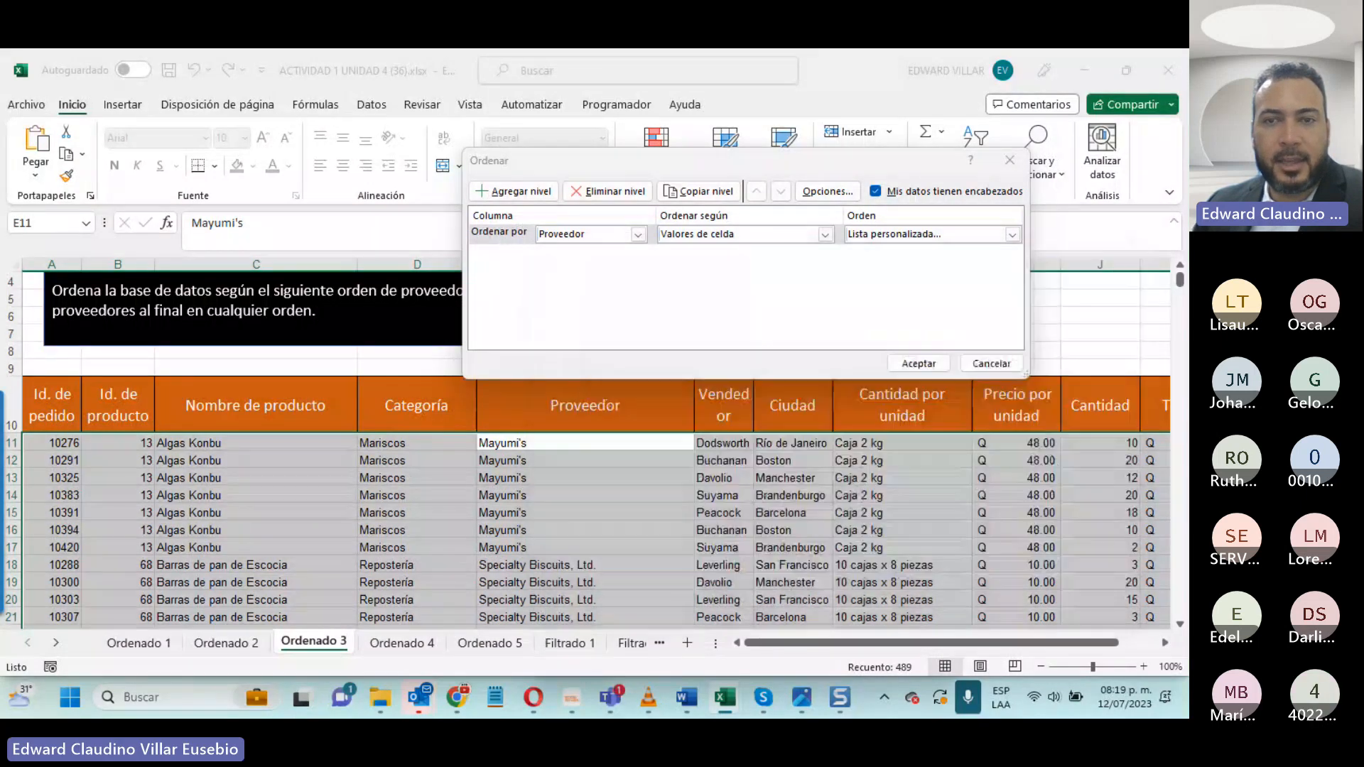
{"action": "left_click", "coordinate": [1061, 334]}
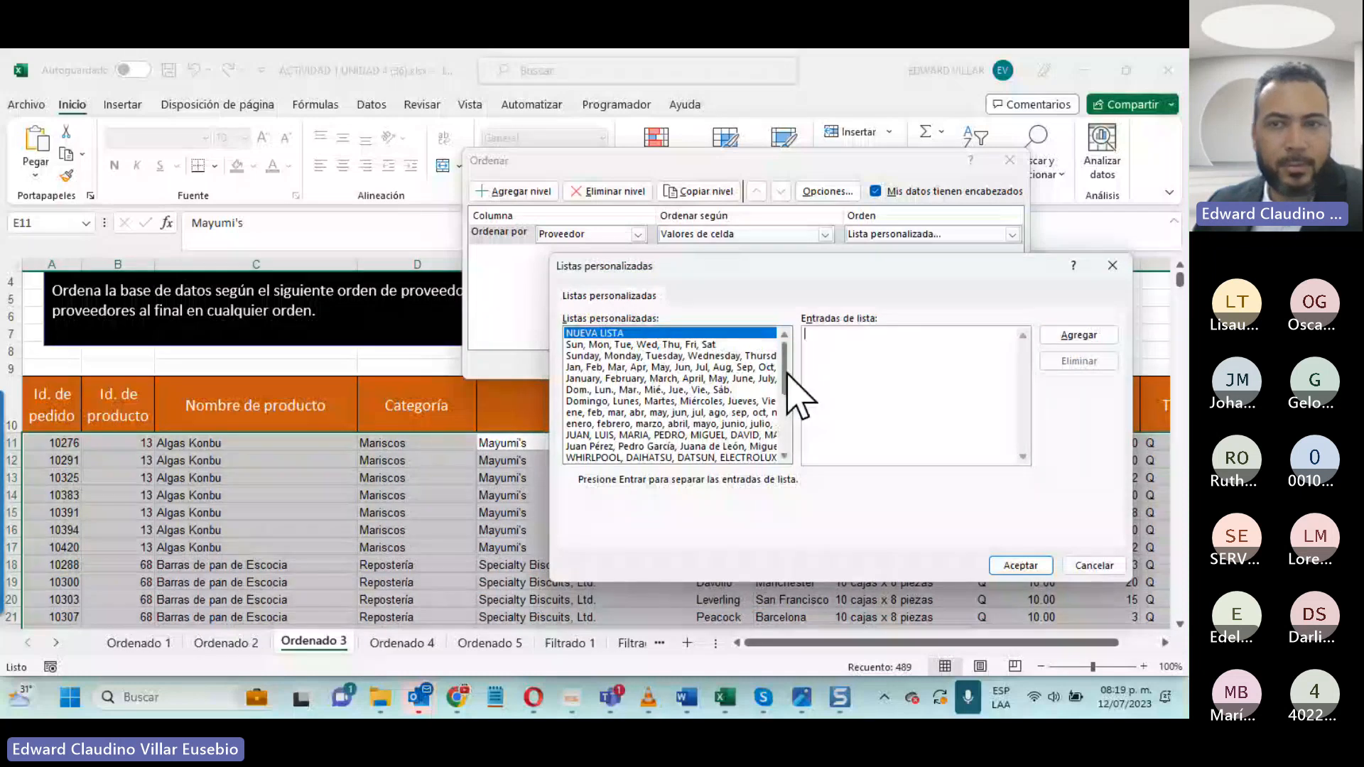
- Sort by the custom list "Leka Trading, Karkki Oy, Pavlova-Ltd, Grandma Kelly's Homestead" and check the supplier order in the rows
{"action": "left_click_drag", "start_coordinate": [784, 372], "coordinate": [784, 449]}
{"action": "left_click", "coordinate": [725, 457]}
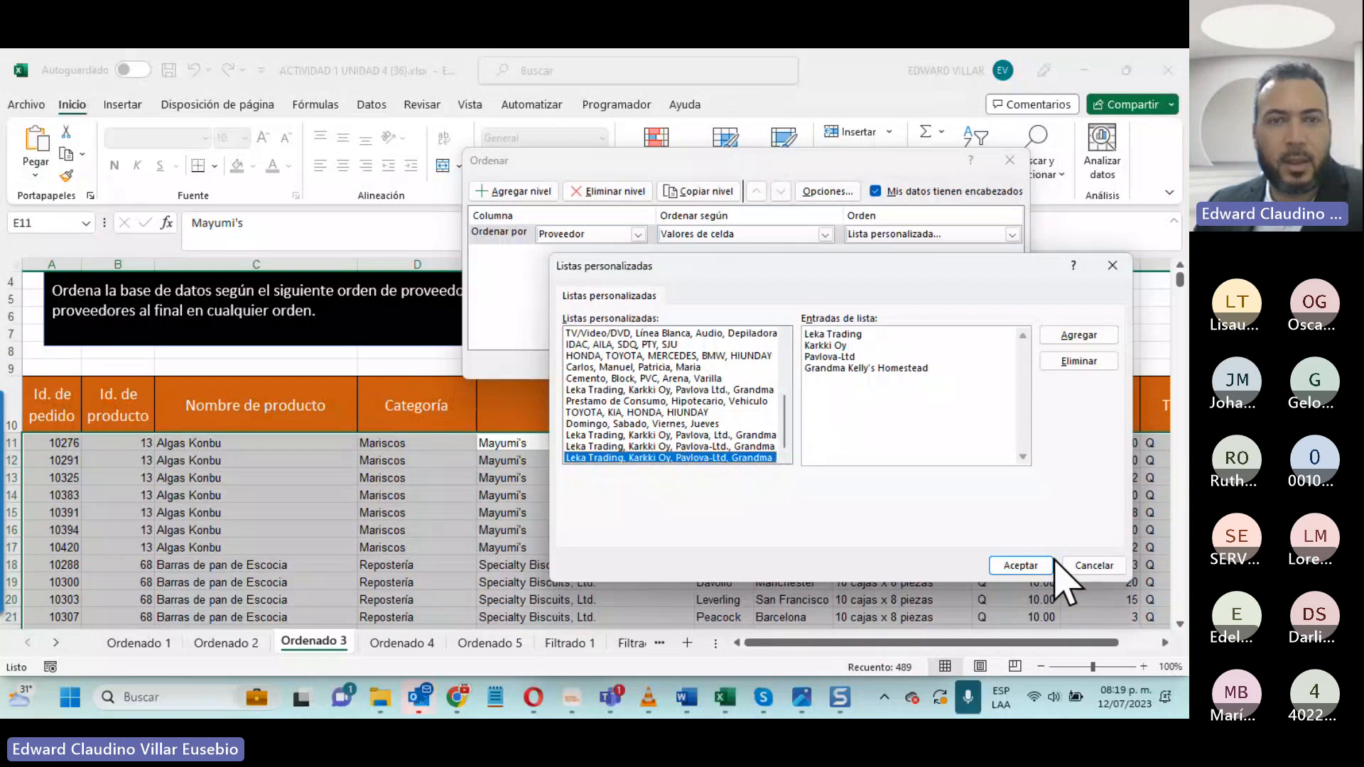
{"action": "left_click", "coordinate": [1012, 567]}
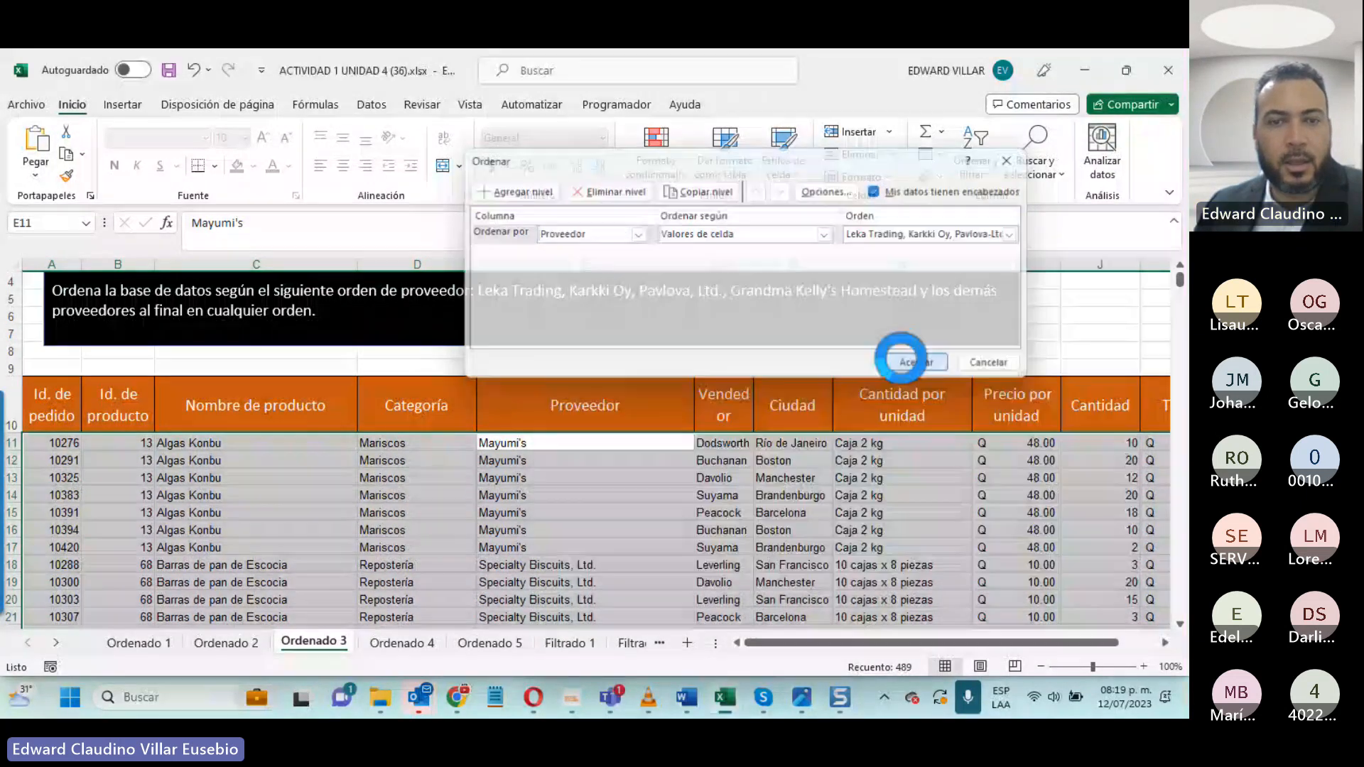
{"action": "left_click", "coordinate": [980, 524]}
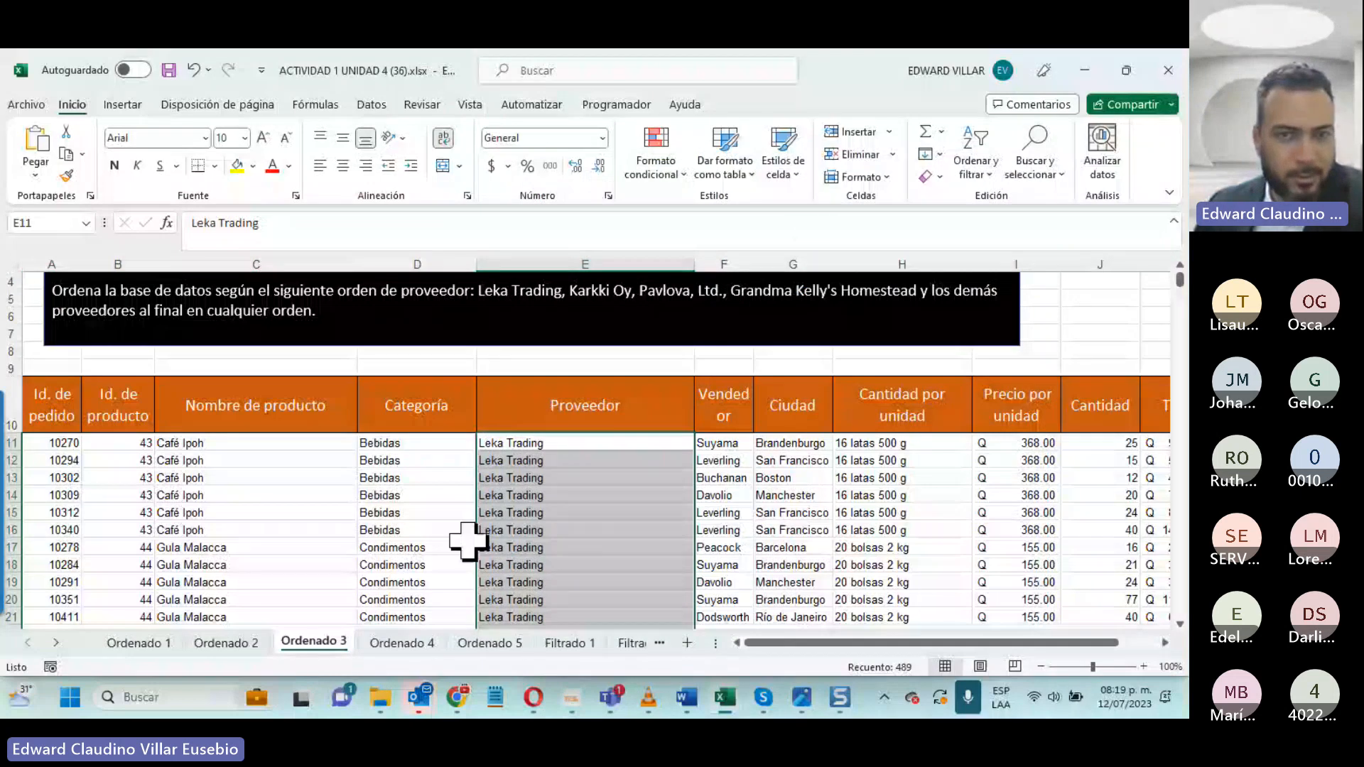
{"action": "scroll", "coordinate": [534, 505], "scroll_direction": "down", "scroll_amount": 5}
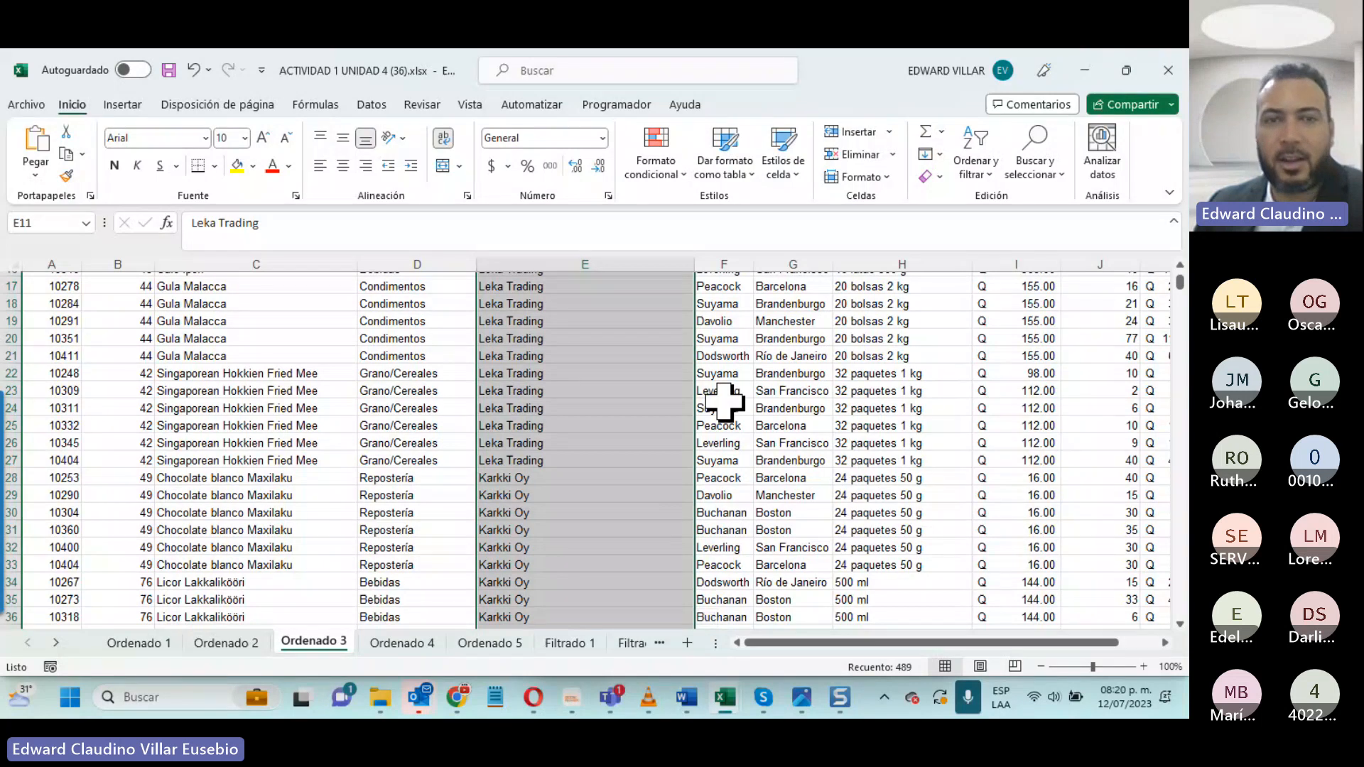
{"action": "scroll", "coordinate": [724, 402], "scroll_direction": "up", "scroll_amount": 5}
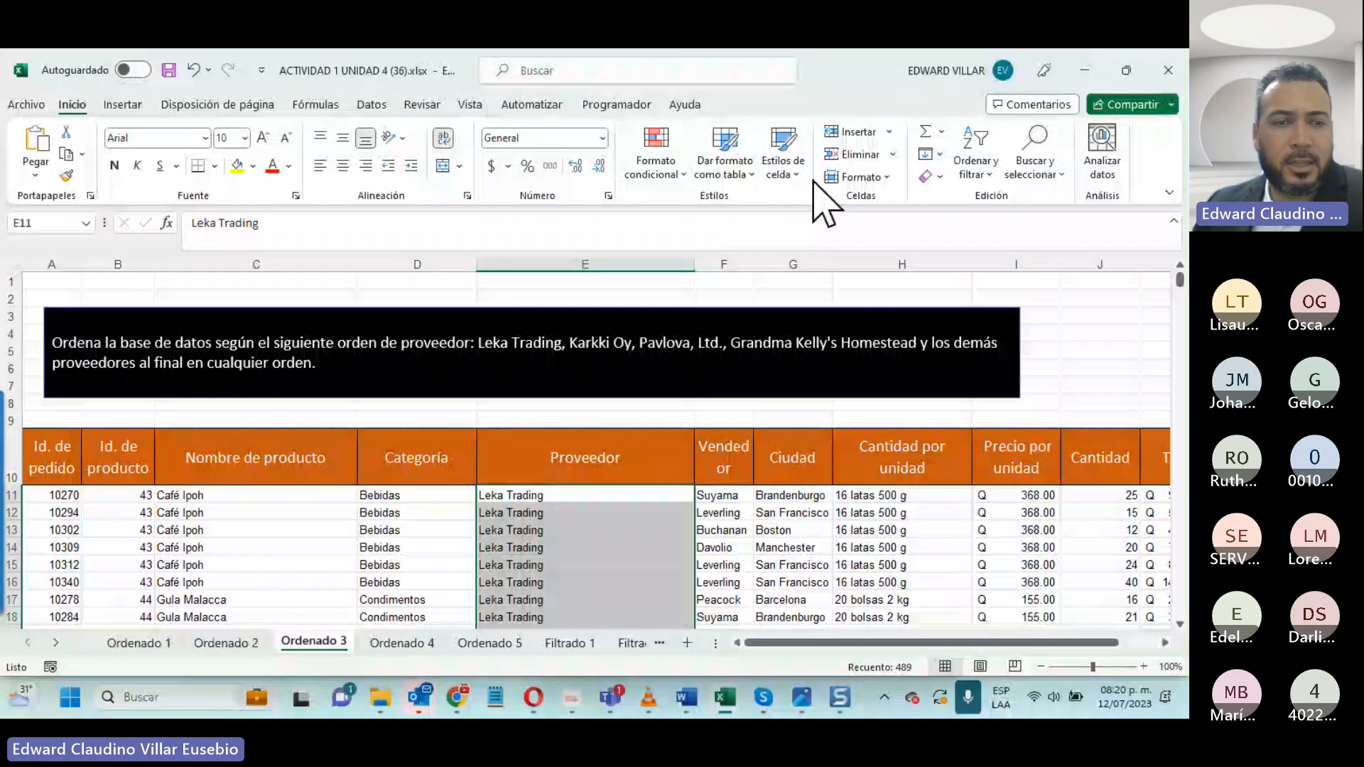
- View Ordenado 2 briefly and read the sorting instruction on Ordenado 4
{"action": "left_click", "coordinate": [226, 643]}
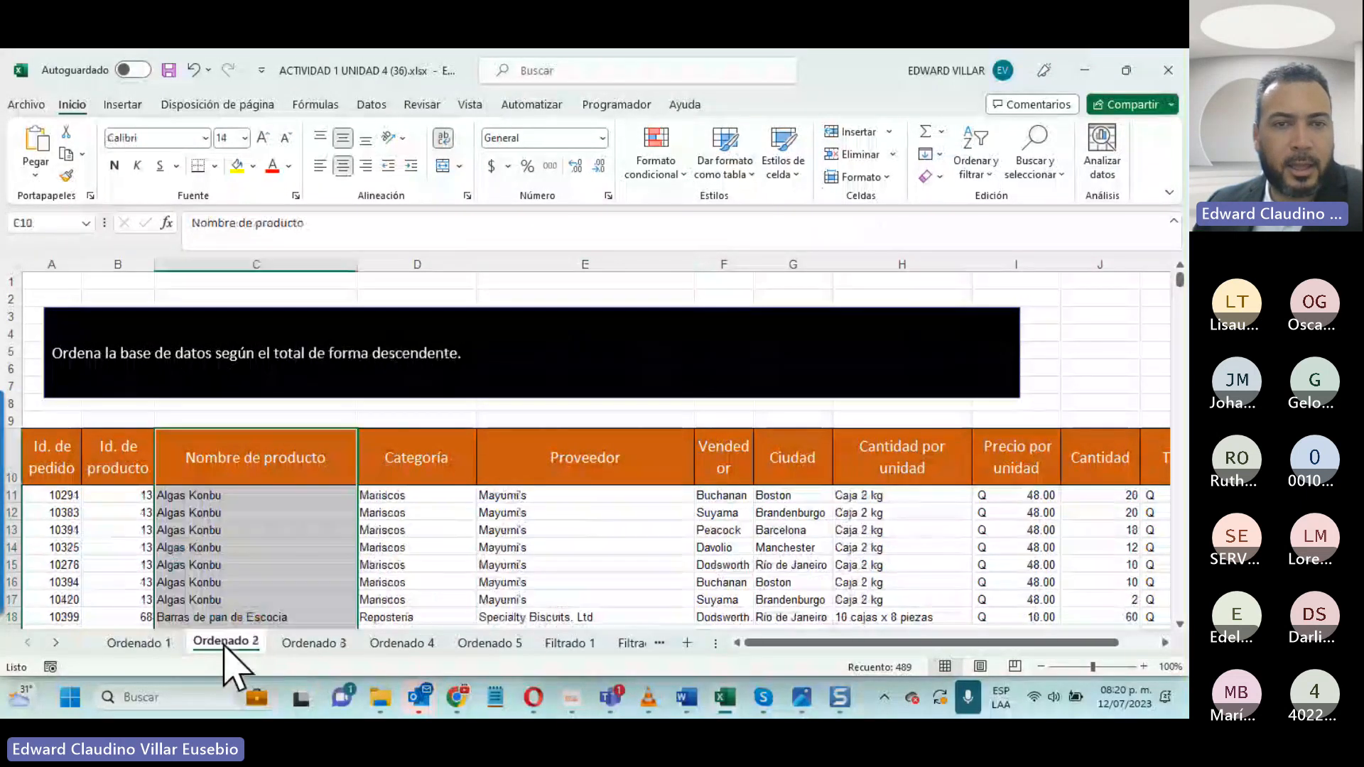
{"action": "left_click", "coordinate": [402, 643]}
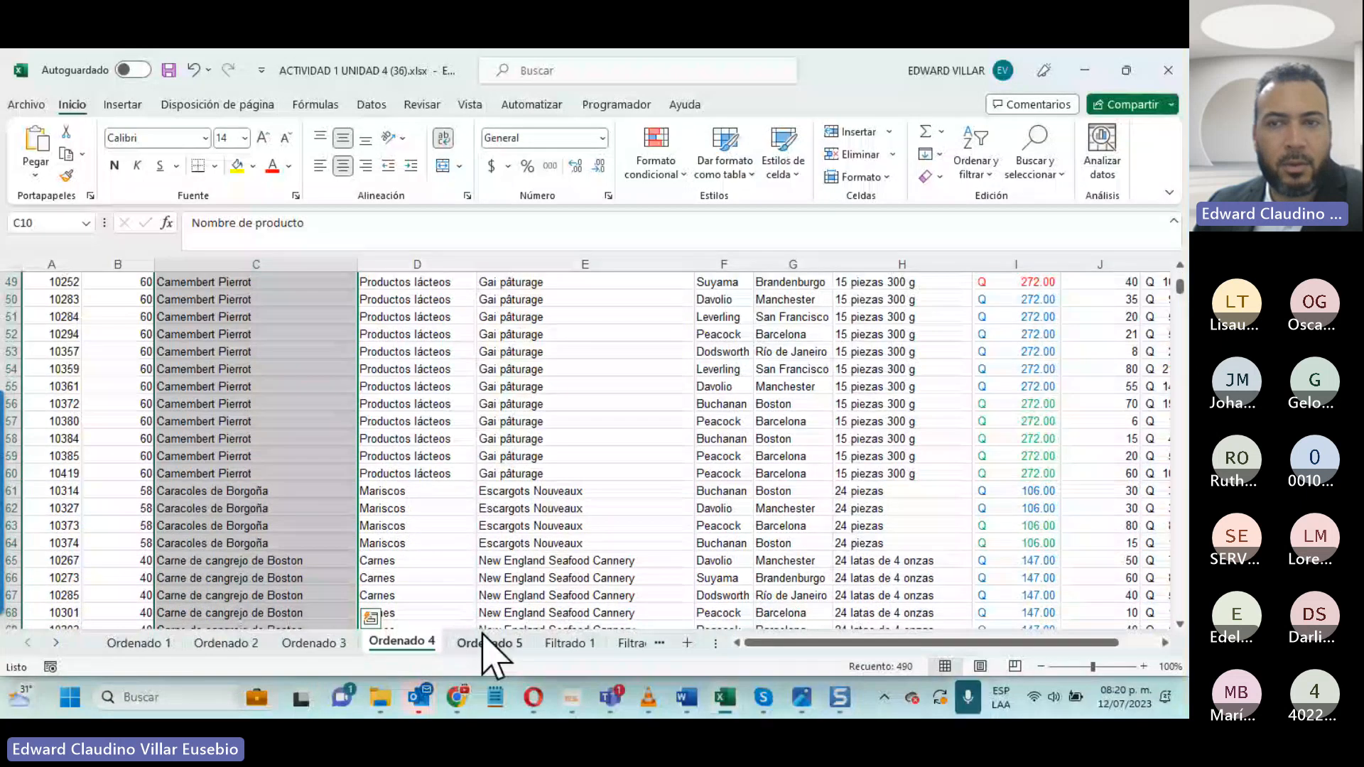
{"action": "scroll", "coordinate": [489, 652], "scroll_direction": "up", "scroll_amount": 5}
{"action": "scroll", "coordinate": [488, 632], "scroll_direction": "up", "scroll_amount": 9}
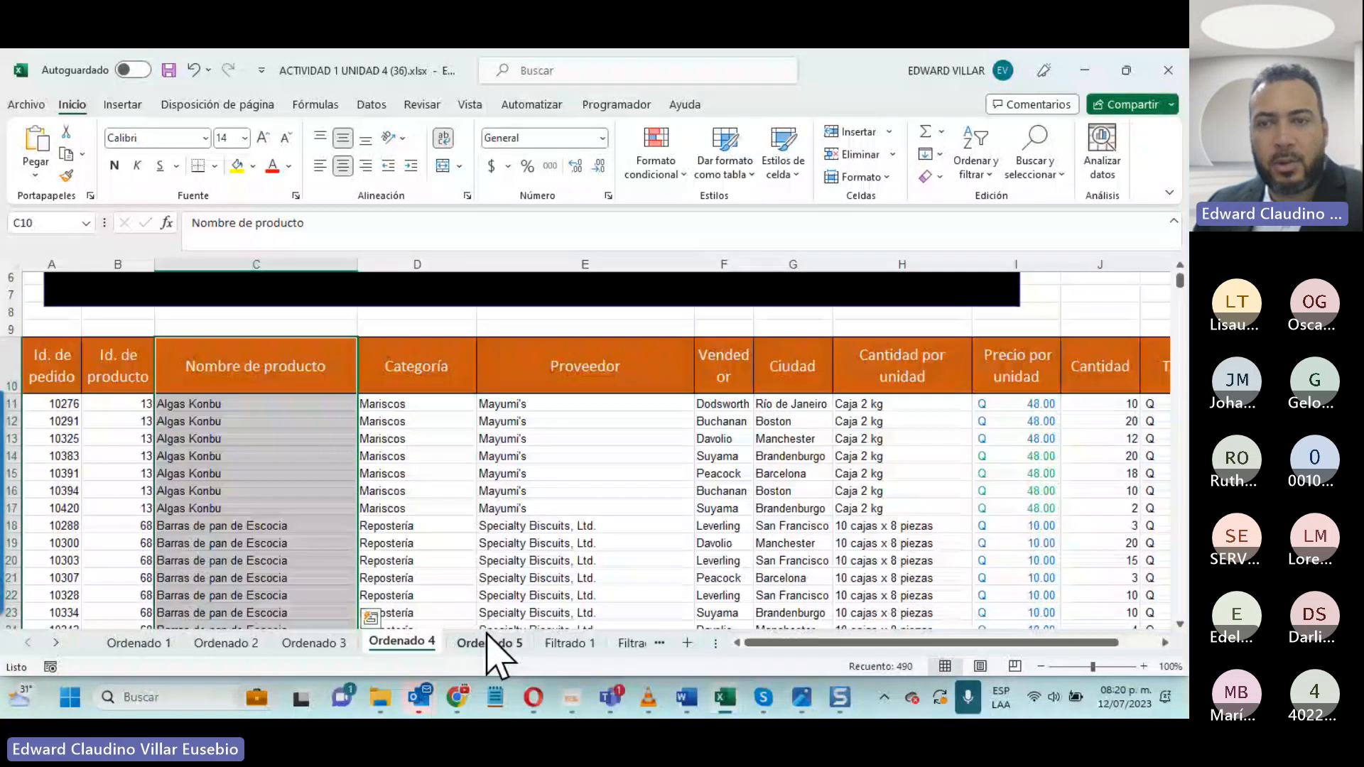
{"action": "scroll", "coordinate": [488, 652], "scroll_direction": "up", "scroll_amount": 2}
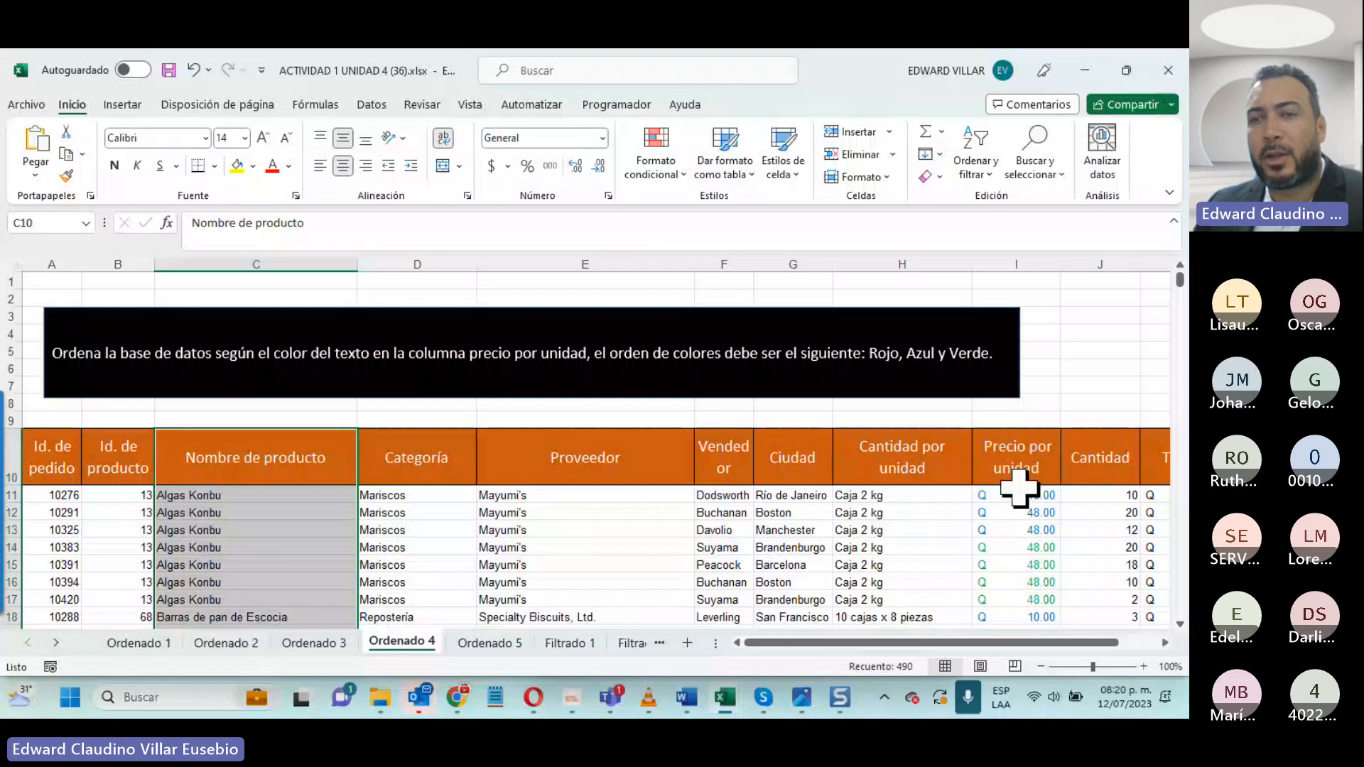
- Select the Ordenado 4 Precio por unidad values from I11 down and start a custom sort with the selection expanded
{"action": "left_click", "coordinate": [992, 497]}
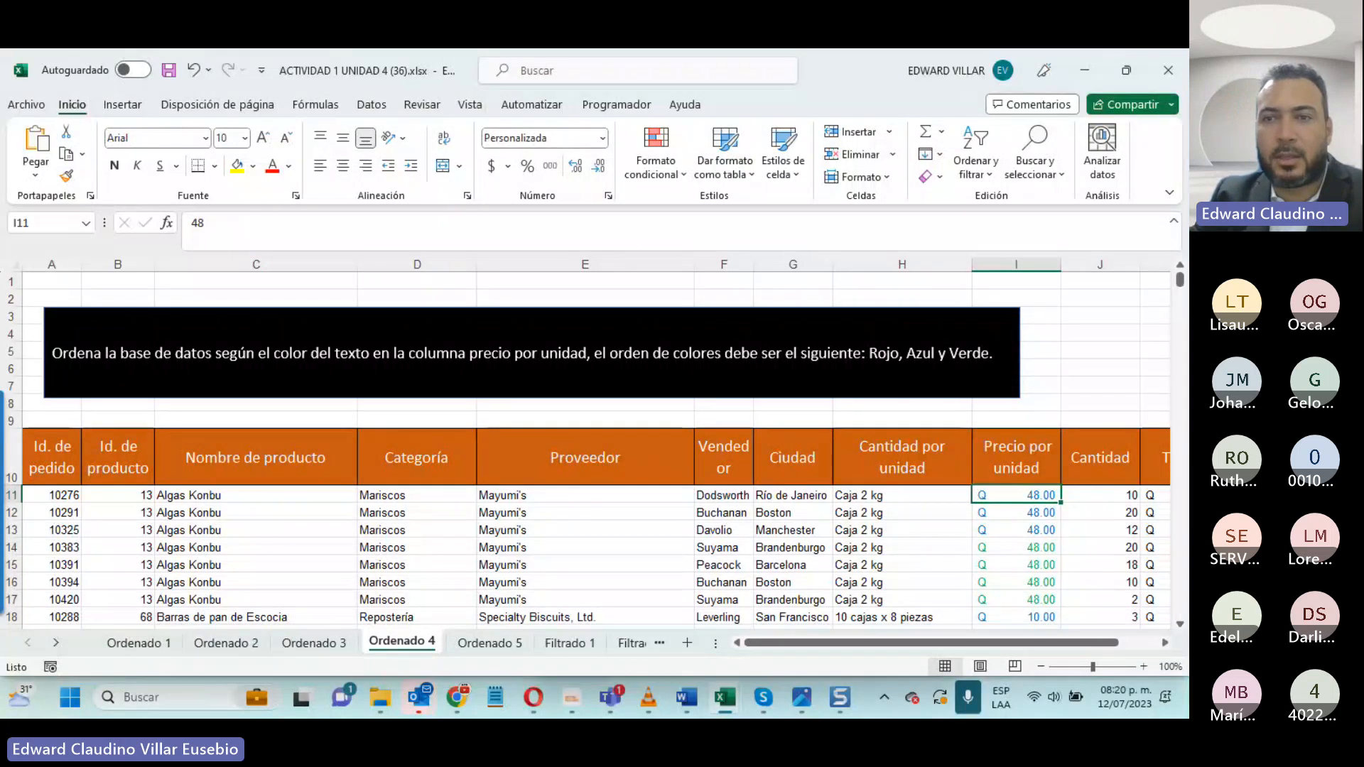
{"action": "key", "text": "ctrl+shift+Down"}
{"action": "key", "text": "ctrl+shift+Up"}
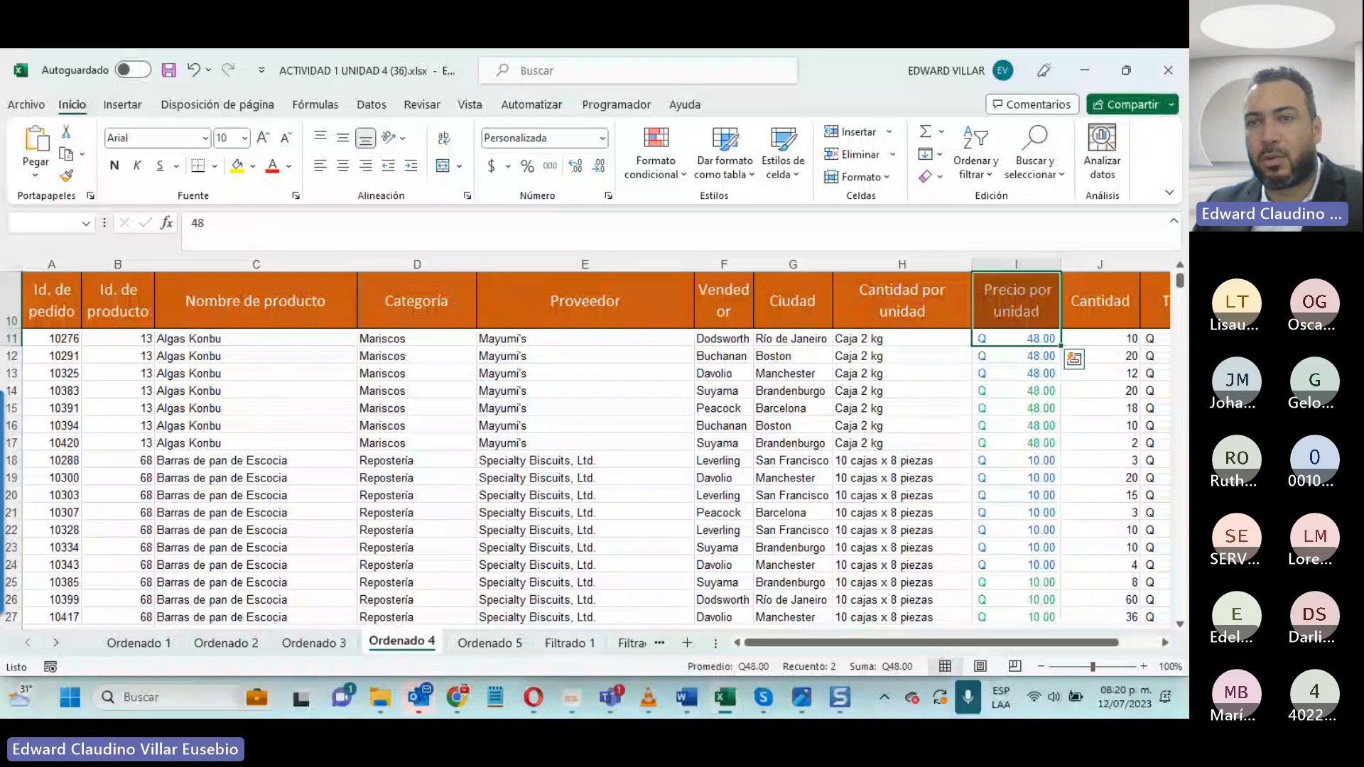
{"action": "key", "text": "ctrl+shift+Down"}
{"action": "left_click", "coordinate": [972, 170]}
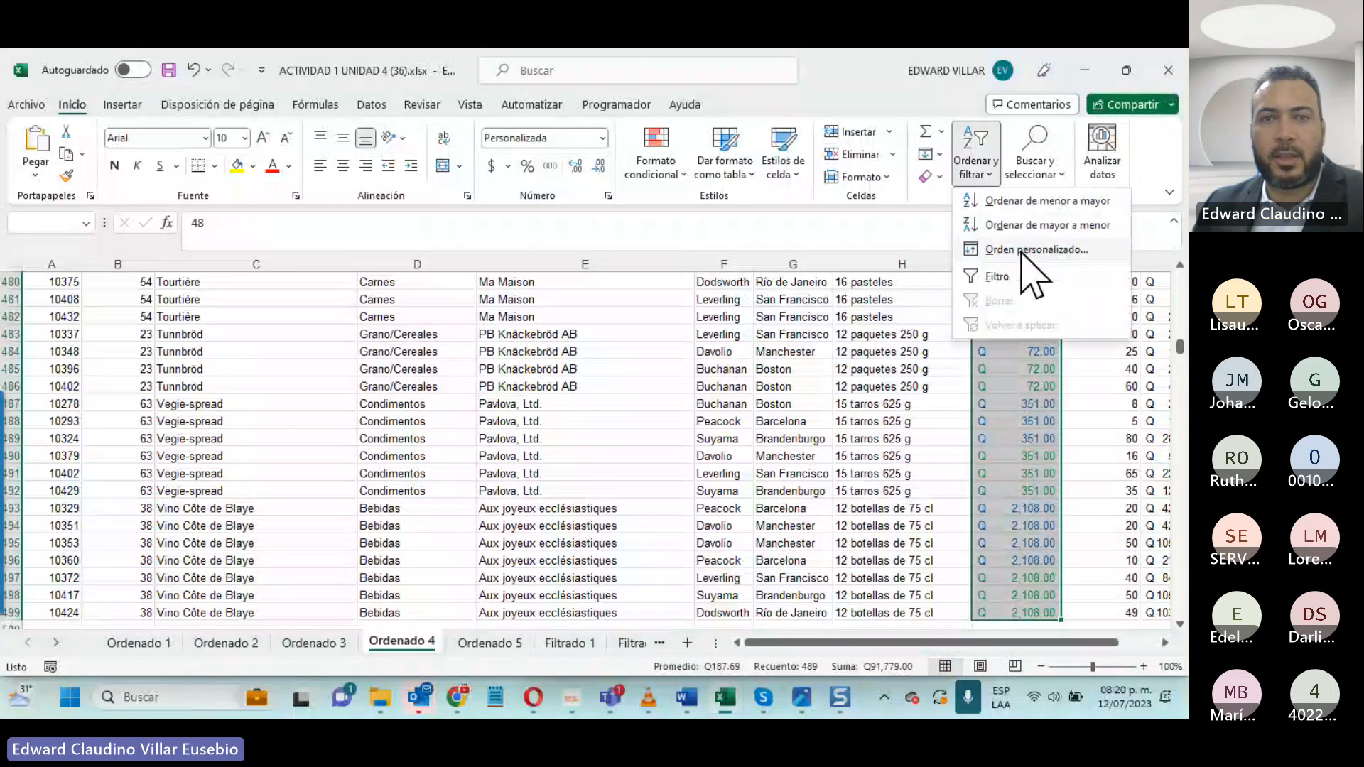
{"action": "left_click", "coordinate": [1022, 251]}
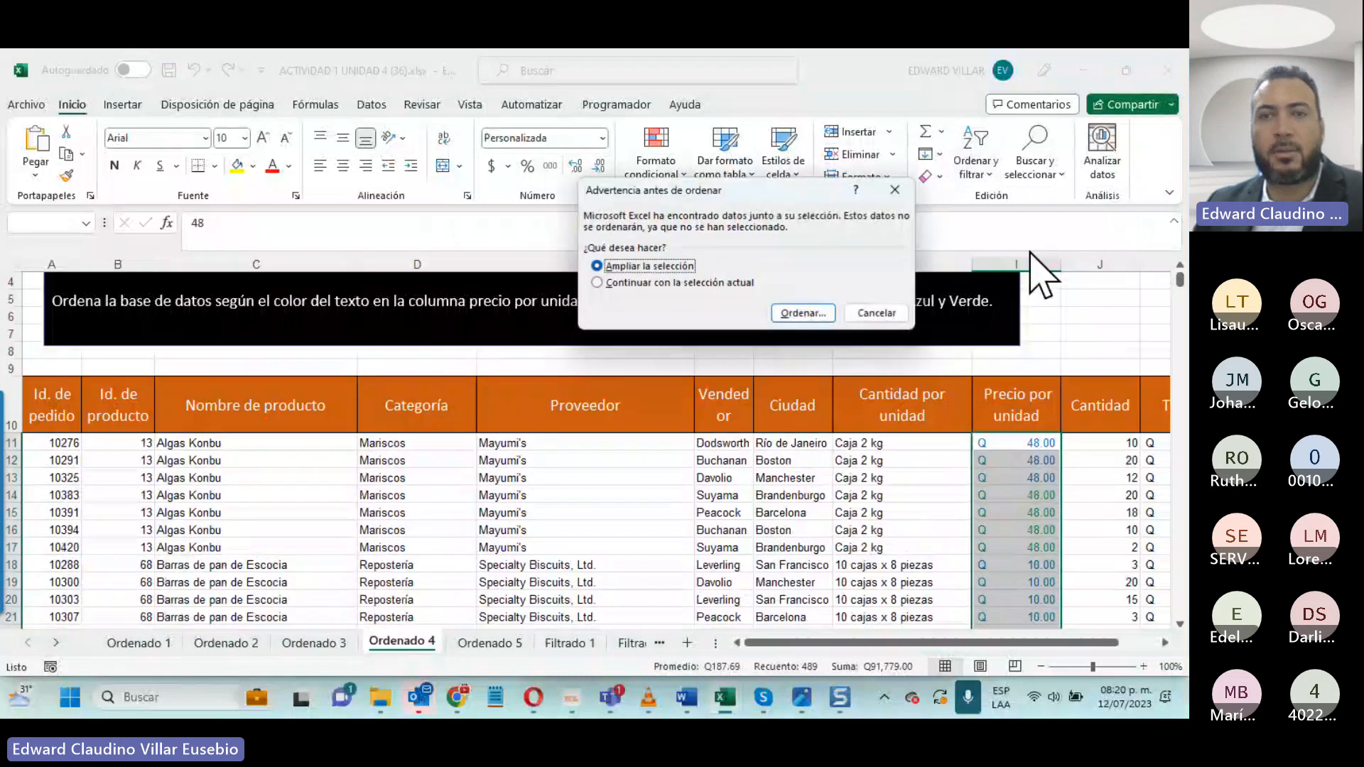
{"action": "left_click", "coordinate": [803, 314]}
- Set the first sort level to Precio por unidad by font color, with red on top, keeping the instruction text uncovered
{"action": "left_click", "coordinate": [638, 234]}
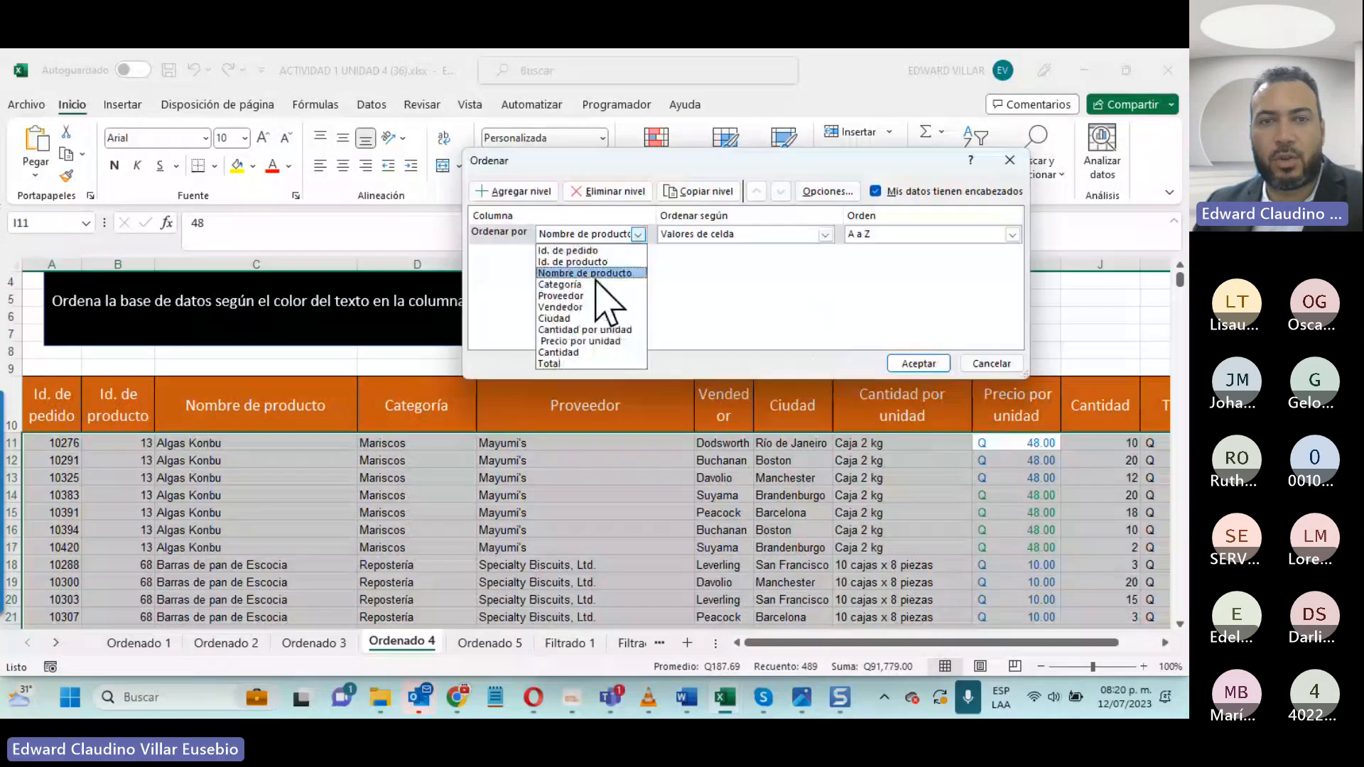
{"action": "left_click", "coordinate": [594, 342]}
{"action": "left_click_drag", "start_coordinate": [645, 160], "coordinate": [241, 362]}
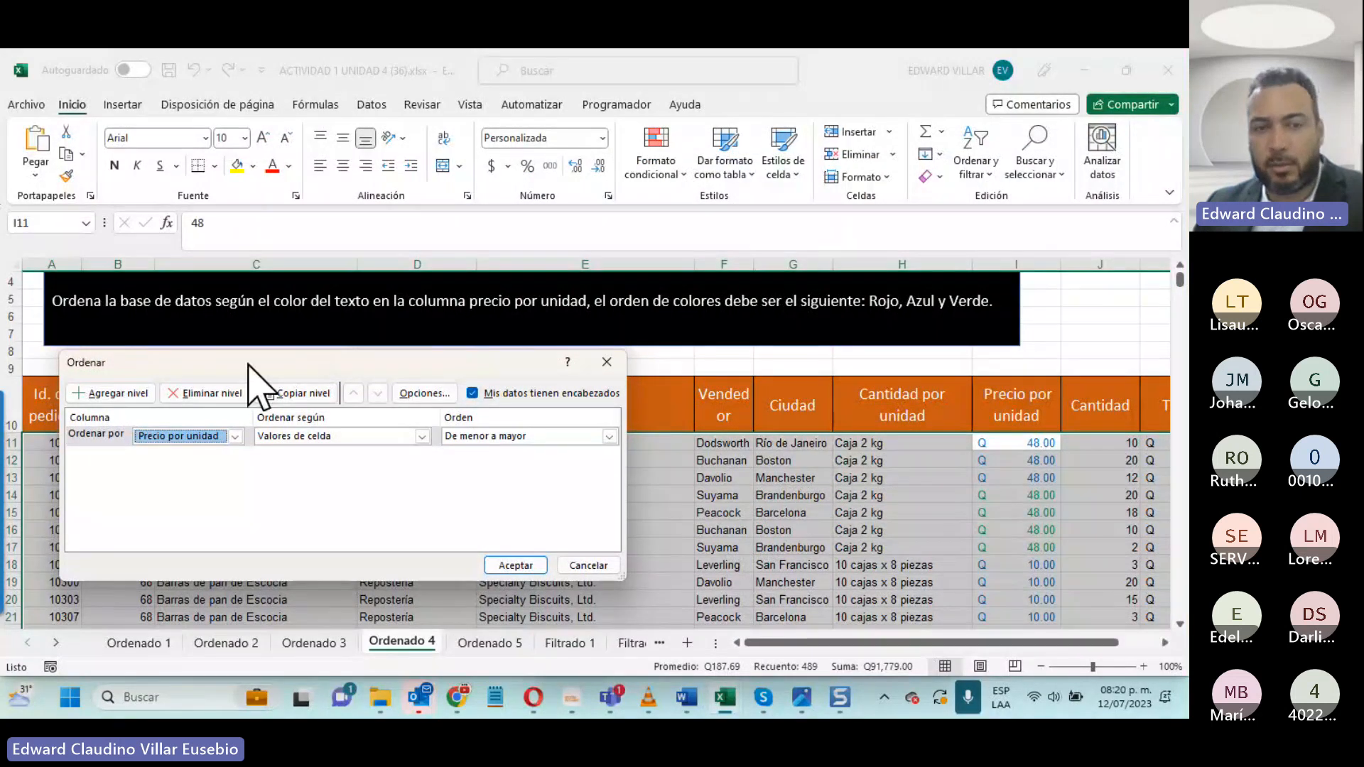
{"action": "left_click", "coordinate": [341, 436]}
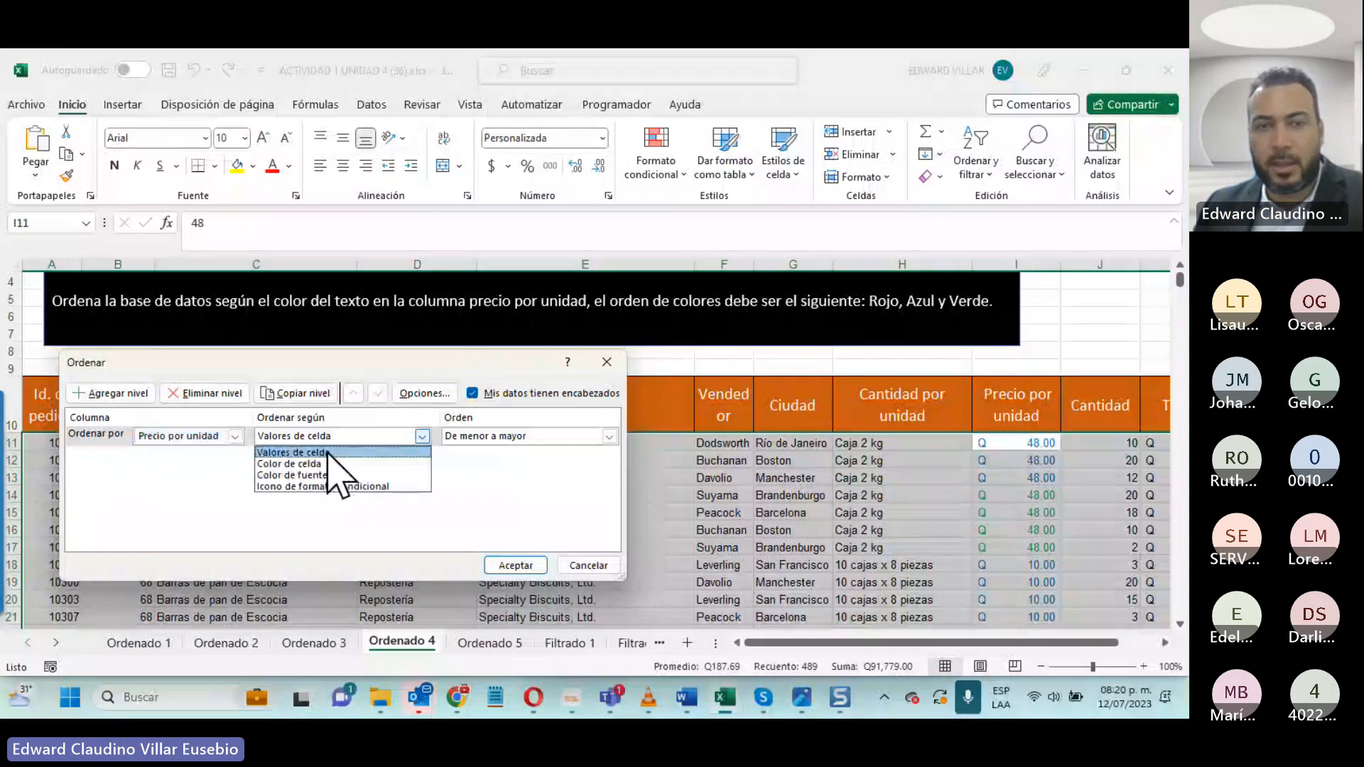
{"action": "left_click", "coordinate": [323, 476]}
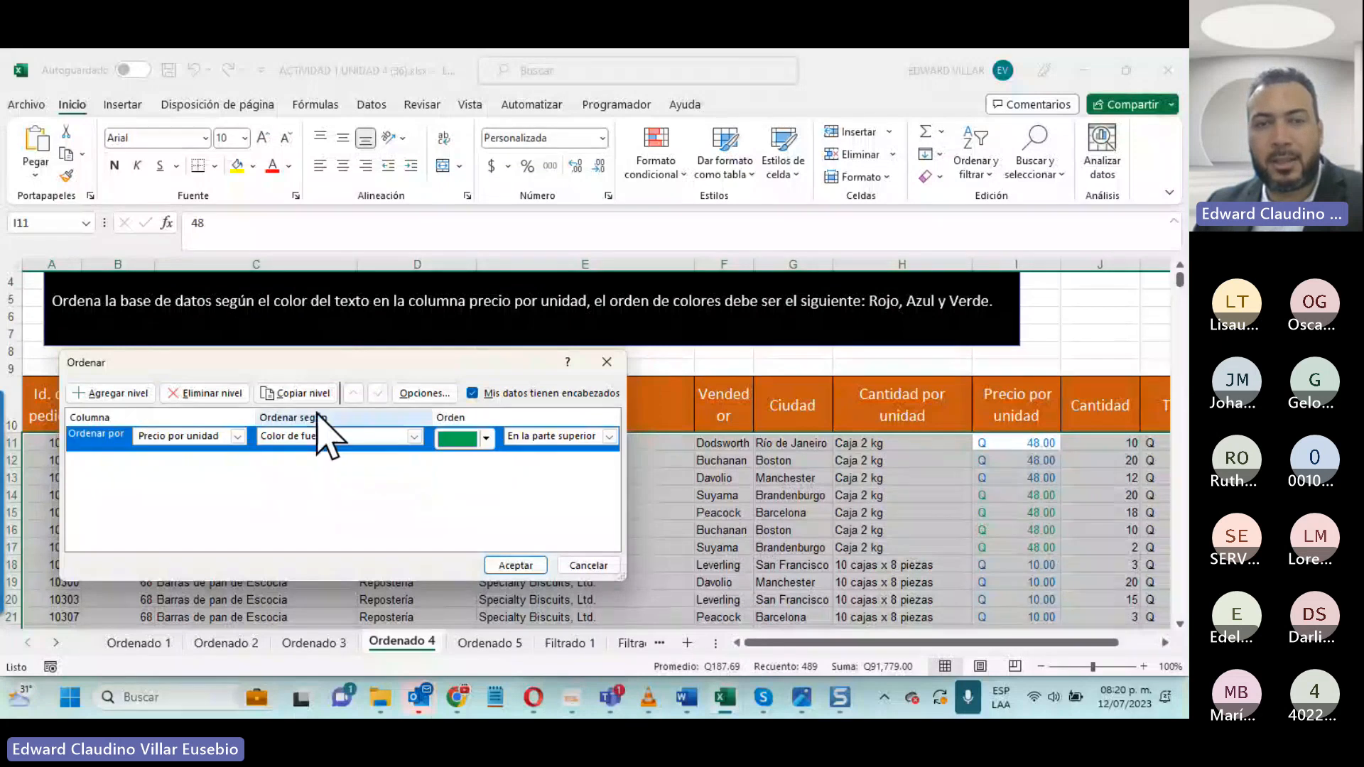
{"action": "left_click", "coordinate": [486, 438]}
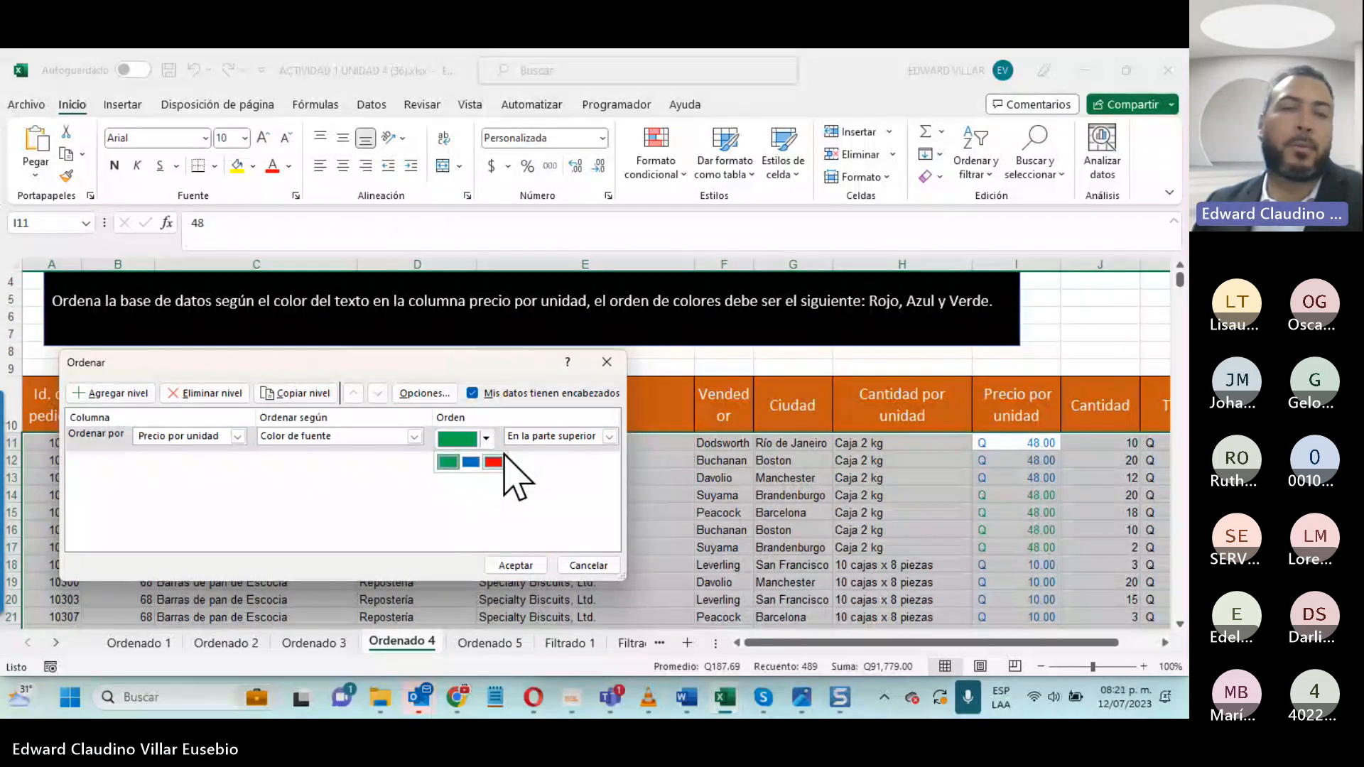
{"action": "left_click", "coordinate": [493, 462]}
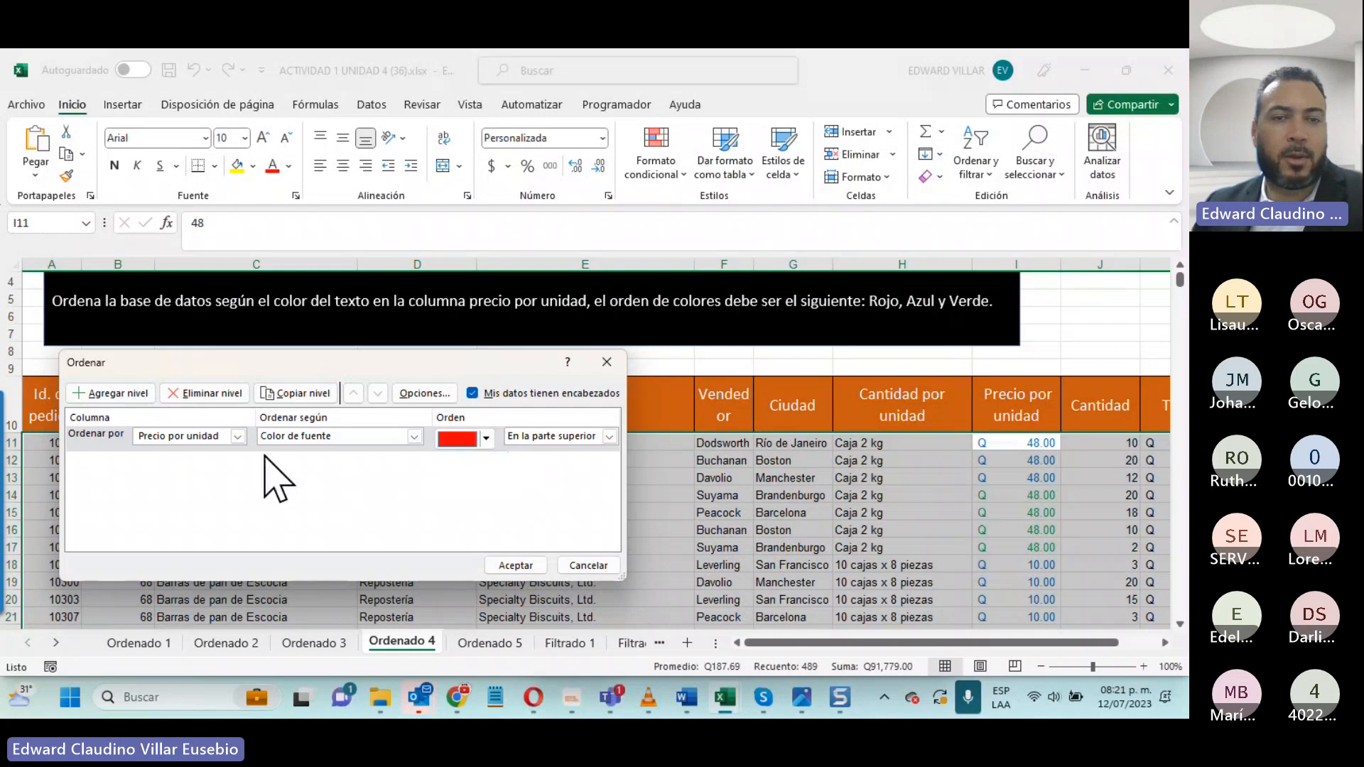
- Copy the red Precio por unidad sort level twice, set the copies to blue and green font color in that order, and apply the sort
{"action": "left_click", "coordinate": [294, 394]}
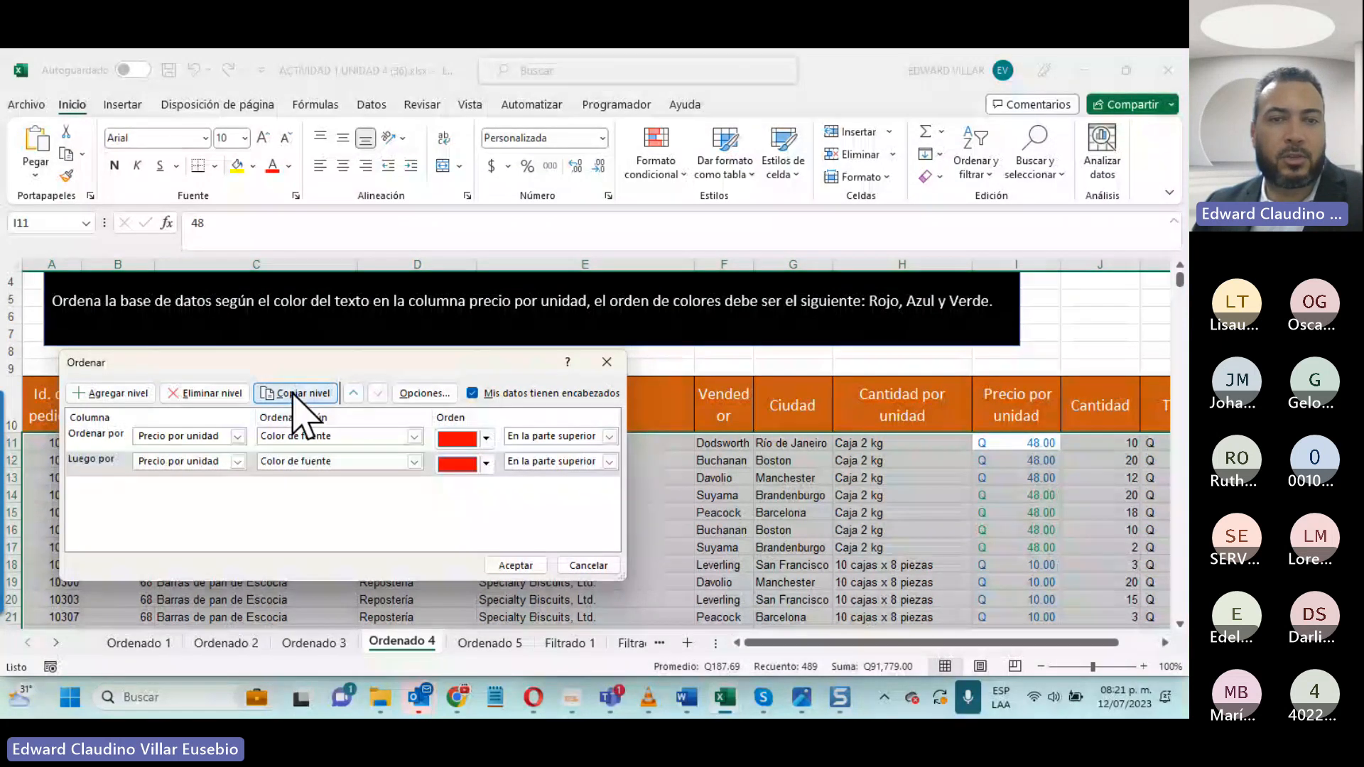
{"action": "left_click", "coordinate": [486, 463]}
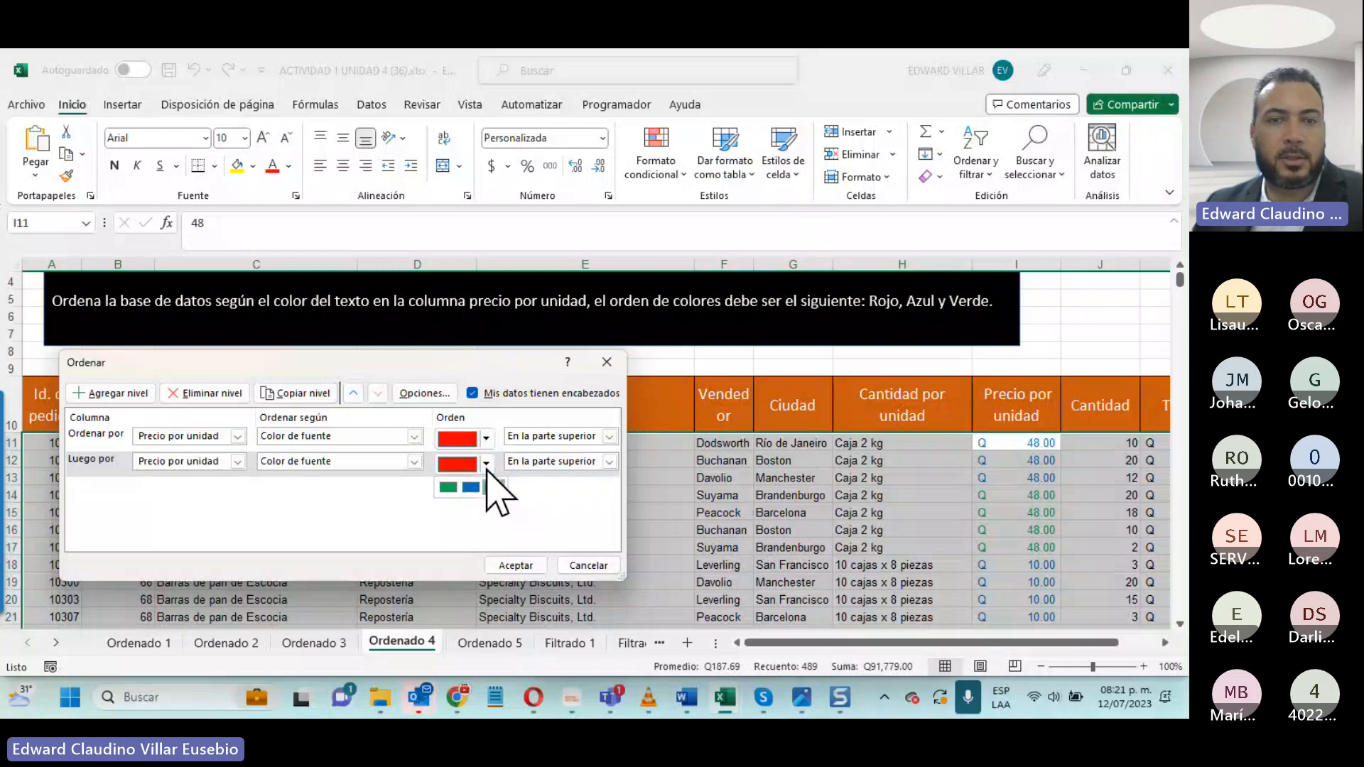
{"action": "left_click", "coordinate": [471, 487]}
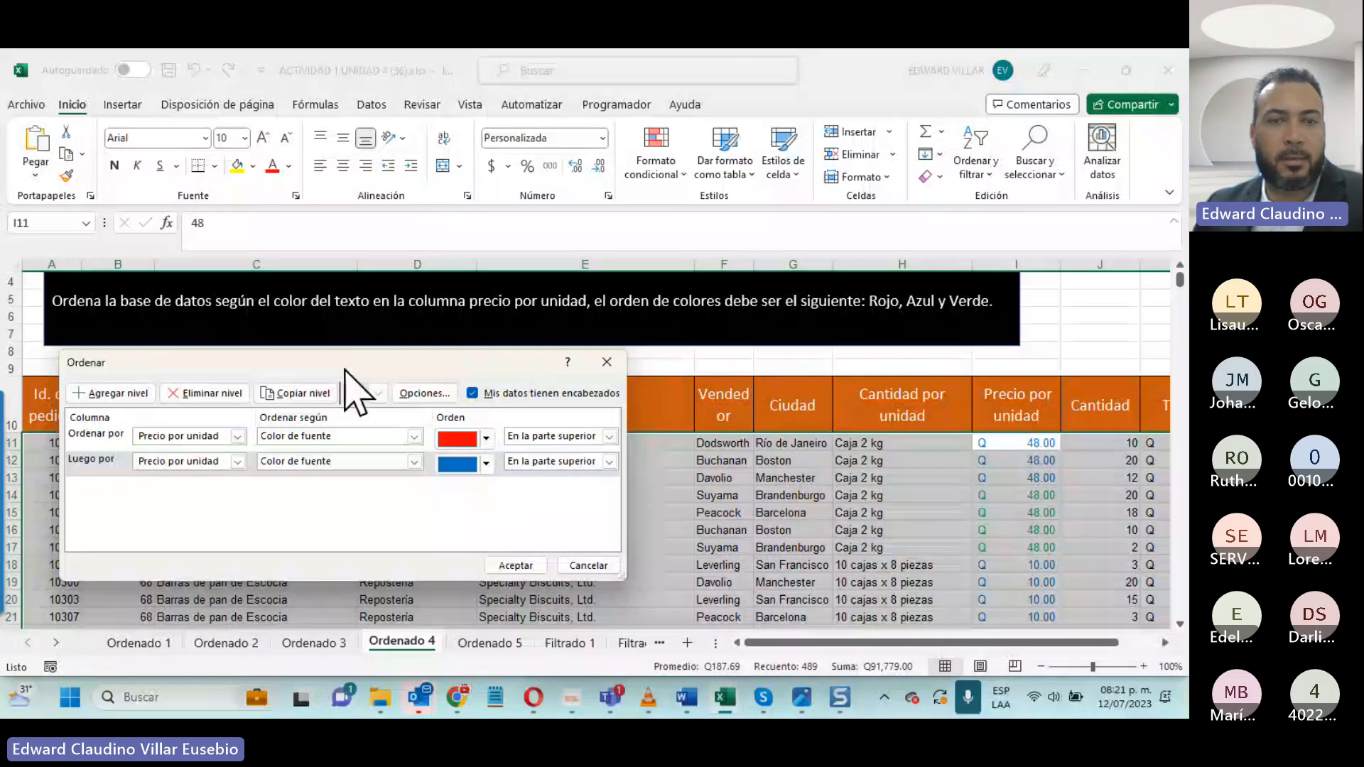
{"action": "left_click", "coordinate": [298, 393]}
{"action": "left_click", "coordinate": [486, 488]}
{"action": "left_click", "coordinate": [454, 517]}
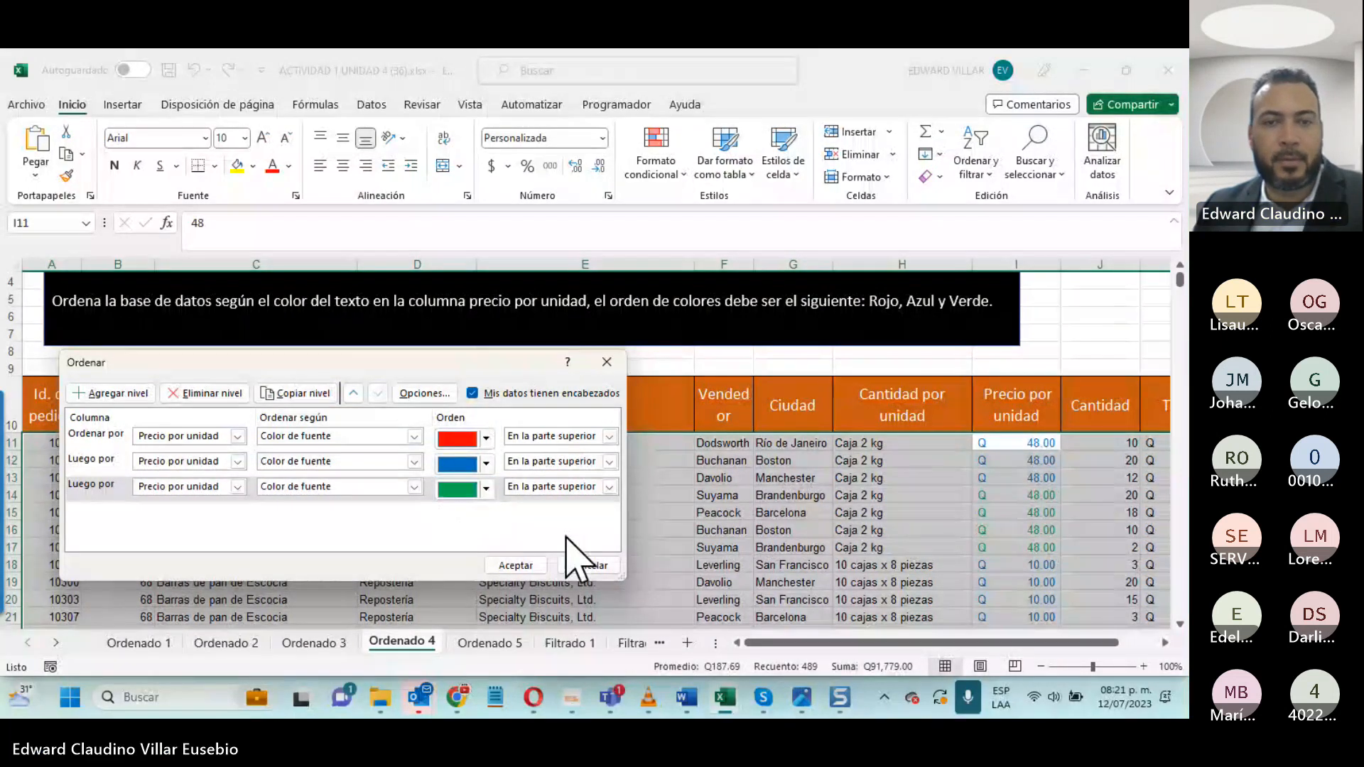
{"action": "left_click", "coordinate": [501, 567]}
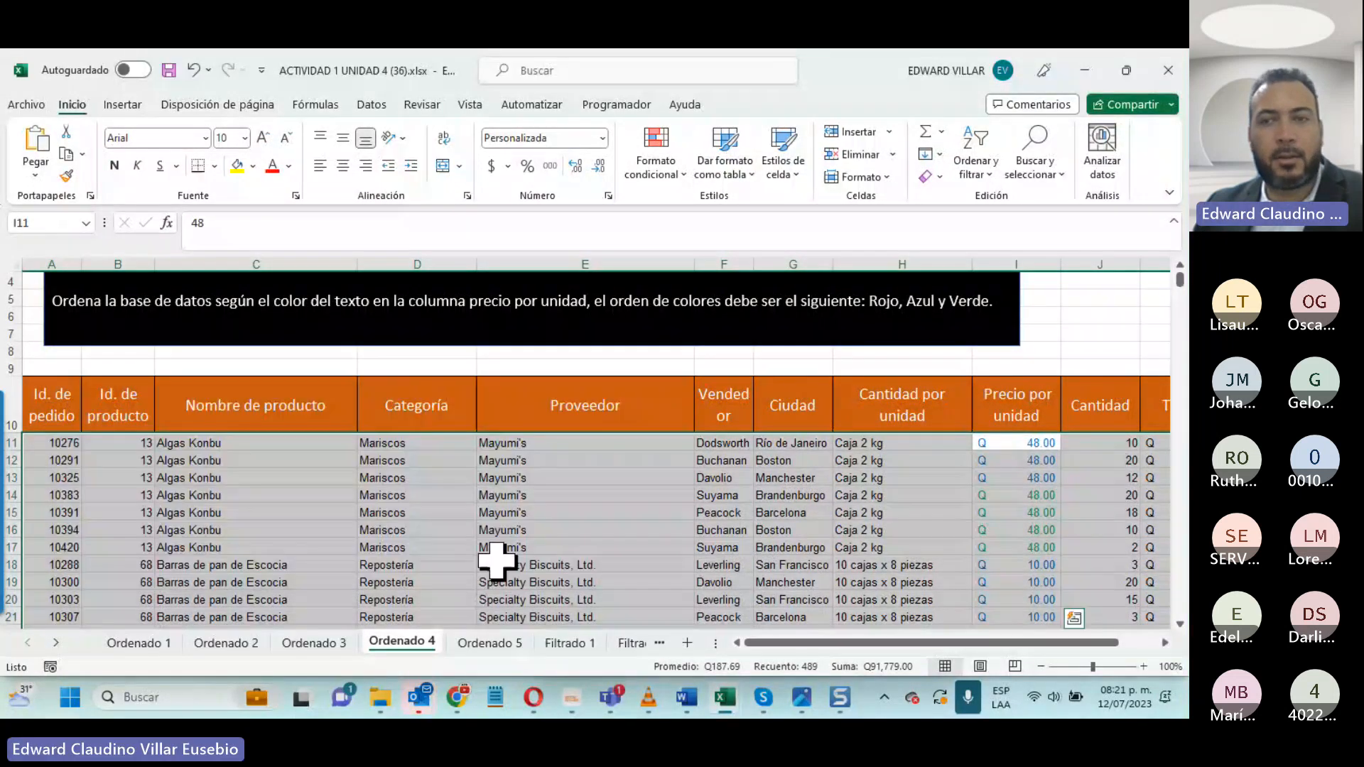
- Examine the font colors in the Precio por unidad column down the sorted Ordenado 4 rows
{"action": "scroll", "coordinate": [993, 548], "scroll_direction": "down", "scroll_amount": 3}
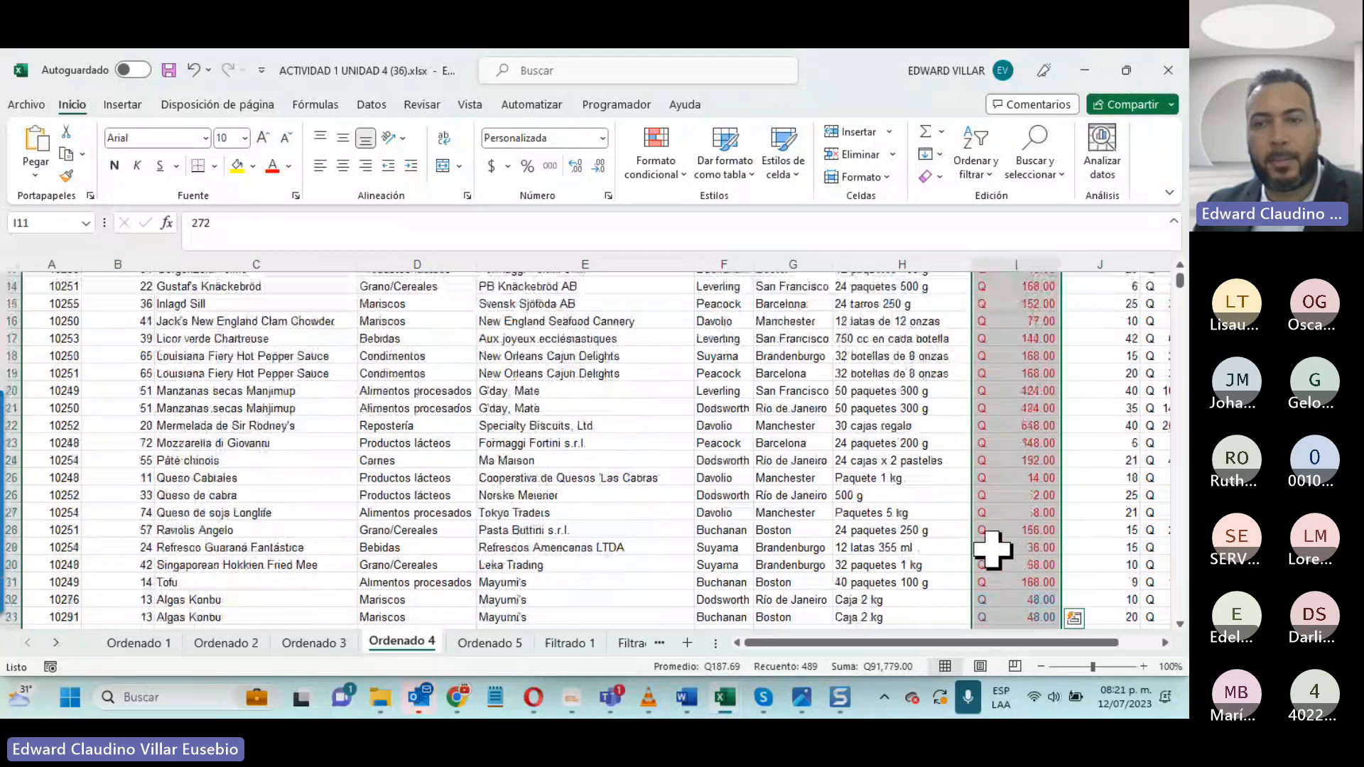
{"action": "scroll", "coordinate": [992, 548], "scroll_direction": "down", "scroll_amount": 5}
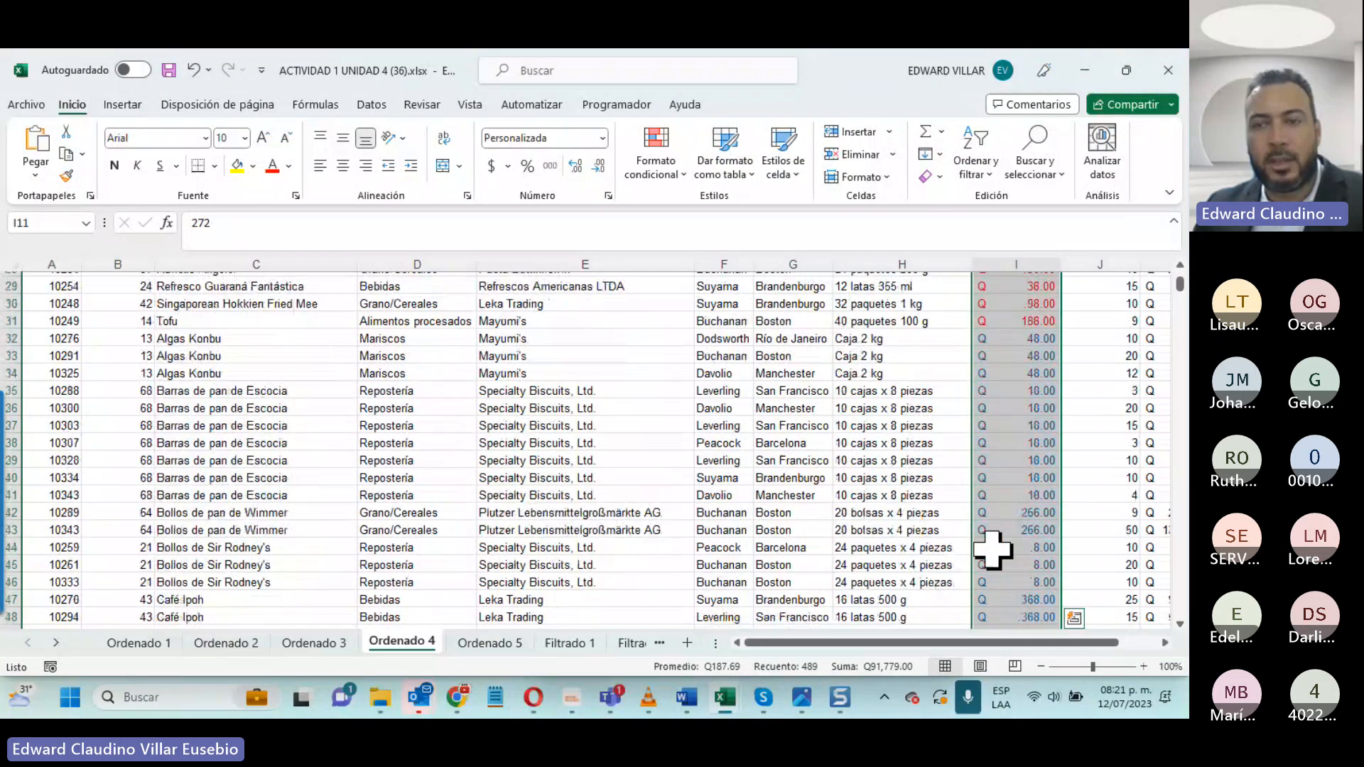
{"action": "scroll", "coordinate": [993, 548], "scroll_direction": "down", "scroll_amount": 5}
{"action": "scroll", "coordinate": [993, 548], "scroll_direction": "down", "scroll_amount": 5}
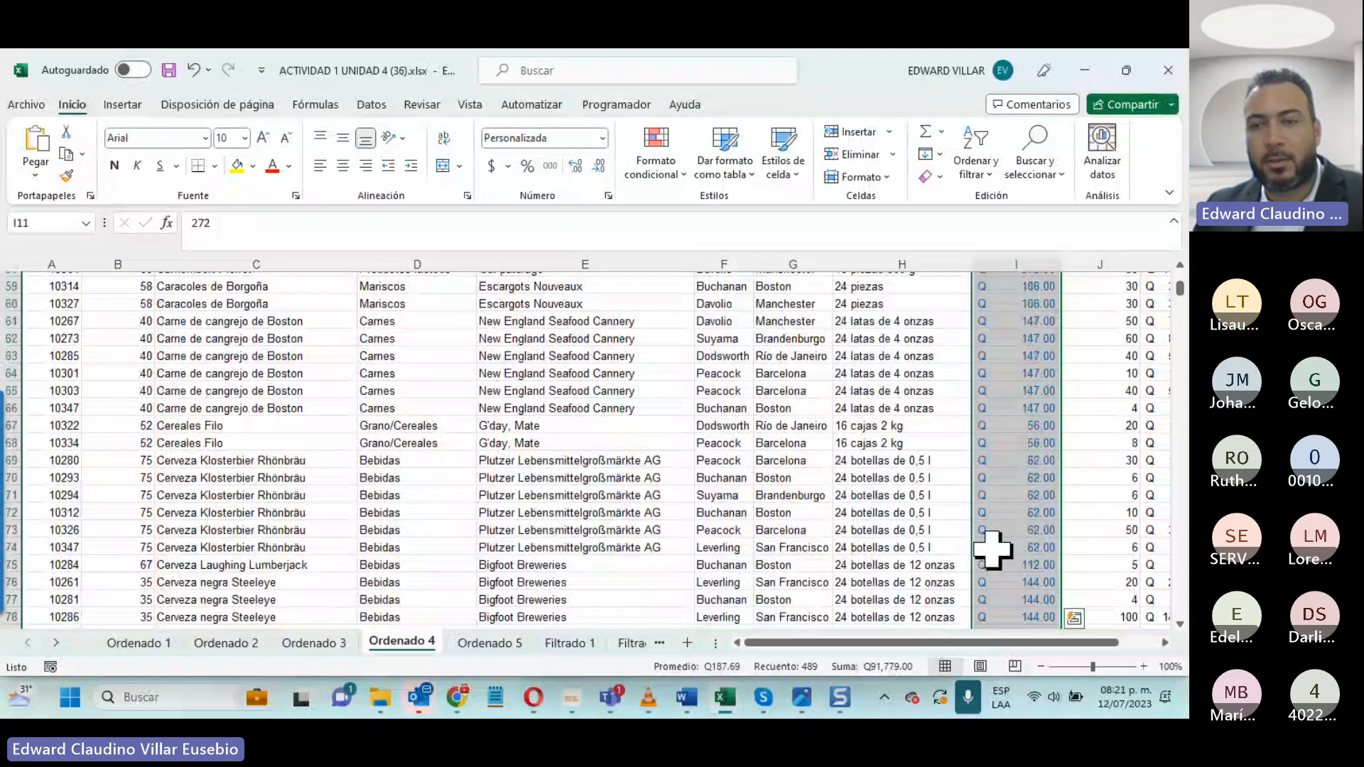
{"action": "scroll", "coordinate": [993, 548], "scroll_direction": "down", "scroll_amount": 5}
{"action": "scroll", "coordinate": [993, 548], "scroll_direction": "down", "scroll_amount": 20}
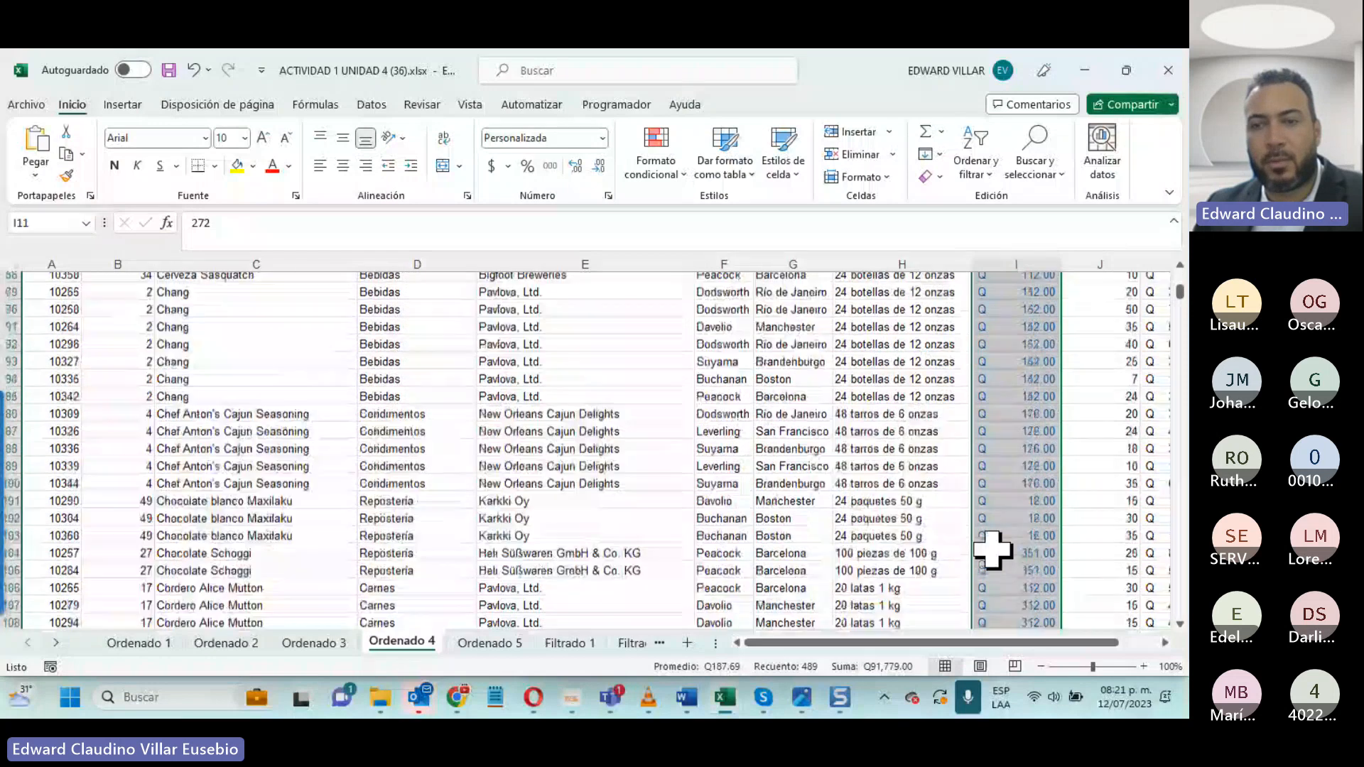
{"action": "scroll", "coordinate": [993, 548], "scroll_direction": "down", "scroll_amount": 20}
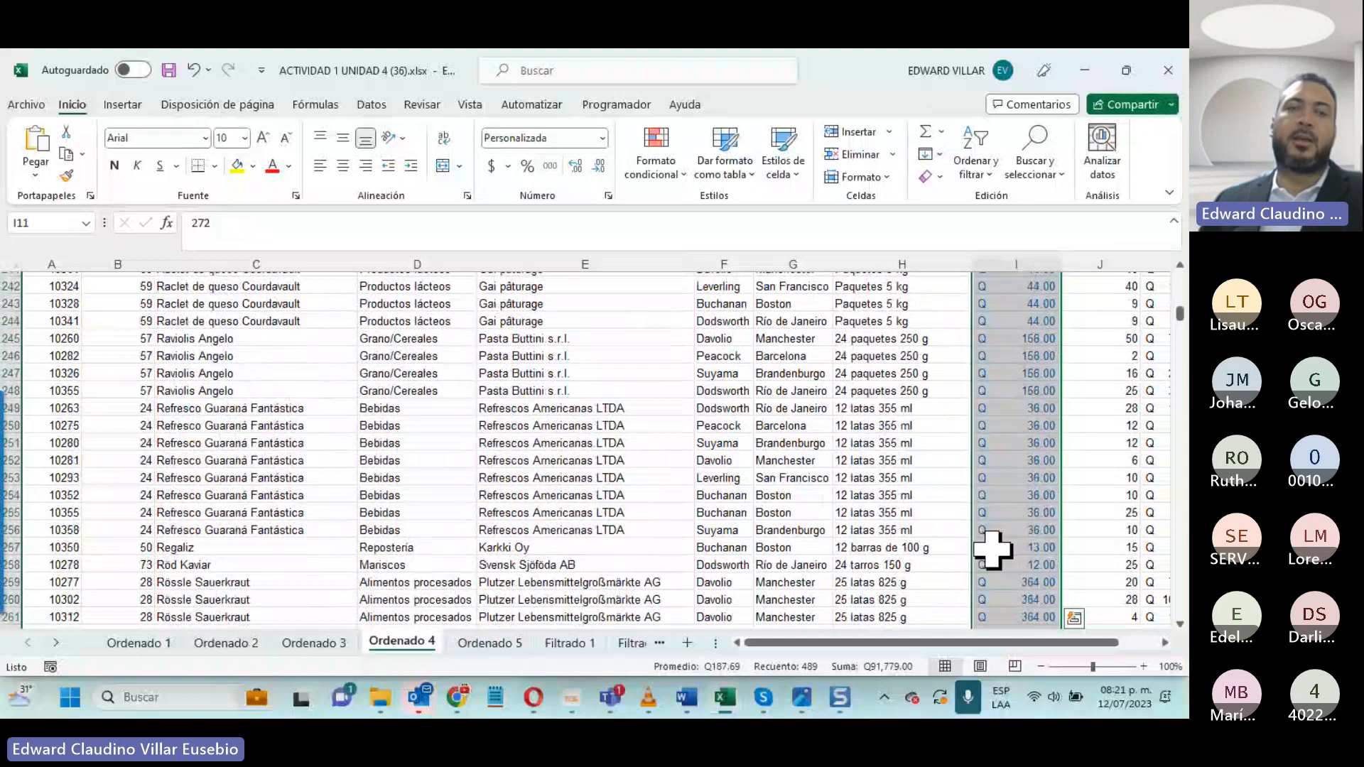
{"action": "scroll", "coordinate": [993, 548], "scroll_direction": "down", "scroll_amount": 20}
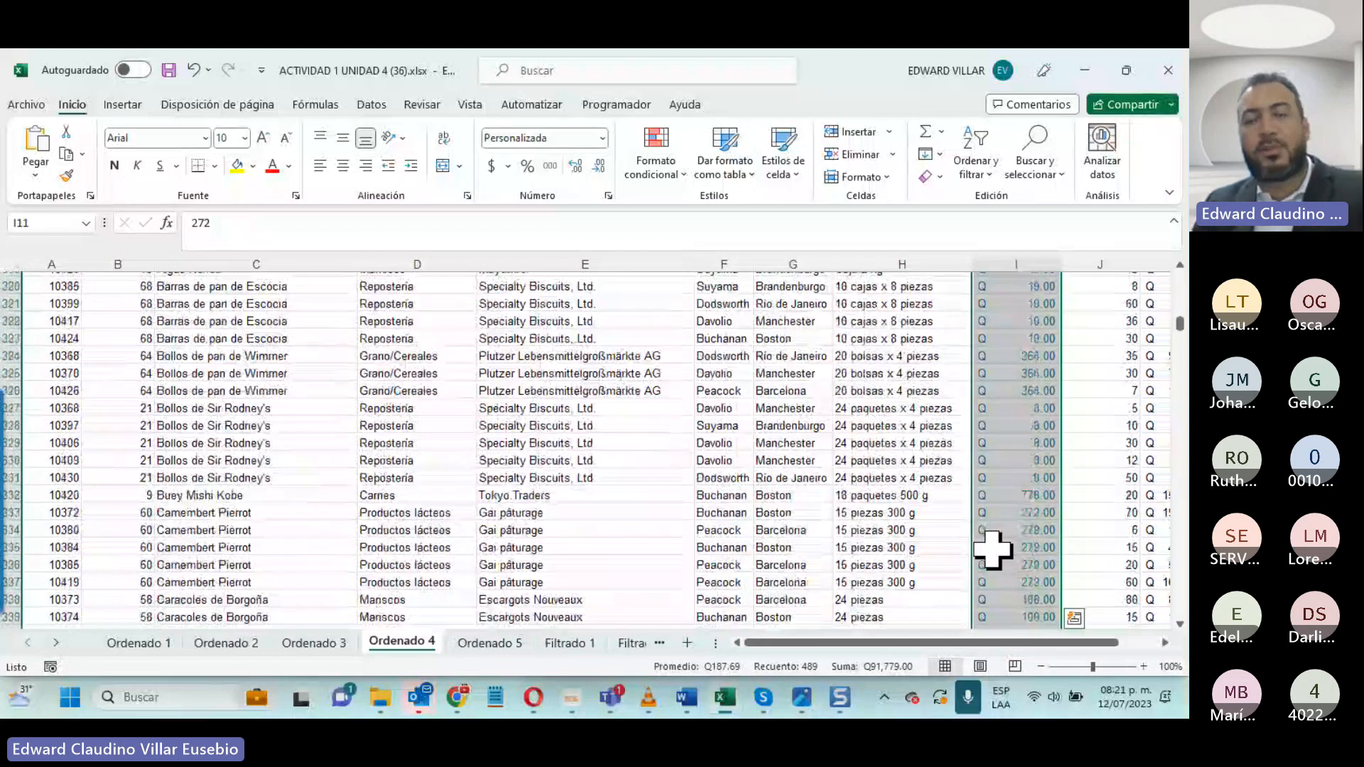
{"action": "scroll", "coordinate": [993, 548], "scroll_direction": "down", "scroll_amount": 4}
{"action": "scroll", "coordinate": [993, 548], "scroll_direction": "up", "scroll_amount": 18}
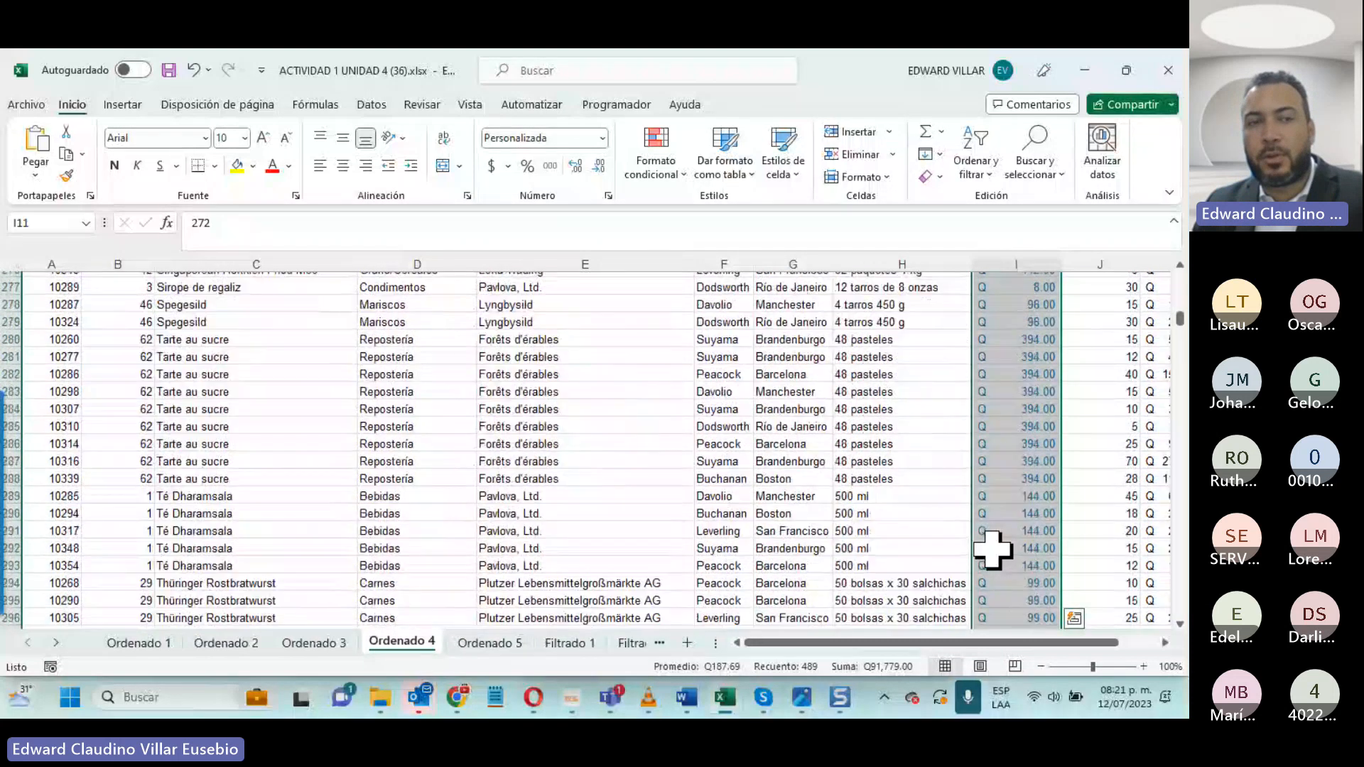
{"action": "scroll", "coordinate": [992, 548], "scroll_direction": "up", "scroll_amount": 6}
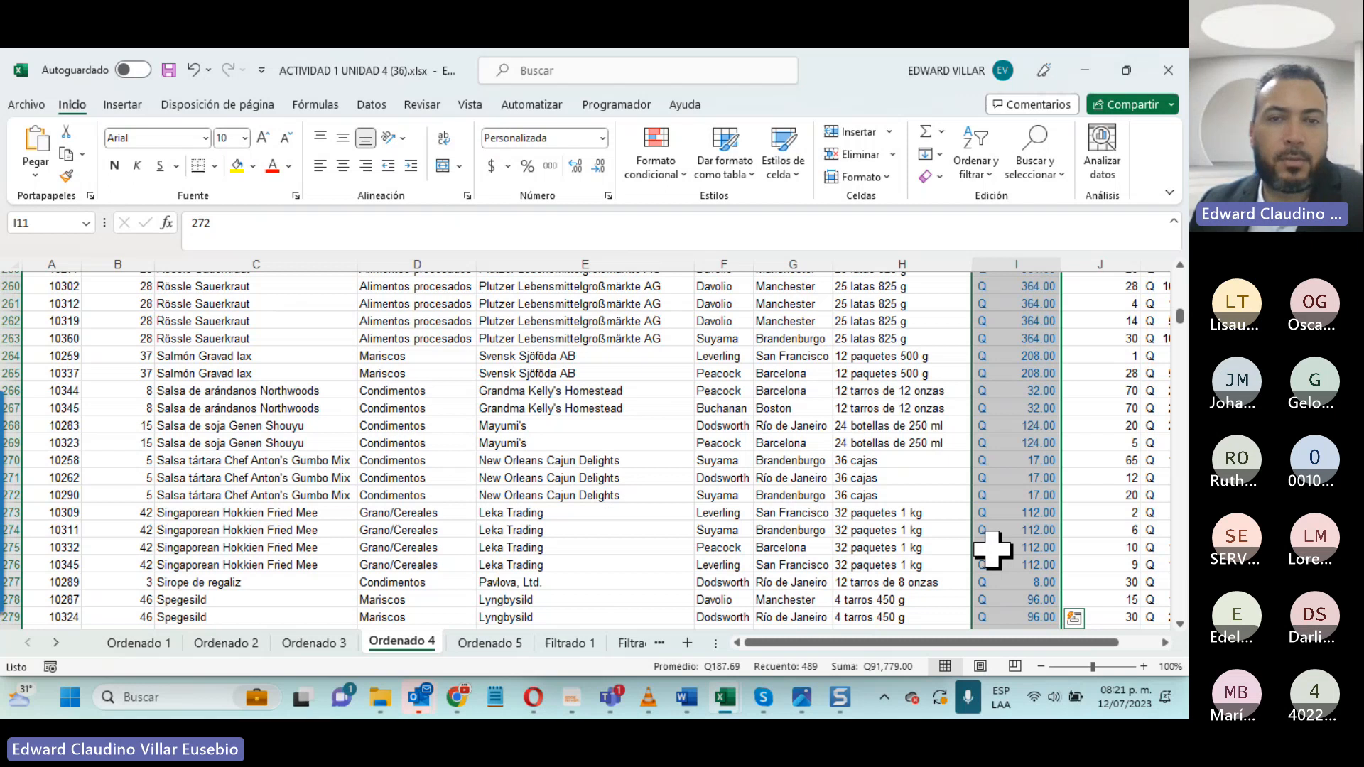
- Go to the Filtrado 1 sheet and turn on filtering for the header row 10
{"action": "left_click", "coordinate": [565, 627]}
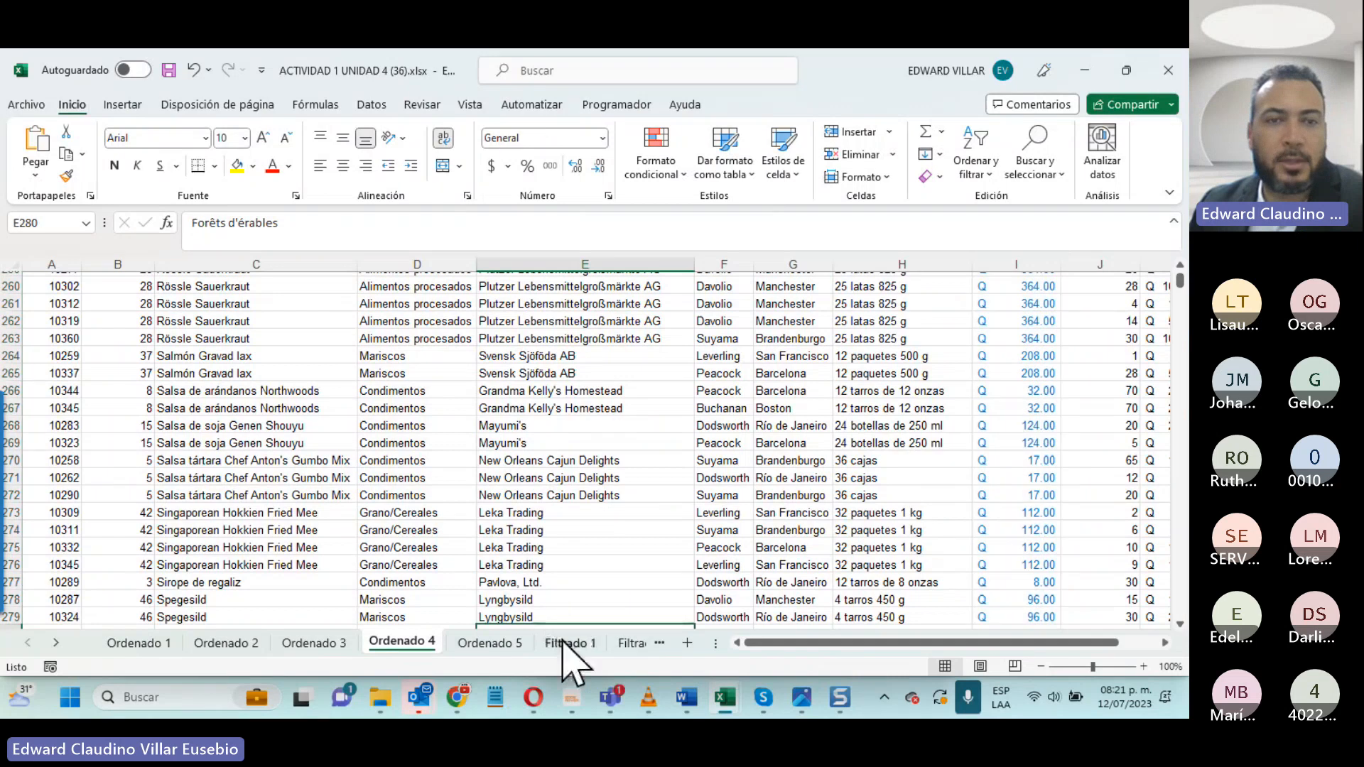
{"action": "left_click", "coordinate": [567, 643]}
{"action": "scroll", "coordinate": [114, 353], "scroll_direction": "up", "scroll_amount": 2}
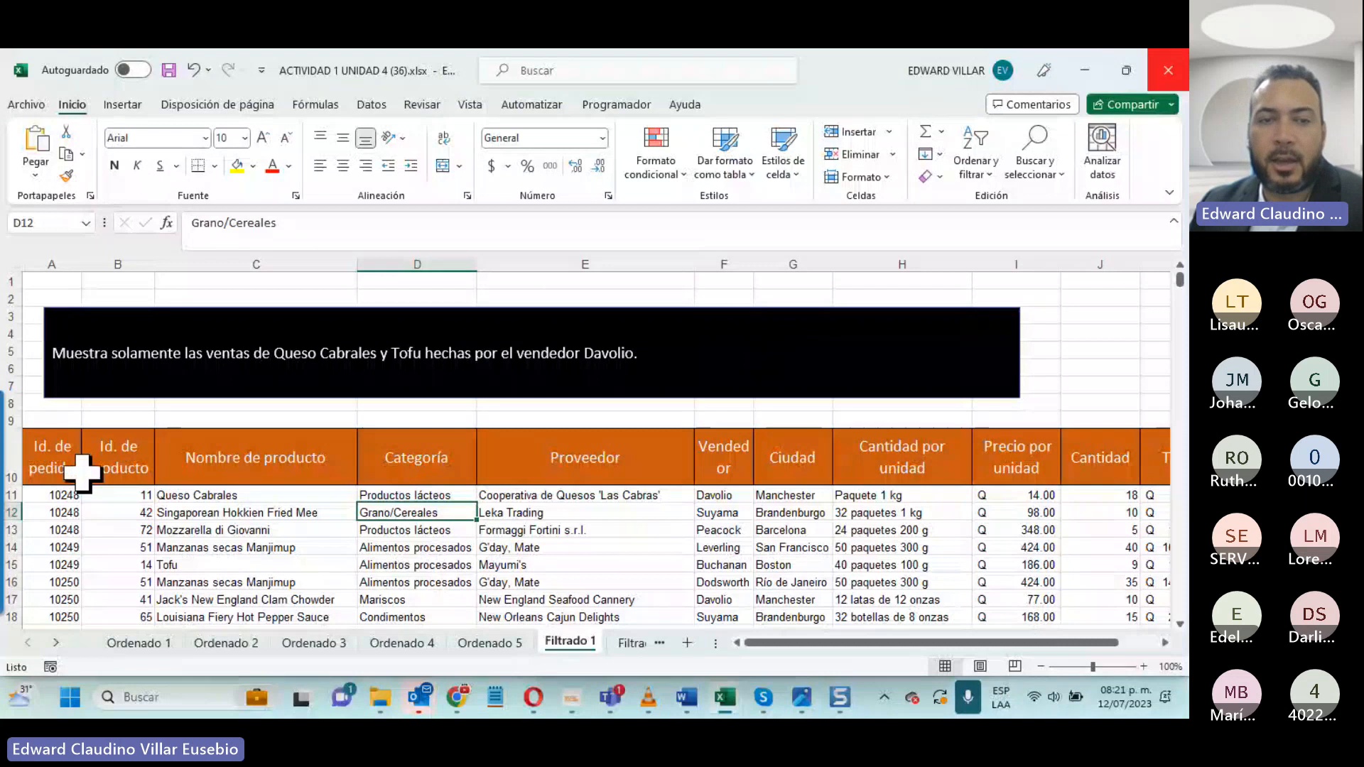
{"action": "left_click", "coordinate": [9, 456]}
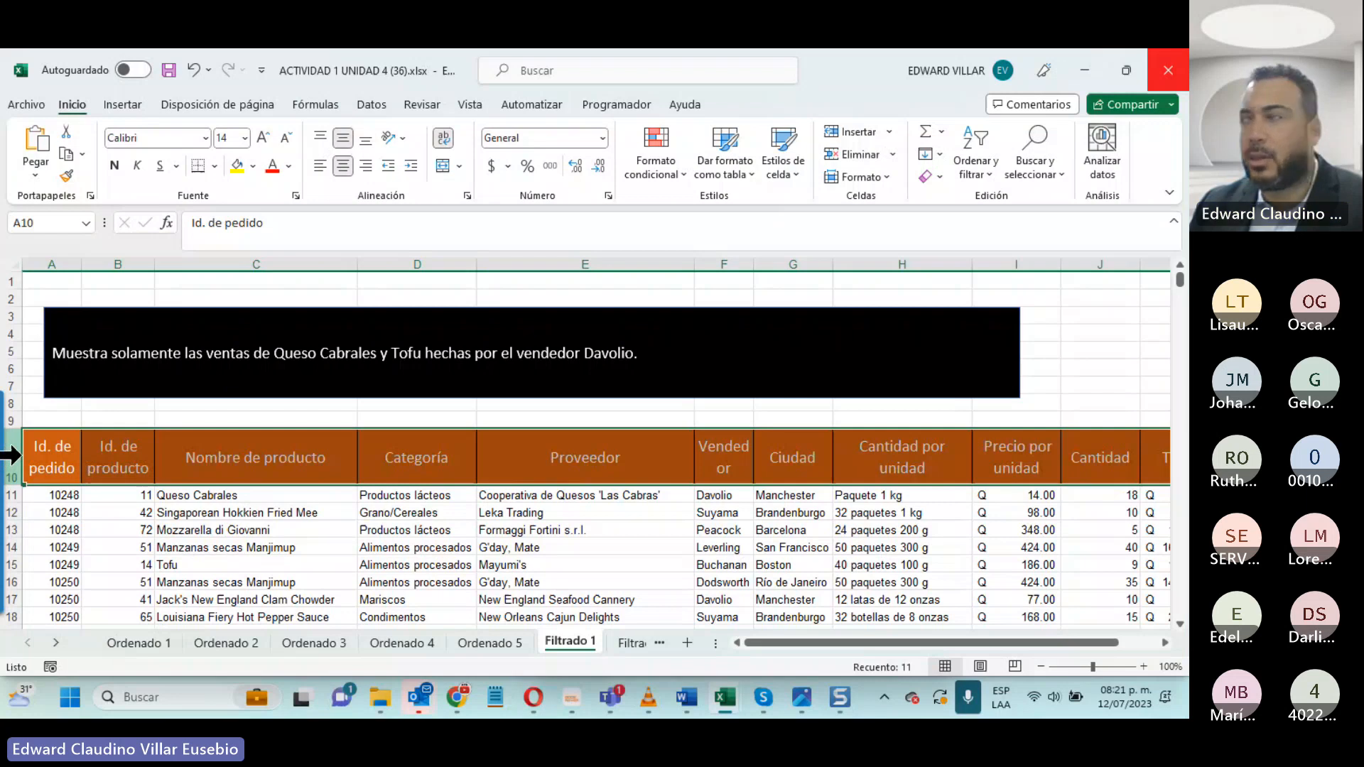
{"action": "left_click", "coordinate": [976, 153]}
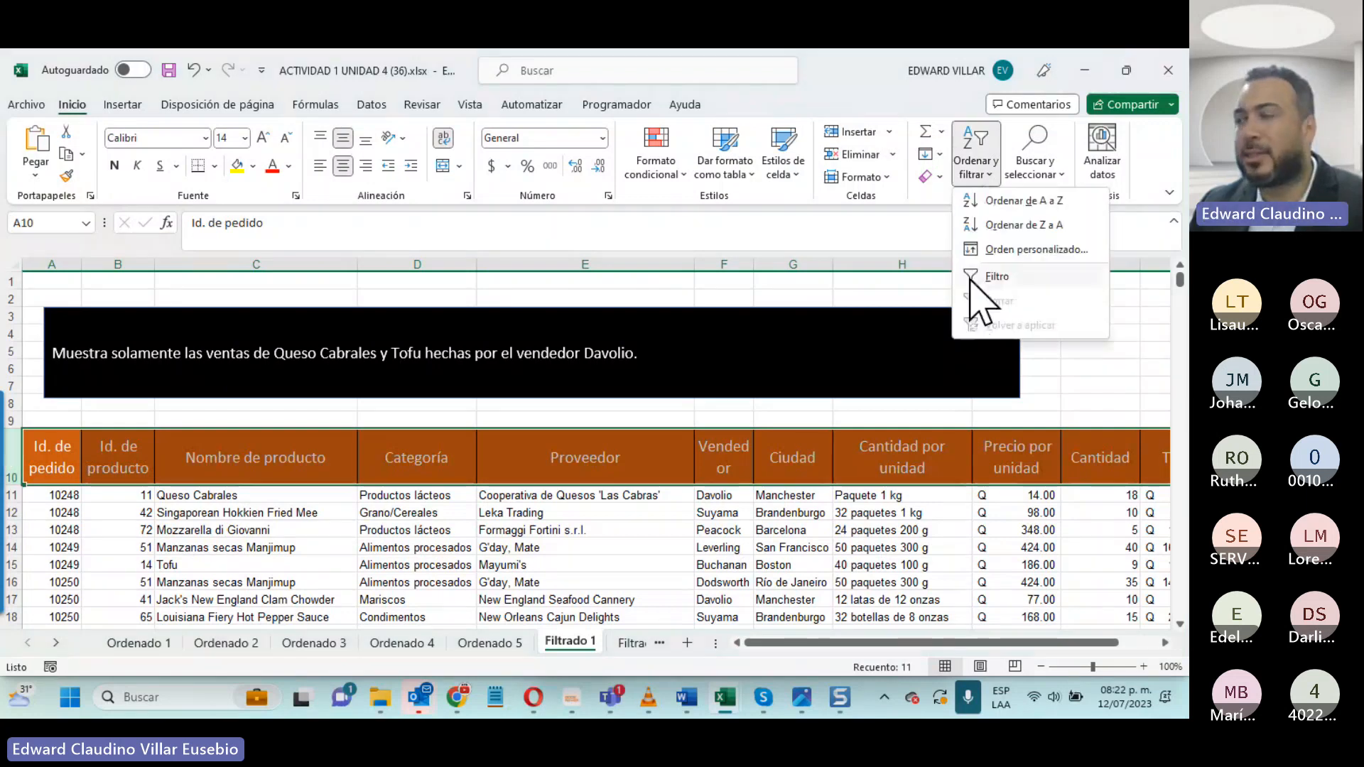
{"action": "left_click", "coordinate": [970, 280]}
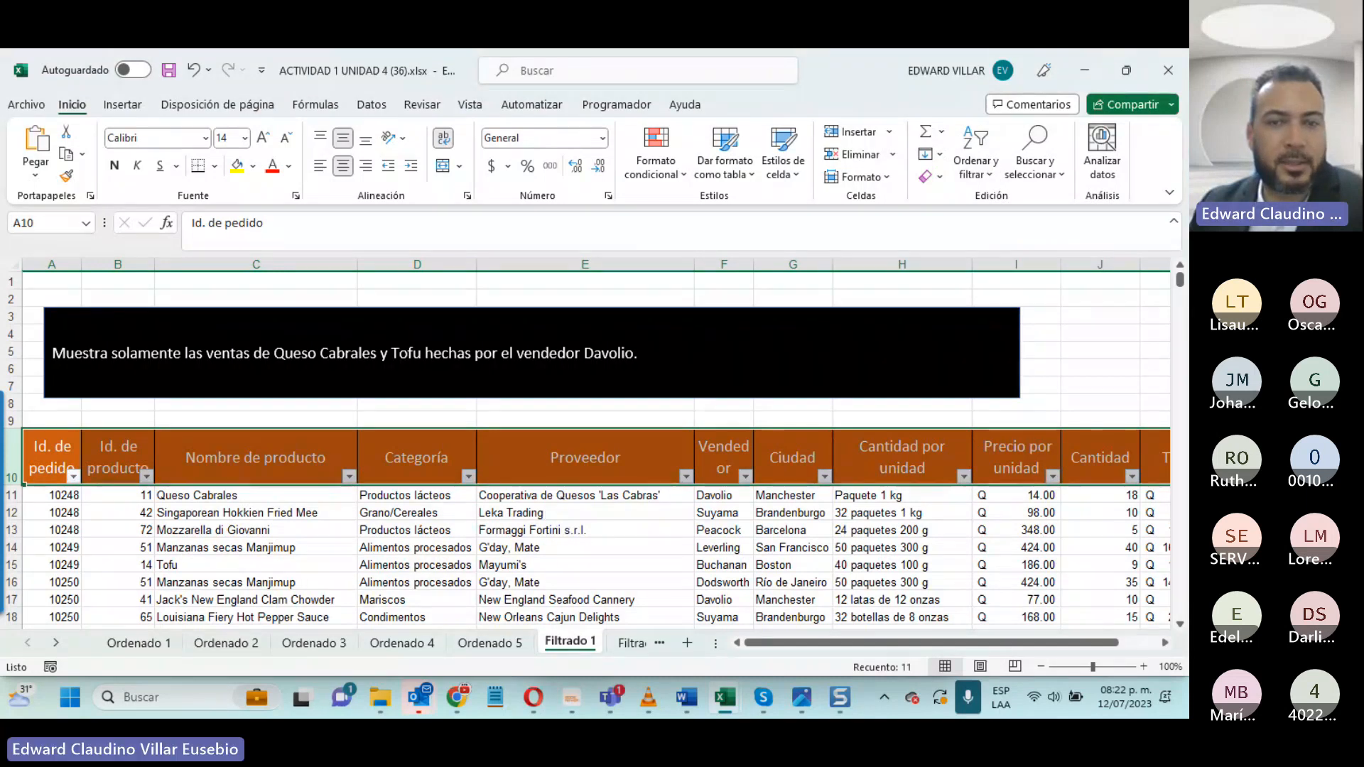
- Filter the Nombre de producto column to show only Queso Cabrales and Tofu
{"action": "left_click", "coordinate": [229, 545]}
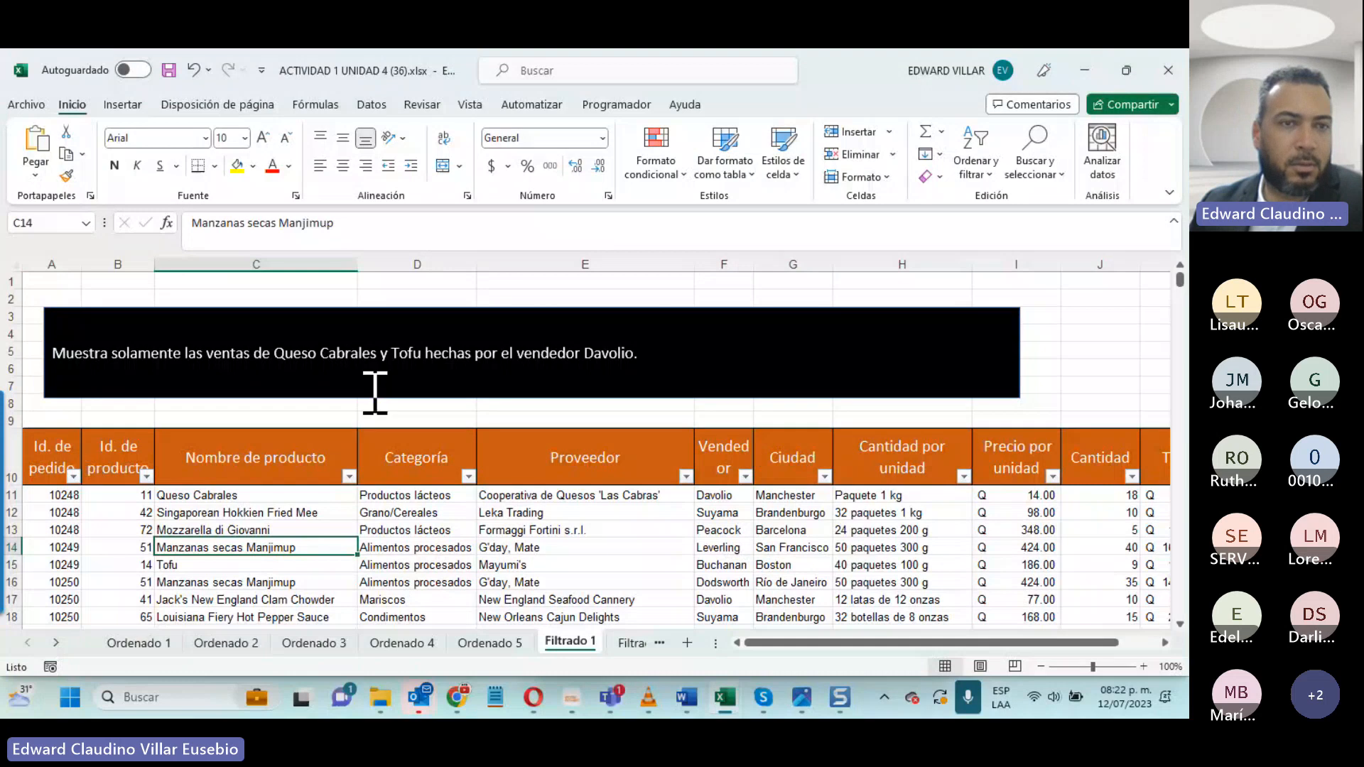
{"action": "left_click", "coordinate": [351, 478]}
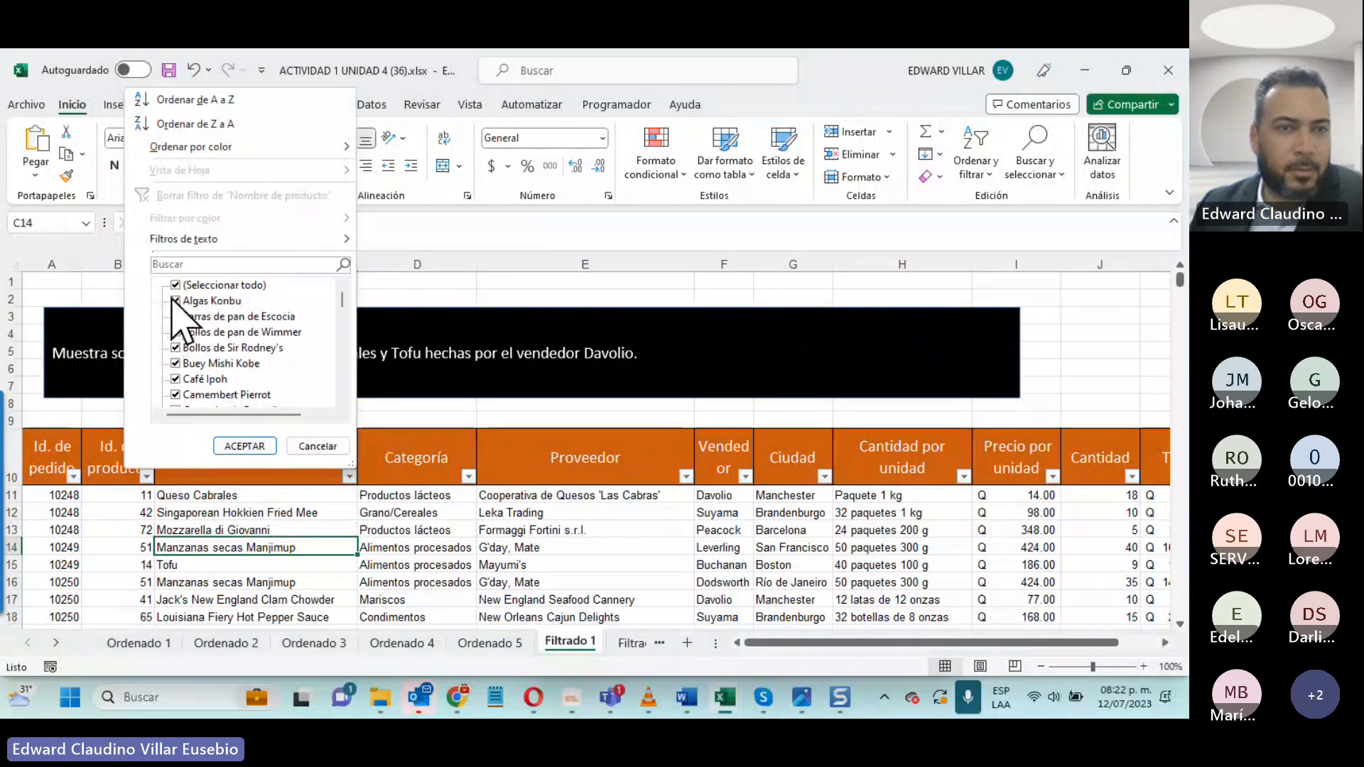
{"action": "left_click", "coordinate": [175, 285]}
{"action": "scroll", "coordinate": [245, 391], "scroll_direction": "down", "scroll_amount": 10}
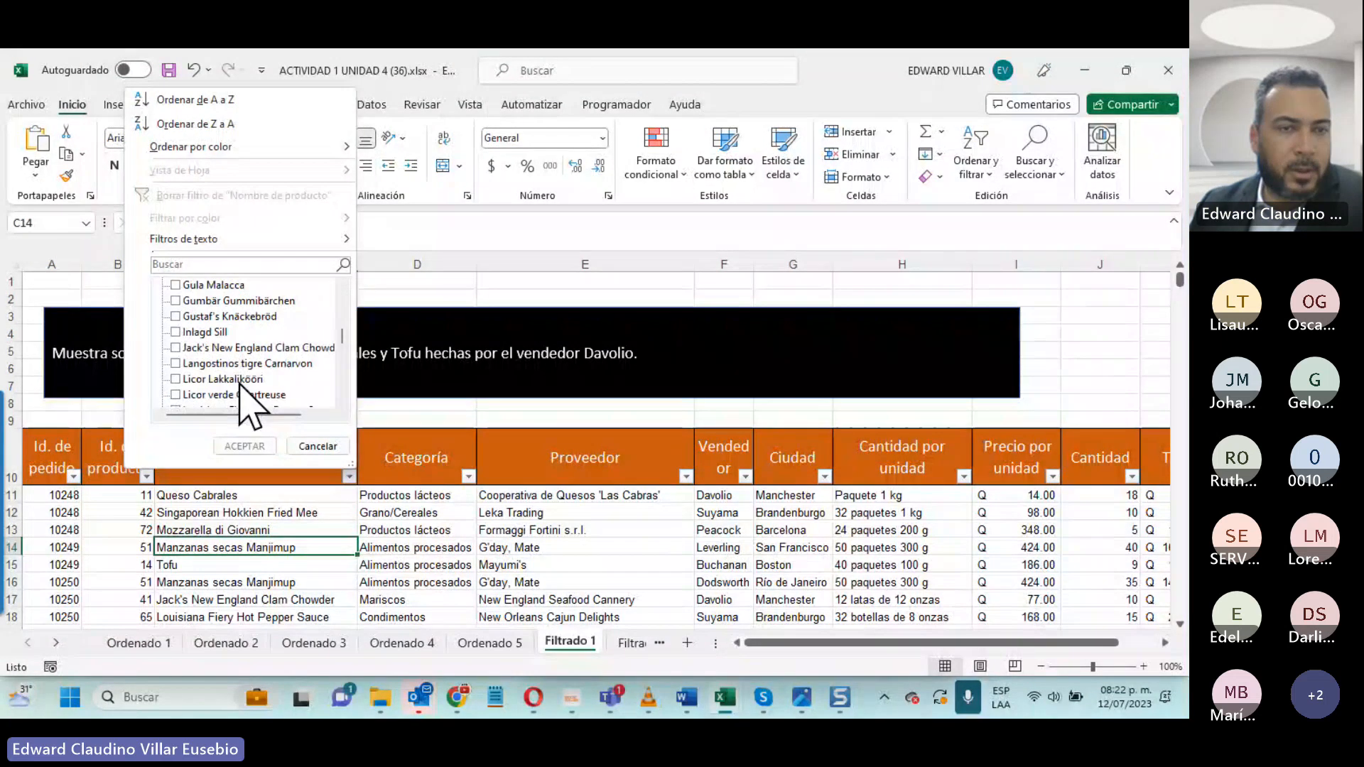
{"action": "scroll", "coordinate": [241, 389], "scroll_direction": "down", "scroll_amount": 8}
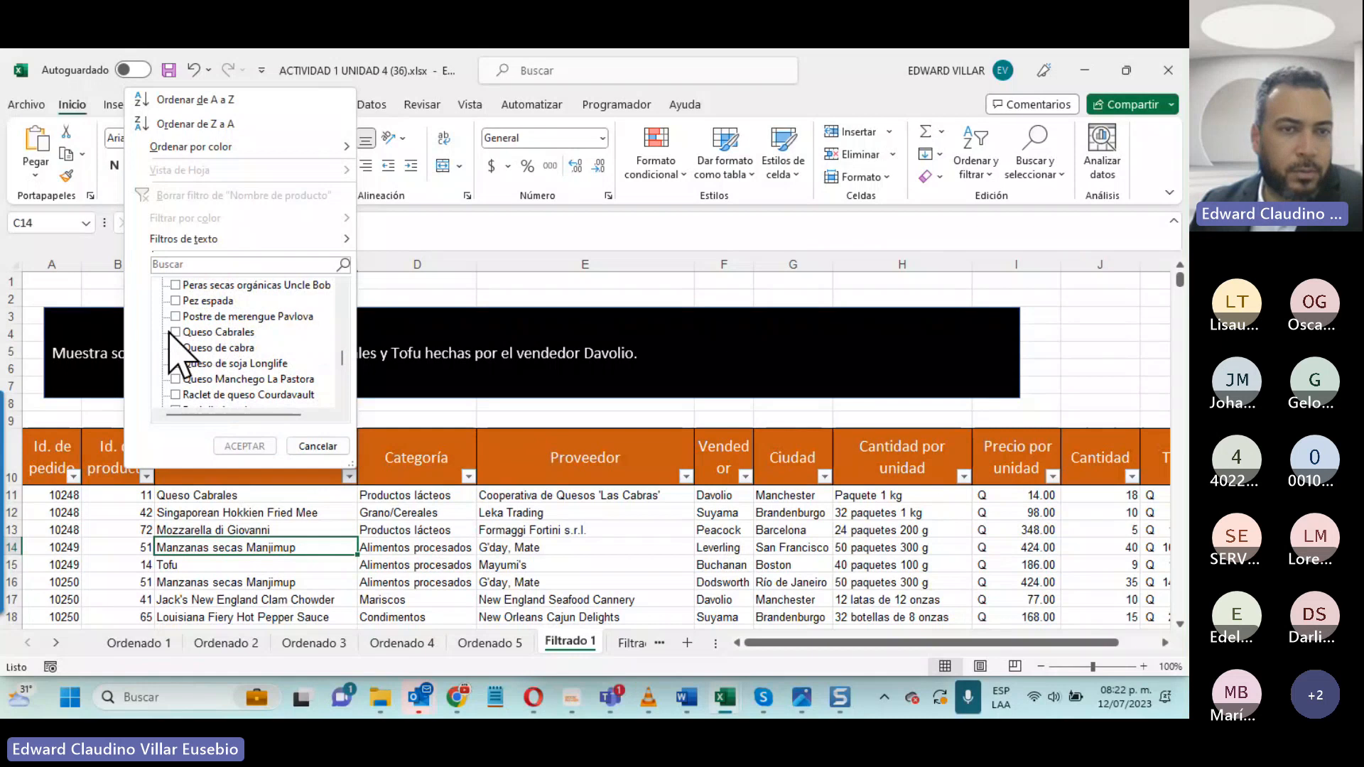
{"action": "left_click", "coordinate": [176, 333]}
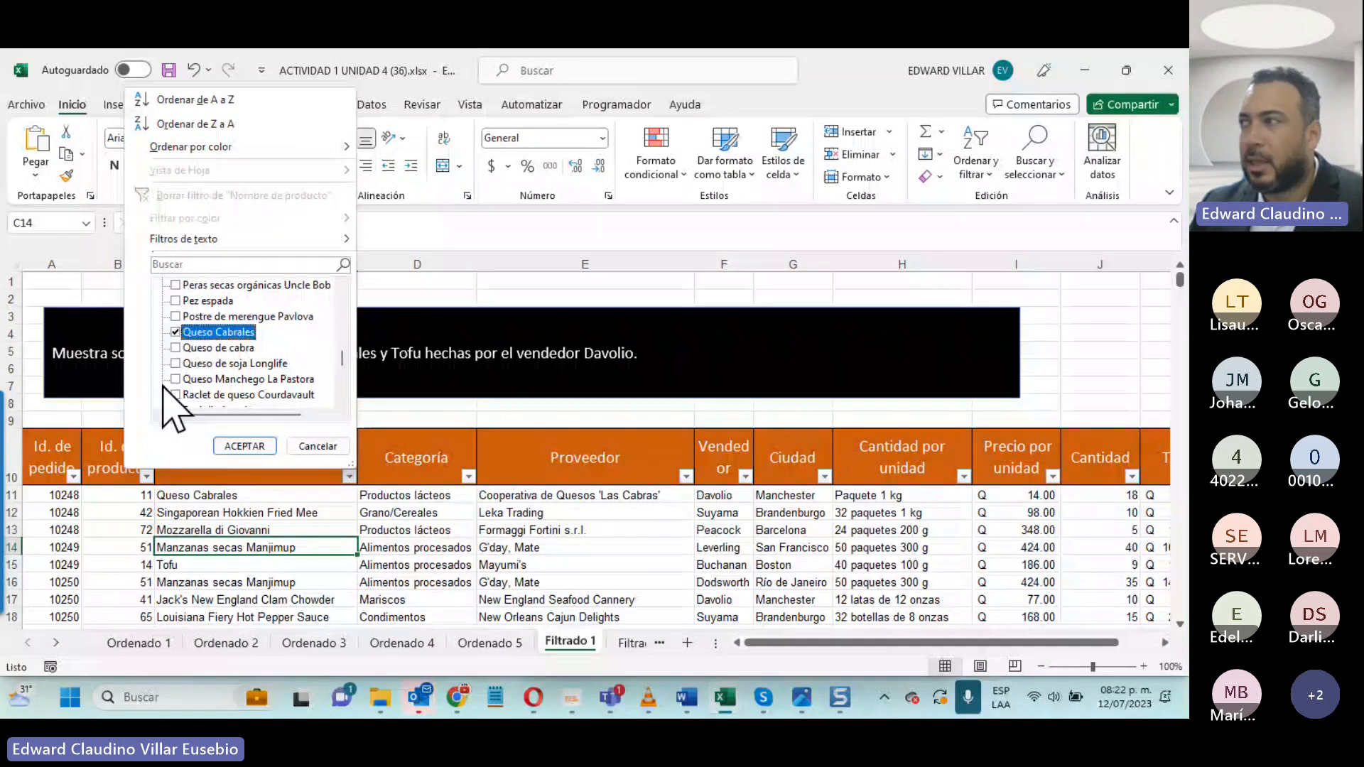
{"action": "scroll", "coordinate": [170, 388], "scroll_direction": "down", "scroll_amount": 4}
{"action": "scroll", "coordinate": [180, 389], "scroll_direction": "down", "scroll_amount": 2}
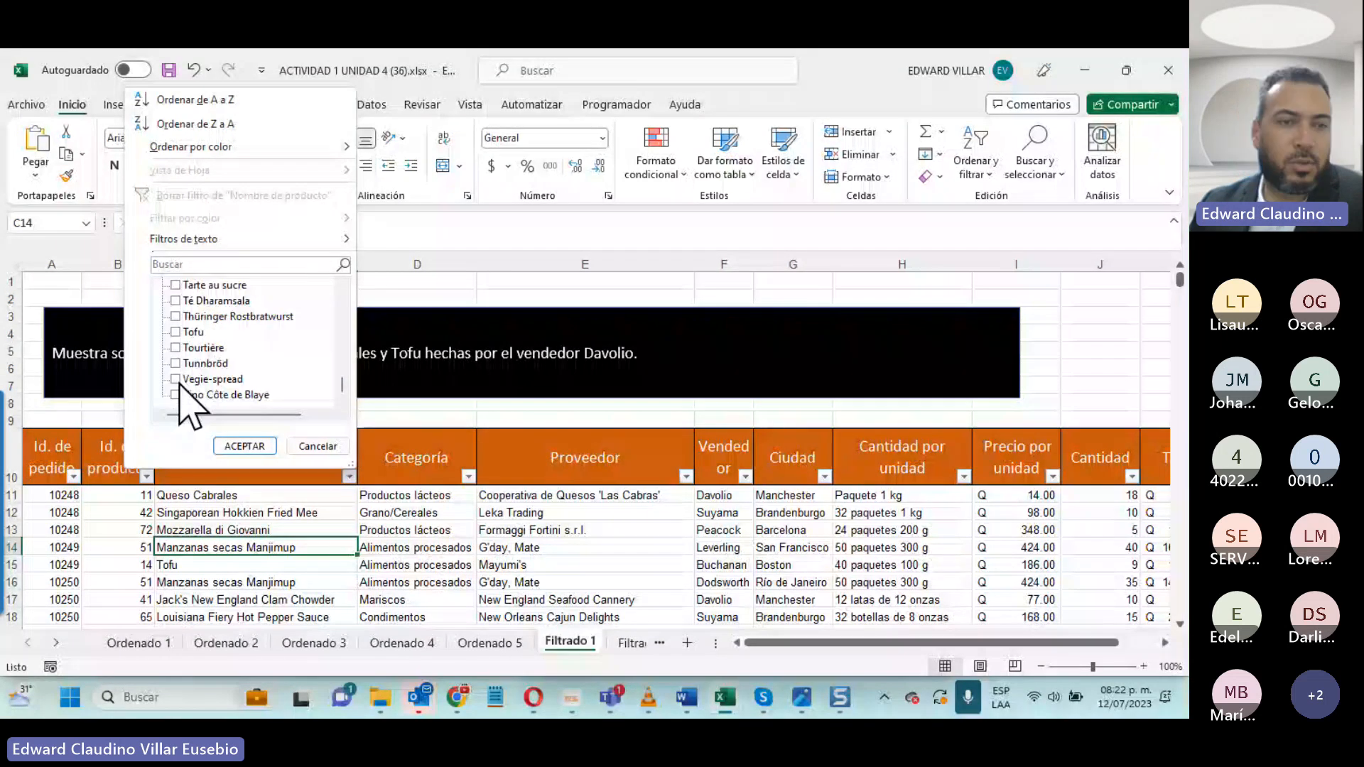
{"action": "left_click", "coordinate": [175, 331]}
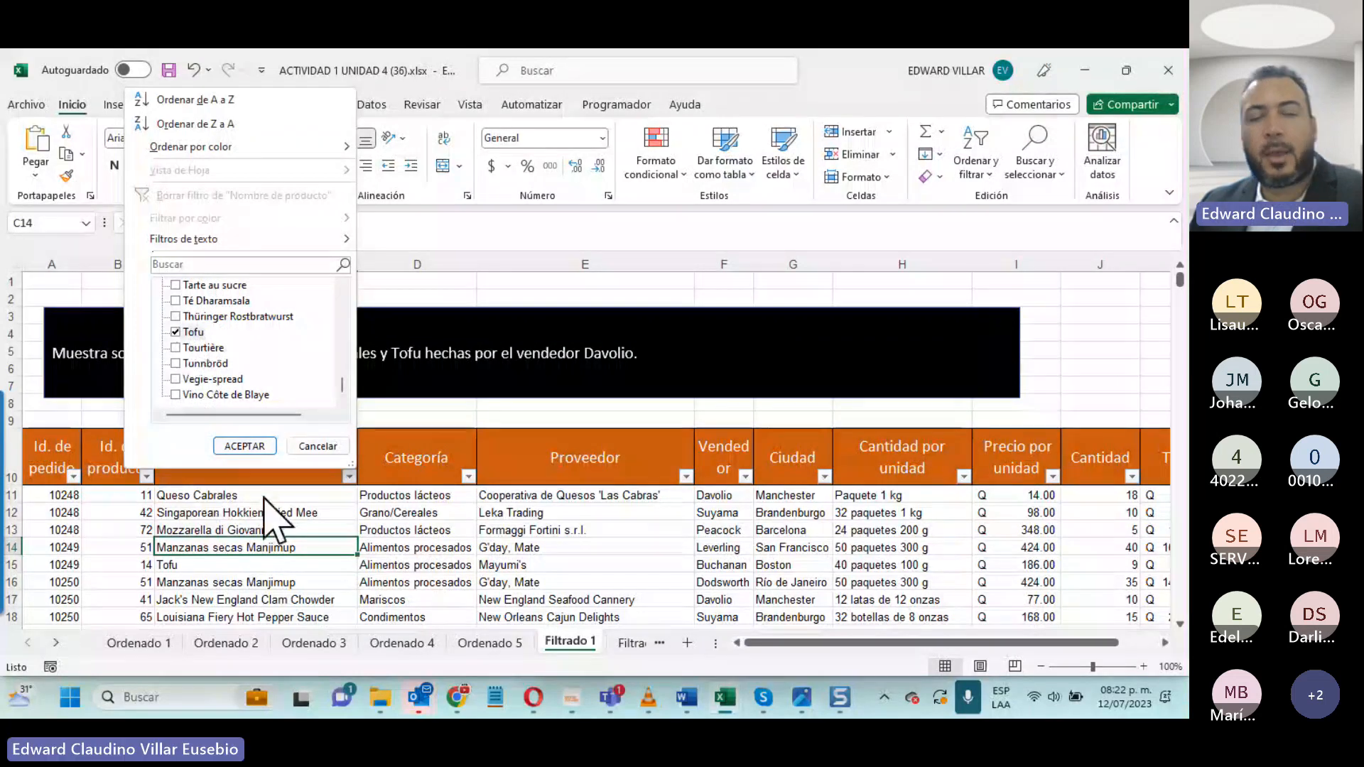
{"action": "left_click", "coordinate": [244, 446]}
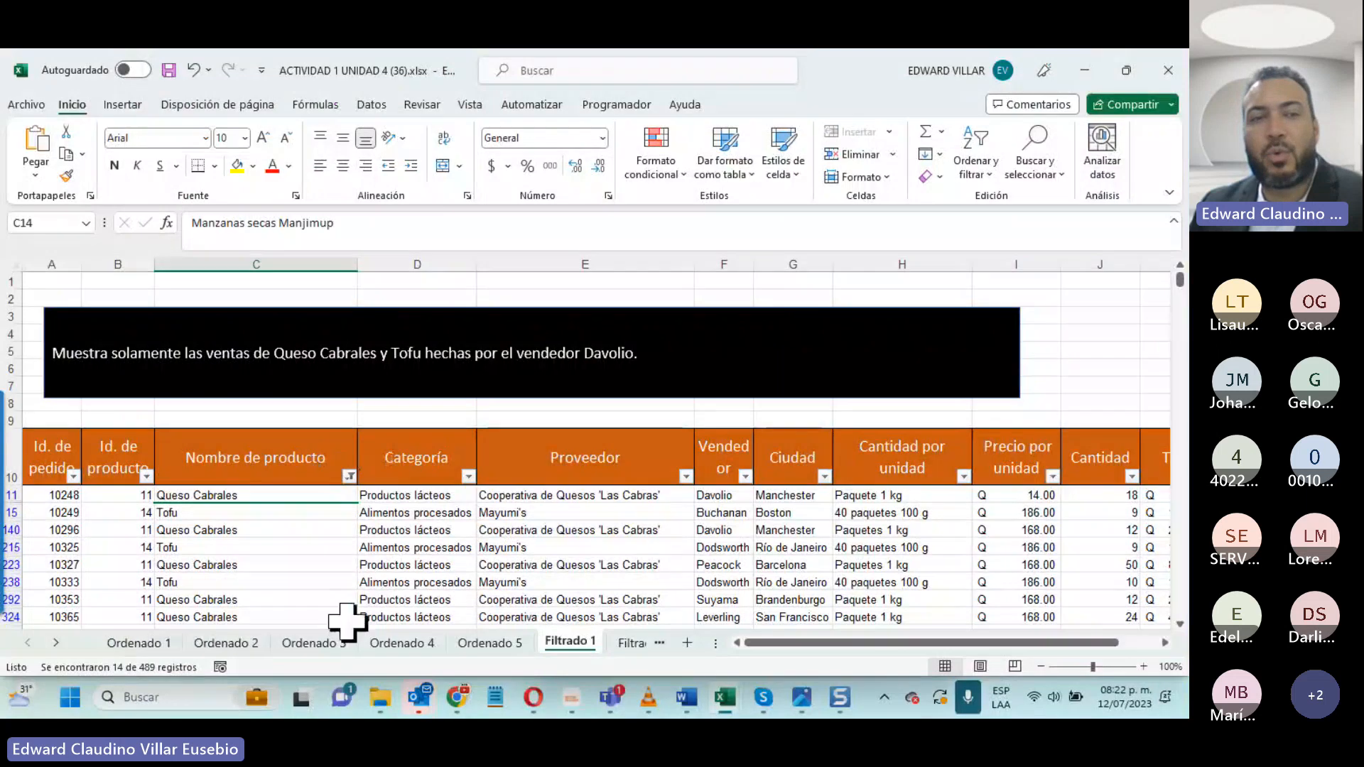
- Review the filtered product rows and filter the Vendedor column to only the seller named in the sheet's instruction
{"action": "scroll", "coordinate": [347, 620], "scroll_direction": "down", "scroll_amount": 3}
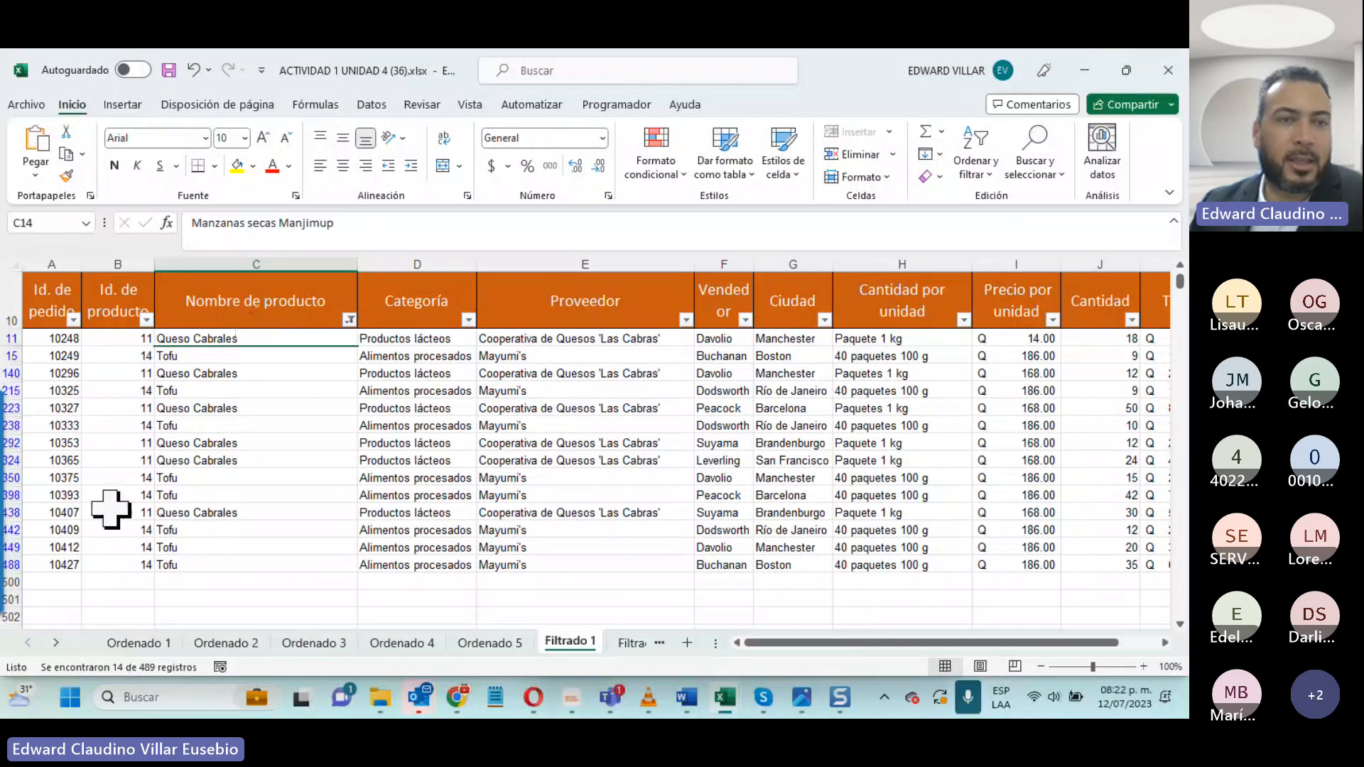
{"action": "scroll", "coordinate": [378, 566], "scroll_direction": "up", "scroll_amount": 3}
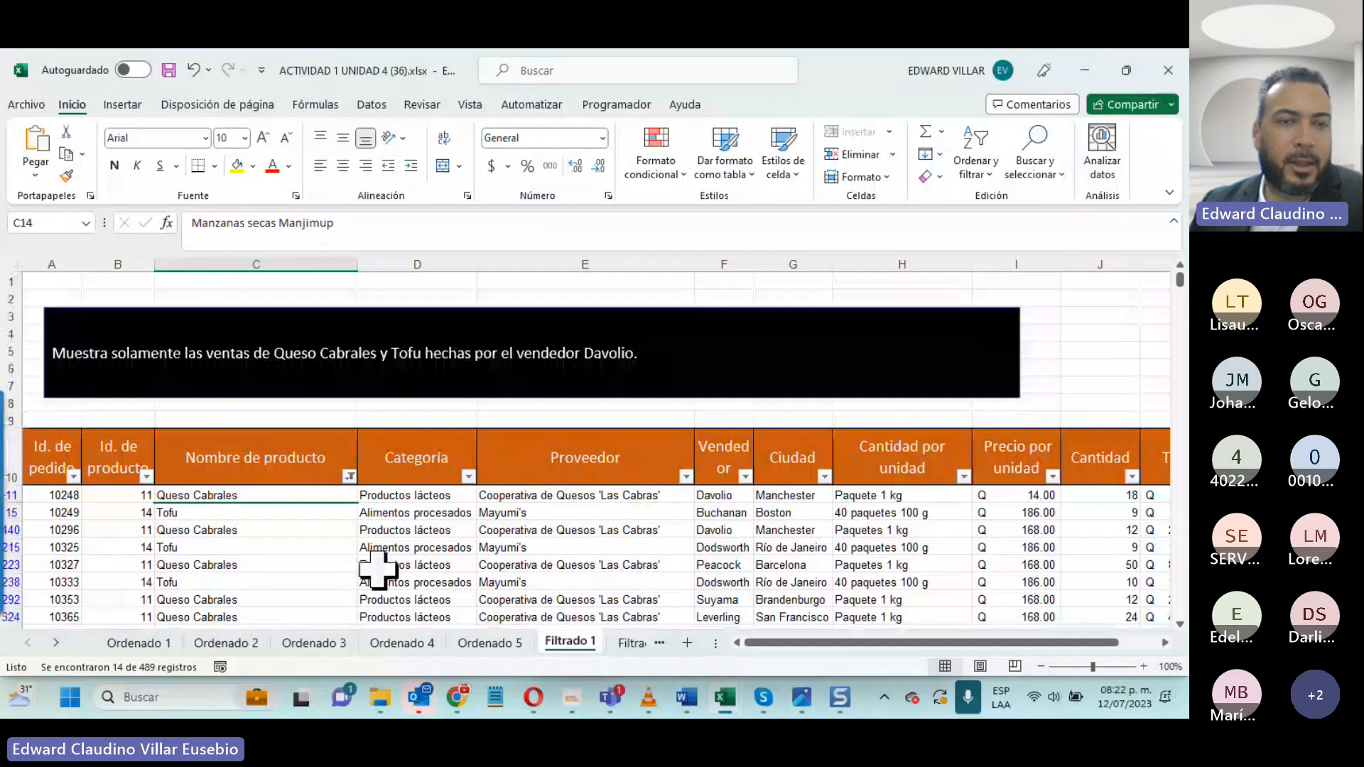
{"action": "scroll", "coordinate": [385, 569], "scroll_direction": "down", "scroll_amount": 3}
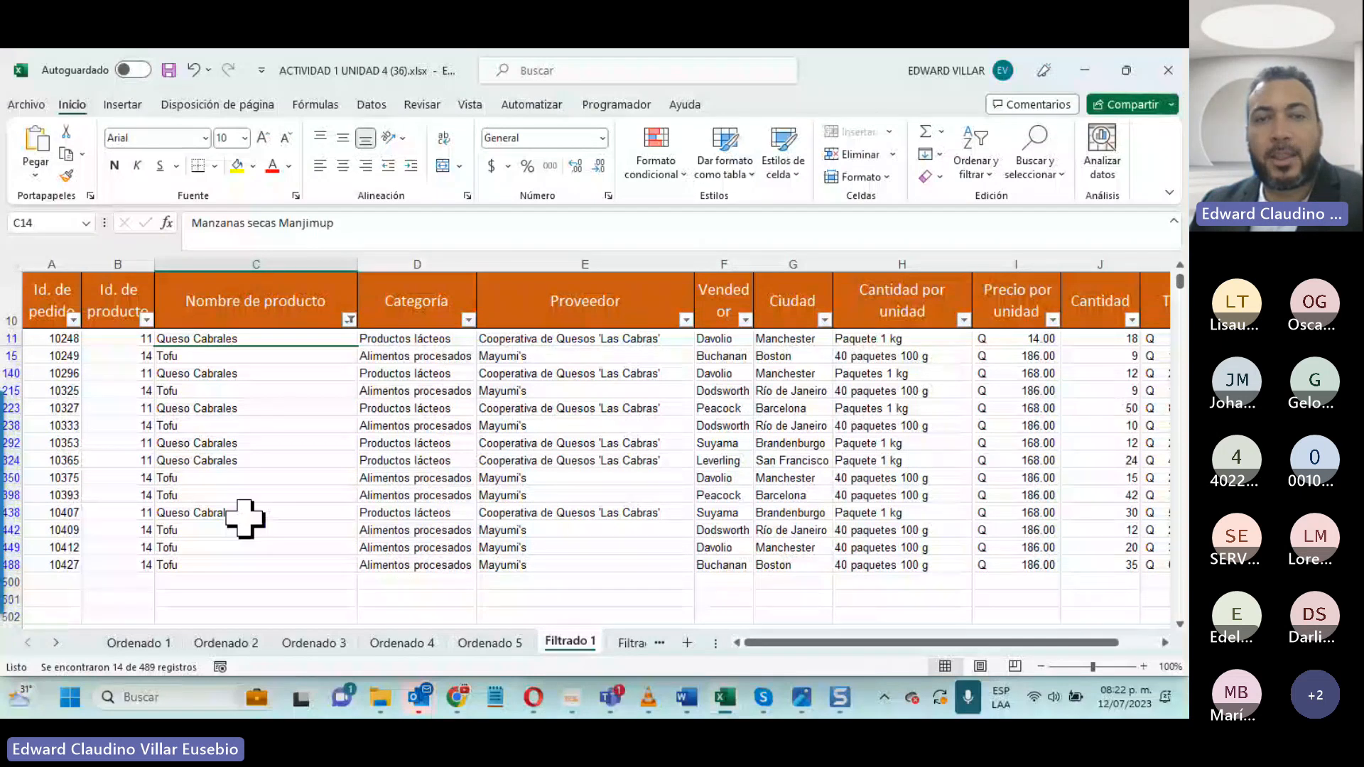
{"action": "scroll", "coordinate": [245, 519], "scroll_direction": "up", "scroll_amount": 1}
{"action": "scroll", "coordinate": [244, 519], "scroll_direction": "up", "scroll_amount": 1}
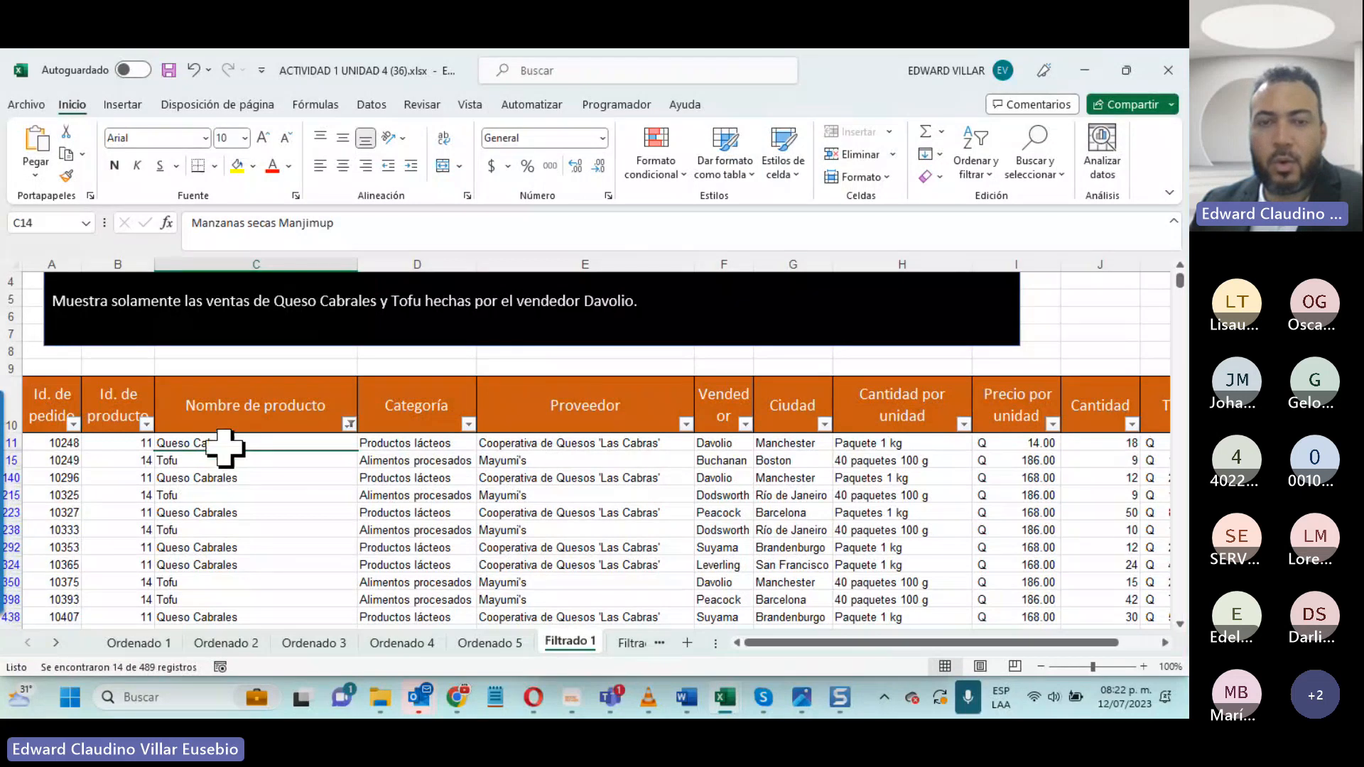
{"action": "scroll", "coordinate": [772, 449], "scroll_direction": "down", "scroll_amount": 1}
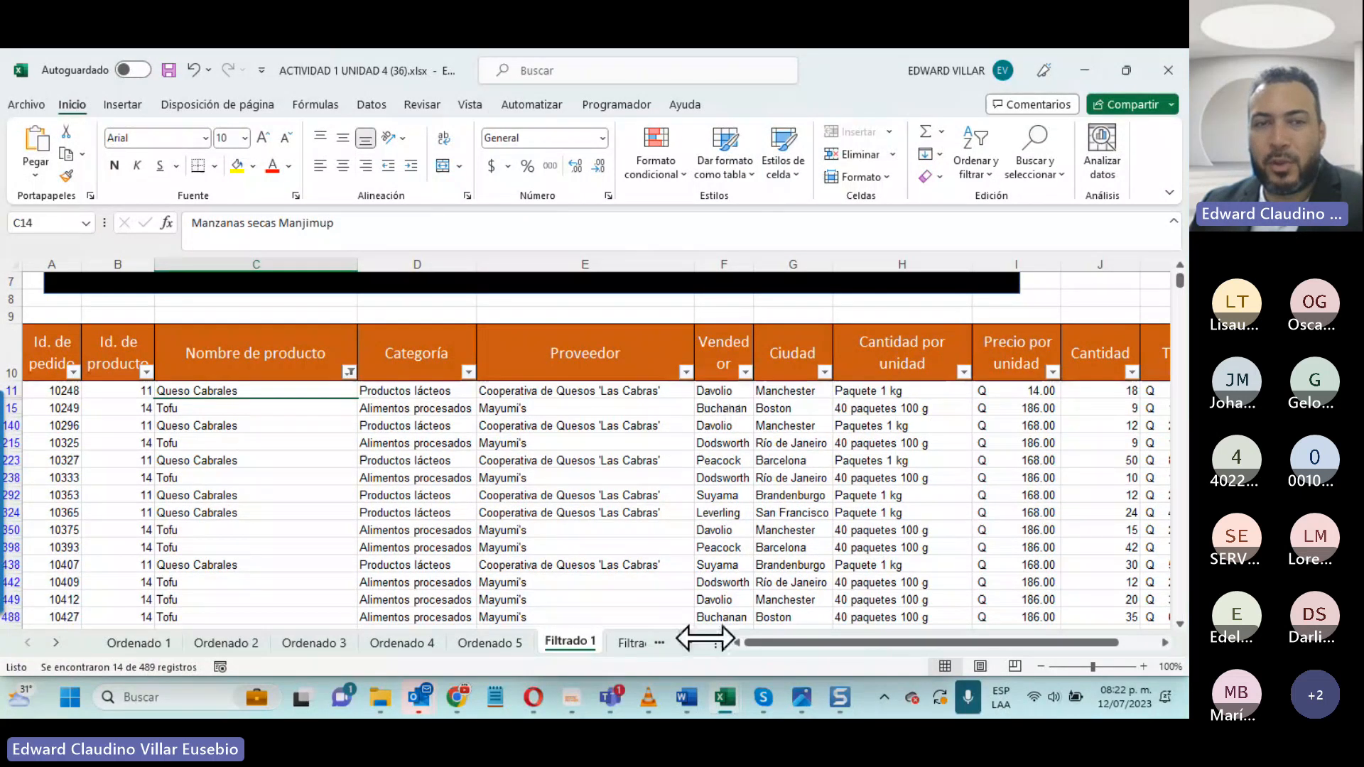
{"action": "left_click", "coordinate": [745, 371]}
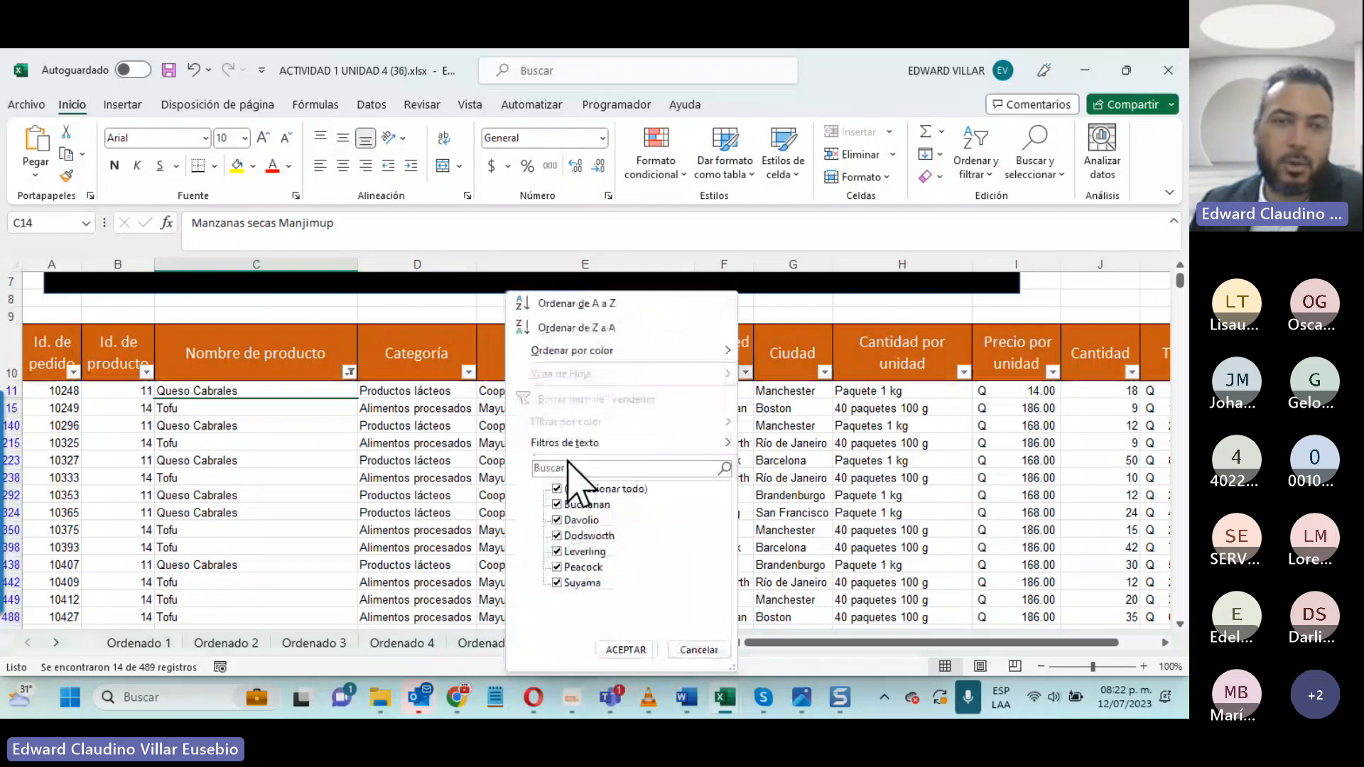
{"action": "left_click", "coordinate": [561, 489]}
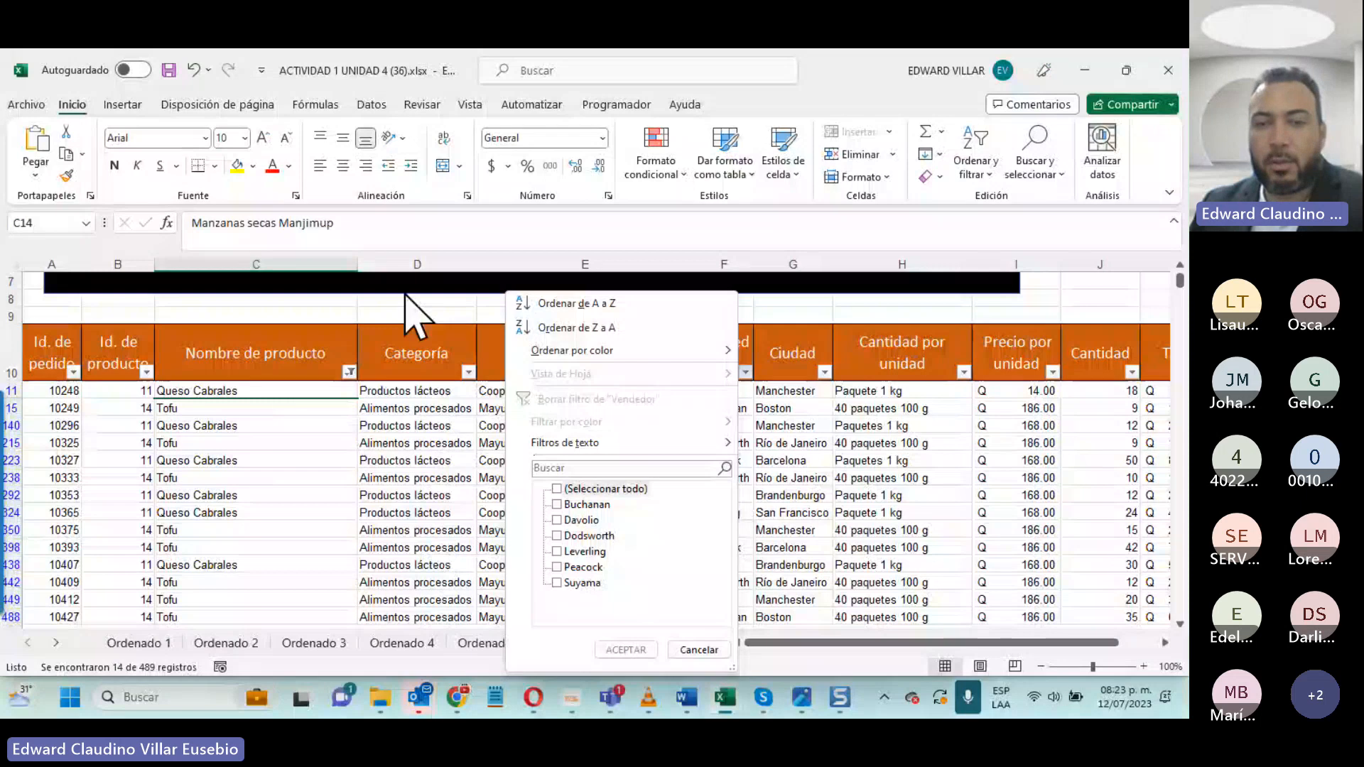
{"action": "left_click", "coordinate": [556, 519]}
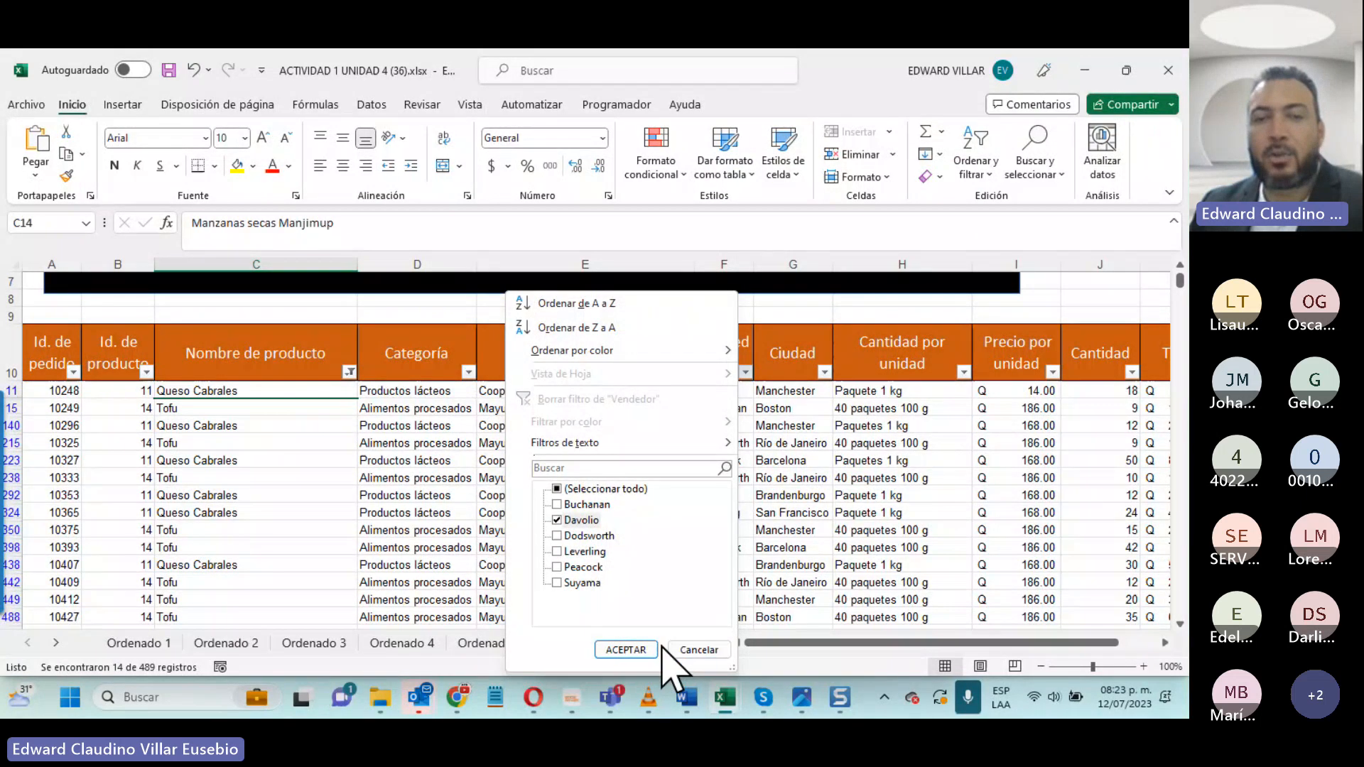
{"action": "left_click", "coordinate": [625, 650]}
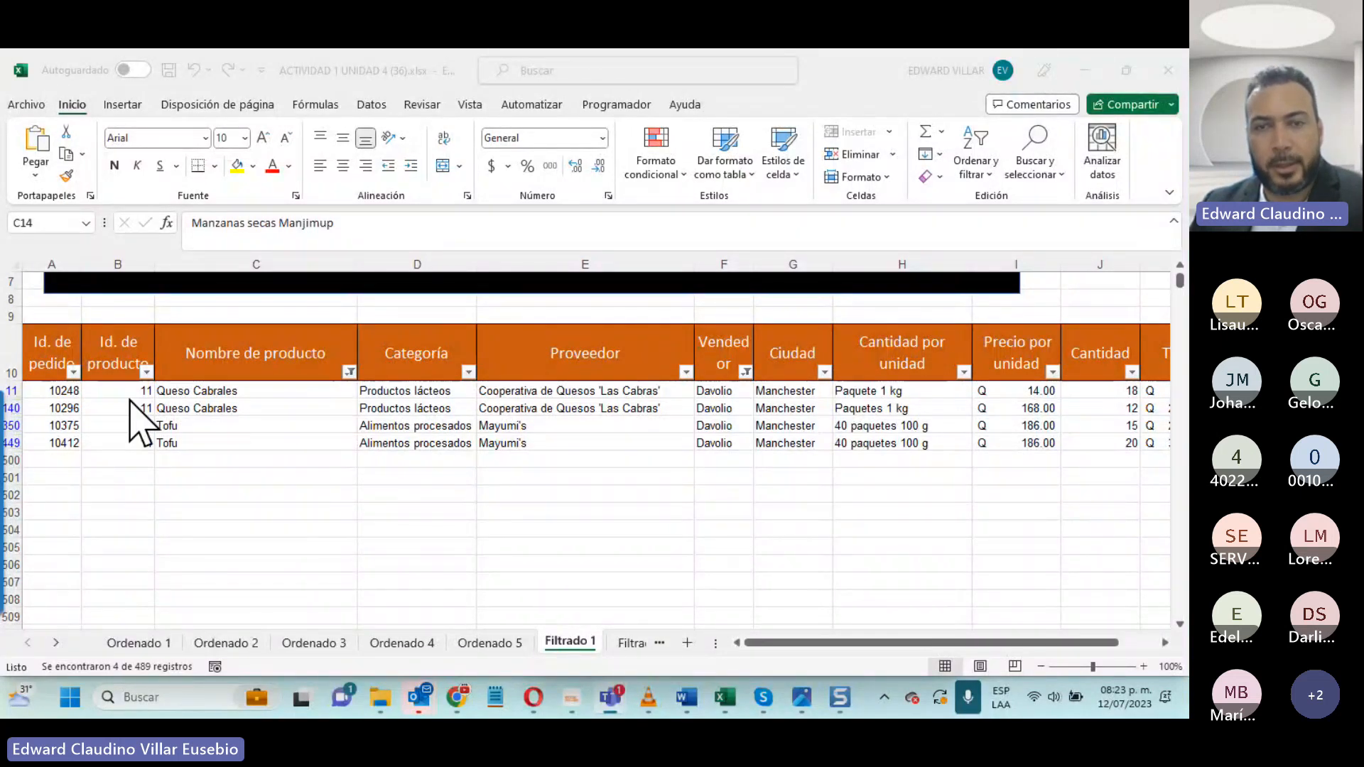
- Open the Filtrado 2 sheet, read its instruction and select the Ciudad header to be filtered
{"action": "scroll", "coordinate": [817, 504], "scroll_direction": "up", "scroll_amount": 2}
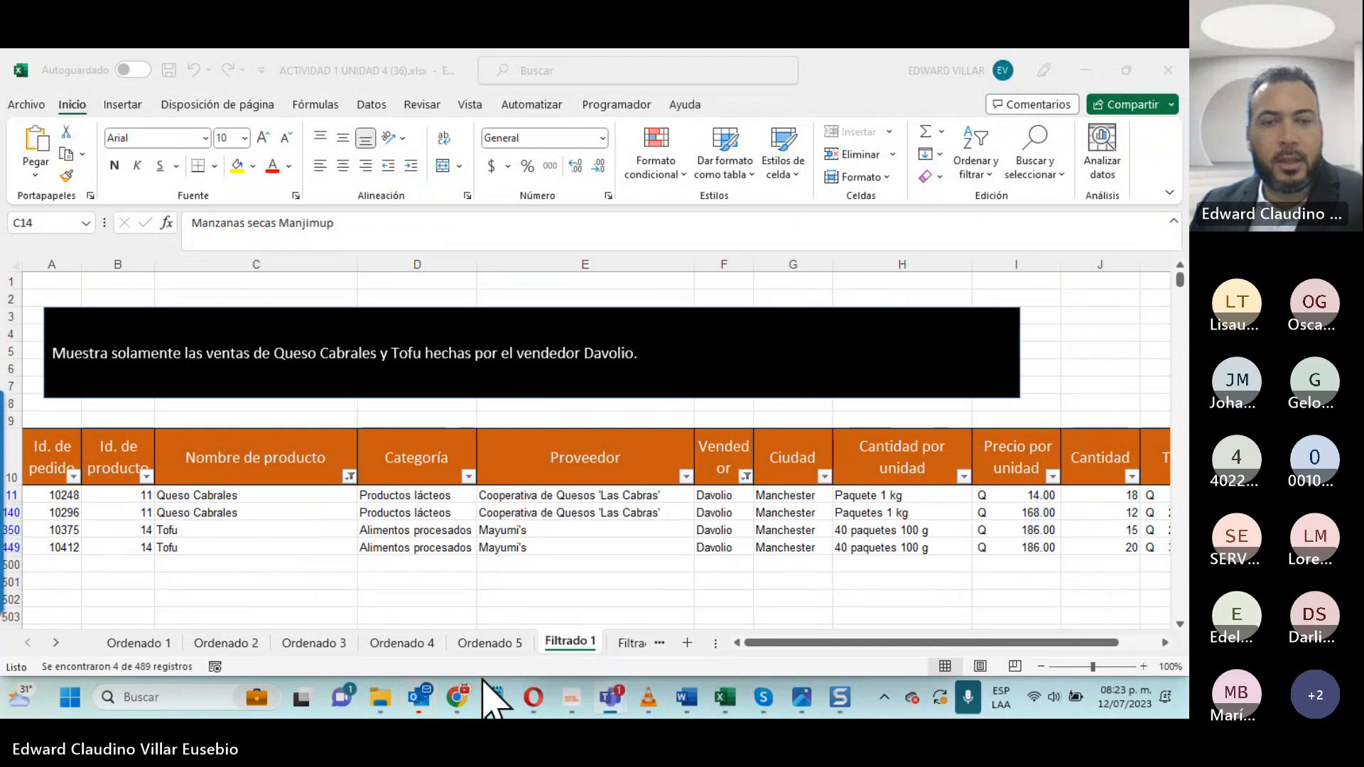
{"action": "left_click", "coordinate": [626, 646]}
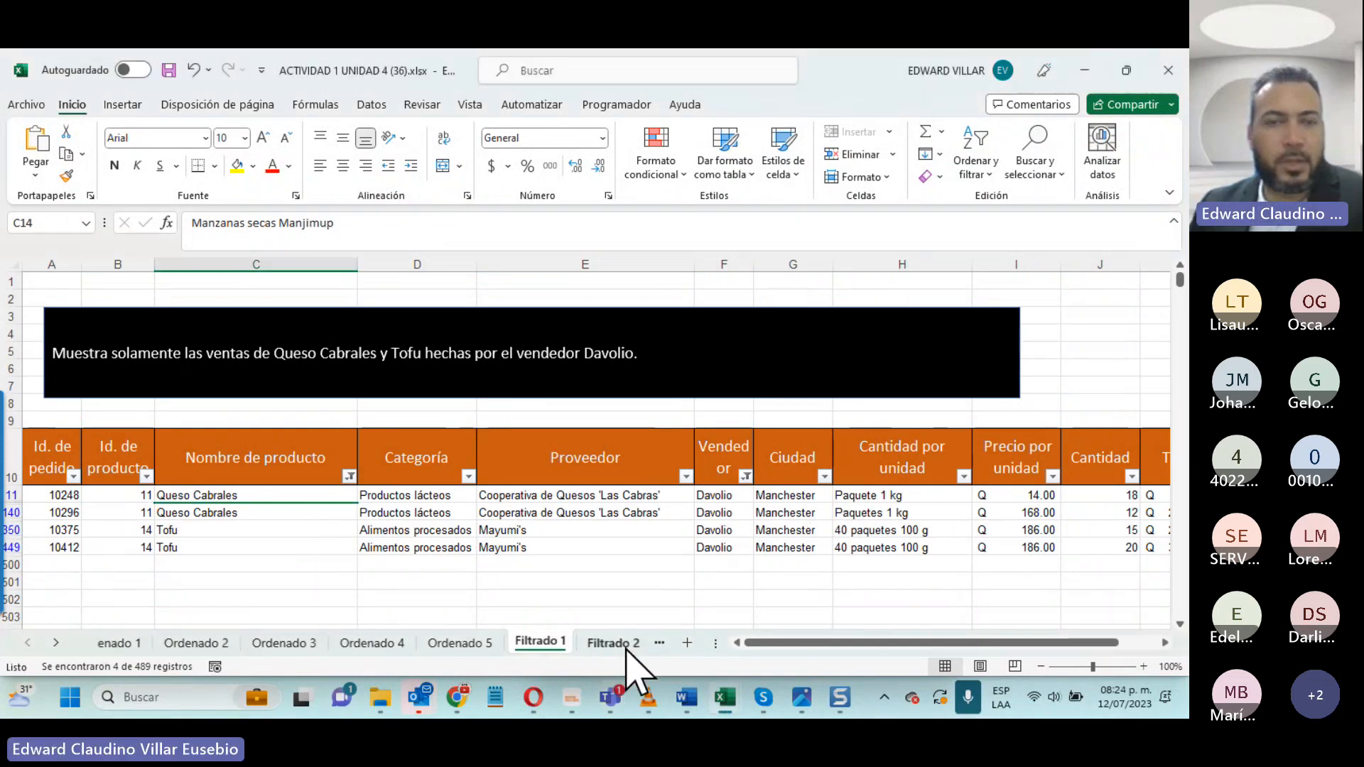
{"action": "left_click", "coordinate": [615, 644]}
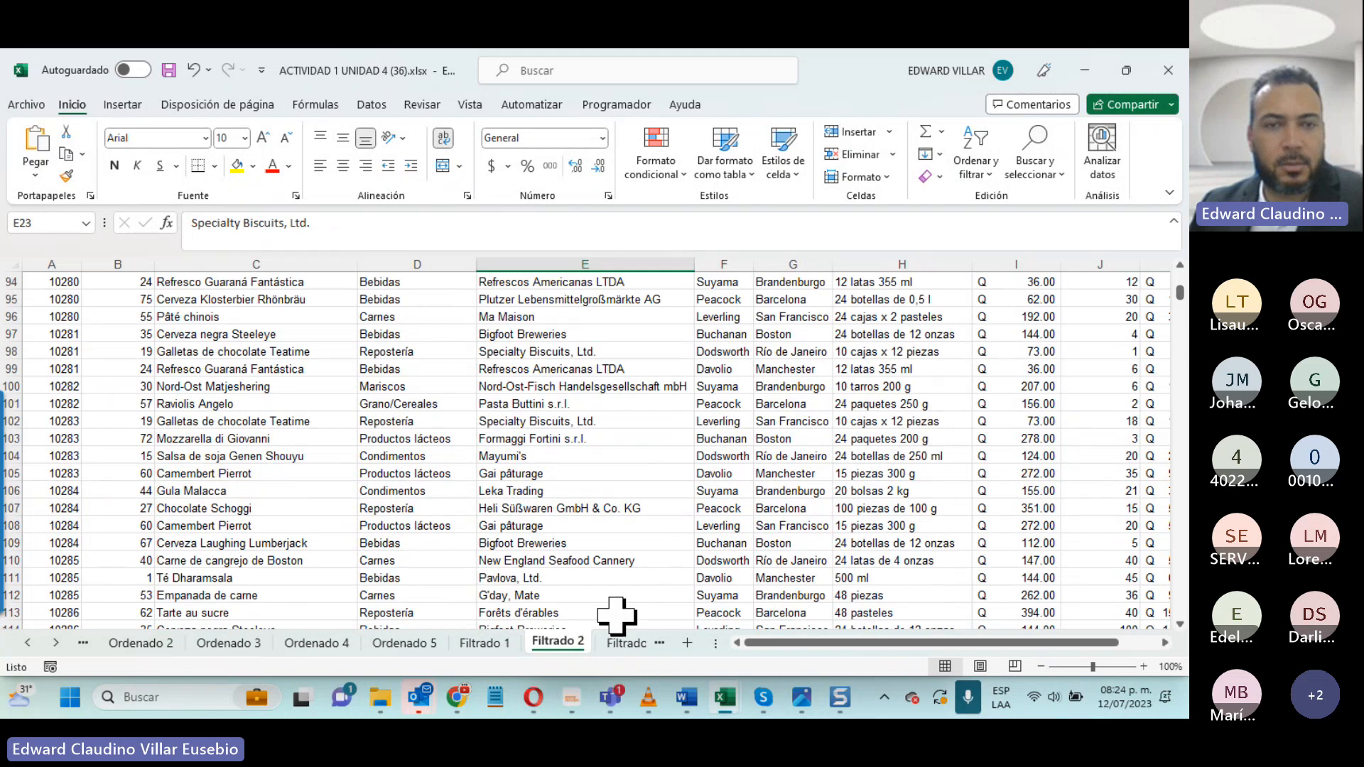
{"action": "scroll", "coordinate": [907, 441], "scroll_direction": "up", "scroll_amount": 15}
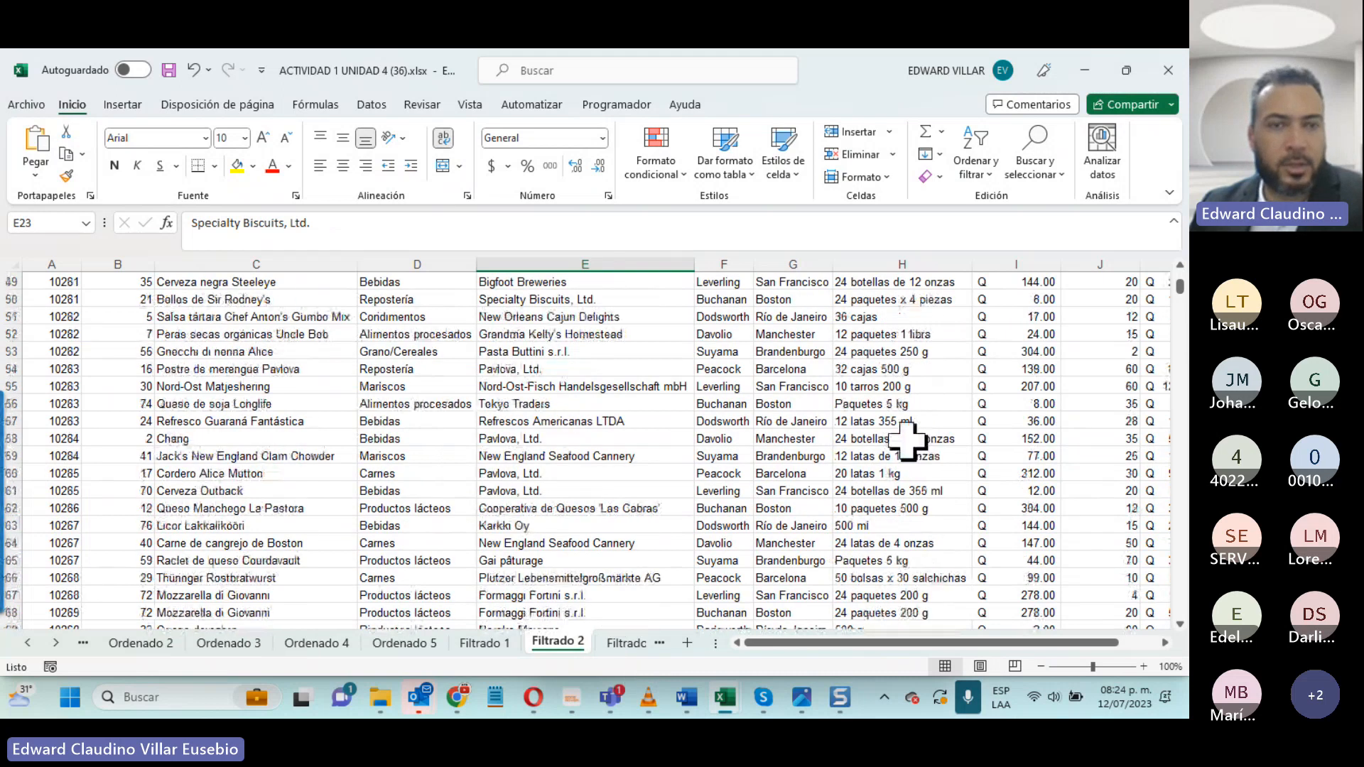
{"action": "scroll", "coordinate": [907, 441], "scroll_direction": "up", "scroll_amount": 16}
{"action": "left_click", "coordinate": [784, 452]}
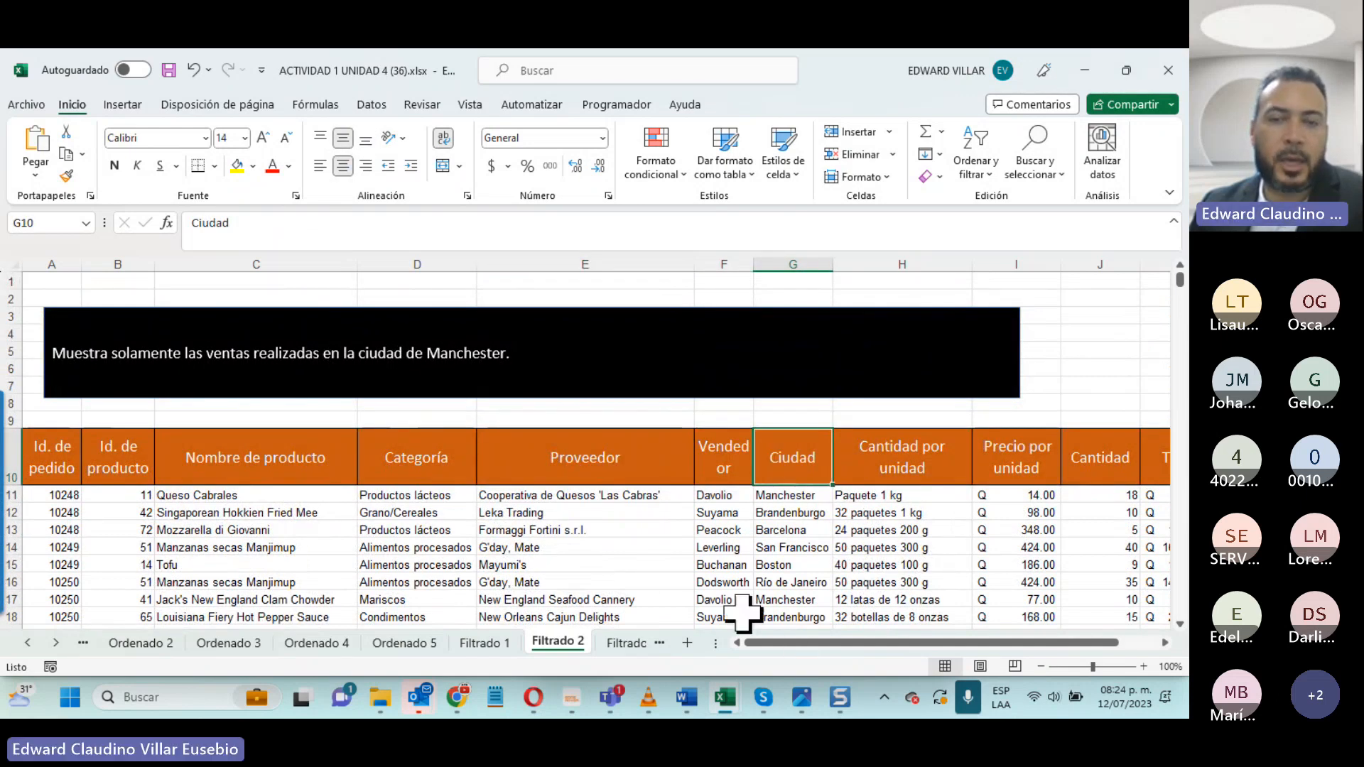
- Go to the Filtrado 3 sheet and turn on filtering for the header row 10
{"action": "left_click", "coordinate": [616, 641]}
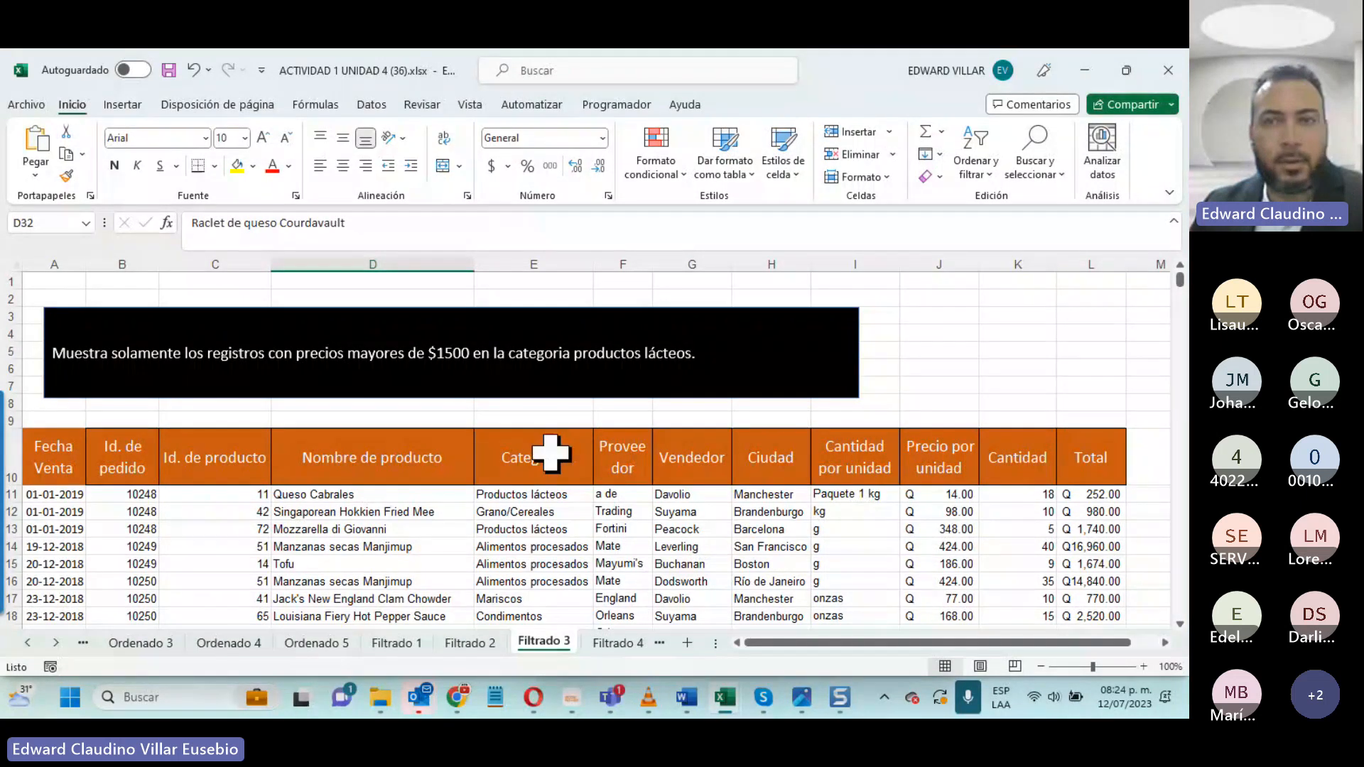
{"action": "left_click", "coordinate": [12, 458]}
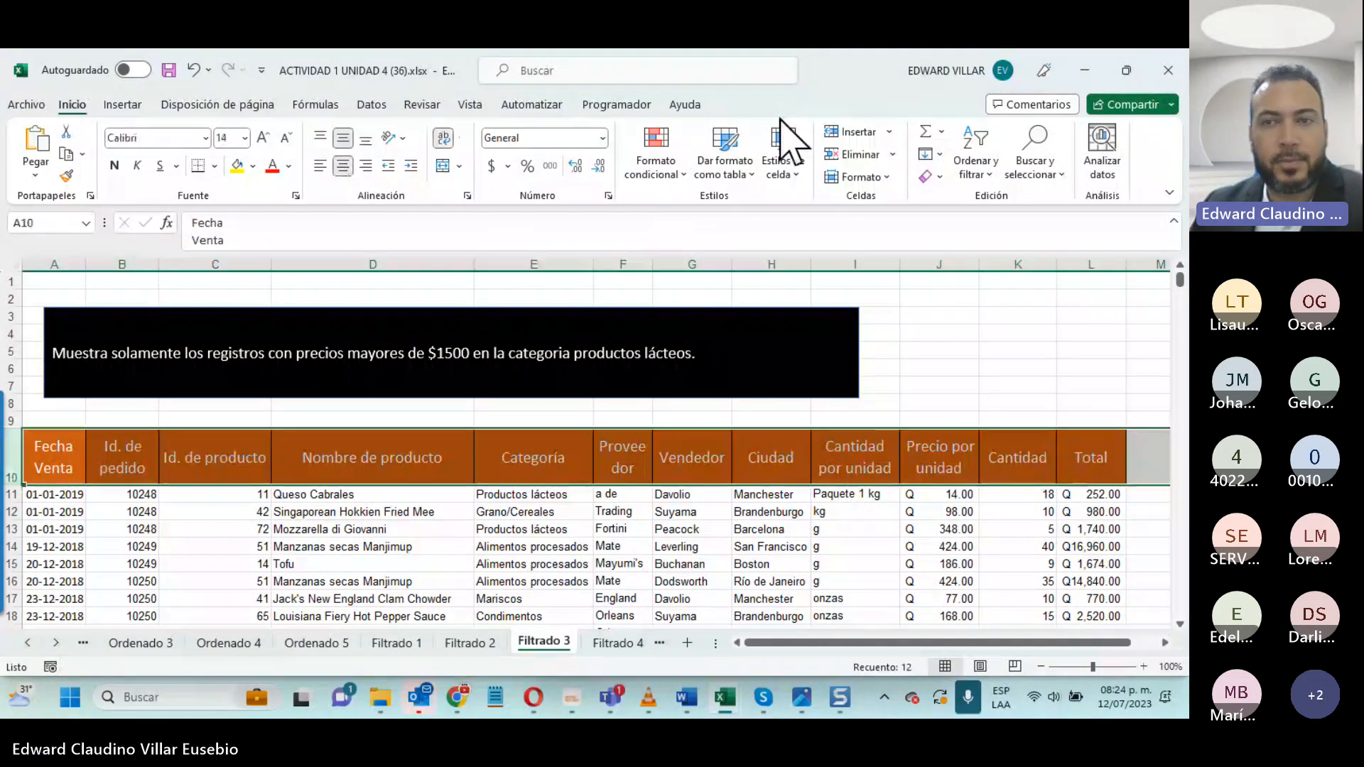
{"action": "left_click", "coordinate": [976, 167]}
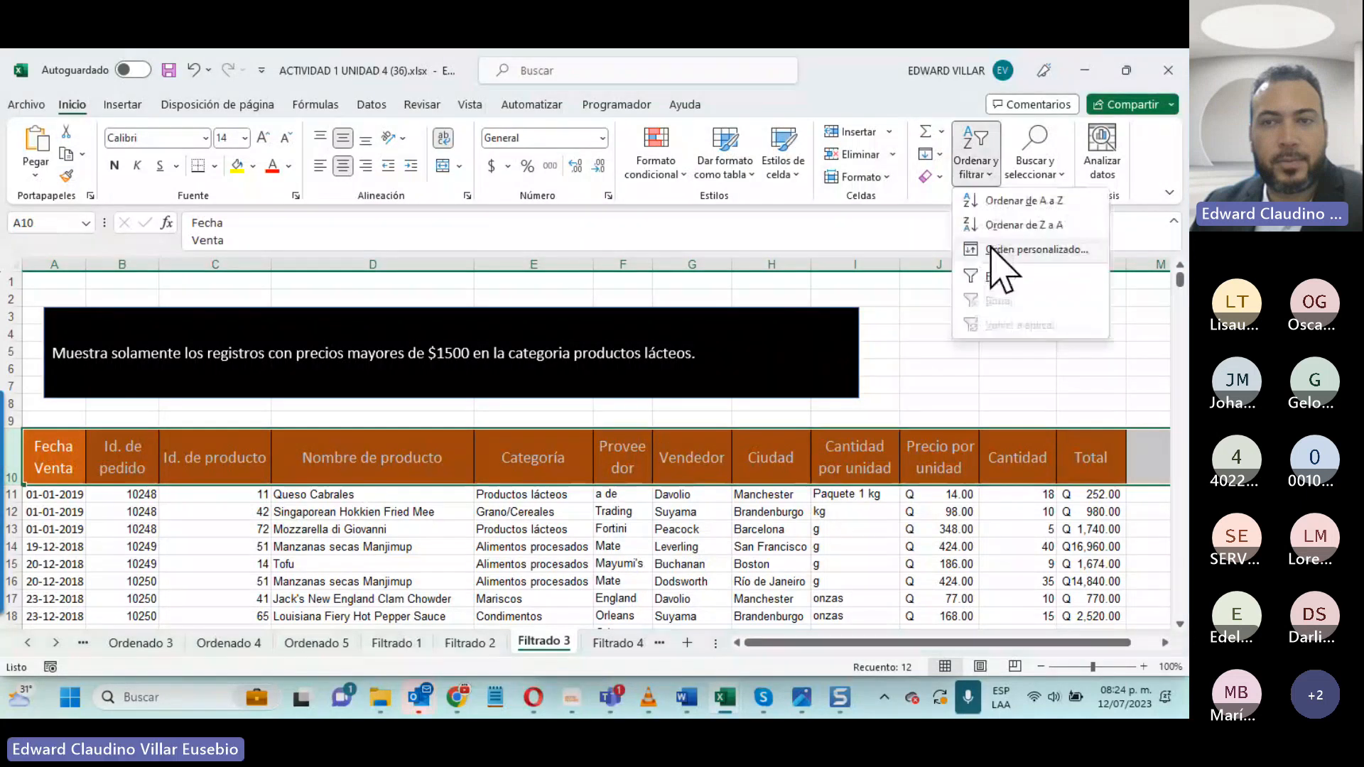
{"action": "left_click", "coordinate": [1000, 280]}
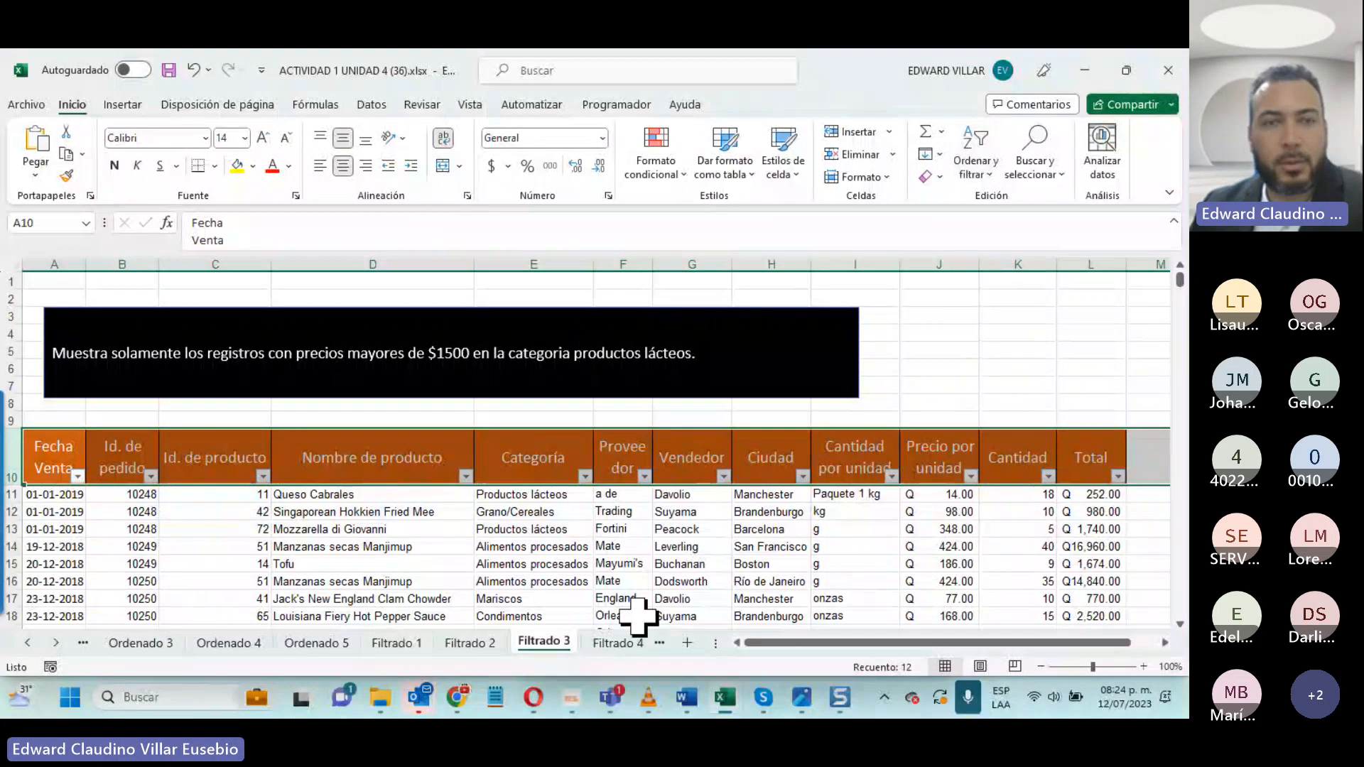
- Filter the Categoría column to show only Productos lácteos and look through the filtered rows
{"action": "left_click", "coordinate": [584, 475]}
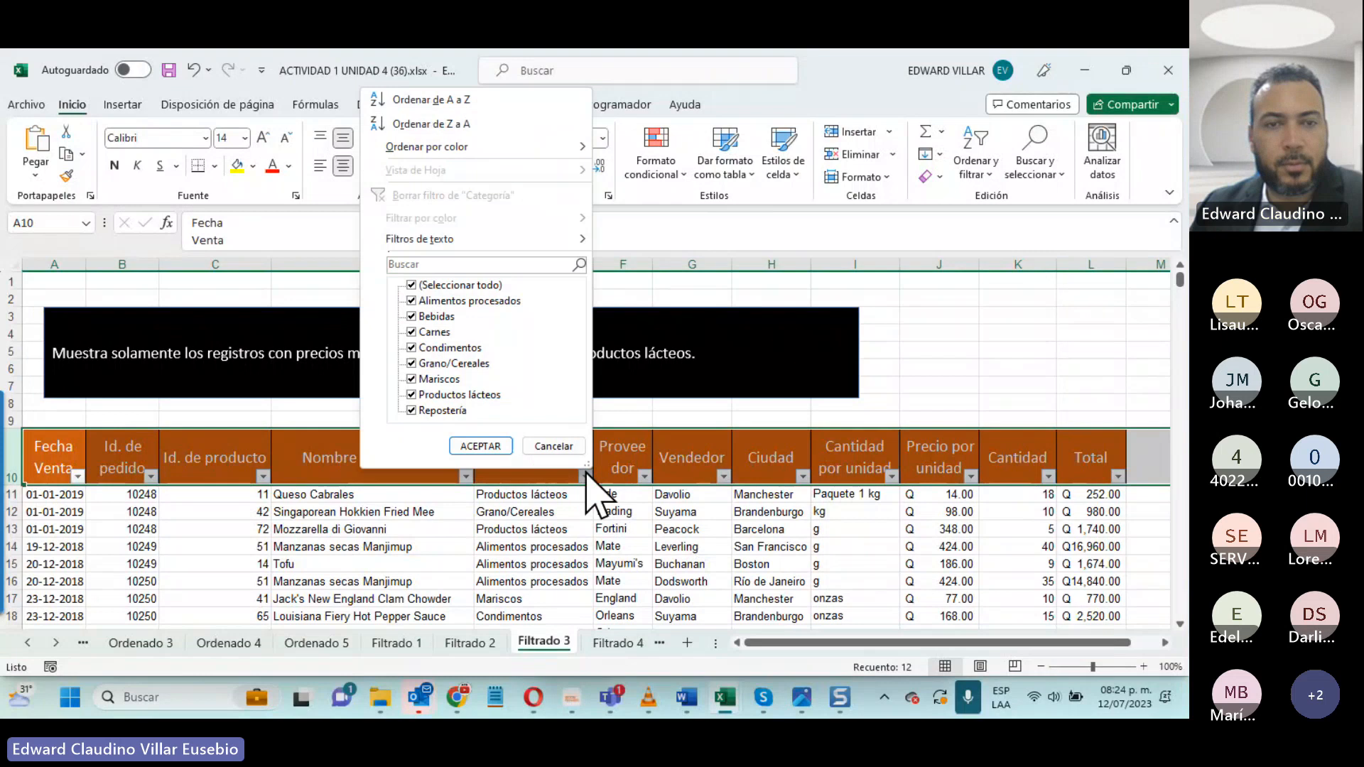
{"action": "left_click", "coordinate": [412, 285]}
{"action": "left_click", "coordinate": [413, 394]}
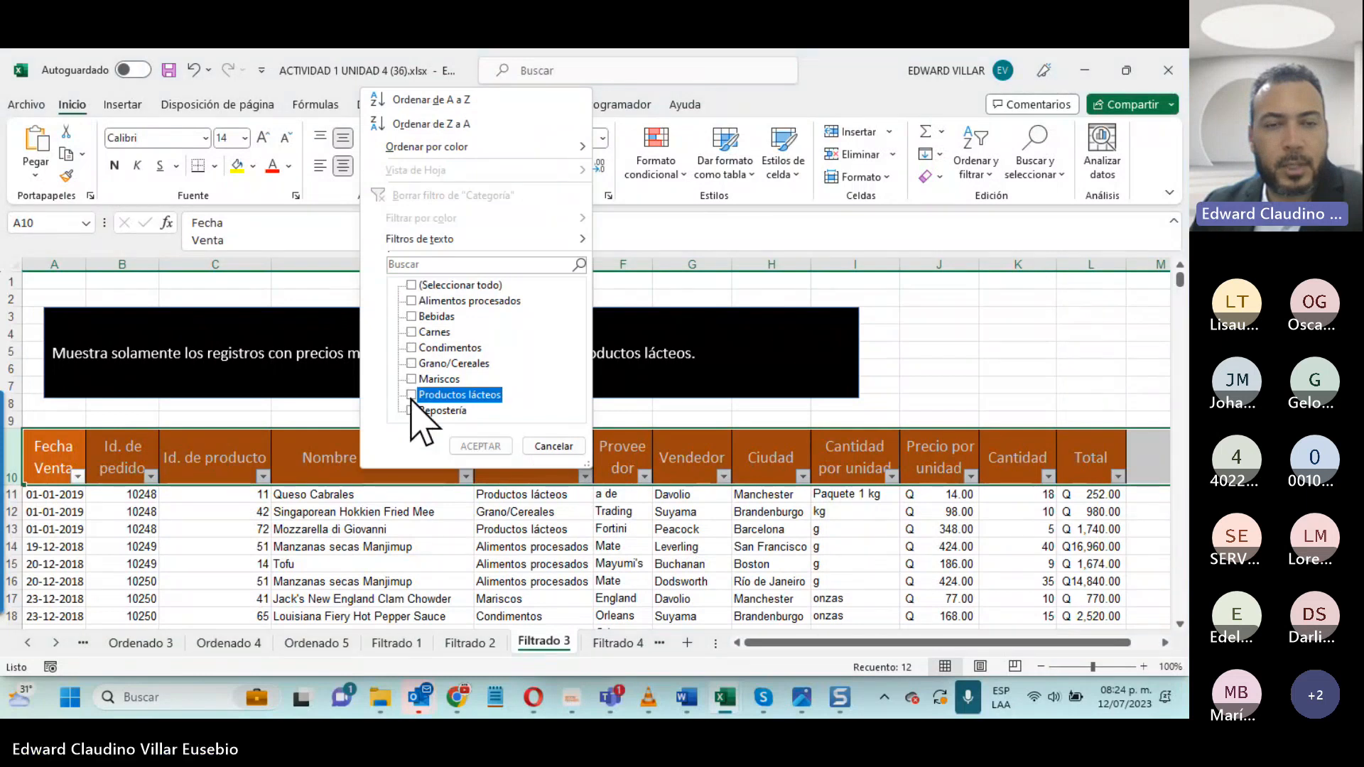
{"action": "left_click", "coordinate": [480, 446]}
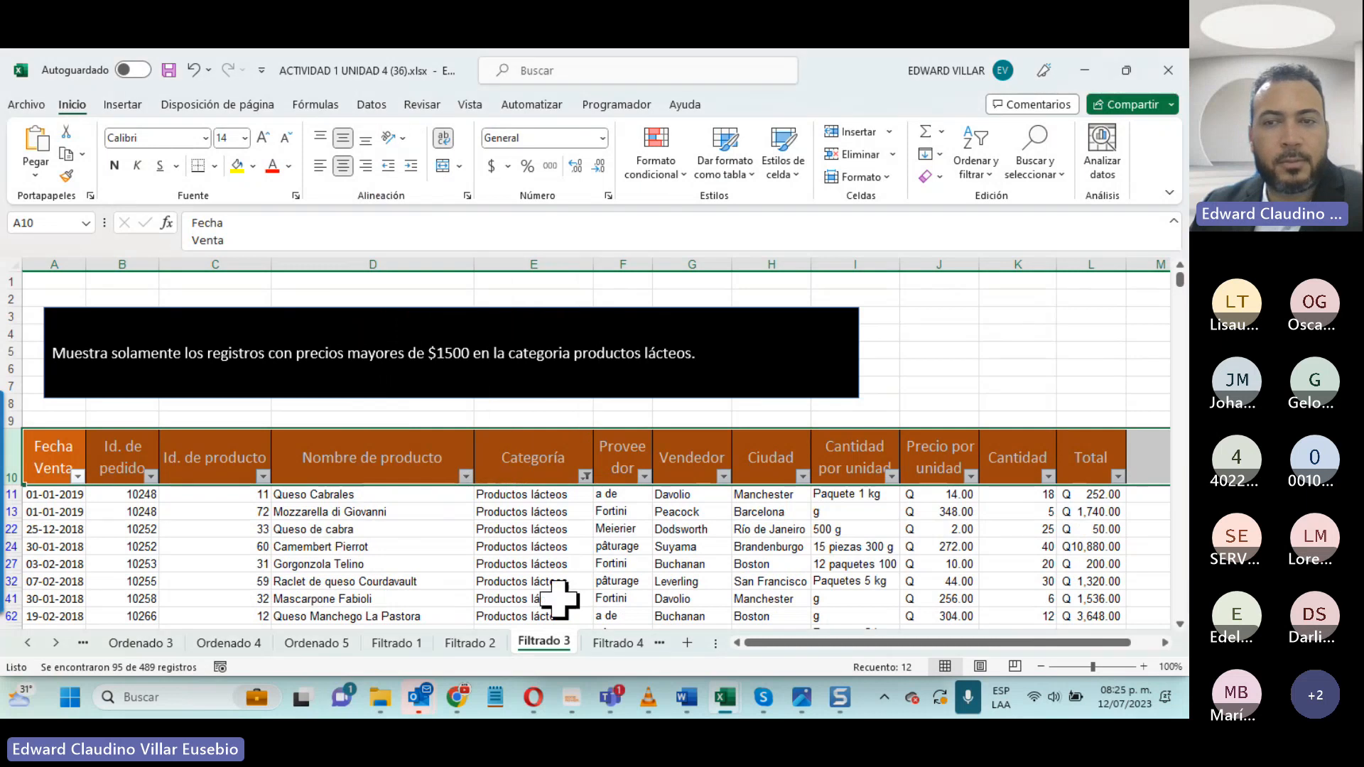
{"action": "scroll", "coordinate": [559, 599], "scroll_direction": "down", "scroll_amount": 10}
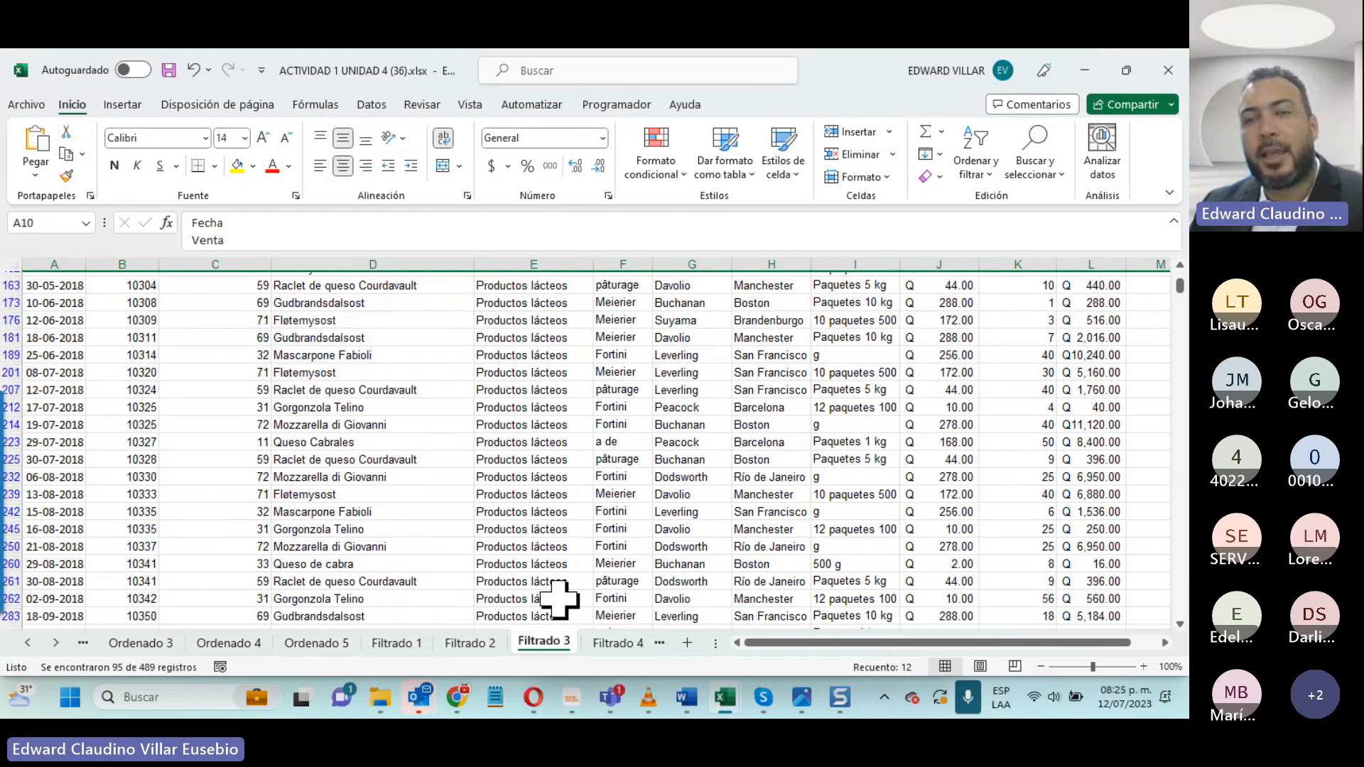
{"action": "scroll", "coordinate": [559, 599], "scroll_direction": "down", "scroll_amount": 4}
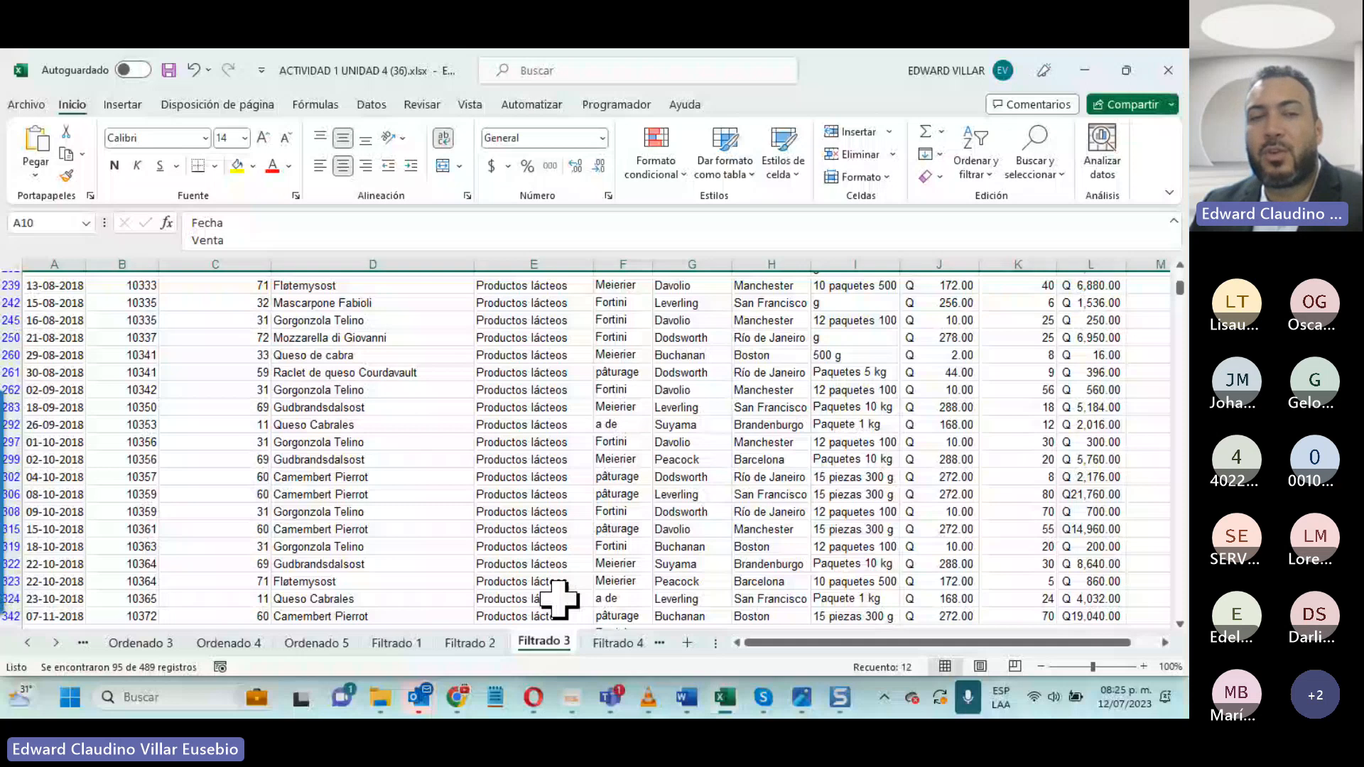
{"action": "scroll", "coordinate": [559, 599], "scroll_direction": "up", "scroll_amount": 10}
{"action": "scroll", "coordinate": [559, 599], "scroll_direction": "up", "scroll_amount": 7}
- Try filtering the Precio por unidad column to values greater than 1500 and clear that filter again
{"action": "left_click", "coordinate": [692, 490]}
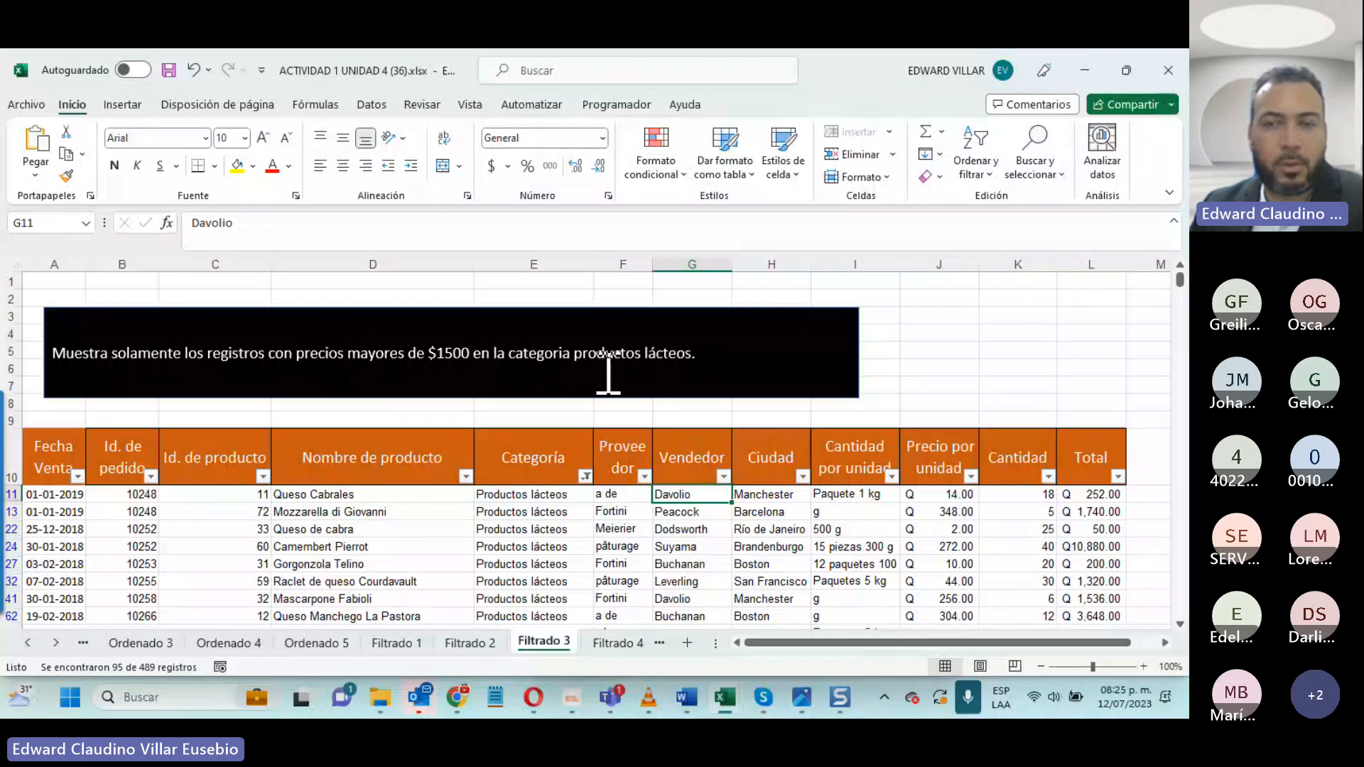
{"action": "left_click", "coordinate": [970, 476]}
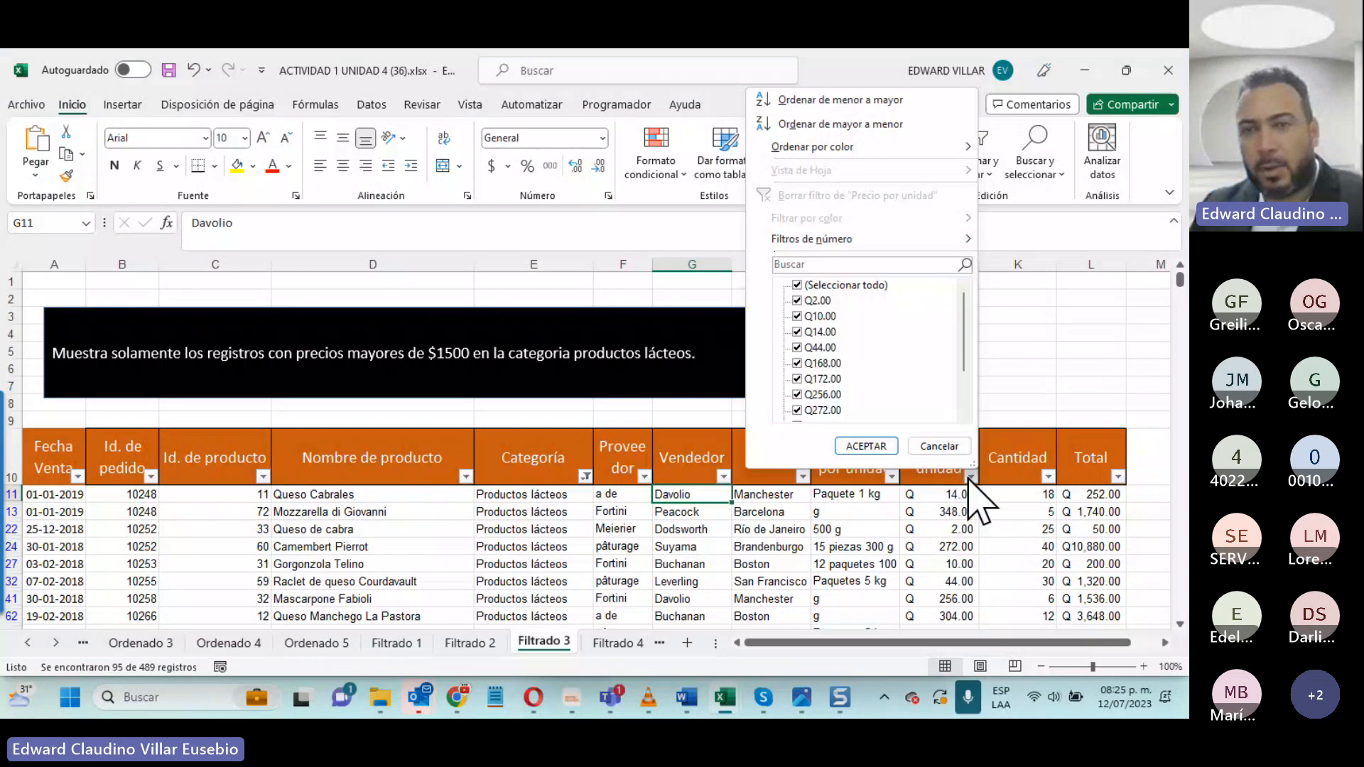
{"action": "mouse_move", "coordinate": [904, 239]}
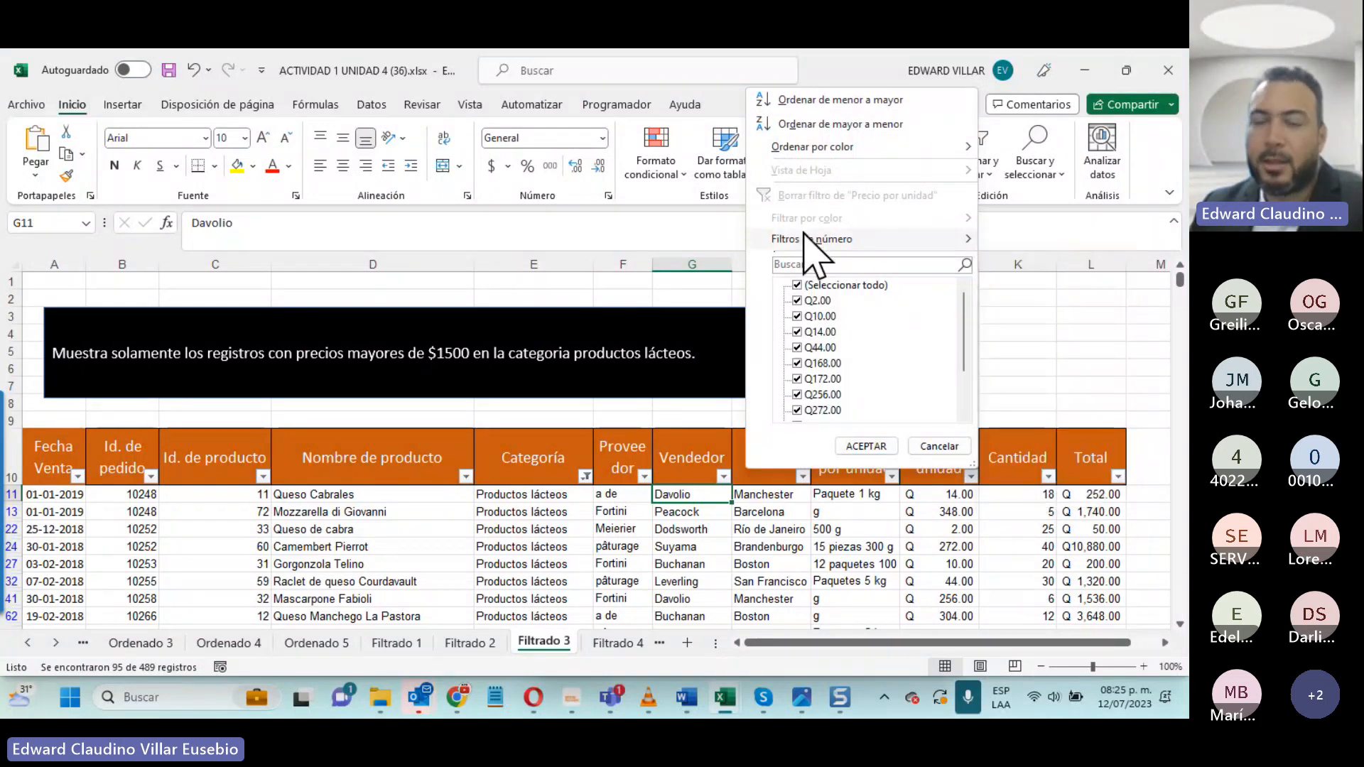
{"action": "mouse_move", "coordinate": [817, 243]}
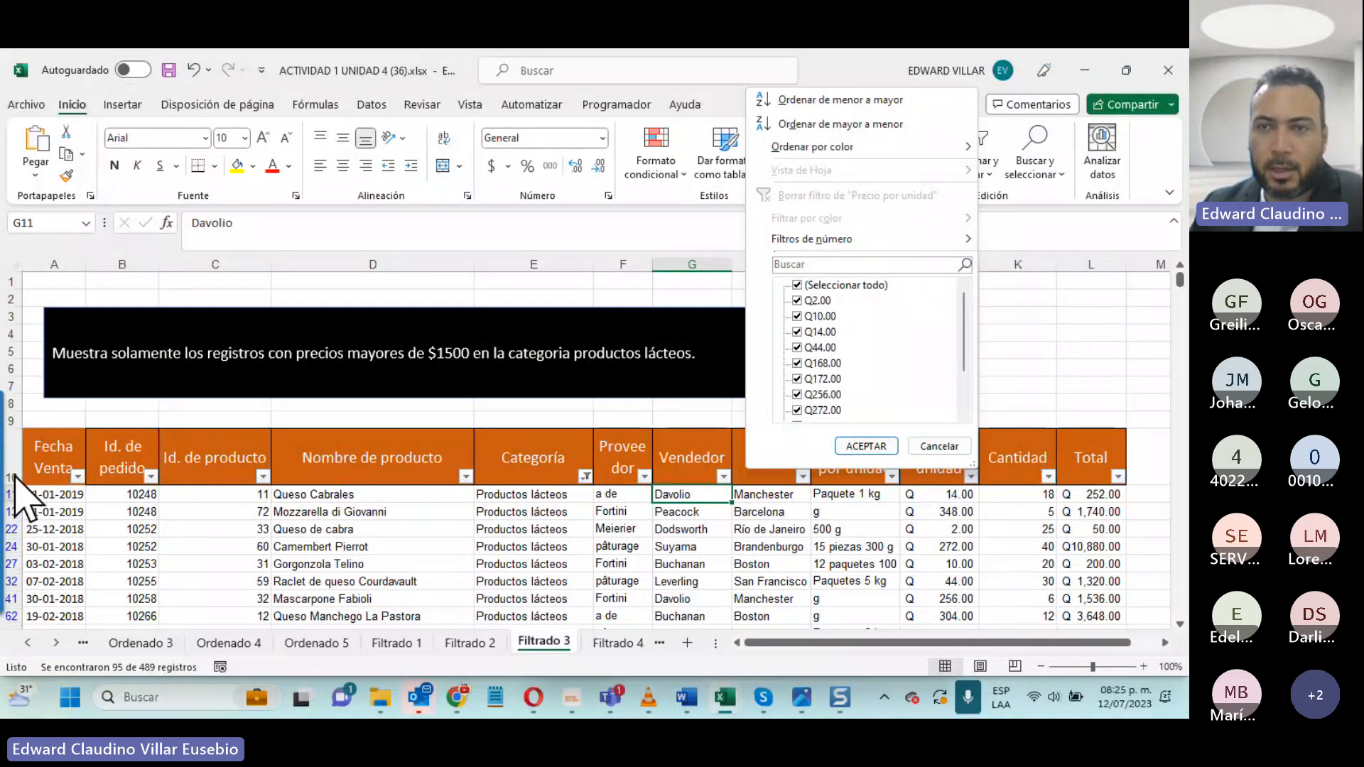
{"action": "left_click", "coordinate": [909, 242]}
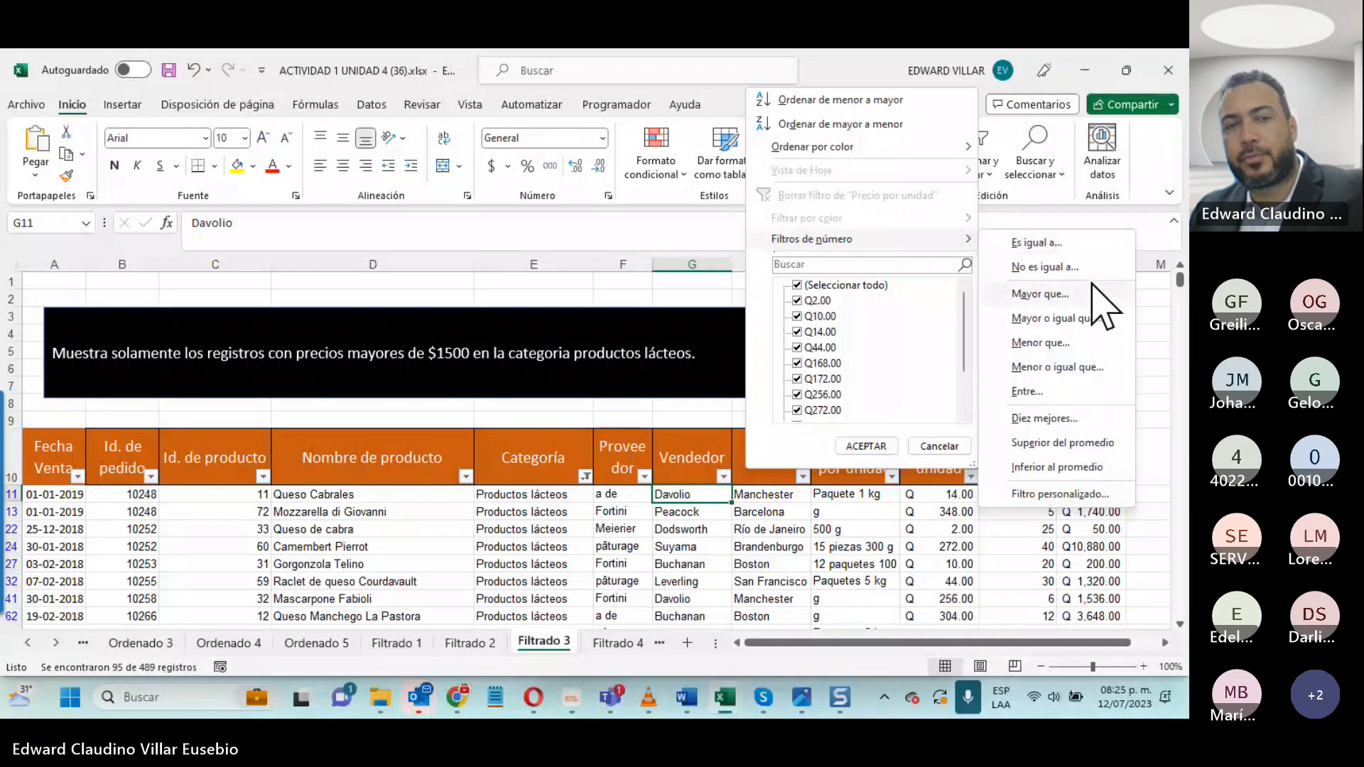
{"action": "left_click", "coordinate": [1034, 293]}
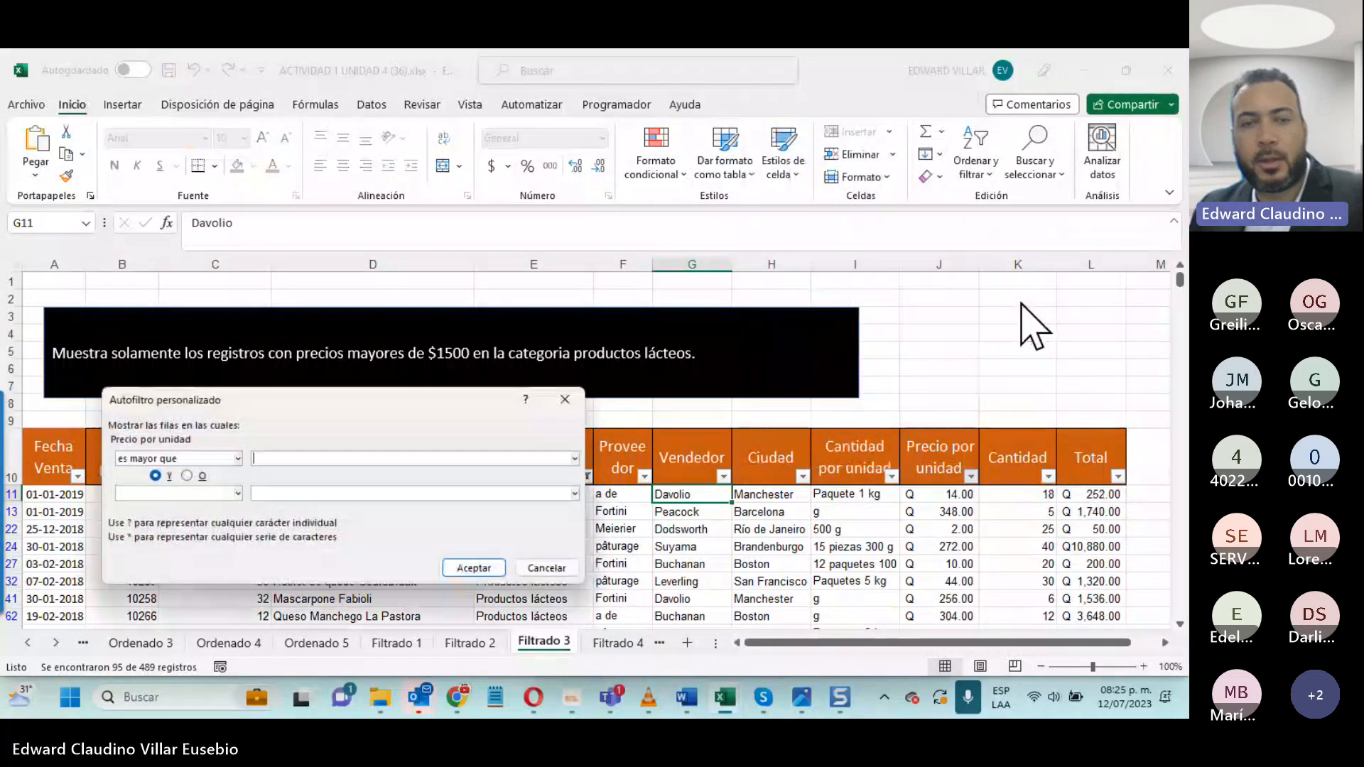
{"action": "type", "text": "1500"}
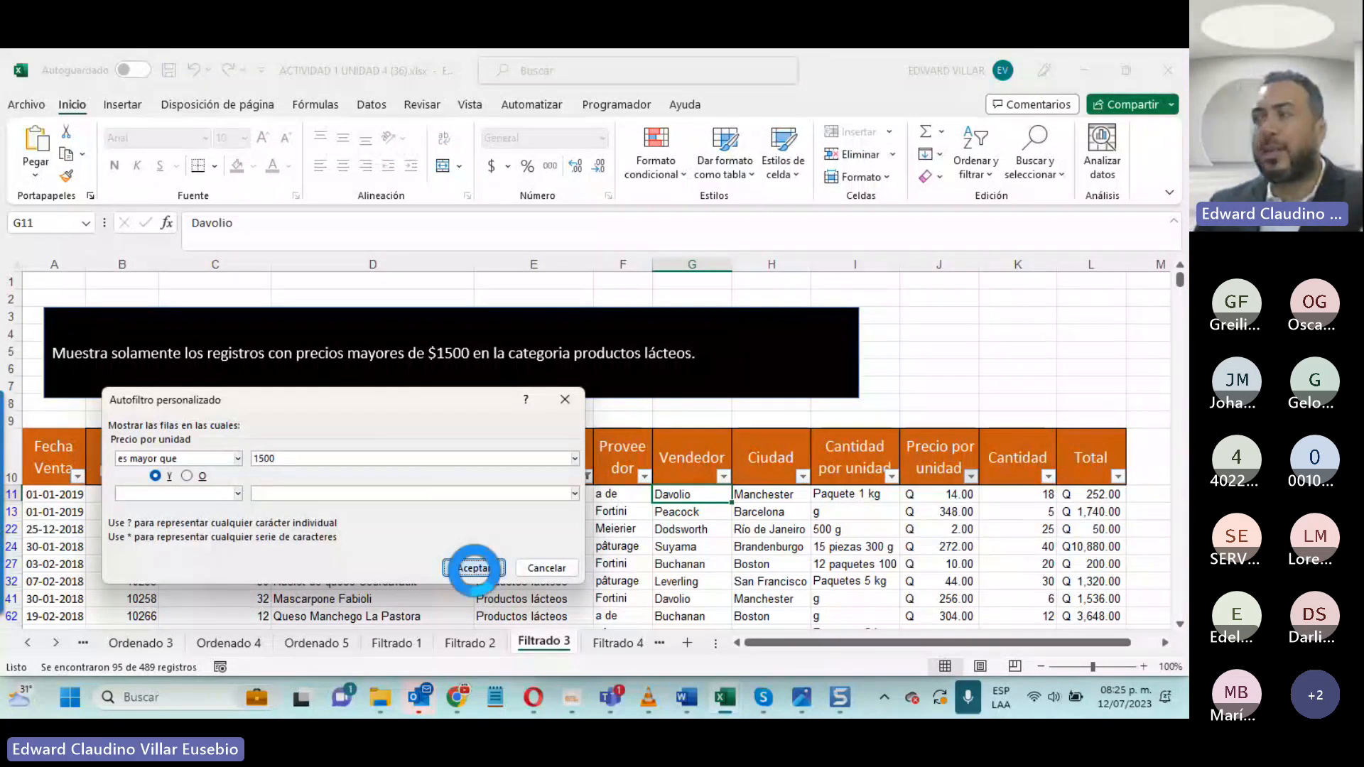
{"action": "left_click", "coordinate": [474, 568]}
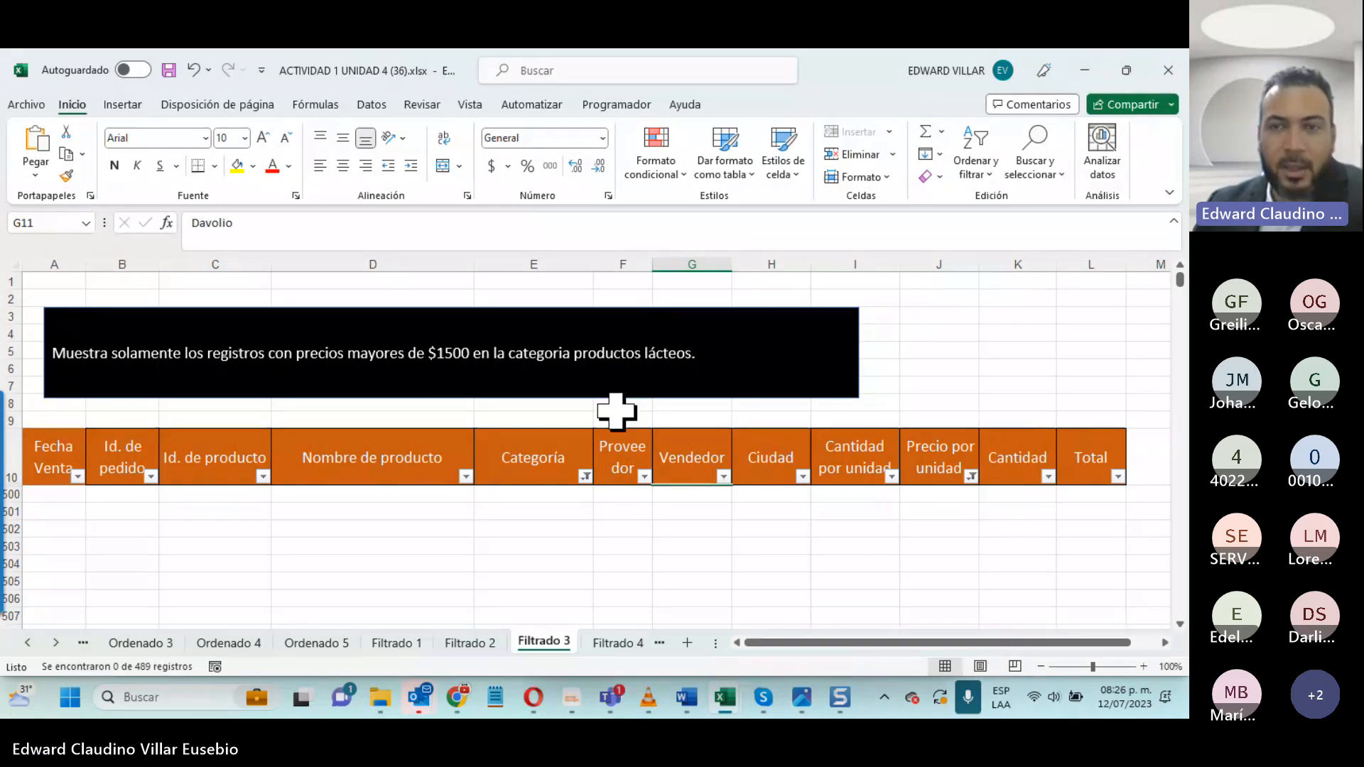
{"action": "left_click", "coordinate": [971, 476]}
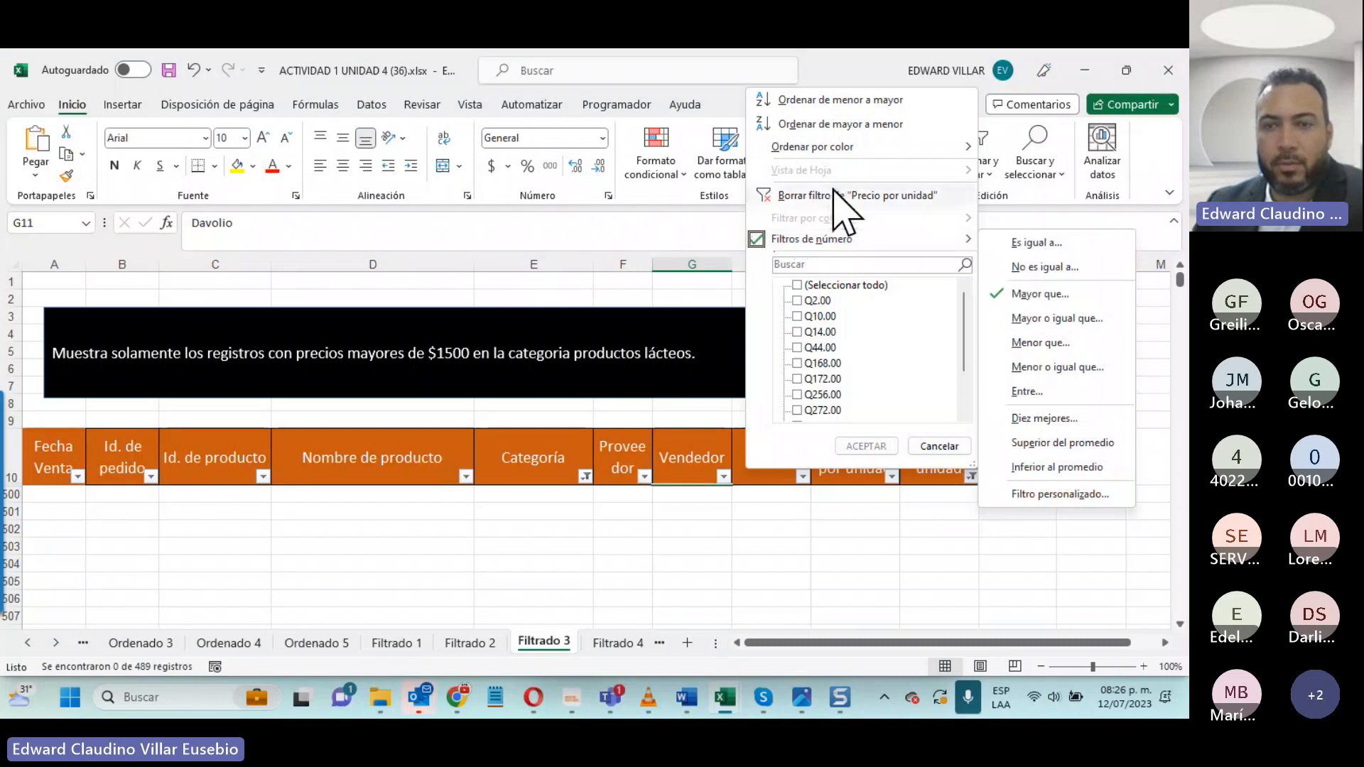
{"action": "left_click", "coordinate": [838, 196]}
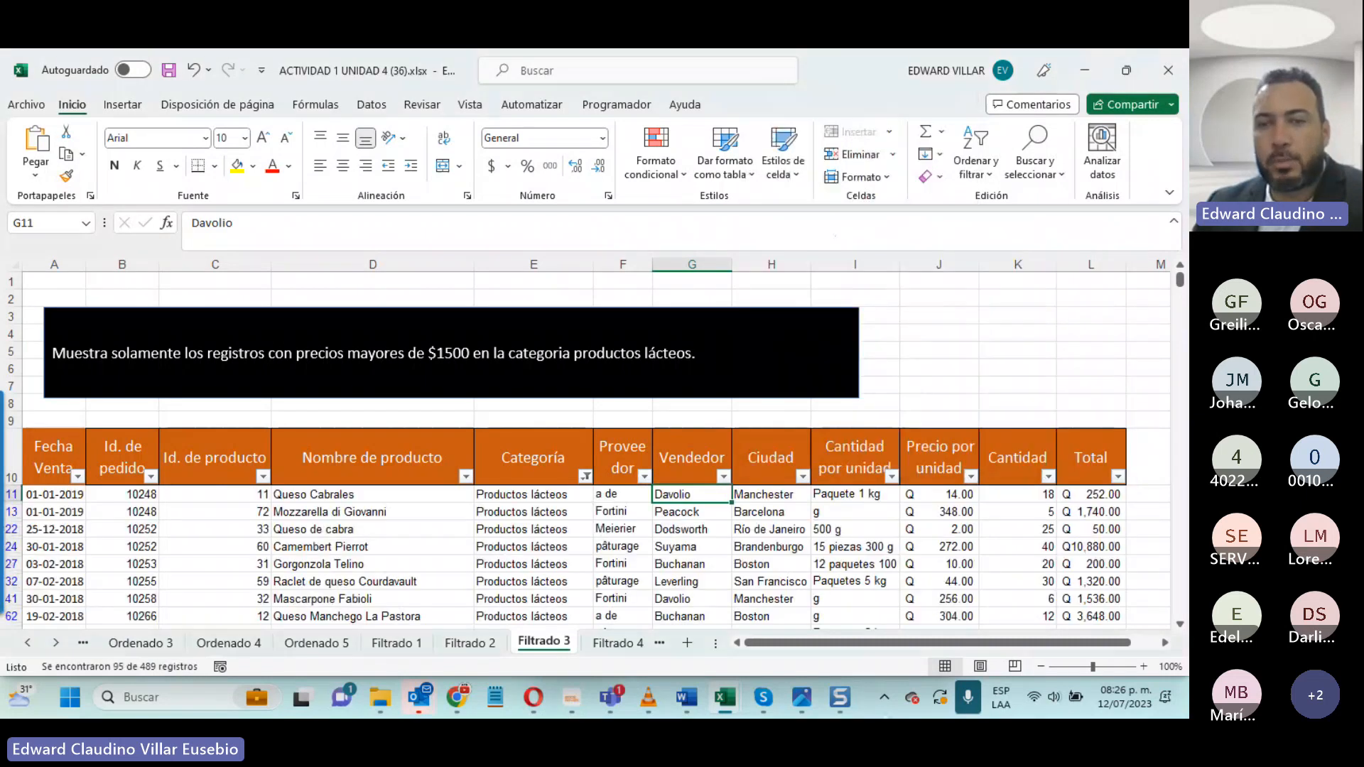
- Set the Precio por unidad of the Mozzarella di Giovanni record in row 13 to 1501
{"action": "left_click", "coordinate": [941, 510]}
{"action": "type", "text": "1501"}
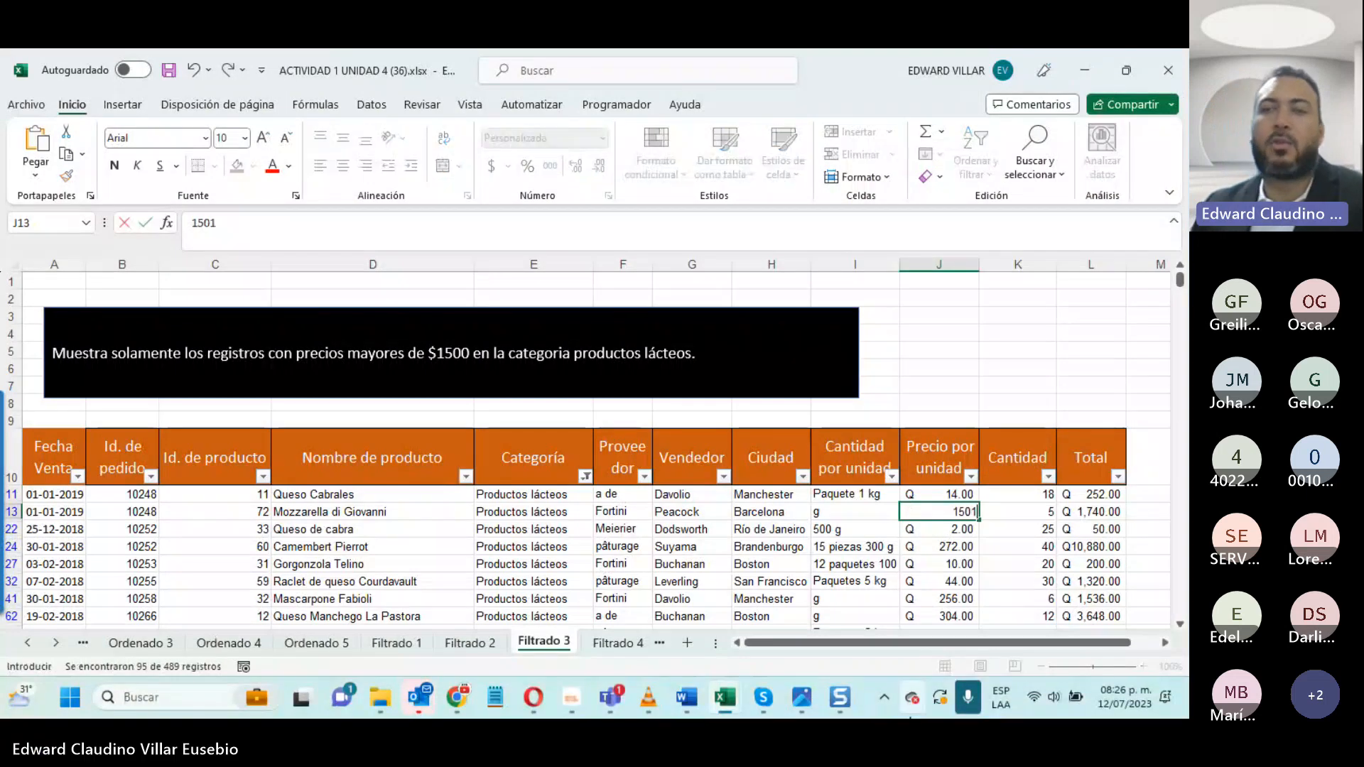
{"action": "key", "text": "Return"}
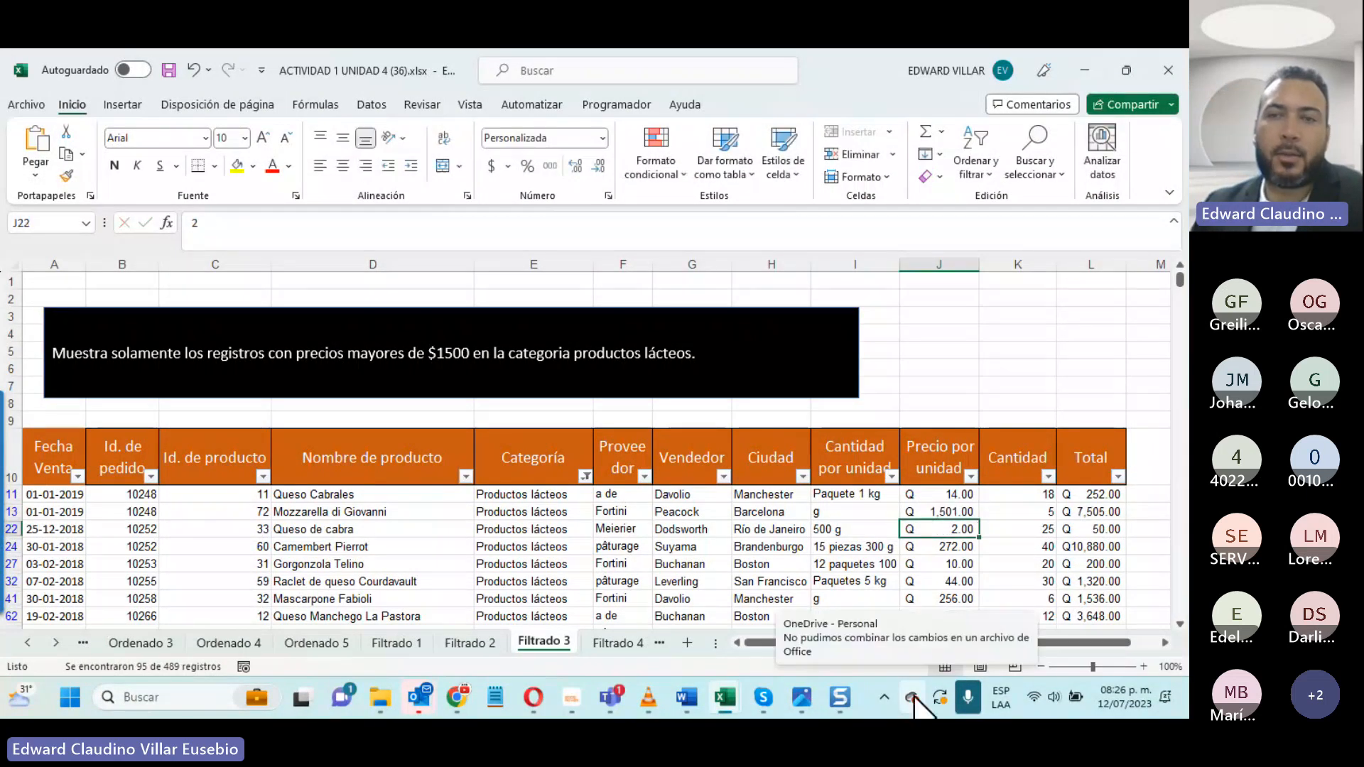
- Filter the Precio por unidad column to values greater than 1500 and highlight "mayores de $1500" in the sheet's instruction
{"action": "left_click", "coordinate": [971, 475]}
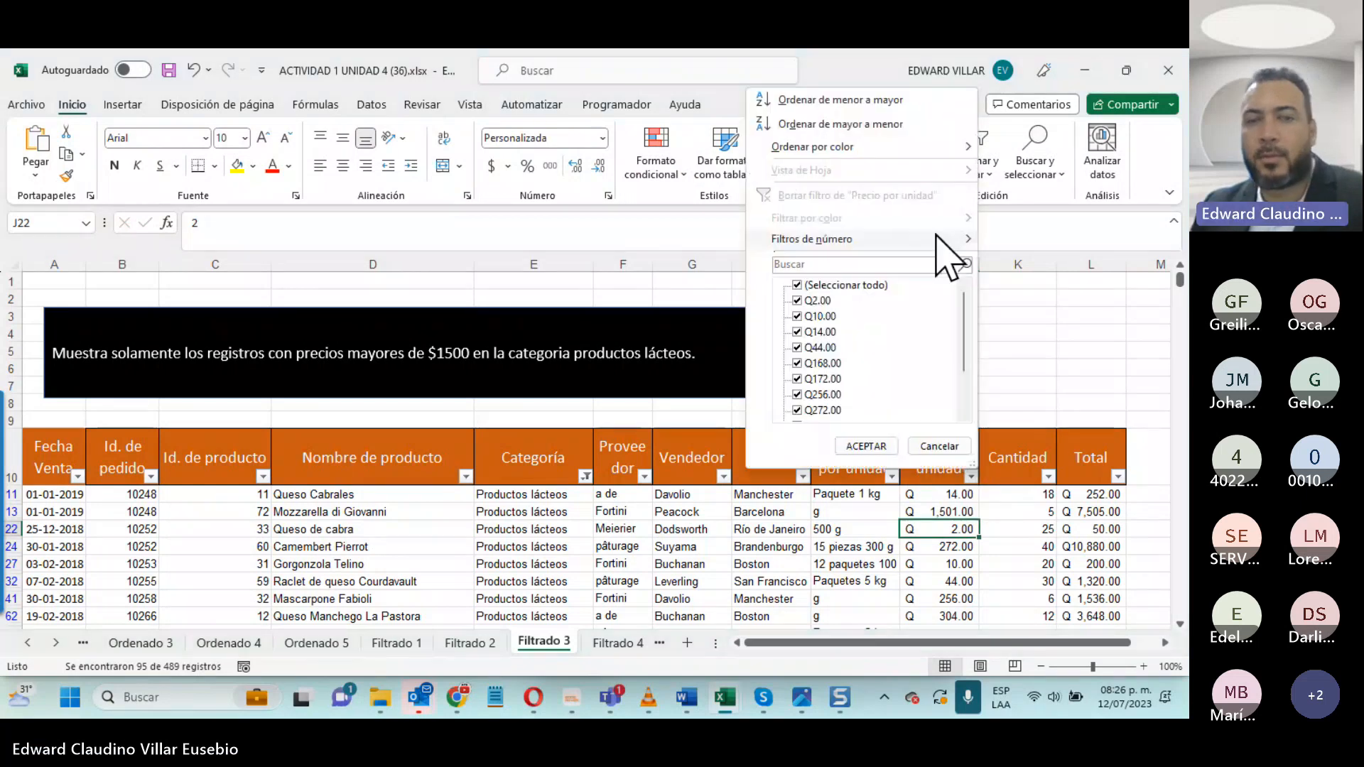
{"action": "mouse_move", "coordinate": [937, 235]}
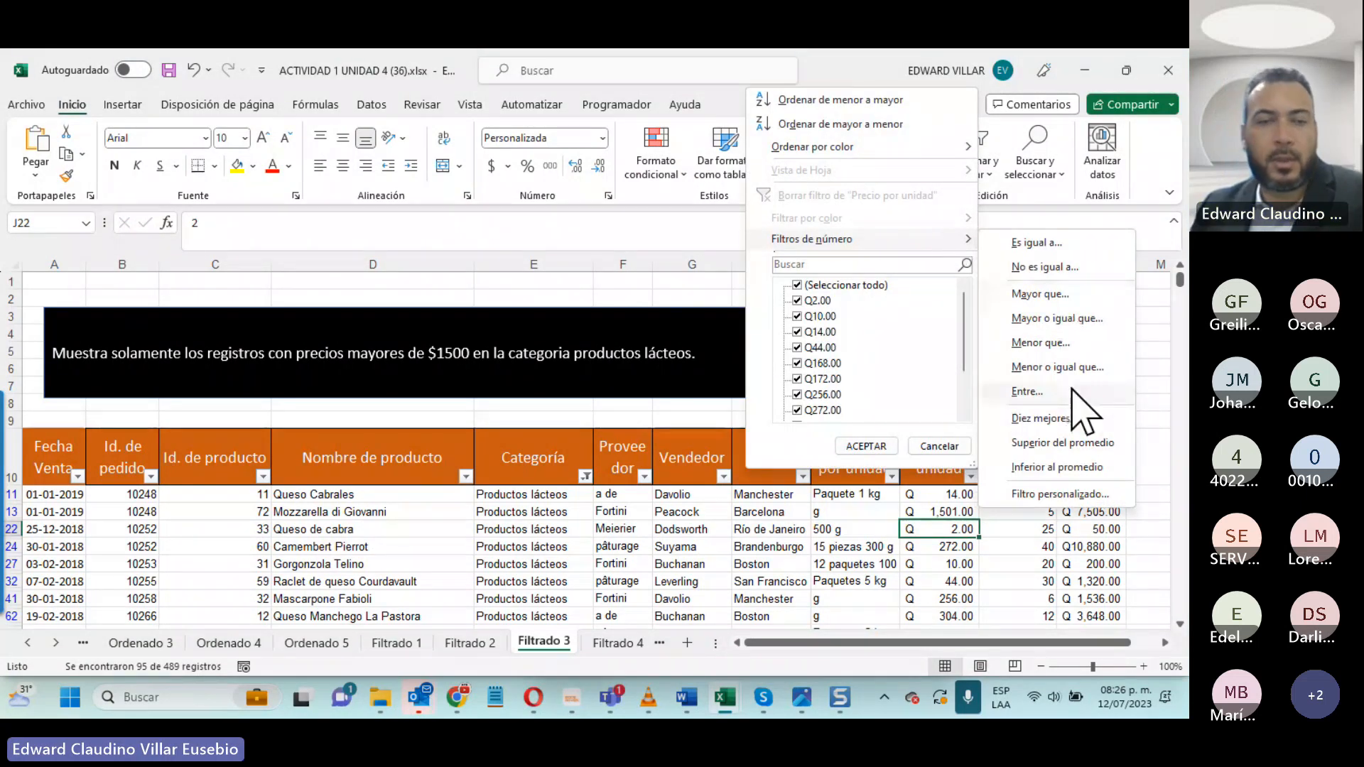
{"action": "left_click", "coordinate": [1078, 295]}
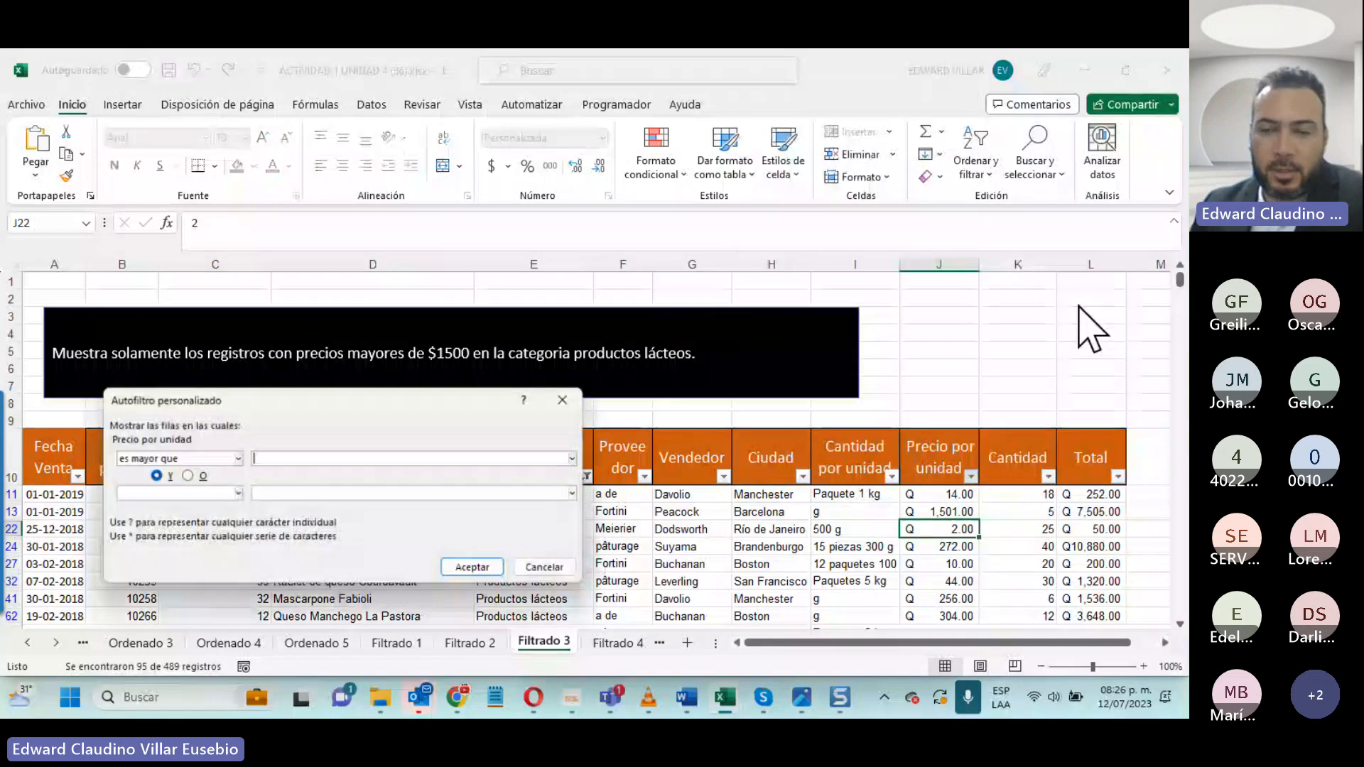
{"action": "type", "text": "1500"}
{"action": "left_click", "coordinate": [487, 566]}
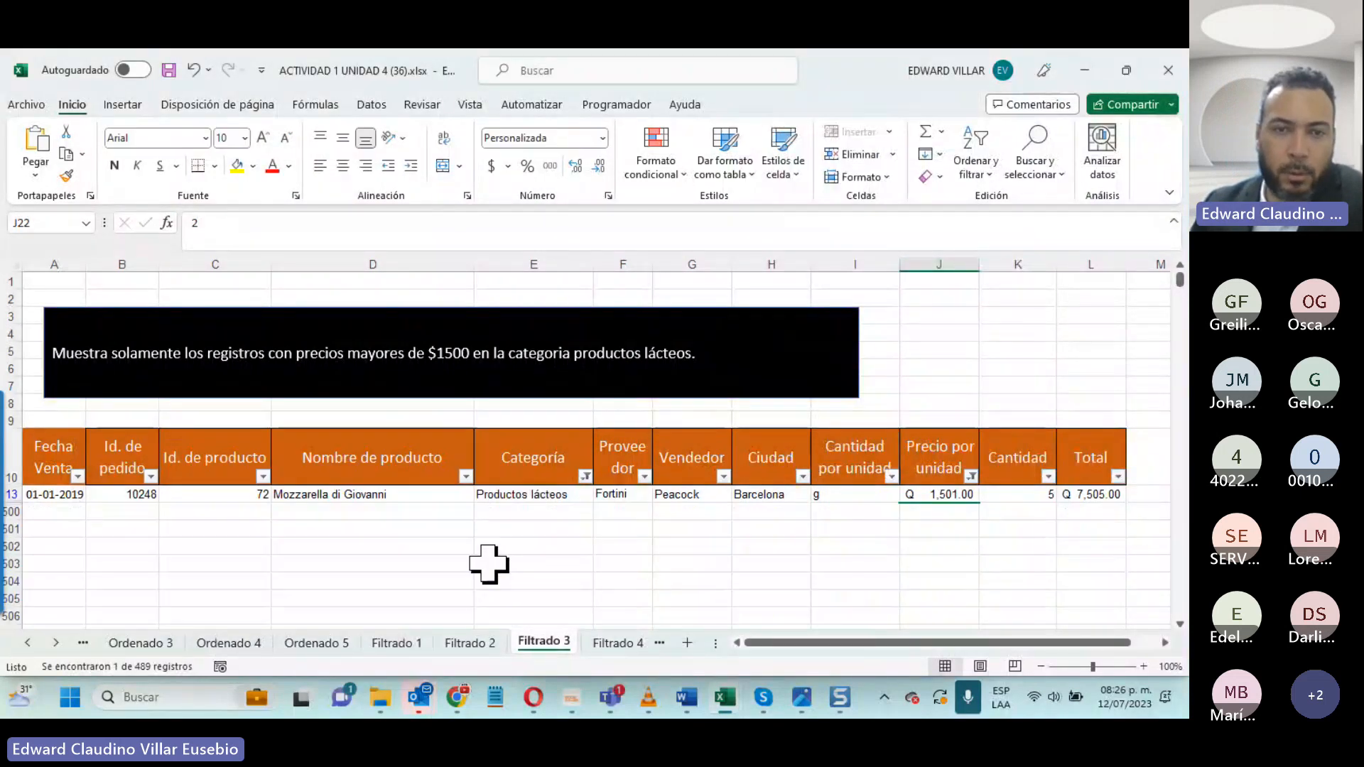
{"action": "left_click", "coordinate": [527, 494]}
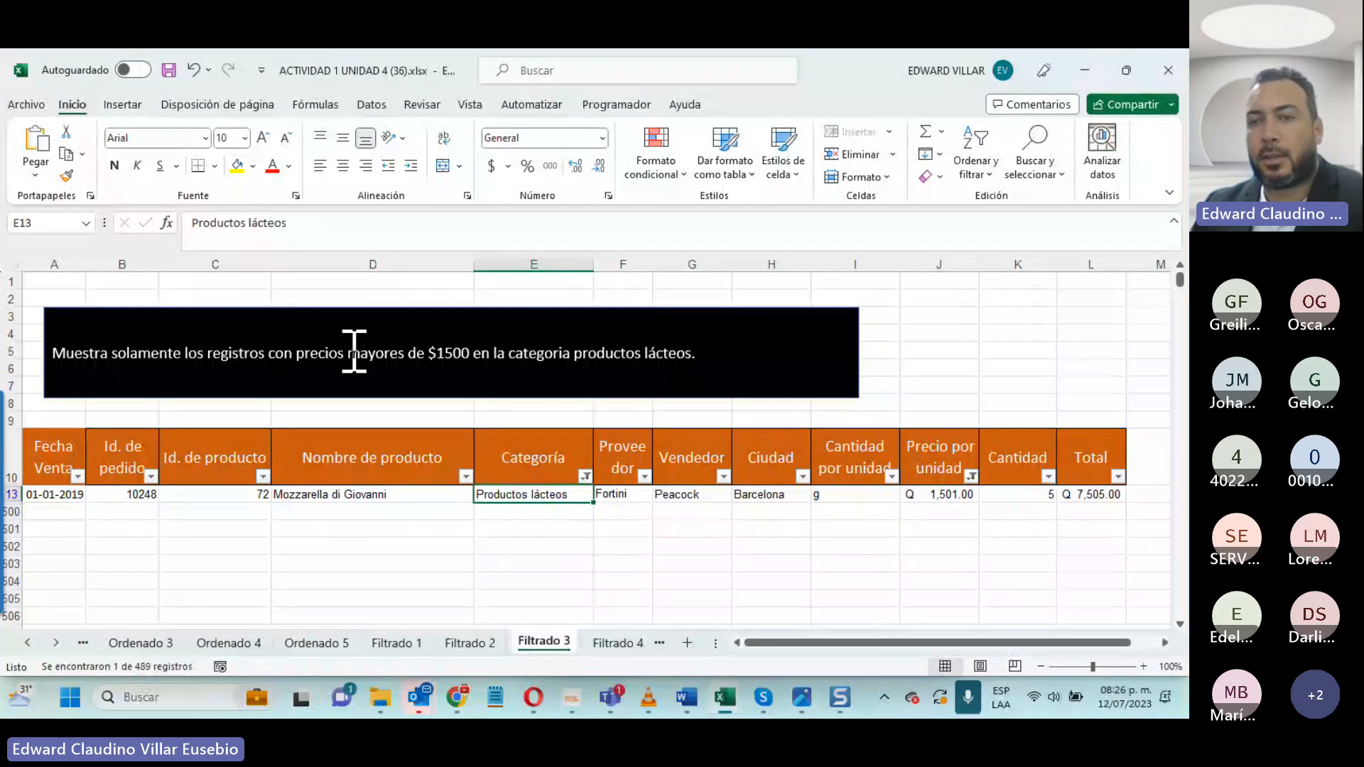
{"action": "left_click_drag", "start_coordinate": [347, 353], "coordinate": [474, 355]}
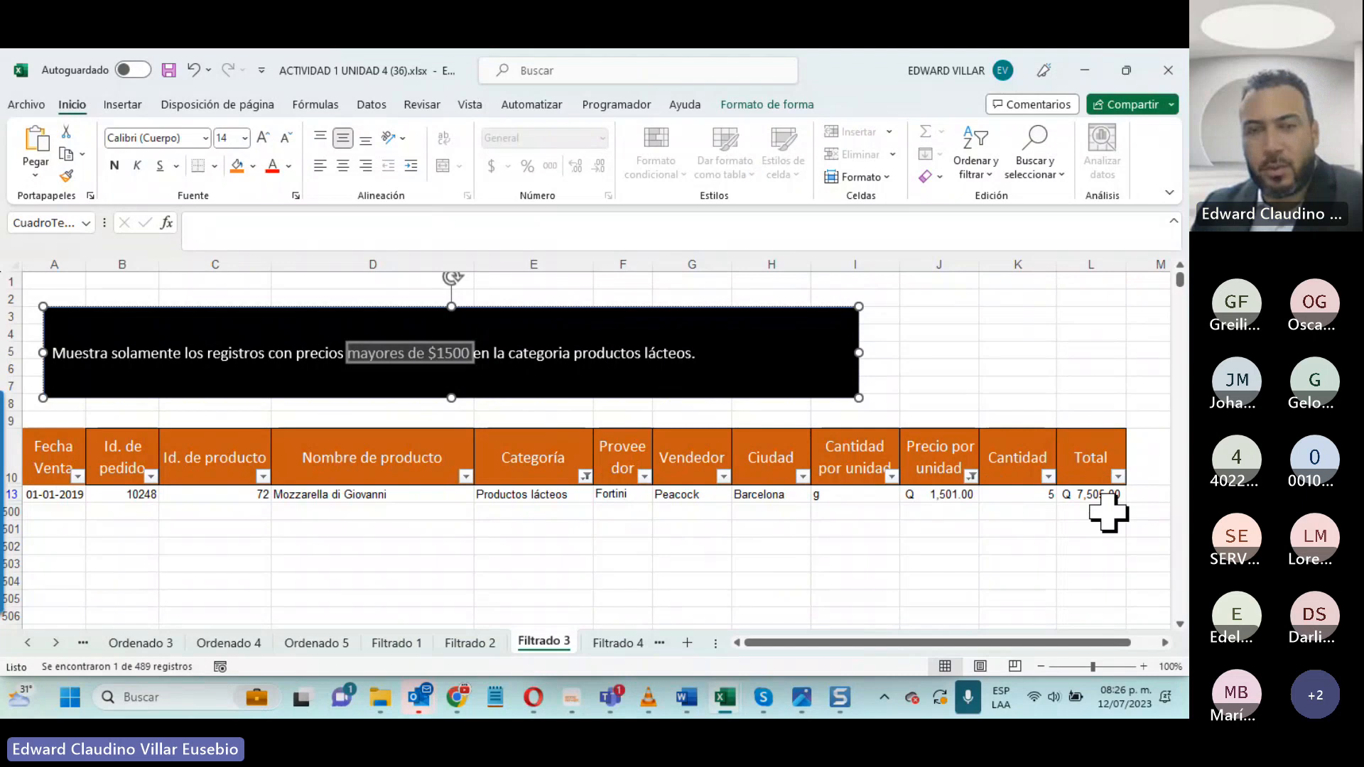
- Open the Filtrado 5 sheet and review its January to March 2018 instruction and the columns of its sales table
{"action": "left_click", "coordinate": [615, 644]}
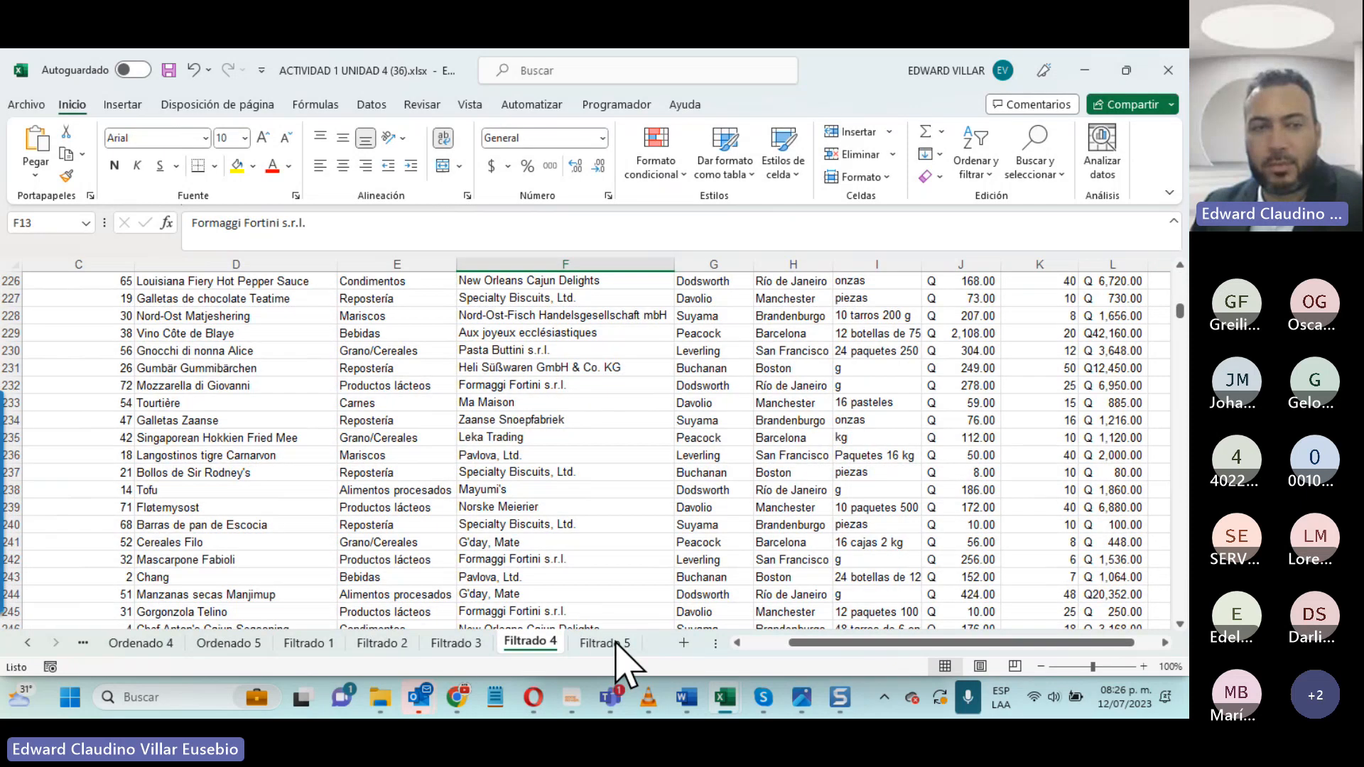
{"action": "left_click", "coordinate": [615, 644]}
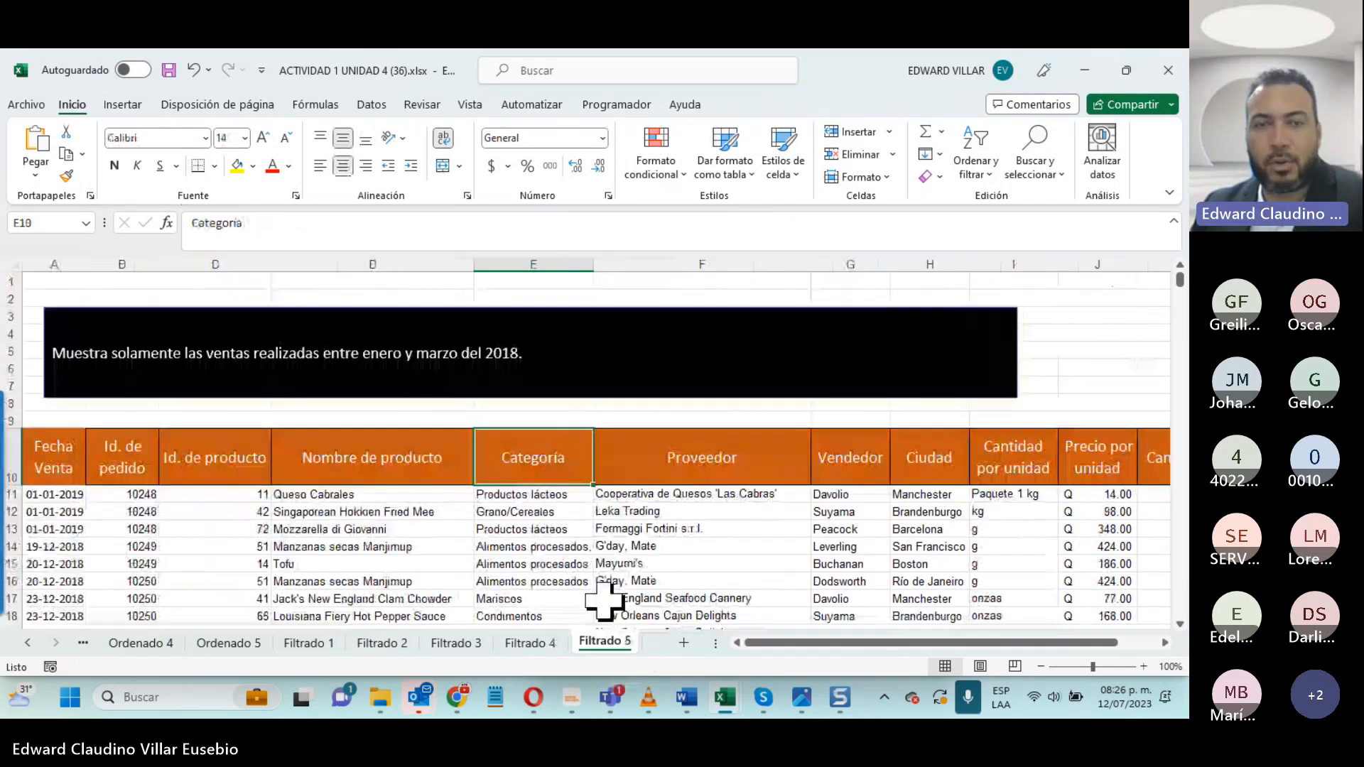
{"action": "scroll", "coordinate": [231, 547], "scroll_direction": "down", "scroll_amount": 5}
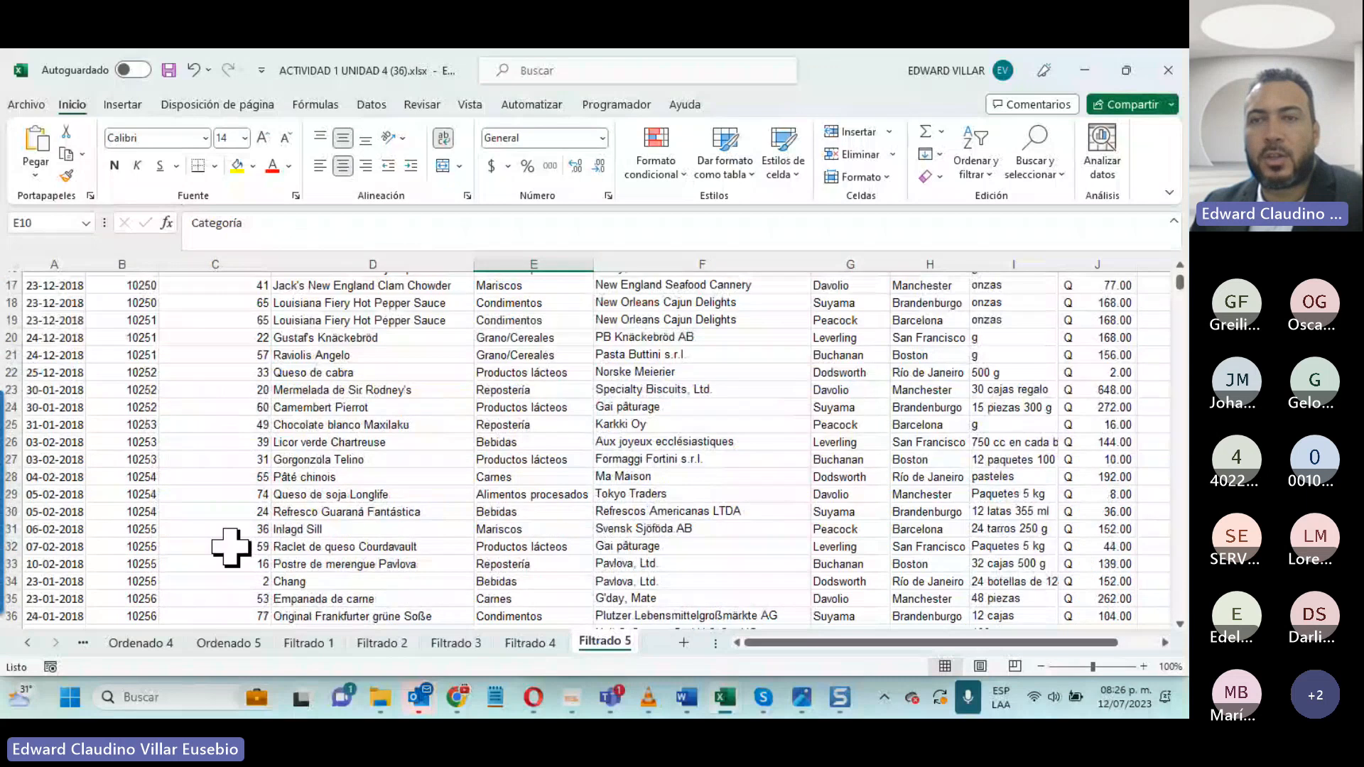
{"action": "scroll", "coordinate": [230, 547], "scroll_direction": "down", "scroll_amount": 10}
{"action": "scroll", "coordinate": [231, 547], "scroll_direction": "up", "scroll_amount": 12}
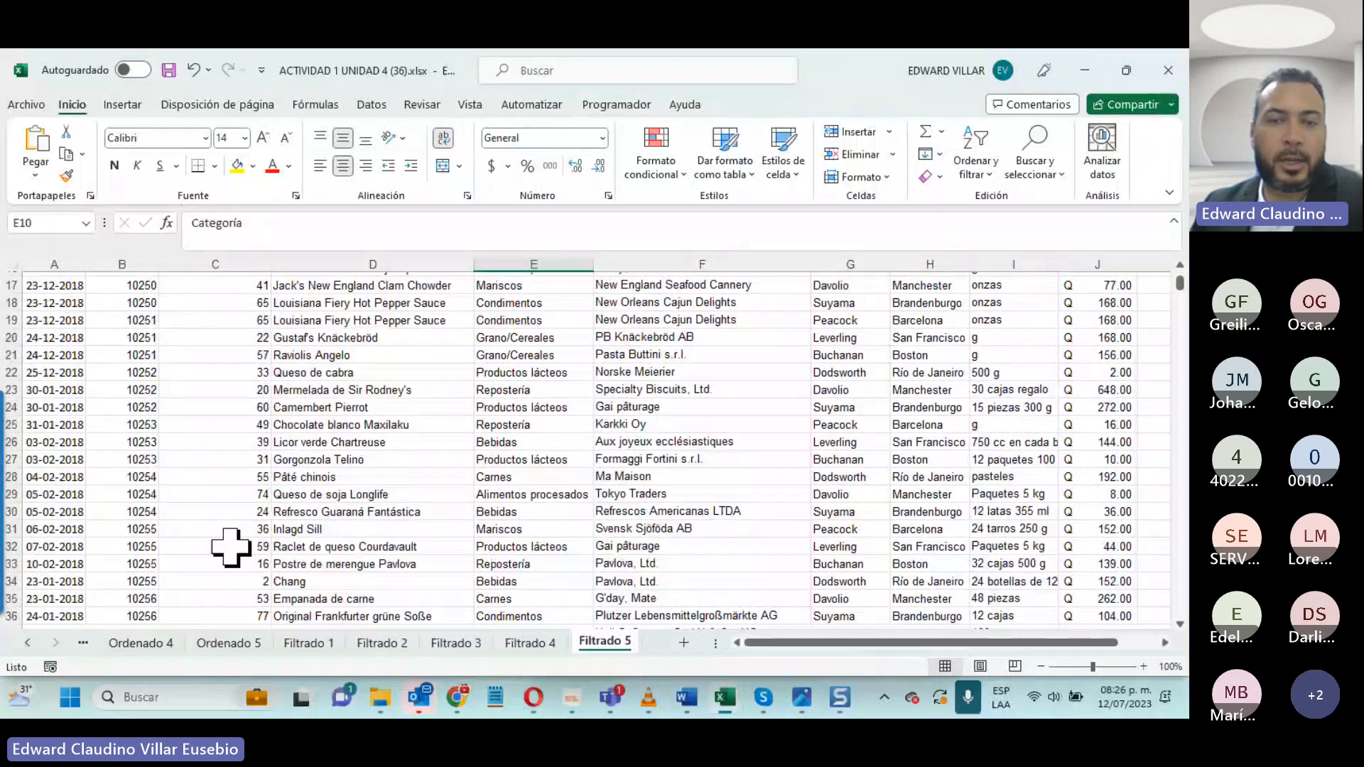
{"action": "scroll", "coordinate": [231, 547], "scroll_direction": "up", "scroll_amount": 3}
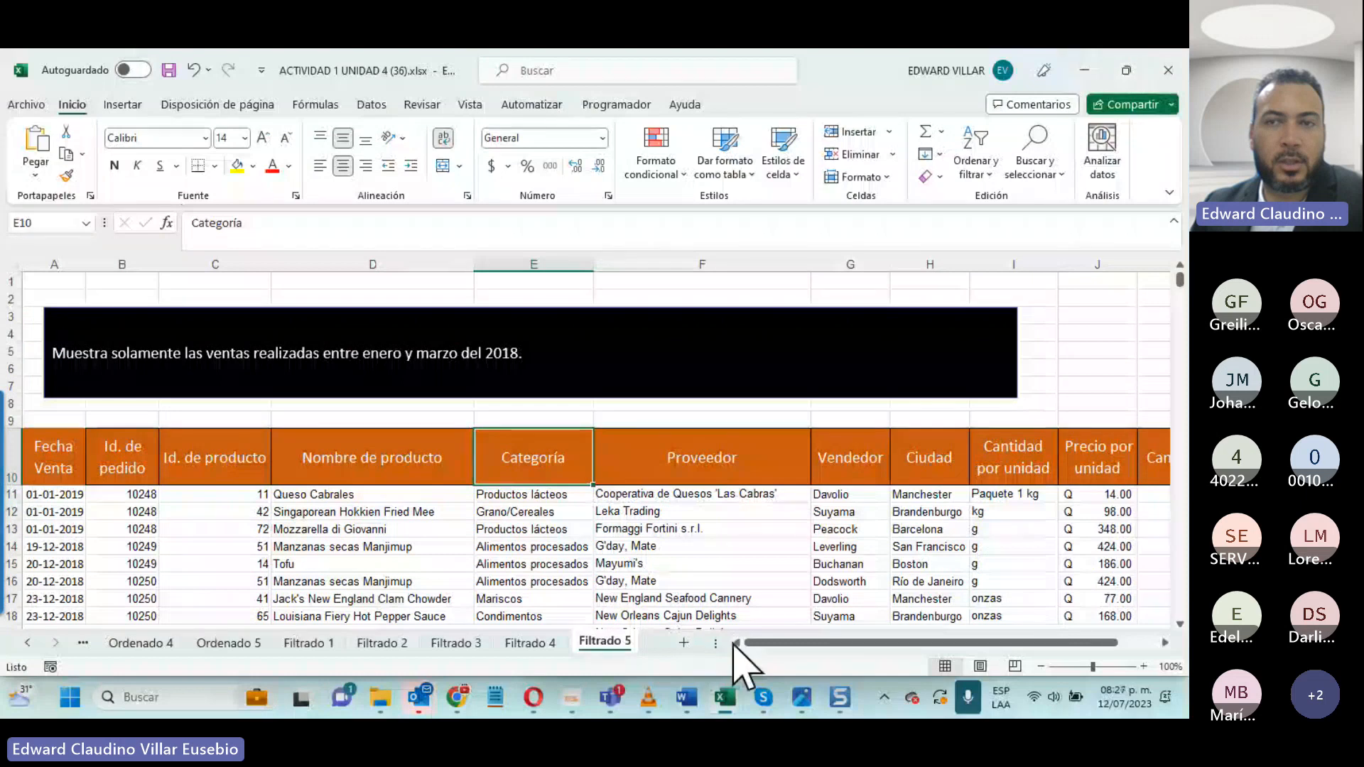
{"action": "scroll", "coordinate": [735, 643], "scroll_direction": "right", "scroll_amount": 2}
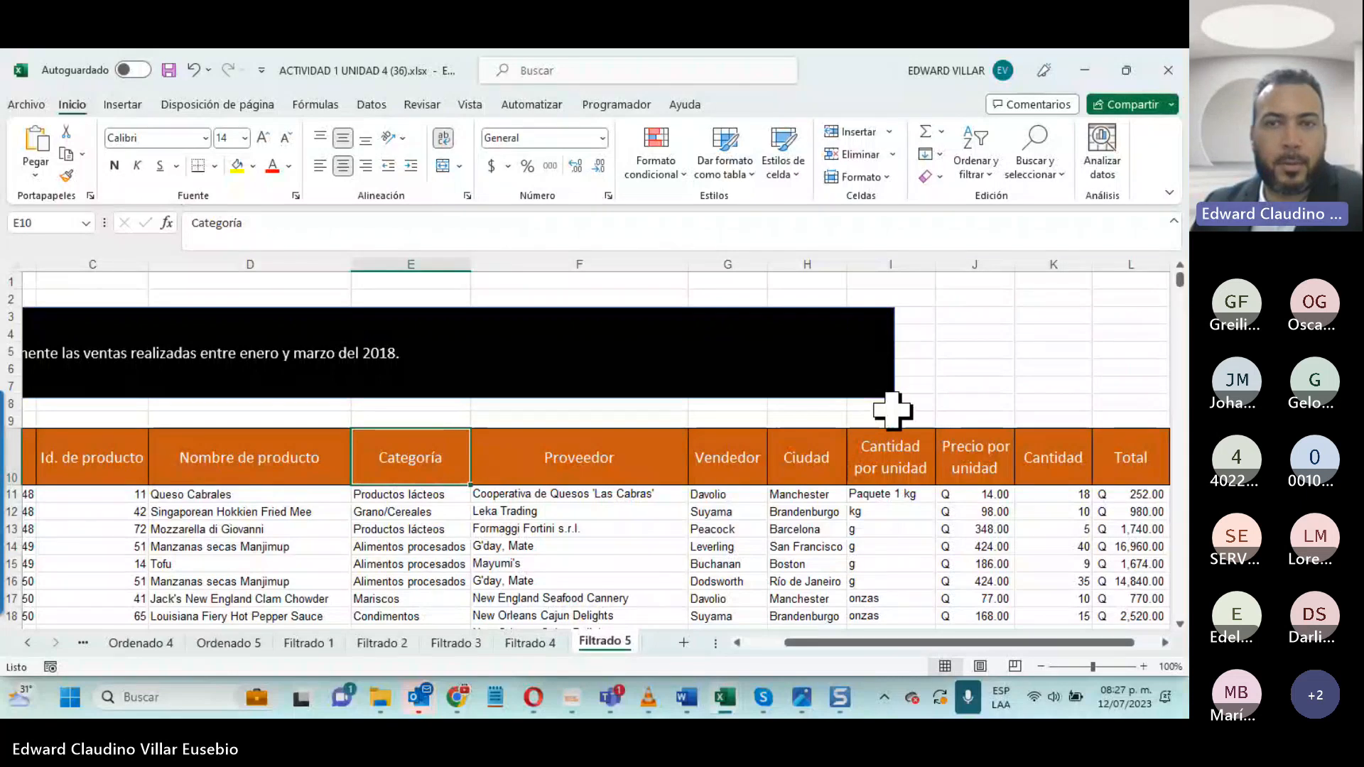
- Minimize both Excel workbooks to switch to the INFOTEP course page in Chrome and open section 5, 10 de julio - 16 de julio
{"action": "left_click", "coordinate": [1085, 71]}
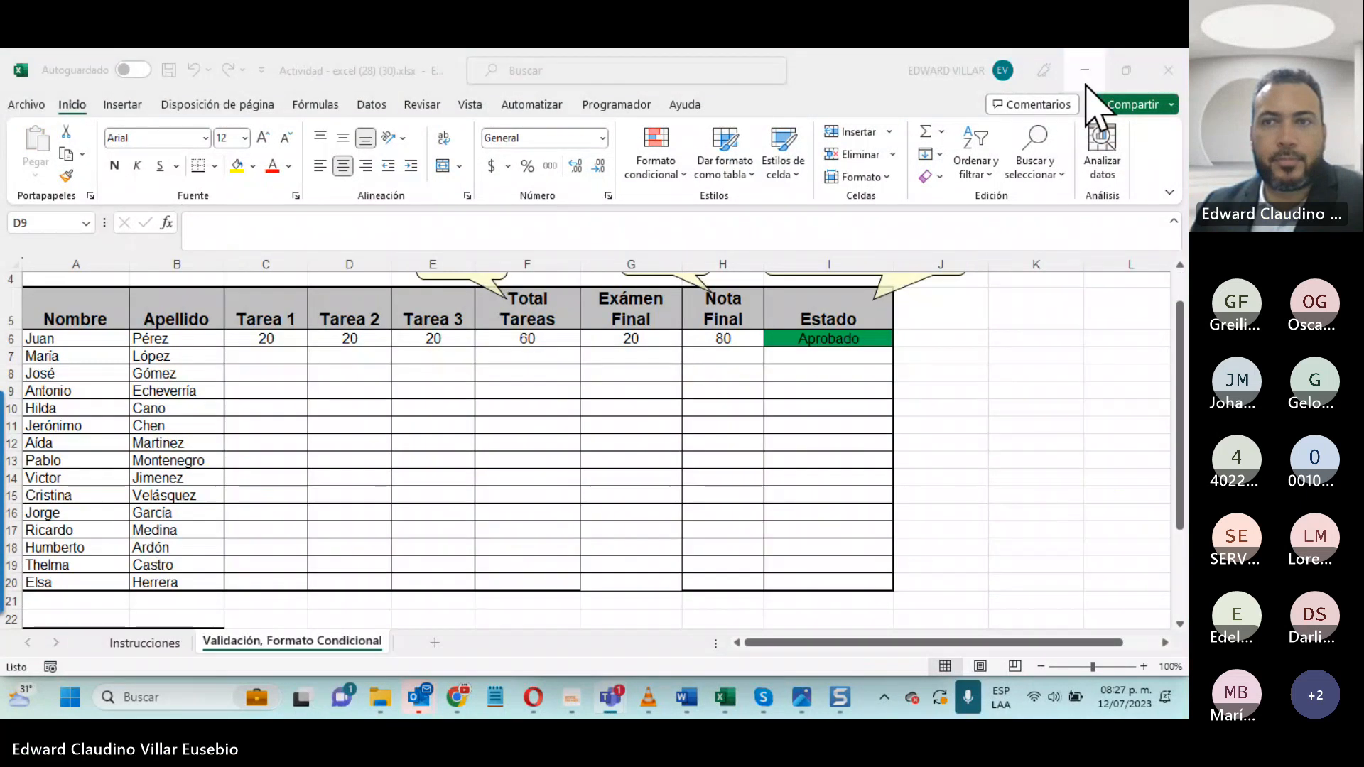
{"action": "left_click", "coordinate": [1085, 72]}
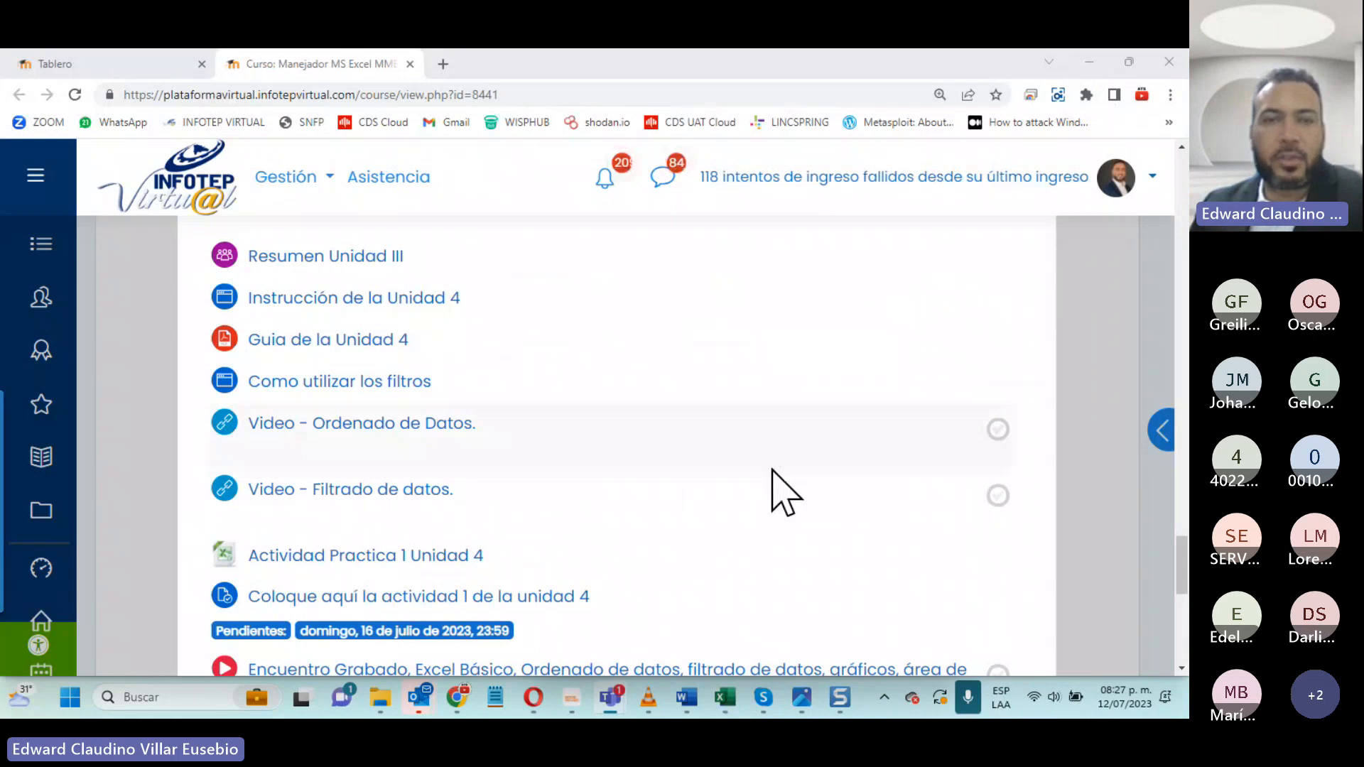
{"action": "scroll", "coordinate": [774, 476], "scroll_direction": "down", "scroll_amount": 5}
{"action": "scroll", "coordinate": [710, 526], "scroll_direction": "up", "scroll_amount": 6}
{"action": "scroll", "coordinate": [646, 573], "scroll_direction": "down", "scroll_amount": 4}
{"action": "scroll", "coordinate": [644, 568], "scroll_direction": "up", "scroll_amount": 6}
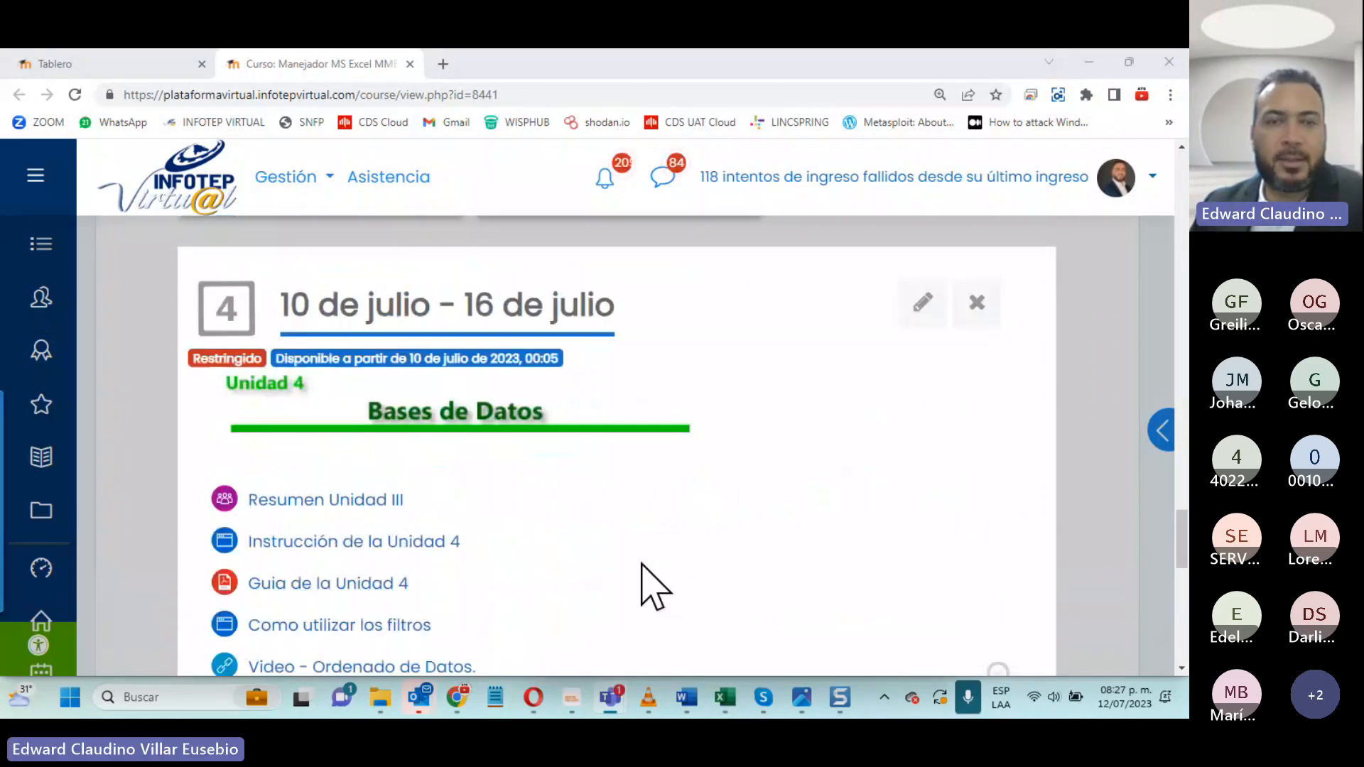
{"action": "scroll", "coordinate": [710, 512], "scroll_direction": "up", "scroll_amount": 5}
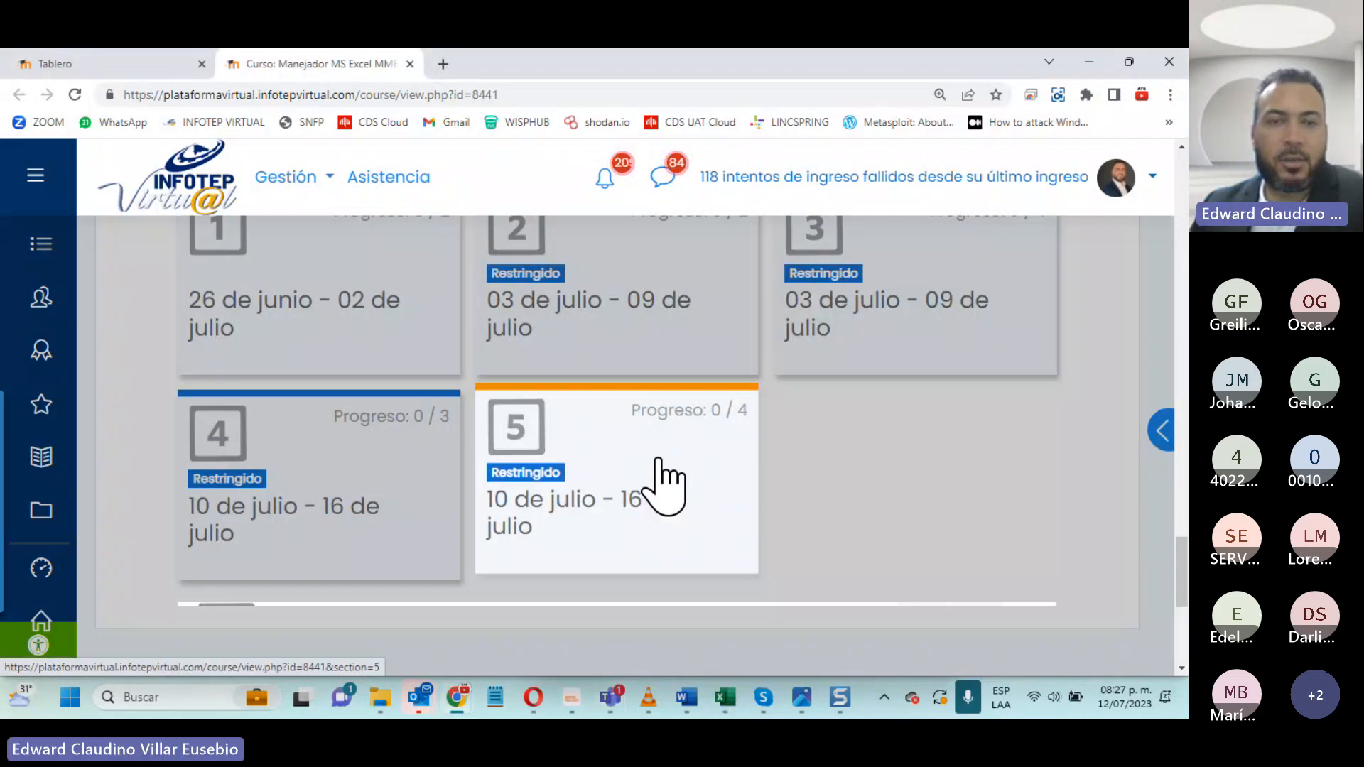
{"action": "left_click", "coordinate": [661, 481]}
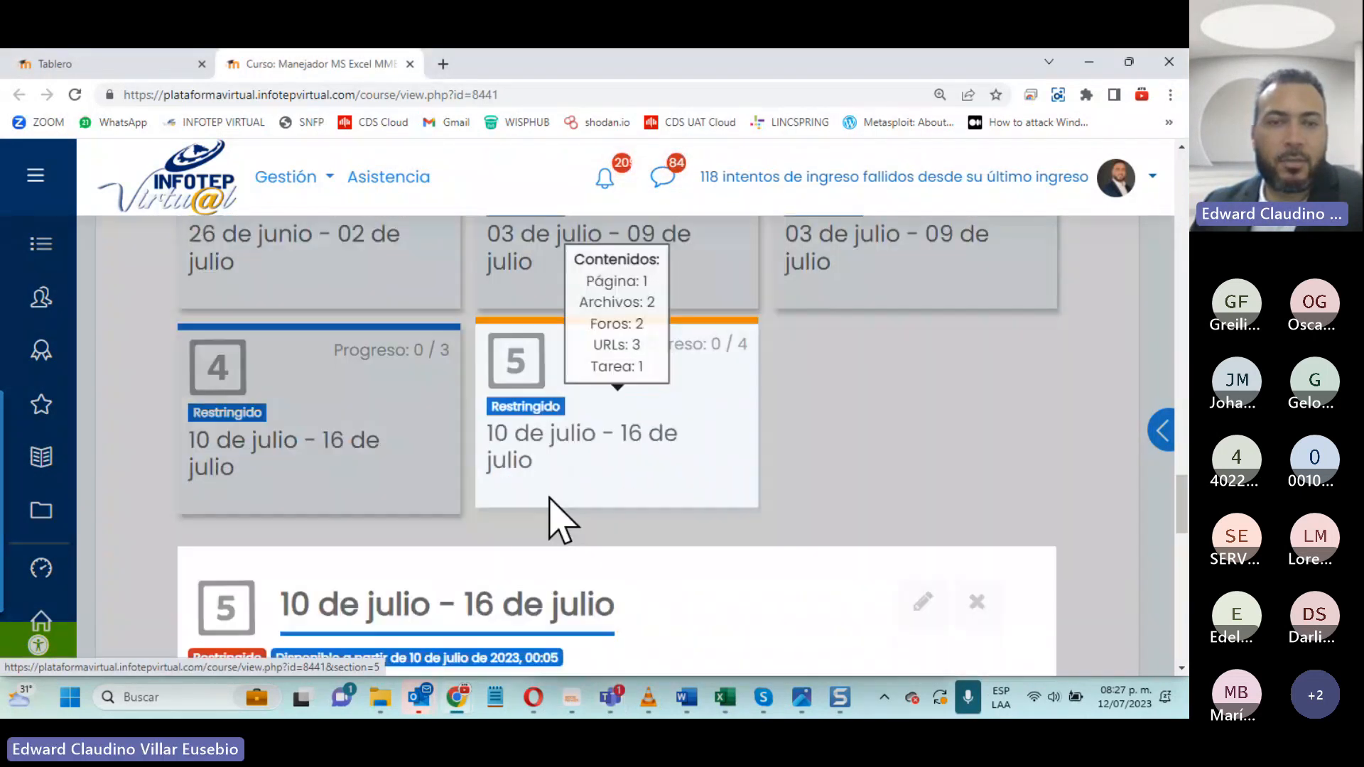
- Open Instrucción de la Unidad V, Guia de la Unidad V and Foro de la Unidad 5 in separate new browser tabs
{"action": "scroll", "coordinate": [549, 498], "scroll_direction": "down", "scroll_amount": 3}
{"action": "scroll", "coordinate": [549, 519], "scroll_direction": "down", "scroll_amount": 5}
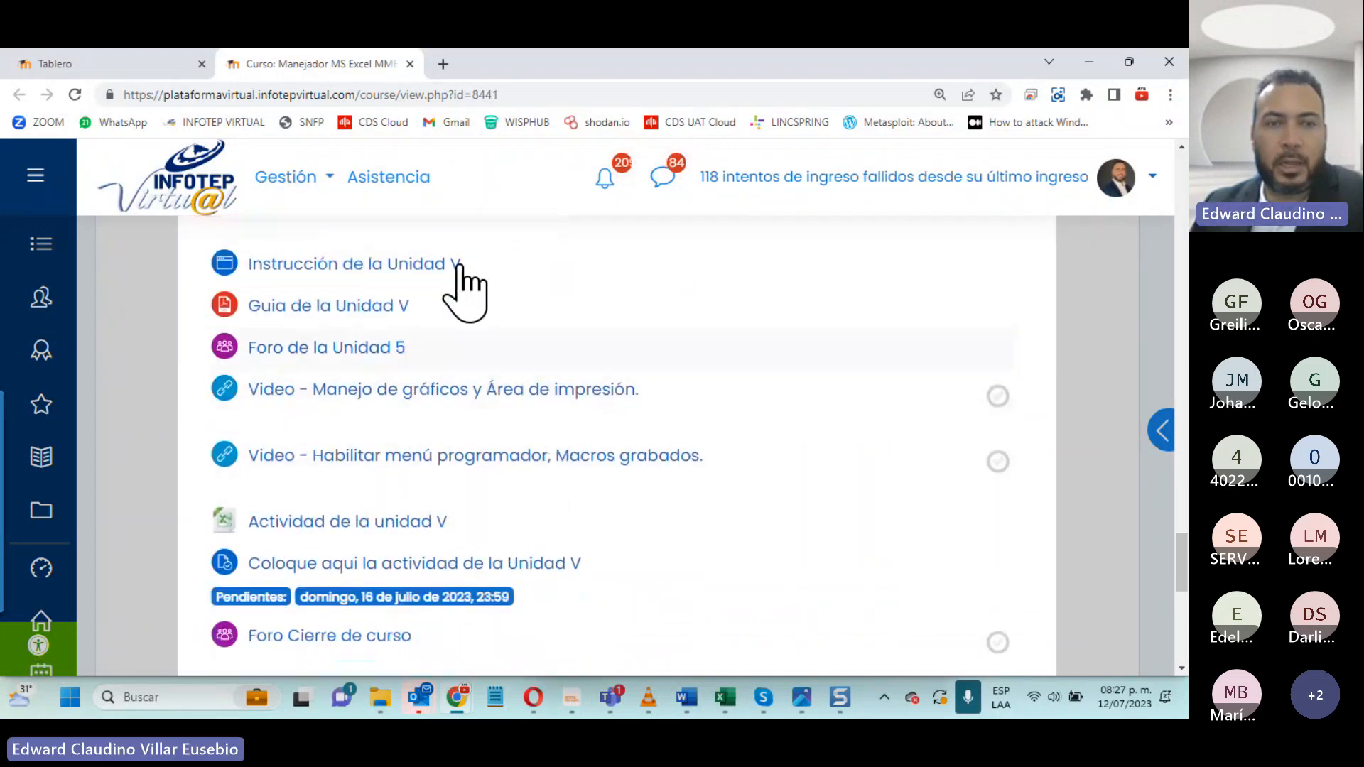
{"action": "right_click", "coordinate": [329, 274]}
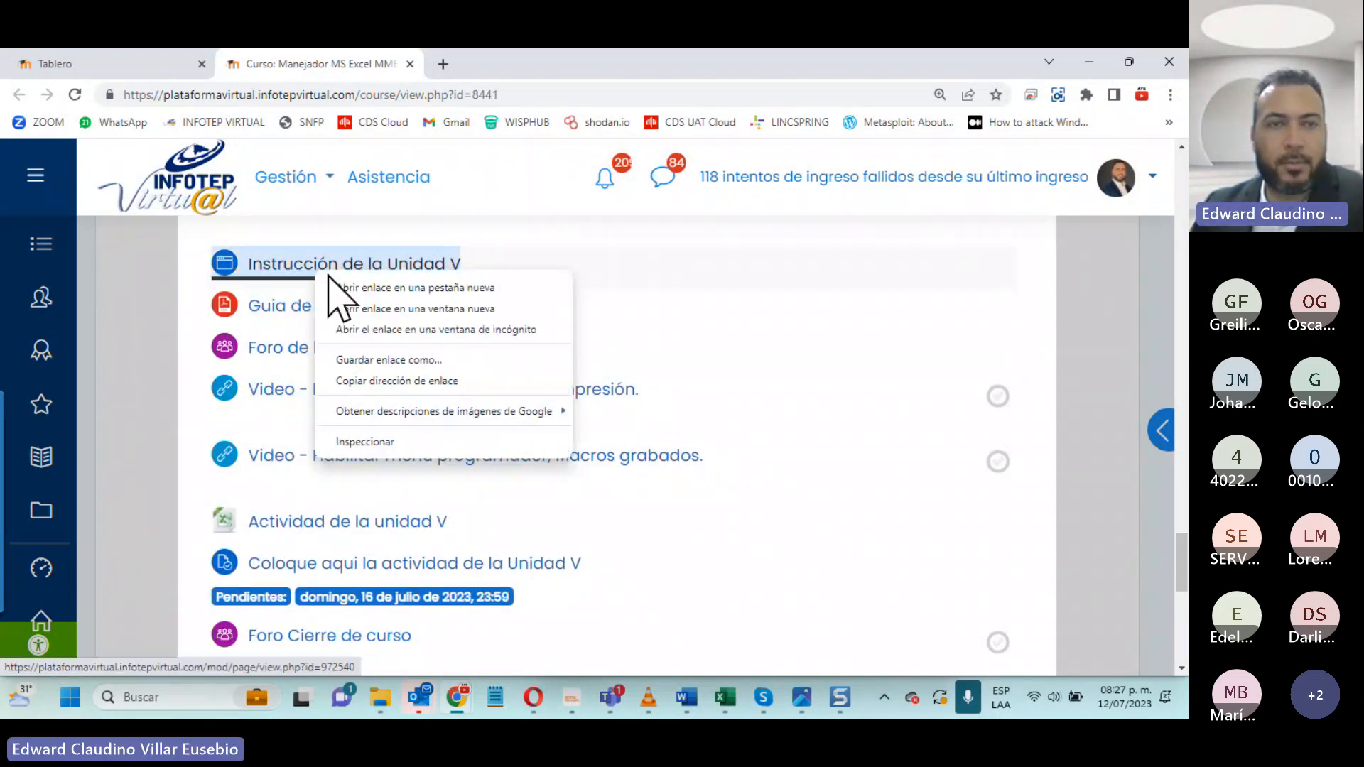
{"action": "left_click", "coordinate": [363, 291]}
{"action": "scroll", "coordinate": [337, 387], "scroll_direction": "down", "scroll_amount": 1}
{"action": "scroll", "coordinate": [341, 323], "scroll_direction": "up", "scroll_amount": 2}
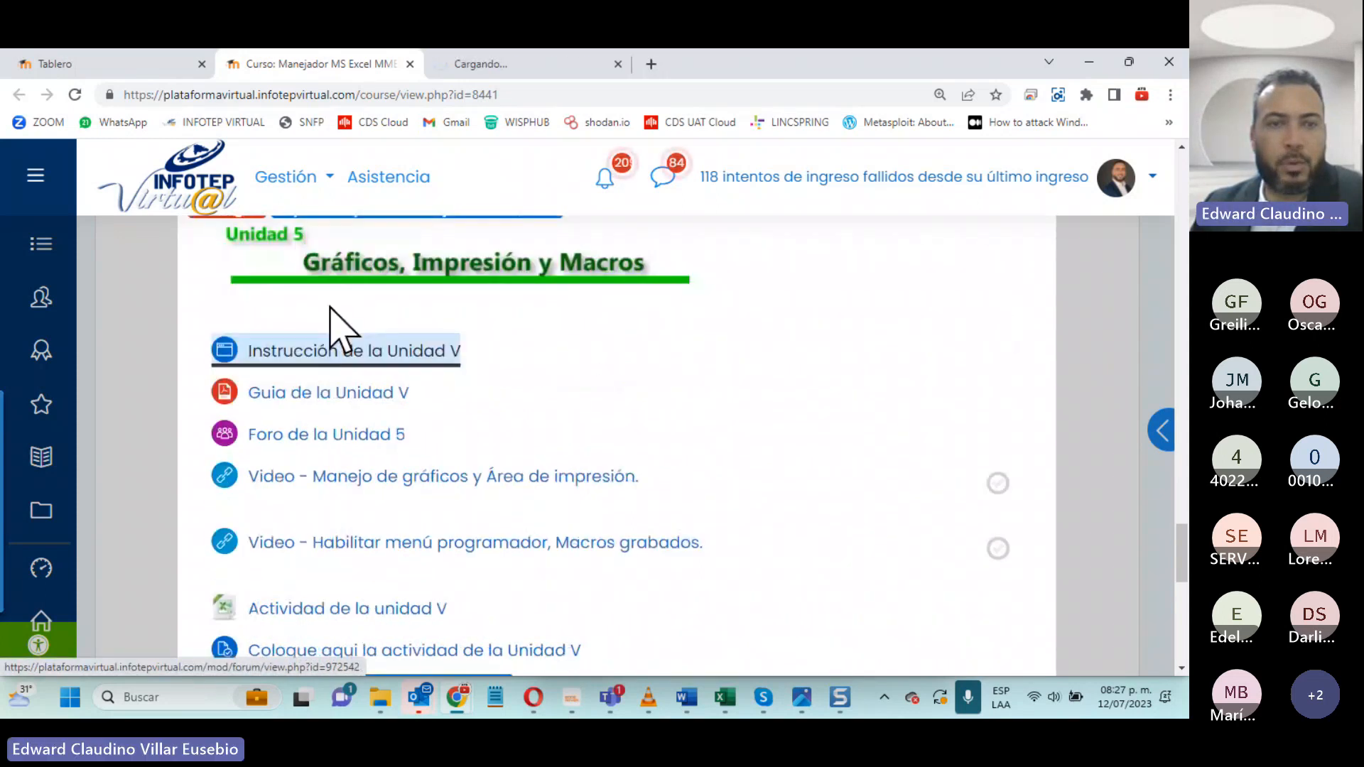
{"action": "middle_click", "coordinate": [324, 397]}
{"action": "right_click", "coordinate": [331, 434]}
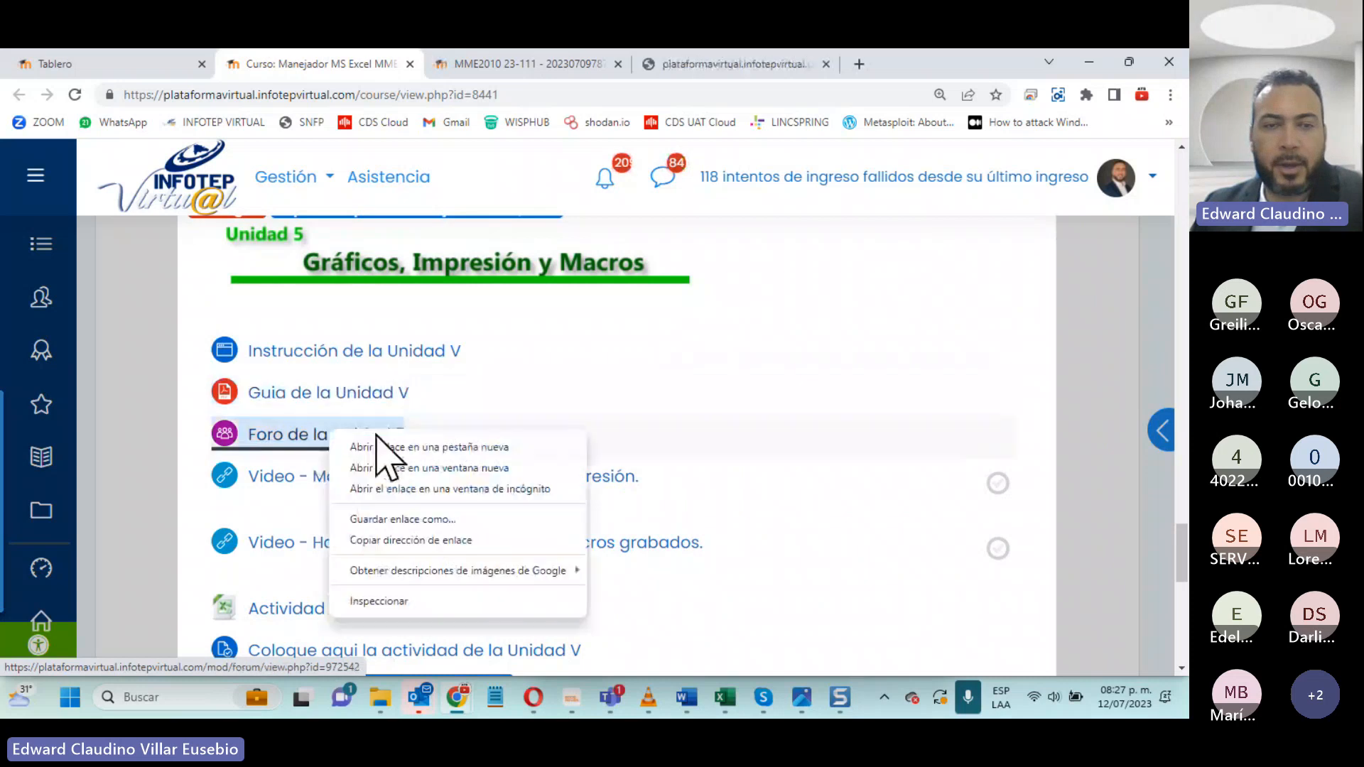
{"action": "left_click", "coordinate": [378, 445]}
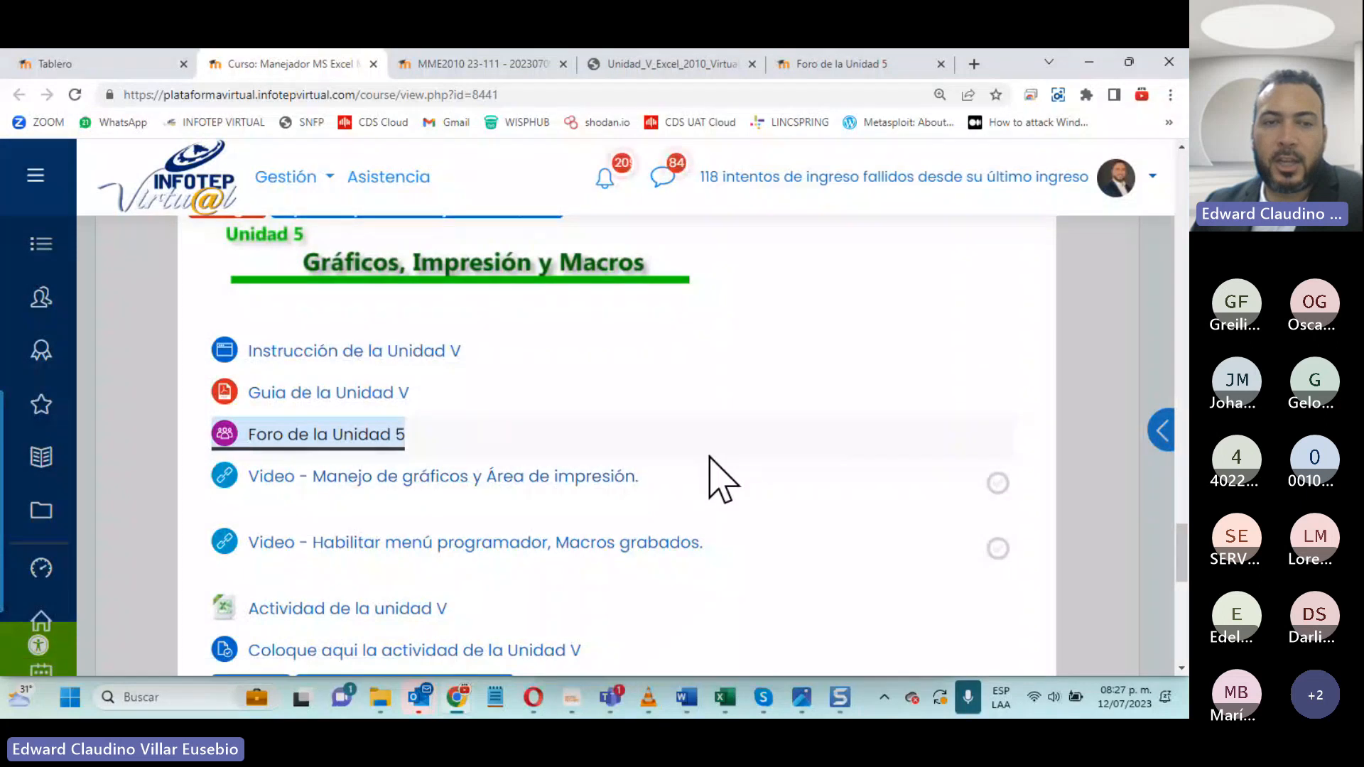
- Download the Actividad de la unidad V workbook and look over the remaining Unidad 5 resources
{"action": "scroll", "coordinate": [281, 513], "scroll_direction": "down", "scroll_amount": 1}
{"action": "scroll", "coordinate": [281, 515], "scroll_direction": "down", "scroll_amount": 1}
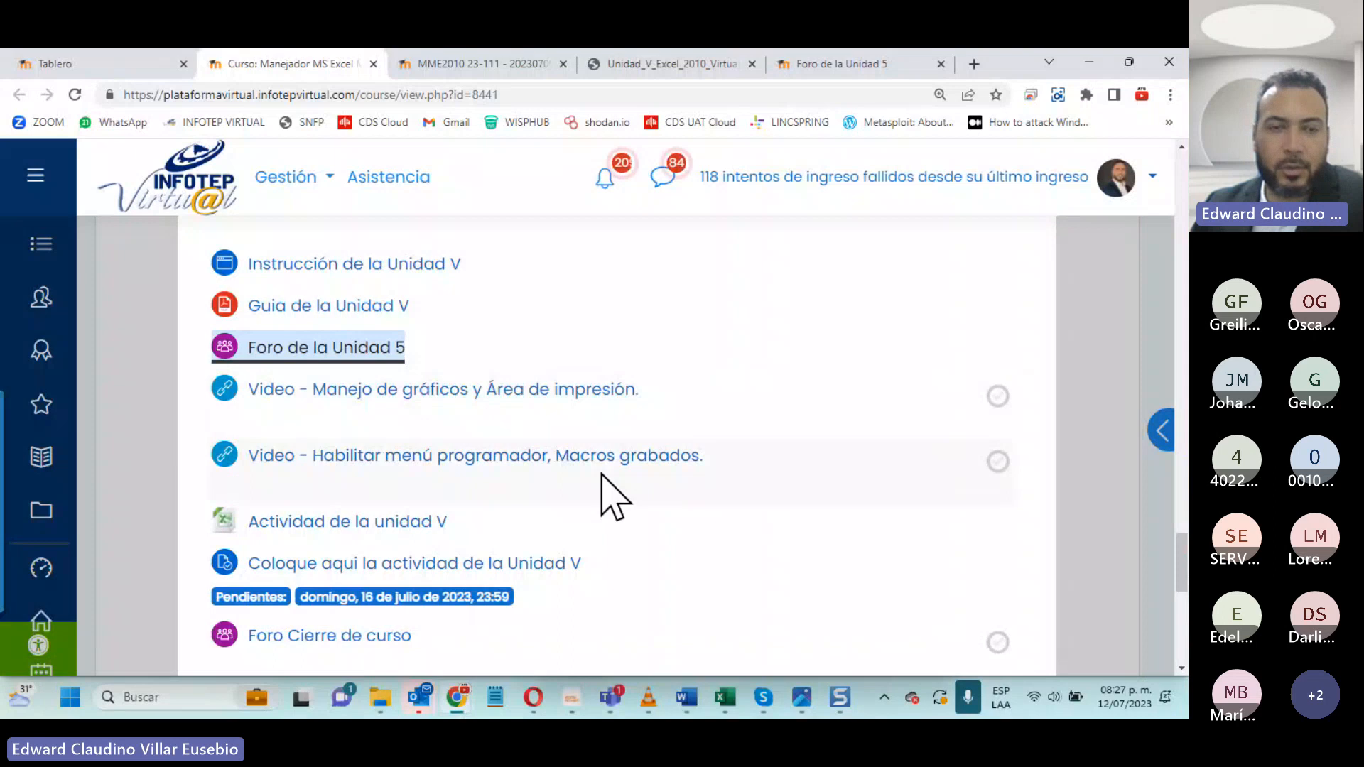
{"action": "left_click", "coordinate": [322, 520]}
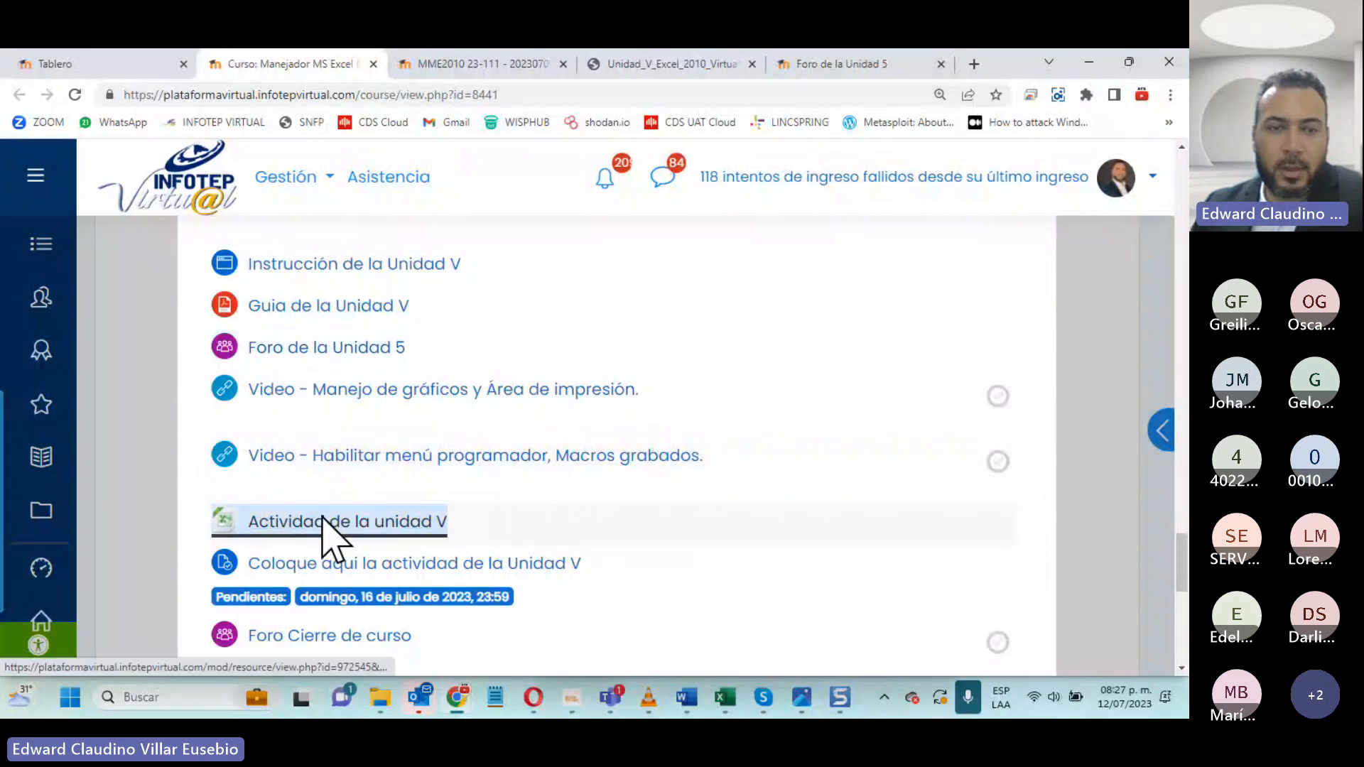
{"action": "scroll", "coordinate": [580, 583], "scroll_direction": "down", "scroll_amount": 3}
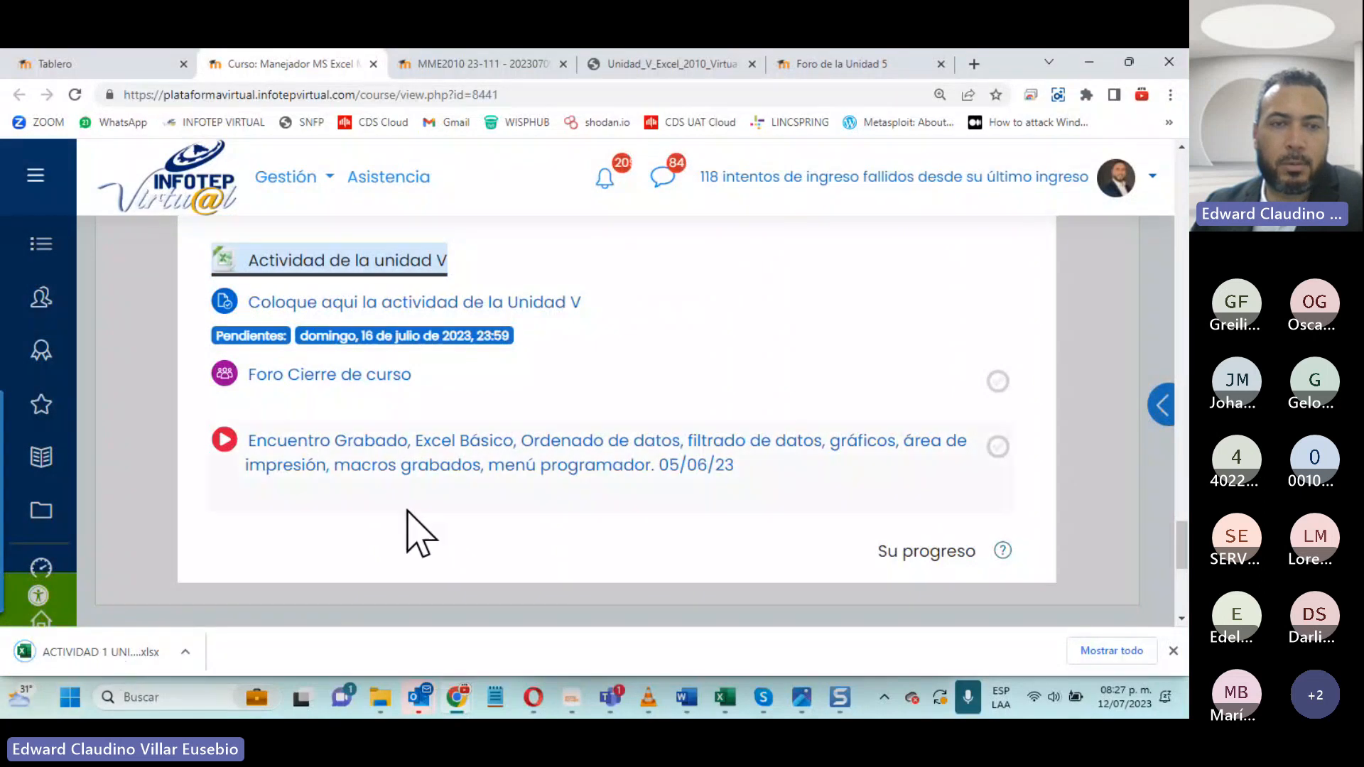
{"action": "scroll", "coordinate": [416, 533], "scroll_direction": "up", "scroll_amount": 3}
{"action": "scroll", "coordinate": [320, 519], "scroll_direction": "down", "scroll_amount": 2}
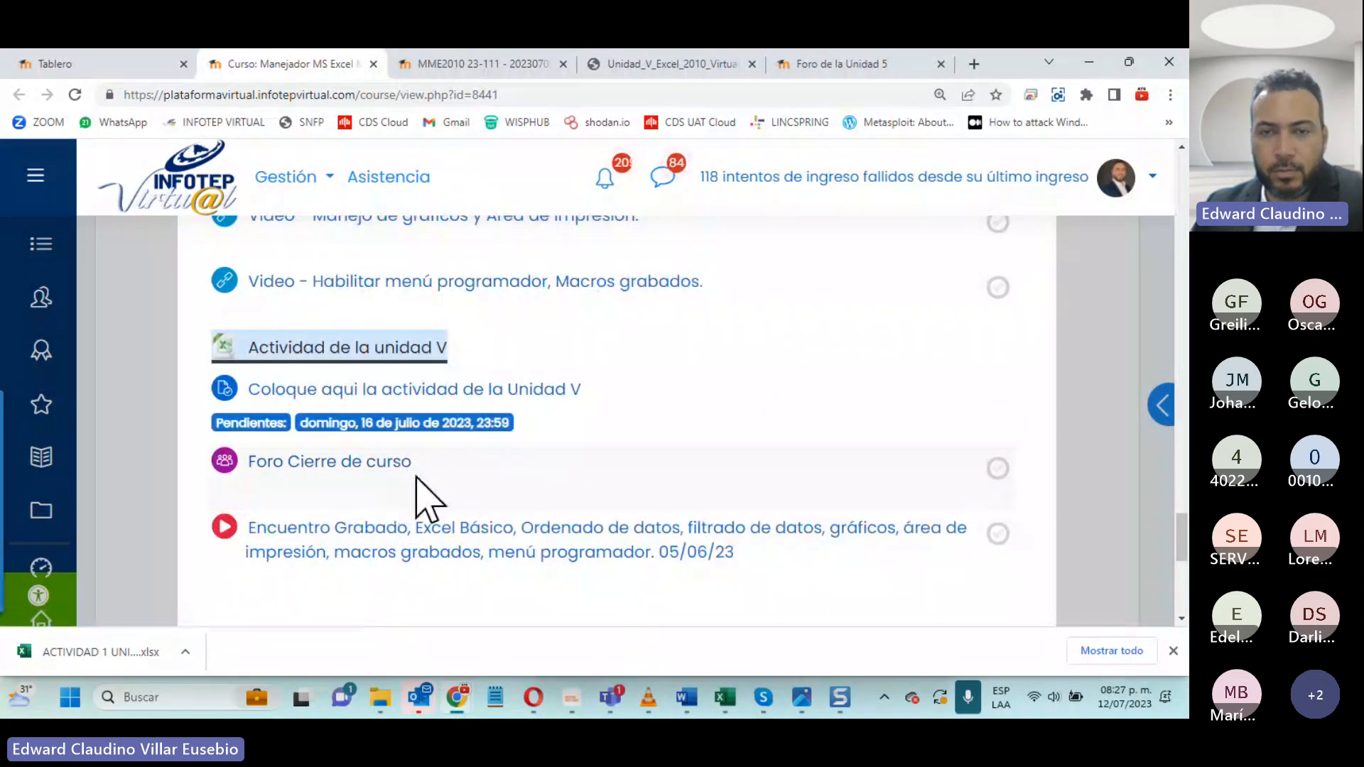
{"action": "scroll", "coordinate": [418, 478], "scroll_direction": "up", "scroll_amount": 2}
{"action": "scroll", "coordinate": [427, 501], "scroll_direction": "up", "scroll_amount": 1}
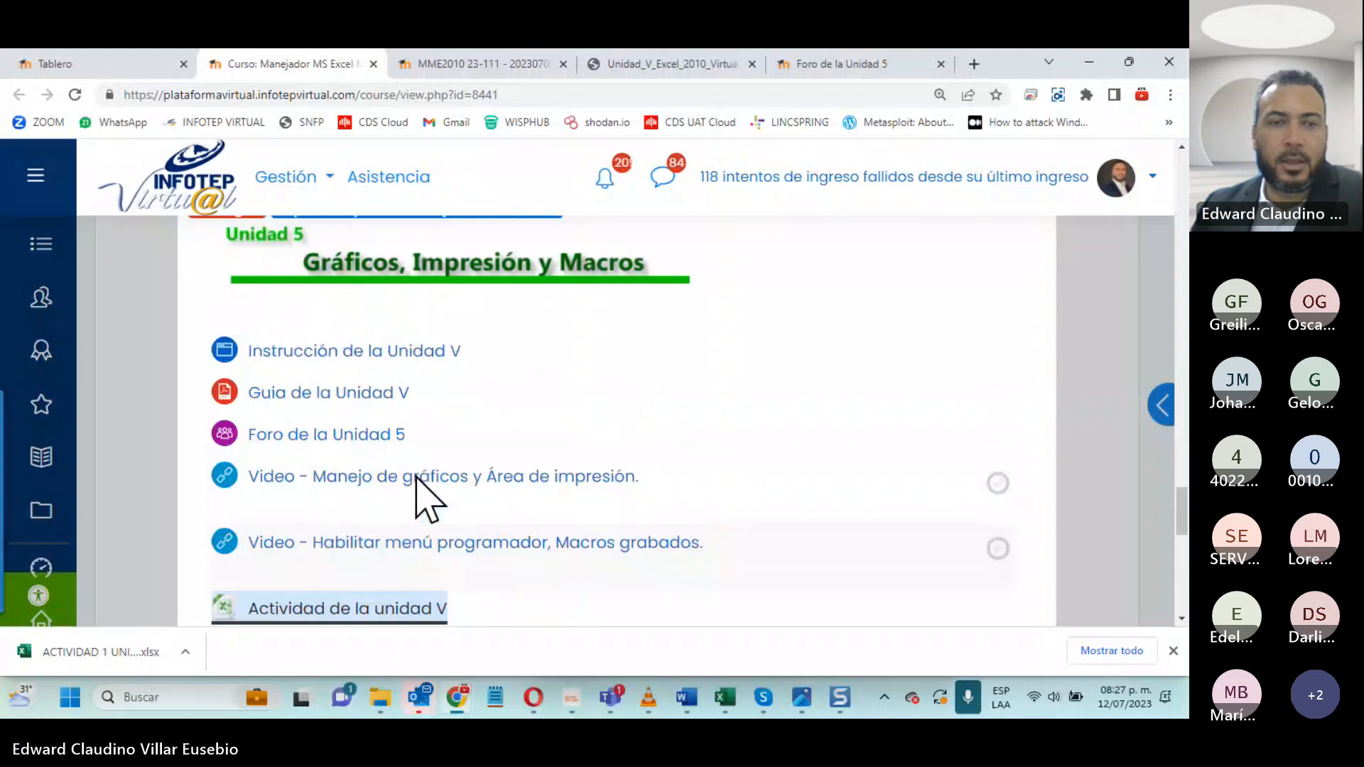
- Read through the Instrucción de la Unidad V page down to its Actividades de esta Unidad list and close that page
{"action": "left_click", "coordinate": [450, 65]}
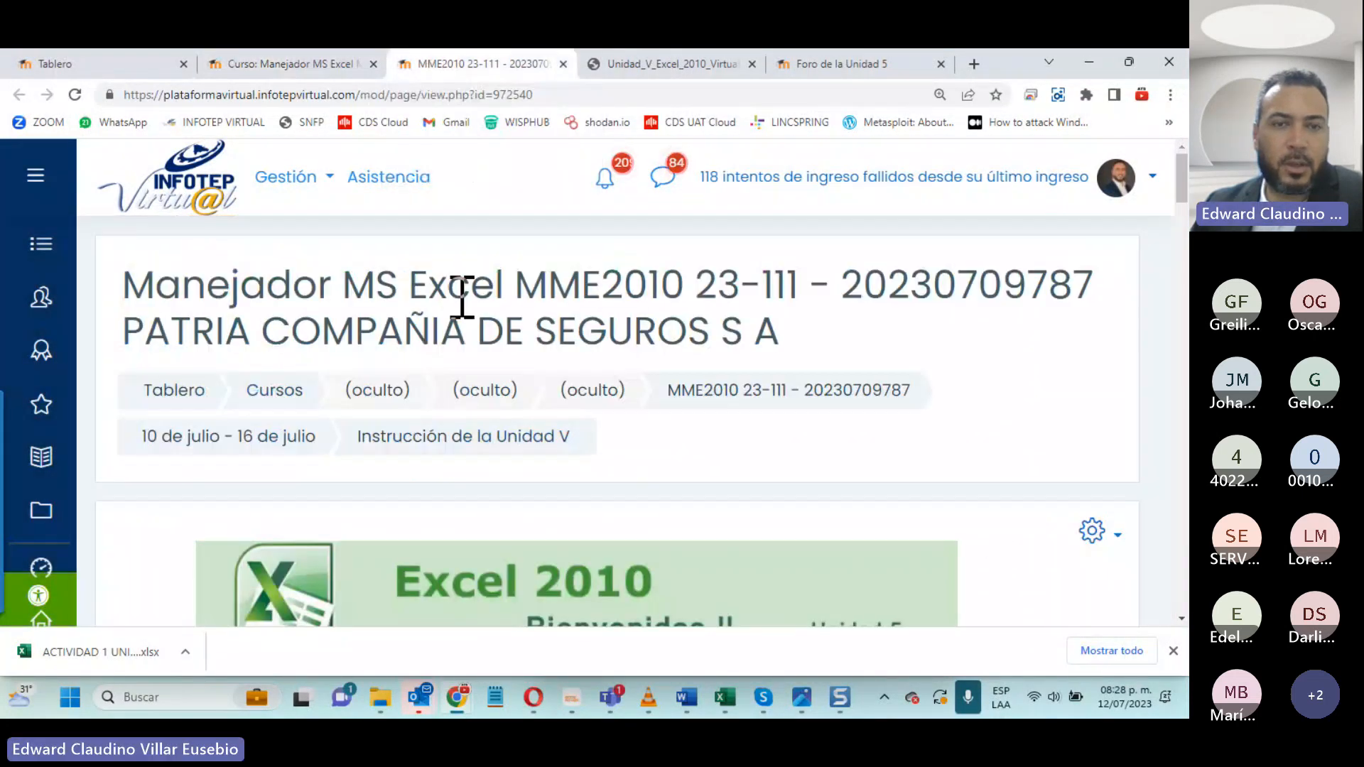
{"action": "scroll", "coordinate": [443, 436], "scroll_direction": "down", "scroll_amount": 5}
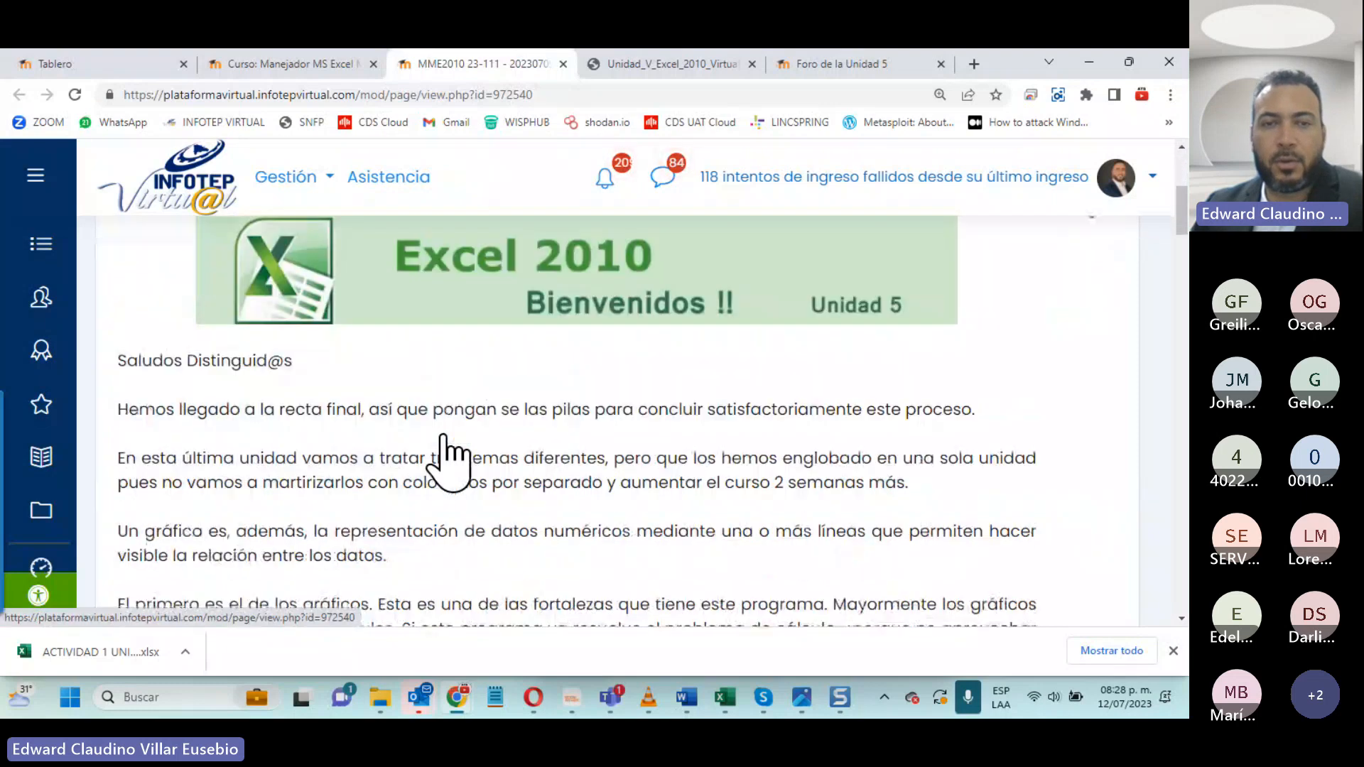
{"action": "scroll", "coordinate": [443, 436], "scroll_direction": "down", "scroll_amount": 3}
{"action": "scroll", "coordinate": [446, 449], "scroll_direction": "up", "scroll_amount": 2}
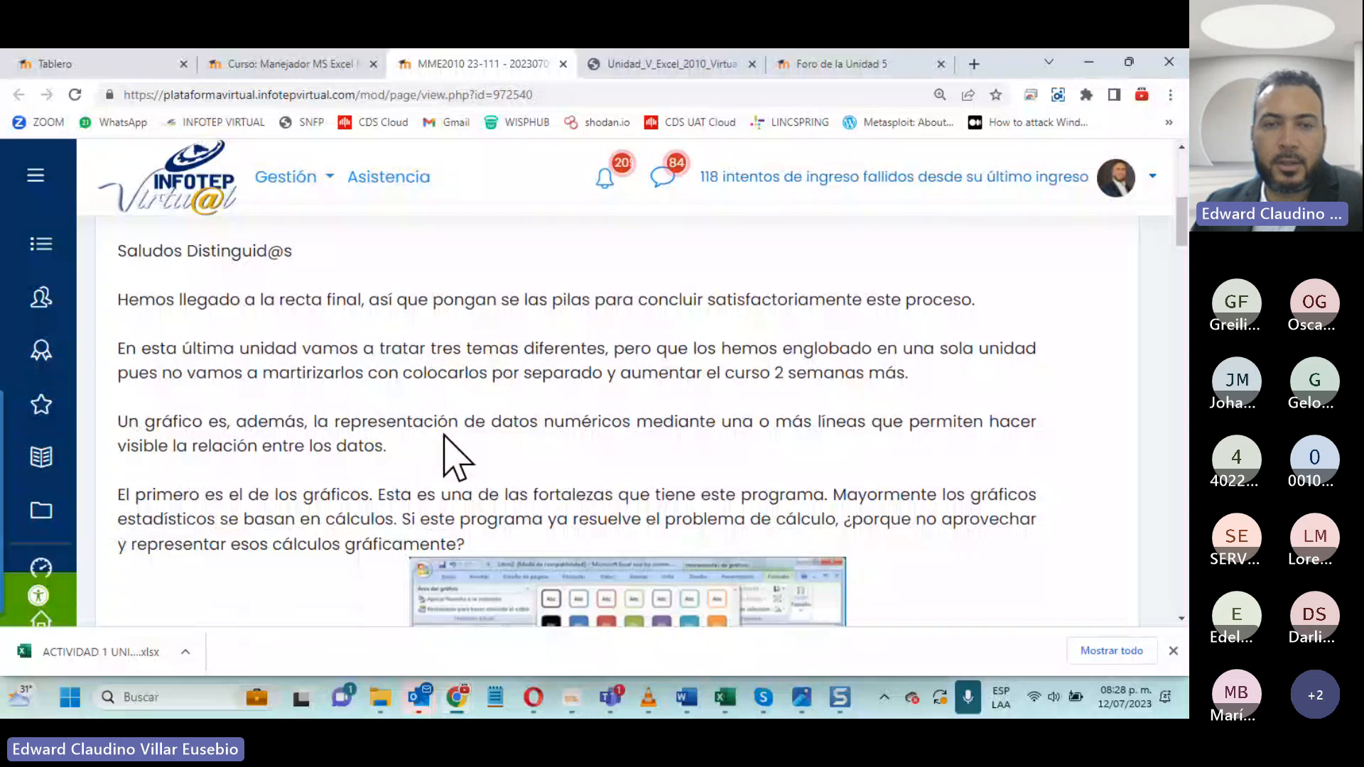
{"action": "scroll", "coordinate": [445, 435], "scroll_direction": "down", "scroll_amount": 4}
{"action": "scroll", "coordinate": [523, 474], "scroll_direction": "down", "scroll_amount": 12}
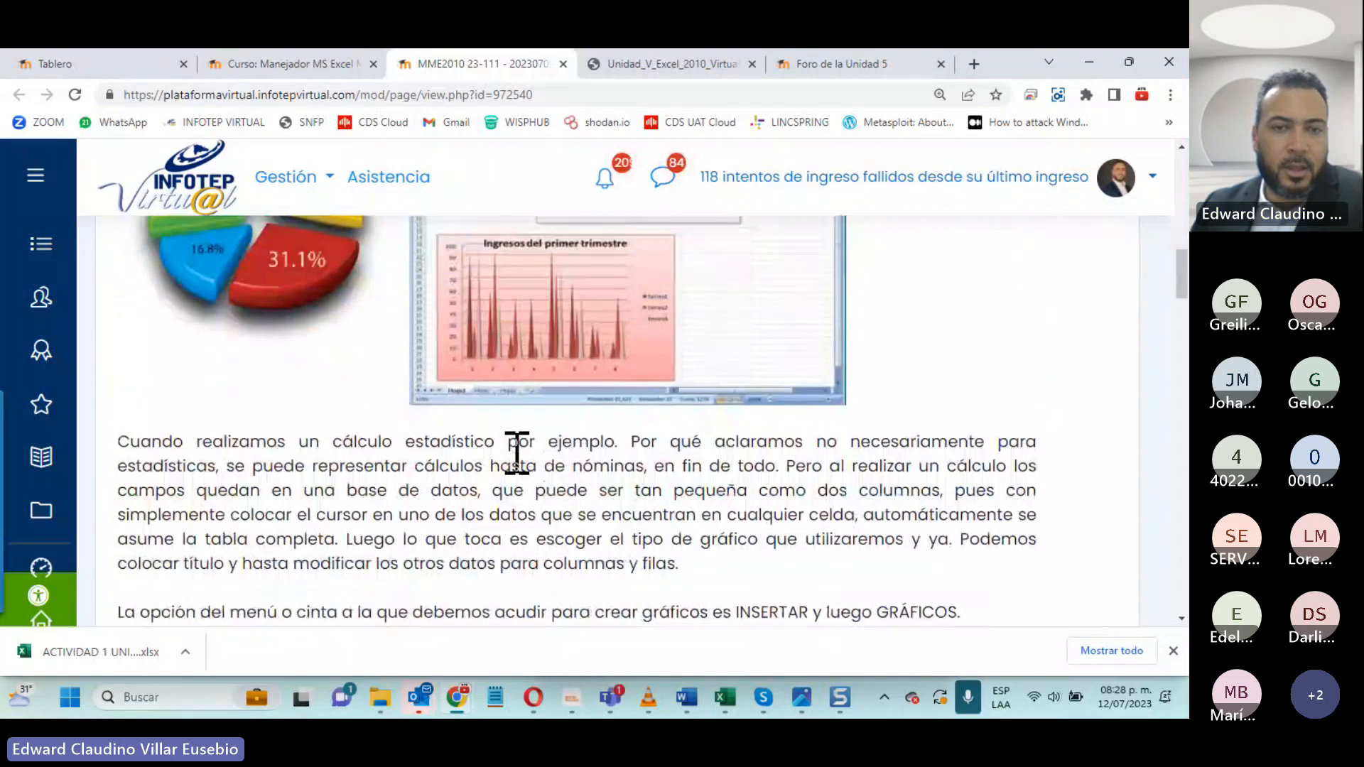
{"action": "scroll", "coordinate": [515, 454], "scroll_direction": "down", "scroll_amount": 15}
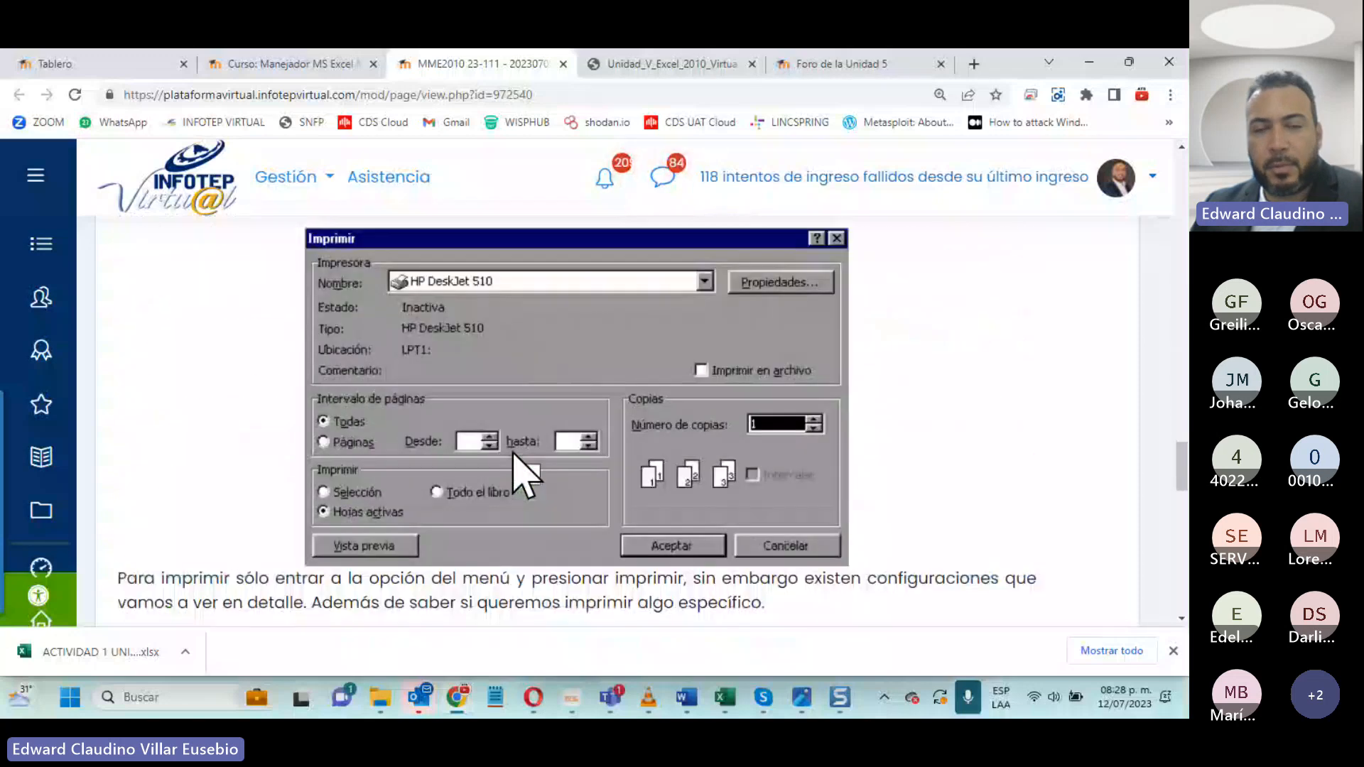
{"action": "scroll", "coordinate": [513, 452], "scroll_direction": "down", "scroll_amount": 5}
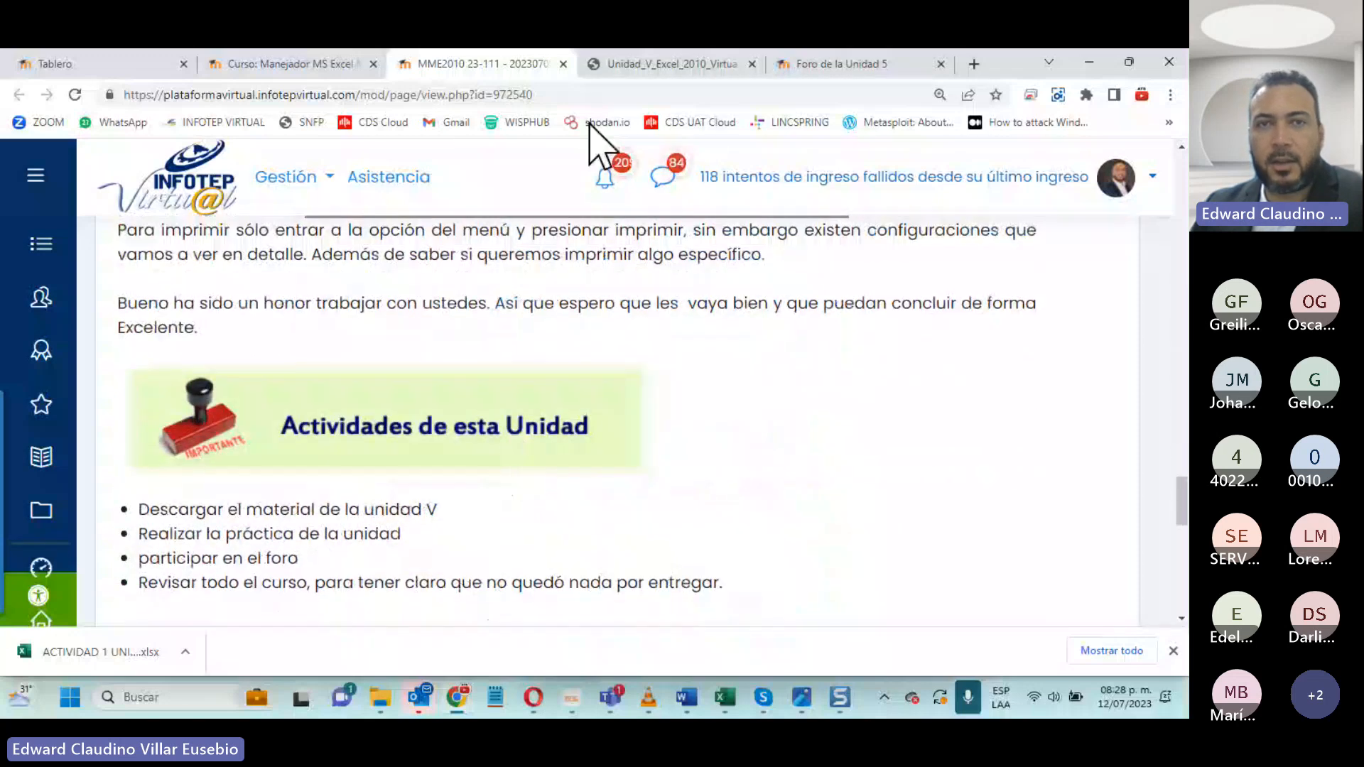
{"action": "left_click", "coordinate": [562, 64]}
- Look through the Unidad 5 guide PDF, from its cover and table of contents to the chart concepts on page 3
{"action": "scroll", "coordinate": [547, 409], "scroll_direction": "down", "scroll_amount": 3}
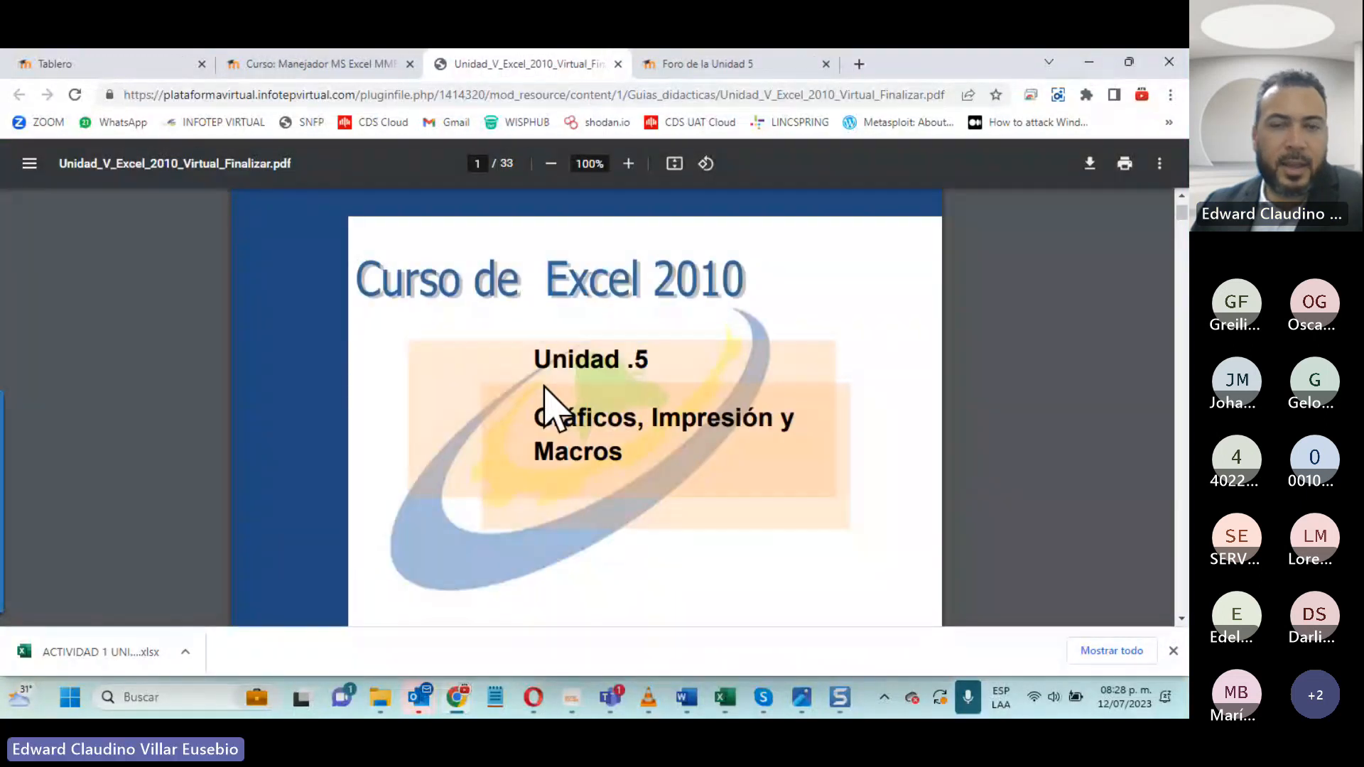
{"action": "scroll", "coordinate": [545, 387], "scroll_direction": "down", "scroll_amount": 5}
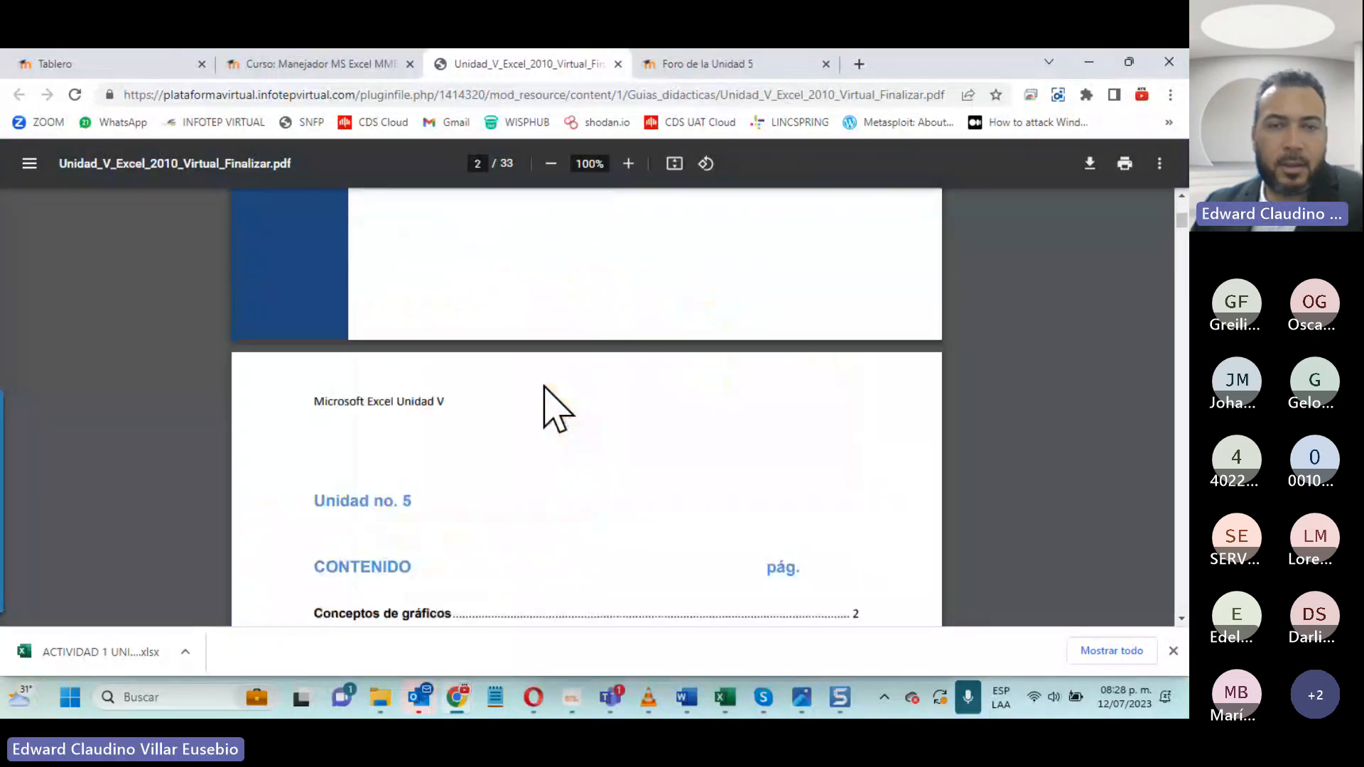
{"action": "scroll", "coordinate": [558, 410], "scroll_direction": "down", "scroll_amount": 3}
{"action": "scroll", "coordinate": [558, 410], "scroll_direction": "down", "scroll_amount": 10}
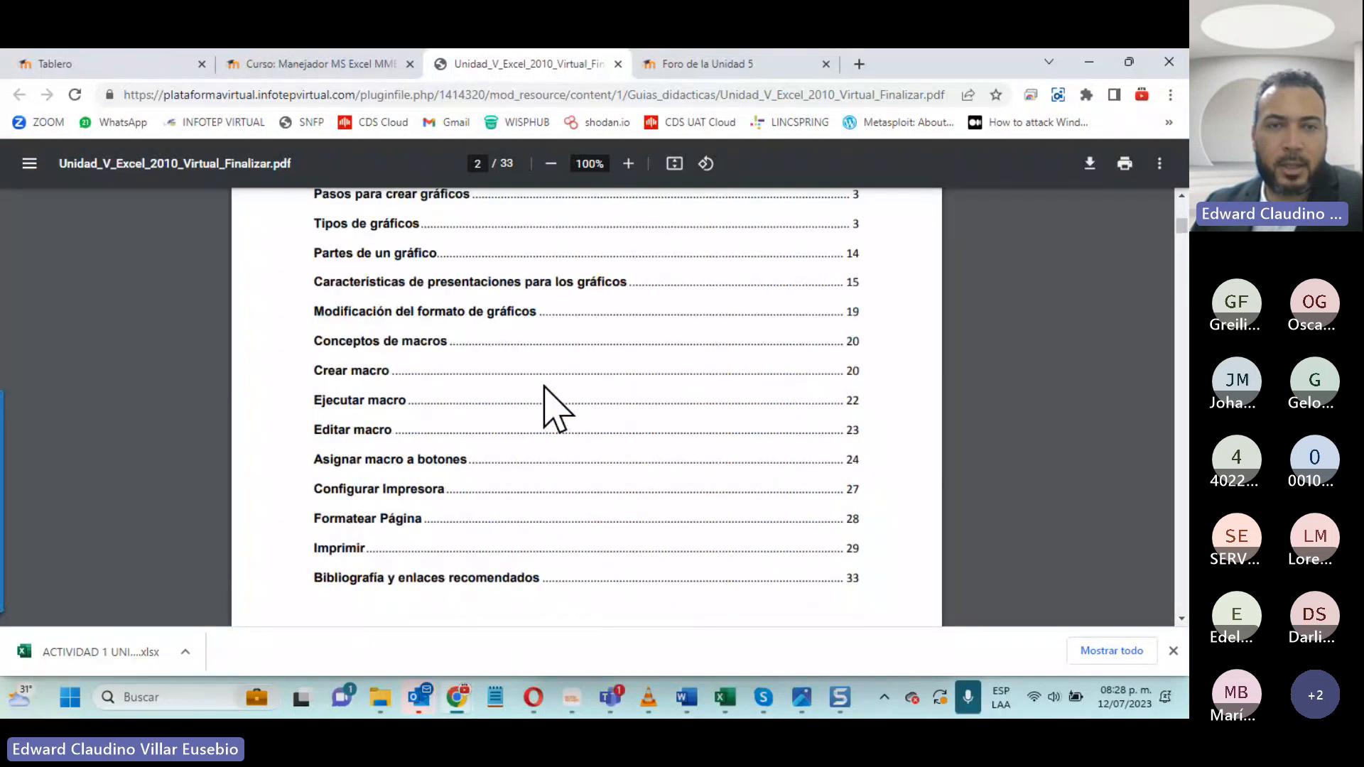
{"action": "scroll", "coordinate": [545, 387], "scroll_direction": "down", "scroll_amount": 5}
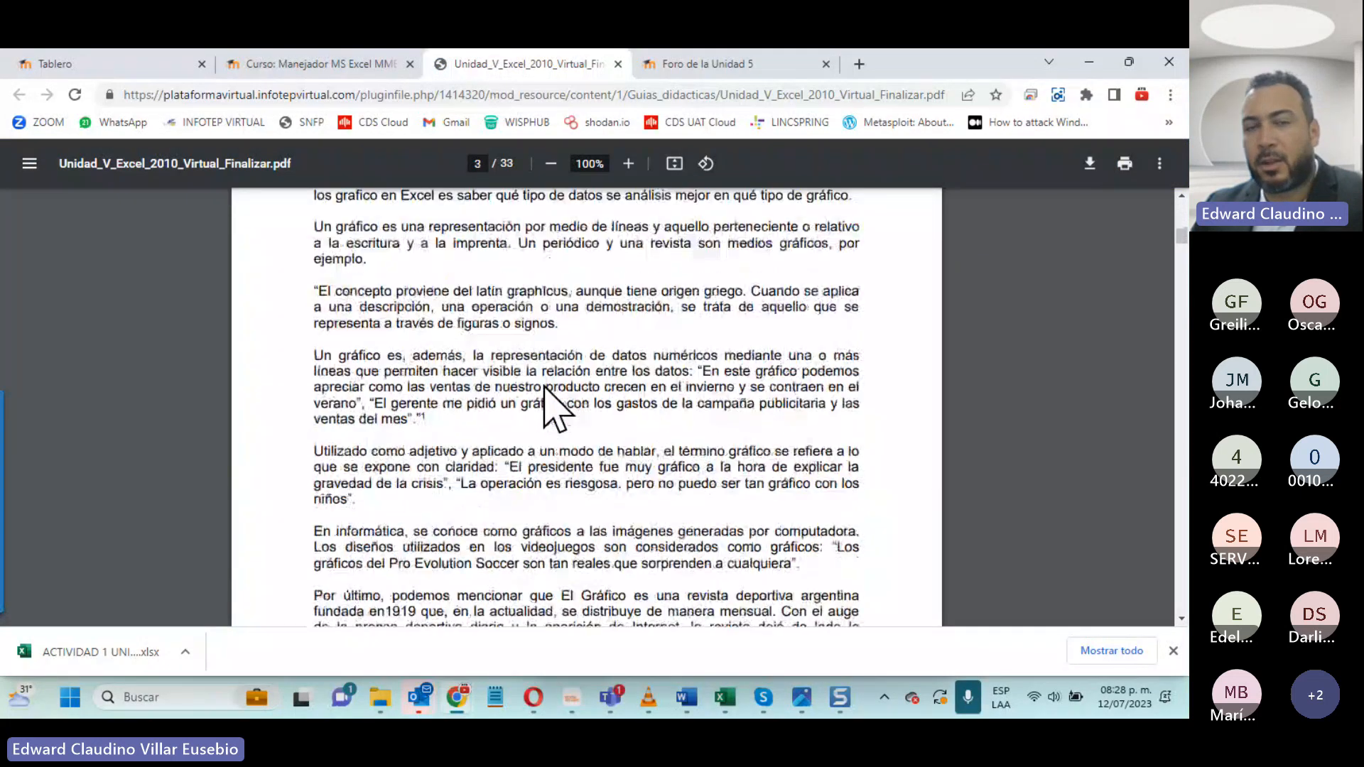
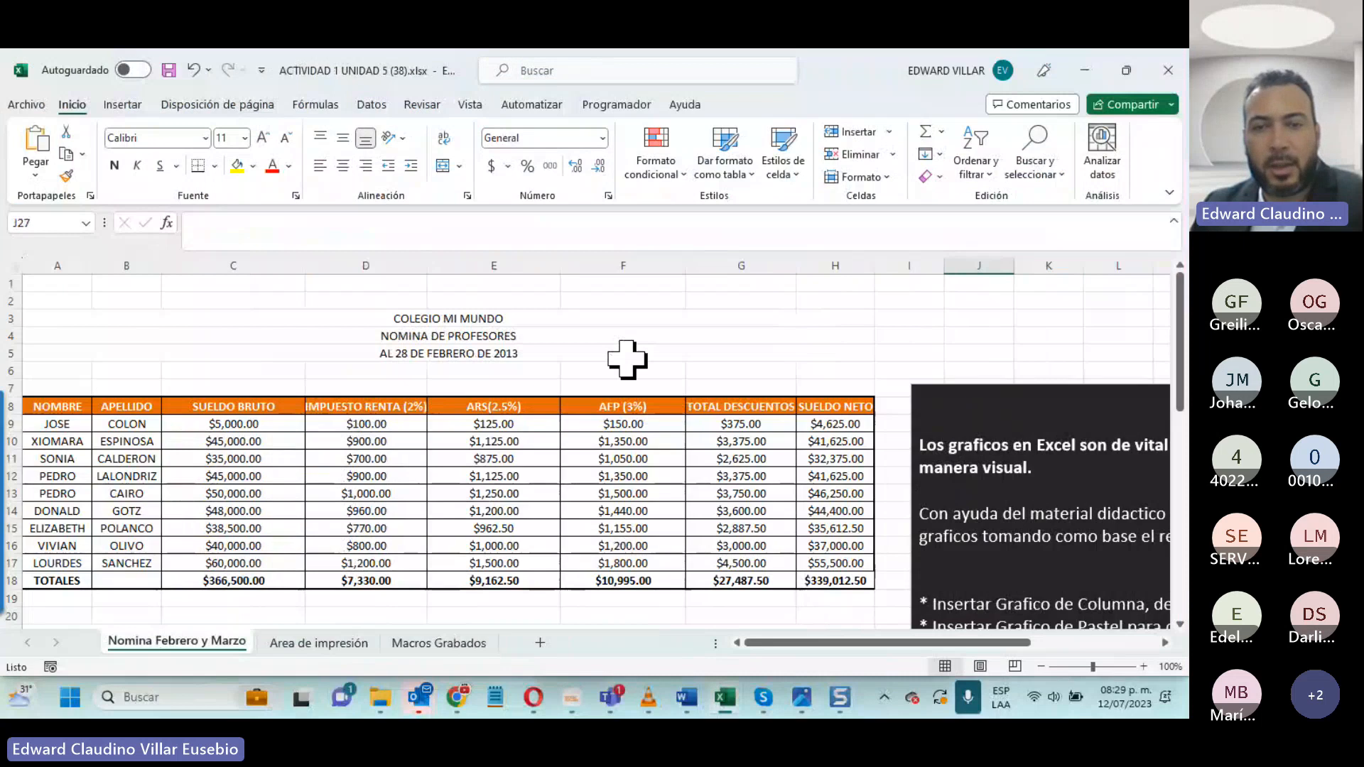
- Look over the February and March payroll tables and the net salary columns of REPORTE DE NOMINA
{"action": "scroll", "coordinate": [625, 370], "scroll_direction": "down", "scroll_amount": 3}
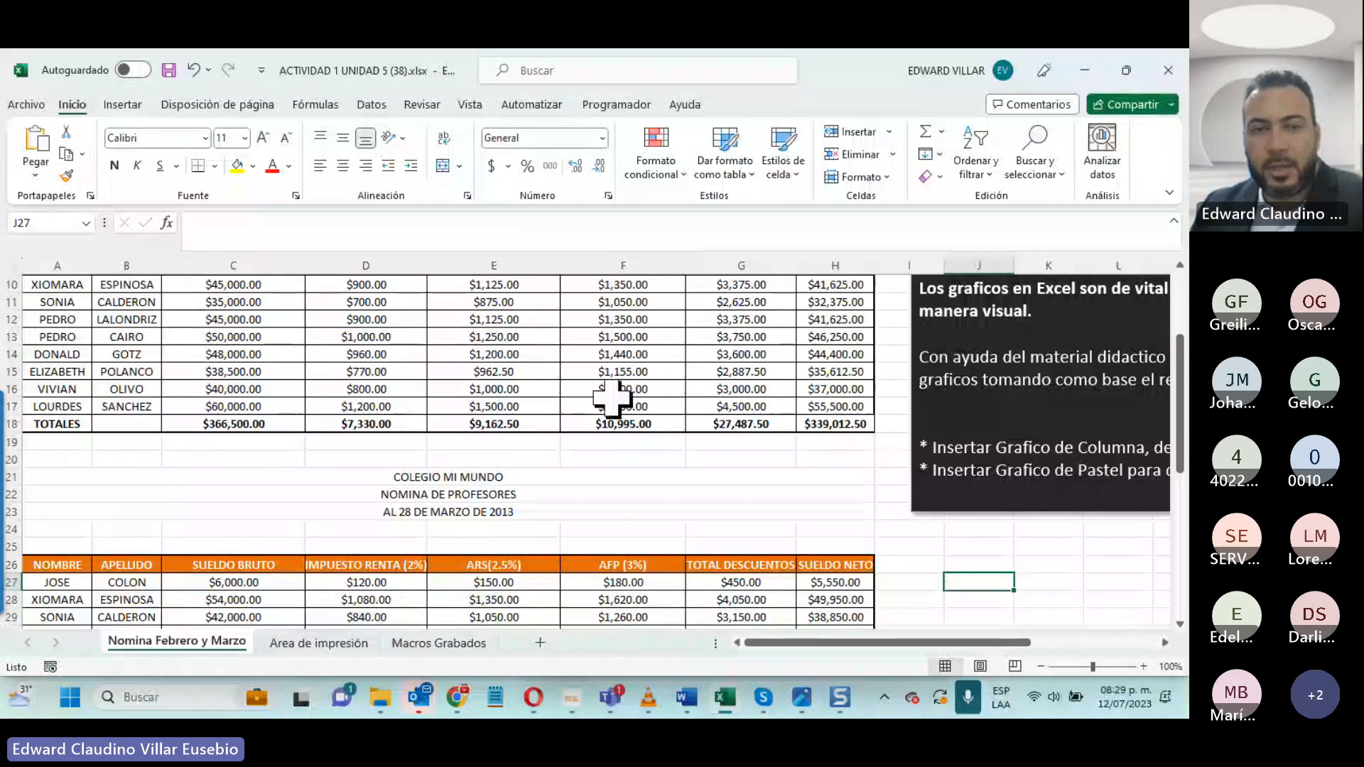
{"action": "scroll", "coordinate": [536, 454], "scroll_direction": "up", "scroll_amount": 3}
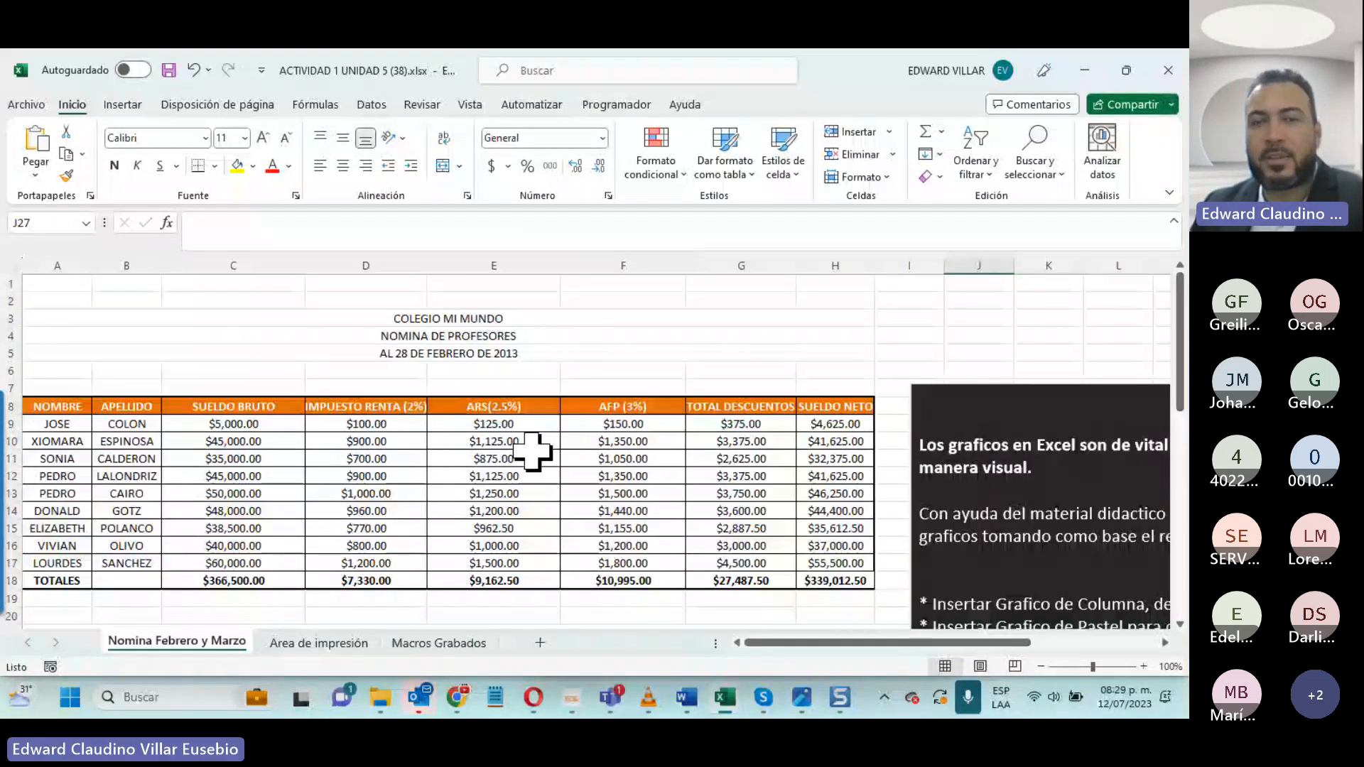
{"action": "scroll", "coordinate": [360, 440], "scroll_direction": "down", "scroll_amount": 8}
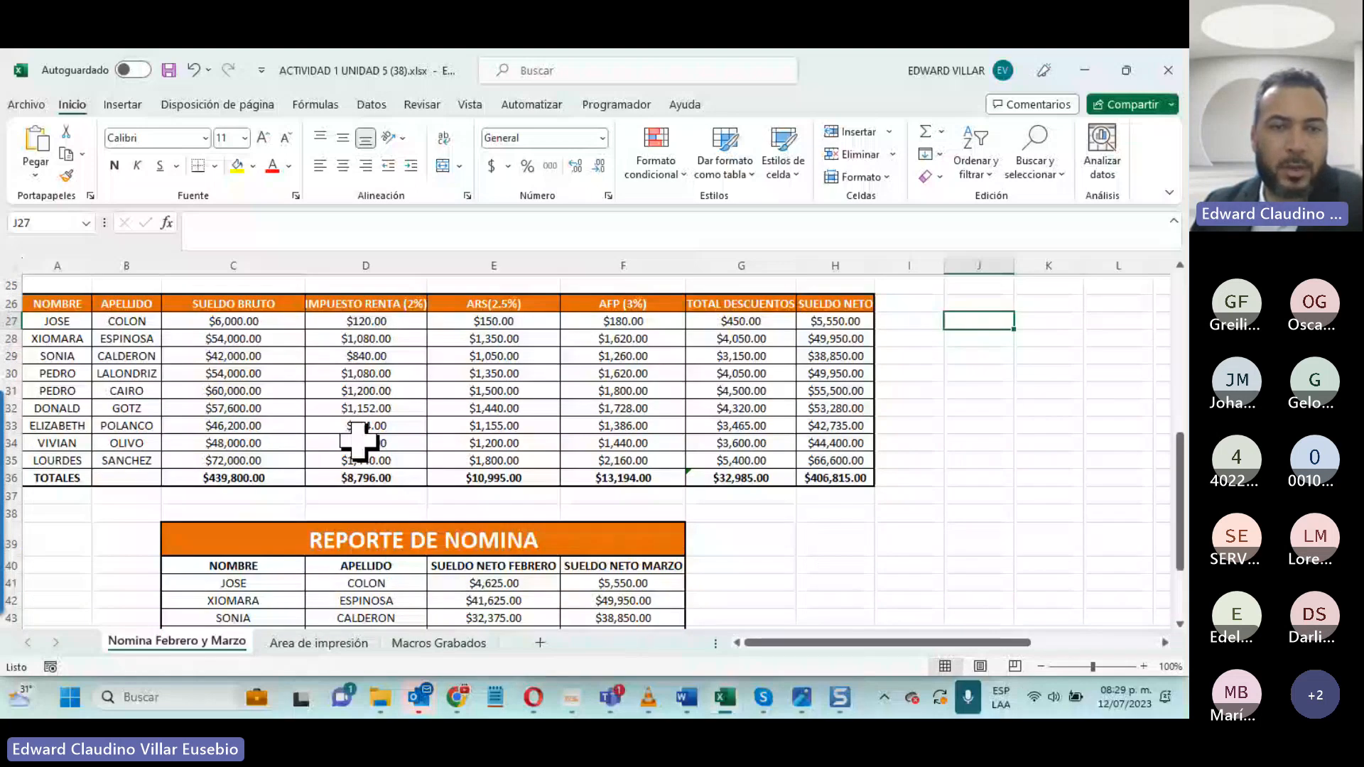
{"action": "scroll", "coordinate": [360, 441], "scroll_direction": "down", "scroll_amount": 4}
{"action": "left_click_drag", "start_coordinate": [360, 332], "coordinate": [502, 501]}
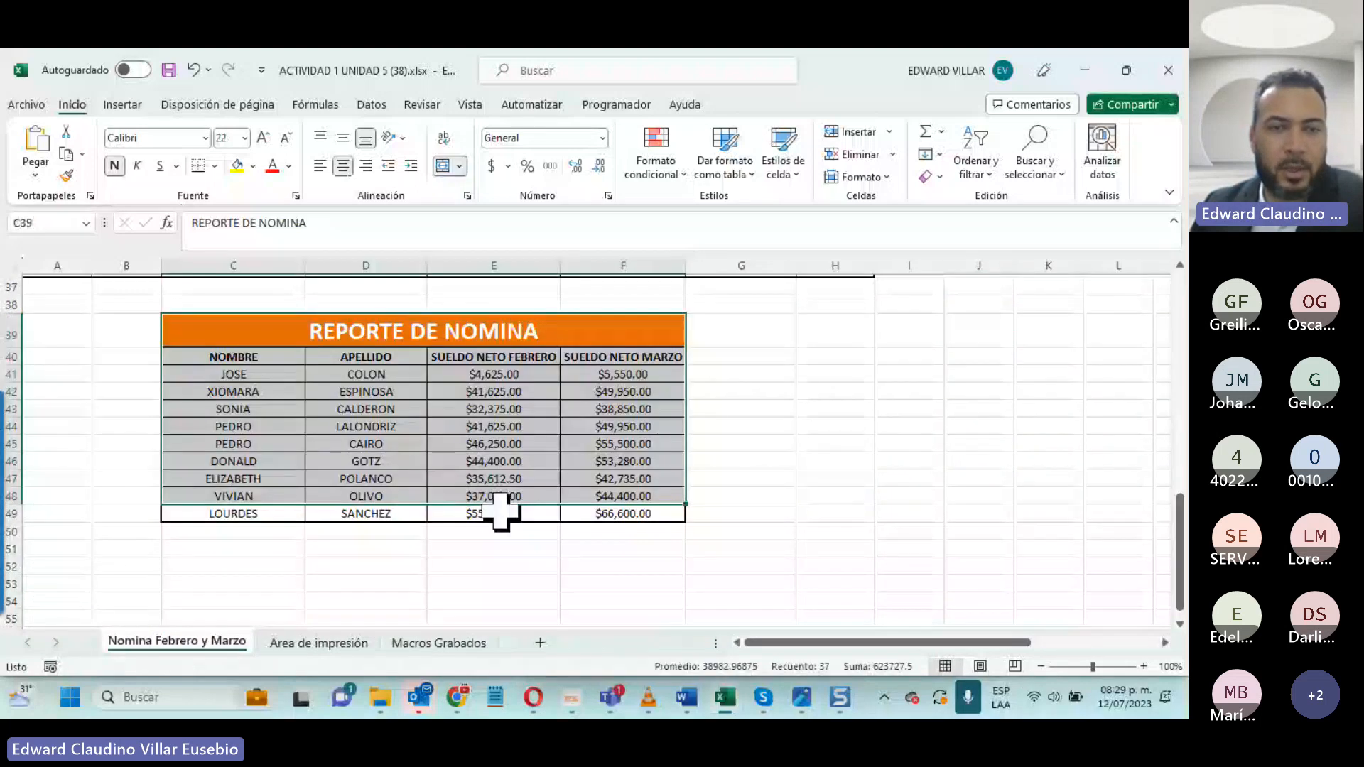
{"action": "left_click", "coordinate": [198, 359]}
{"action": "left_click_drag", "start_coordinate": [493, 356], "coordinate": [634, 522]}
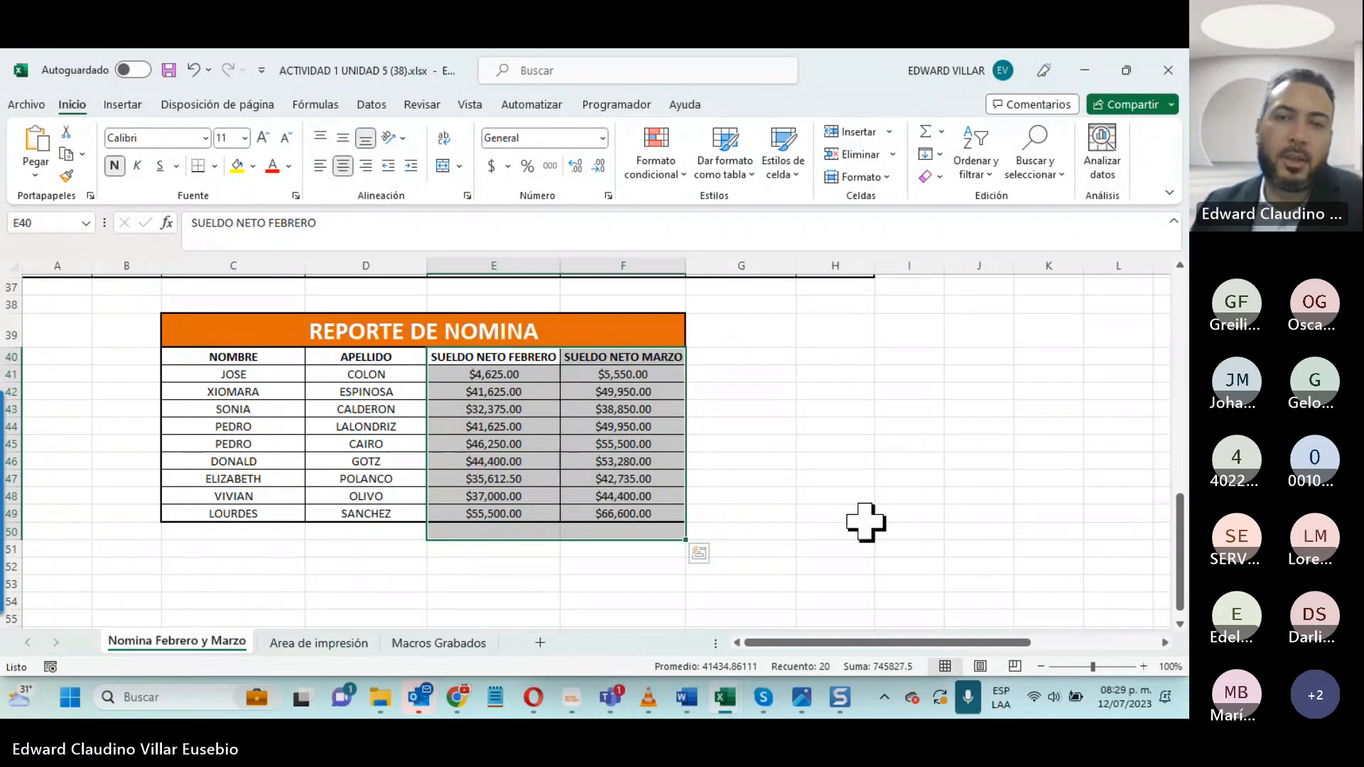
{"action": "scroll", "coordinate": [865, 523], "scroll_direction": "up", "scroll_amount": 10}
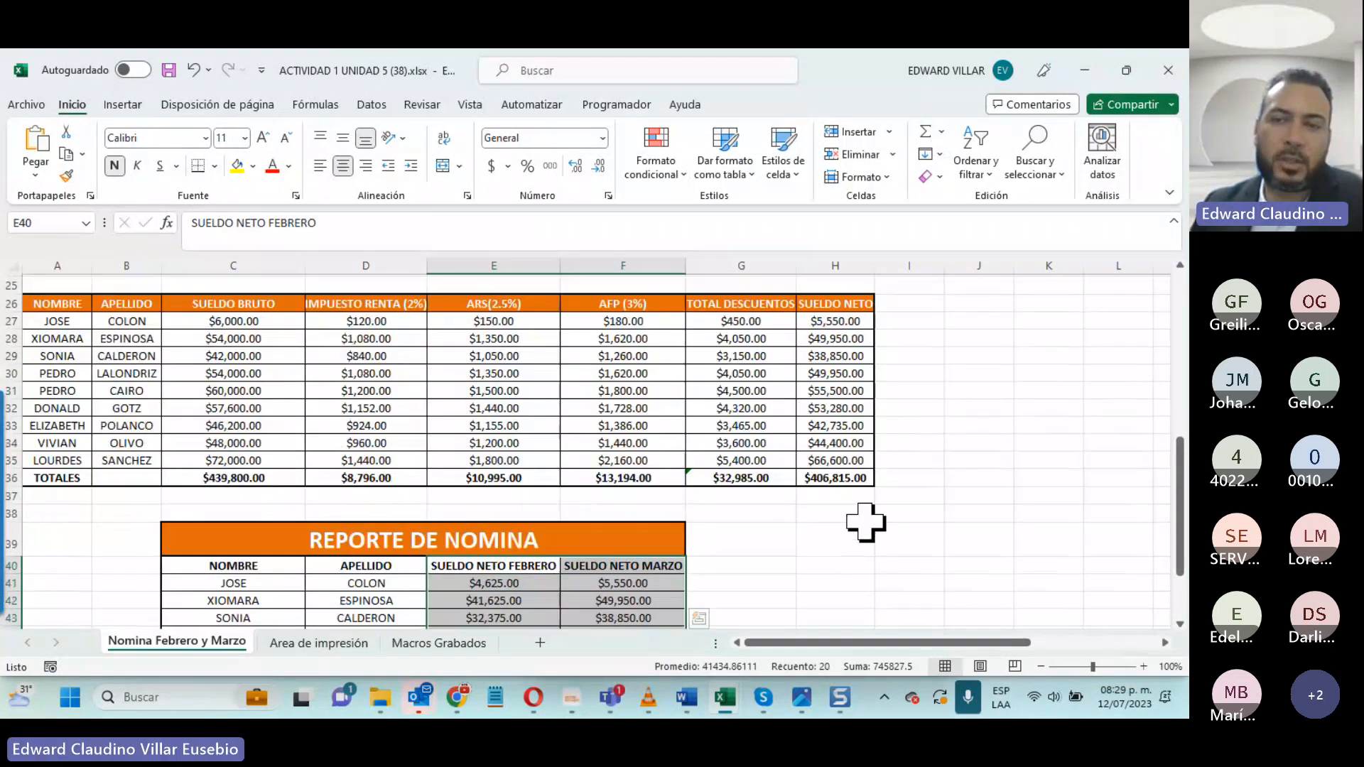
- Read the GRAFICOS instructions box beside the payroll tables for the charts required in the activity
{"action": "left_click_drag", "start_coordinate": [840, 638], "coordinate": [946, 658]}
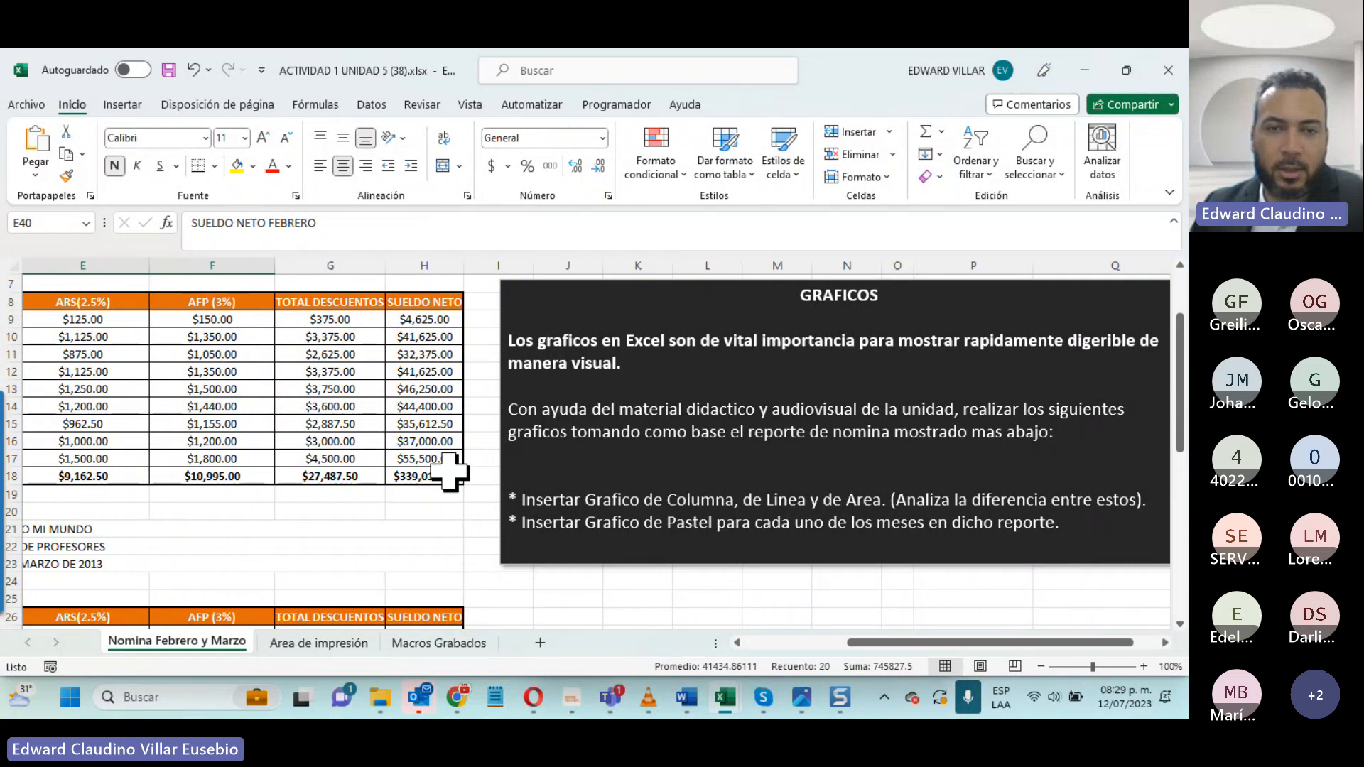
{"action": "scroll", "coordinate": [590, 526], "scroll_direction": "down", "scroll_amount": 1}
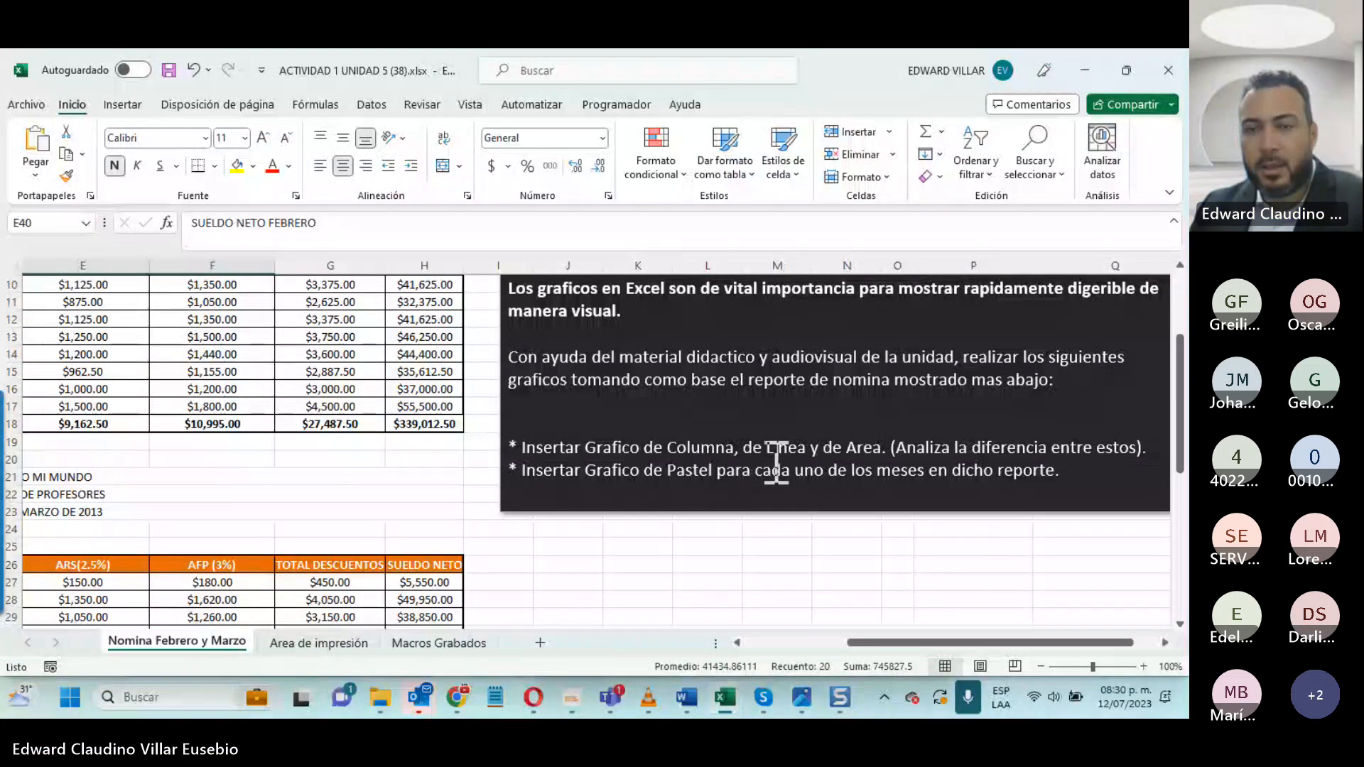
{"action": "scroll", "coordinate": [1105, 471], "scroll_direction": "down", "scroll_amount": 3}
{"action": "scroll", "coordinate": [1105, 471], "scroll_direction": "up", "scroll_amount": 1}
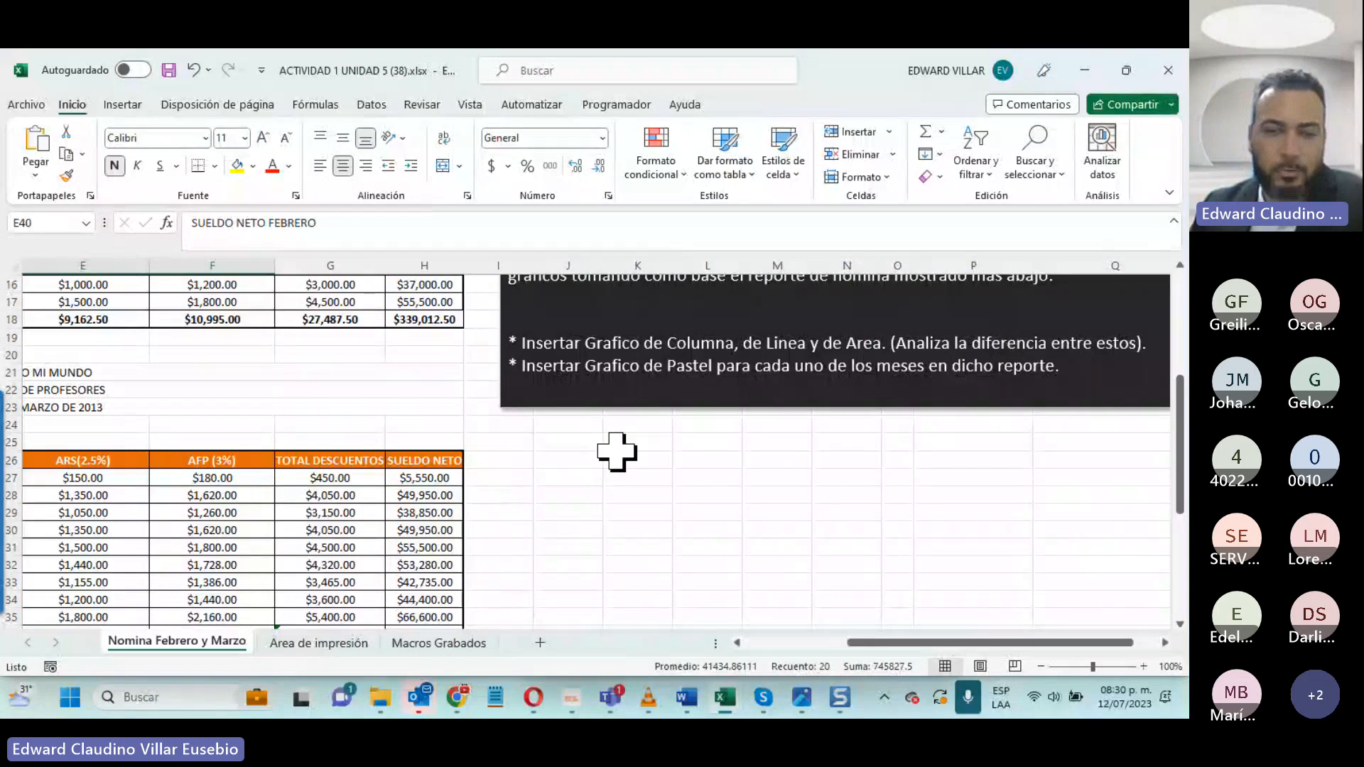
{"action": "scroll", "coordinate": [616, 450], "scroll_direction": "down", "scroll_amount": 3}
{"action": "left_click", "coordinate": [770, 643]}
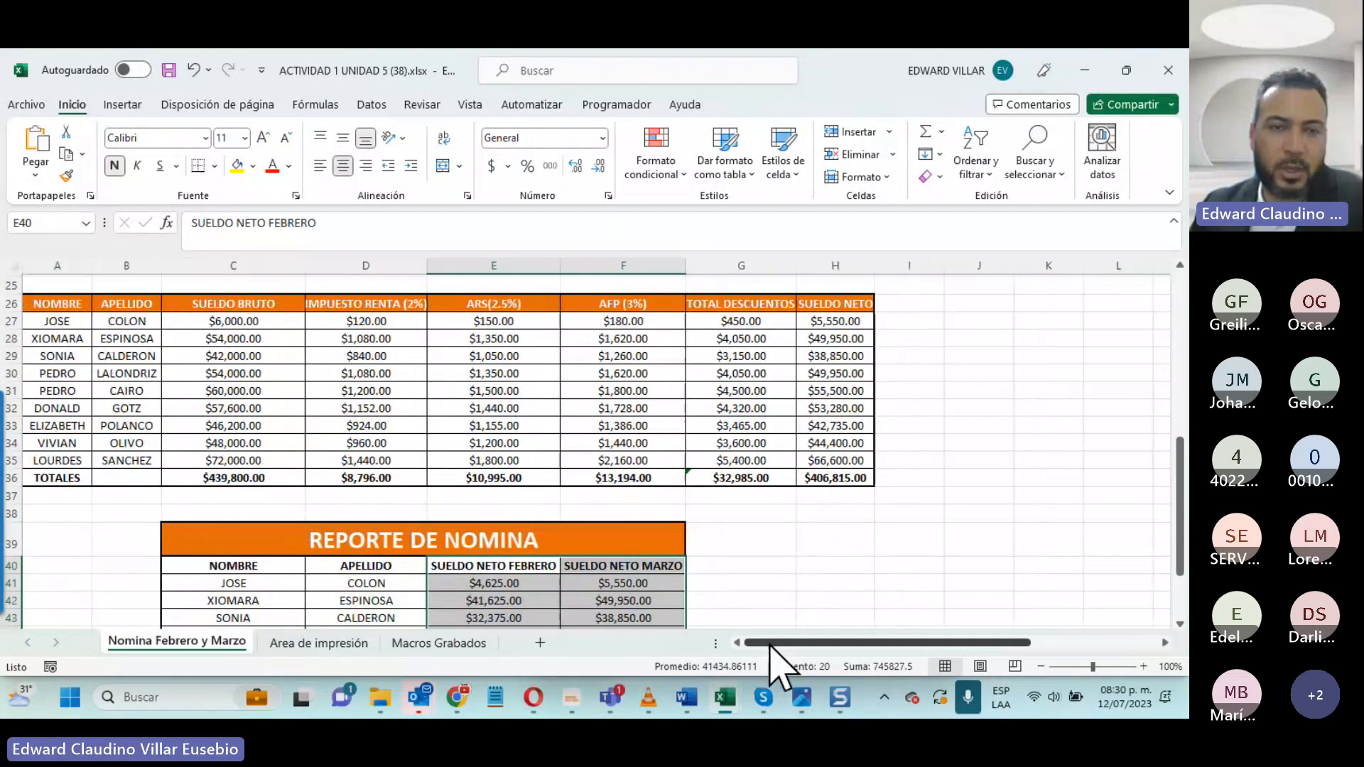
- Insert a clustered 2-D column chart from the REPORTE DE NOMINA data in C40:F49
{"action": "scroll", "coordinate": [745, 592], "scroll_direction": "down", "scroll_amount": 3}
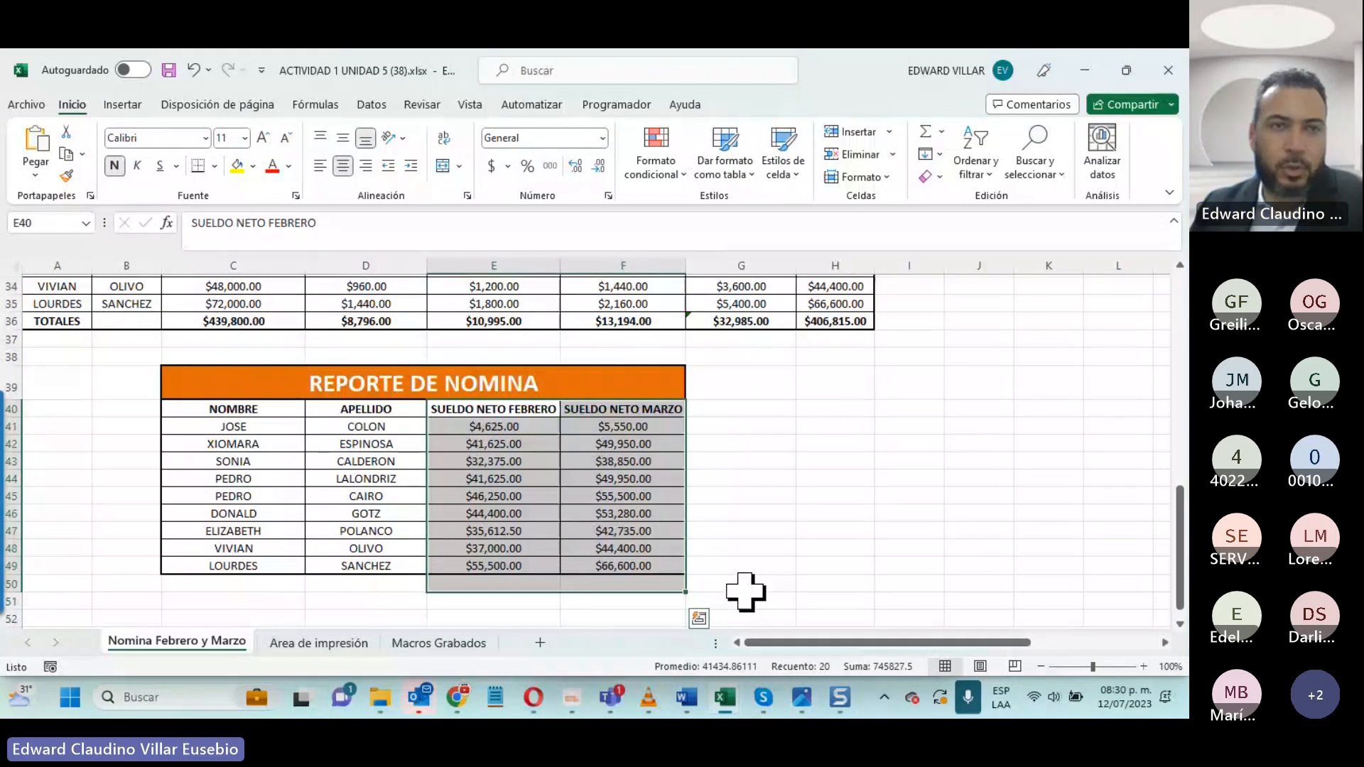
{"action": "scroll", "coordinate": [745, 592], "scroll_direction": "up", "scroll_amount": 1}
{"action": "left_click_drag", "start_coordinate": [263, 461], "coordinate": [611, 611]}
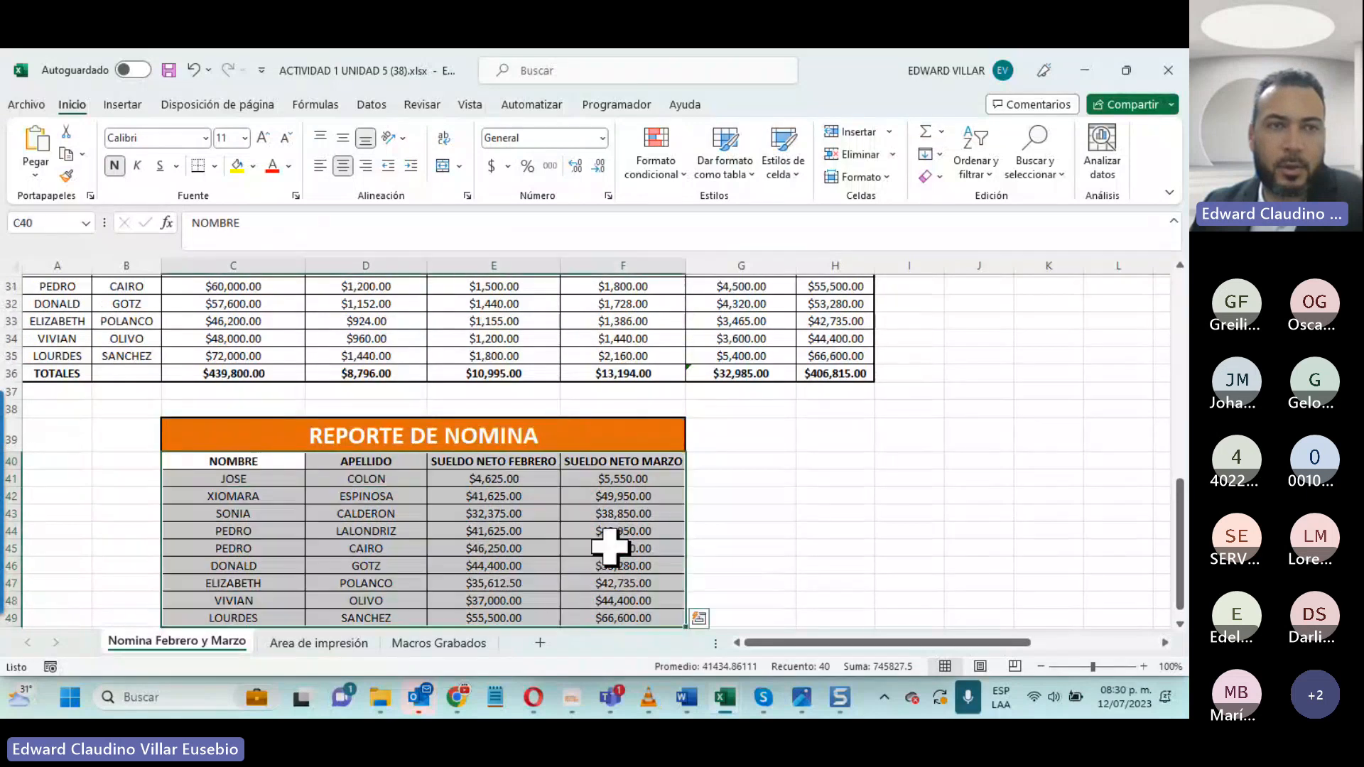
{"action": "left_click", "coordinate": [112, 105]}
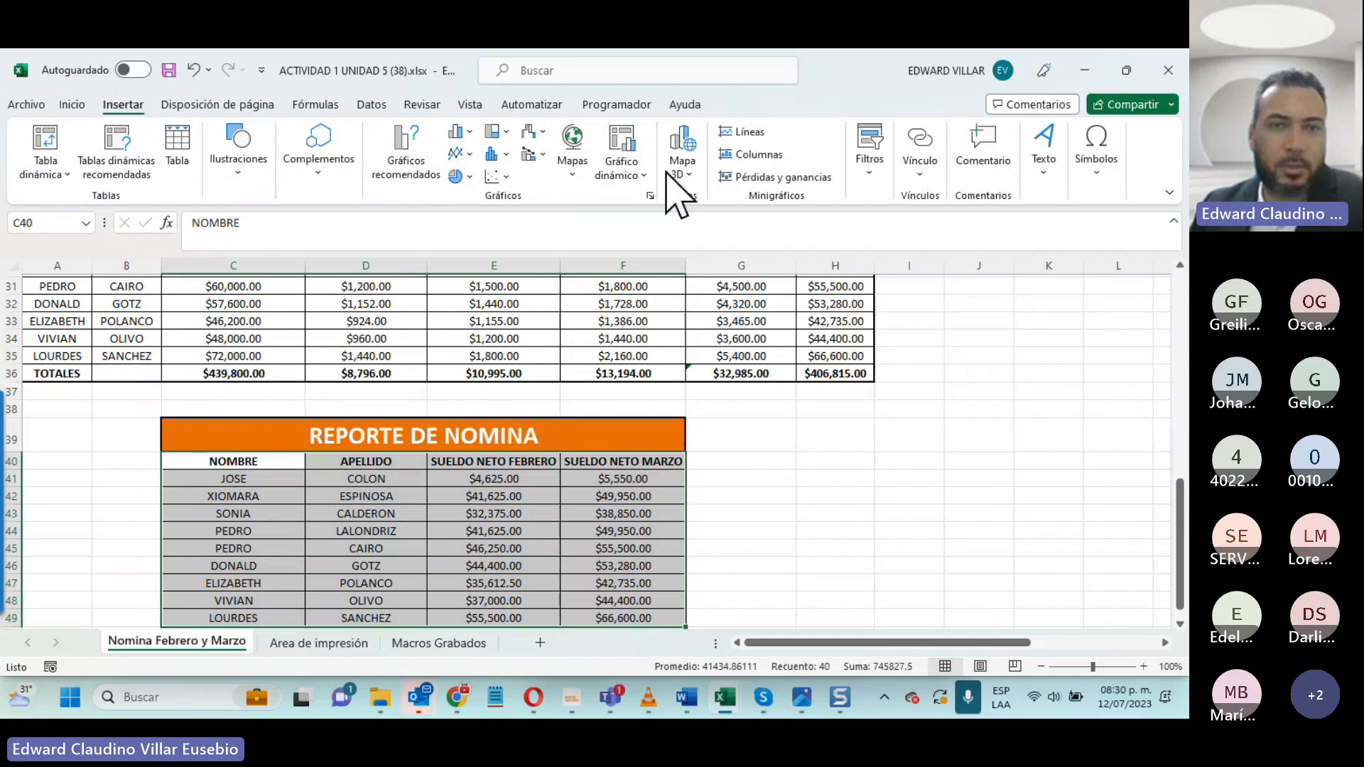
{"action": "left_click", "coordinate": [460, 132]}
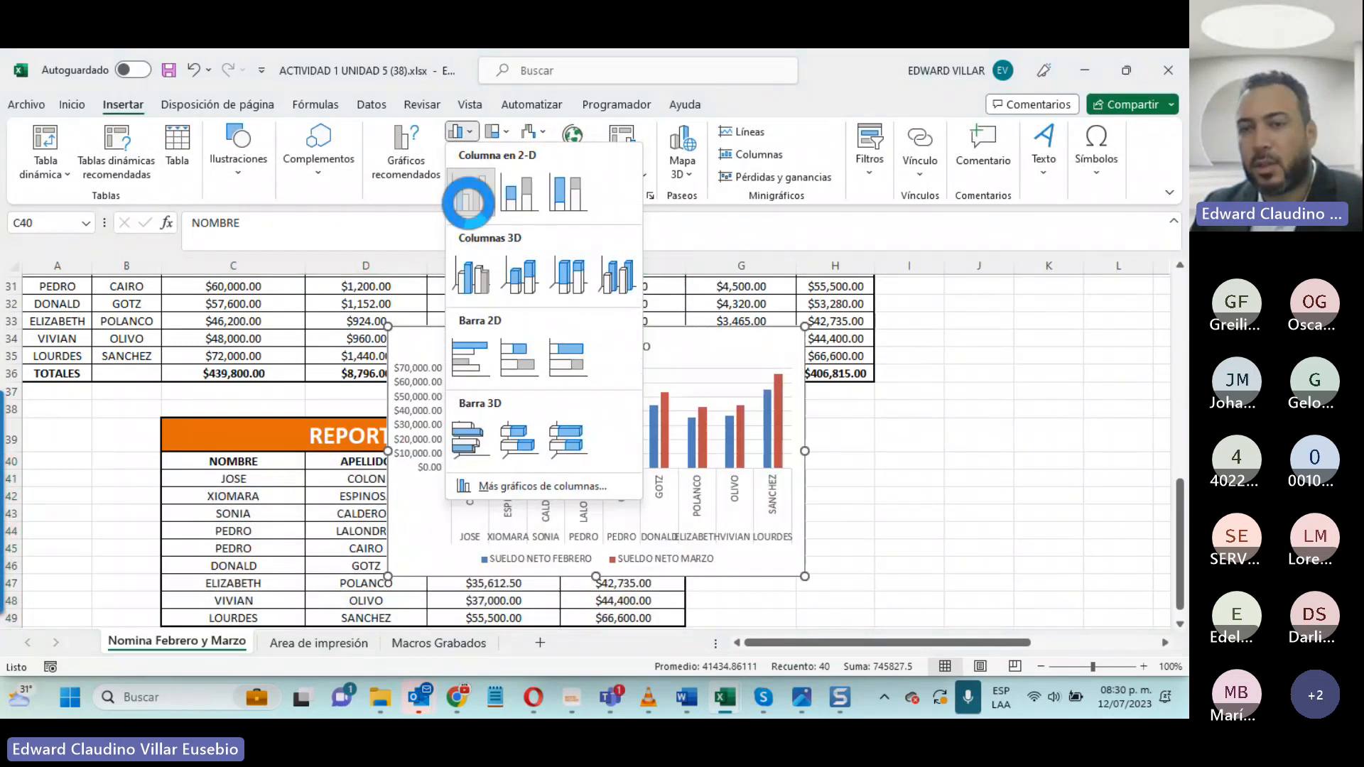
{"action": "left_click", "coordinate": [469, 203]}
- Move the column chart into the empty area just beside the REPORTE DE NOMINA table
{"action": "left_click_drag", "start_coordinate": [746, 344], "coordinate": [1098, 426]}
{"action": "scroll", "coordinate": [1099, 426], "scroll_direction": "up", "scroll_amount": 5}
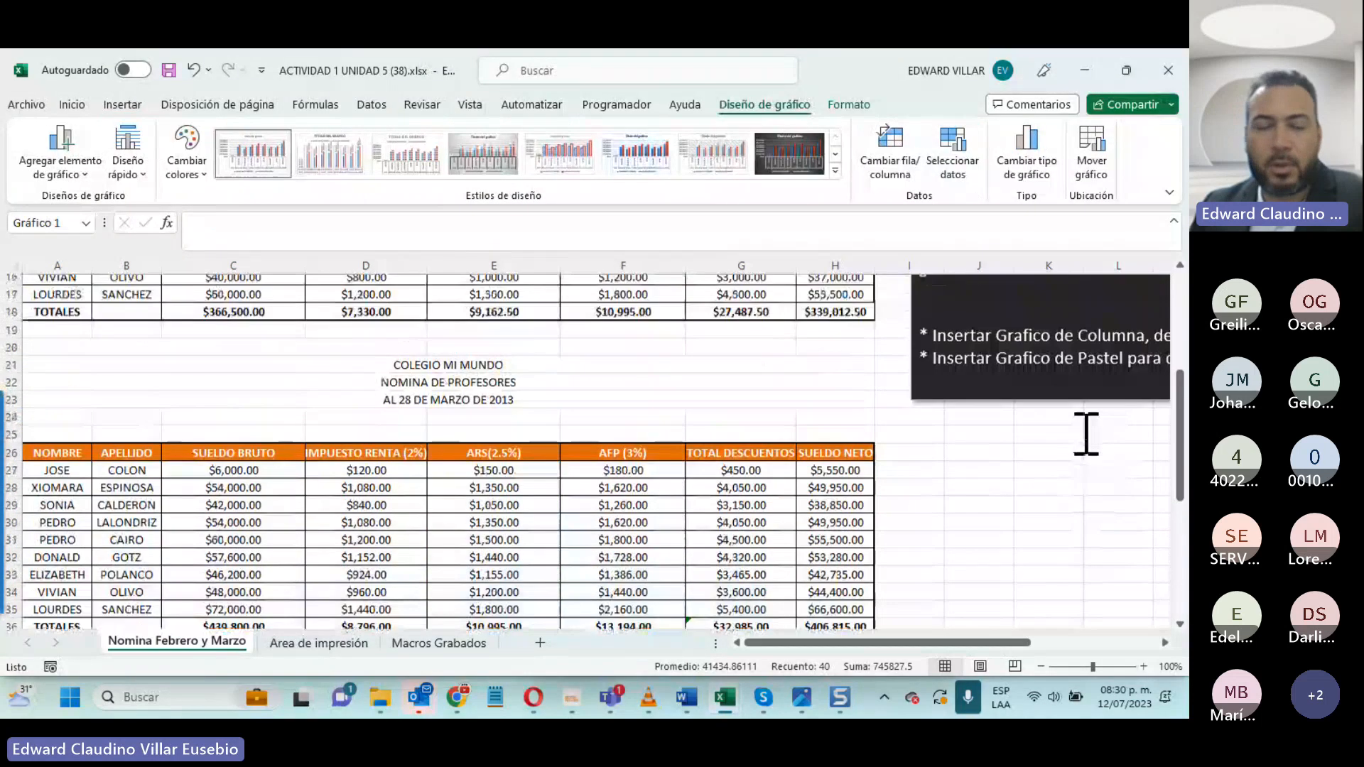
{"action": "scroll", "coordinate": [1087, 437], "scroll_direction": "up", "scroll_amount": 3}
{"action": "scroll", "coordinate": [1081, 431], "scroll_direction": "down", "scroll_amount": 6}
{"action": "scroll", "coordinate": [1081, 431], "scroll_direction": "down", "scroll_amount": 3}
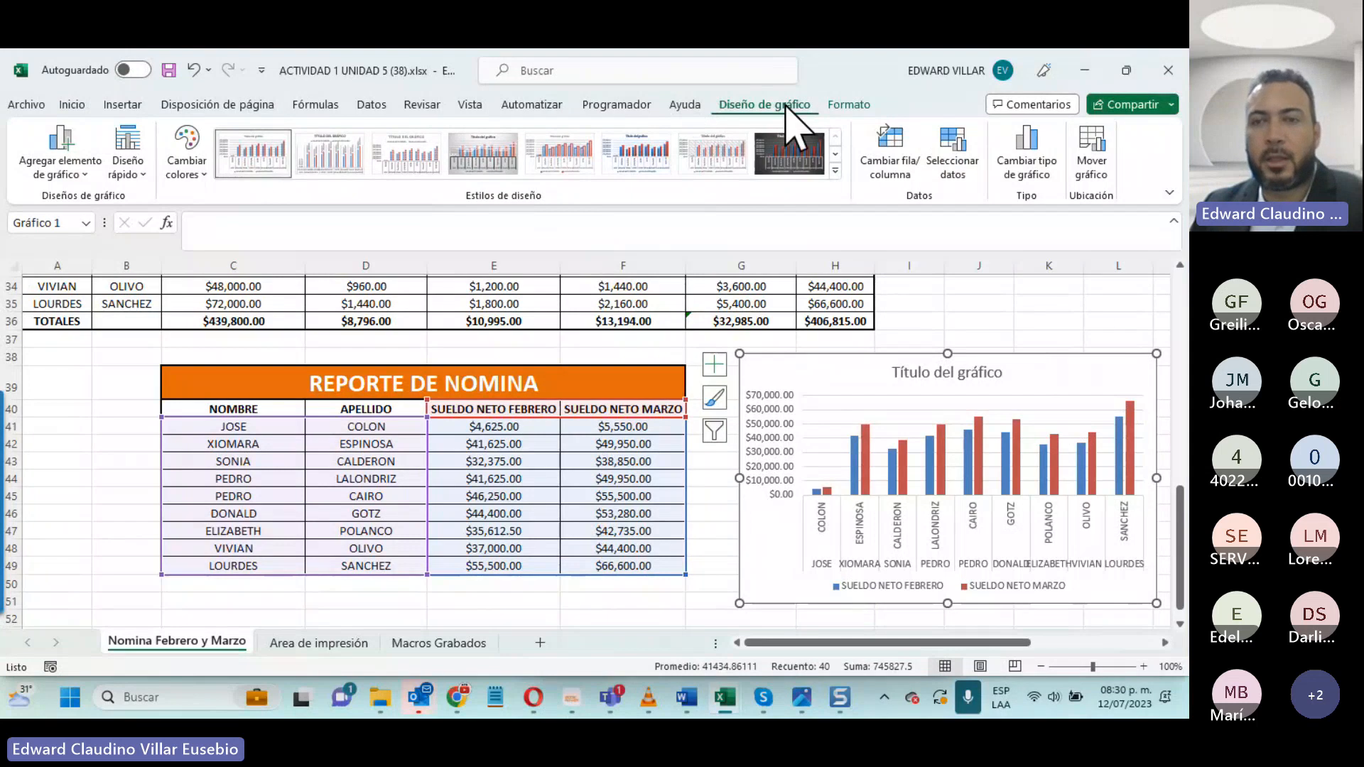
- Apply the dark-background style to the column chart and look through its colour palettes and quick layouts
{"action": "left_click", "coordinate": [800, 156]}
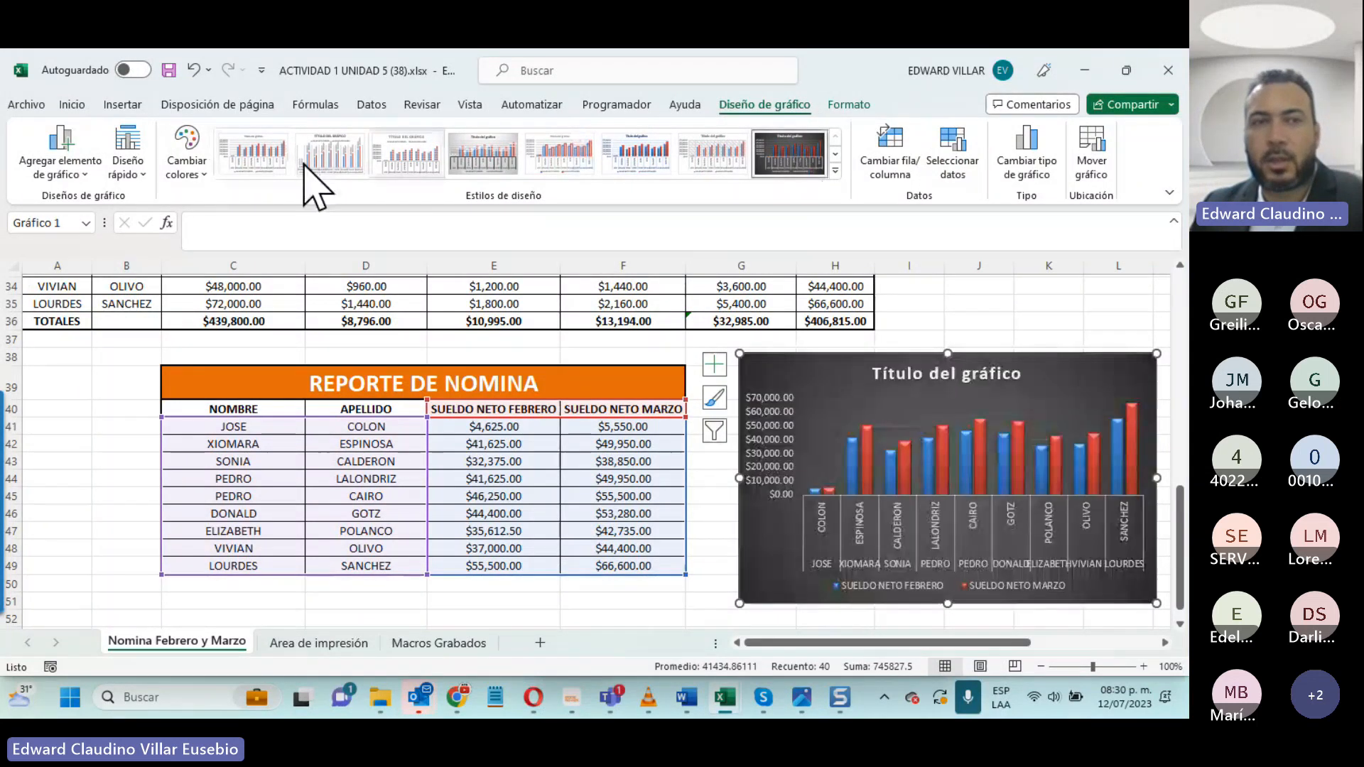
{"action": "left_click", "coordinate": [185, 174]}
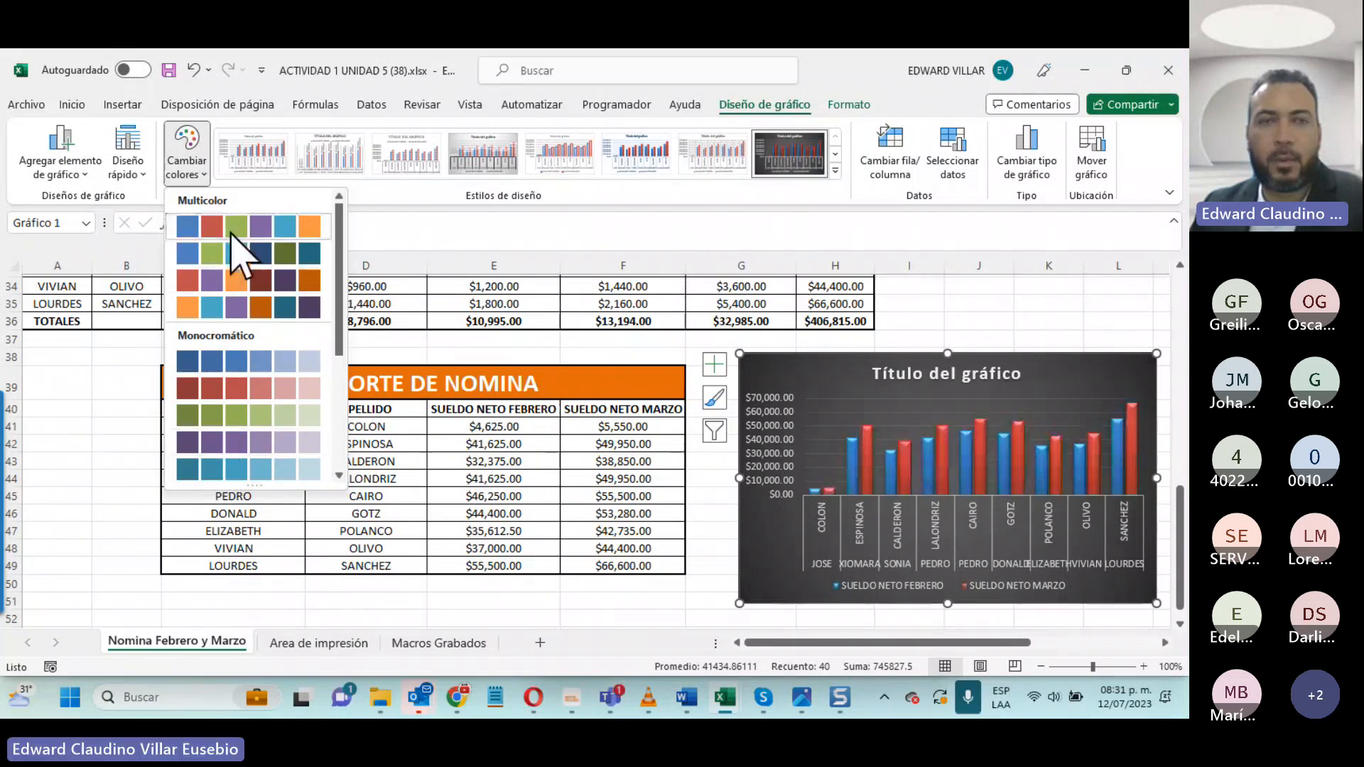
{"action": "left_click", "coordinate": [128, 142]}
{"action": "left_click", "coordinate": [128, 142]}
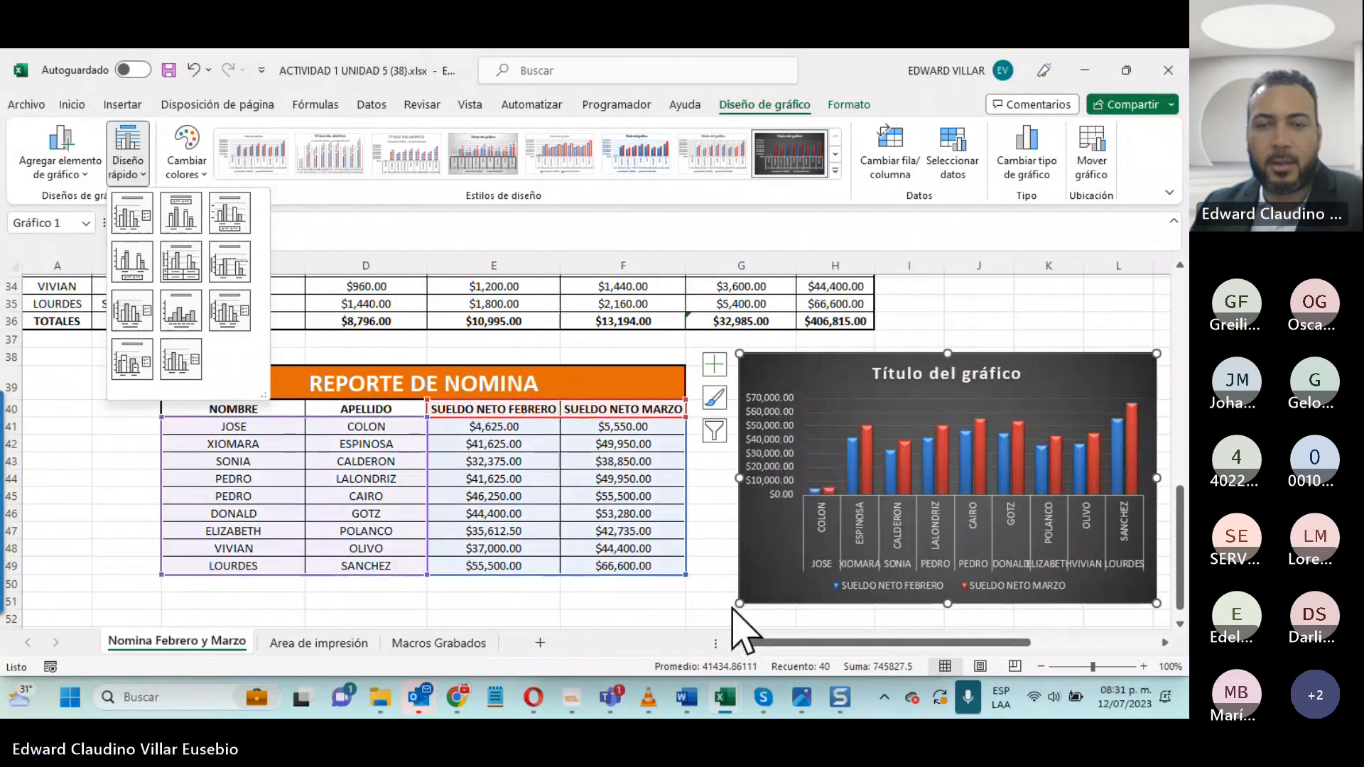
{"action": "key", "text": "Escape"}
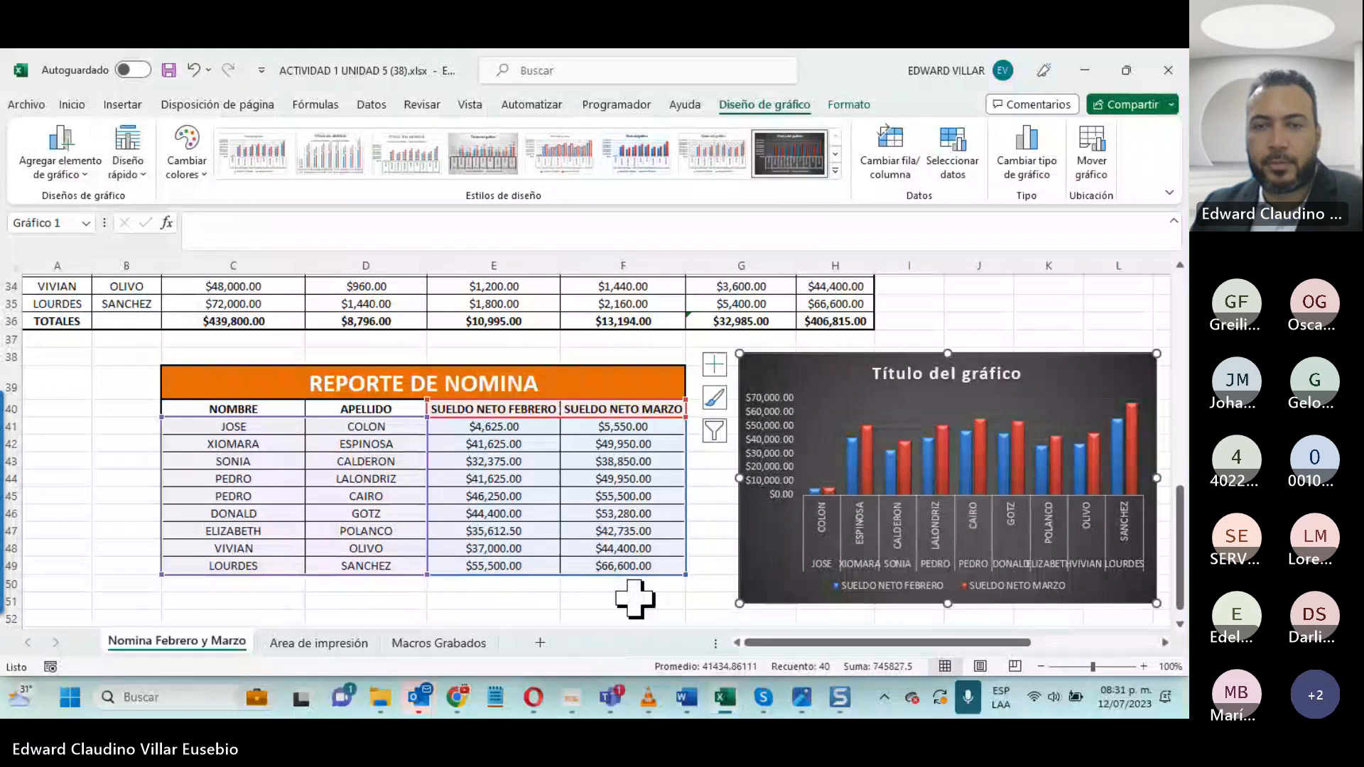
- Enlarge the column chart by extending its lower corner so it reaches the edge of the report table
{"action": "scroll", "coordinate": [715, 519], "scroll_direction": "down", "scroll_amount": 3}
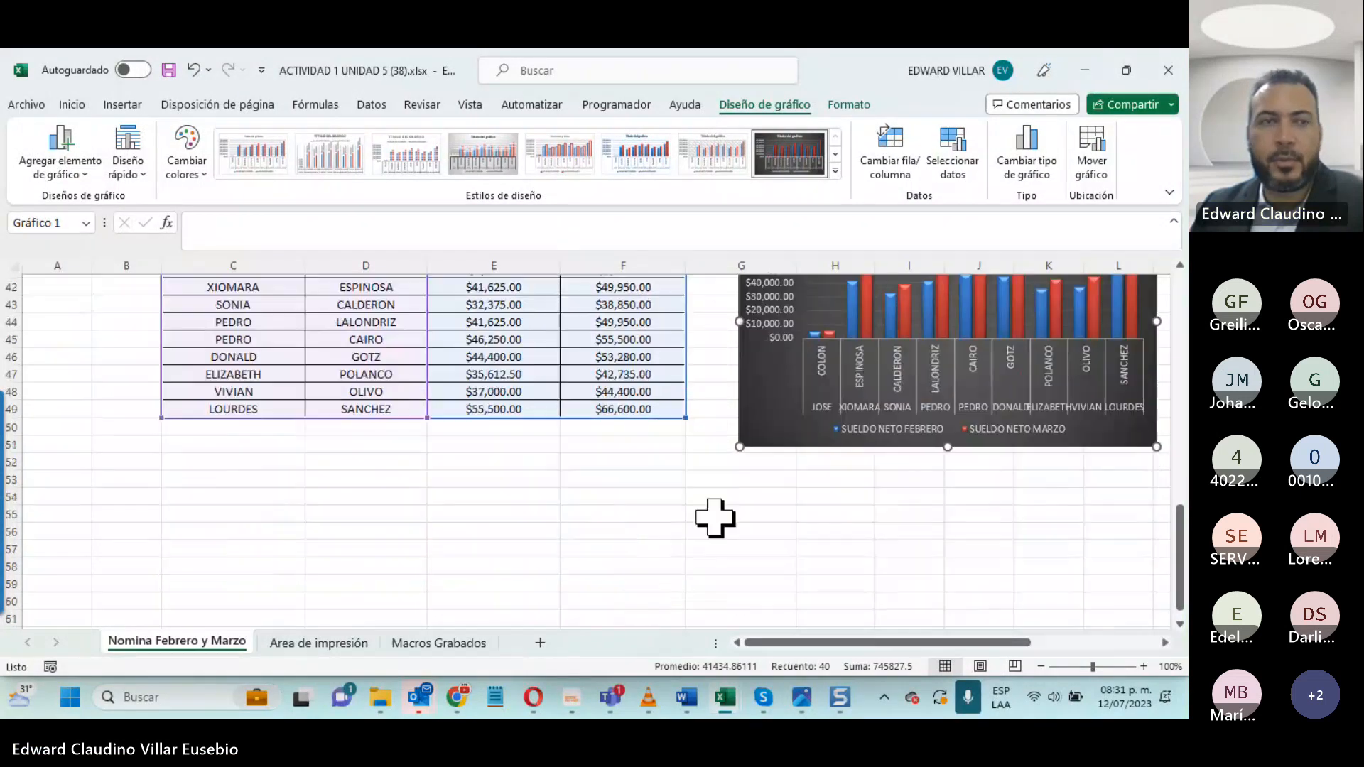
{"action": "left_click_drag", "start_coordinate": [739, 447], "coordinate": [690, 553]}
{"action": "scroll", "coordinate": [460, 499], "scroll_direction": "up", "scroll_amount": 3}
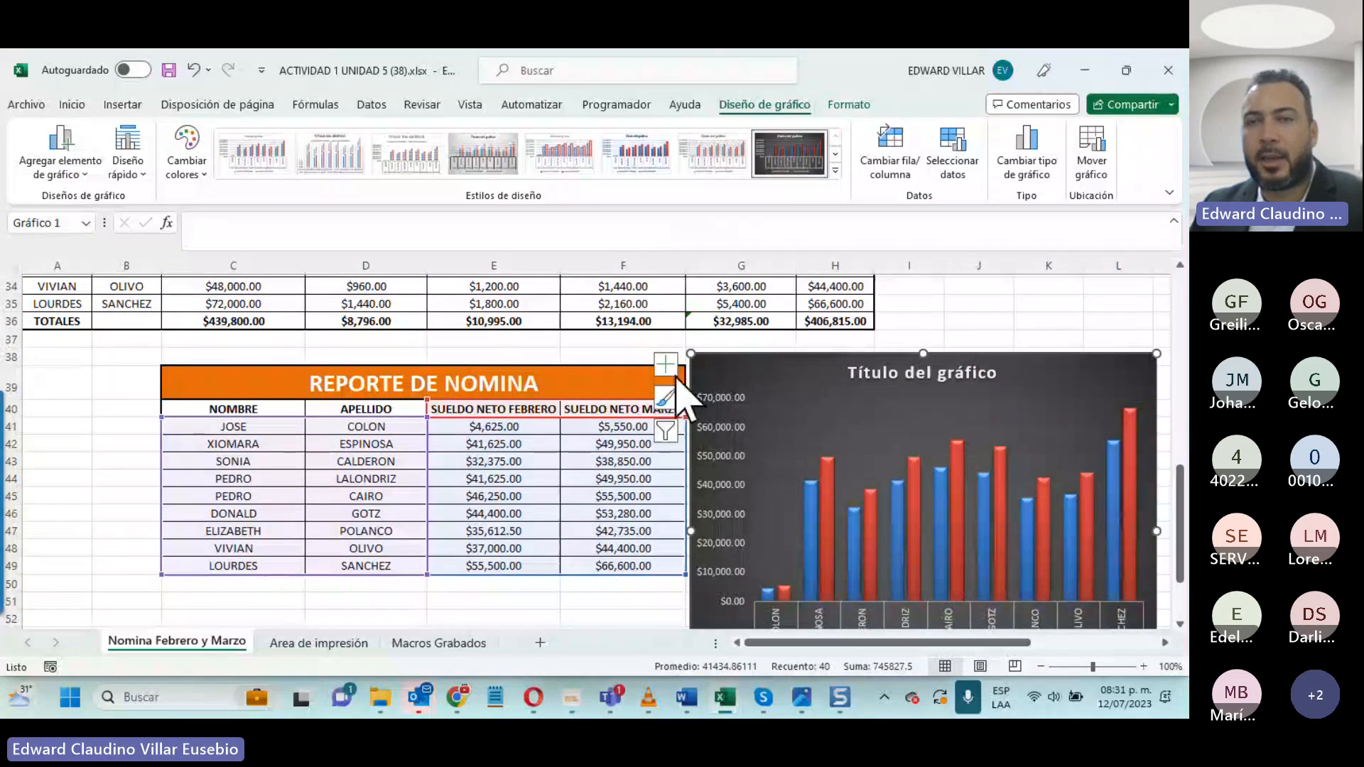
- Switch the chart's rows and columns back and forth, leaving the February and March net salaries as horizontal axis categories
{"action": "left_click", "coordinate": [890, 149]}
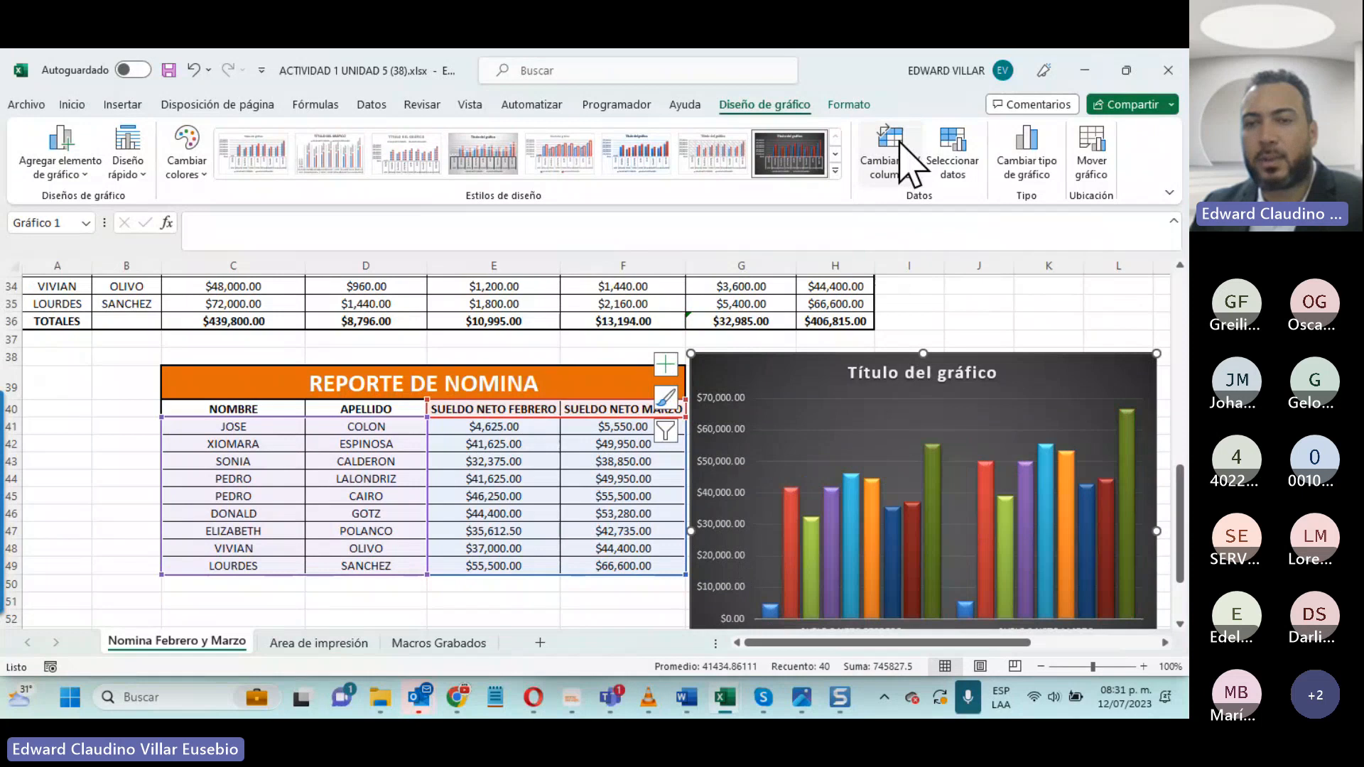
{"action": "scroll", "coordinate": [885, 444], "scroll_direction": "down", "scroll_amount": 1}
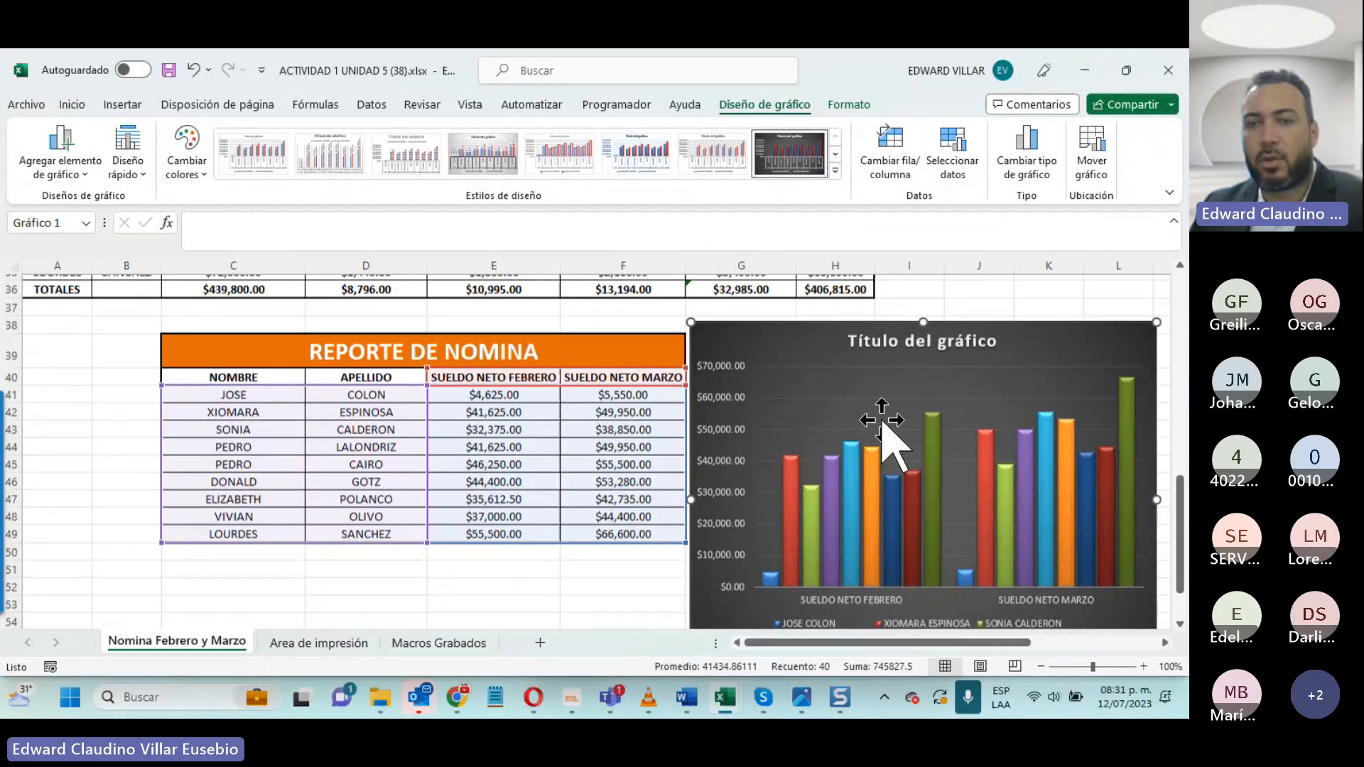
{"action": "scroll", "coordinate": [887, 447], "scroll_direction": "down", "scroll_amount": 1}
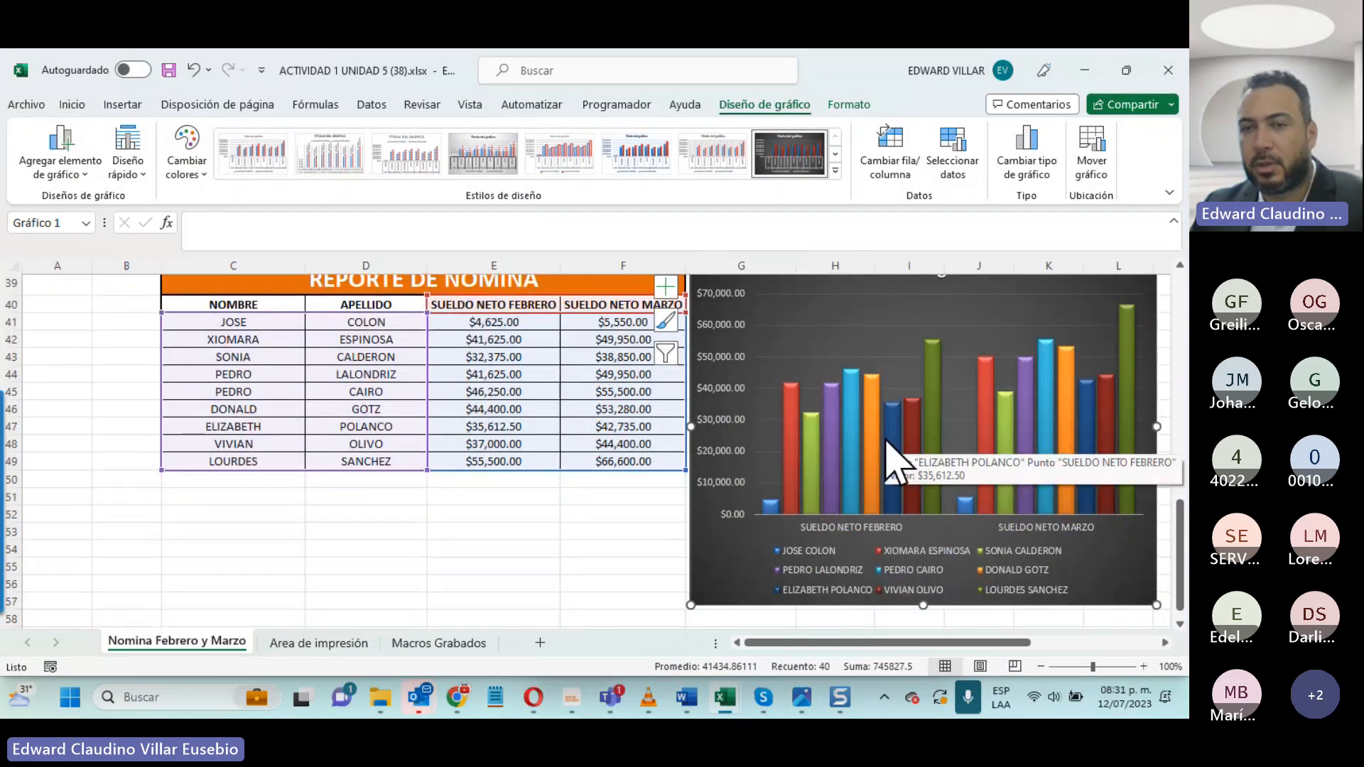
{"action": "scroll", "coordinate": [887, 444], "scroll_direction": "up", "scroll_amount": 1}
{"action": "left_click", "coordinate": [889, 150]}
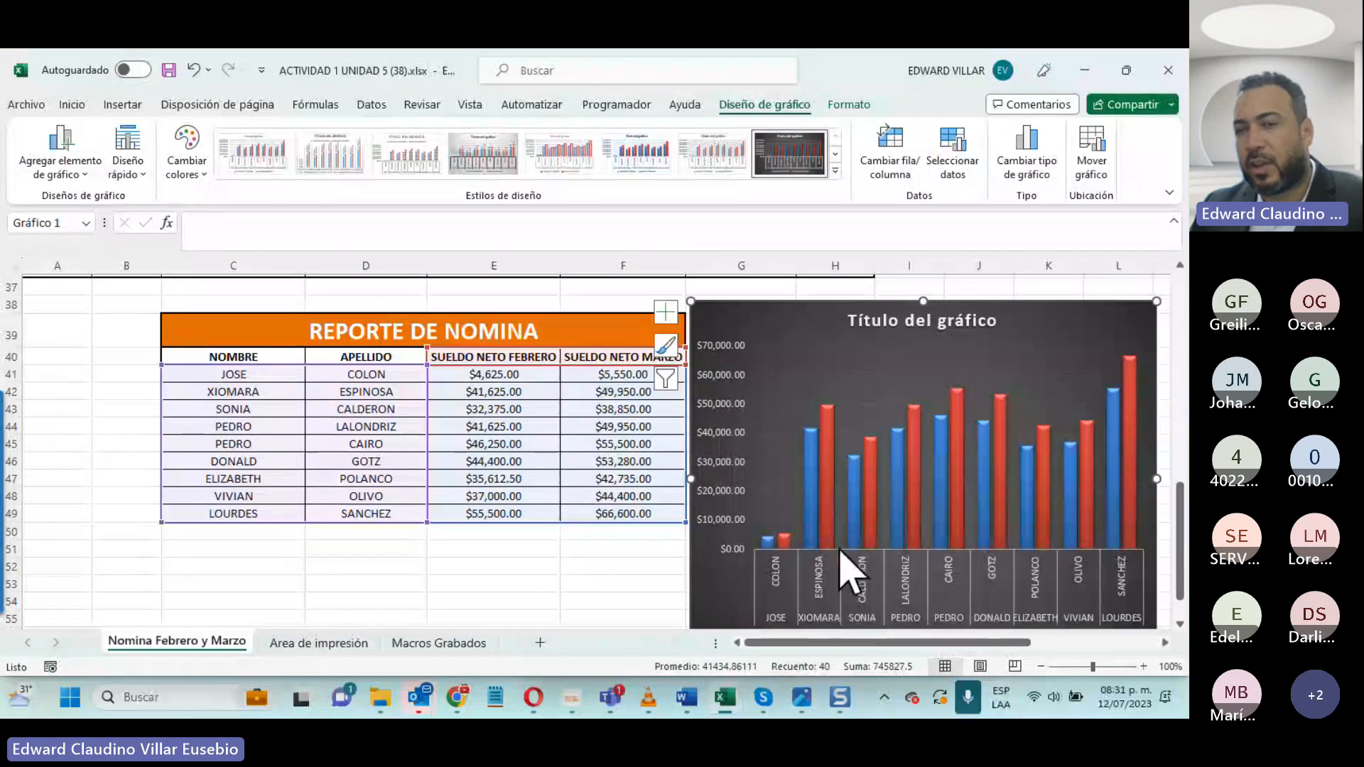
{"action": "left_click", "coordinate": [887, 165]}
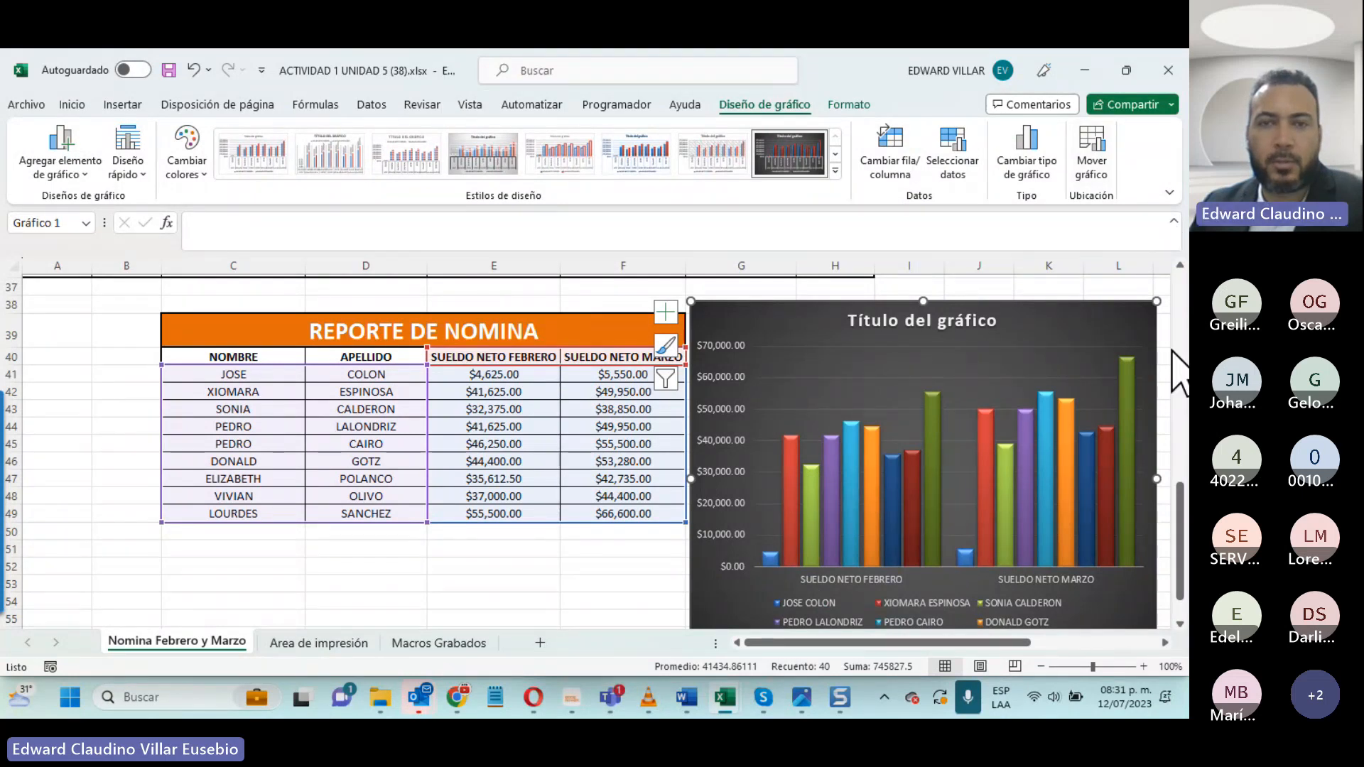
- Change the chart type from clustered columns to Línea con marcadores and deselect the chart
{"action": "left_click", "coordinate": [1037, 189]}
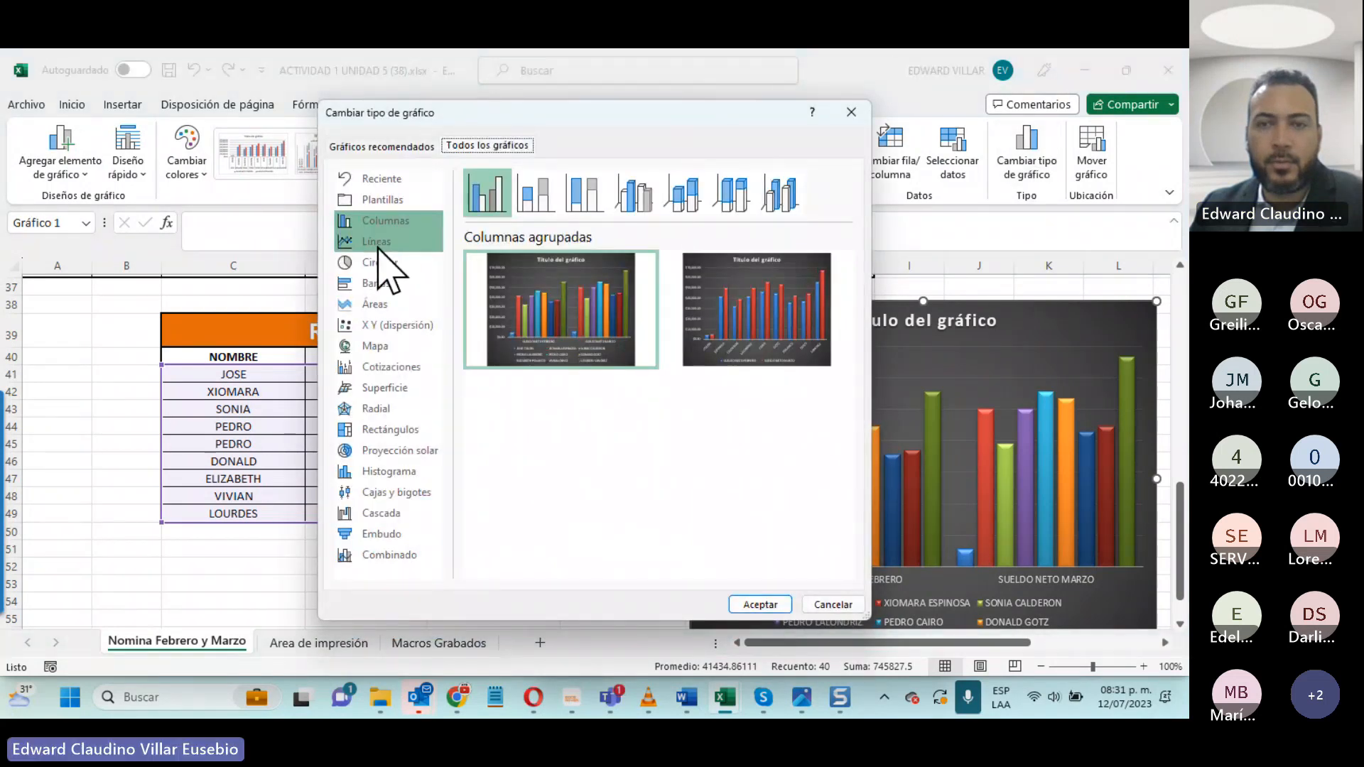
{"action": "left_click", "coordinate": [377, 241]}
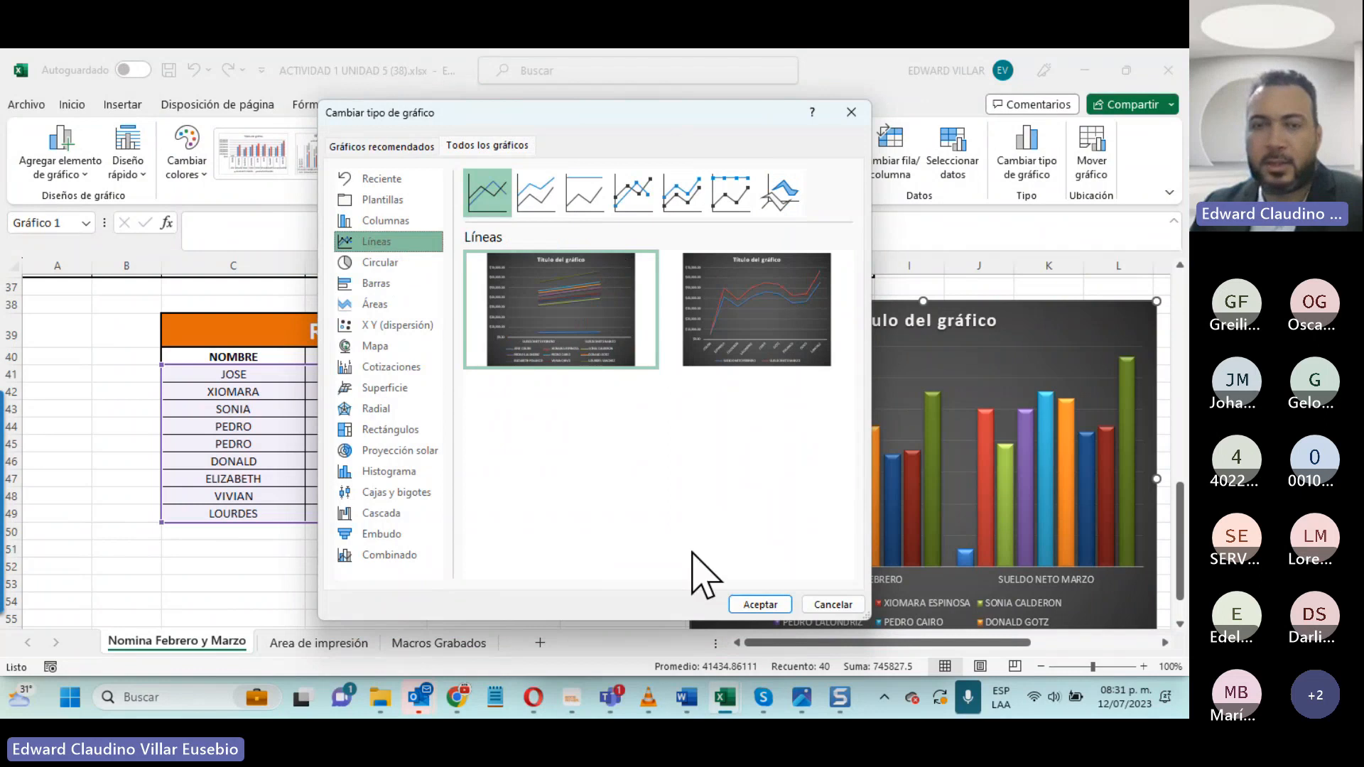
{"action": "left_click", "coordinate": [636, 193]}
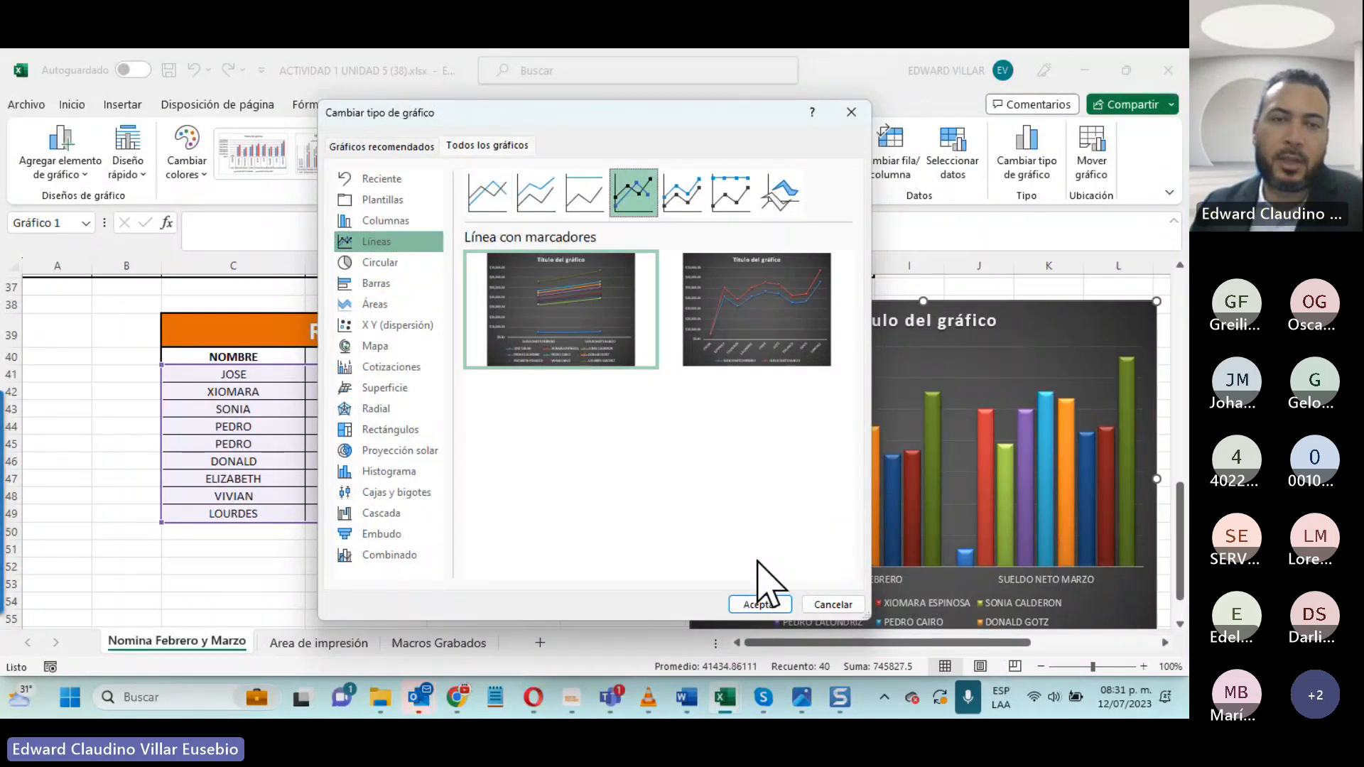
{"action": "left_click", "coordinate": [761, 604]}
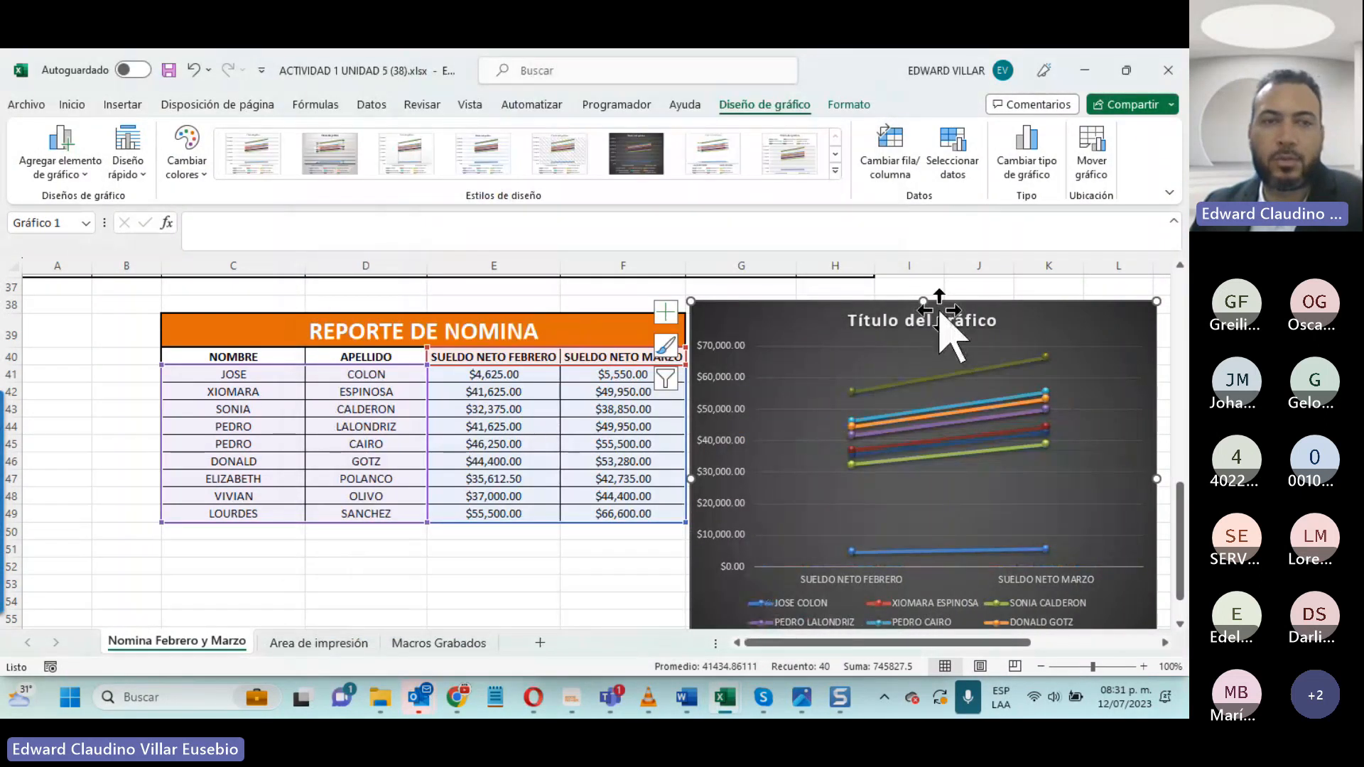
{"action": "left_click", "coordinate": [587, 562]}
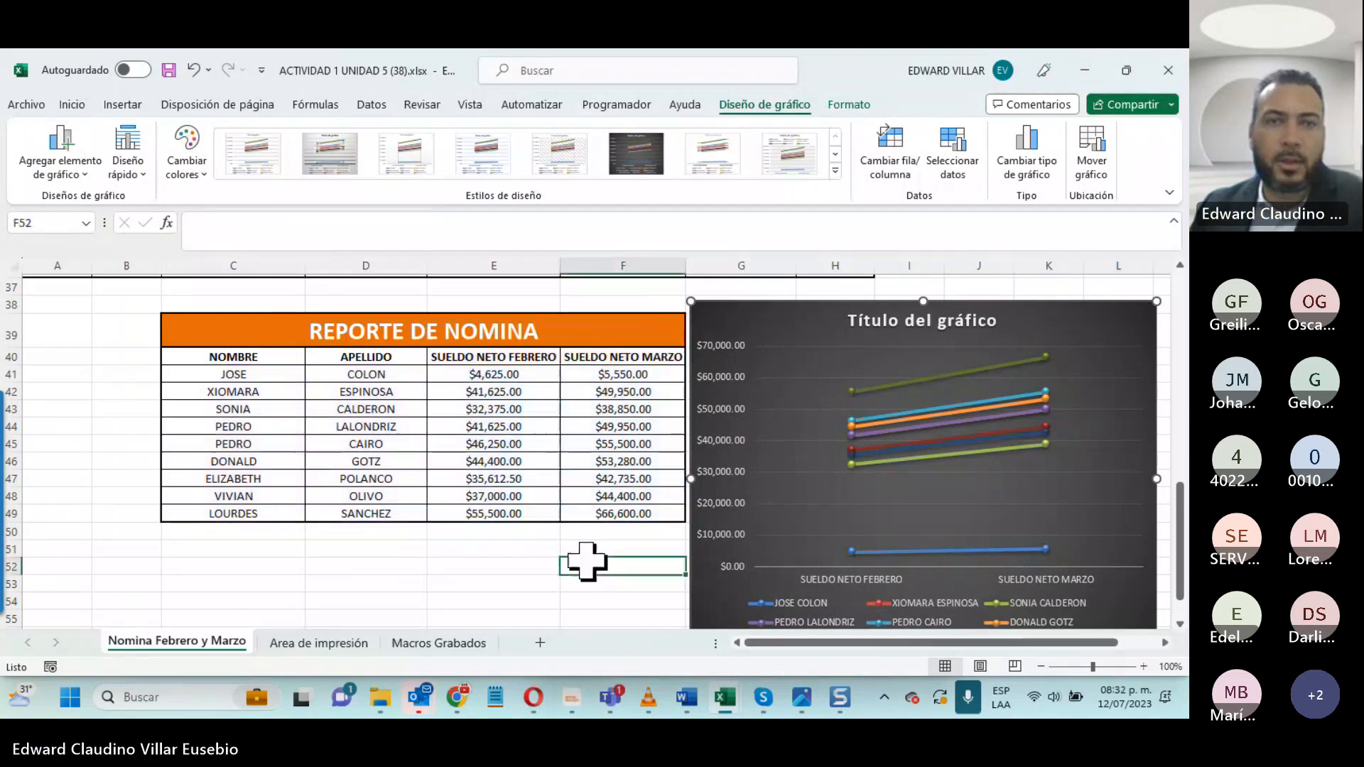
- Insert a stacked 2D area chart from the full payroll report range C40:F49 and place it just below the report table
{"action": "scroll", "coordinate": [344, 437], "scroll_direction": "down", "scroll_amount": 1}
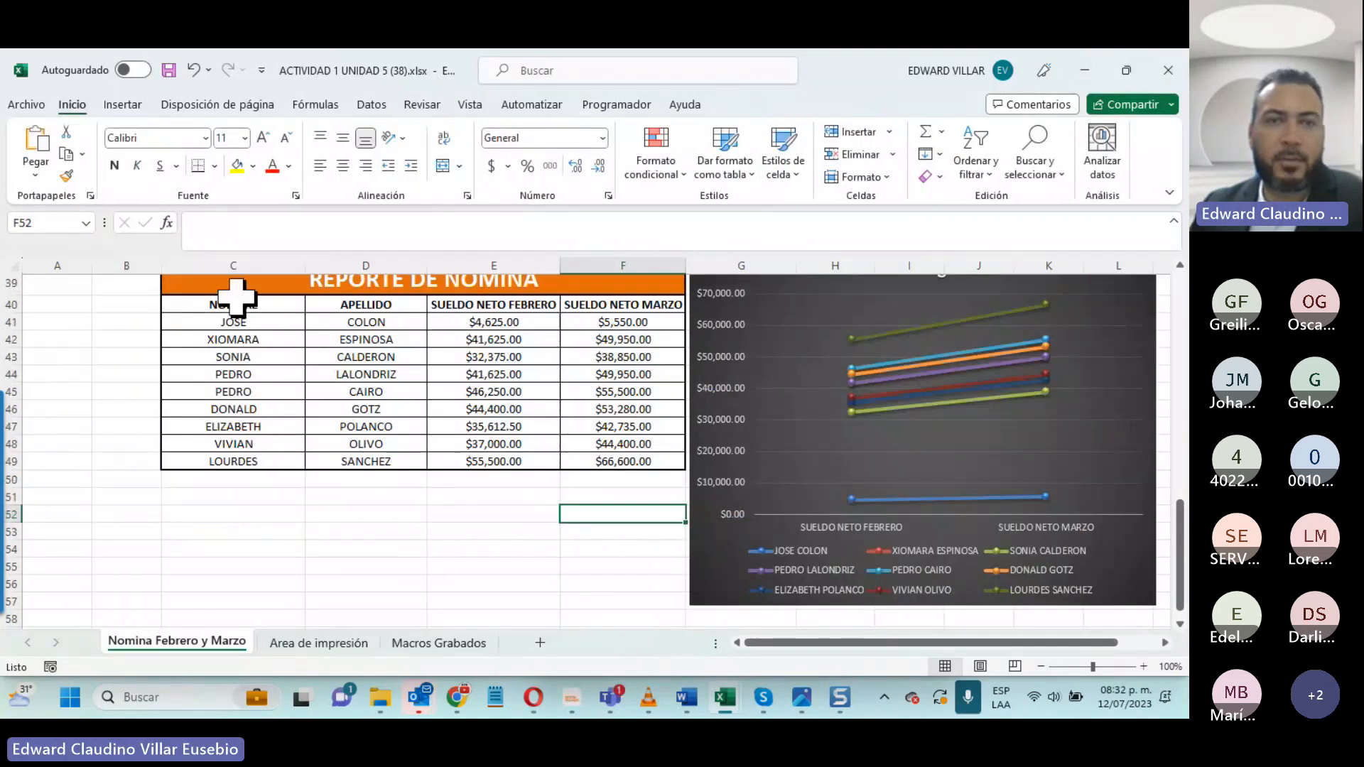
{"action": "left_click_drag", "start_coordinate": [234, 304], "coordinate": [624, 462]}
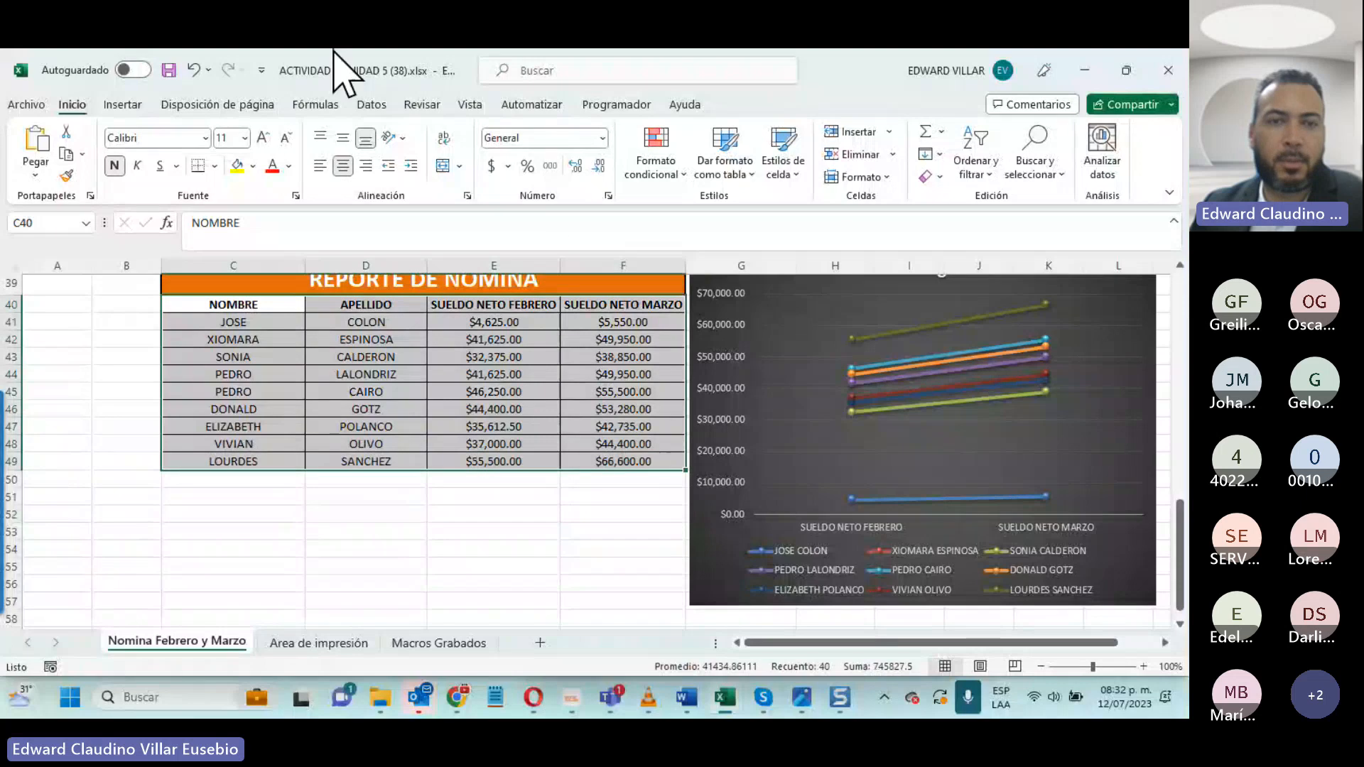
{"action": "left_click", "coordinate": [122, 104]}
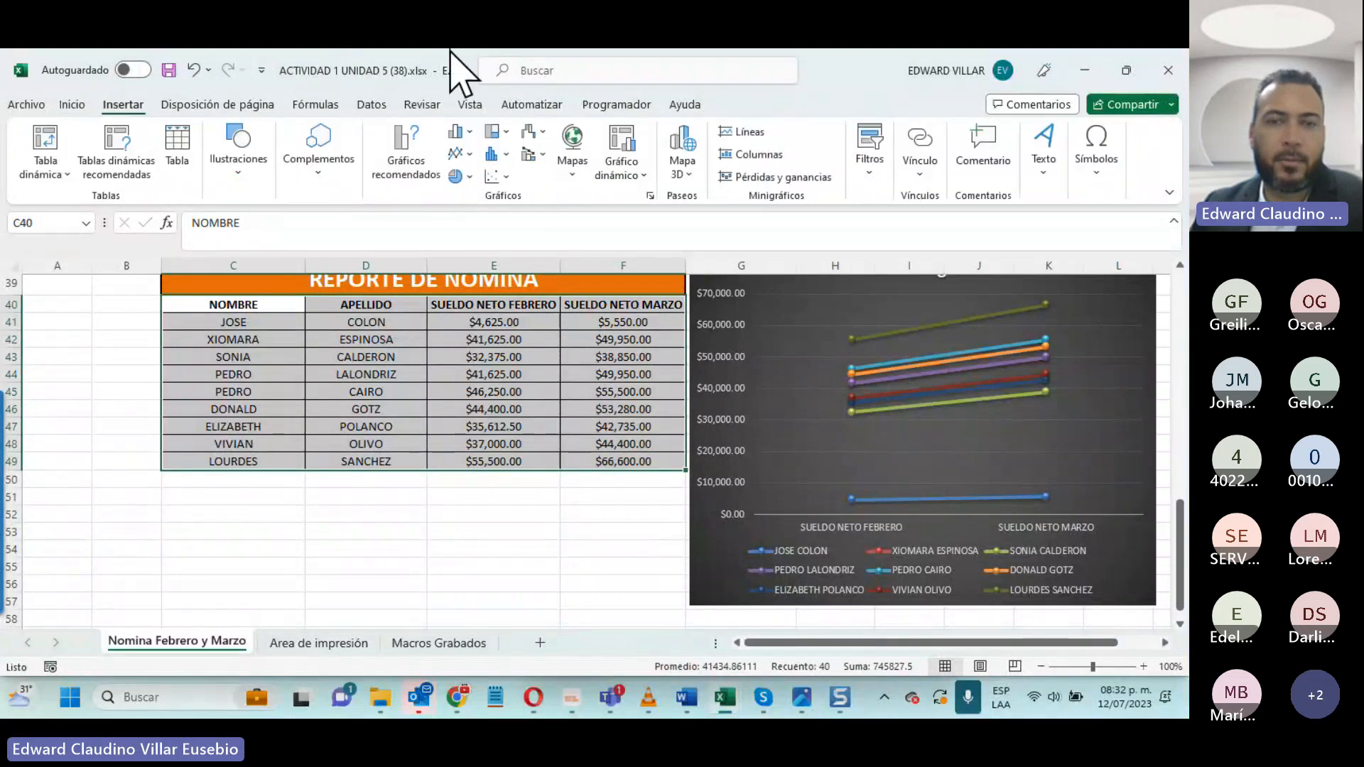
{"action": "left_click", "coordinate": [458, 153]}
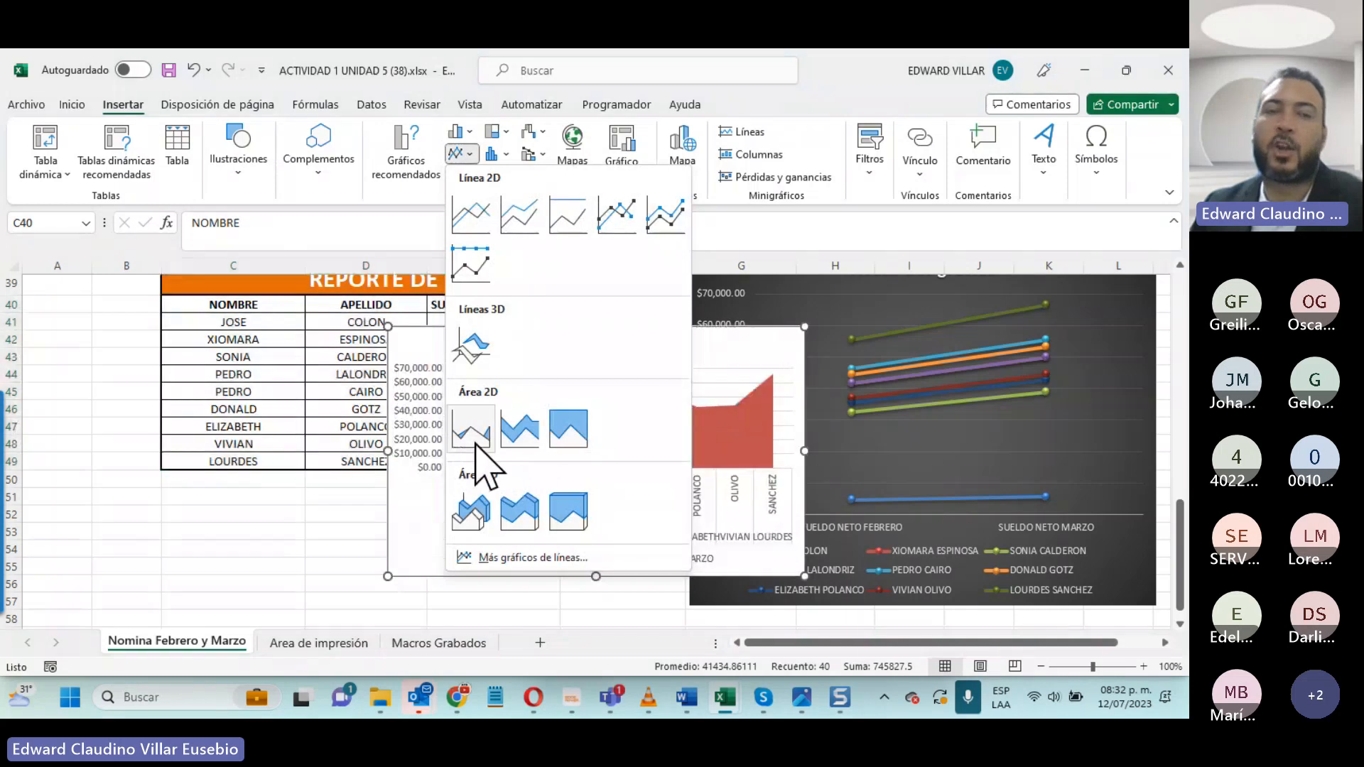
{"action": "left_click", "coordinate": [529, 434]}
{"action": "left_click_drag", "start_coordinate": [731, 341], "coordinate": [508, 487]}
{"action": "scroll", "coordinate": [169, 446], "scroll_direction": "down", "scroll_amount": 1}
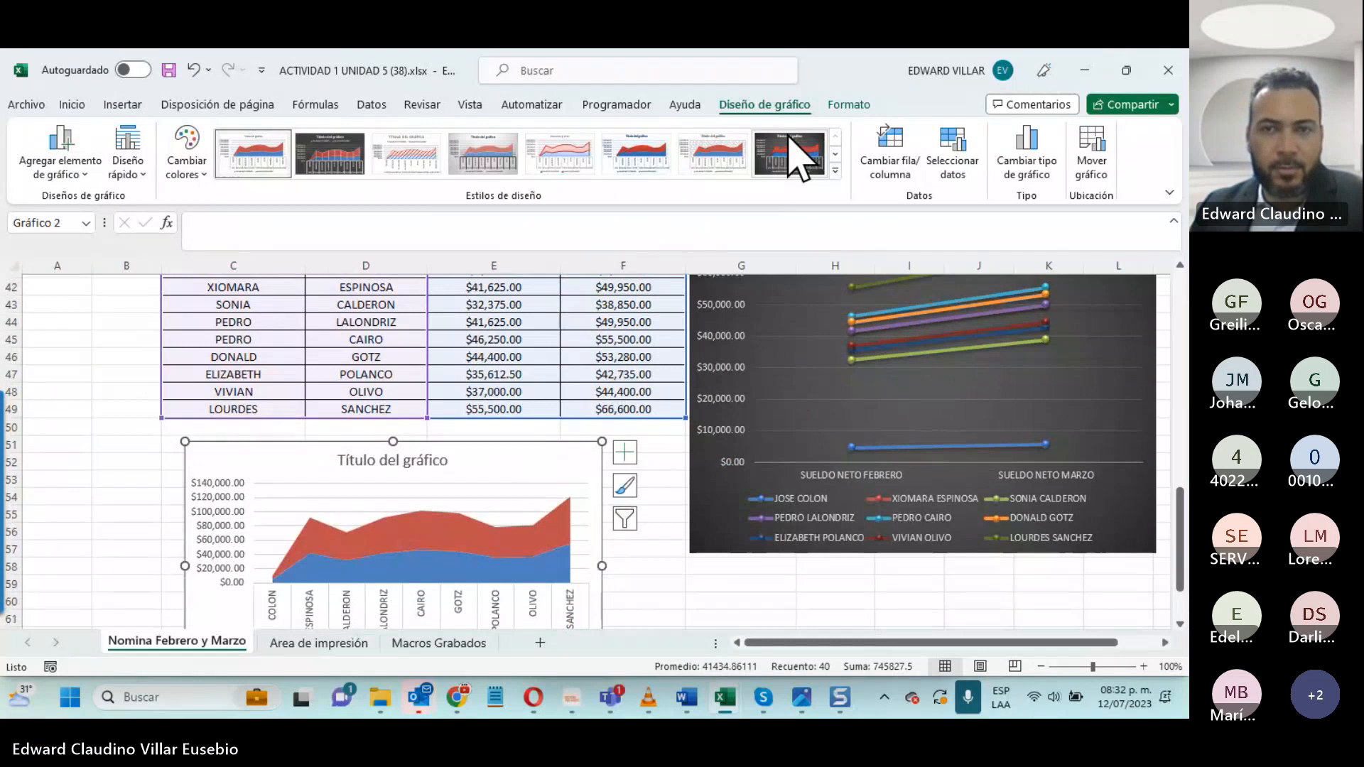
- Apply the dark-background style to the area chart and move it to a new sheet named Gráfico1
{"action": "left_click", "coordinate": [789, 139]}
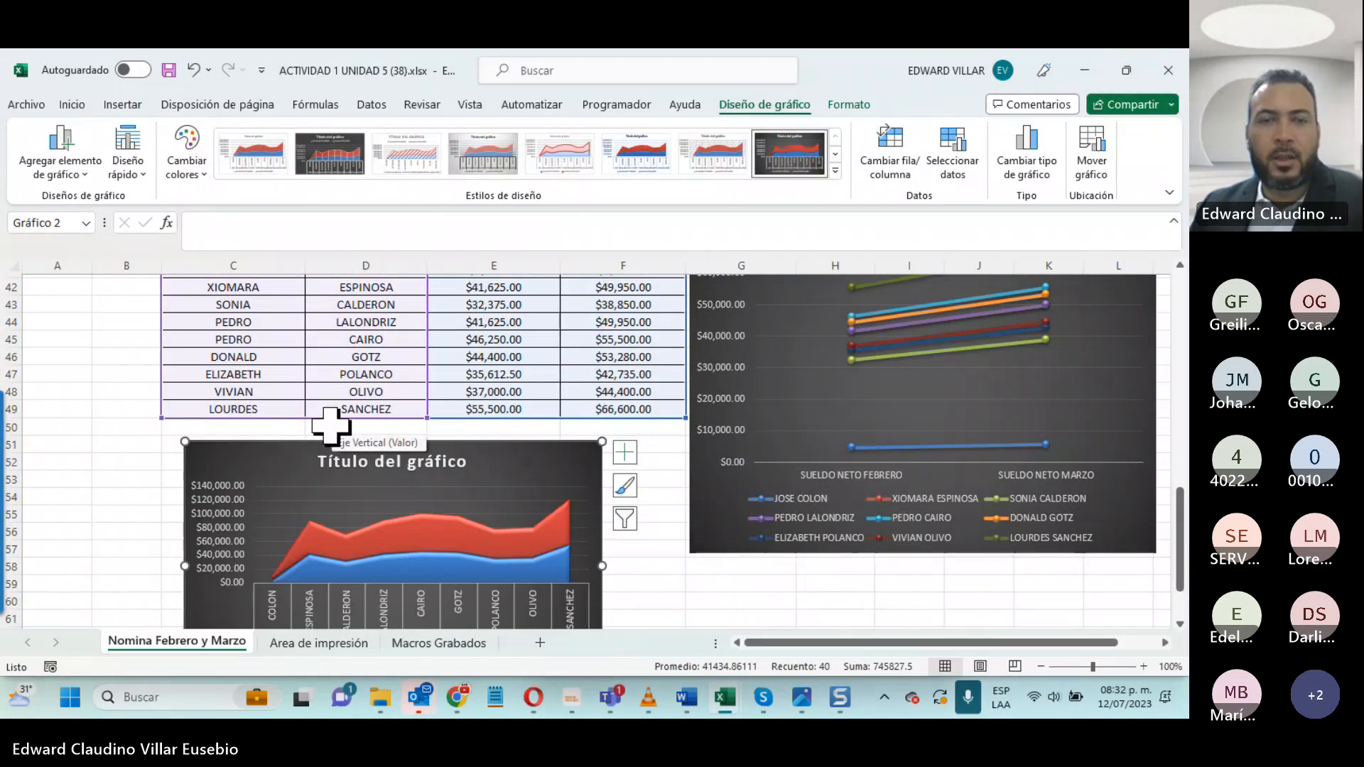
{"action": "left_click", "coordinate": [1095, 164]}
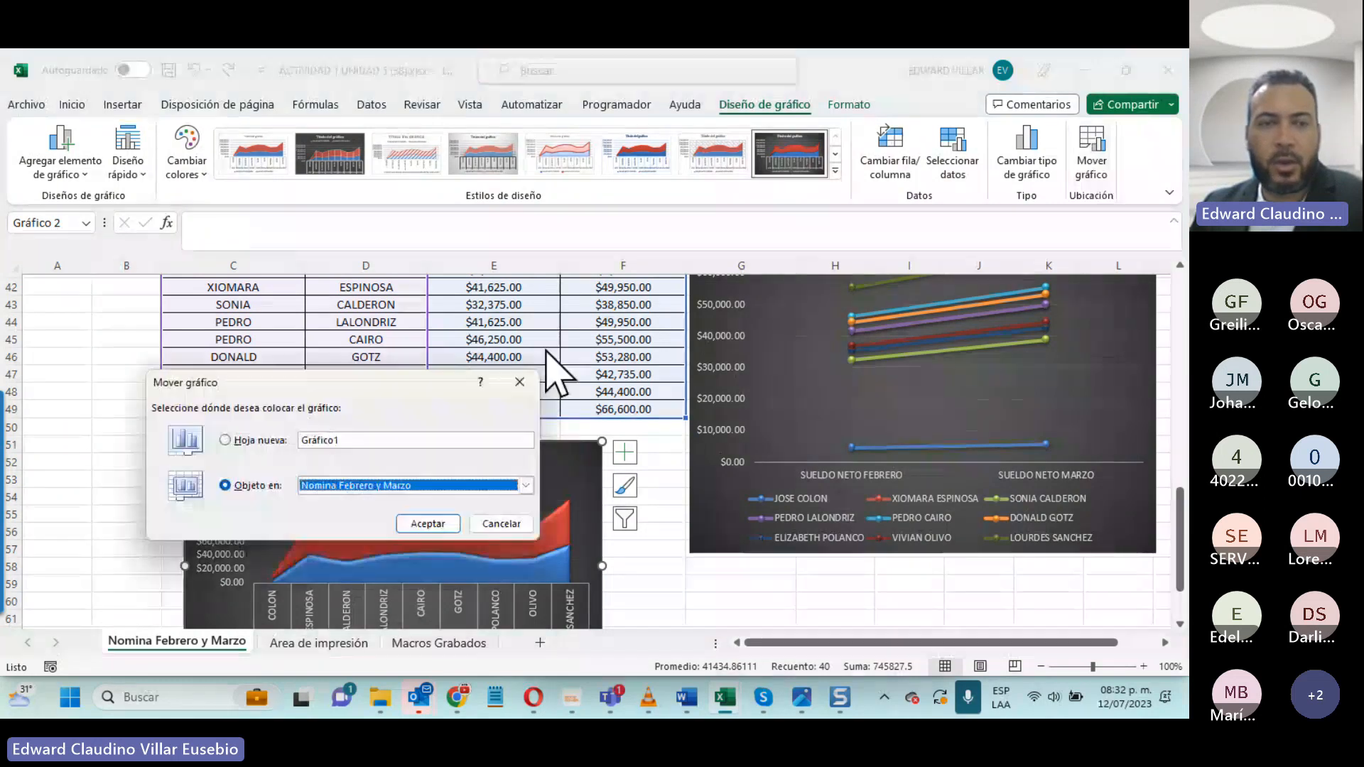
{"action": "left_click", "coordinate": [234, 435]}
{"action": "left_click", "coordinate": [453, 529]}
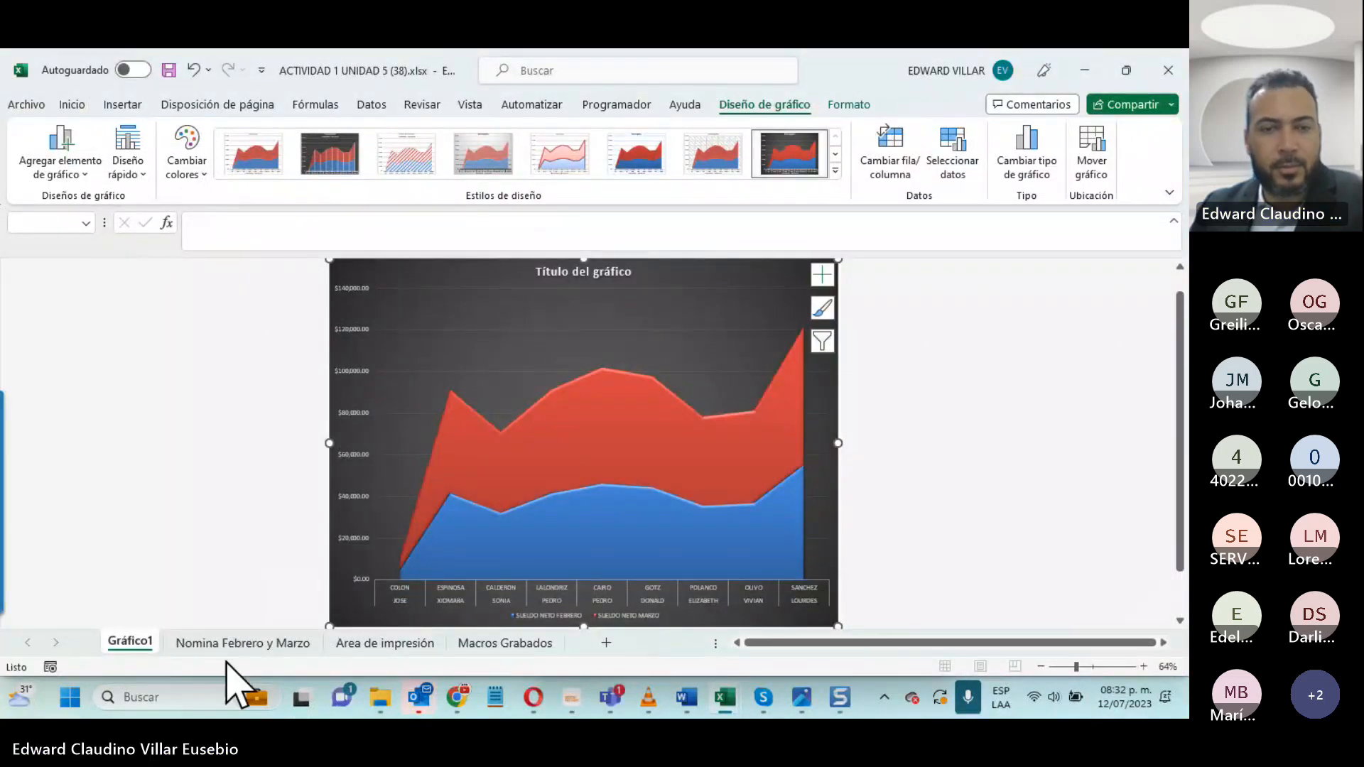
- Look over the Macros Grabados sheet and the payroll tables, report and line chart on the Nomina Febrero y Marzo sheet
{"action": "left_click", "coordinate": [506, 643]}
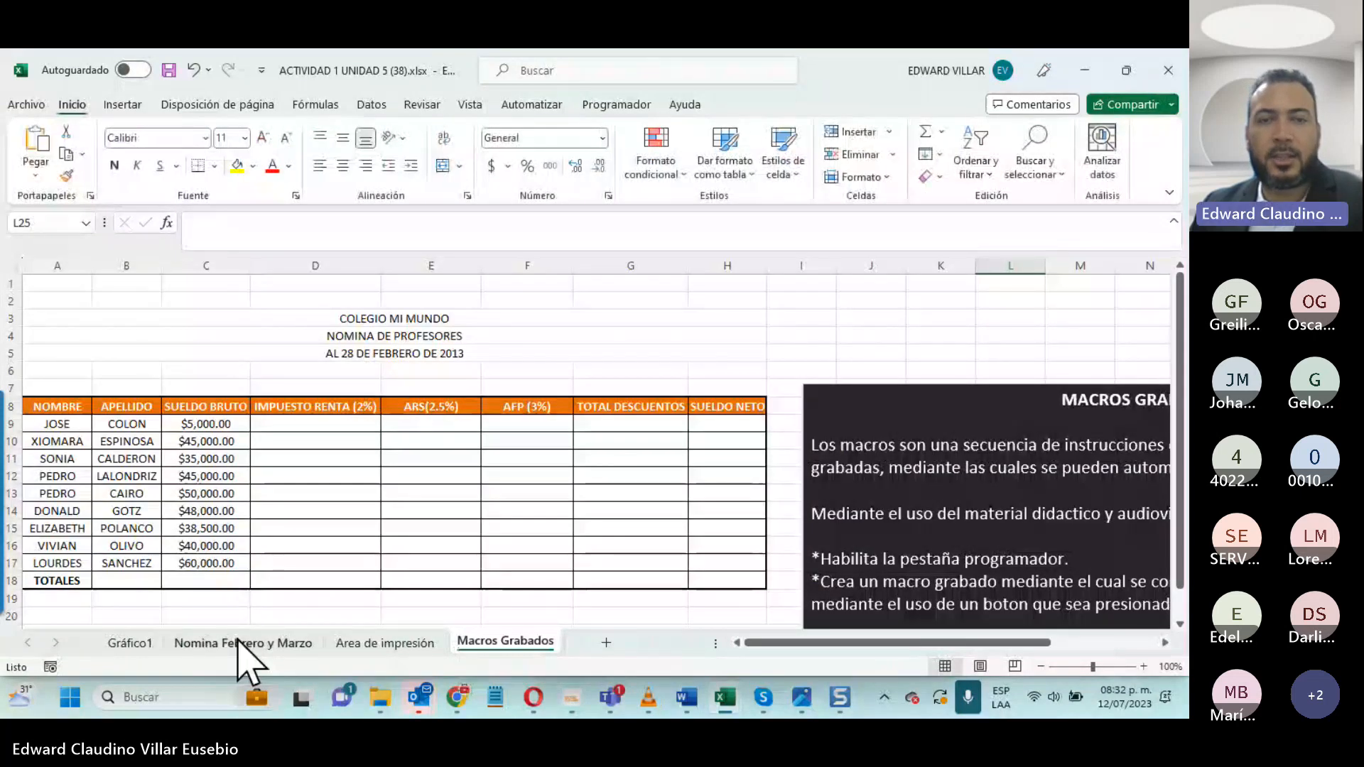
{"action": "left_click", "coordinate": [244, 643]}
{"action": "scroll", "coordinate": [307, 408], "scroll_direction": "up", "scroll_amount": 3}
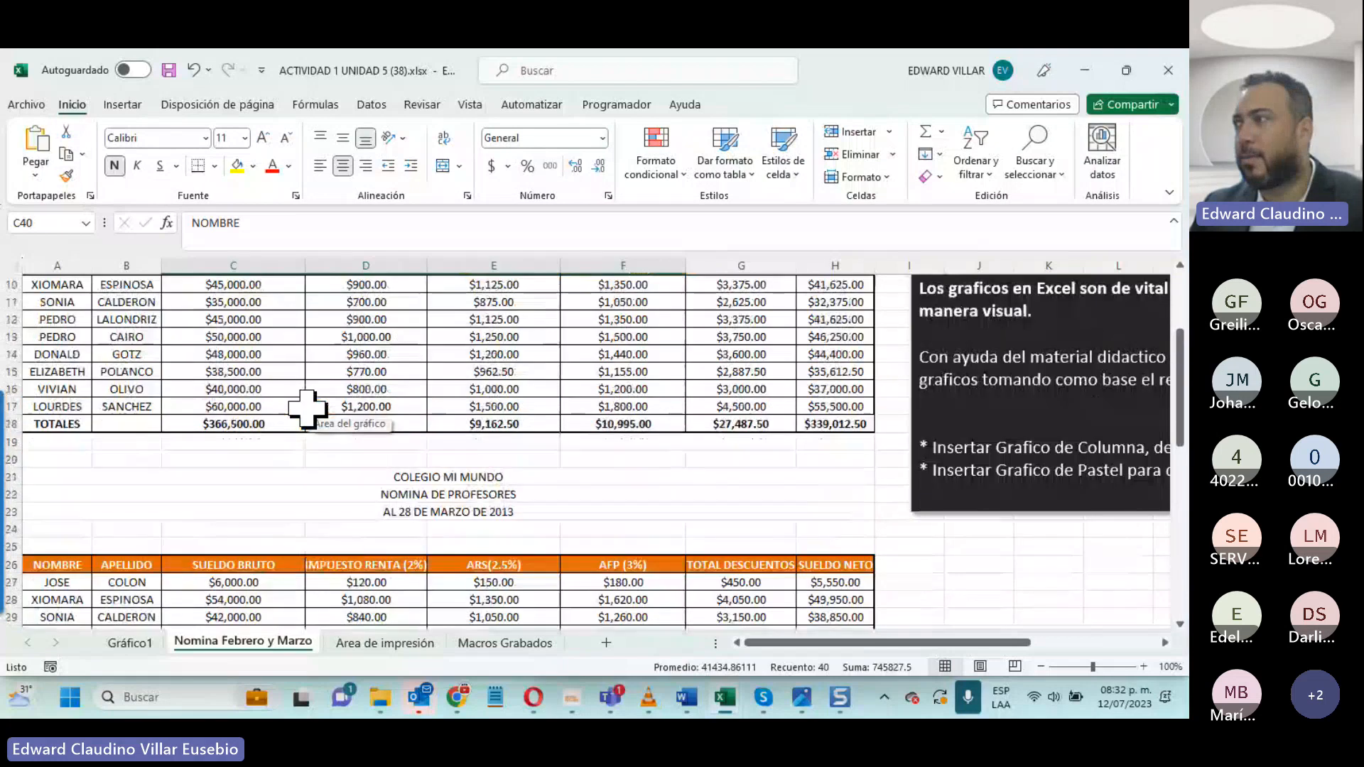
{"action": "scroll", "coordinate": [704, 523], "scroll_direction": "down", "scroll_amount": 9}
{"action": "scroll", "coordinate": [938, 441], "scroll_direction": "up", "scroll_amount": 4}
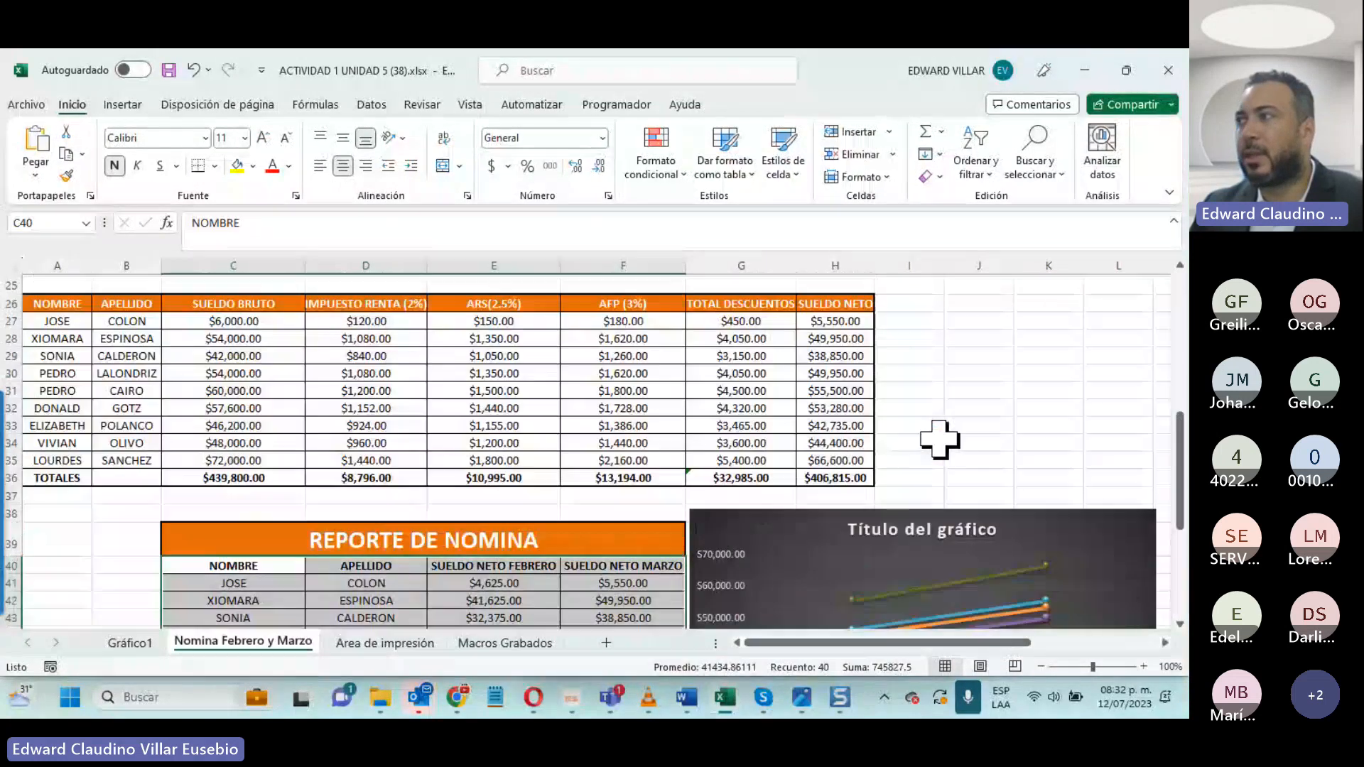
{"action": "left_click", "coordinate": [940, 441]}
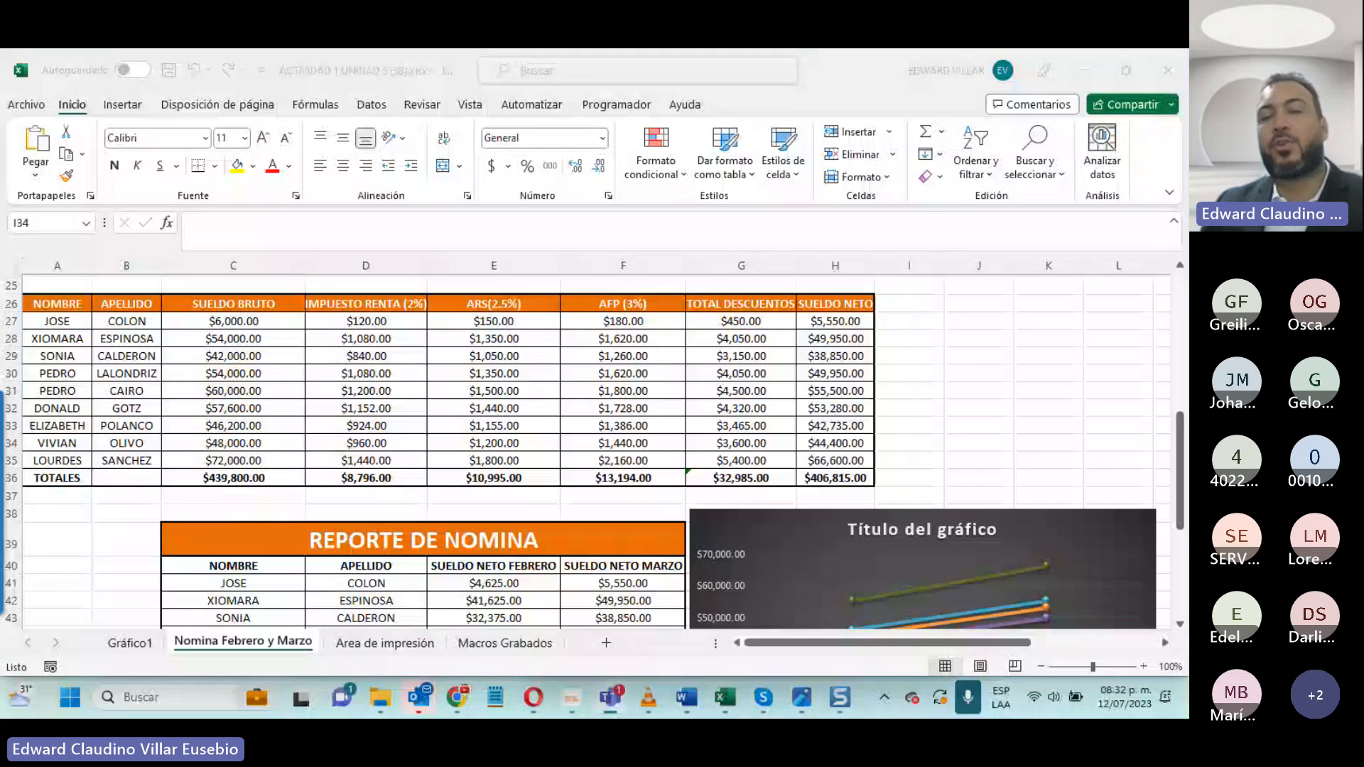
{"action": "scroll", "coordinate": [736, 400], "scroll_direction": "down", "scroll_amount": 3}
{"action": "scroll", "coordinate": [746, 421], "scroll_direction": "down", "scroll_amount": 2}
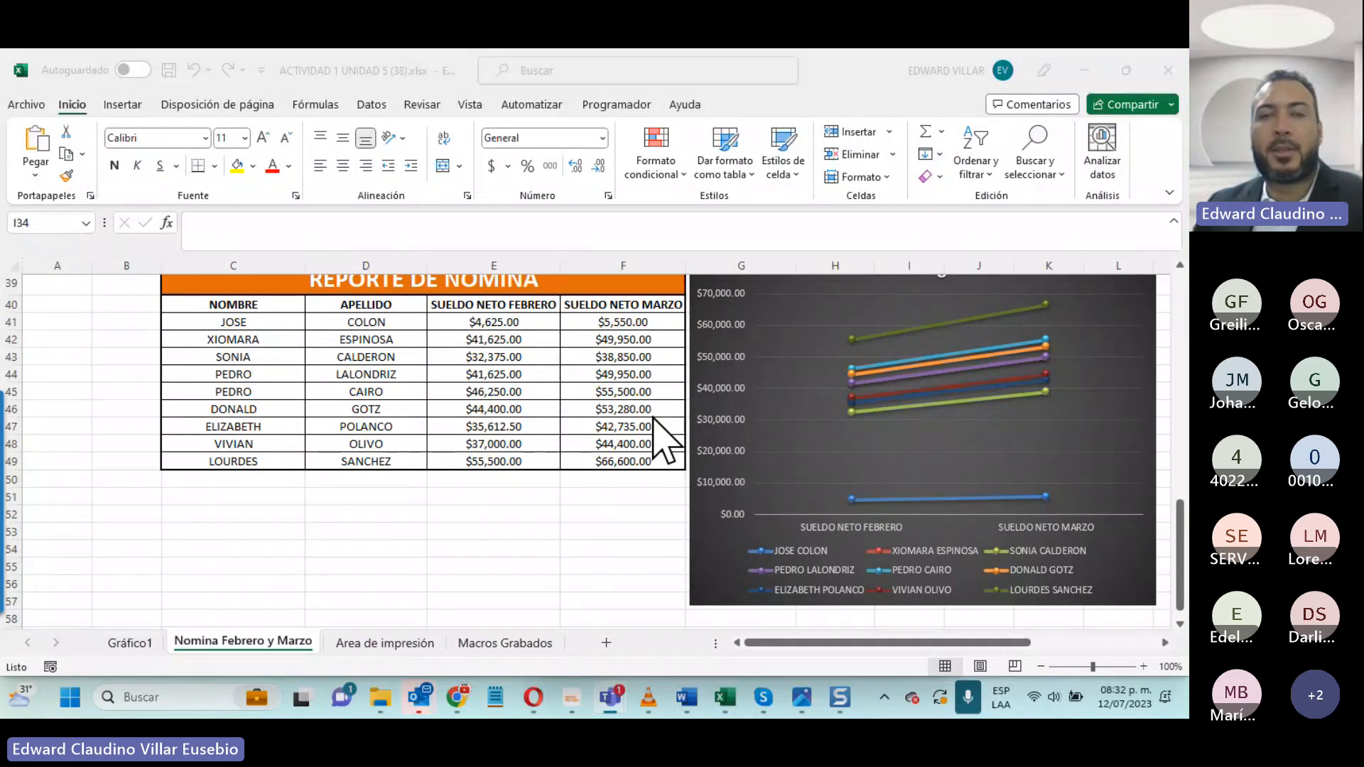
{"action": "scroll", "coordinate": [736, 462], "scroll_direction": "up", "scroll_amount": 3}
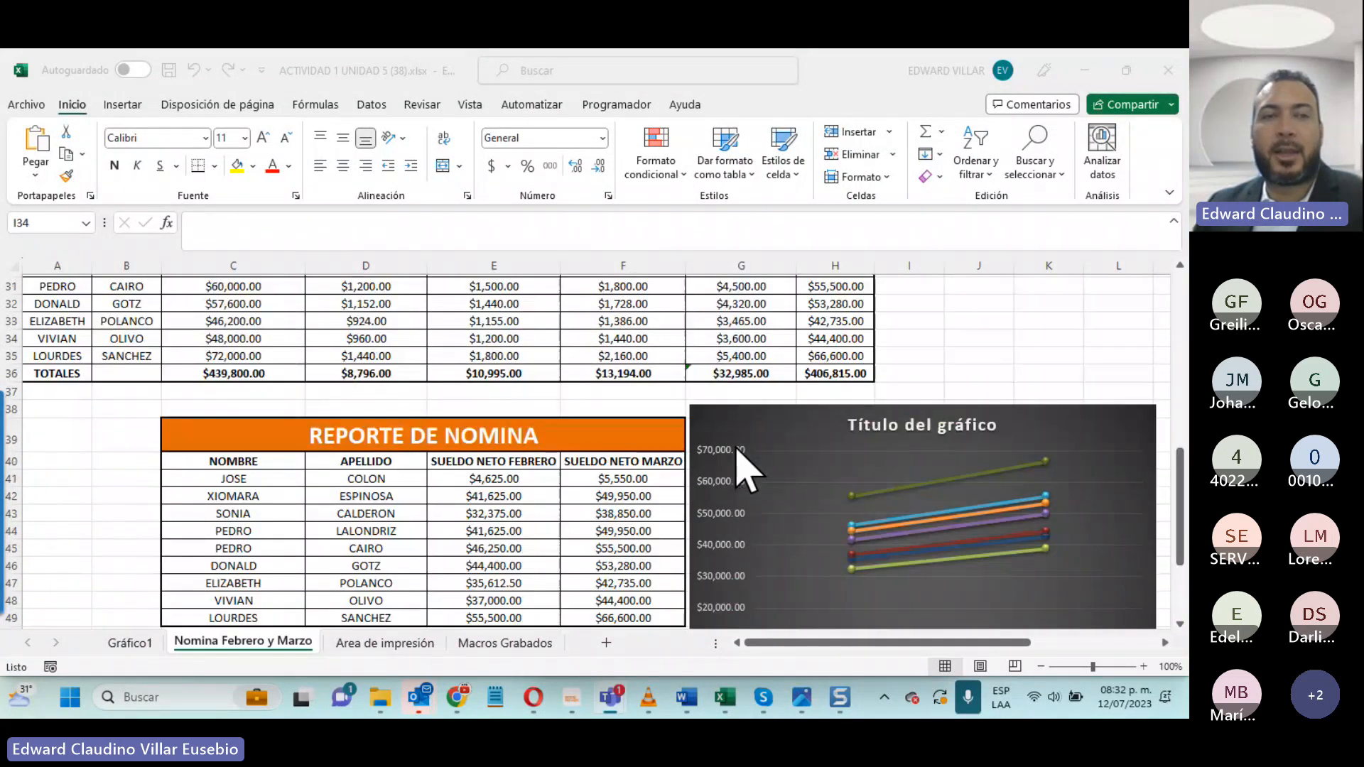
- Insert a 3D pie chart from the names, surnames and February net salaries and place it below the report table
{"action": "scroll", "coordinate": [737, 450], "scroll_direction": "down", "scroll_amount": 3}
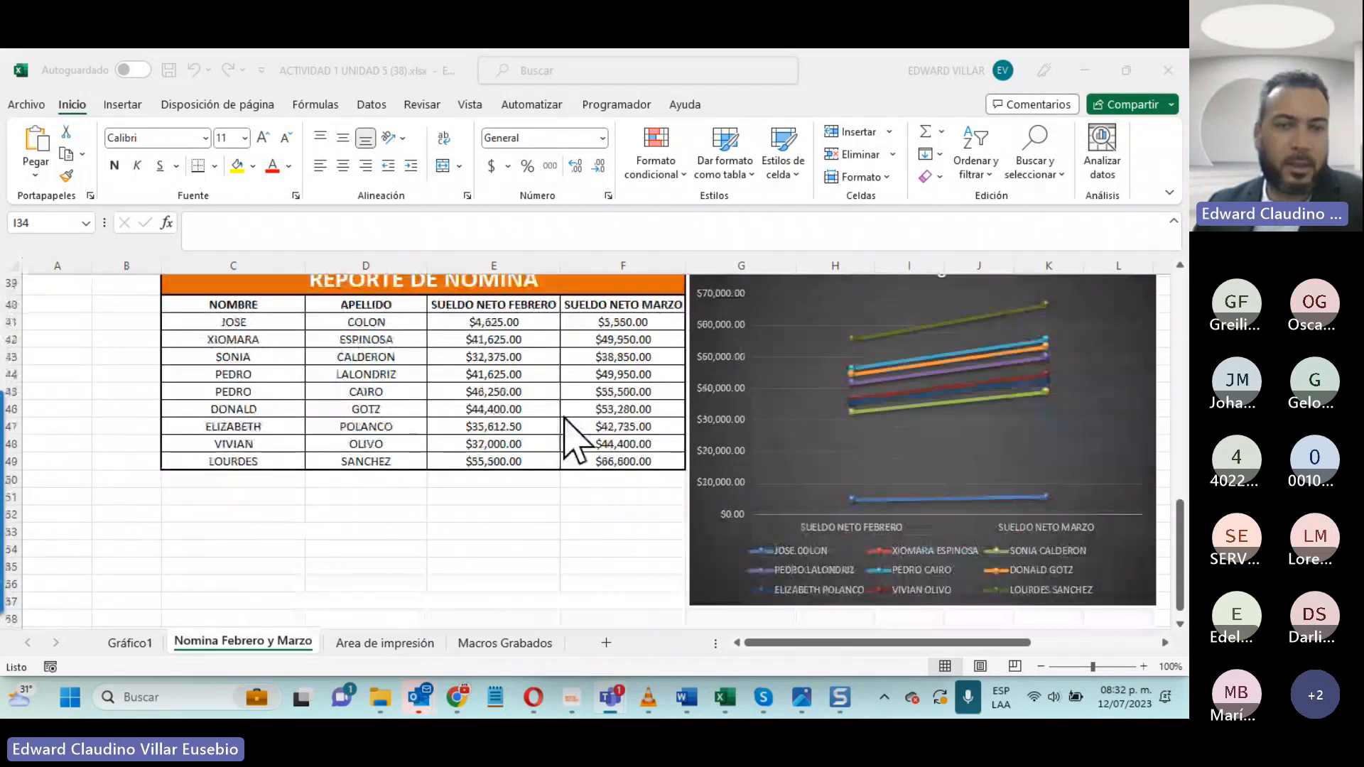
{"action": "mouse_move", "coordinate": [206, 305]}
{"action": "left_mouse_down"}
{"action": "mouse_move", "coordinate": [254, 393]}
{"action": "mouse_move", "coordinate": [458, 454]}
{"action": "left_mouse_up"}
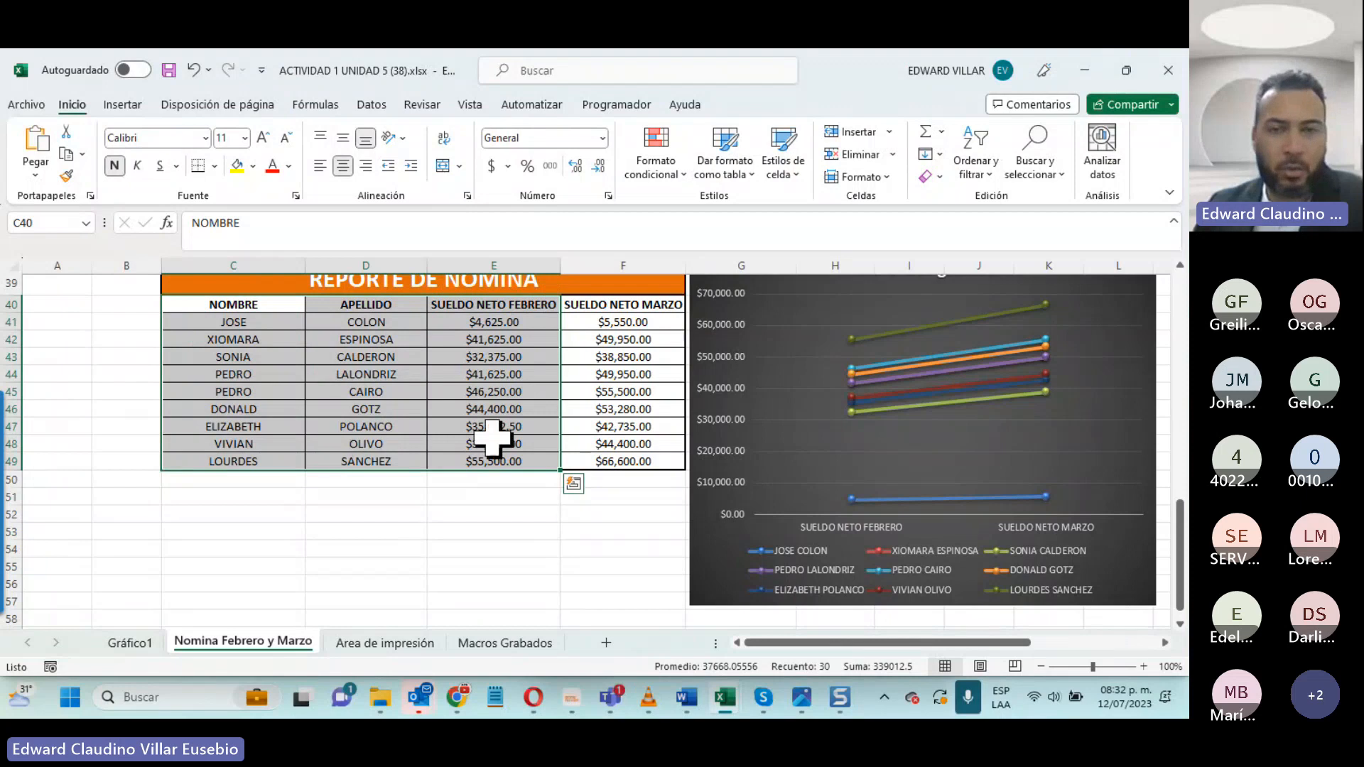
{"action": "left_click", "coordinate": [145, 104]}
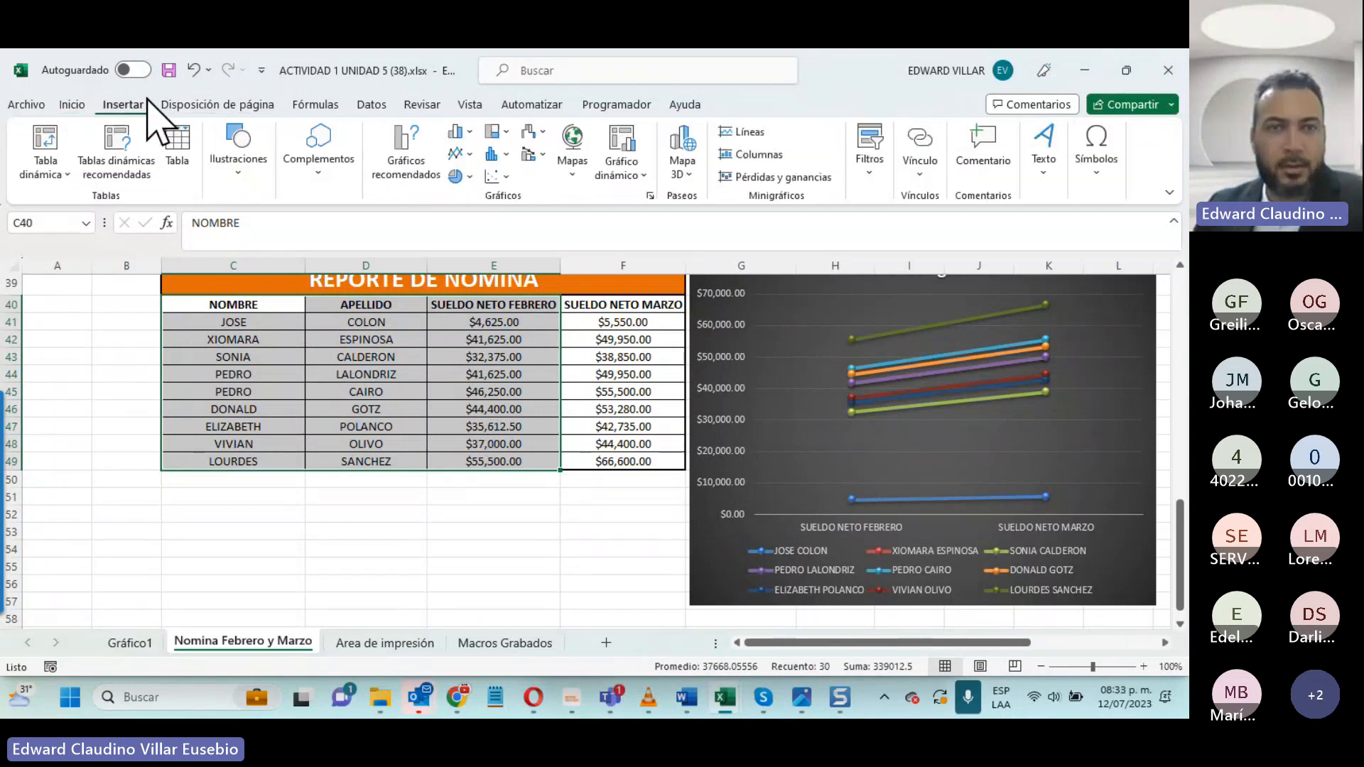
{"action": "left_click", "coordinate": [458, 176]}
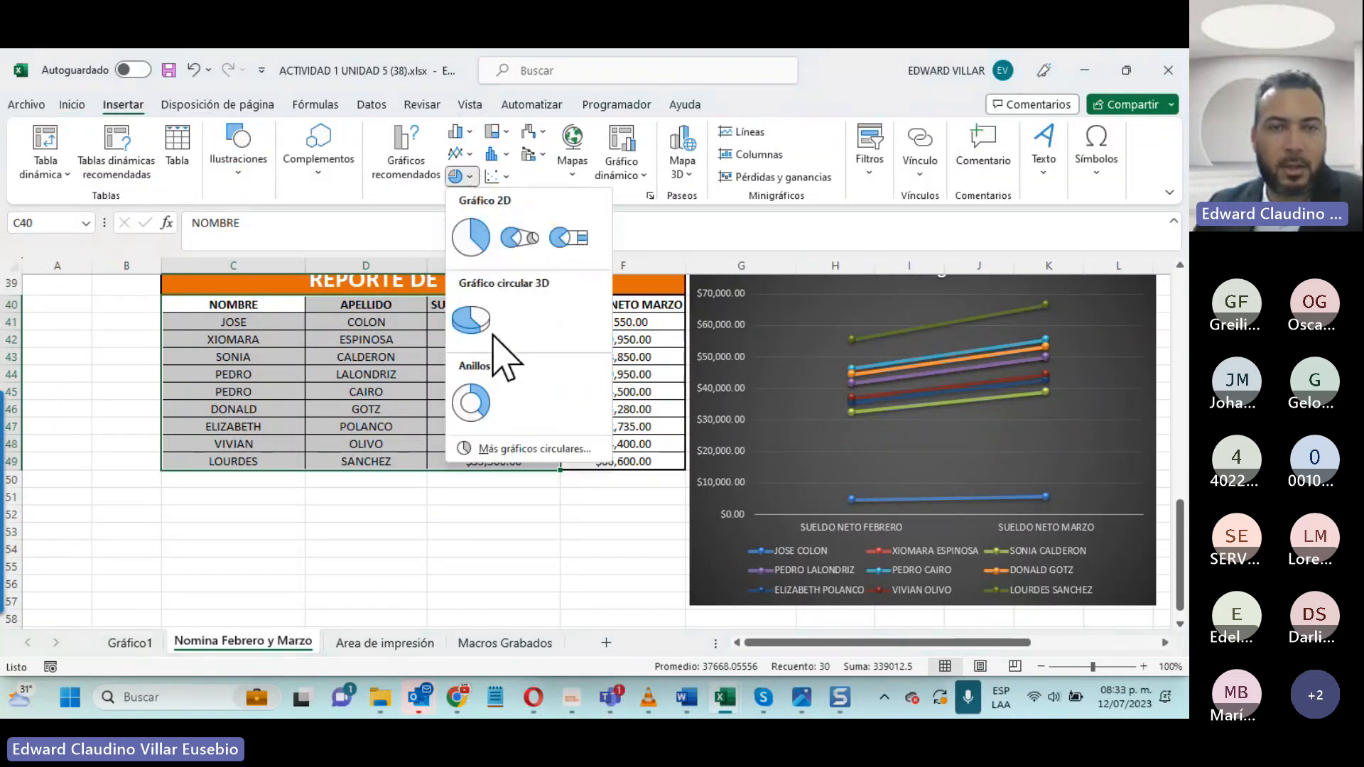
{"action": "left_click", "coordinate": [478, 333]}
{"action": "left_click_drag", "start_coordinate": [641, 453], "coordinate": [549, 485]}
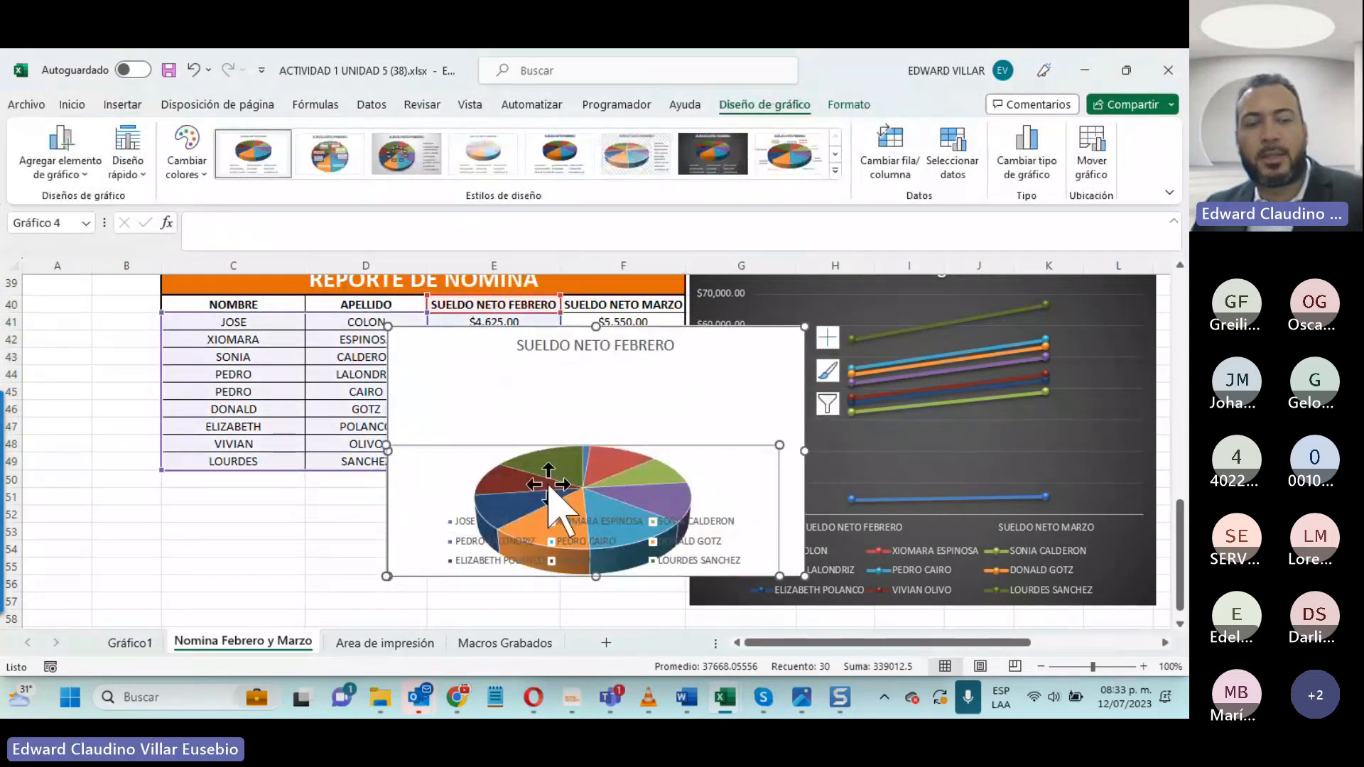
{"action": "key", "text": "ctrl+z"}
{"action": "left_click_drag", "start_coordinate": [753, 342], "coordinate": [417, 502]}
{"action": "left_click", "coordinate": [564, 544]}
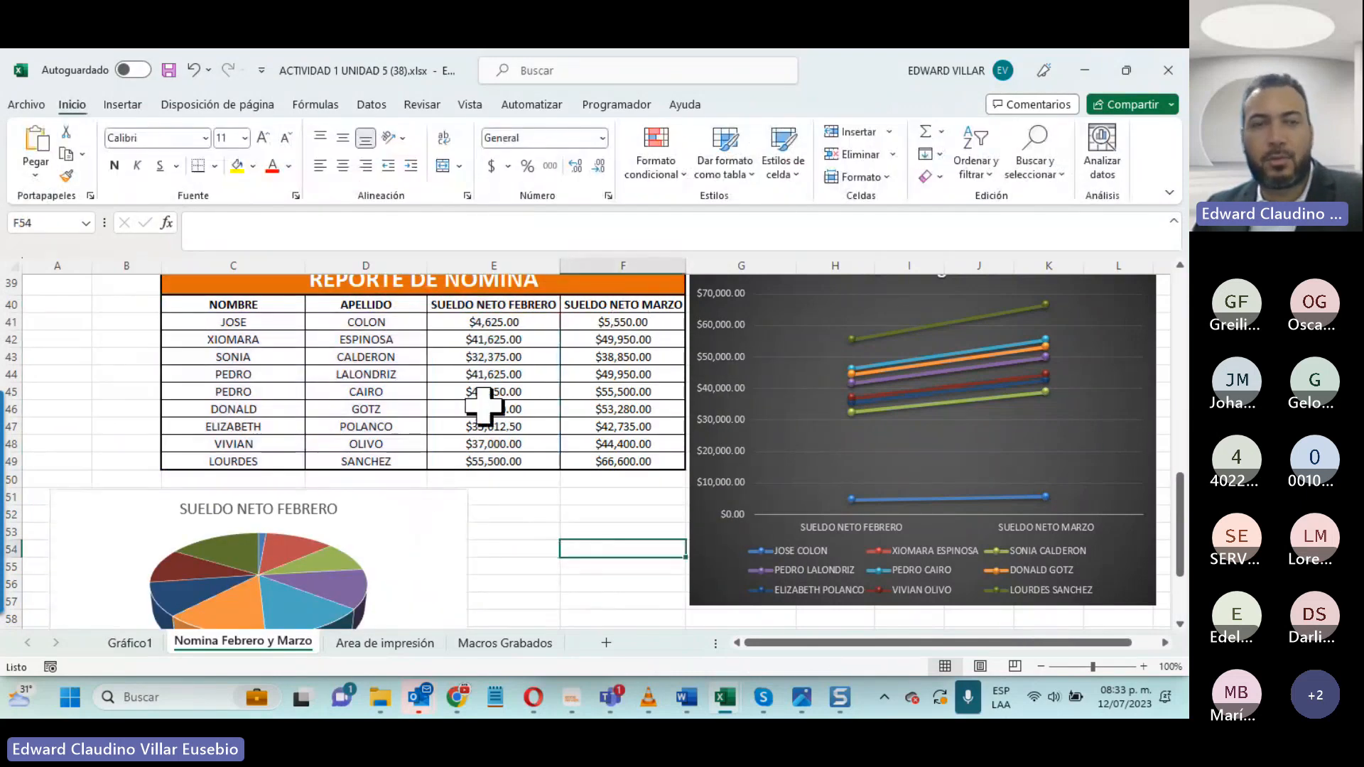
{"action": "left_click_drag", "start_coordinate": [234, 305], "coordinate": [366, 462]}
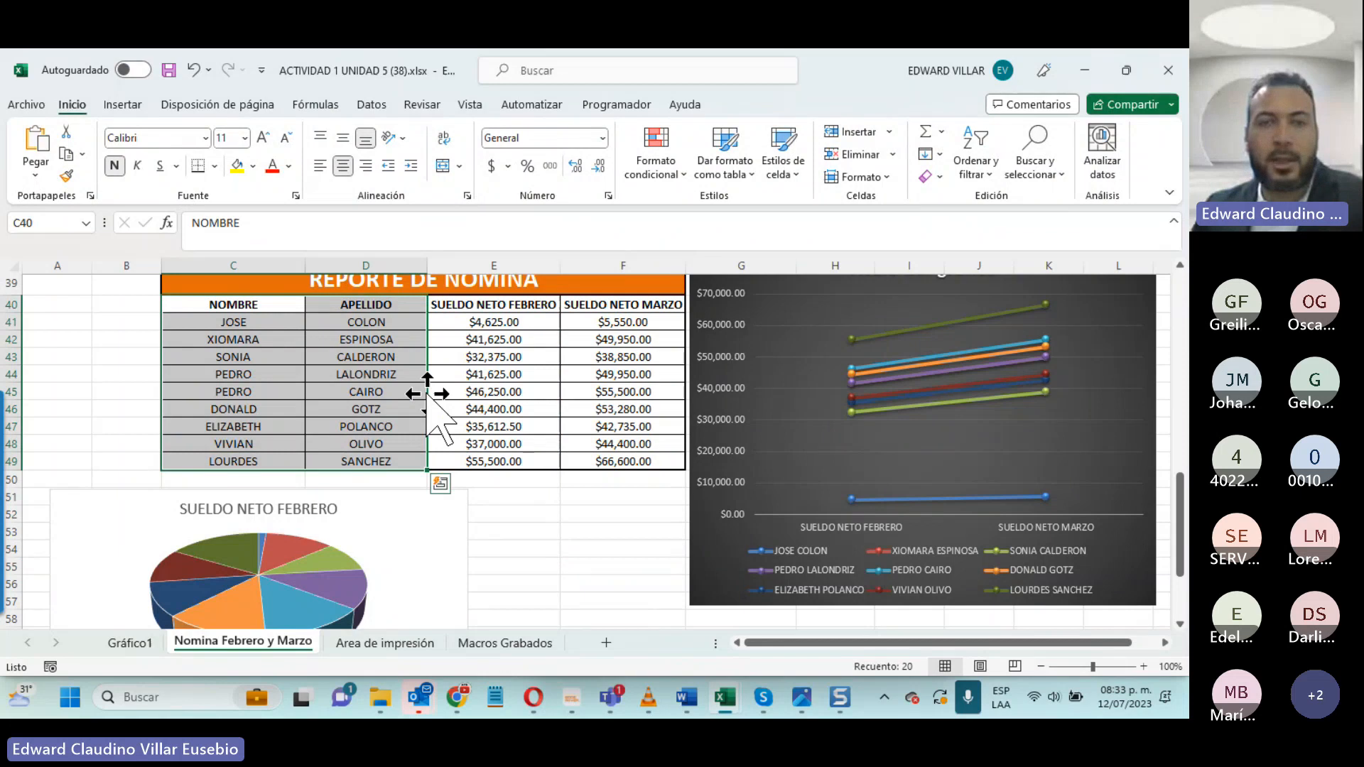
{"action": "left_click_drag", "start_coordinate": [623, 304], "coordinate": [609, 461]}
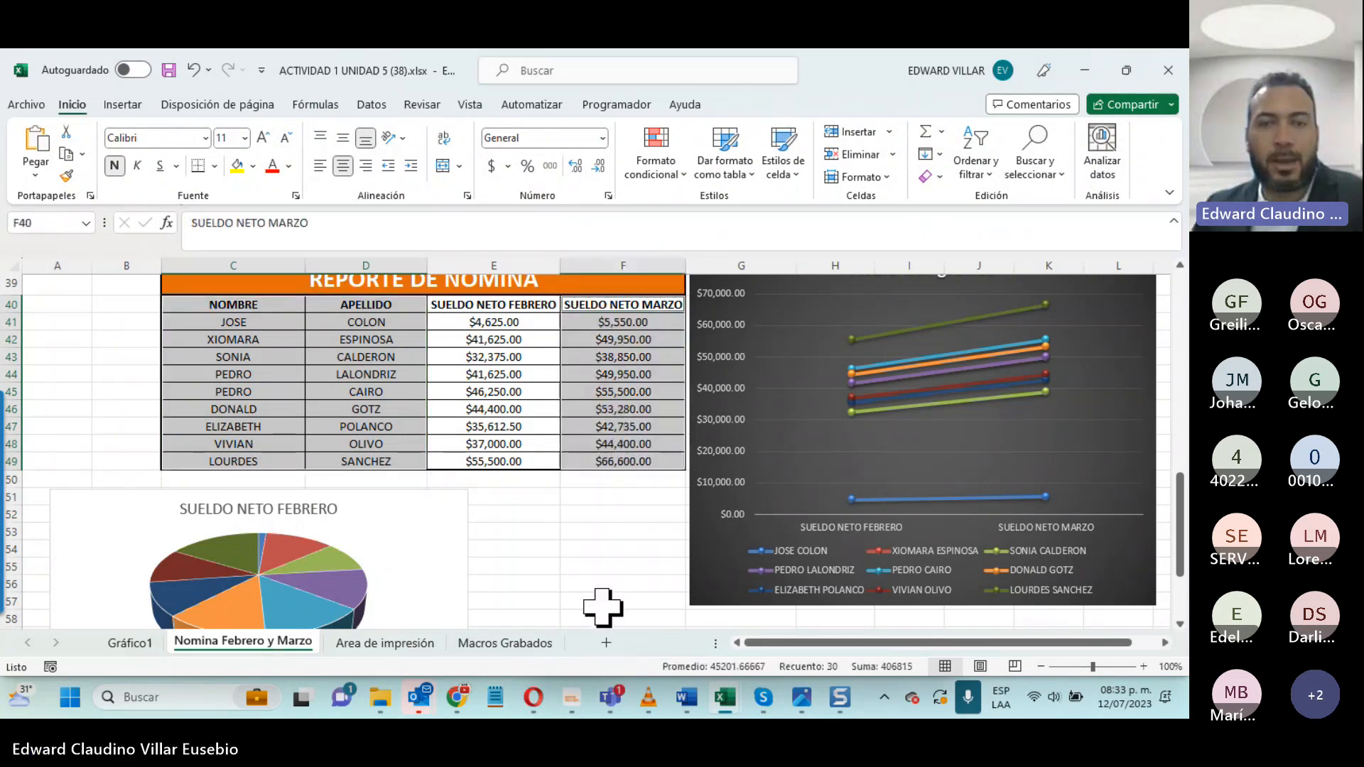
{"action": "left_click", "coordinate": [410, 373]}
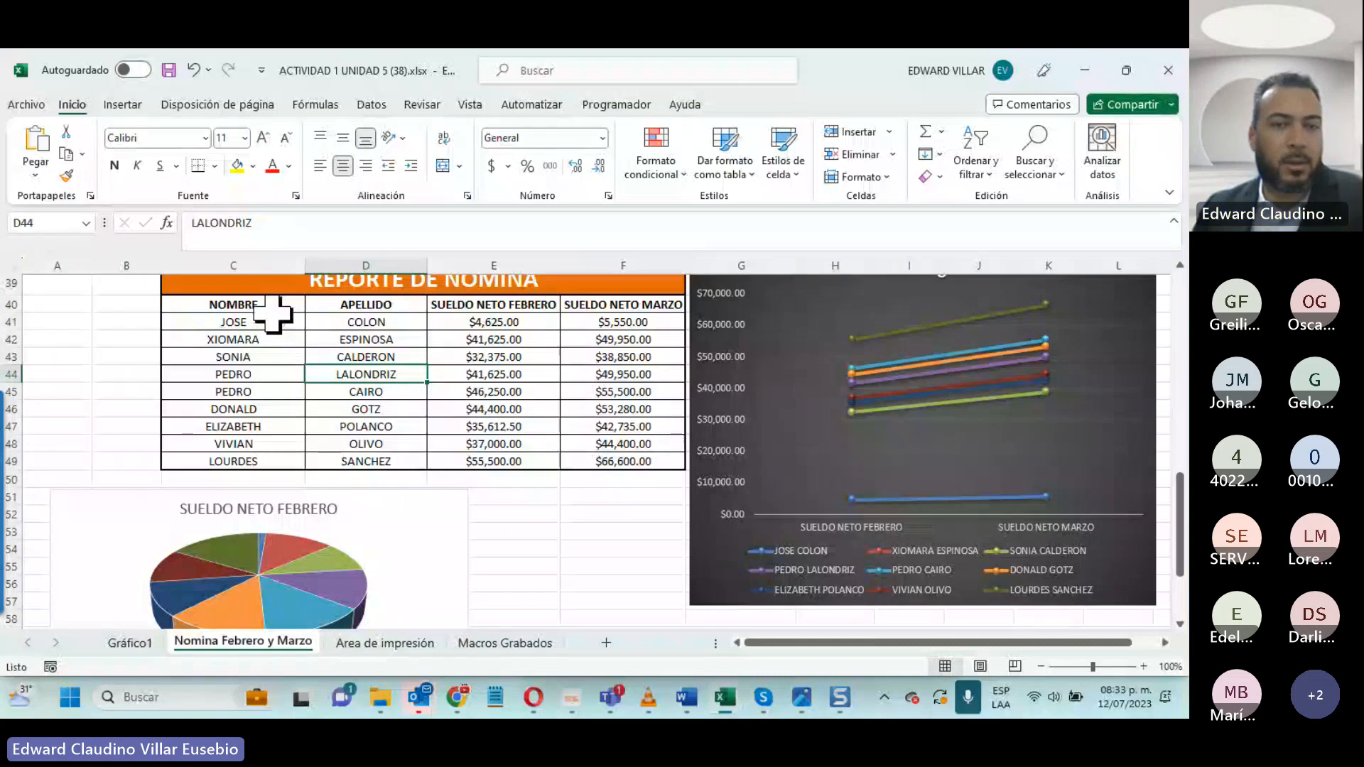
{"action": "left_click_drag", "start_coordinate": [277, 313], "coordinate": [366, 462]}
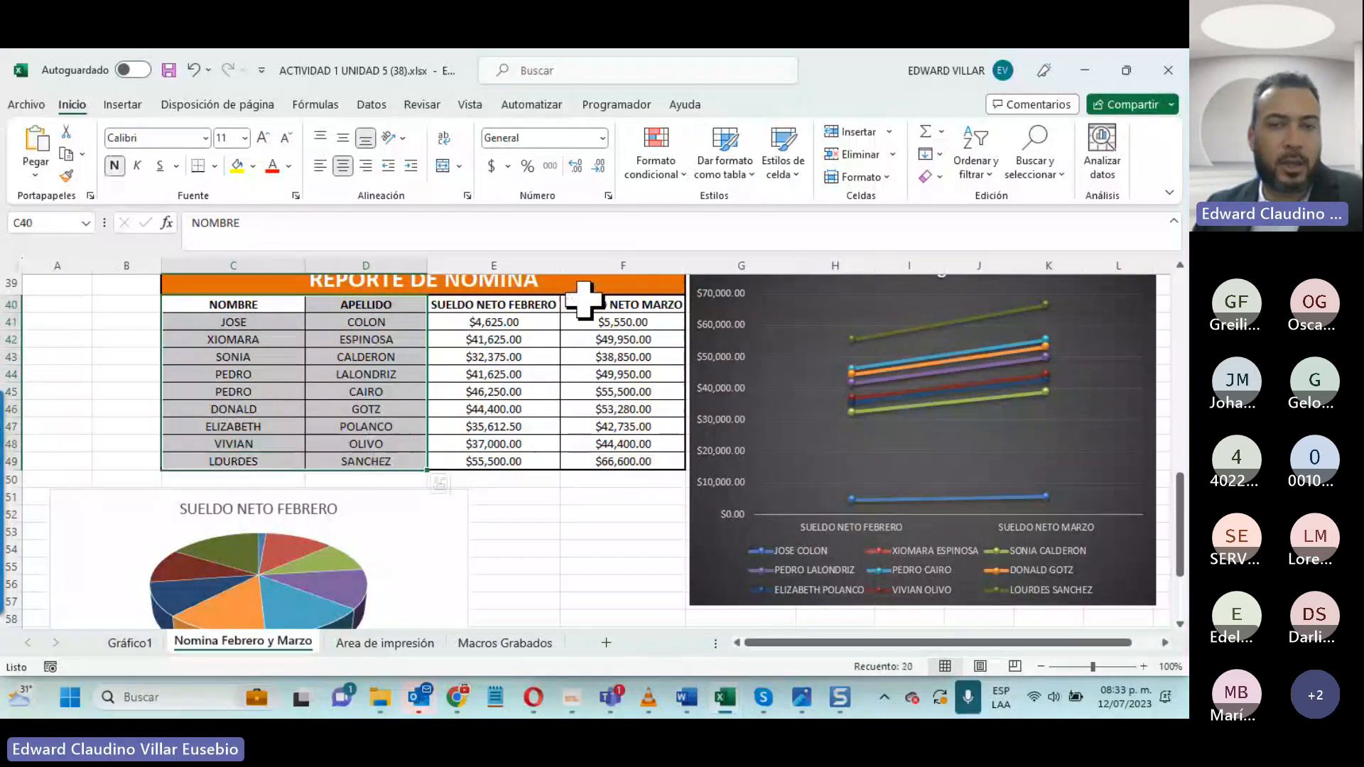
- Insert a 3D pie chart from the non-adjacent name, surname and SUELDO NETO MARZO columns, leaving out the February salaries
{"action": "left_click_drag", "start_coordinate": [597, 304], "coordinate": [611, 462]}
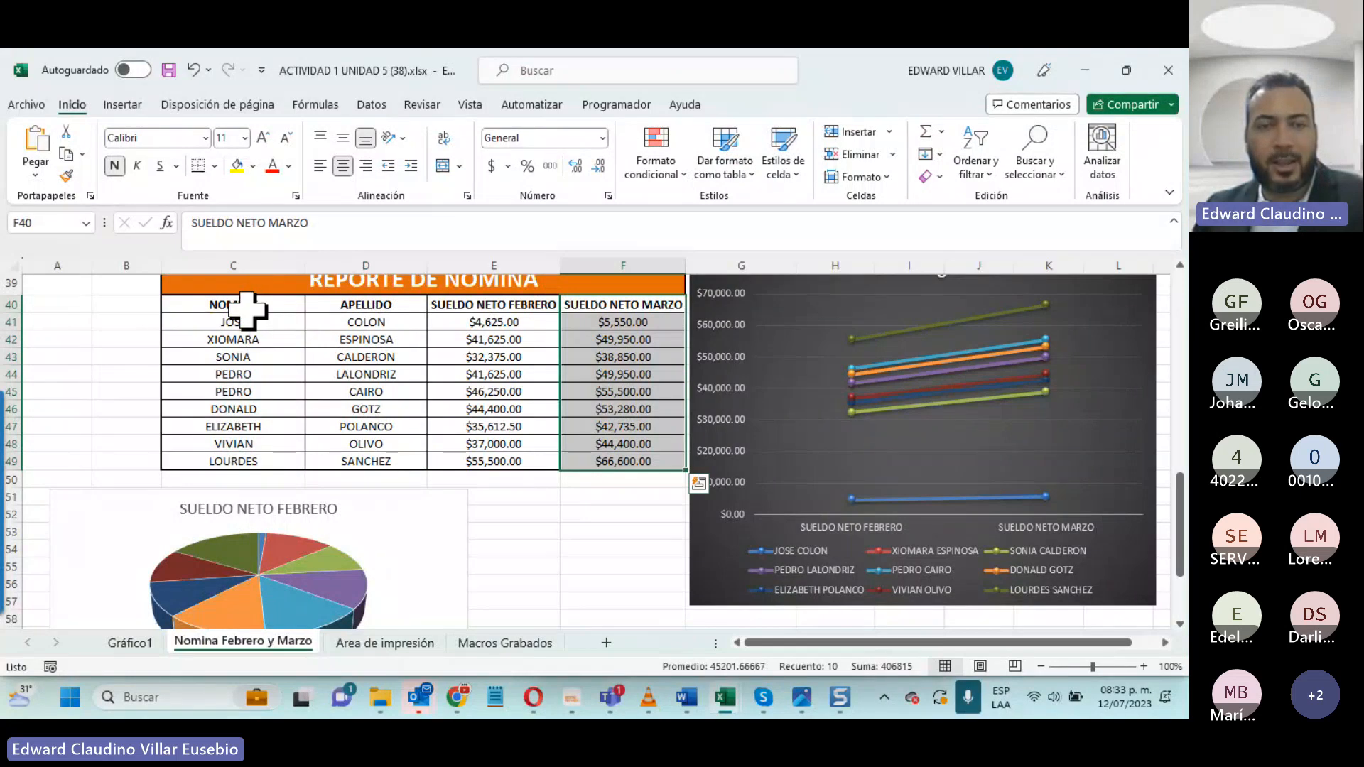
{"action": "left_click_drag", "start_coordinate": [245, 309], "coordinate": [355, 462]}
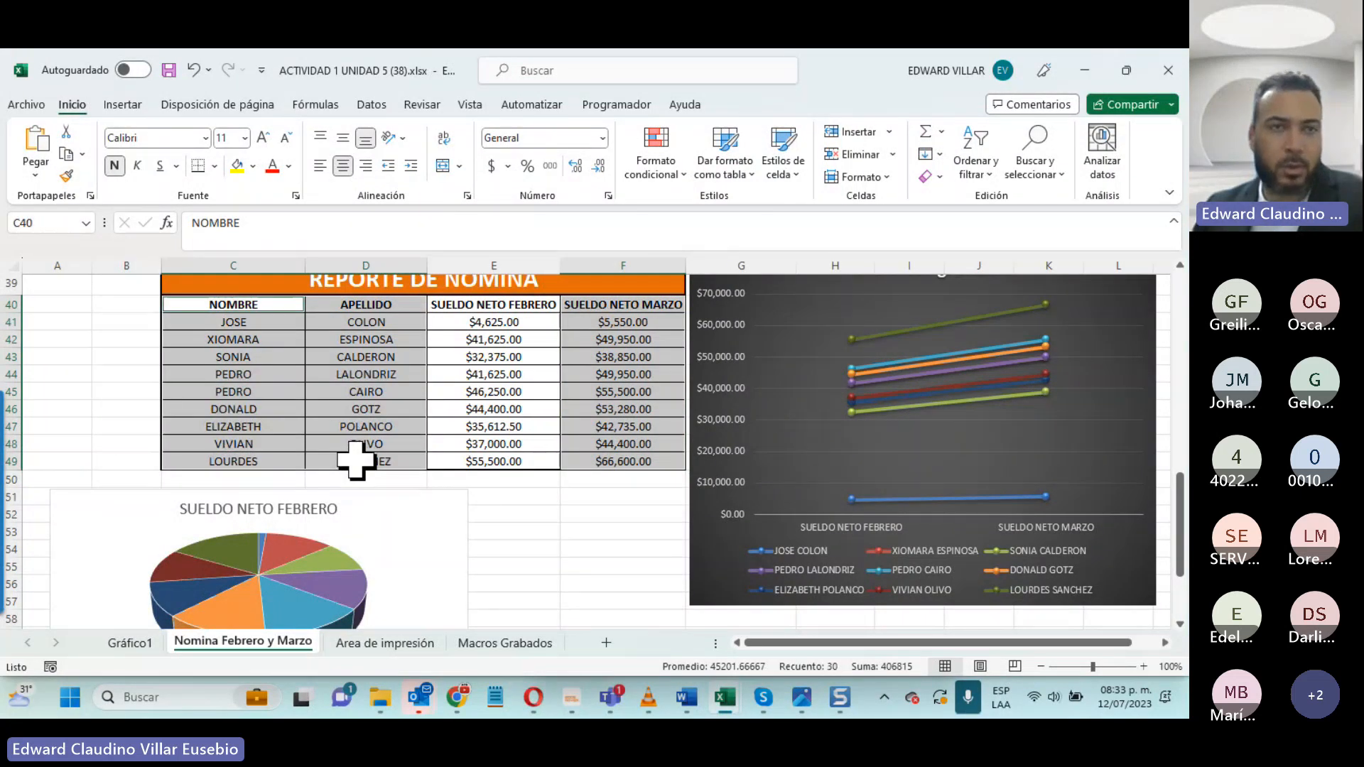
{"action": "left_click", "coordinate": [113, 106]}
{"action": "left_click", "coordinate": [458, 176]}
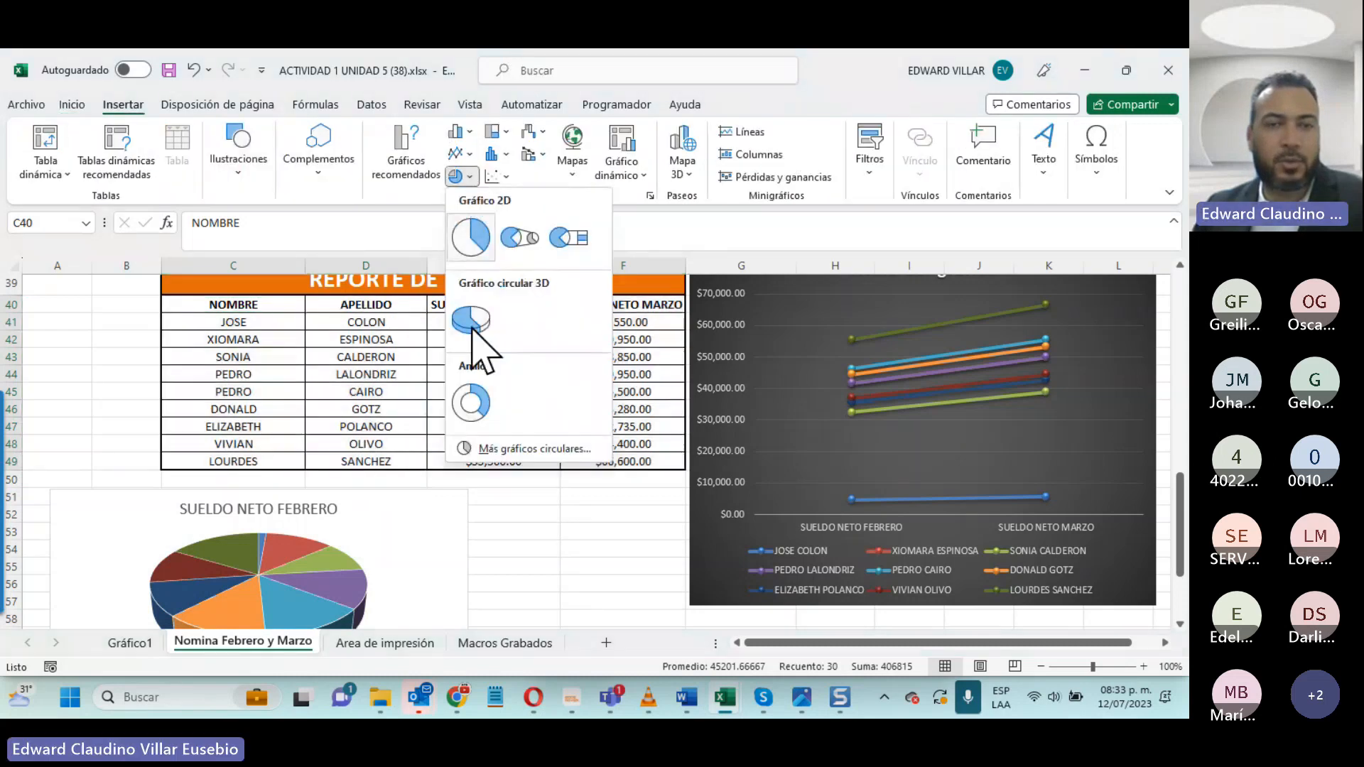
{"action": "left_click", "coordinate": [472, 323]}
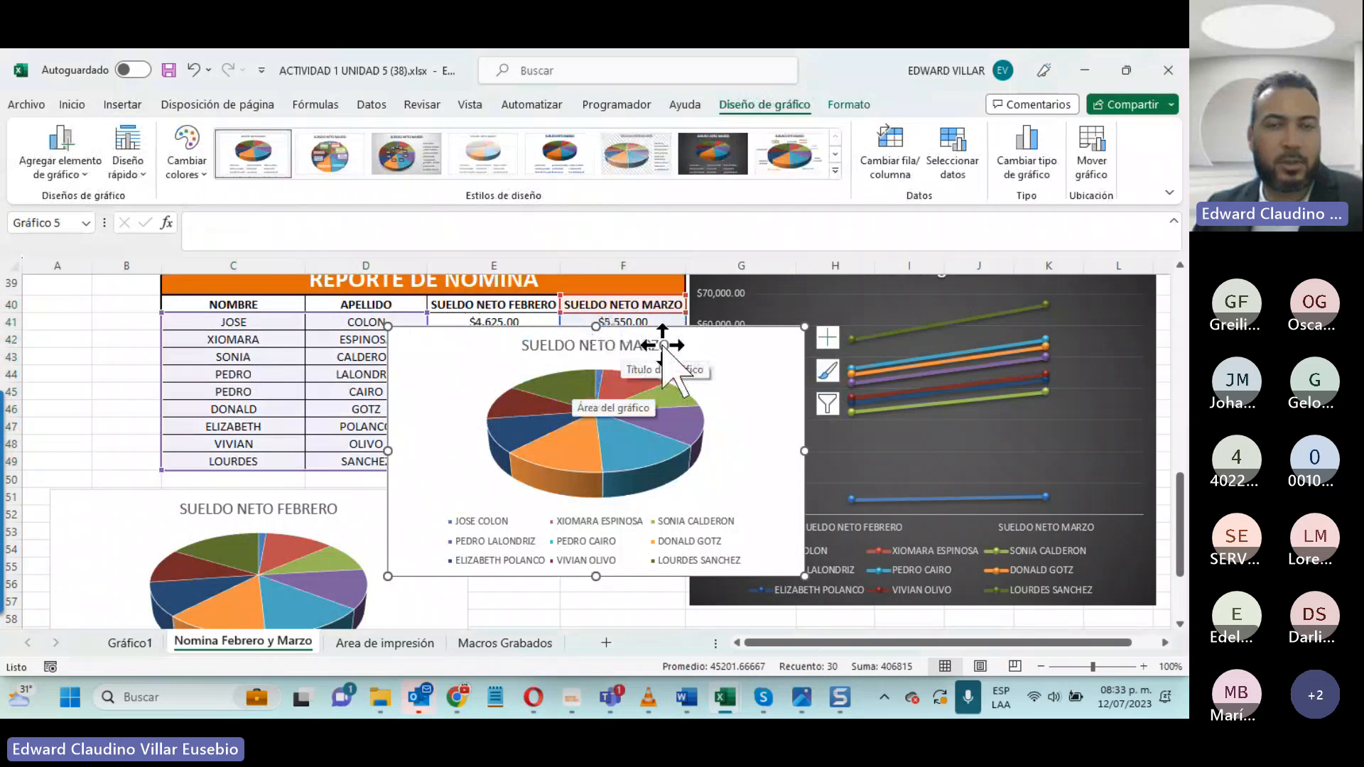
- Move the March pie chart below the line chart, clear of the report table and the February pie, and deselect it
{"action": "scroll", "coordinate": [662, 377], "scroll_direction": "down", "scroll_amount": 3}
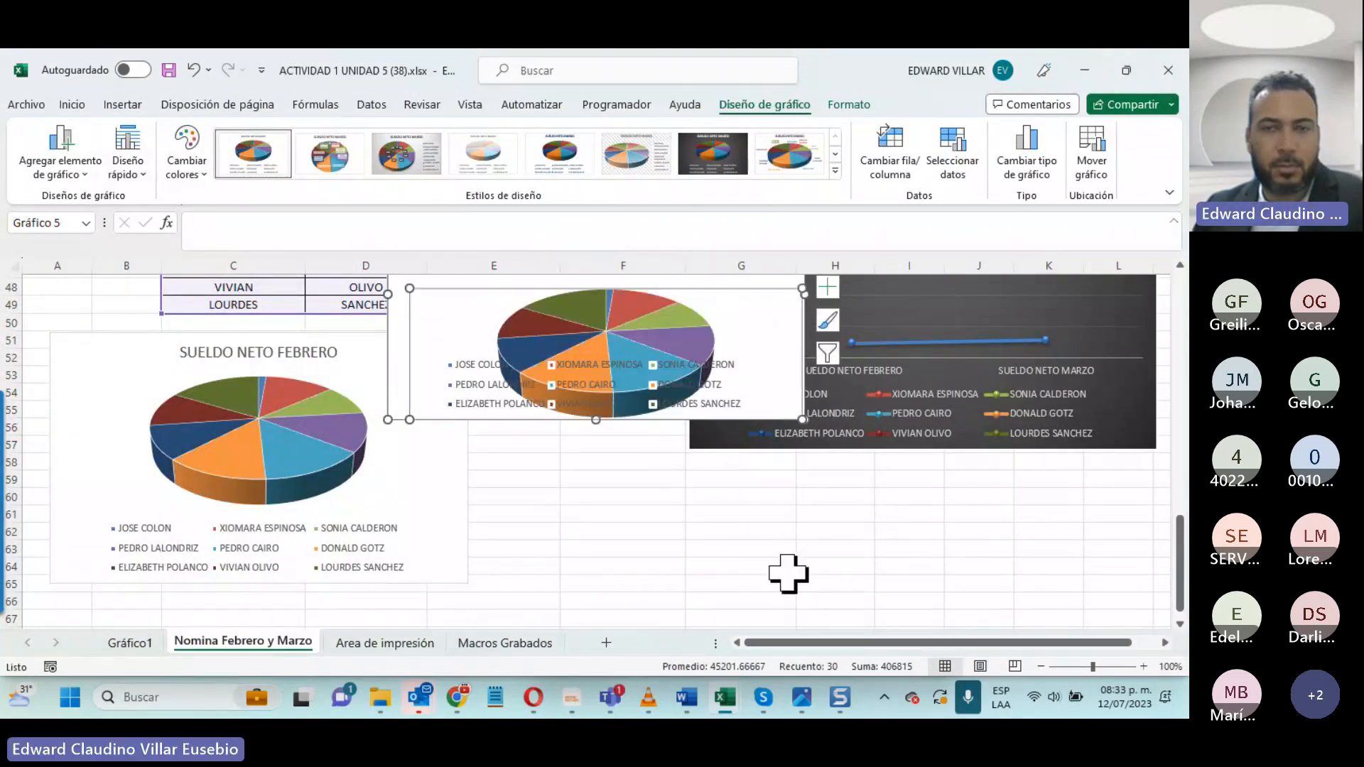
{"action": "scroll", "coordinate": [788, 573], "scroll_direction": "up", "scroll_amount": 3}
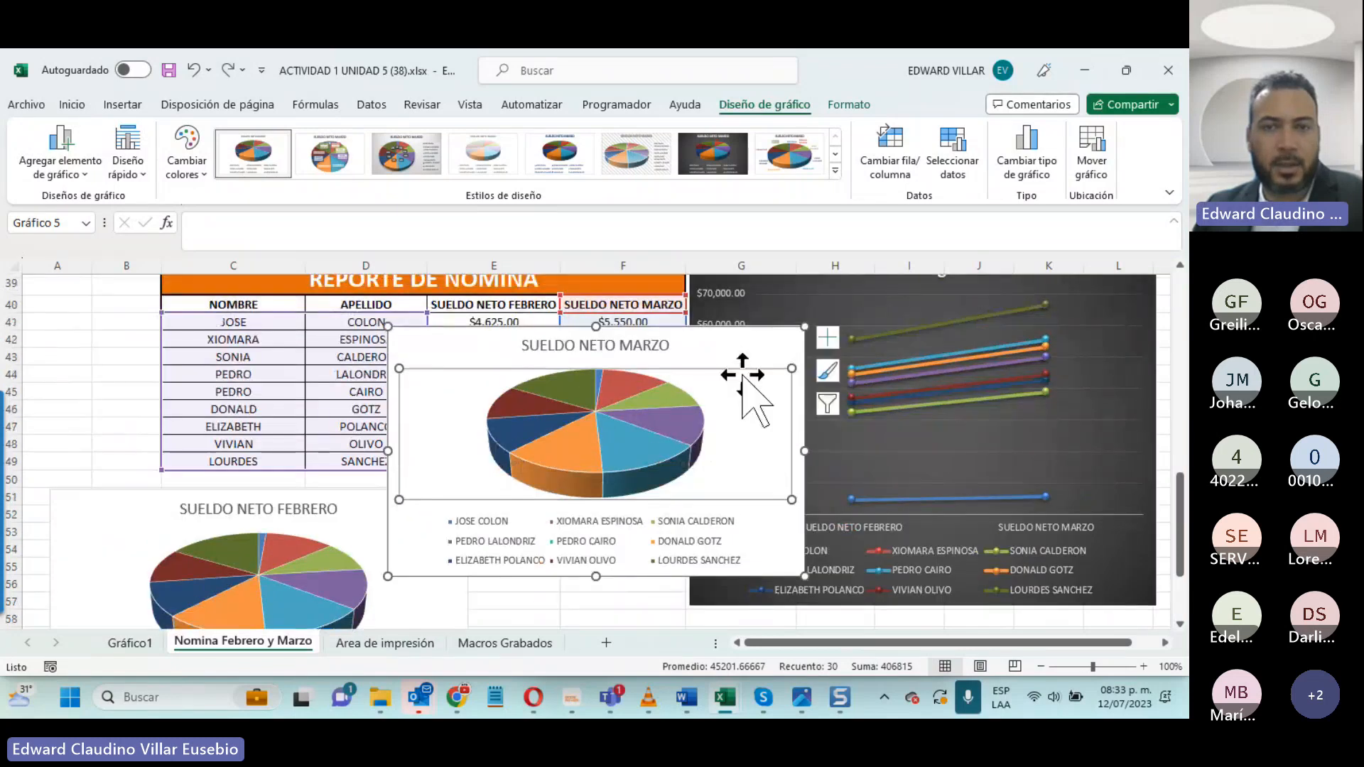
{"action": "left_click_drag", "start_coordinate": [742, 375], "coordinate": [784, 619]}
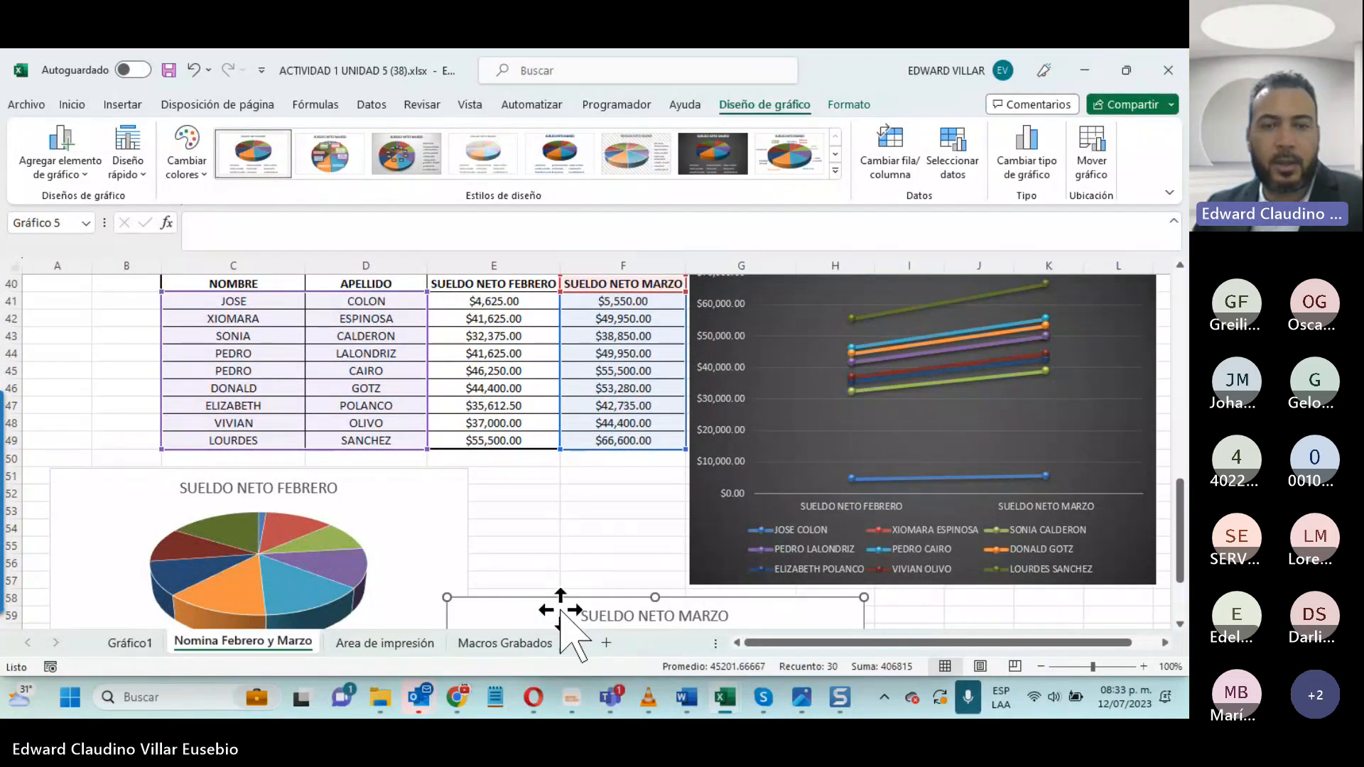
{"action": "left_click_drag", "start_coordinate": [561, 610], "coordinate": [586, 619]}
{"action": "left_click", "coordinate": [617, 526]}
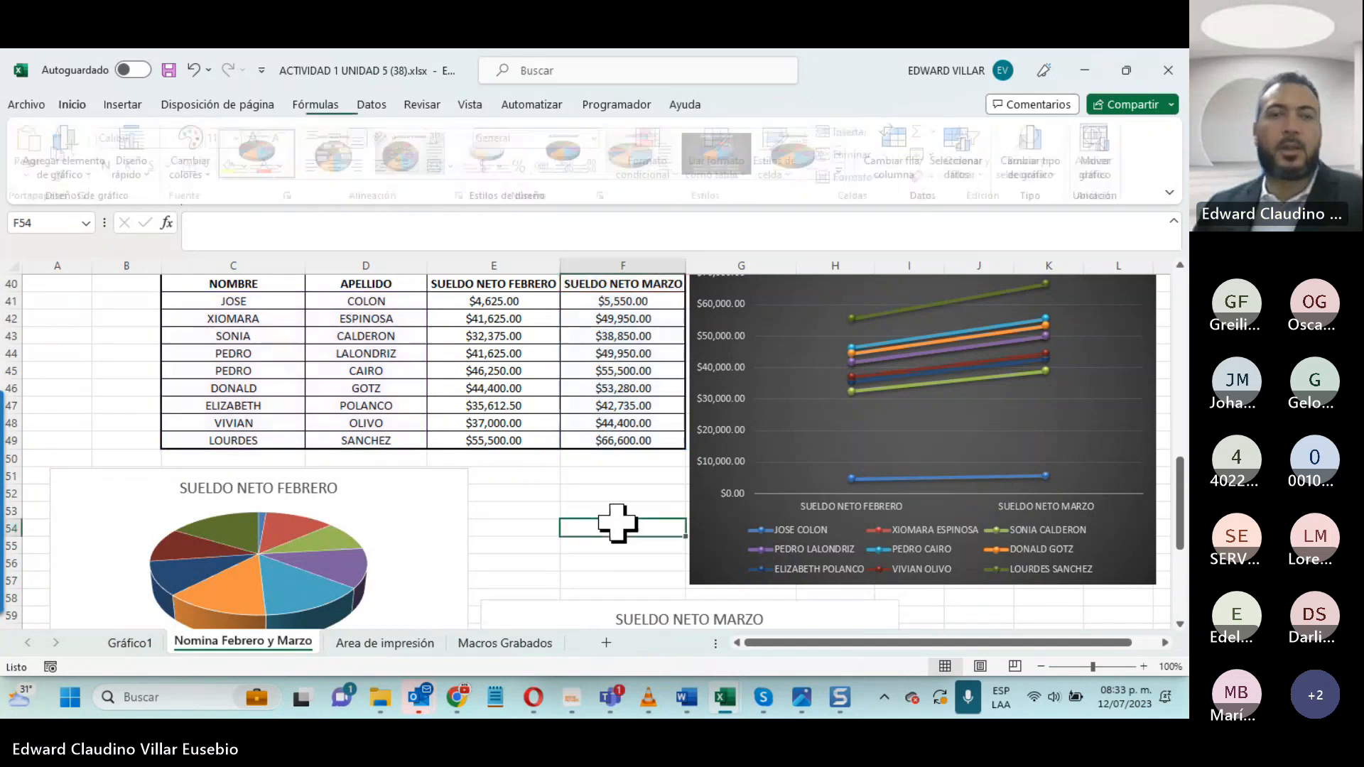
- Apply the dark-background chart style to the SUELDO NETO MARZO pie chart
{"action": "scroll", "coordinate": [617, 526], "scroll_direction": "down", "scroll_amount": 3}
{"action": "left_click", "coordinate": [557, 558]}
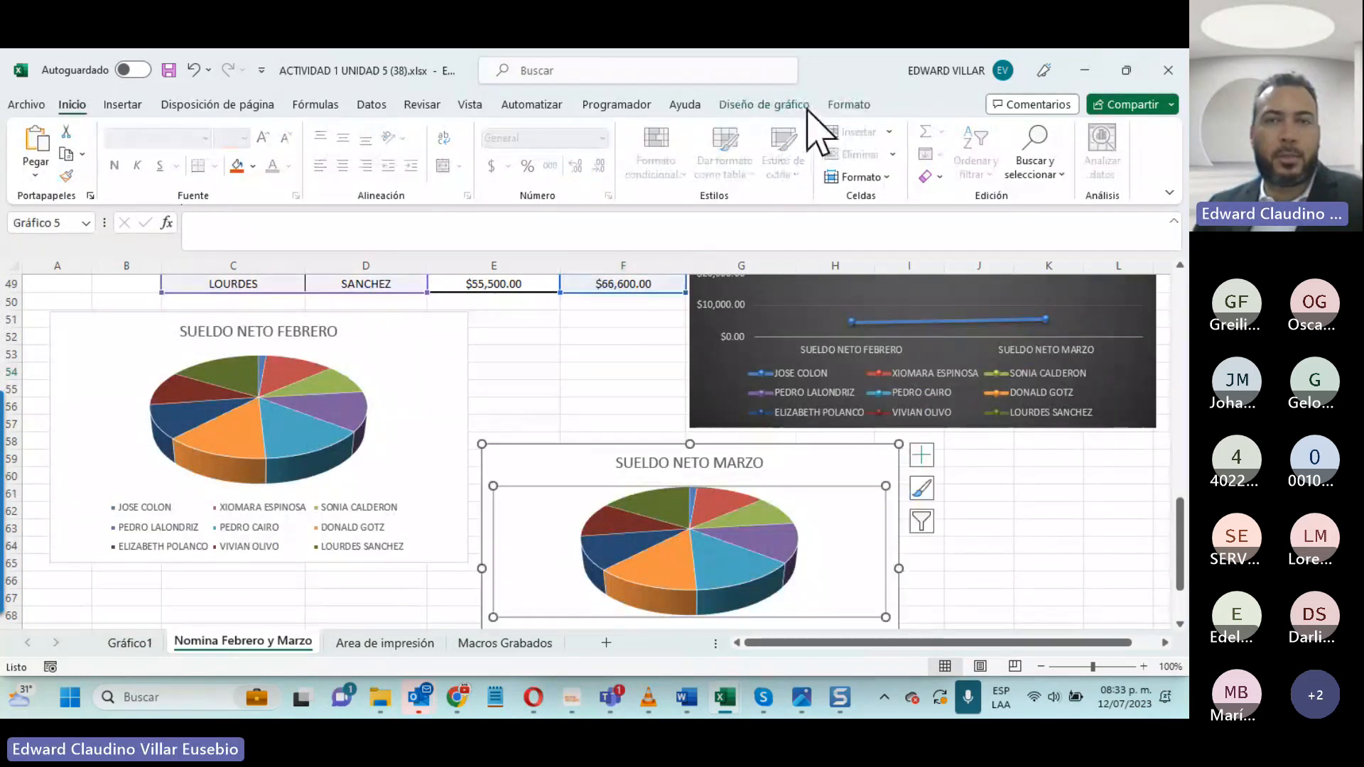
{"action": "left_click", "coordinate": [764, 106]}
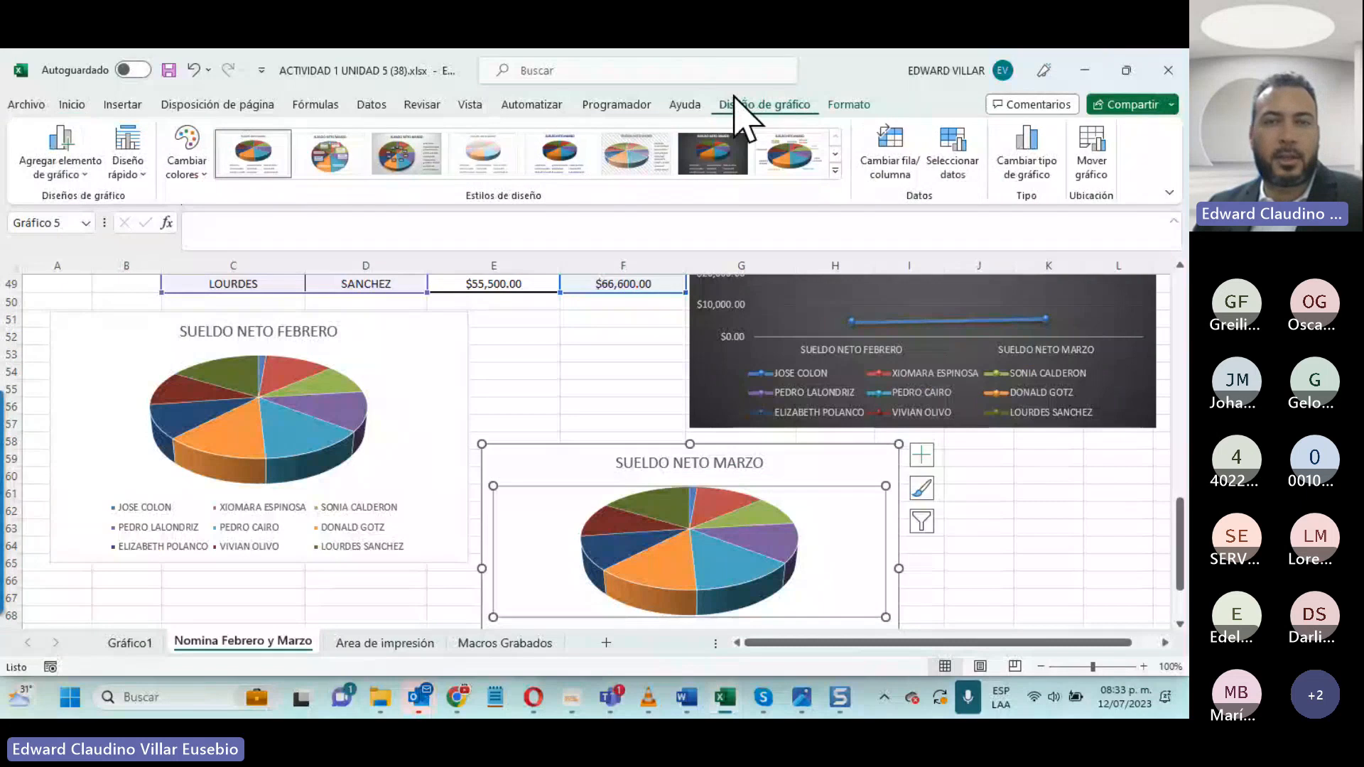
{"action": "left_click", "coordinate": [713, 152]}
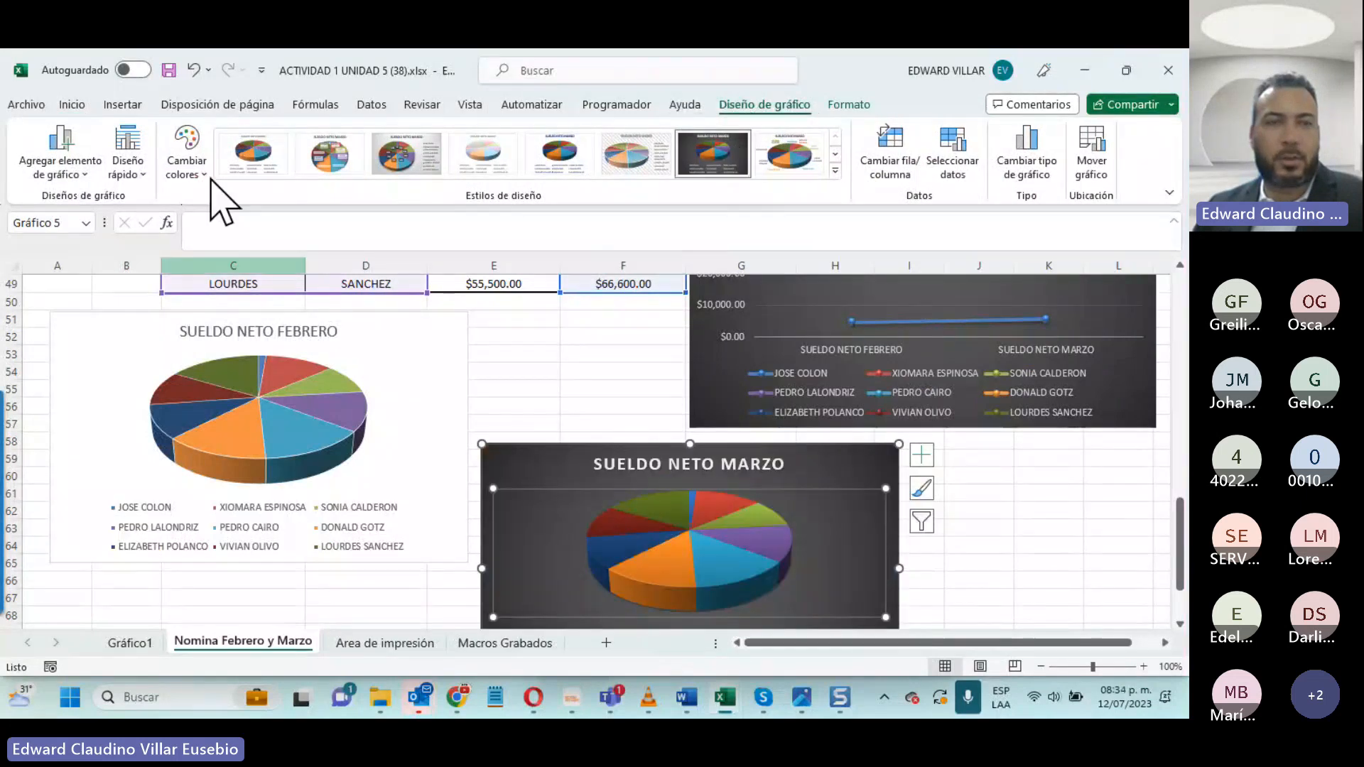
- Apply the quick layout with name and percentage labels and no legend to the SUELDO NETO MARZO pie chart, and deselect it
{"action": "left_click", "coordinate": [188, 149]}
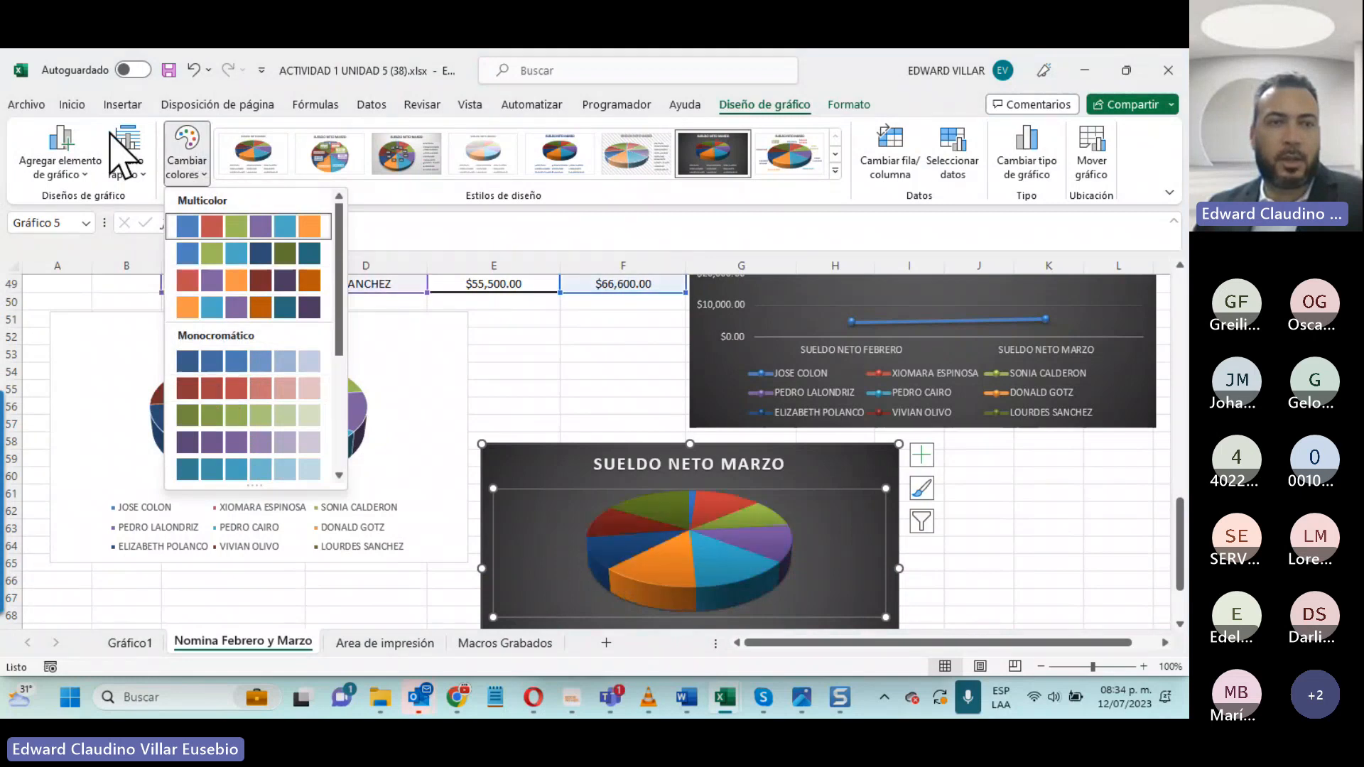
{"action": "left_click", "coordinate": [128, 151]}
{"action": "left_click", "coordinate": [133, 214]}
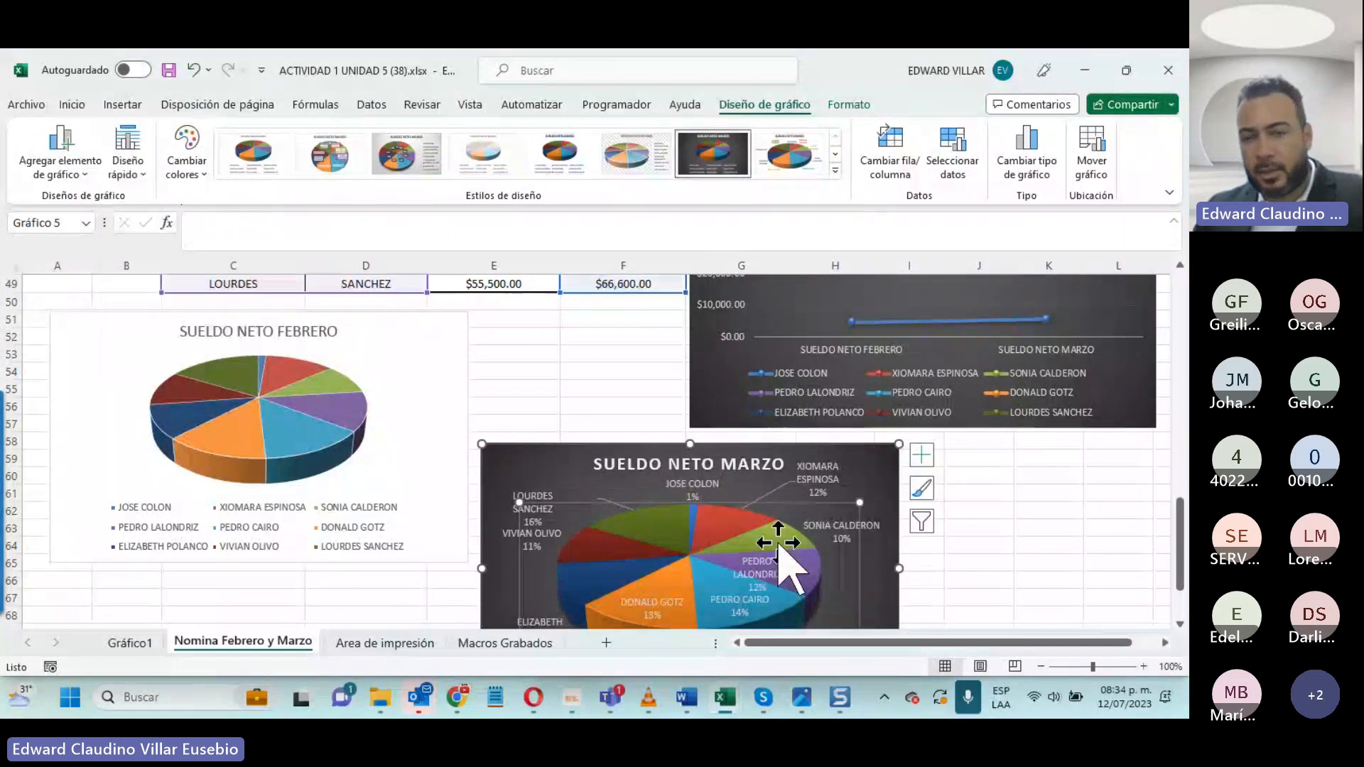
{"action": "scroll", "coordinate": [778, 544], "scroll_direction": "down", "scroll_amount": 2}
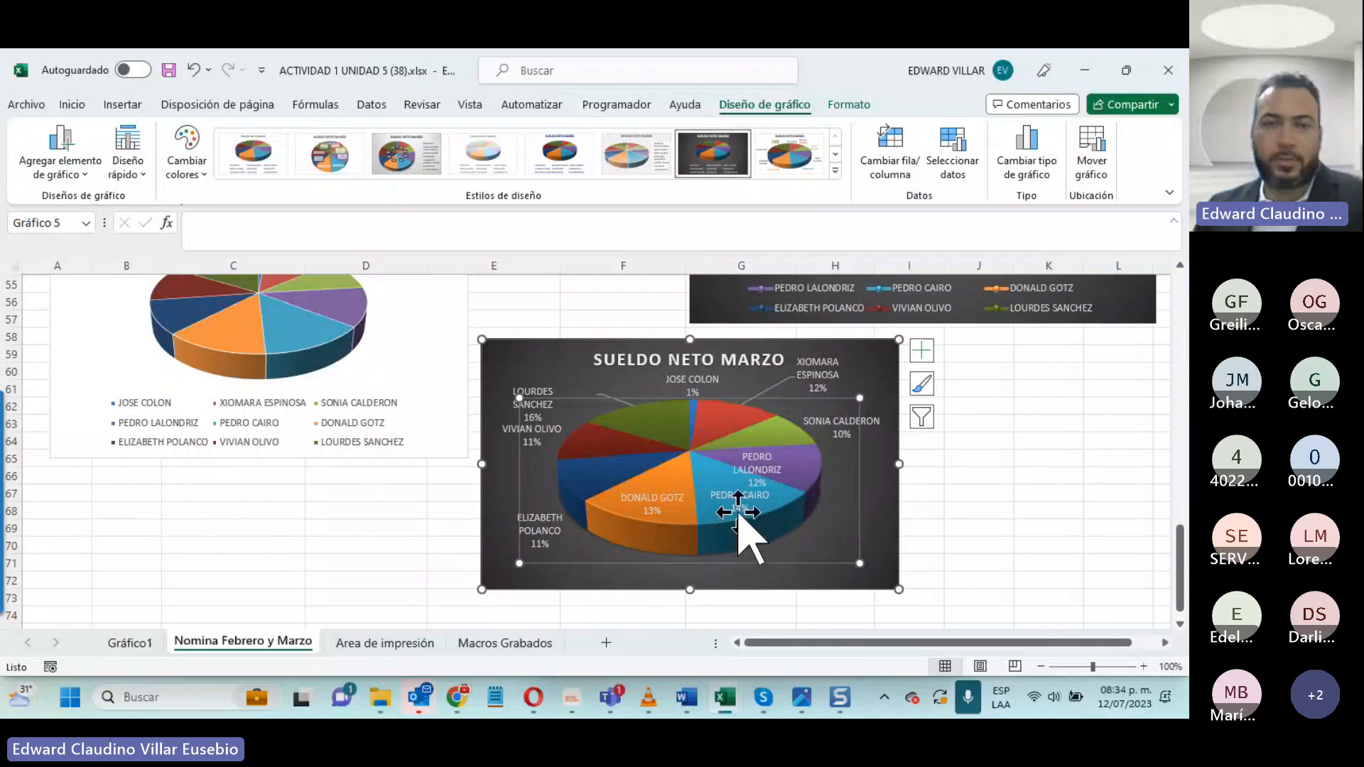
{"action": "left_click", "coordinate": [1039, 490]}
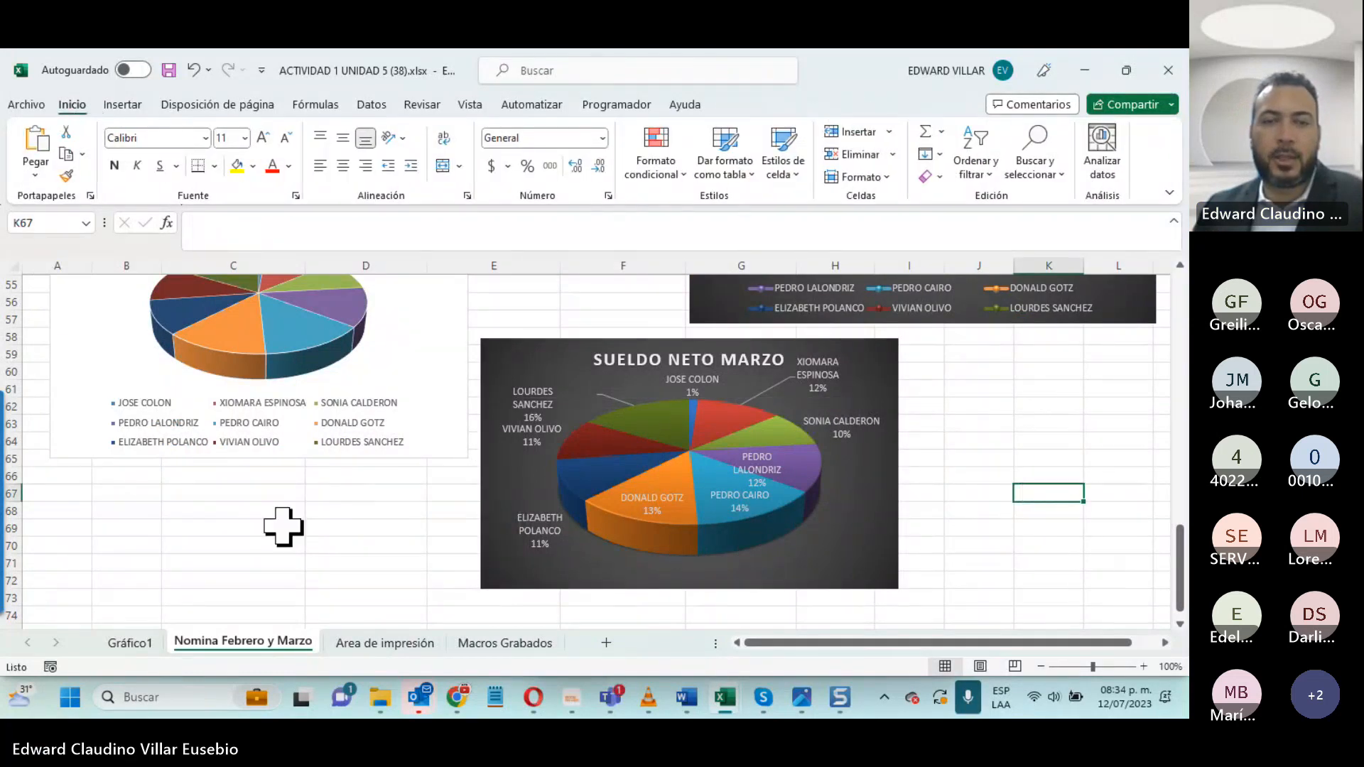
{"action": "scroll", "coordinate": [283, 527], "scroll_direction": "up", "scroll_amount": 7}
{"action": "scroll", "coordinate": [284, 523], "scroll_direction": "down", "scroll_amount": 4}
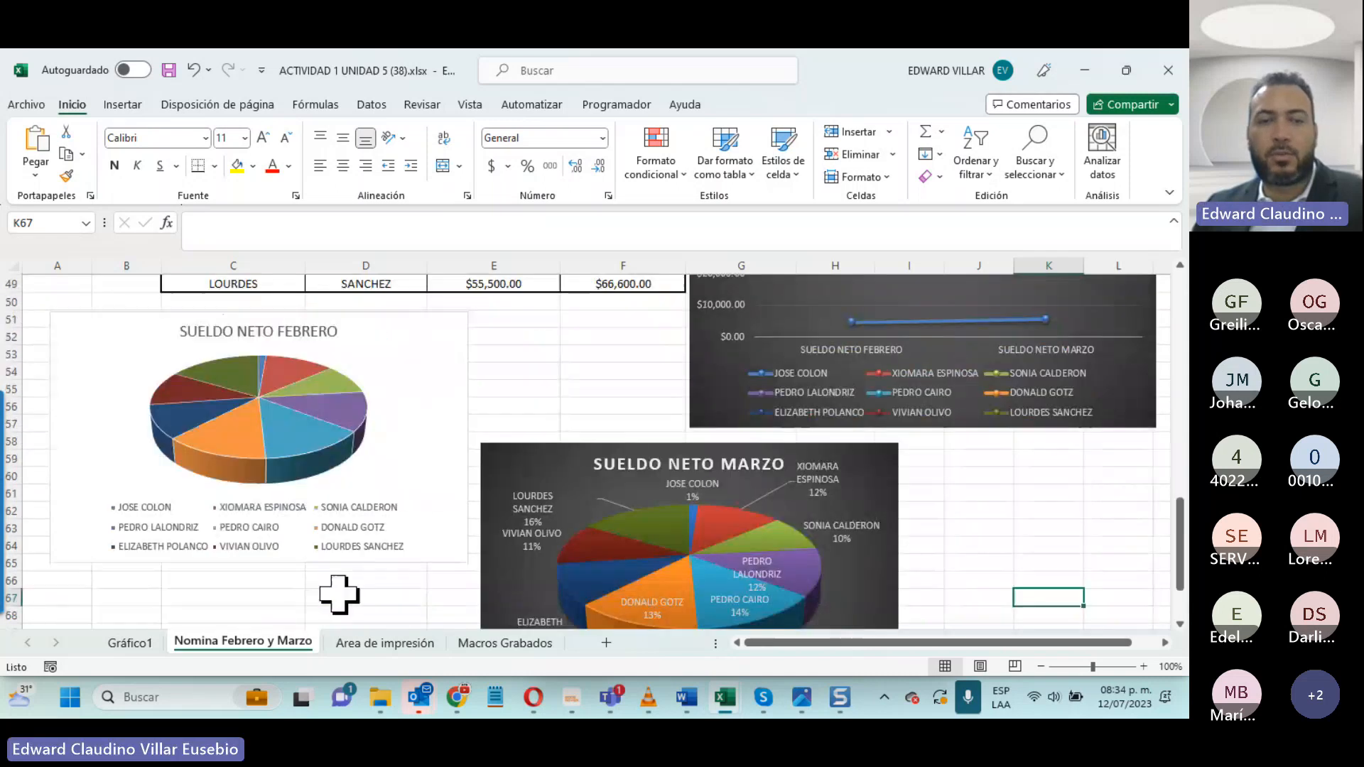
- Clear the existing print area on the Area de impresión sheet
{"action": "left_click", "coordinate": [390, 641]}
{"action": "scroll", "coordinate": [846, 542], "scroll_direction": "up", "scroll_amount": 7}
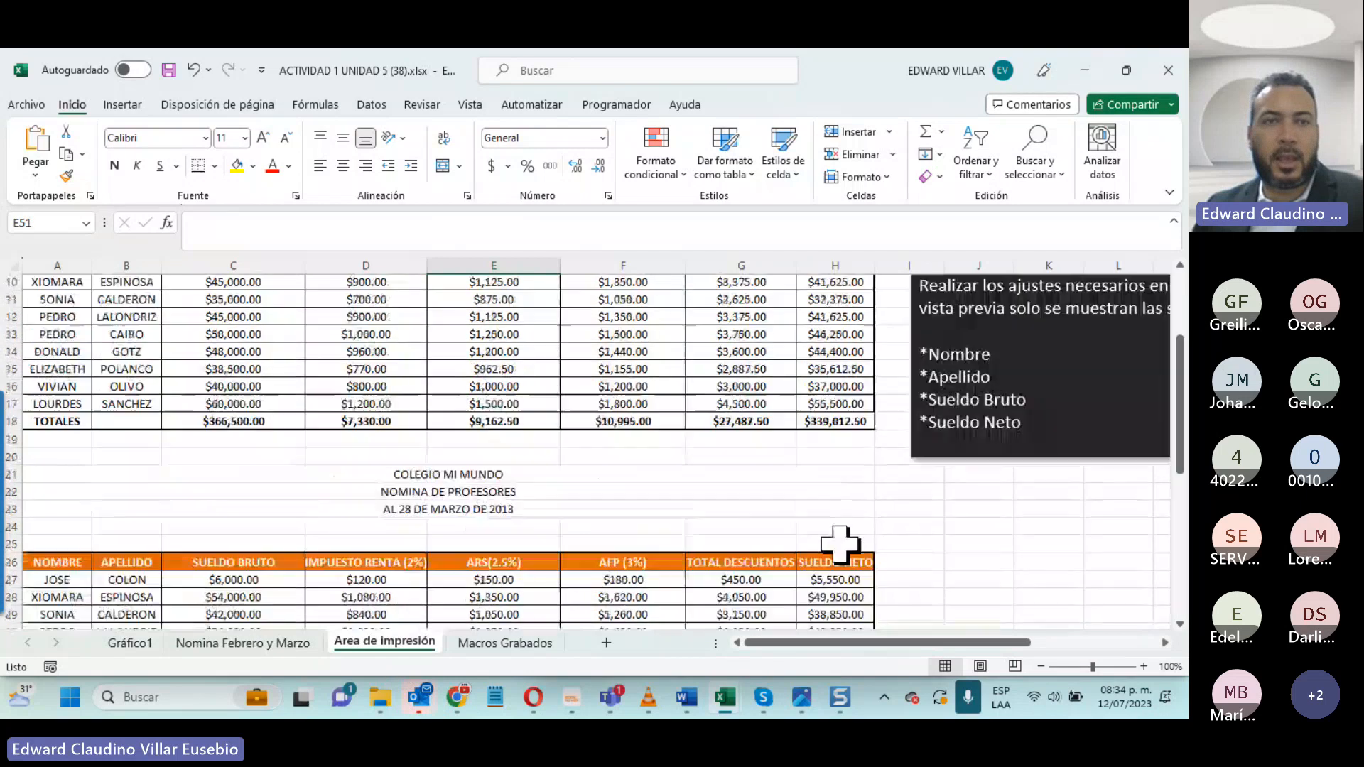
{"action": "scroll", "coordinate": [182, 402], "scroll_direction": "up", "scroll_amount": 3}
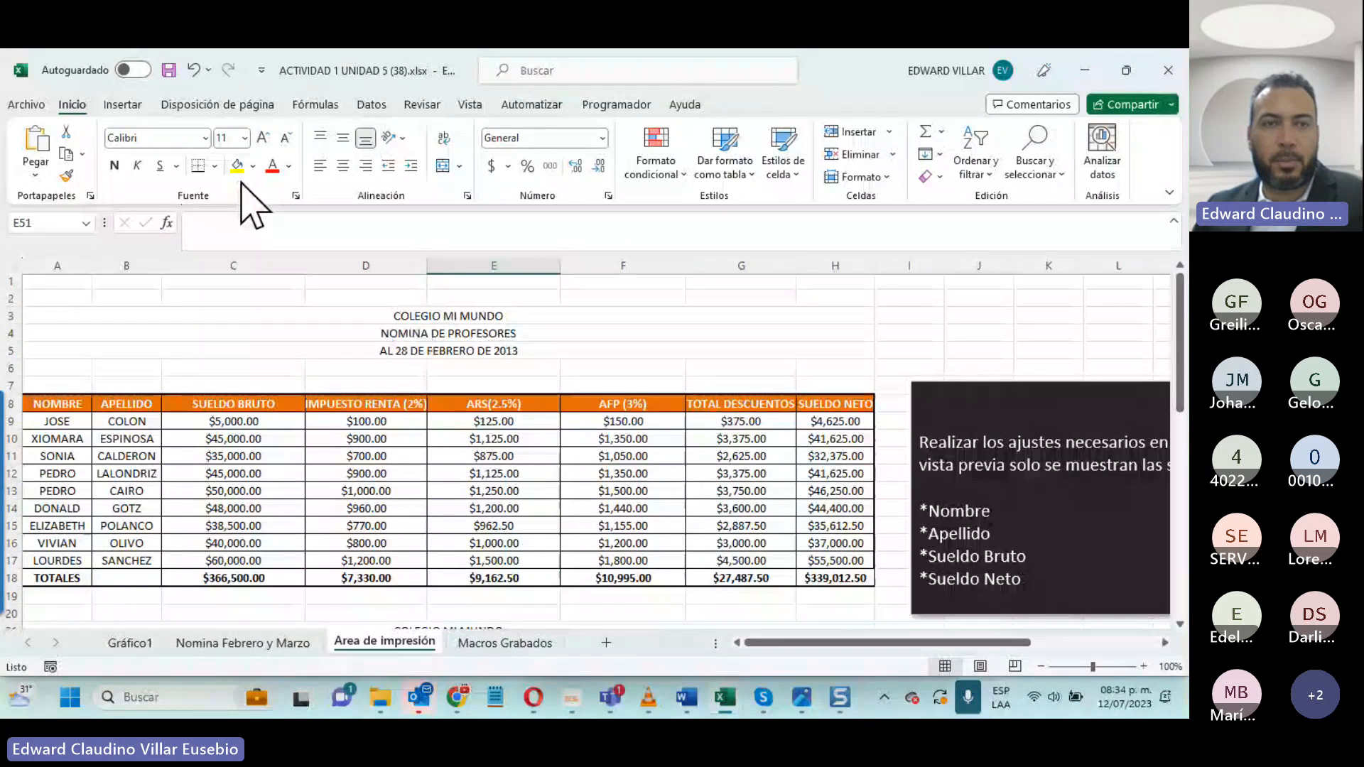
{"action": "left_click", "coordinate": [219, 106]}
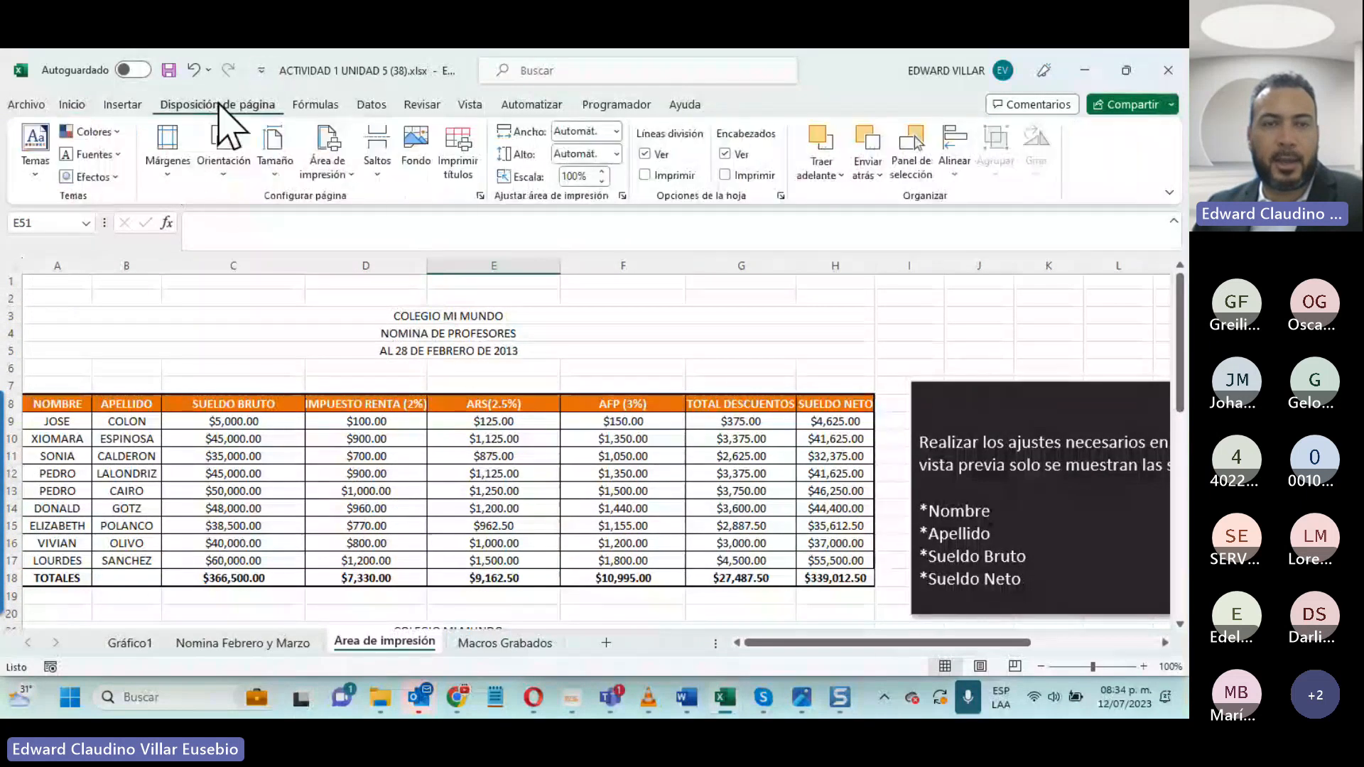
{"action": "left_click", "coordinate": [326, 176]}
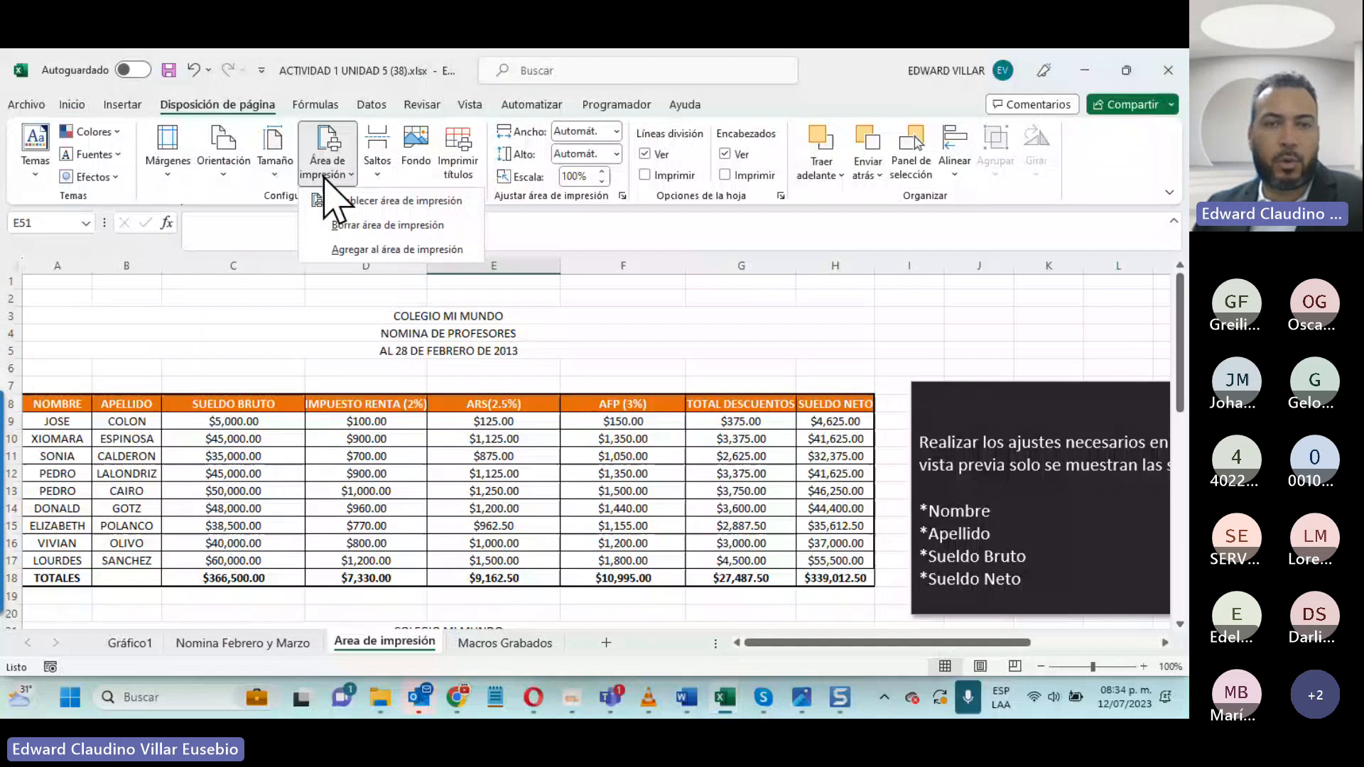
{"action": "left_click", "coordinate": [417, 225]}
- Check the pages of the Area de impresión sheet in the print preview and return to the worksheet
{"action": "scroll", "coordinate": [582, 500], "scroll_direction": "up", "scroll_amount": 4}
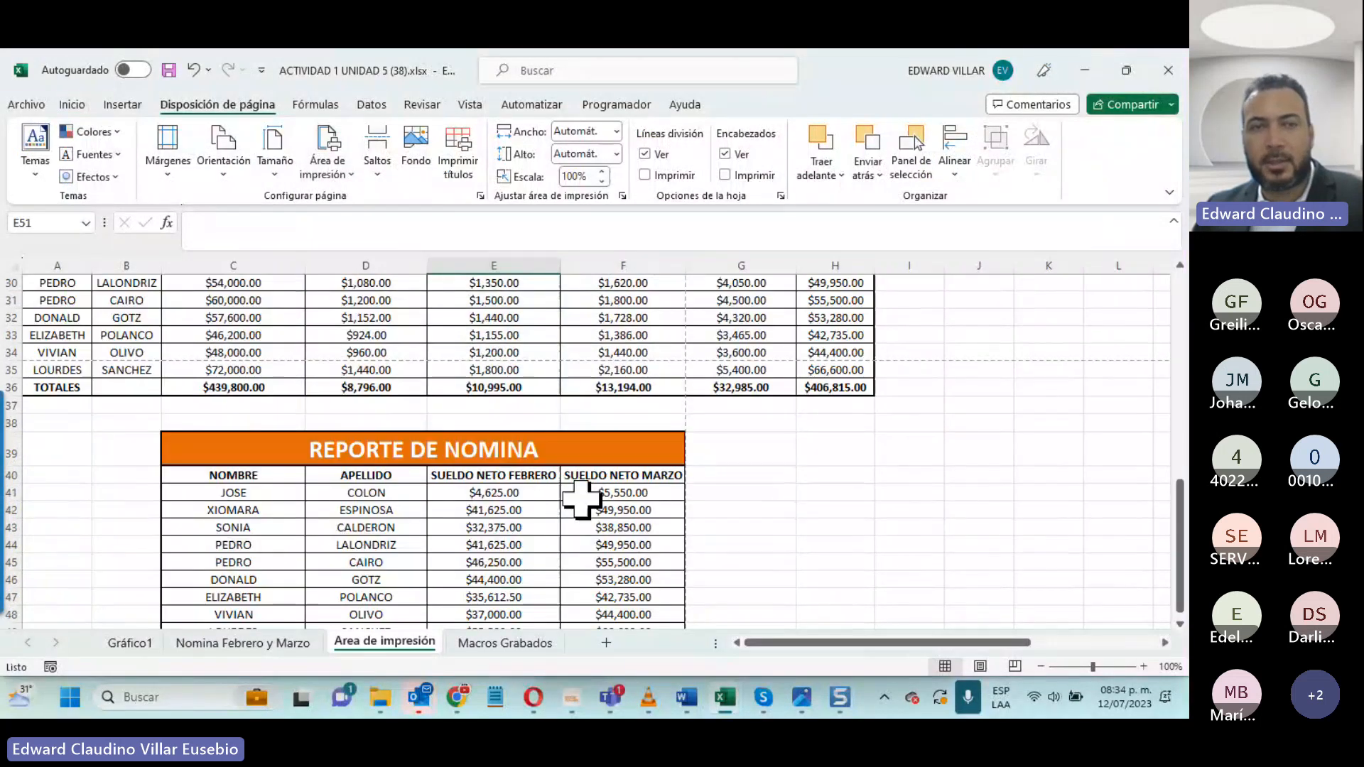
{"action": "scroll", "coordinate": [581, 500], "scroll_direction": "up", "scroll_amount": 10}
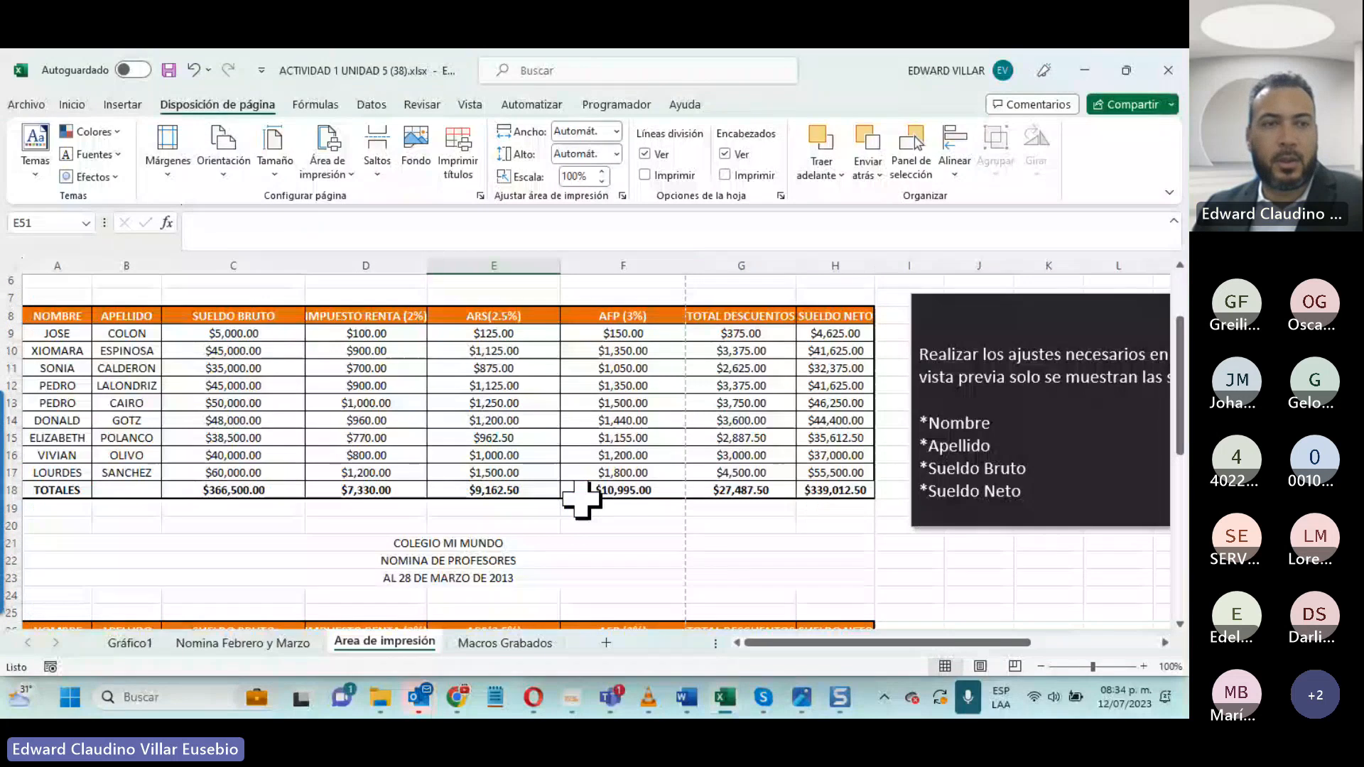
{"action": "left_click", "coordinate": [34, 106]}
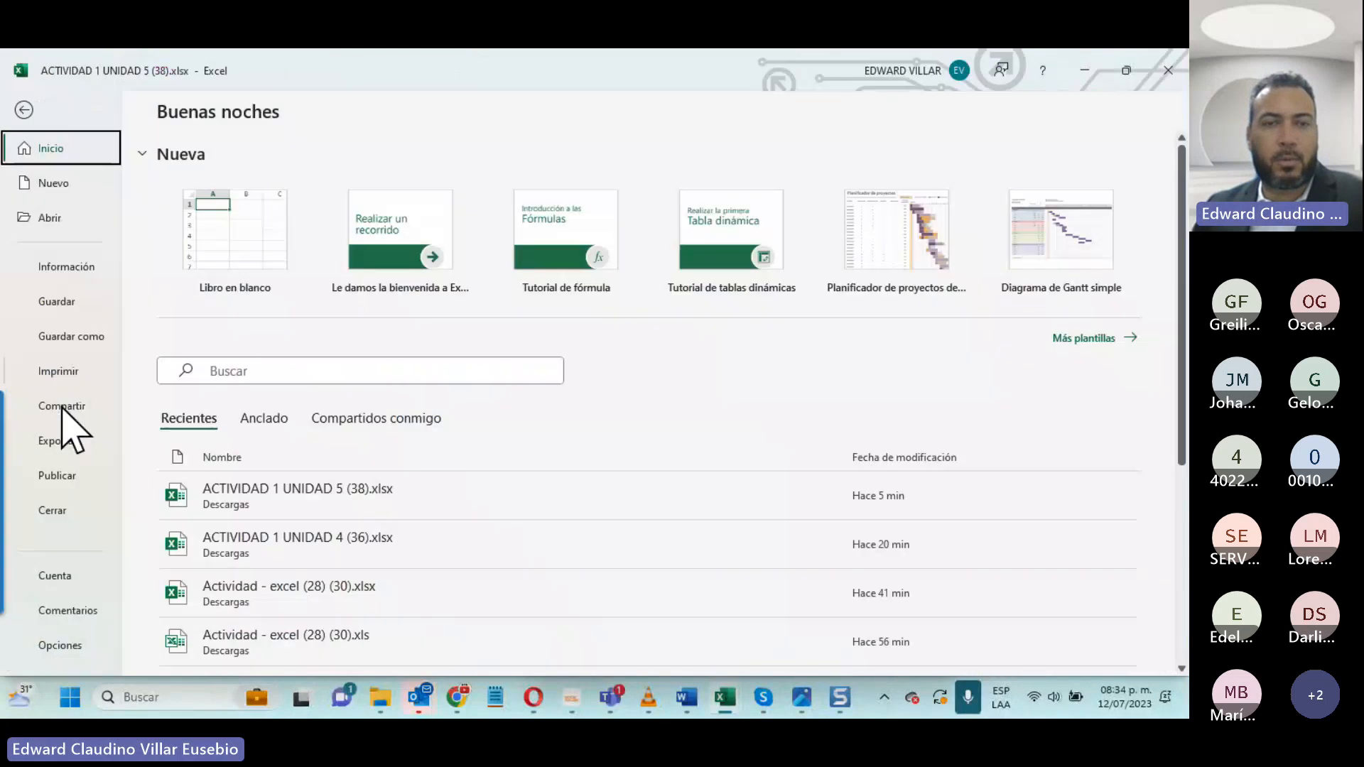
{"action": "left_click", "coordinate": [61, 373]}
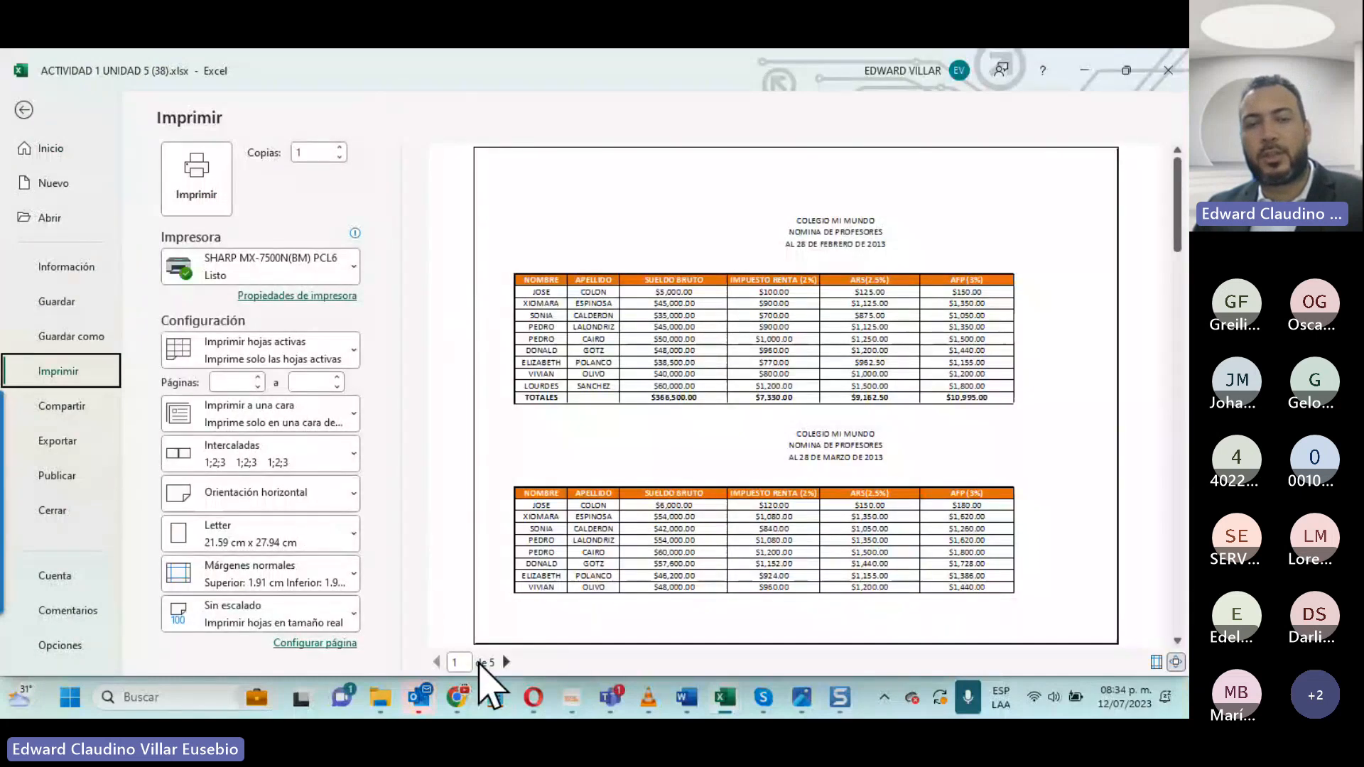
{"action": "left_click", "coordinate": [506, 662]}
{"action": "left_click", "coordinate": [506, 662]}
{"action": "left_click", "coordinate": [506, 662]}
{"action": "left_click", "coordinate": [506, 661]}
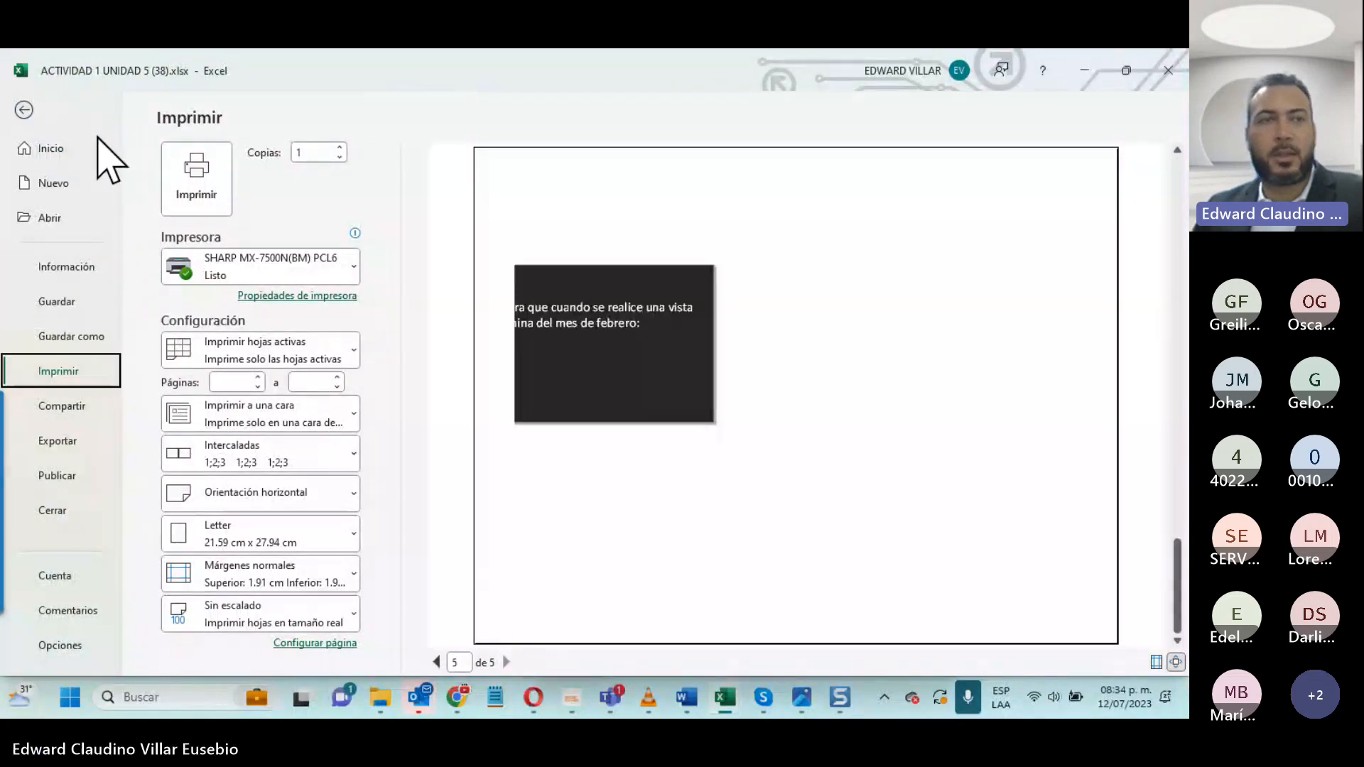
{"action": "left_click", "coordinate": [26, 113]}
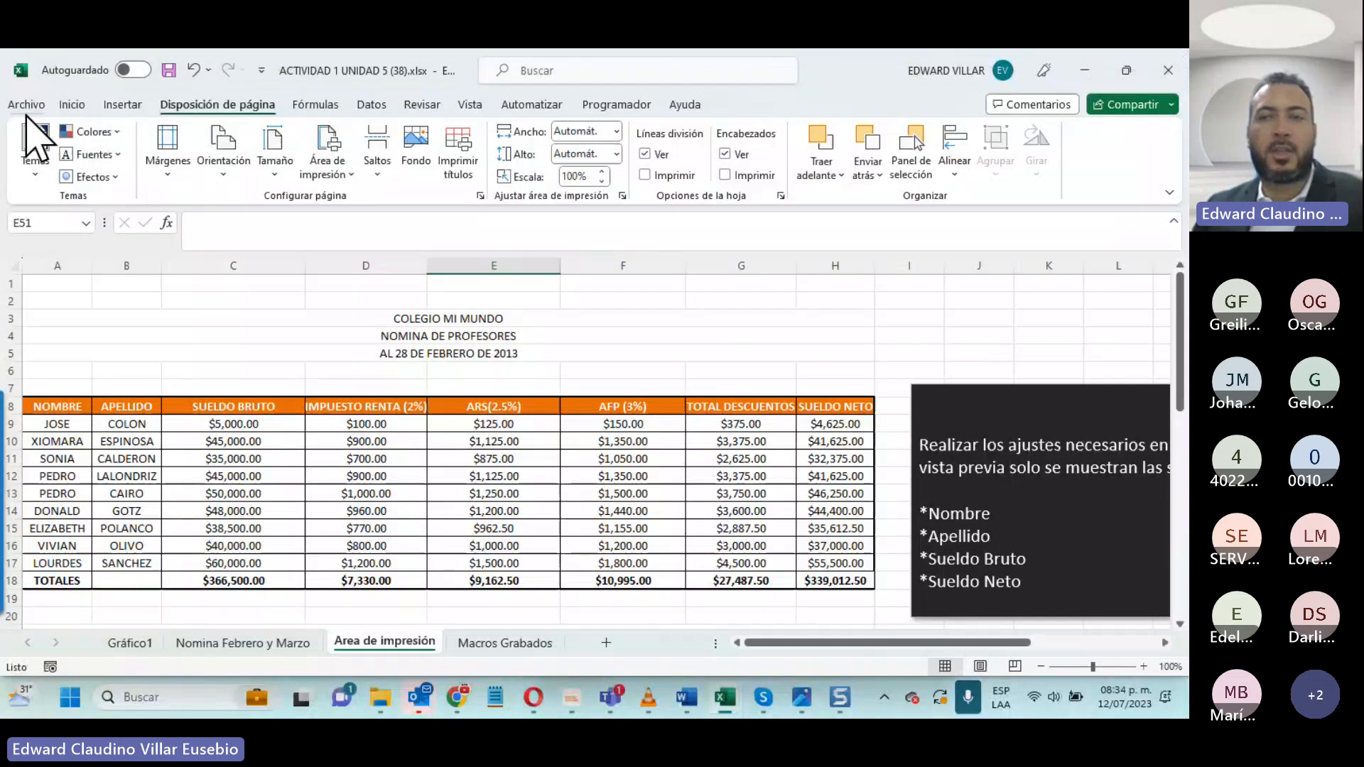
- Set the print area to the February payroll's Nombre, Apellido, Sueldo Bruto and Sueldo Neto columns, ranges A8:C18 and H8:H18
{"action": "scroll", "coordinate": [222, 289], "scroll_direction": "down", "scroll_amount": 3}
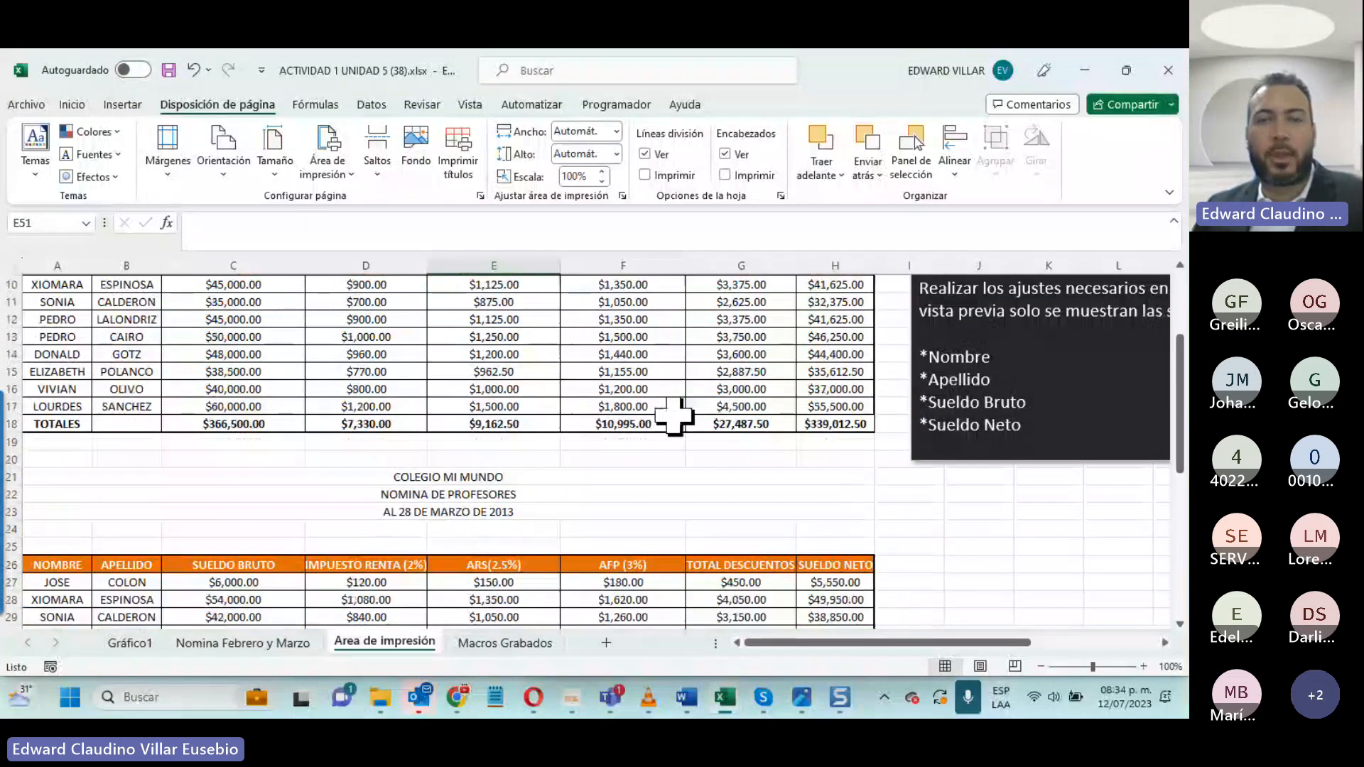
{"action": "scroll", "coordinate": [682, 440], "scroll_direction": "up", "scroll_amount": 2}
{"action": "left_click", "coordinate": [785, 643]}
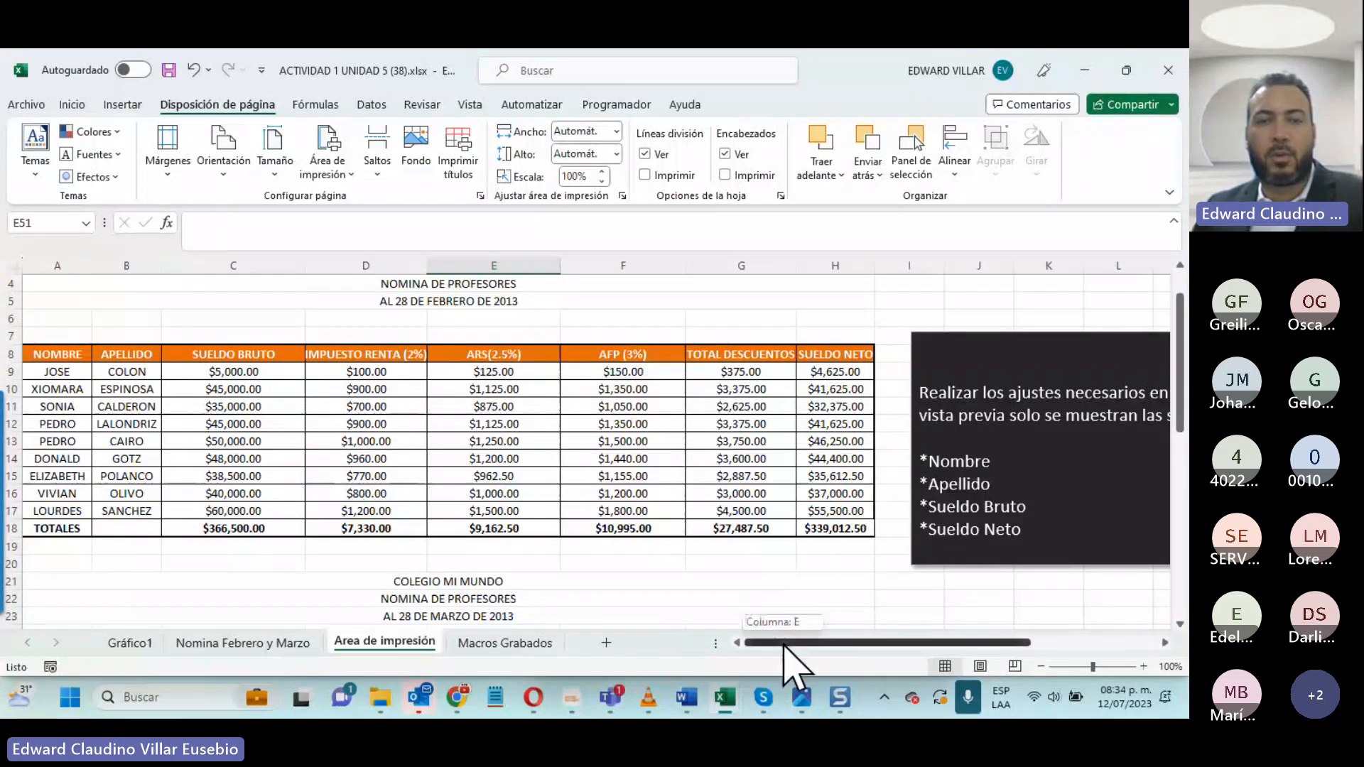
{"action": "left_click_drag", "start_coordinate": [785, 644], "coordinate": [886, 640]}
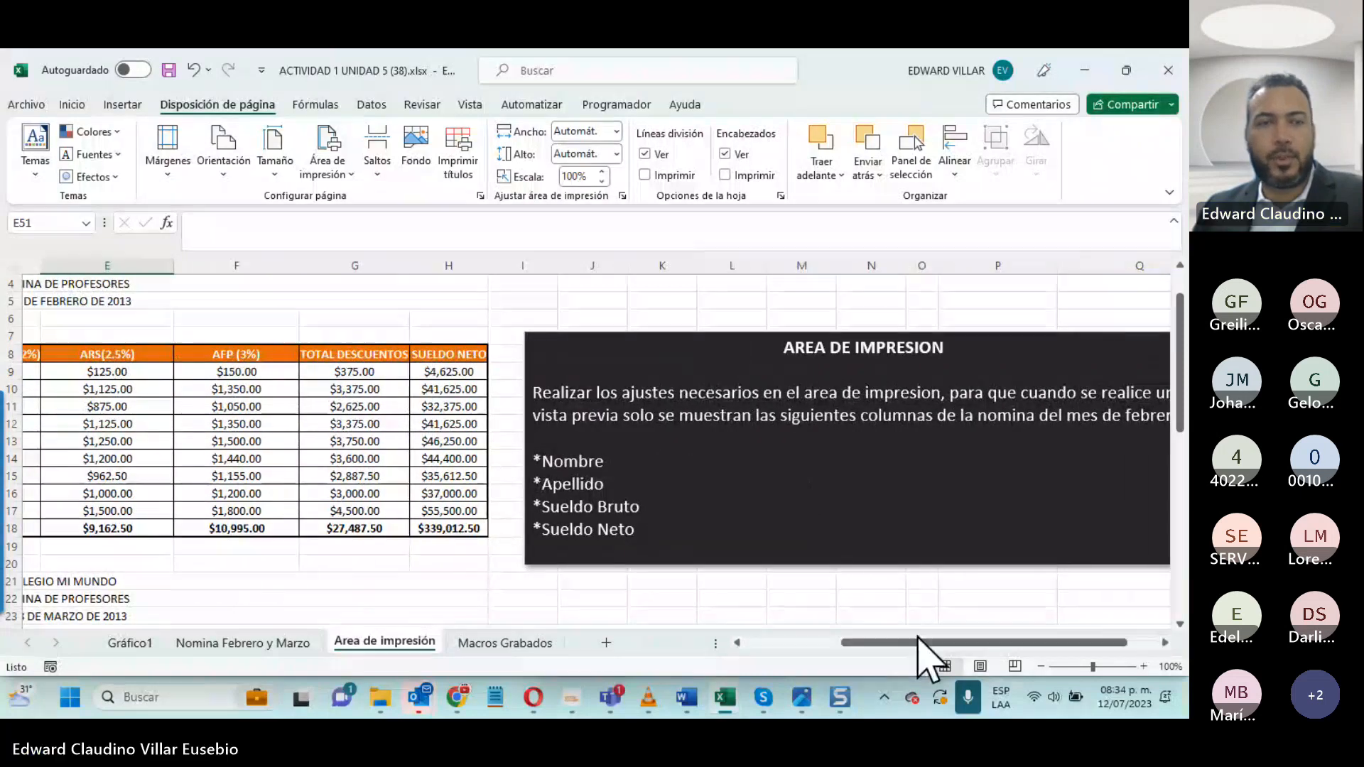
{"action": "left_click_drag", "start_coordinate": [917, 637], "coordinate": [821, 640]}
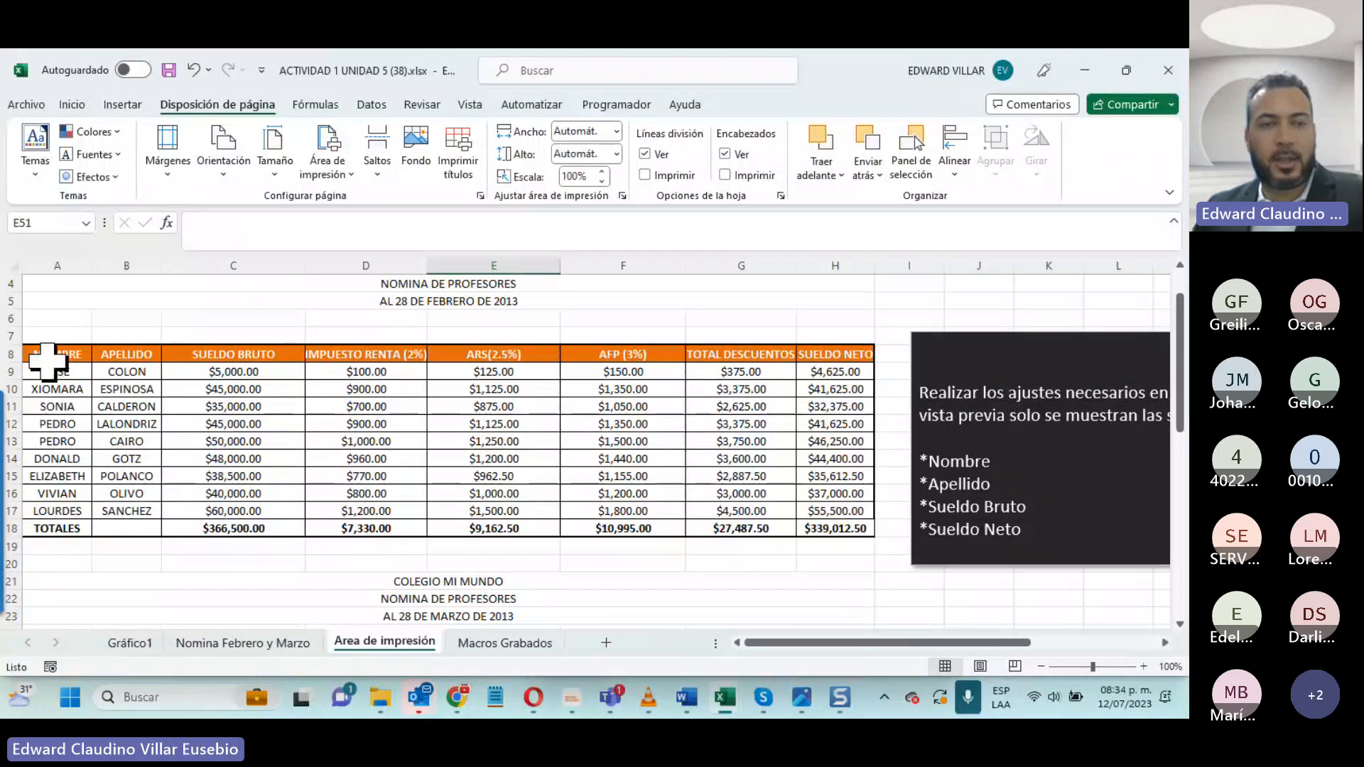
{"action": "left_click_drag", "start_coordinate": [36, 361], "coordinate": [228, 528]}
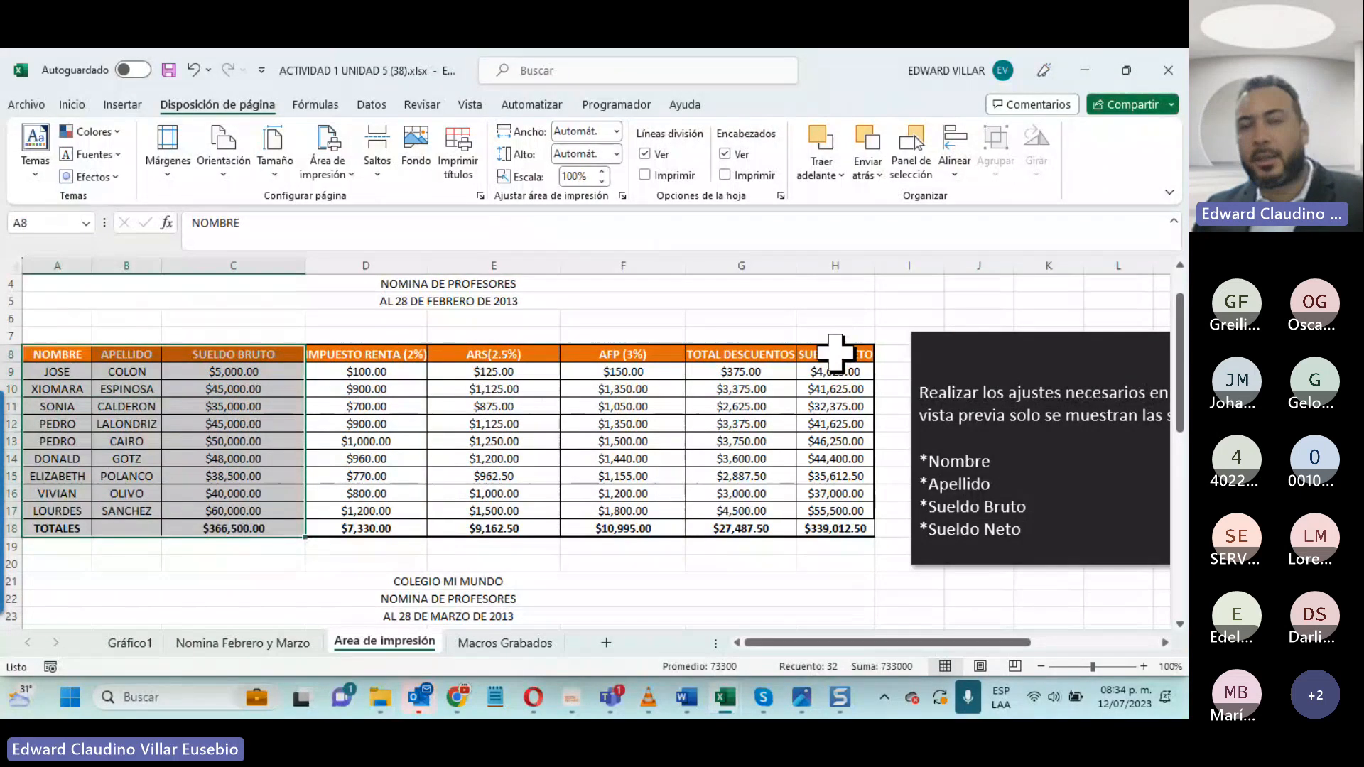
{"action": "left_click_drag", "start_coordinate": [838, 354], "coordinate": [823, 529], "text": "ctrl"}
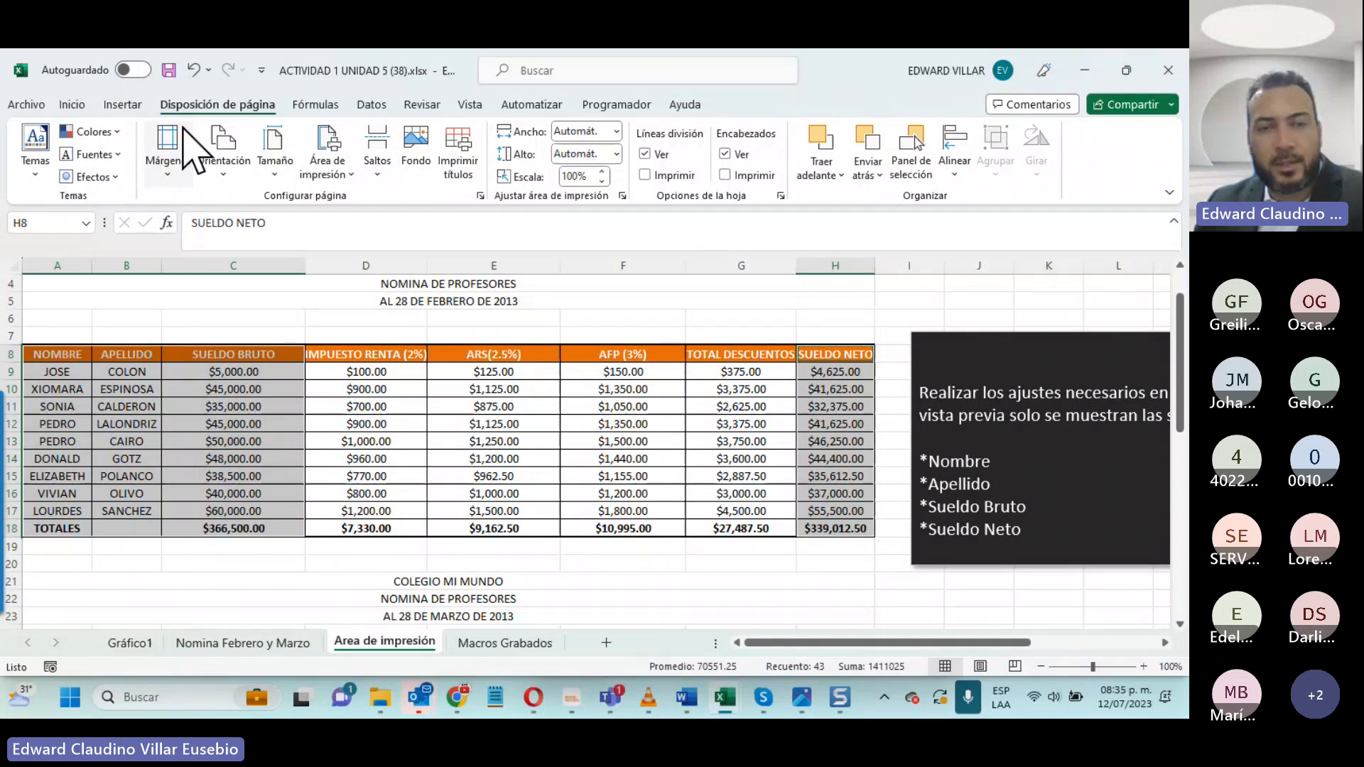
{"action": "left_click", "coordinate": [328, 160]}
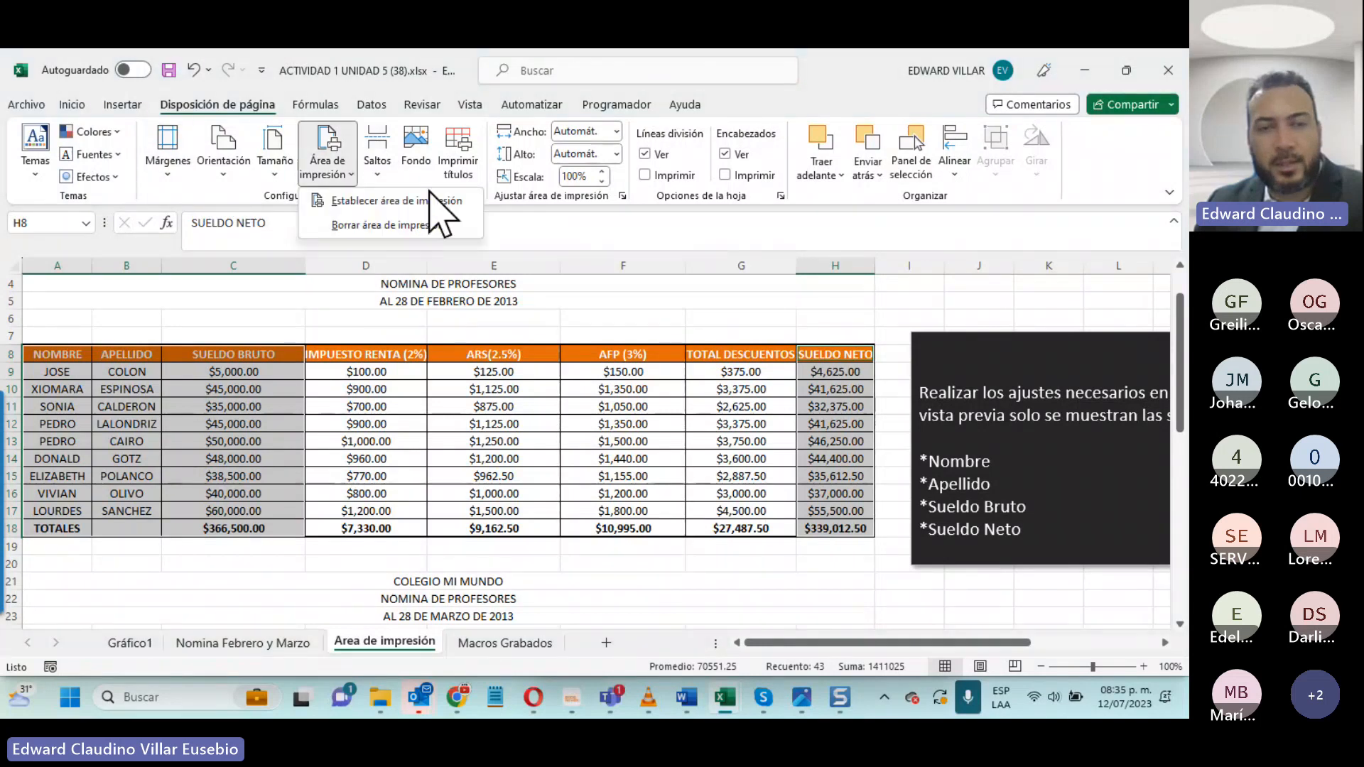
{"action": "left_click", "coordinate": [433, 191]}
- Check both pages of the February payroll in the print preview, return to the worksheet and deselect the columns
{"action": "left_click", "coordinate": [27, 105]}
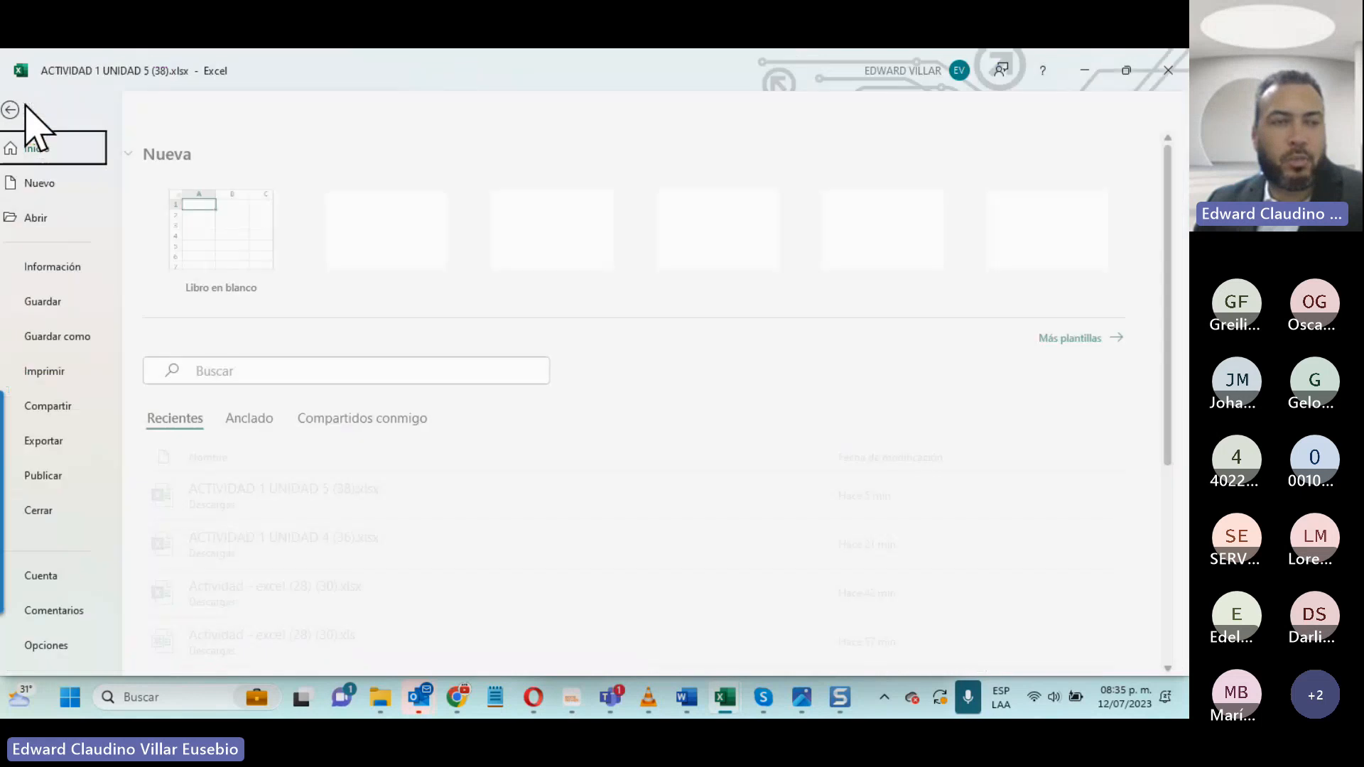
{"action": "left_click", "coordinate": [58, 380]}
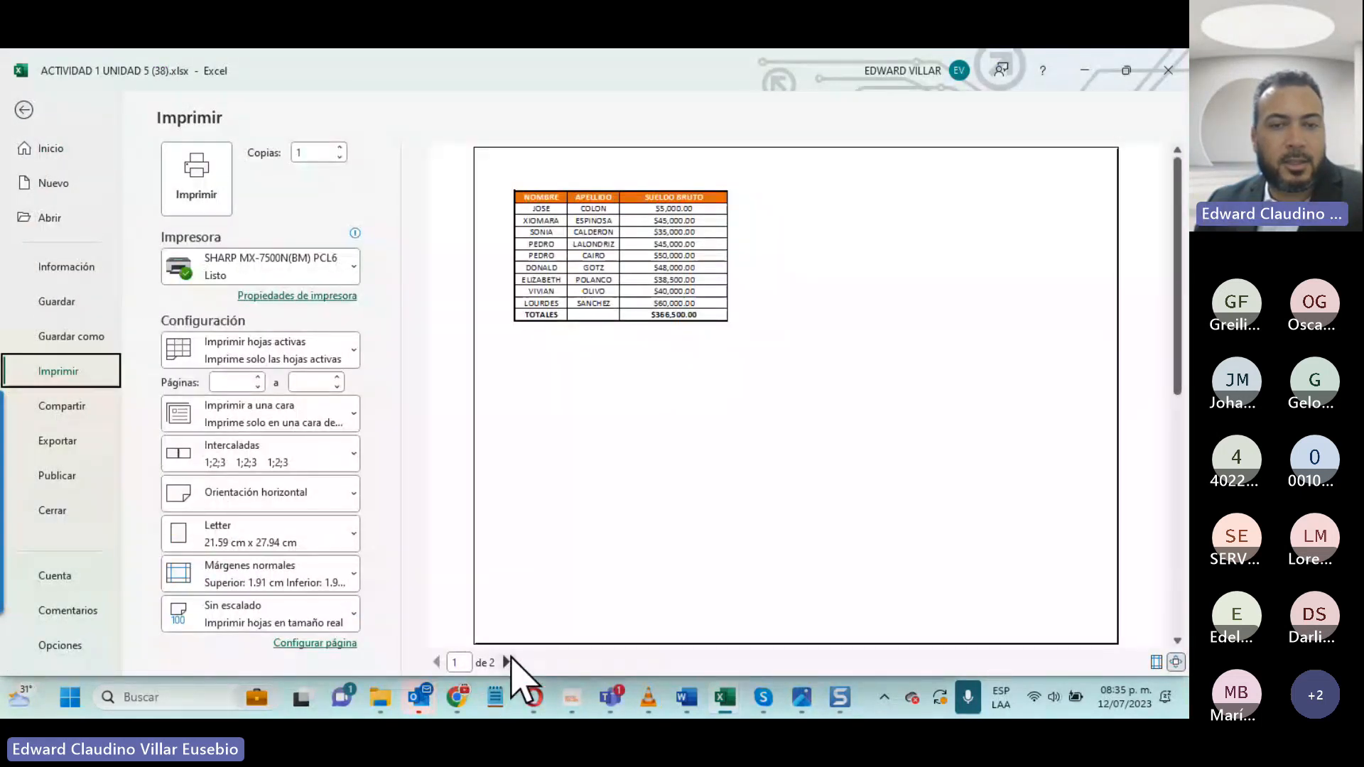
{"action": "left_click", "coordinate": [506, 663]}
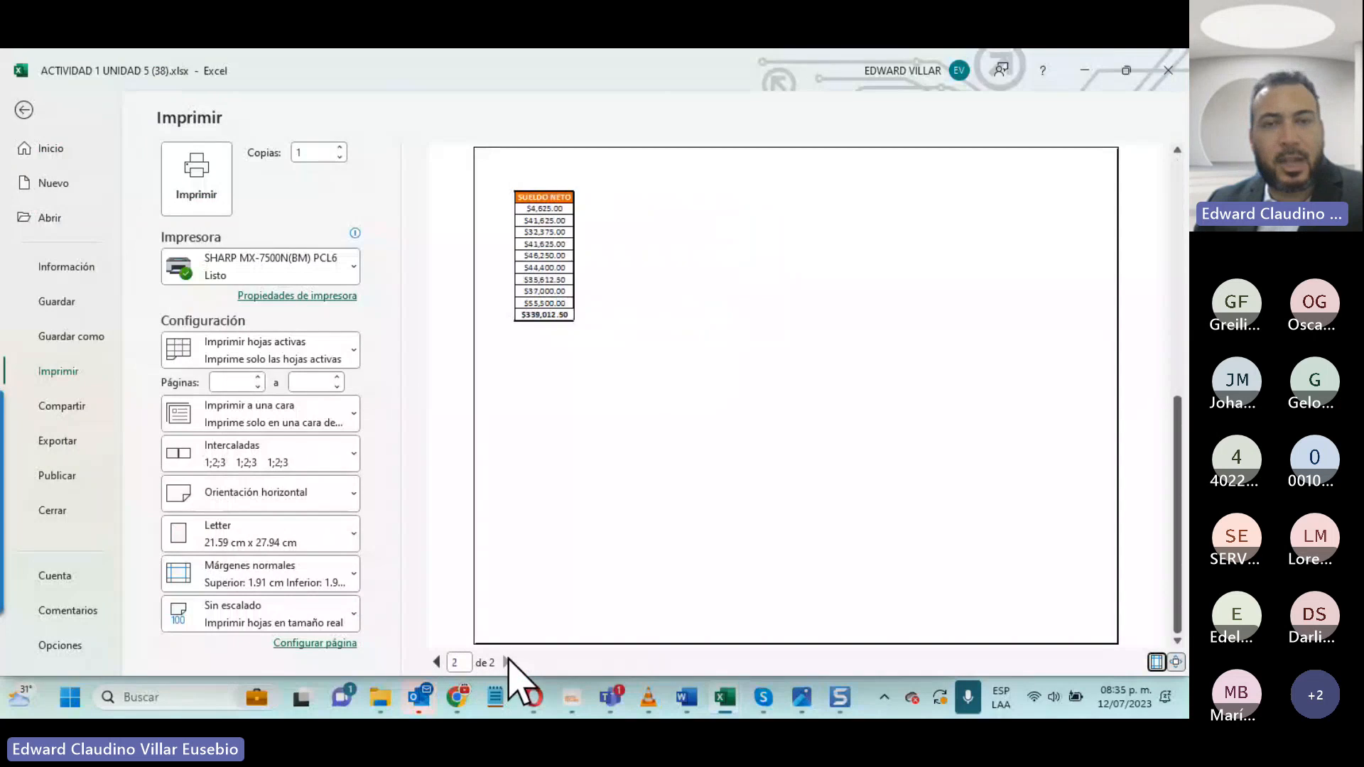
{"action": "left_click", "coordinate": [435, 662]}
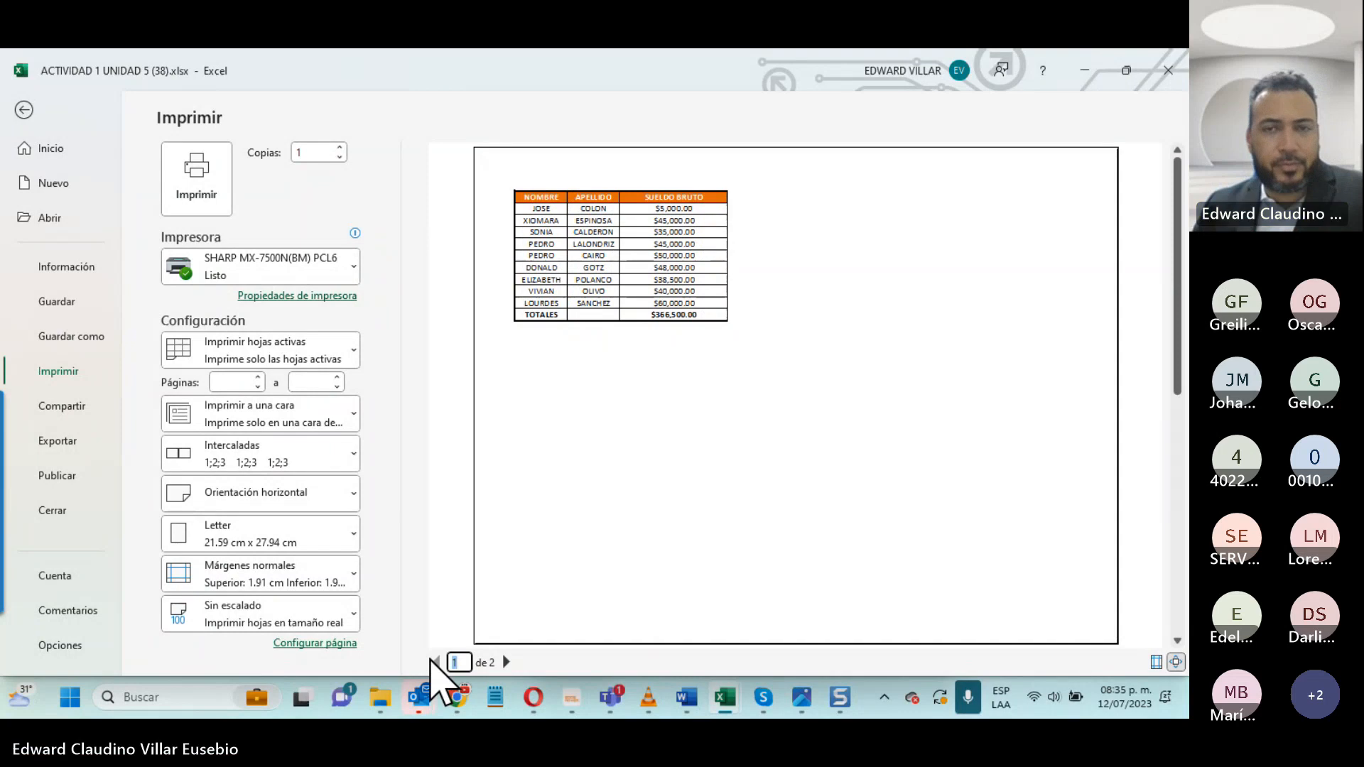
{"action": "left_click", "coordinate": [25, 110]}
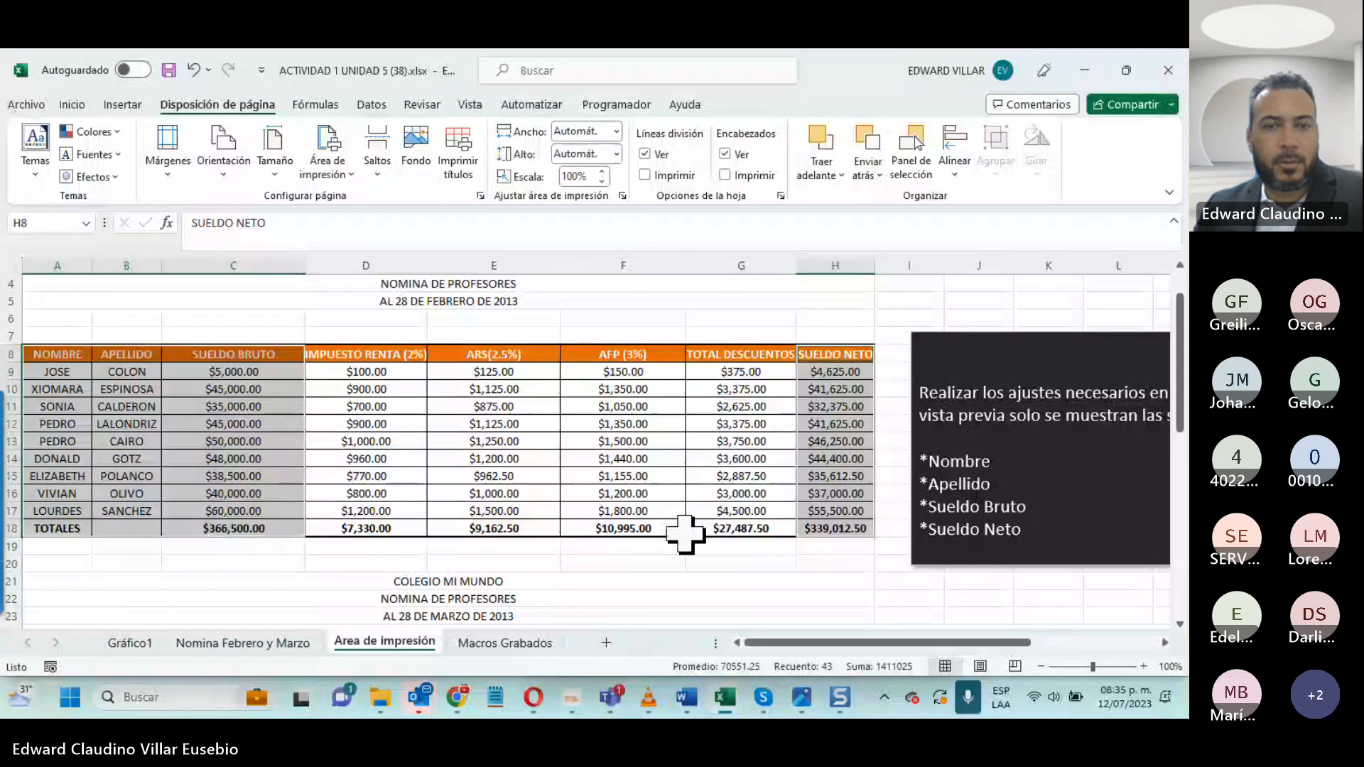
{"action": "left_click", "coordinate": [687, 532]}
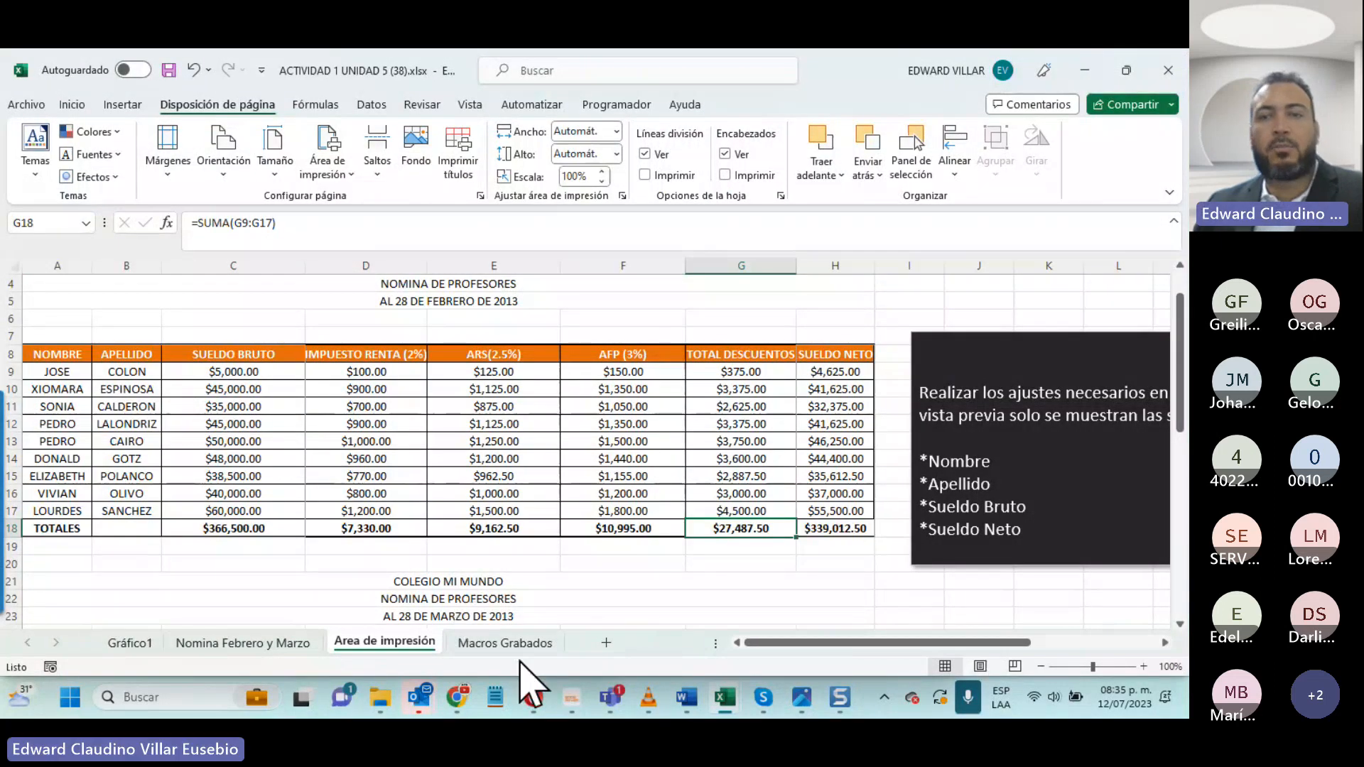
- Show the Macros Grabados sheet and read its instructions on enabling the Programador tab and recording a macro
{"action": "left_click", "coordinate": [506, 643]}
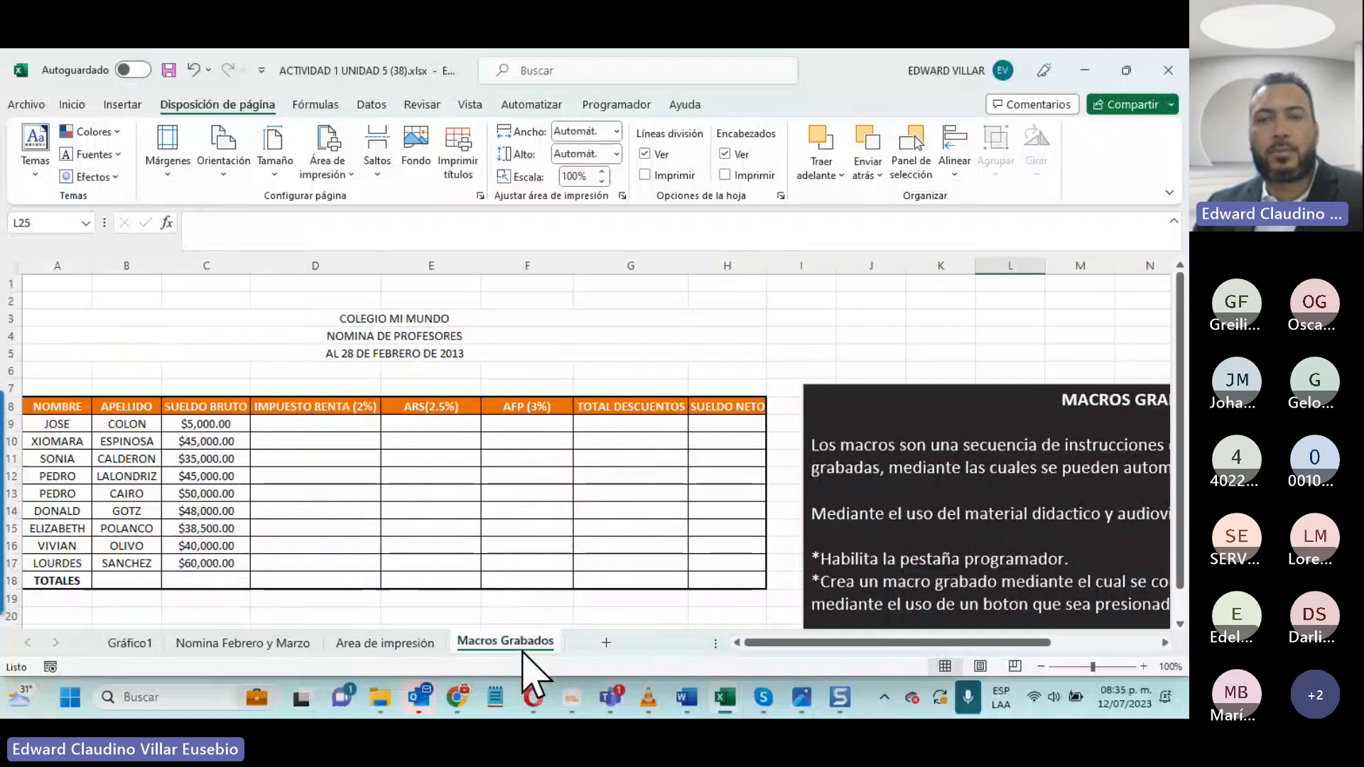
{"action": "scroll", "coordinate": [651, 346], "scroll_direction": "down", "scroll_amount": 1}
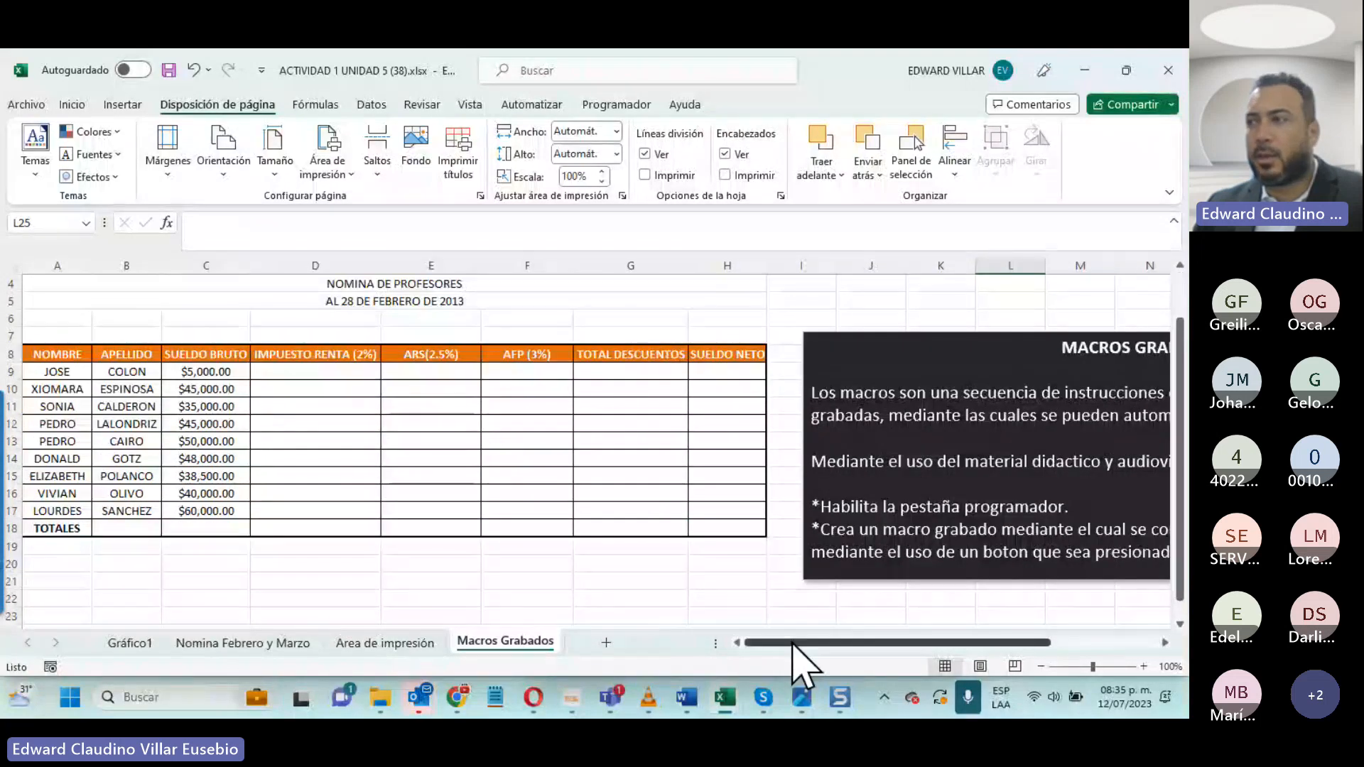
{"action": "left_click_drag", "start_coordinate": [798, 643], "coordinate": [901, 644]}
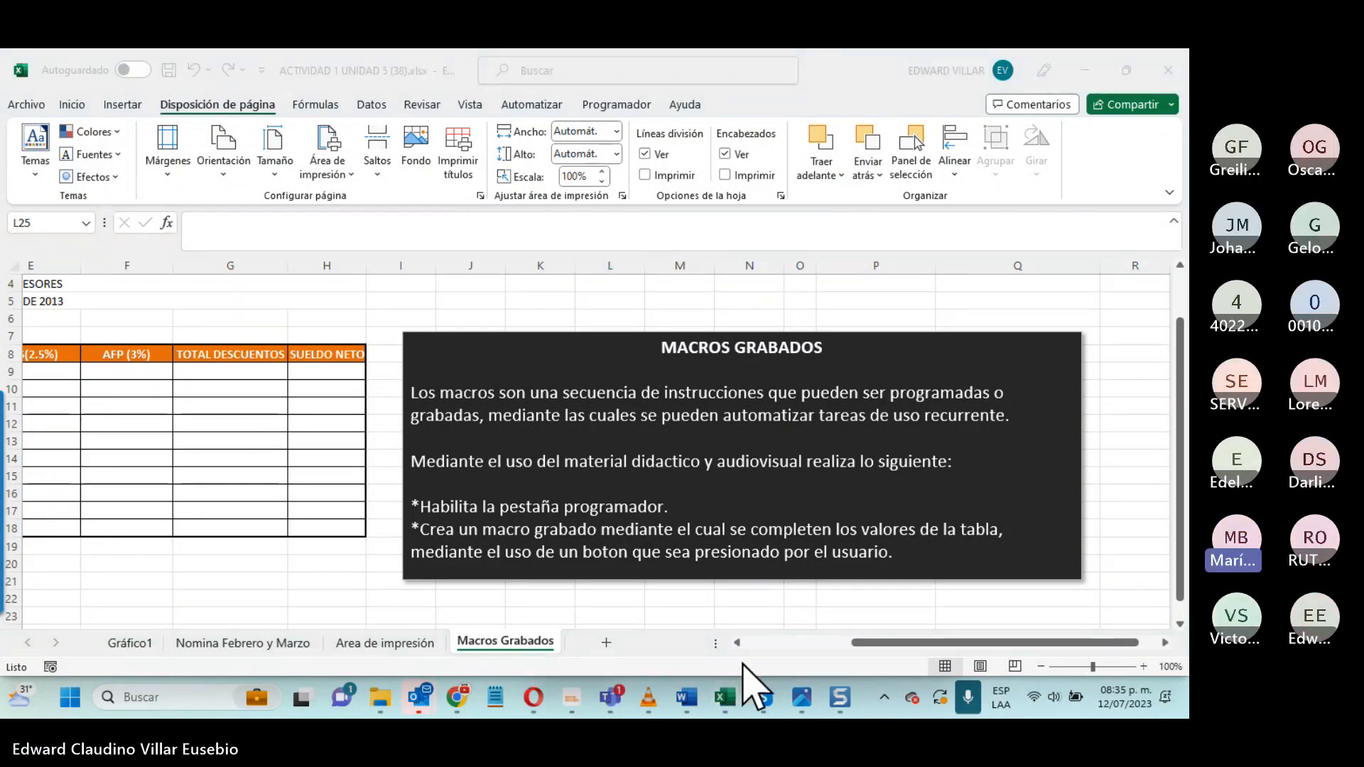
{"action": "left_click", "coordinate": [743, 664]}
{"action": "left_click", "coordinate": [766, 643]}
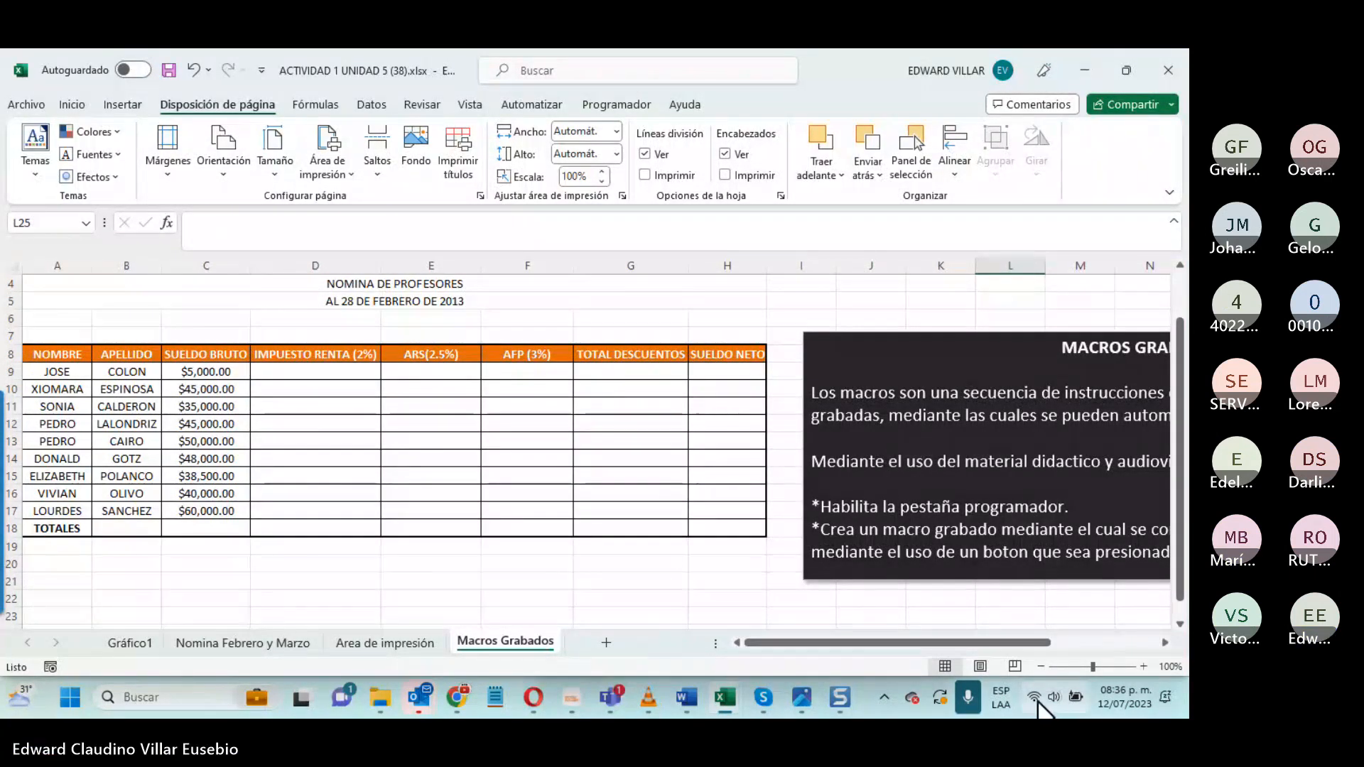
- Look up 18 July 2023 in the system calendar and return to the Macros Grabados sheet
{"action": "left_click", "coordinate": [1117, 700]}
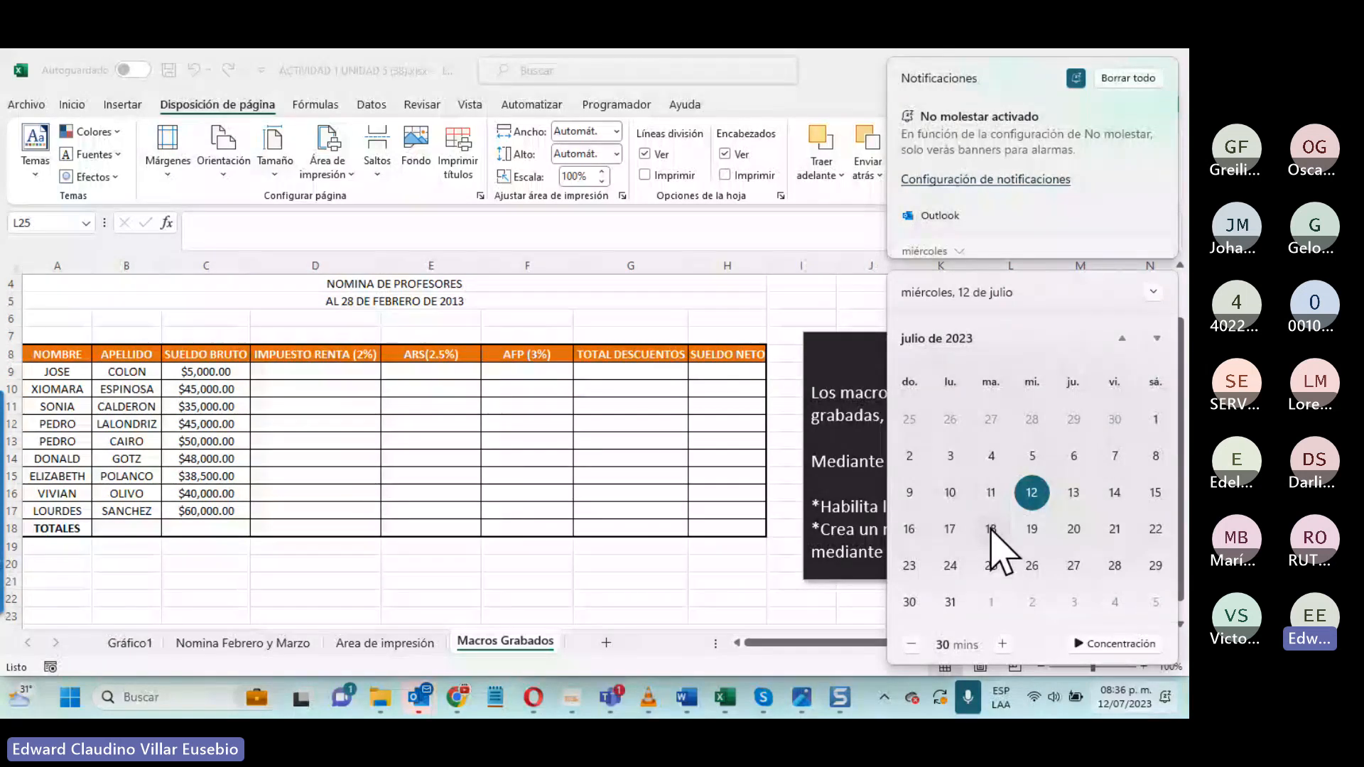
{"action": "left_click", "coordinate": [991, 529]}
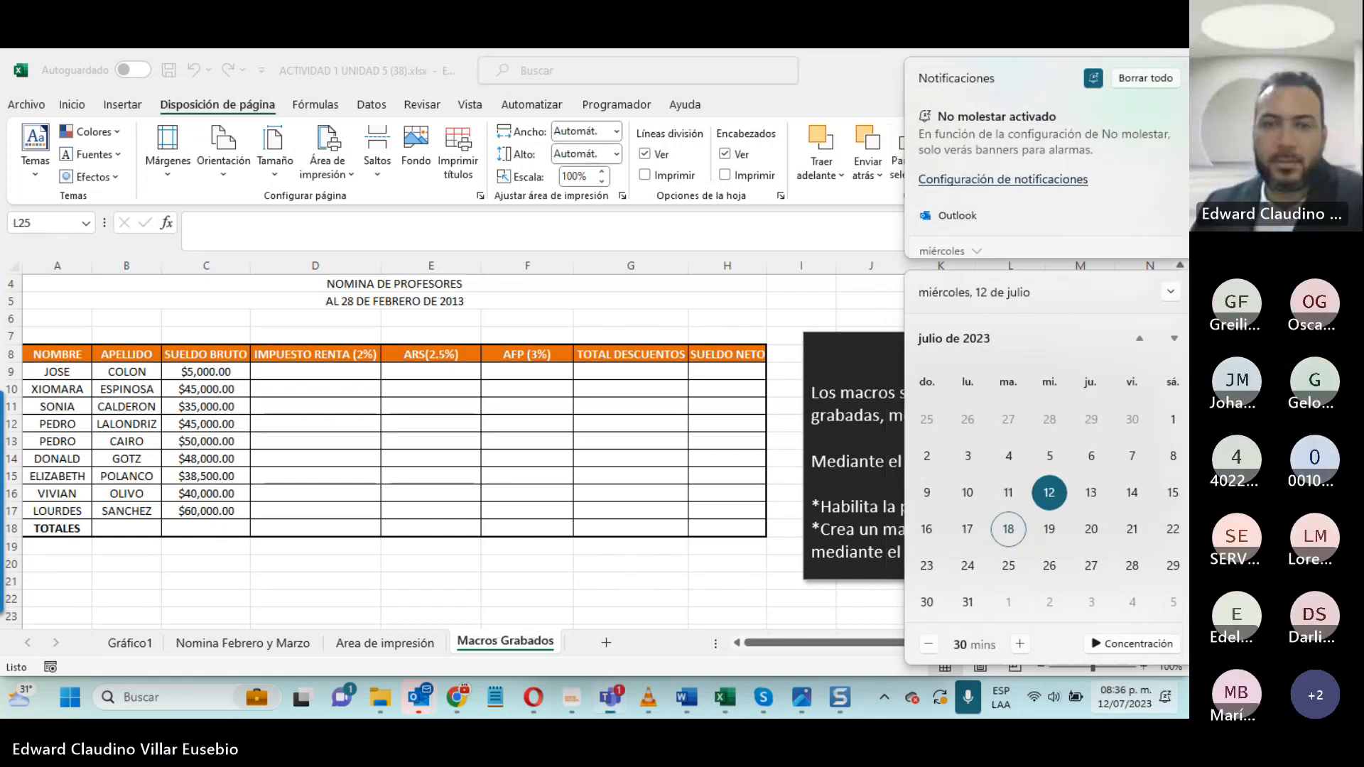
{"action": "left_click", "coordinate": [725, 529]}
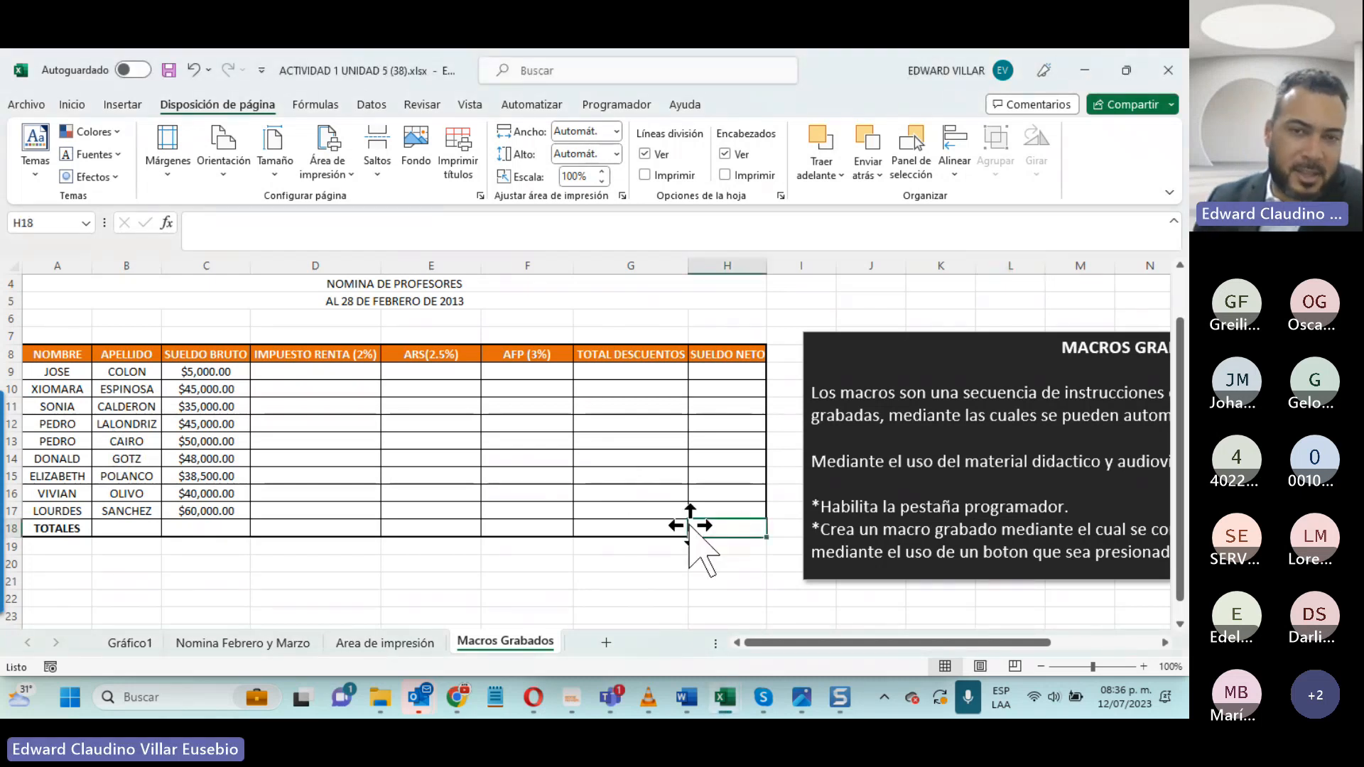
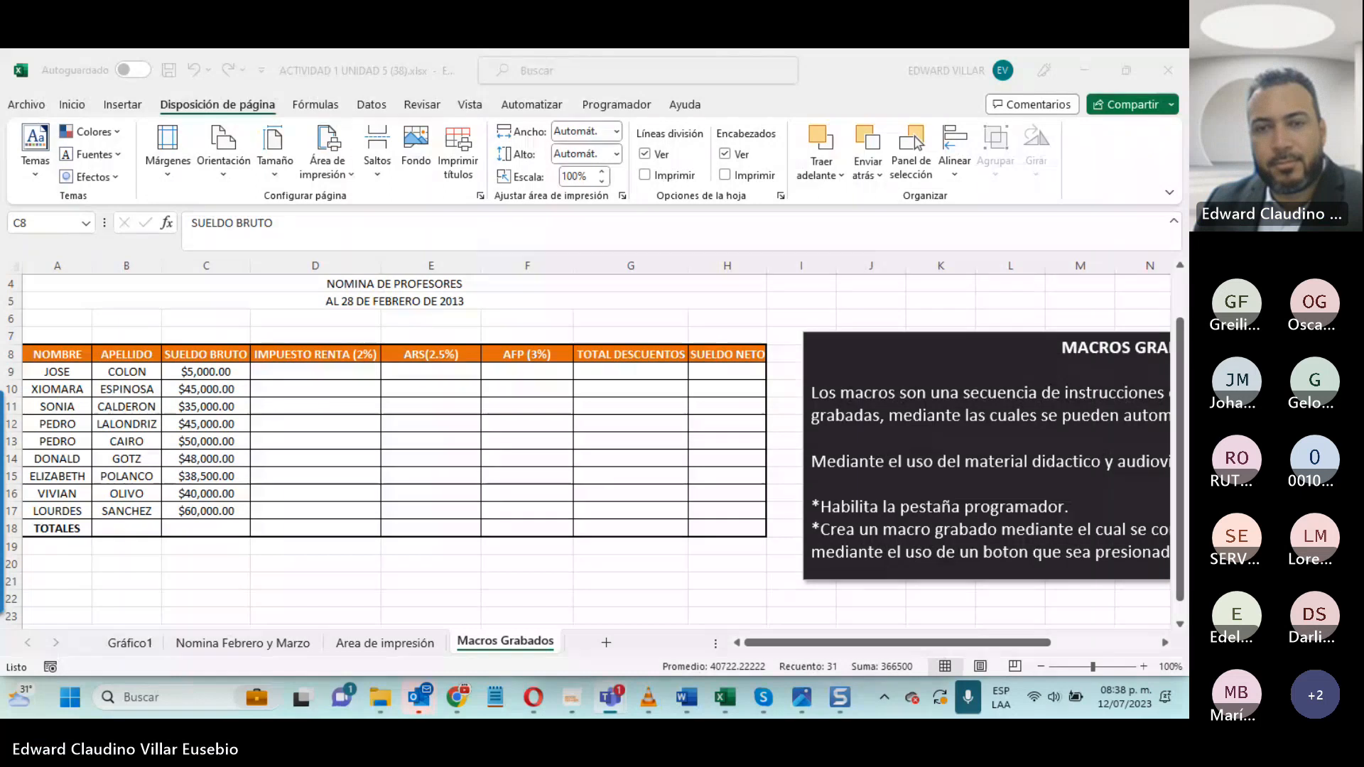
{"action": "left_click", "coordinate": [701, 353]}
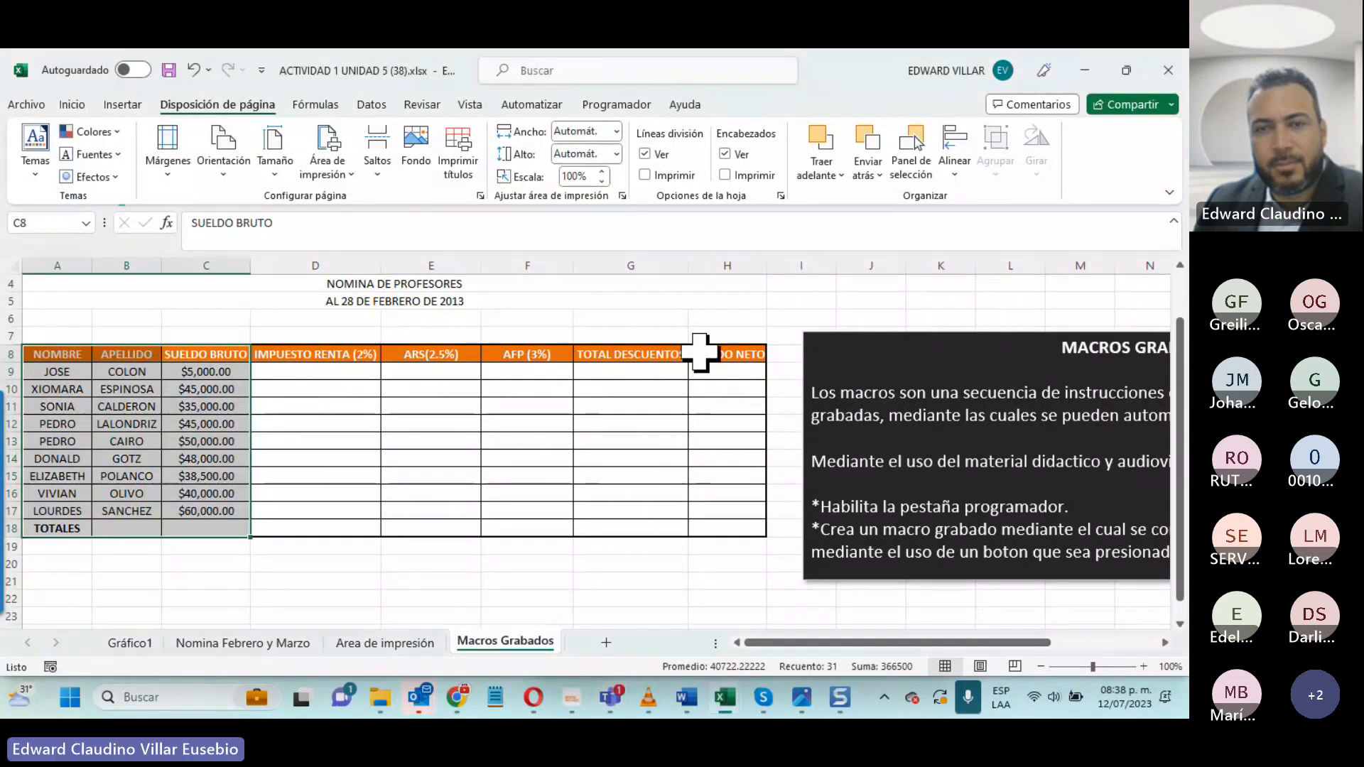
{"action": "left_click", "coordinate": [701, 354]}
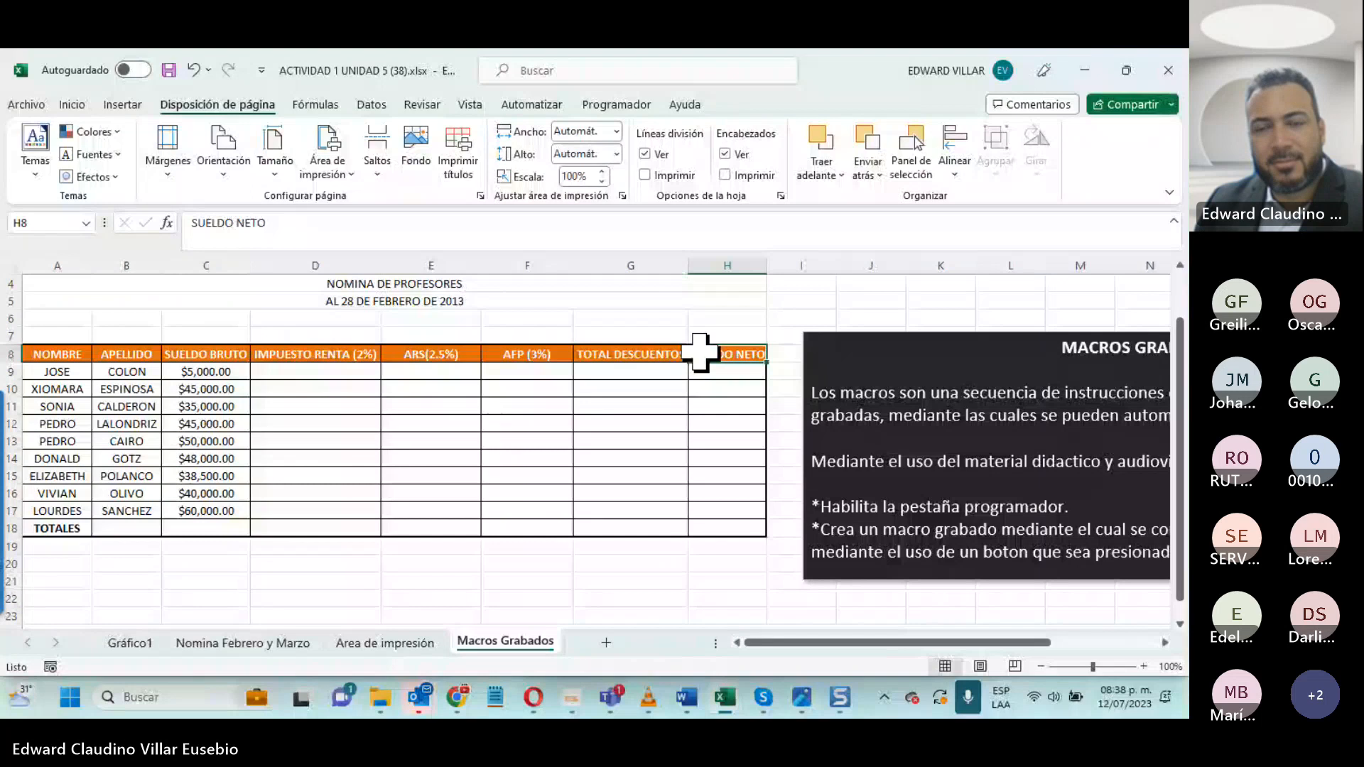
{"action": "left_click", "coordinate": [726, 377]}
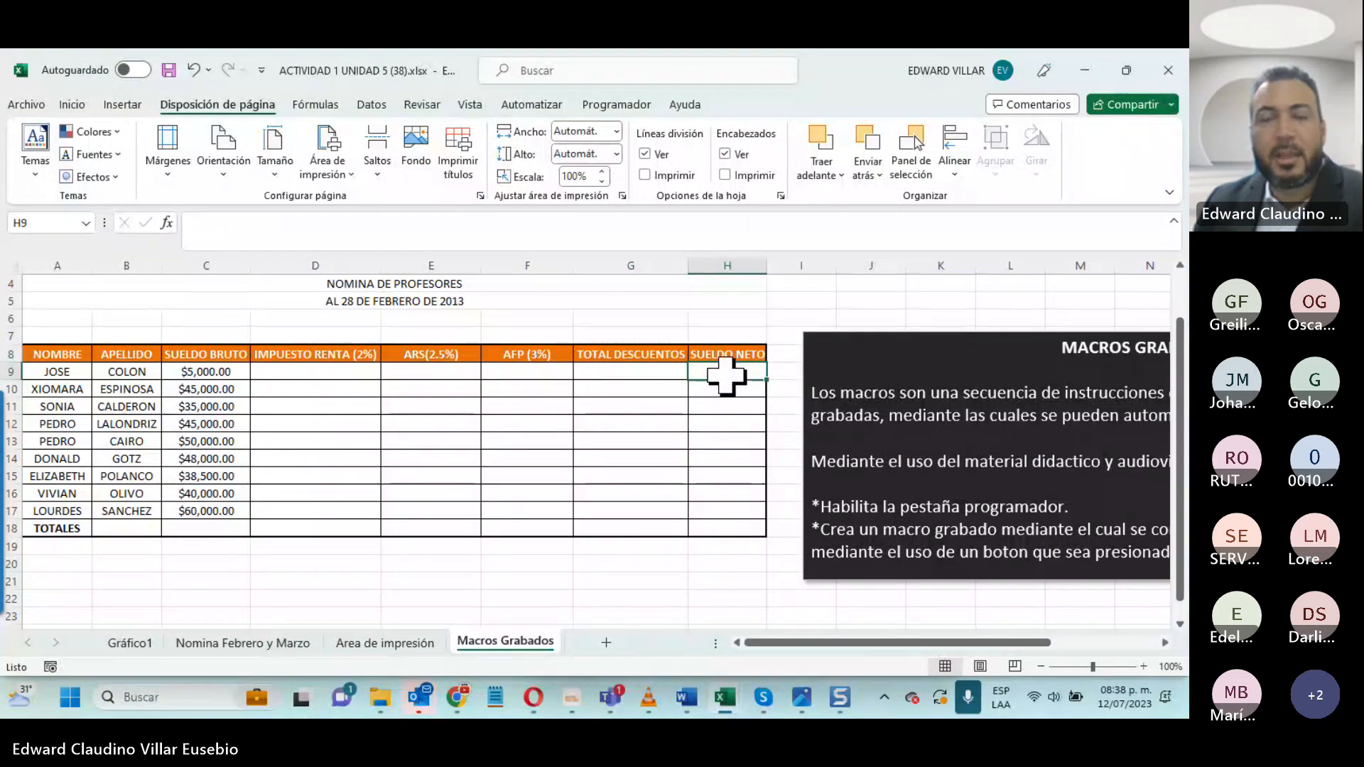
{"action": "left_click", "coordinate": [726, 354]}
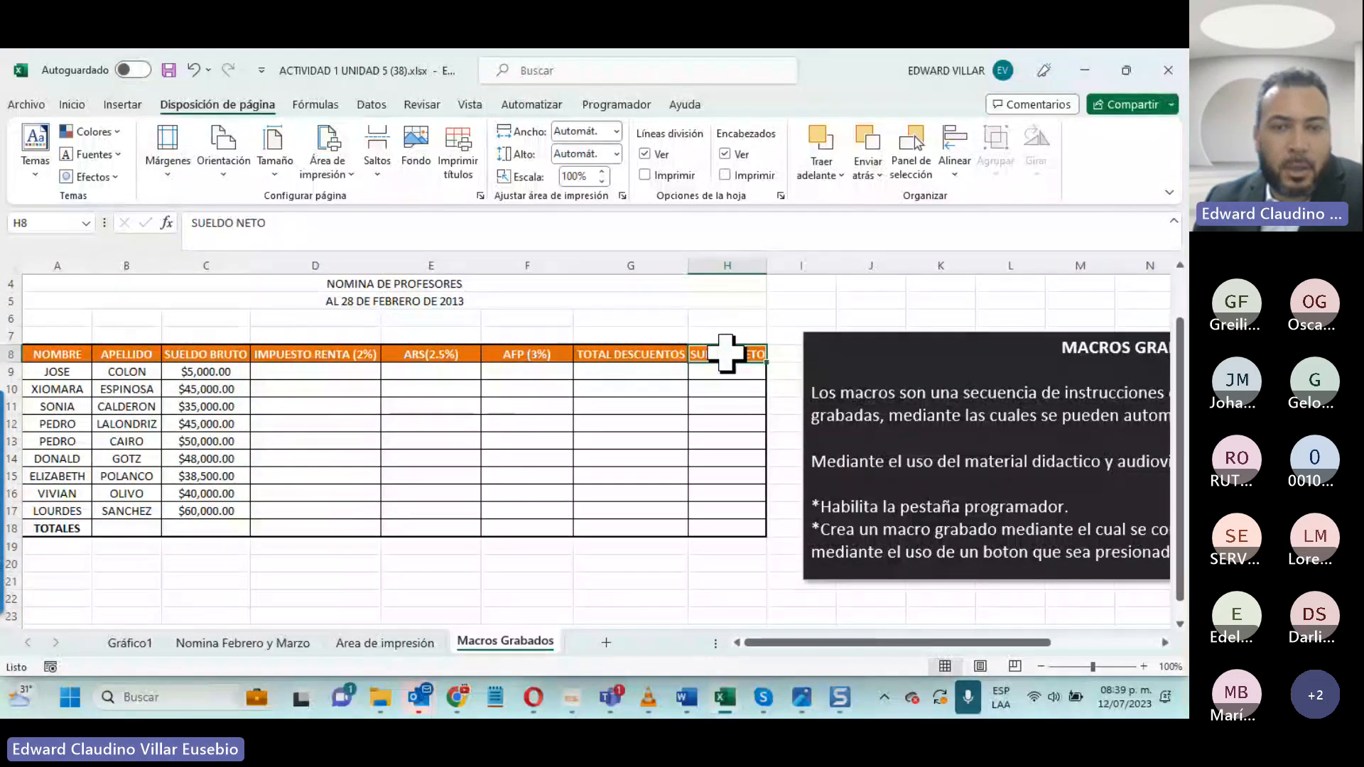
- Switch to the INFOTEP Virtual course page in Chrome and open the course's Participantes list
{"action": "left_click", "coordinate": [1117, 68]}
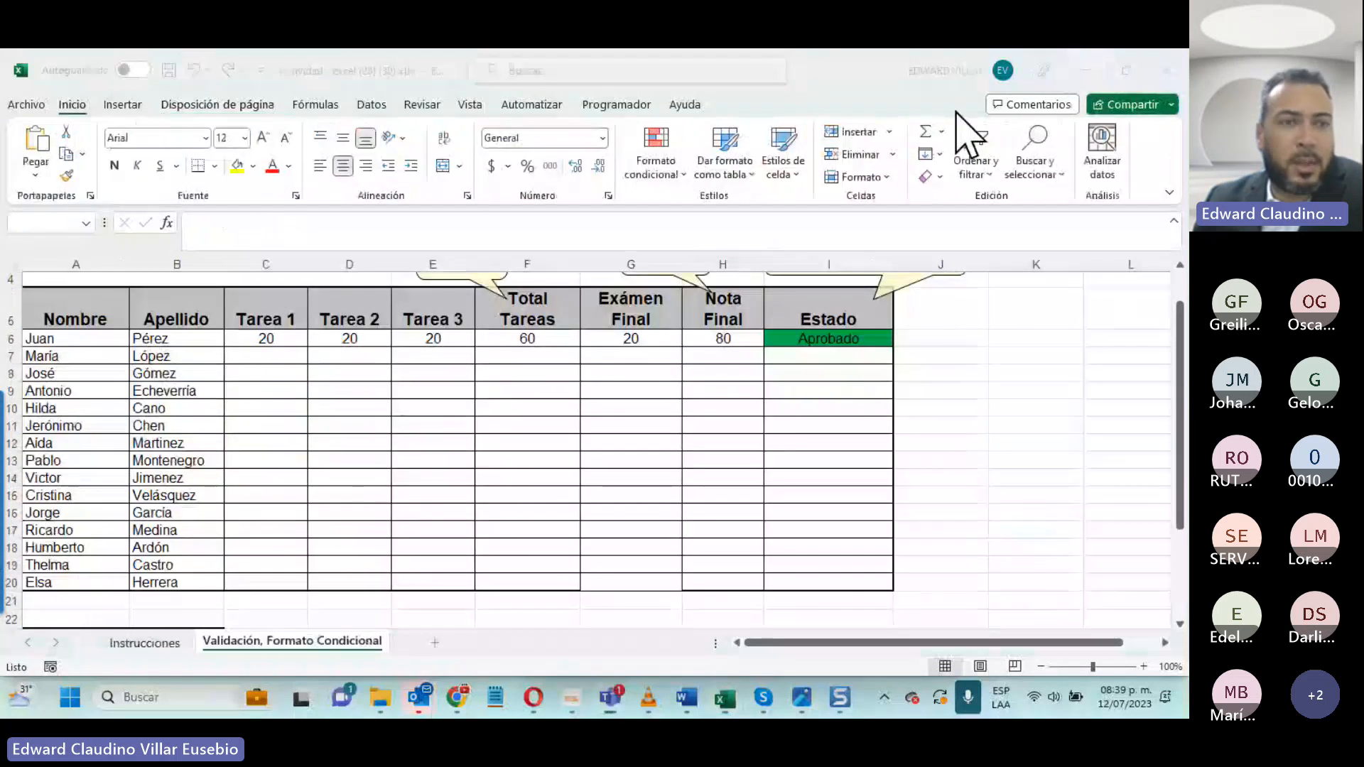
{"action": "mouse_move", "coordinate": [458, 693]}
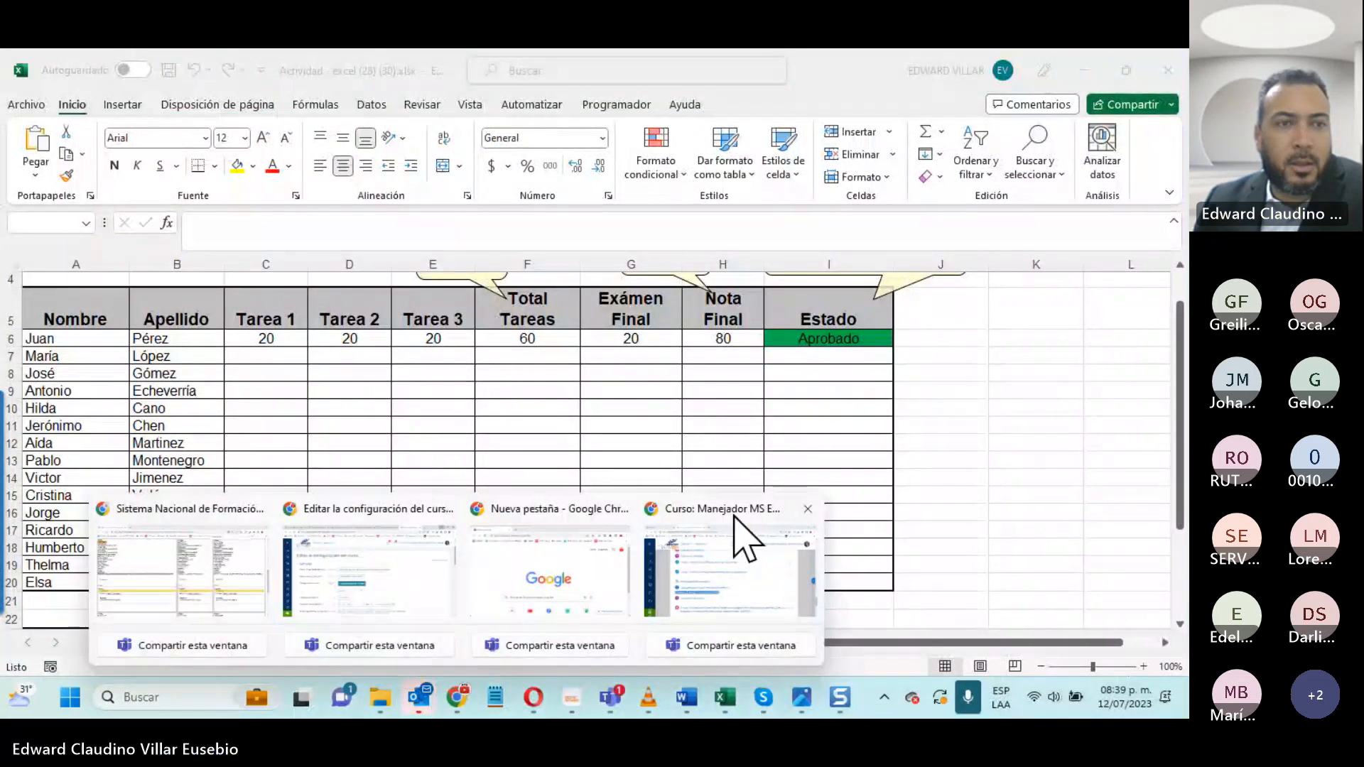
{"action": "left_click", "coordinate": [725, 592]}
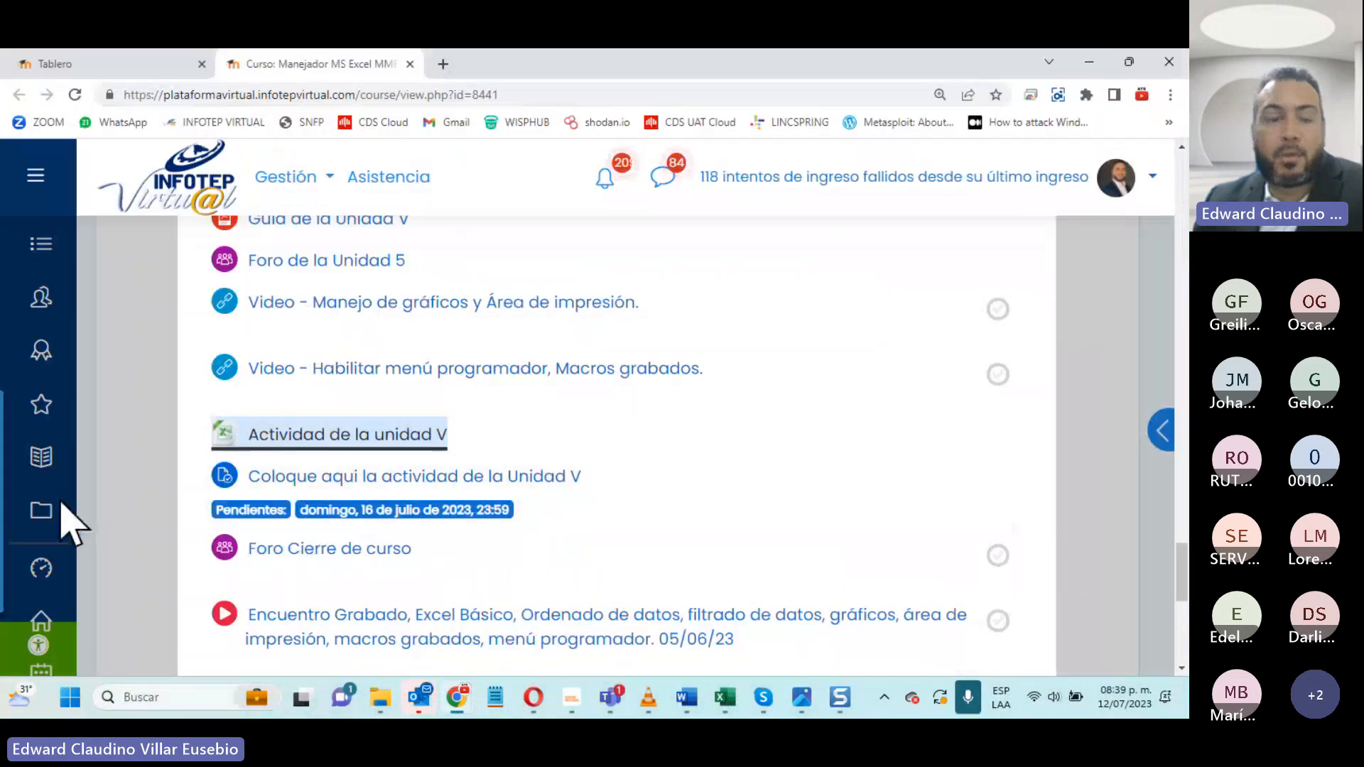
{"action": "right_click", "coordinate": [33, 297]}
{"action": "left_click", "coordinate": [59, 295]}
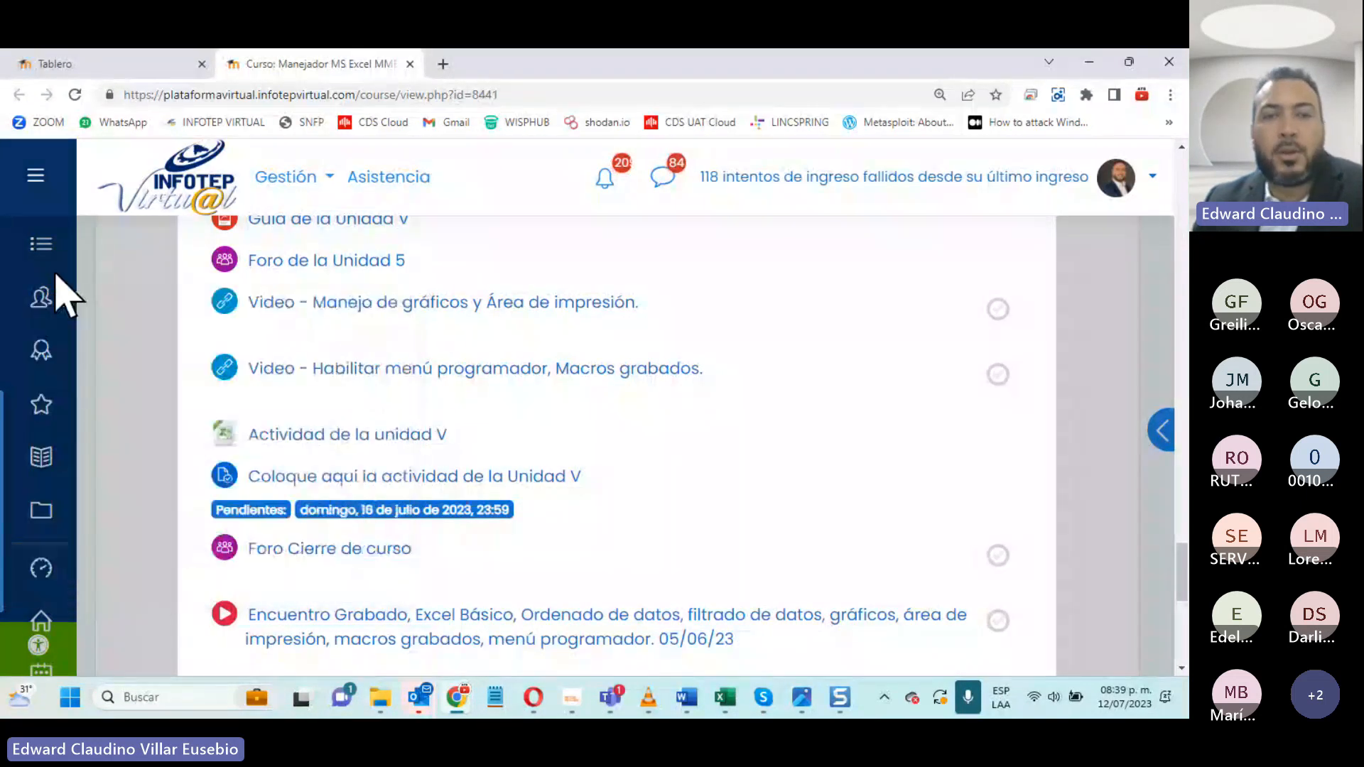
{"action": "scroll", "coordinate": [44, 313], "scroll_direction": "down", "scroll_amount": 10}
{"action": "left_click", "coordinate": [42, 295]}
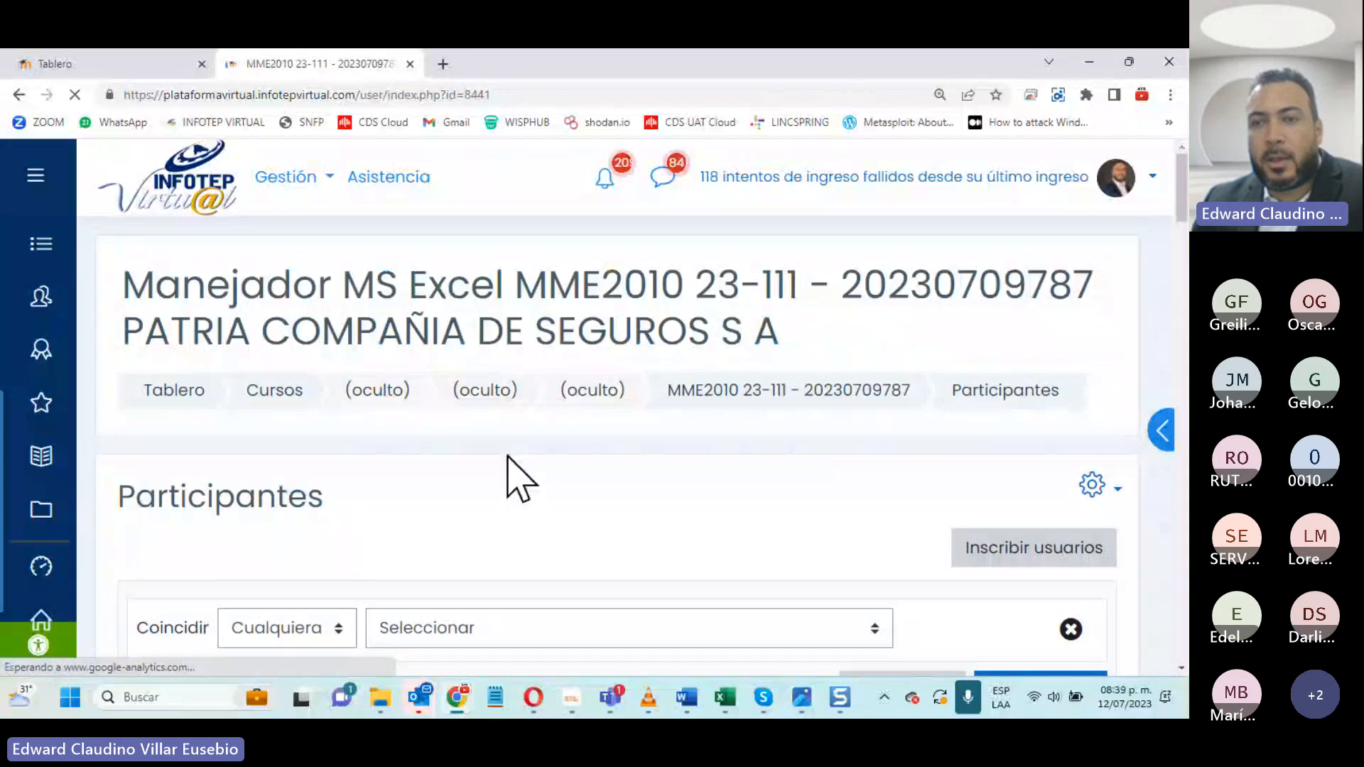
- Examine the first page of course participants, checking each student's last course access and enrolment status
{"action": "scroll", "coordinate": [582, 481], "scroll_direction": "down", "scroll_amount": 10}
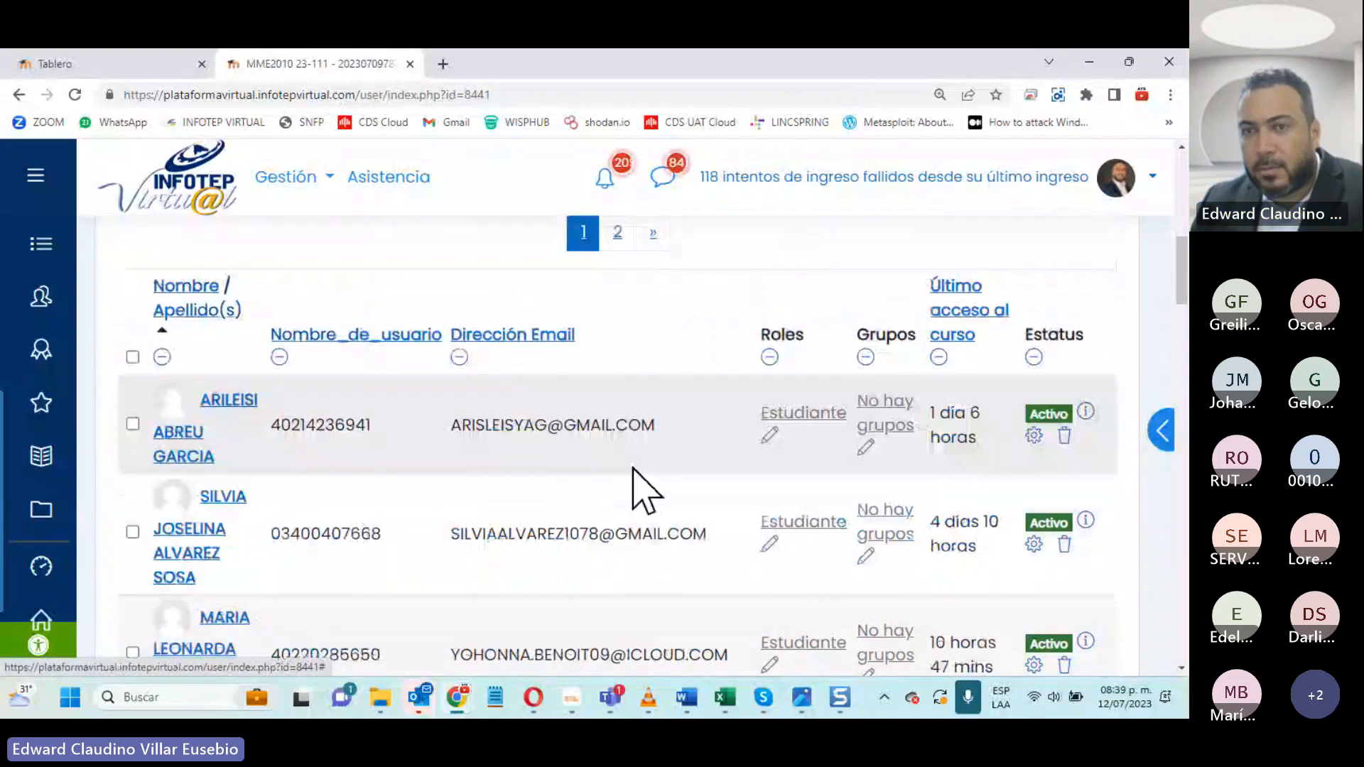
{"action": "scroll", "coordinate": [639, 487], "scroll_direction": "down", "scroll_amount": 6}
{"action": "scroll", "coordinate": [652, 469], "scroll_direction": "down", "scroll_amount": 15}
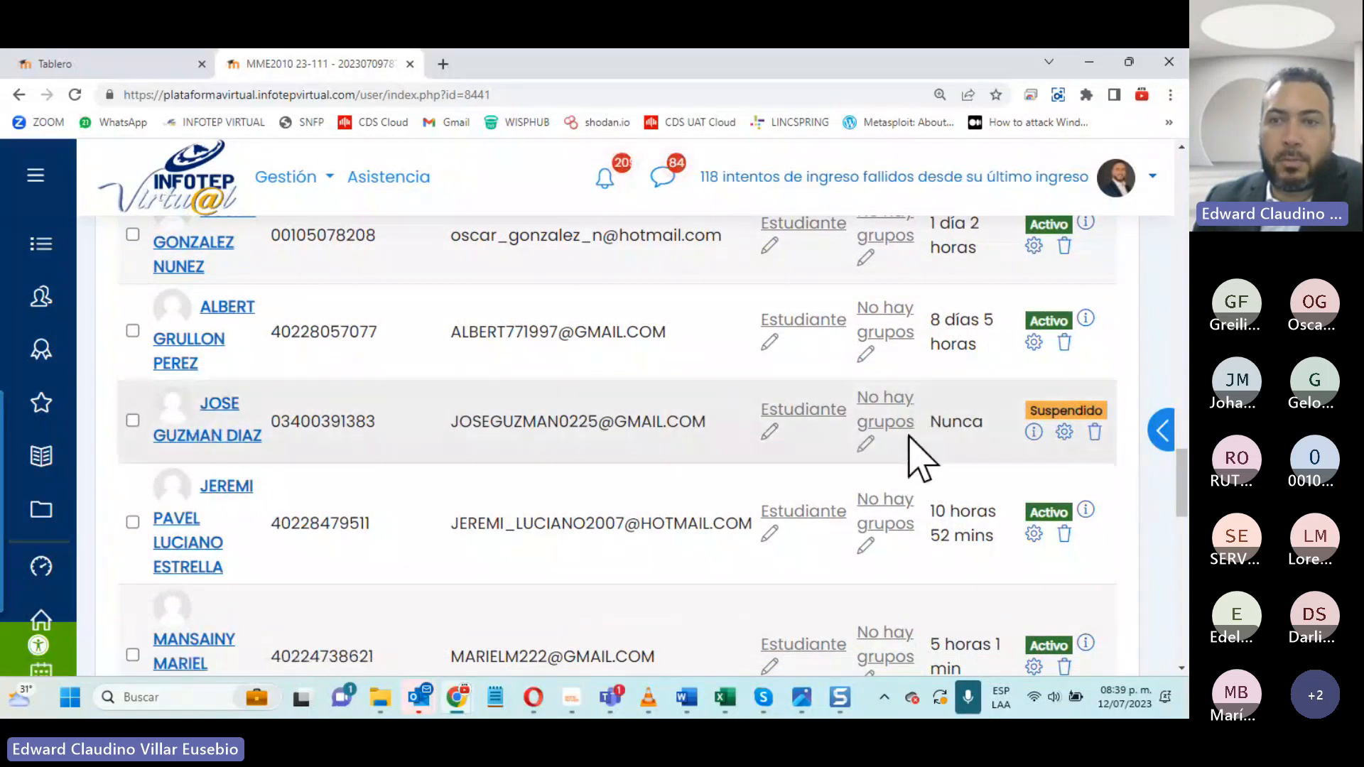
{"action": "left_click_drag", "start_coordinate": [922, 428], "coordinate": [988, 428]}
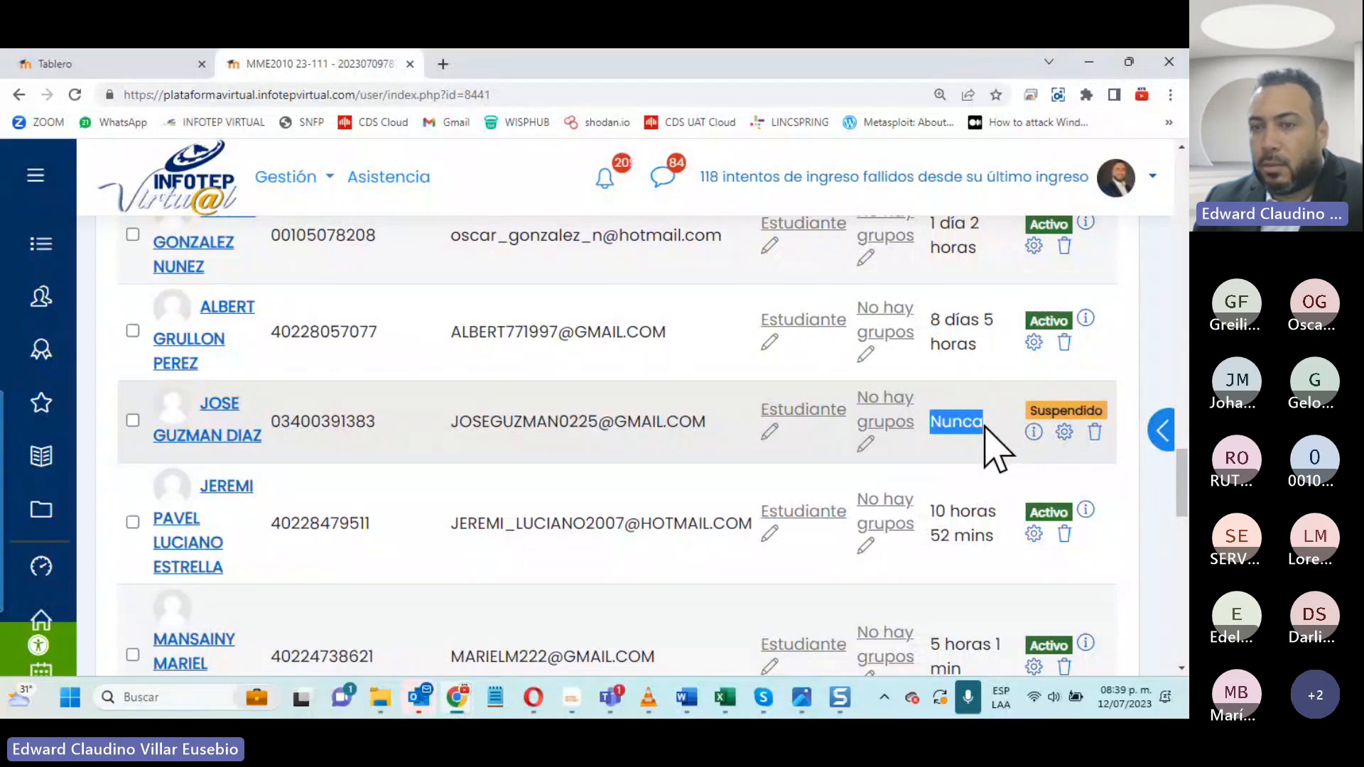
{"action": "scroll", "coordinate": [1047, 521], "scroll_direction": "down", "scroll_amount": 3}
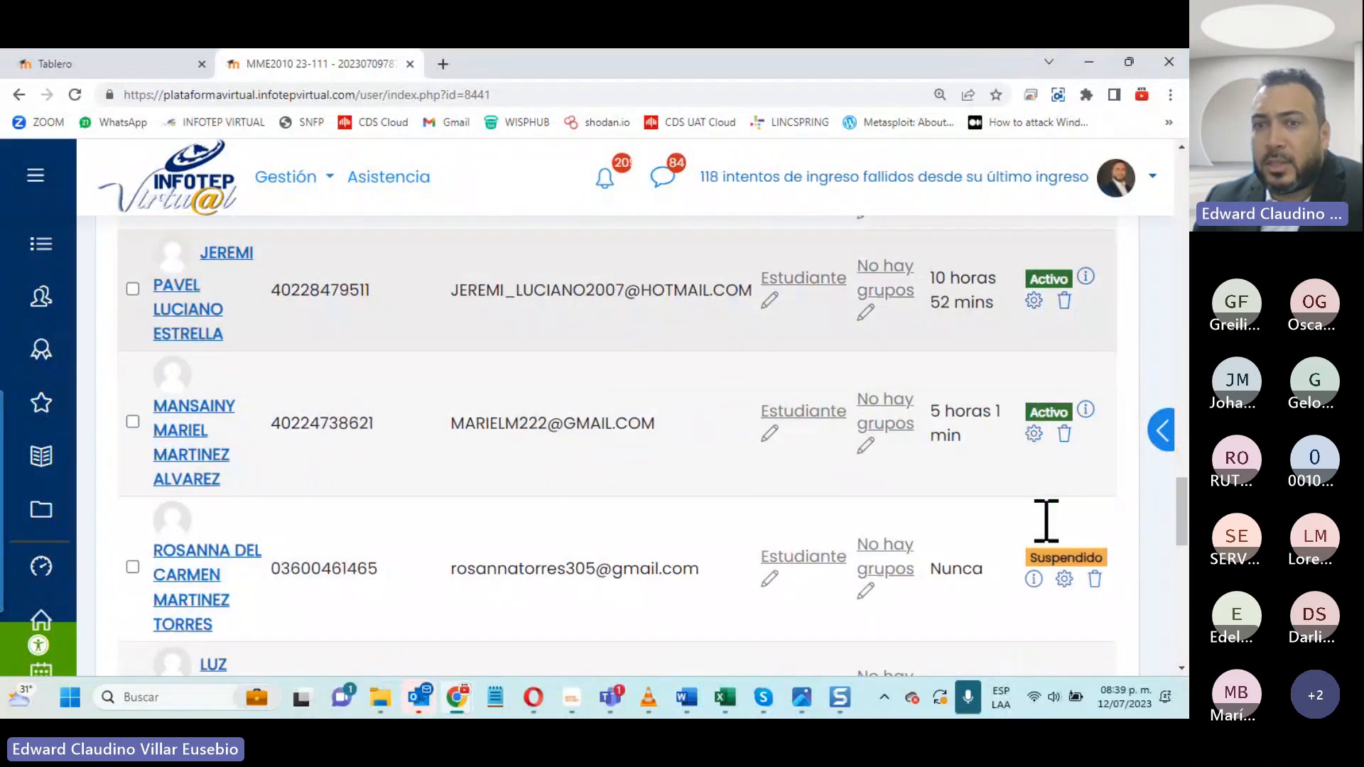
{"action": "scroll", "coordinate": [922, 318], "scroll_direction": "down", "scroll_amount": 1}
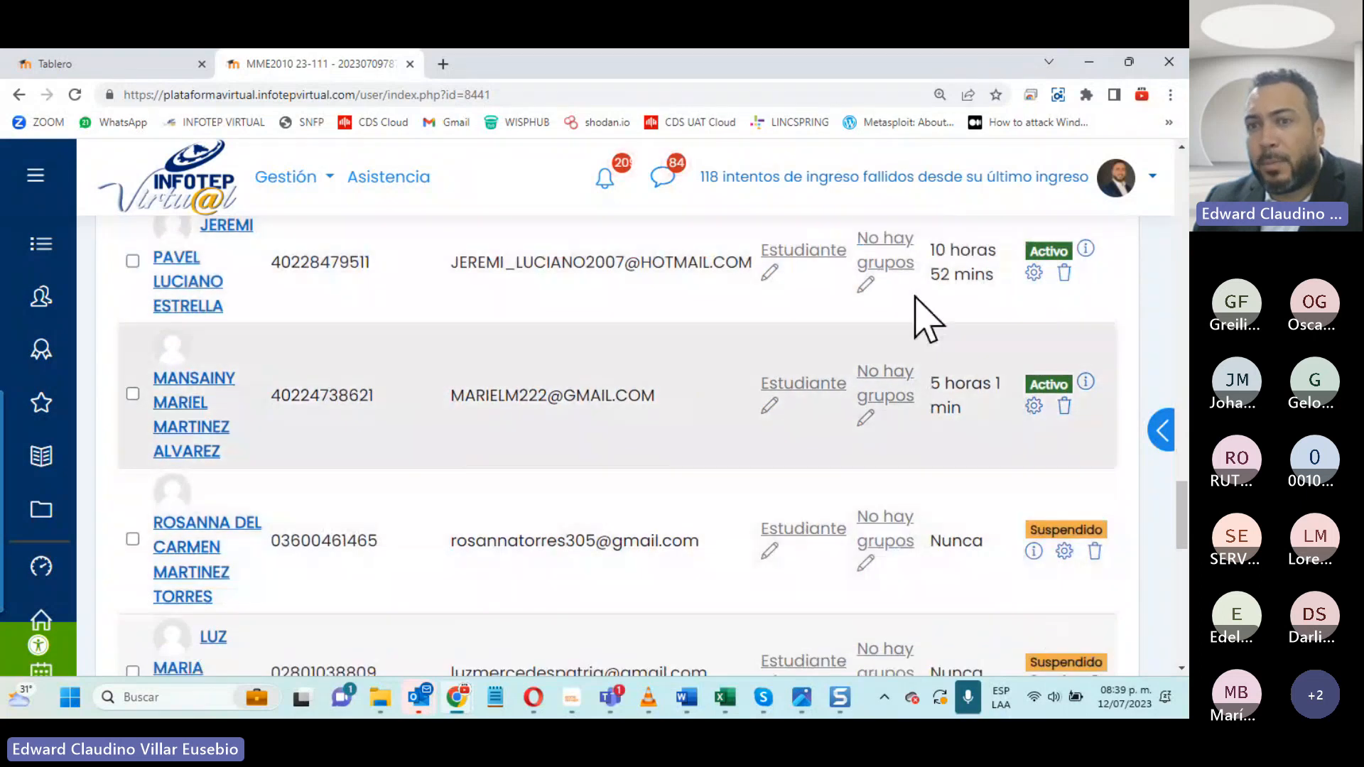
{"action": "scroll", "coordinate": [1092, 377], "scroll_direction": "up", "scroll_amount": 2}
{"action": "scroll", "coordinate": [1090, 373], "scroll_direction": "down", "scroll_amount": 3}
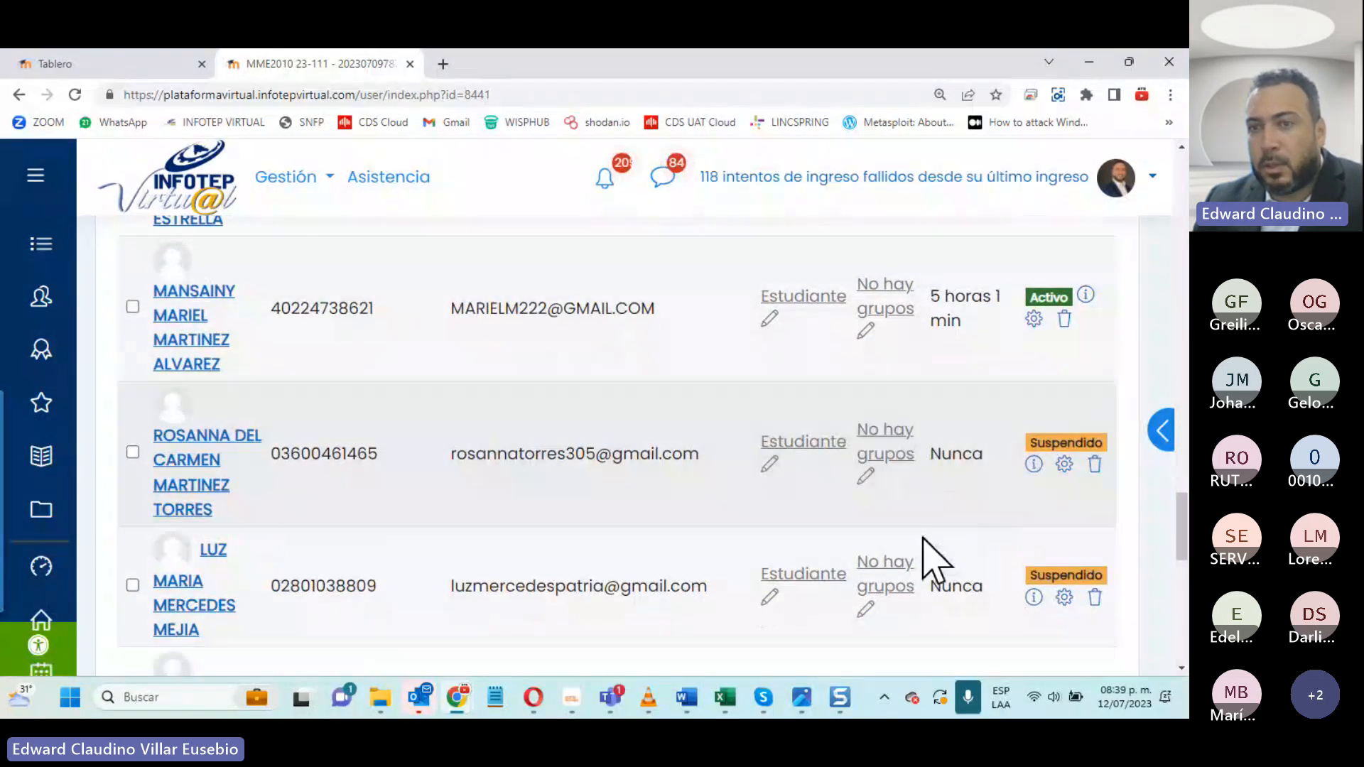
{"action": "scroll", "coordinate": [938, 569], "scroll_direction": "down", "scroll_amount": 3}
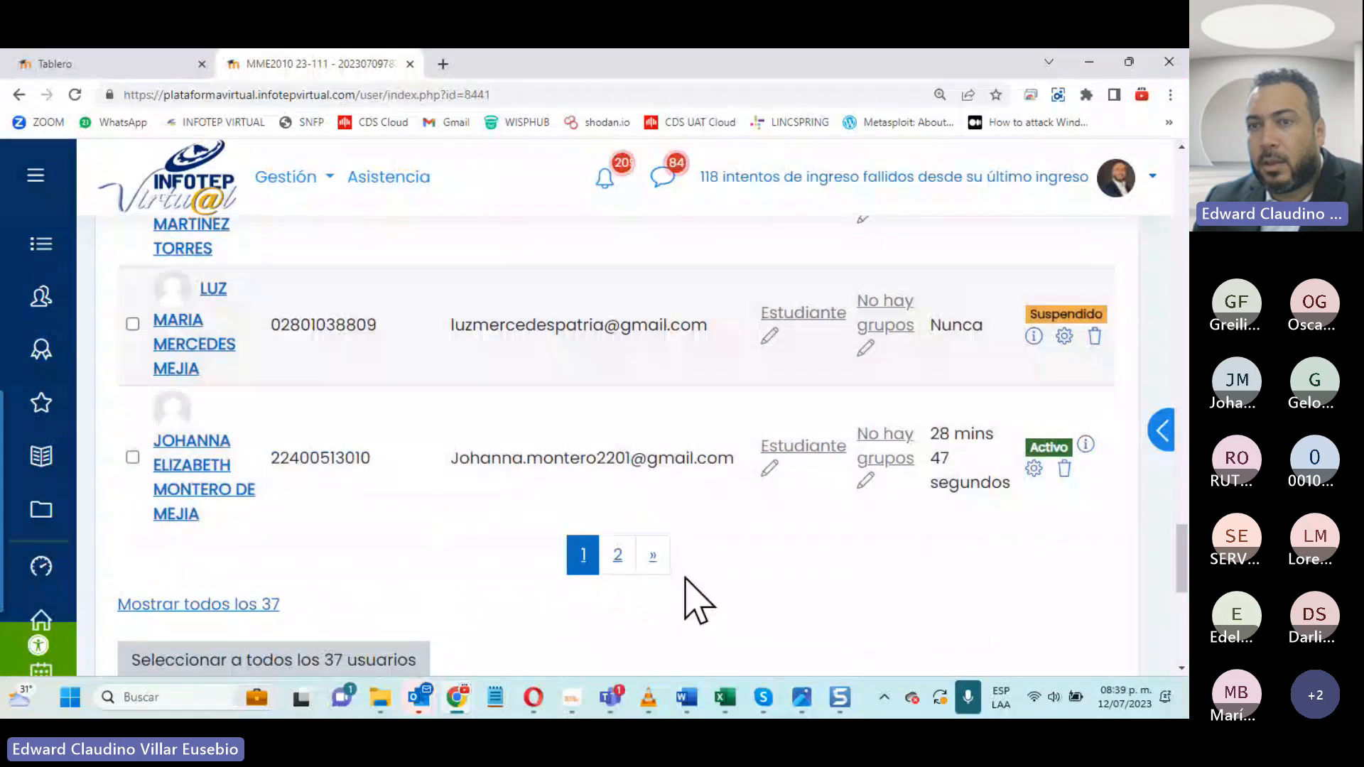
- Open the second page of course participants and check their last access and enrolment status
{"action": "left_click", "coordinate": [616, 556]}
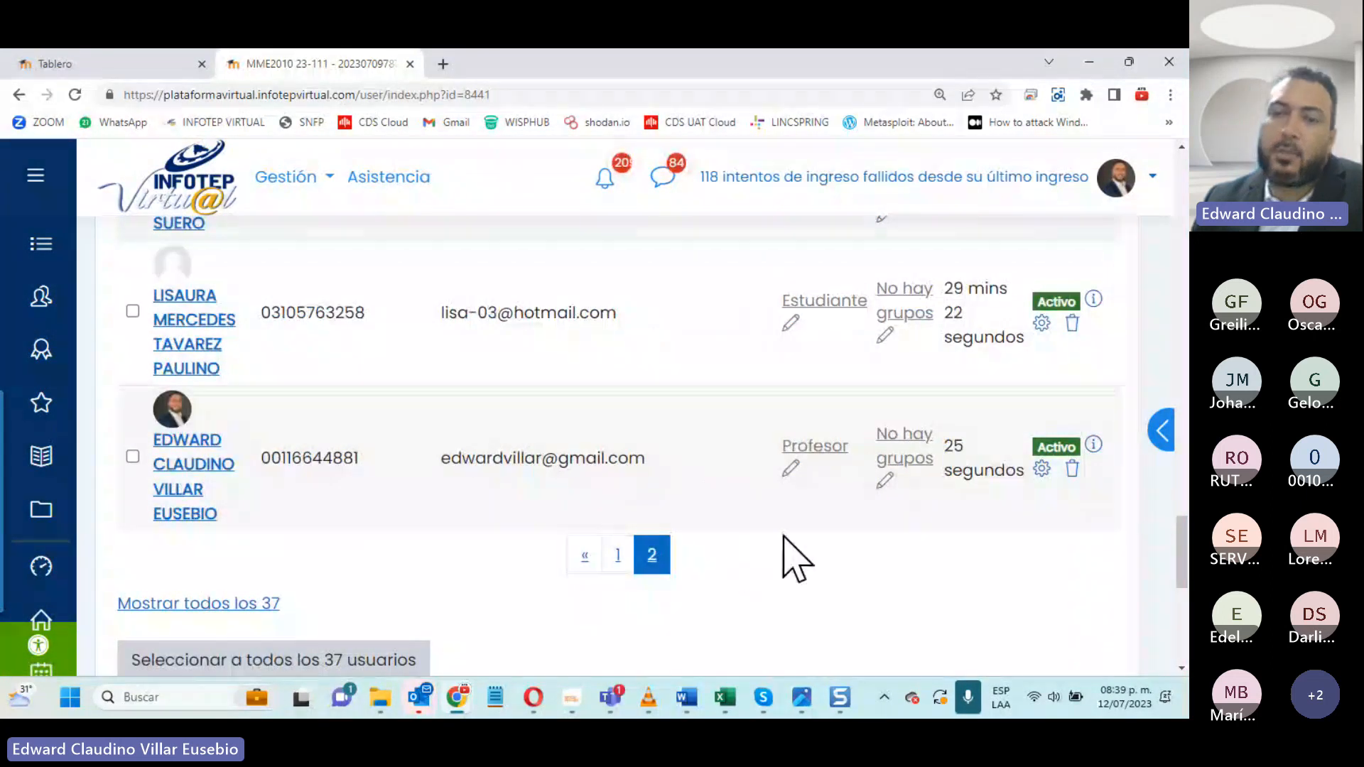
{"action": "scroll", "coordinate": [788, 558], "scroll_direction": "up", "scroll_amount": 4}
{"action": "scroll", "coordinate": [785, 547], "scroll_direction": "up", "scroll_amount": 3}
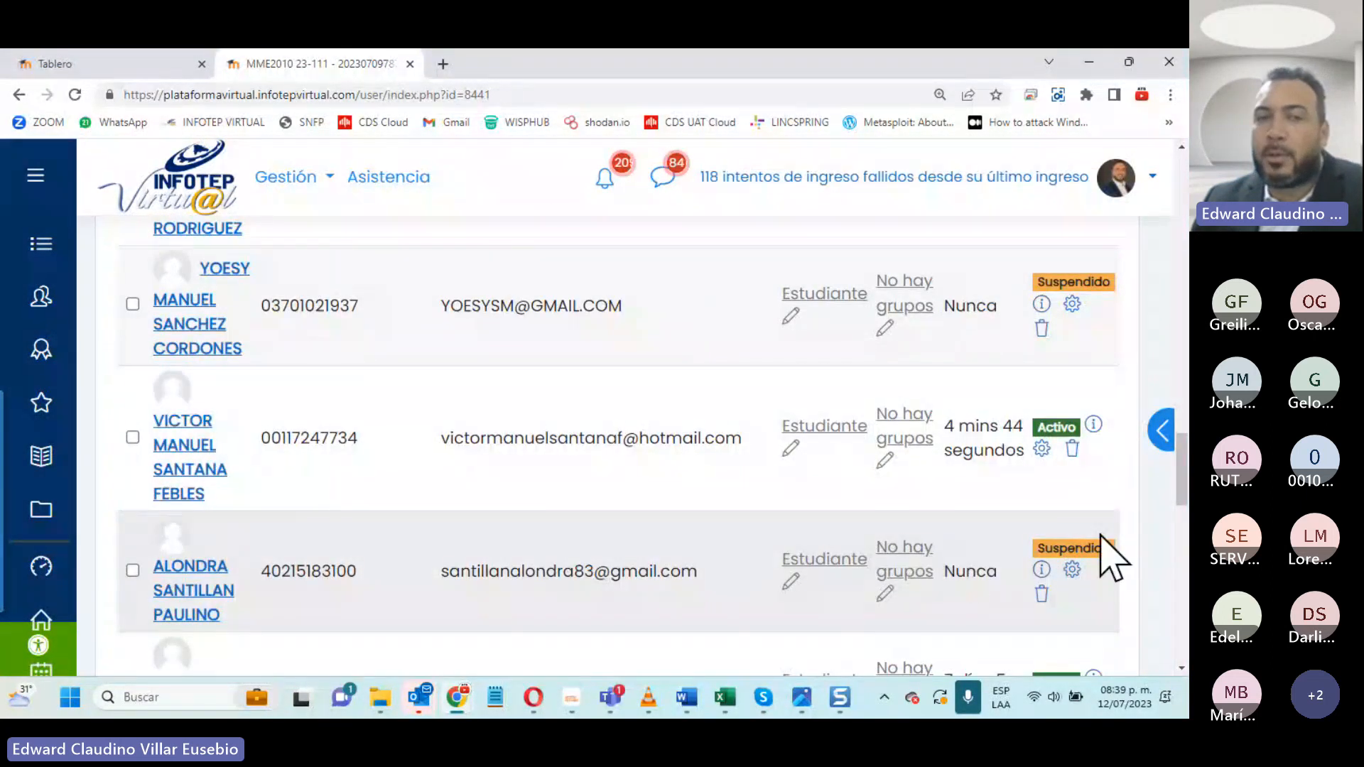
{"action": "scroll", "coordinate": [995, 533], "scroll_direction": "up", "scroll_amount": 10}
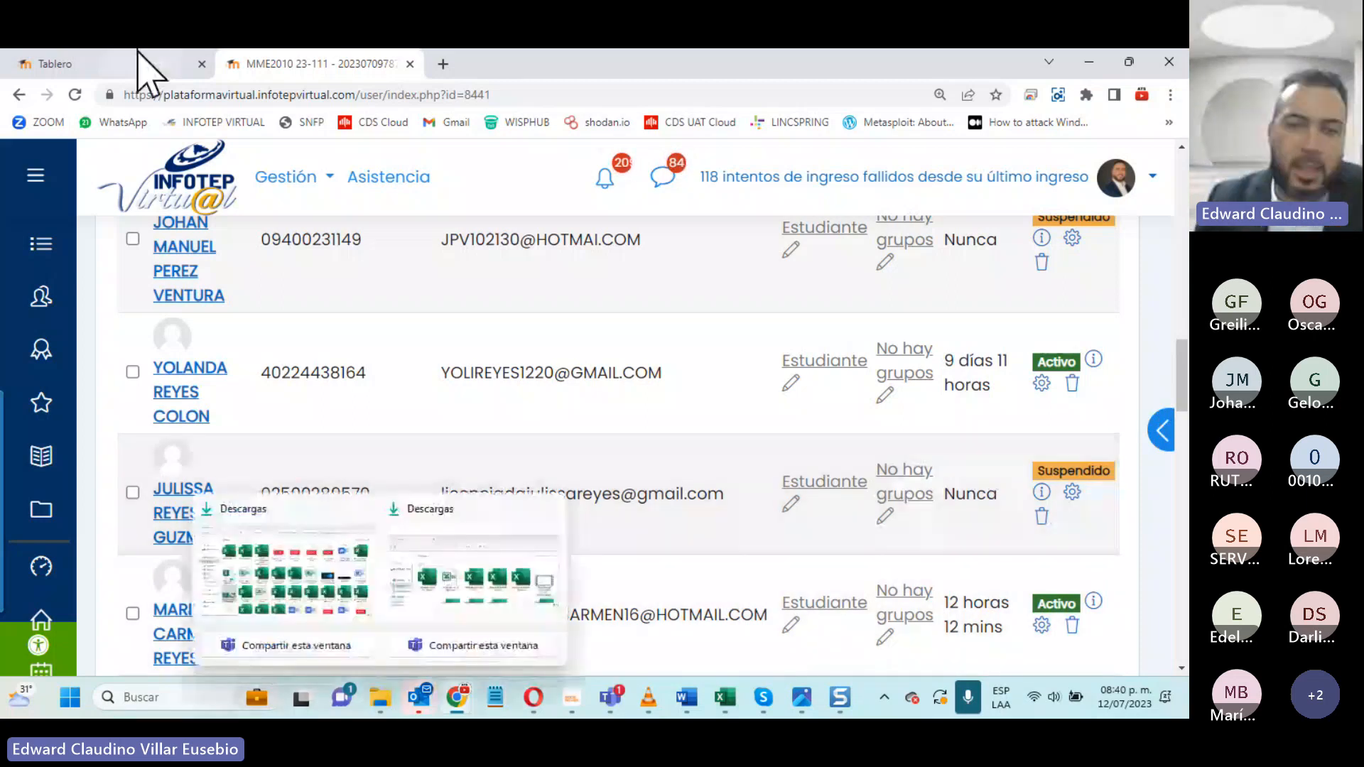
- Return to the ACTIVIDAD 1 UNIDAD 5 workbook in Excel, highlight the MACROS GRABADOS title and review the instructions beside the payroll table
{"action": "mouse_move", "coordinate": [734, 698]}
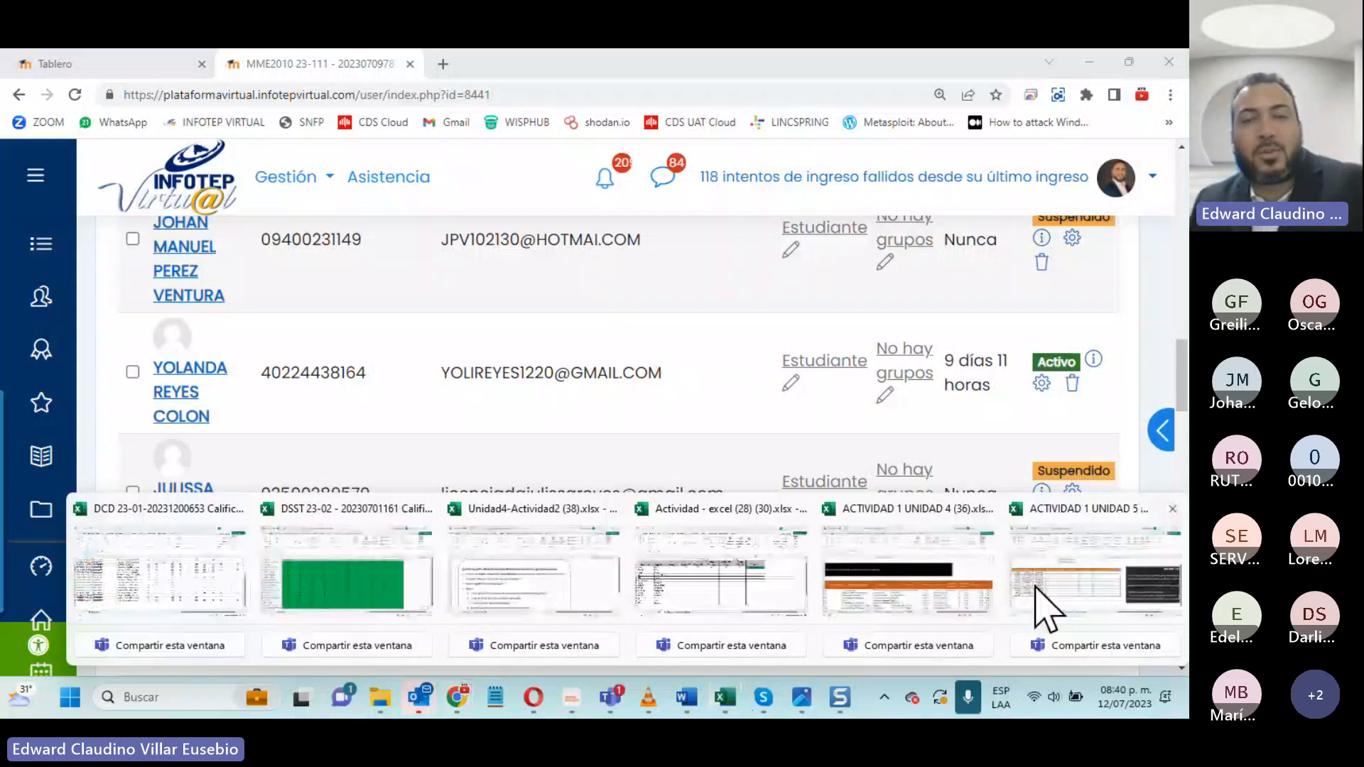
{"action": "left_click", "coordinate": [1036, 587]}
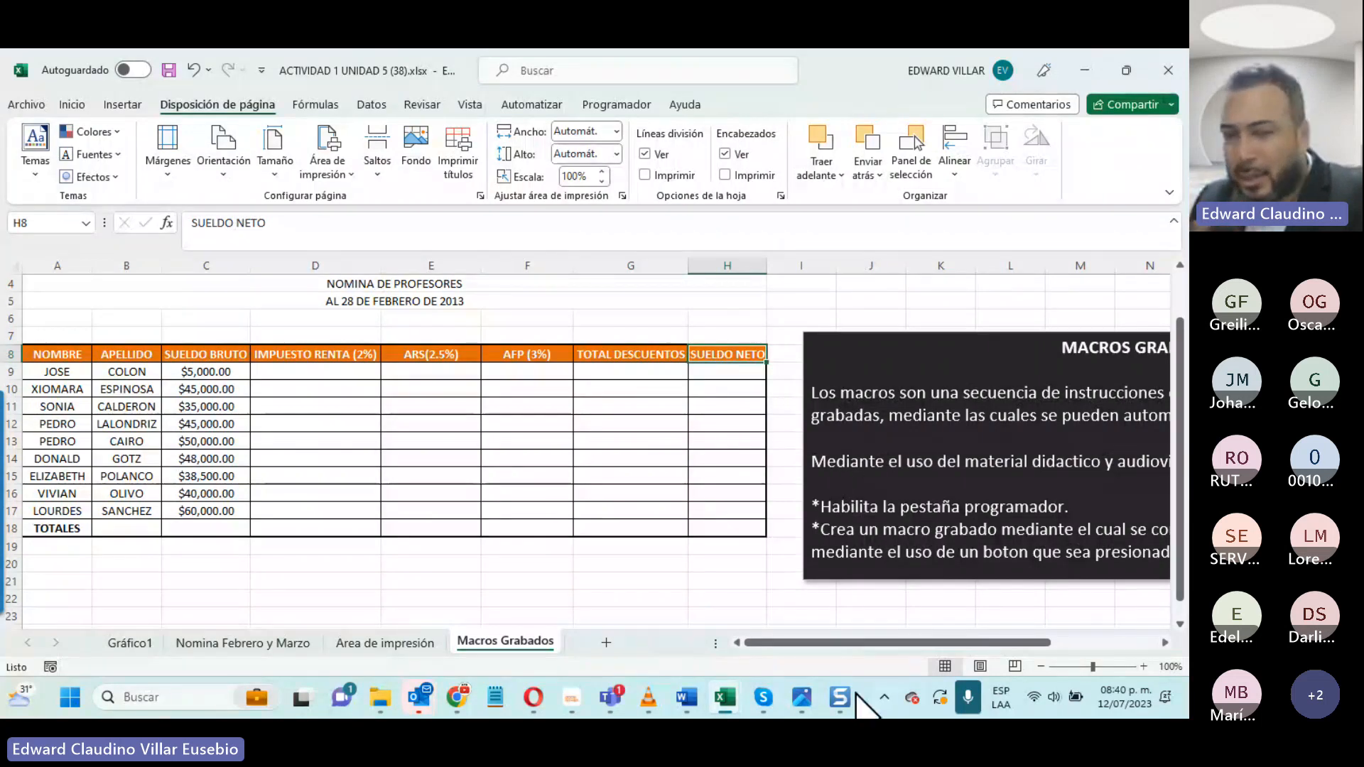
{"action": "left_click_drag", "start_coordinate": [824, 643], "coordinate": [923, 647]}
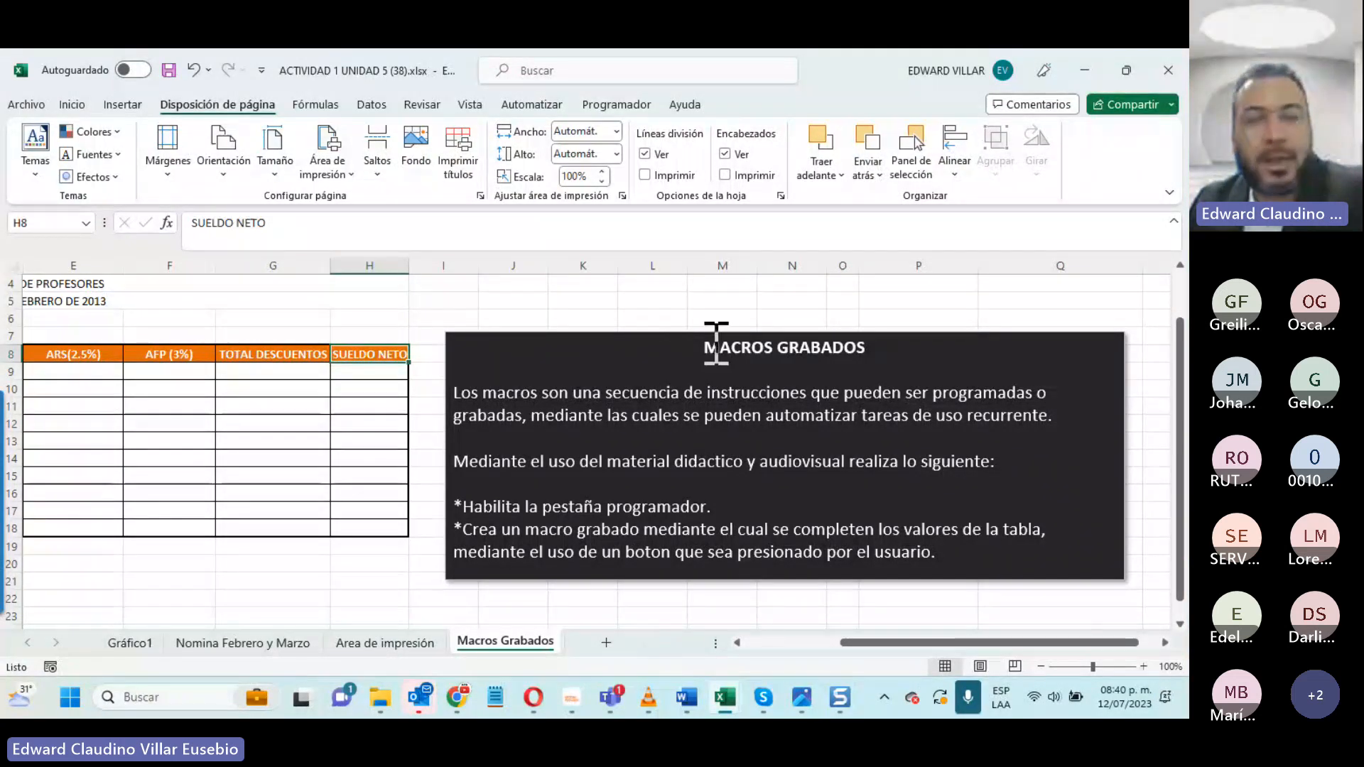
{"action": "left_click_drag", "start_coordinate": [717, 348], "coordinate": [1001, 369]}
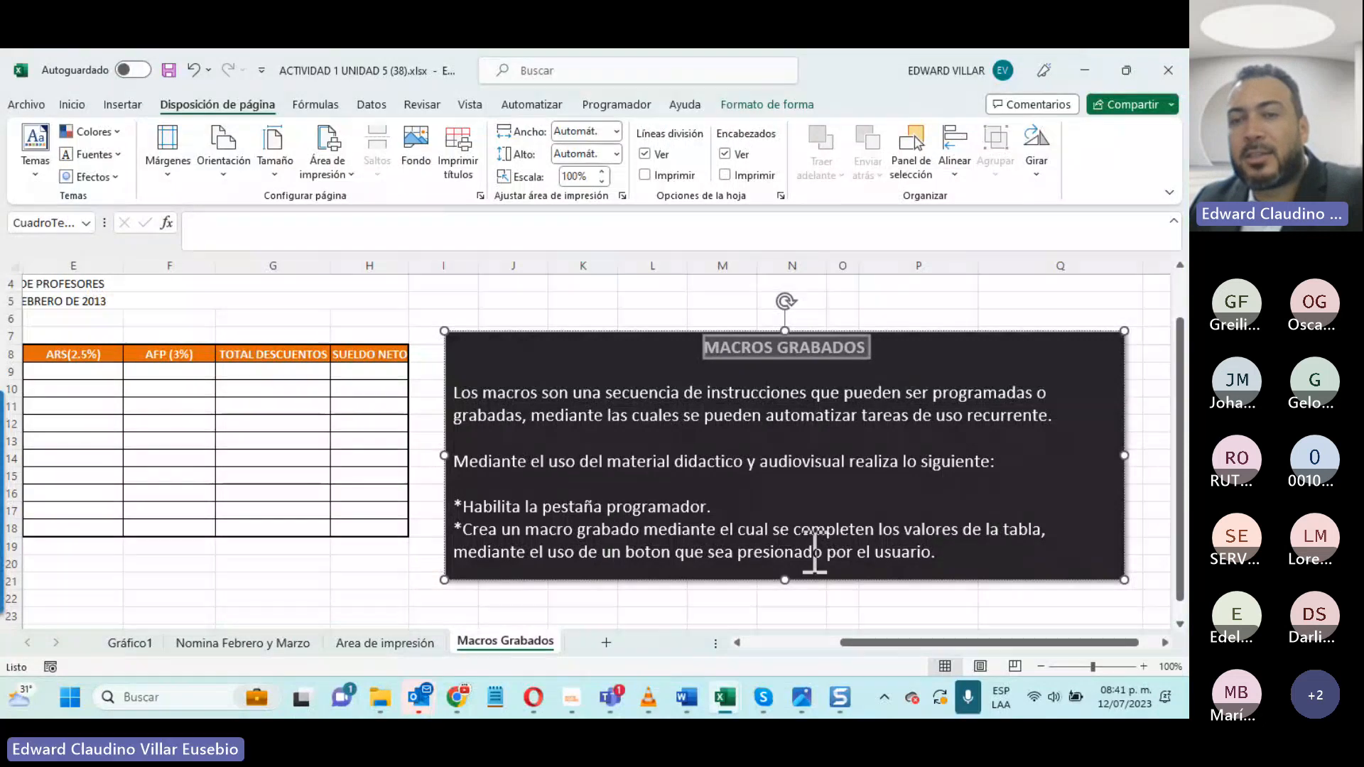
{"action": "left_click", "coordinate": [826, 644]}
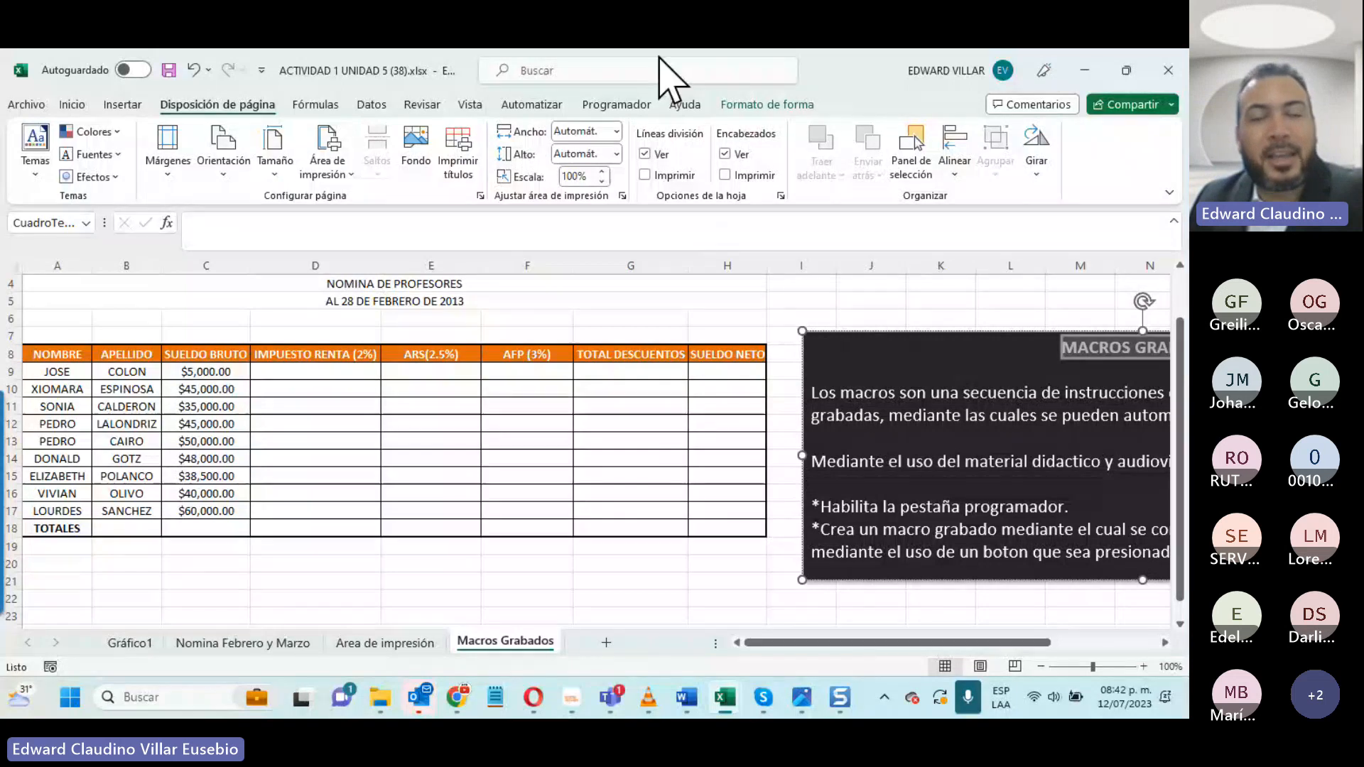
- Display the Programador commands for recording and managing macros
{"action": "left_click", "coordinate": [615, 105]}
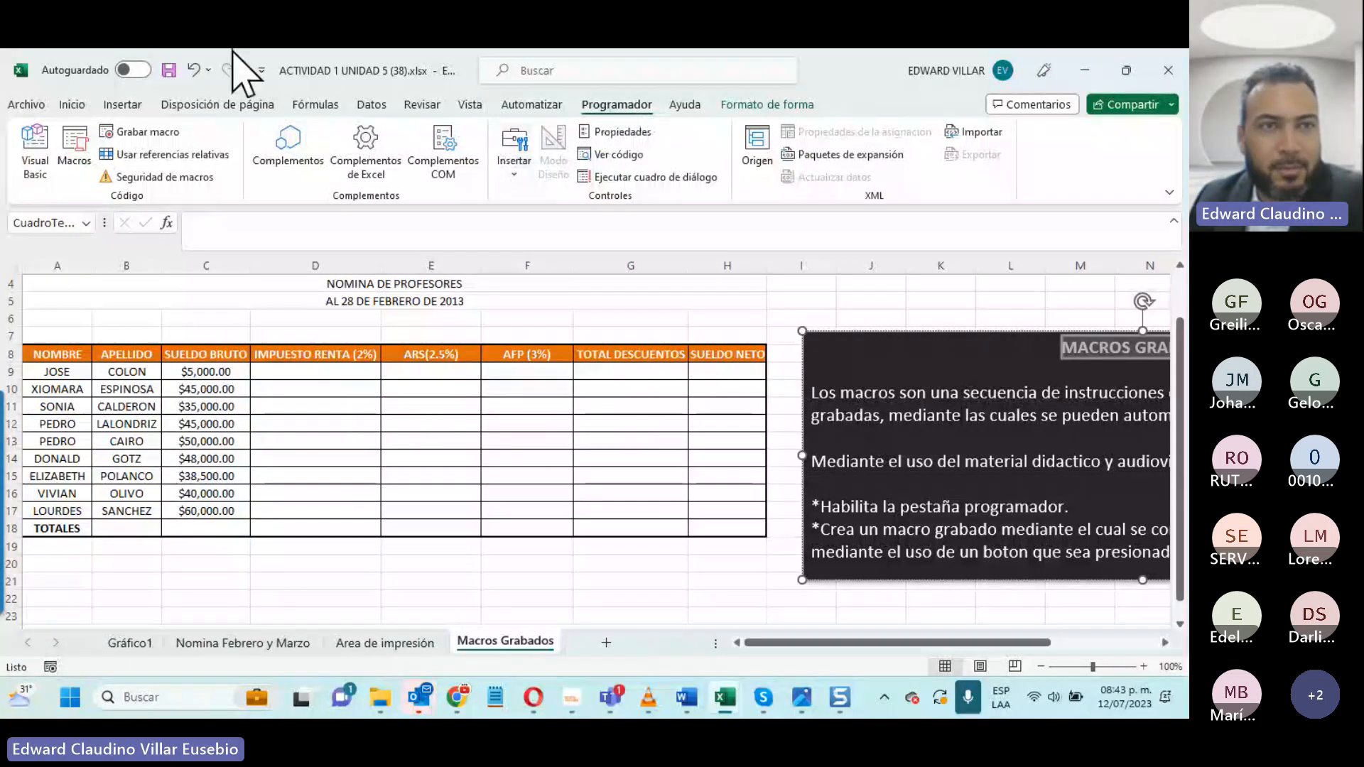
{"action": "left_click", "coordinate": [261, 70]}
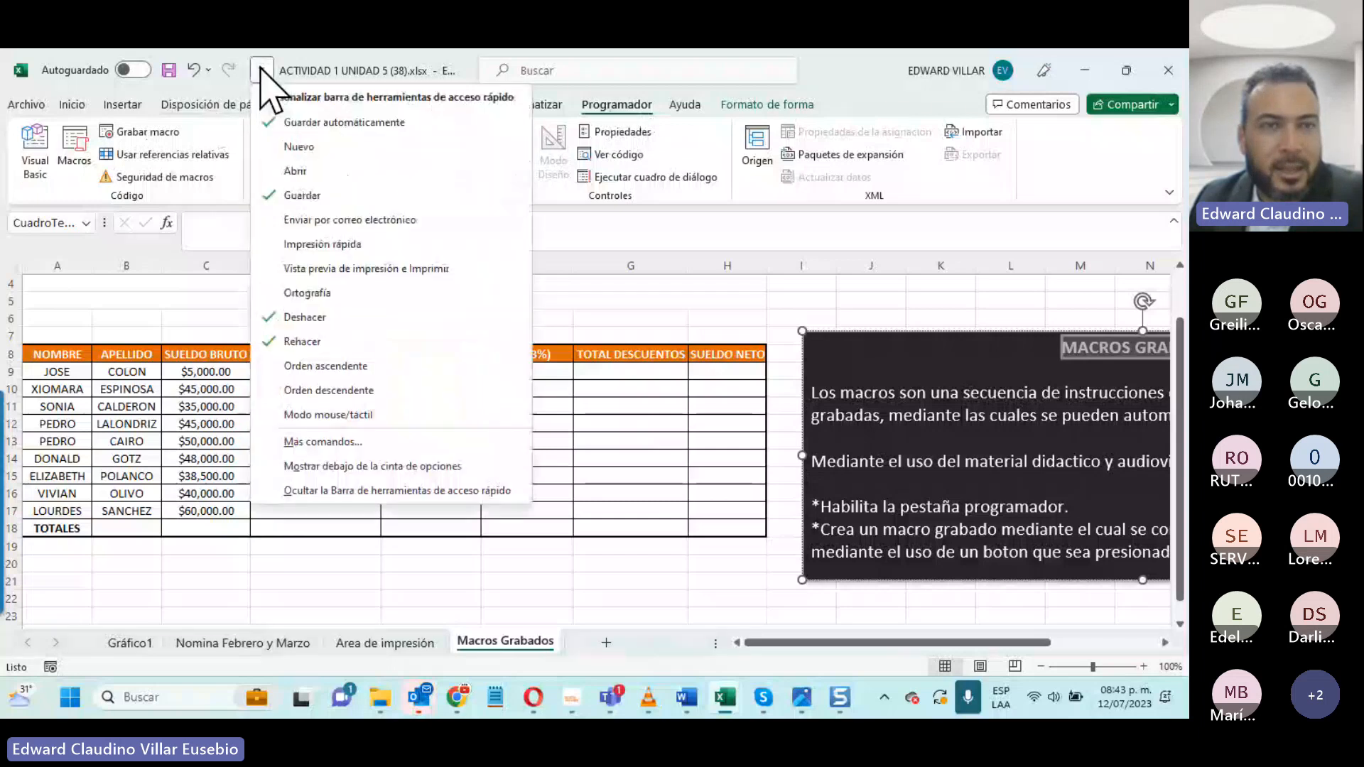
{"action": "left_click", "coordinate": [37, 105]}
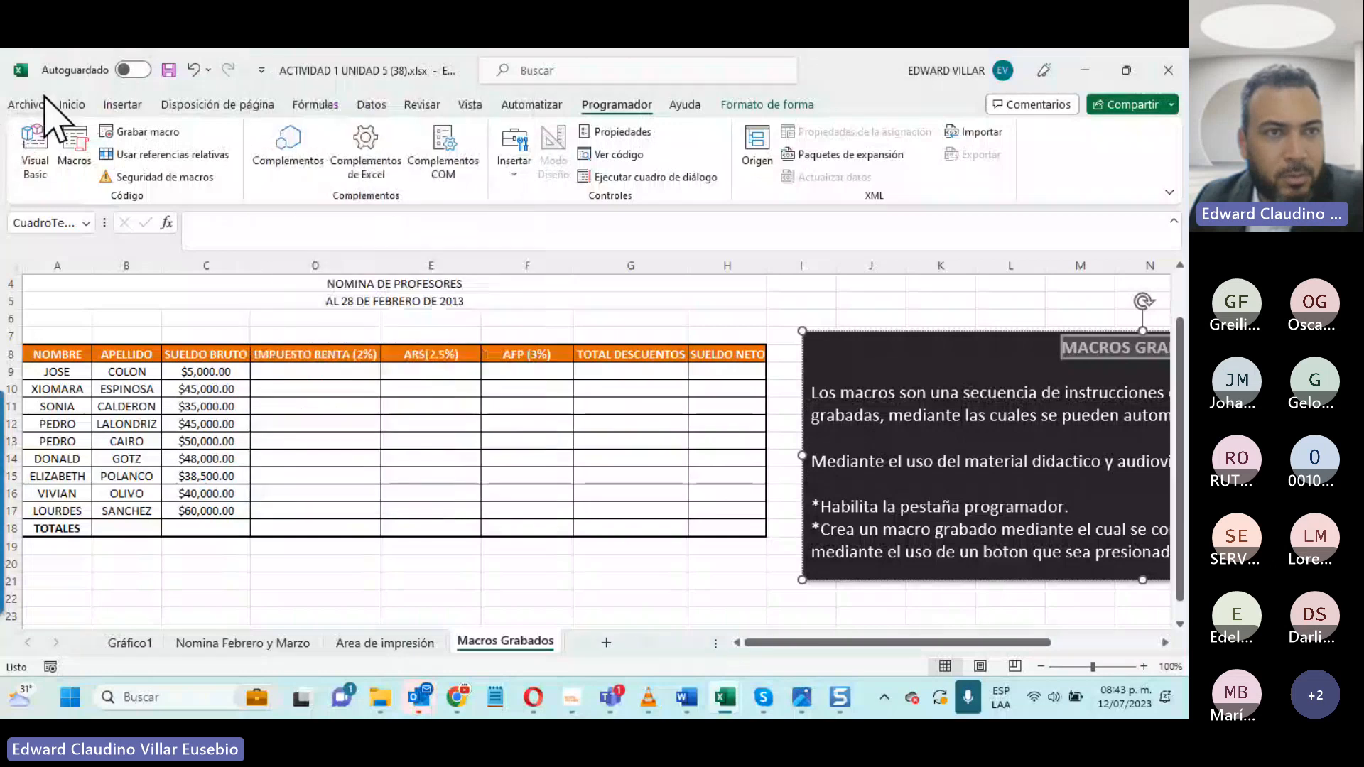
- In Excel's ribbon customization options, disable Programador under Pestañas principales, enable it again and accept the options
{"action": "left_click", "coordinate": [37, 104]}
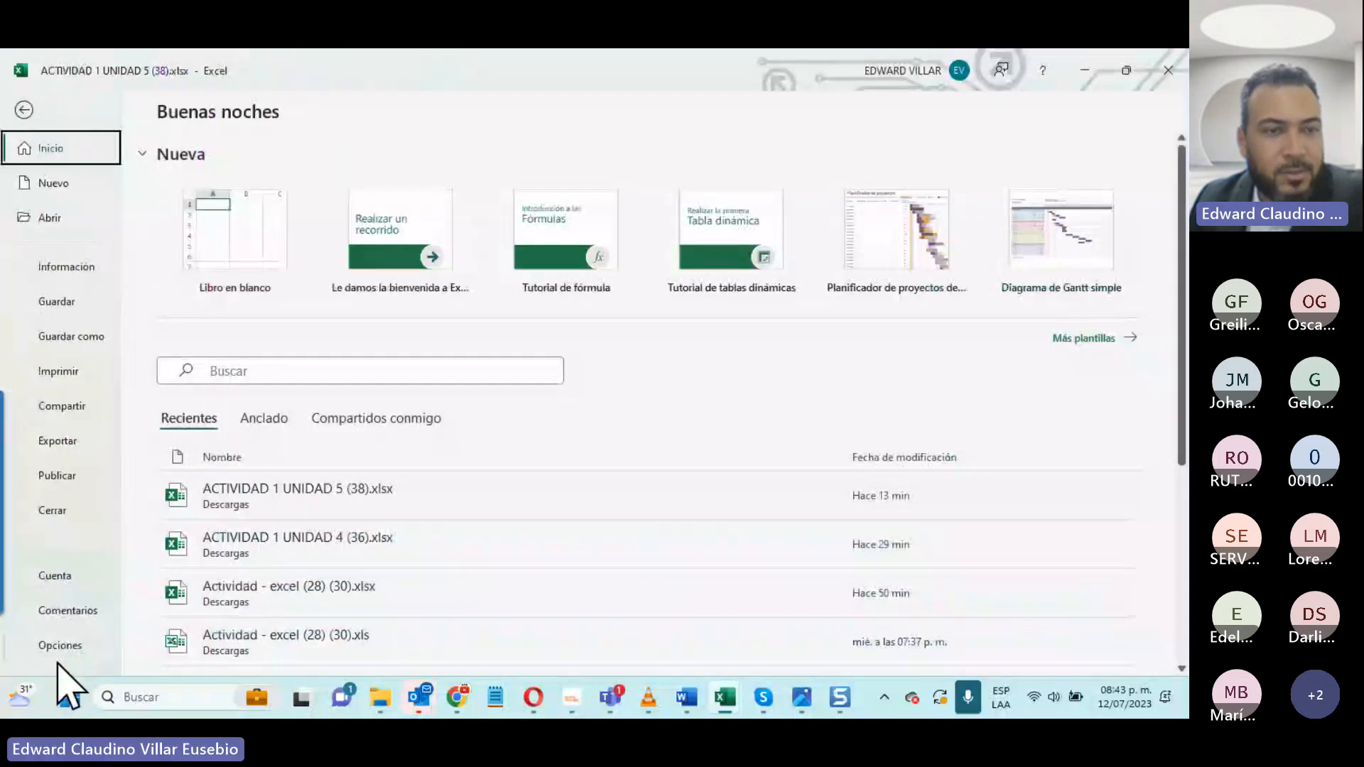
{"action": "key", "text": "Escape"}
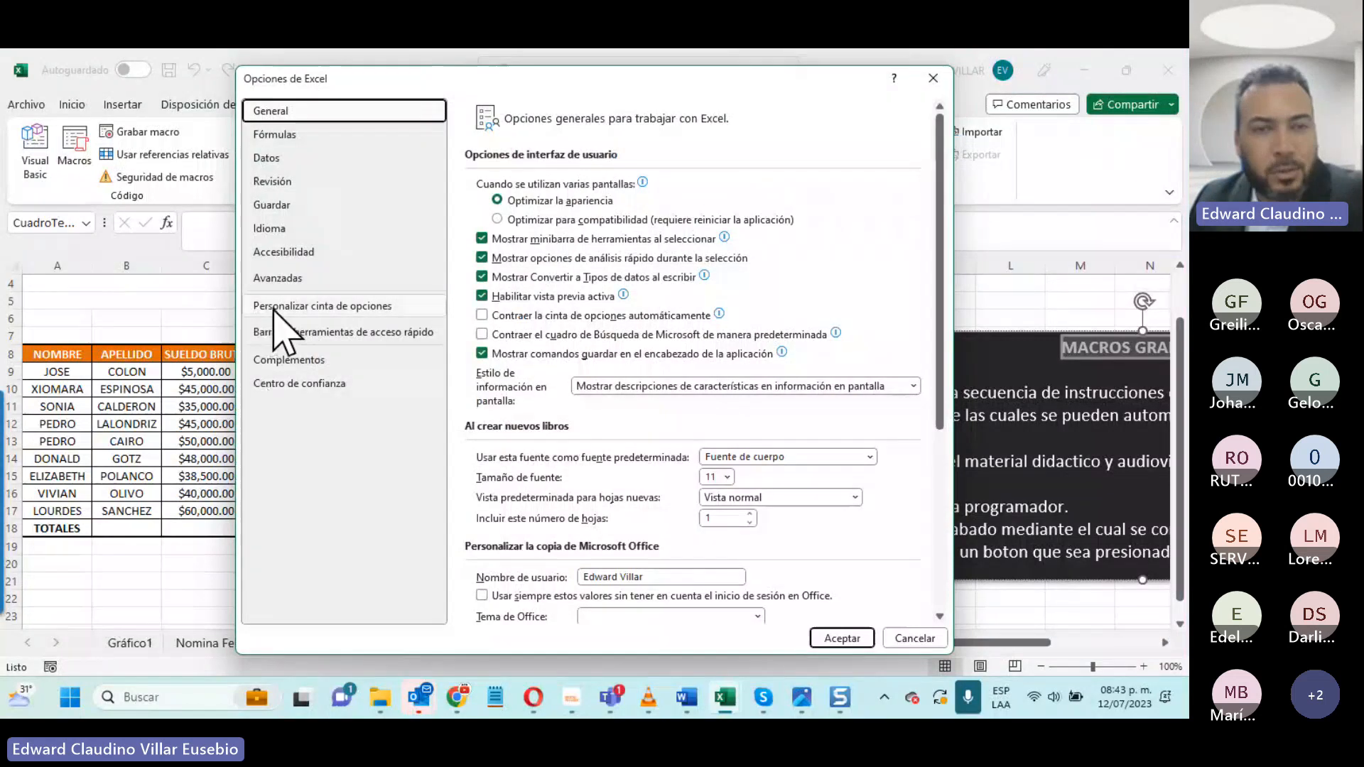
{"action": "left_click", "coordinate": [380, 305]}
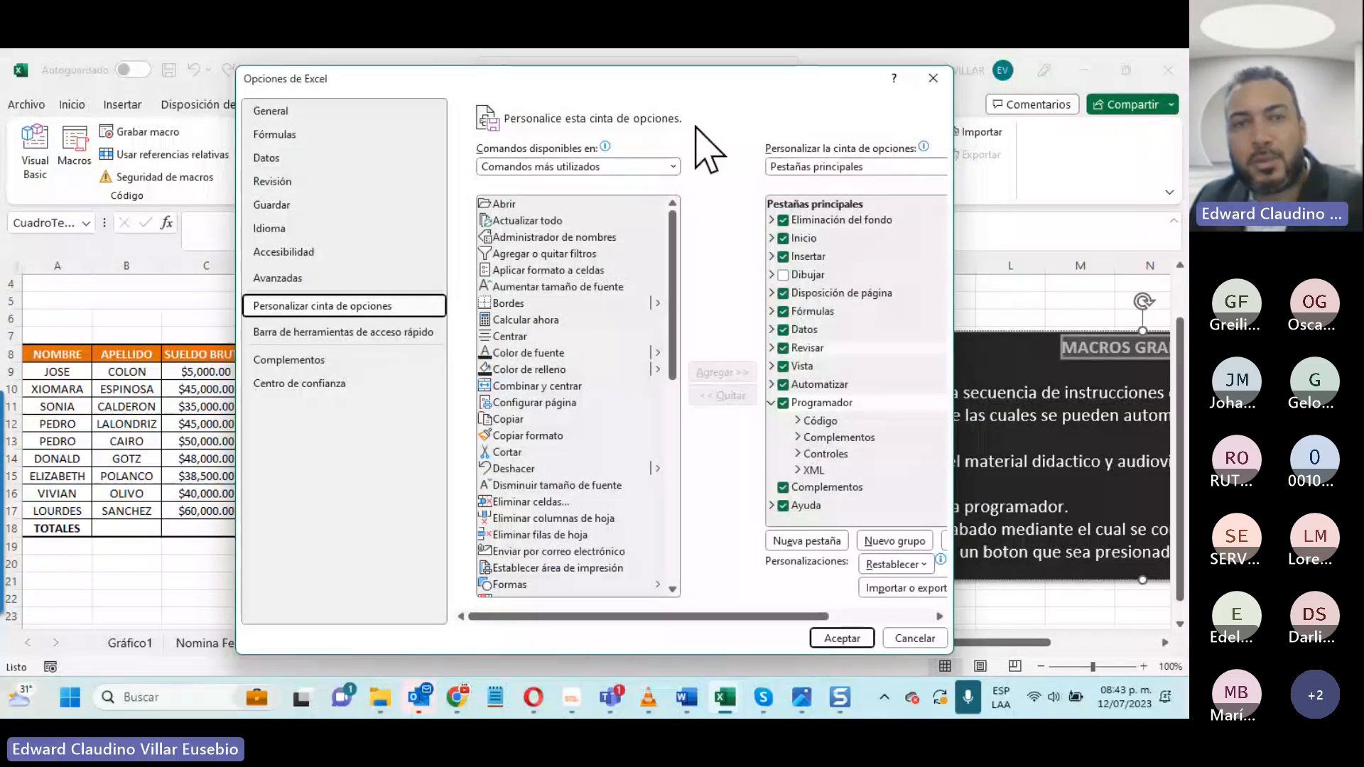
{"action": "left_click_drag", "start_coordinate": [646, 82], "coordinate": [501, 136]}
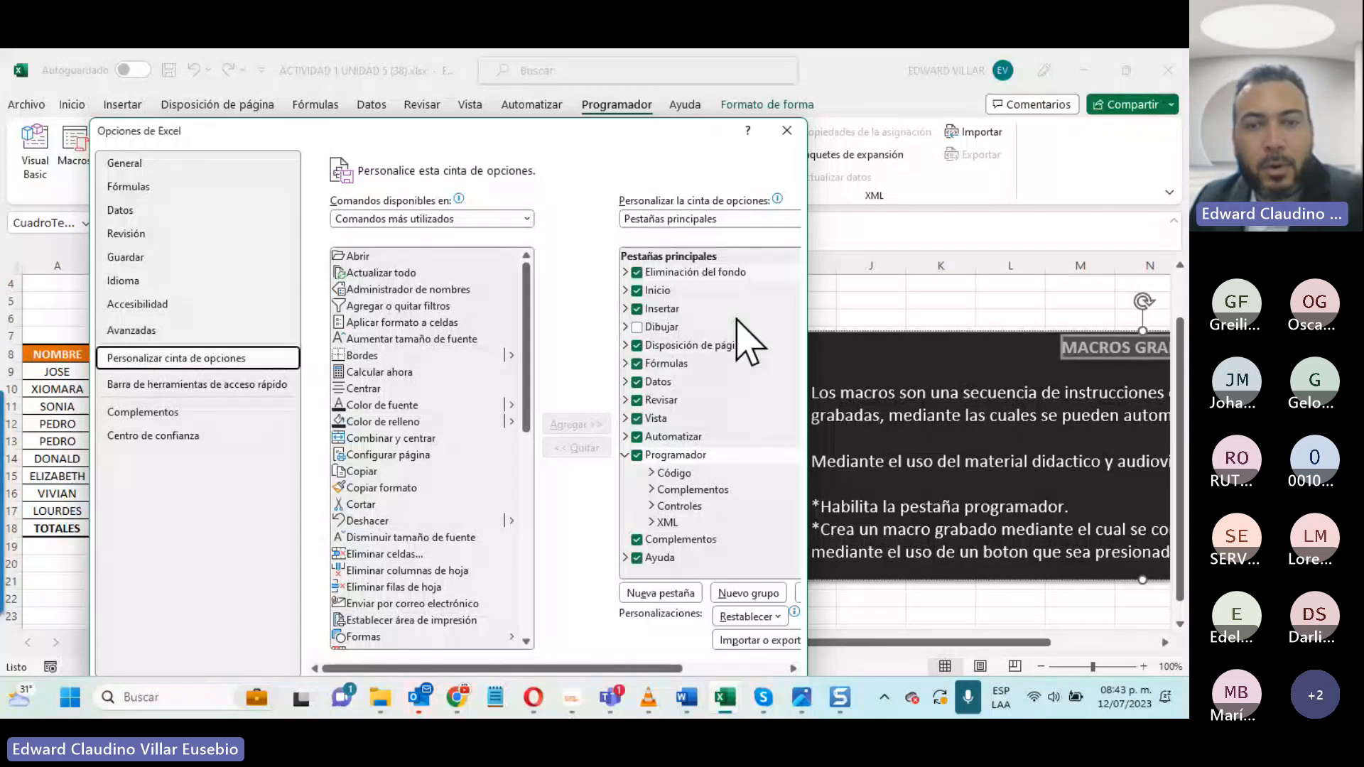
{"action": "left_click", "coordinate": [637, 455]}
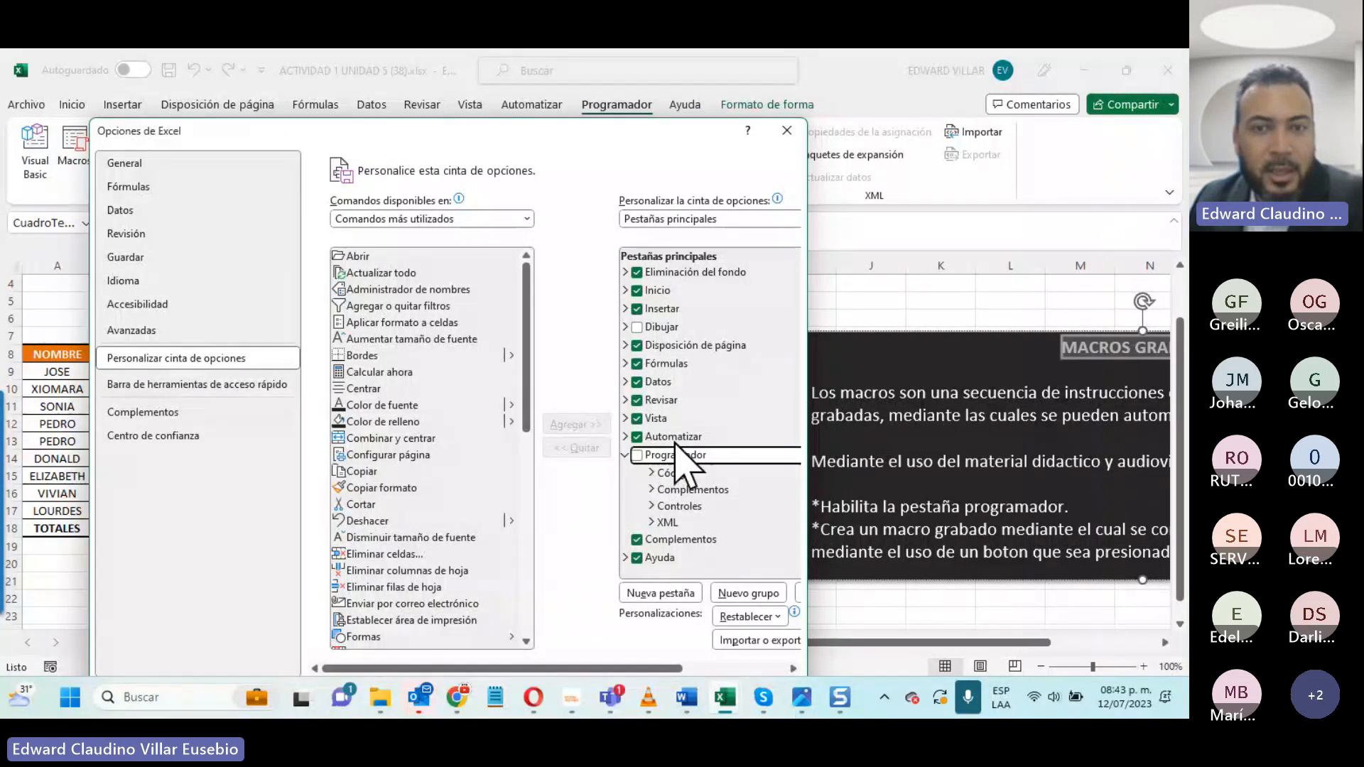
{"action": "left_click_drag", "start_coordinate": [576, 139], "coordinate": [554, 105]}
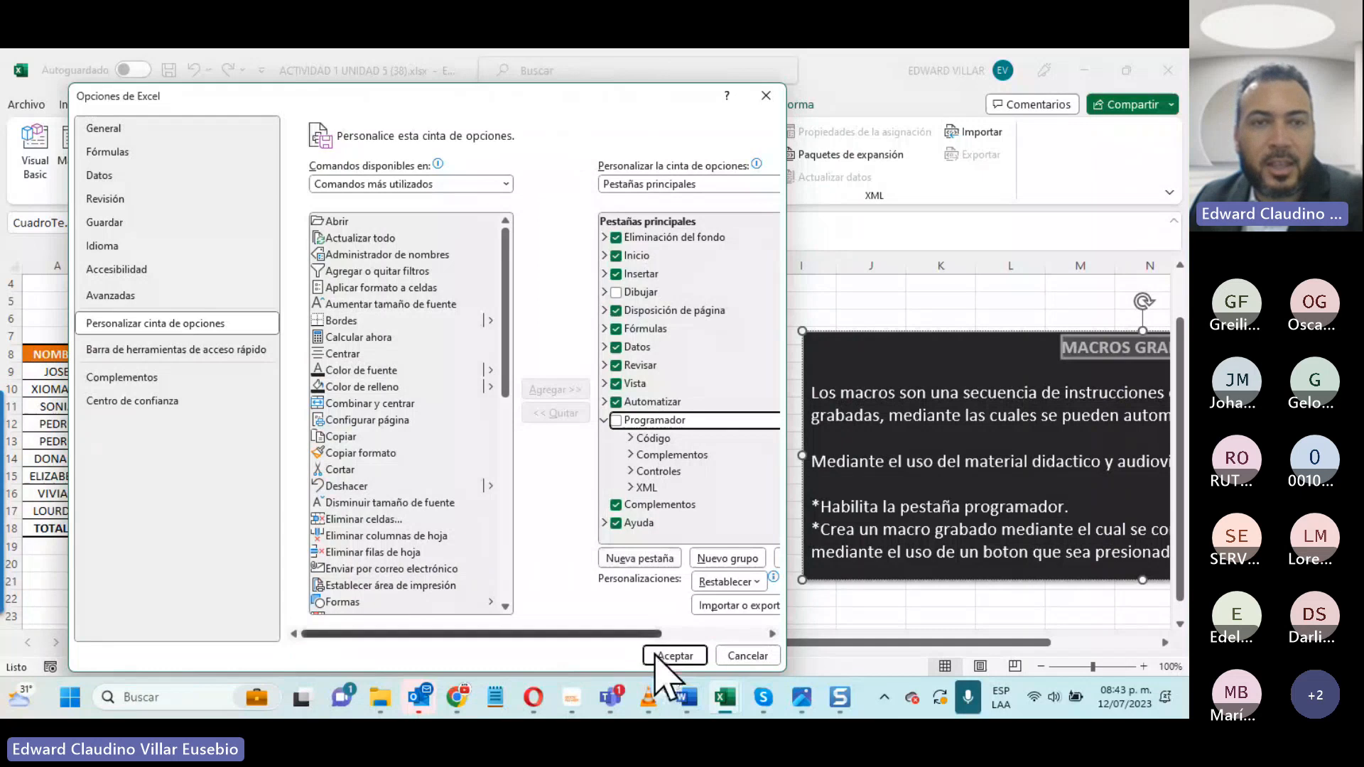
{"action": "left_click", "coordinate": [616, 420]}
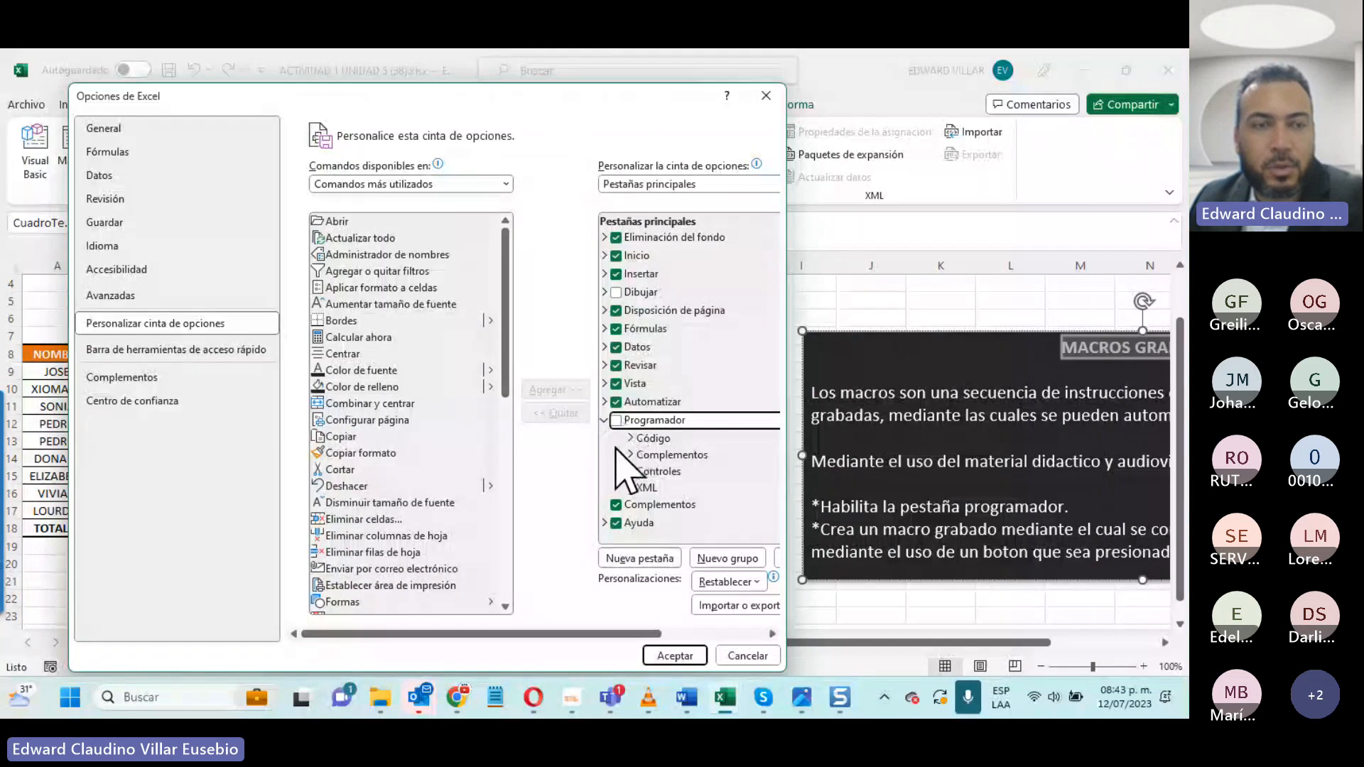
{"action": "left_click", "coordinate": [675, 656]}
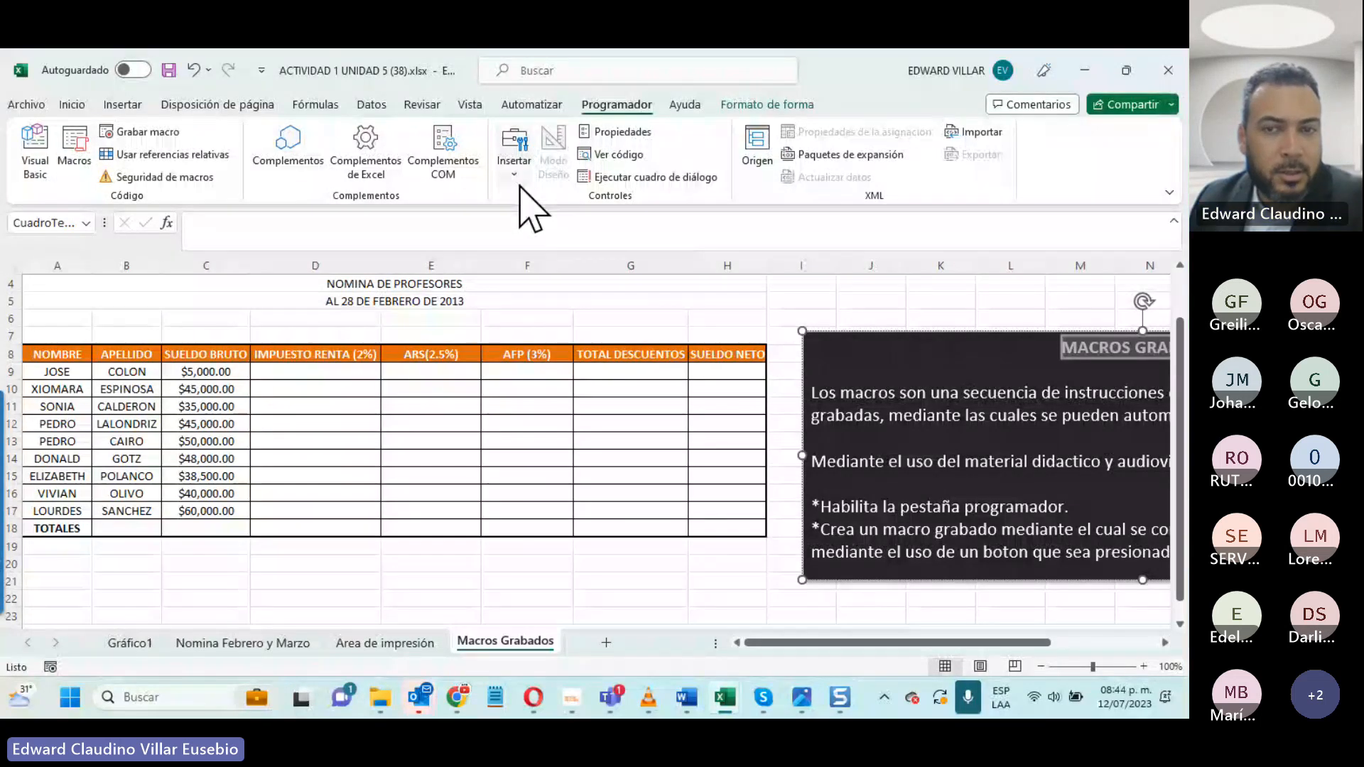
{"action": "left_click", "coordinate": [515, 167]}
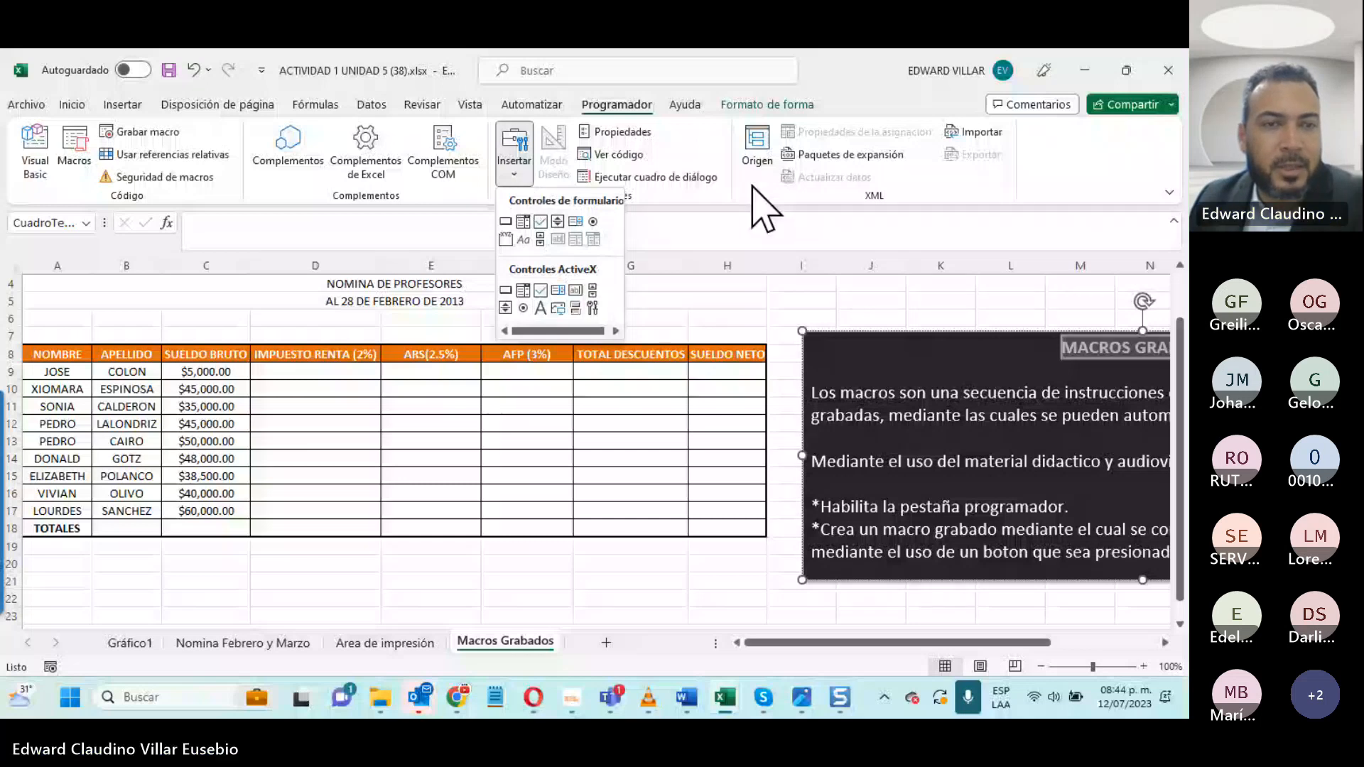
{"action": "left_click", "coordinate": [505, 221]}
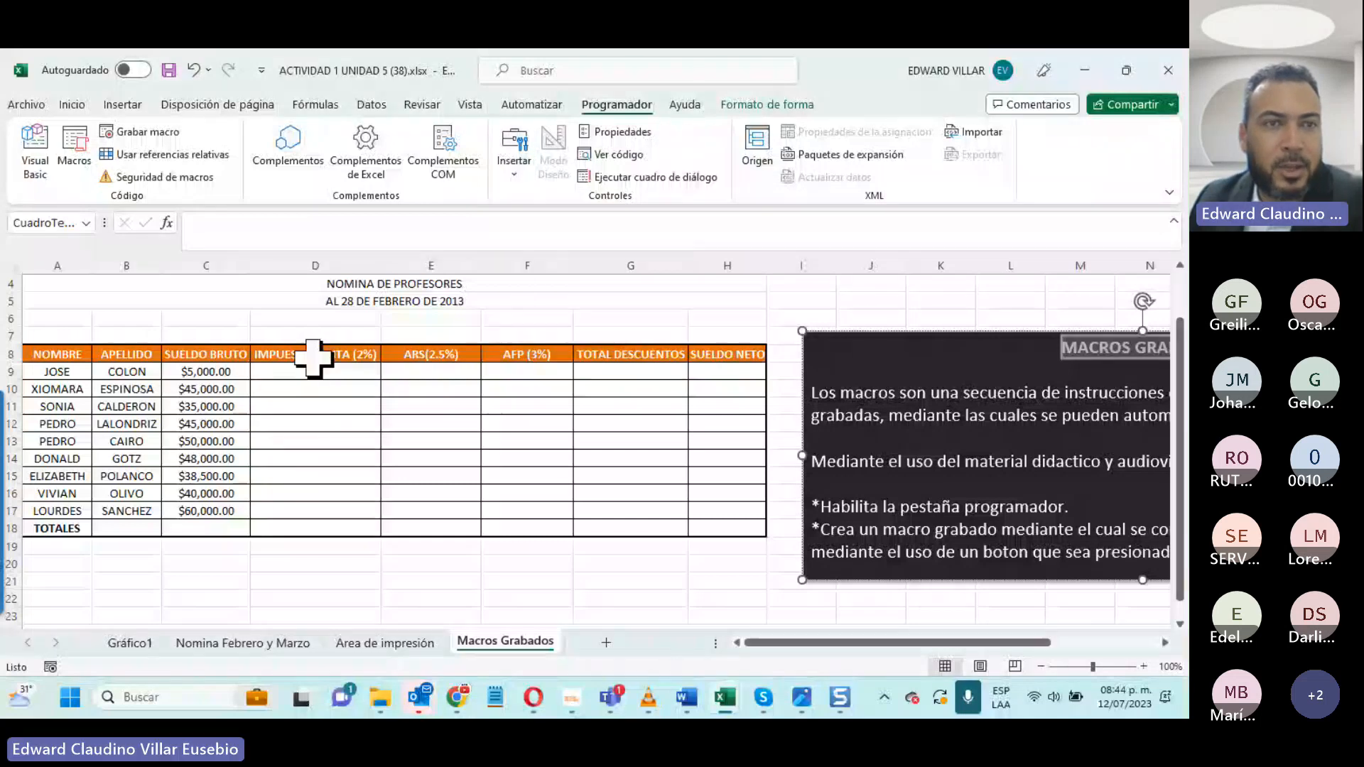
- Set up a new macro recording and try to name the macro "Calculo de Calificaciones"
{"action": "left_click", "coordinate": [146, 132]}
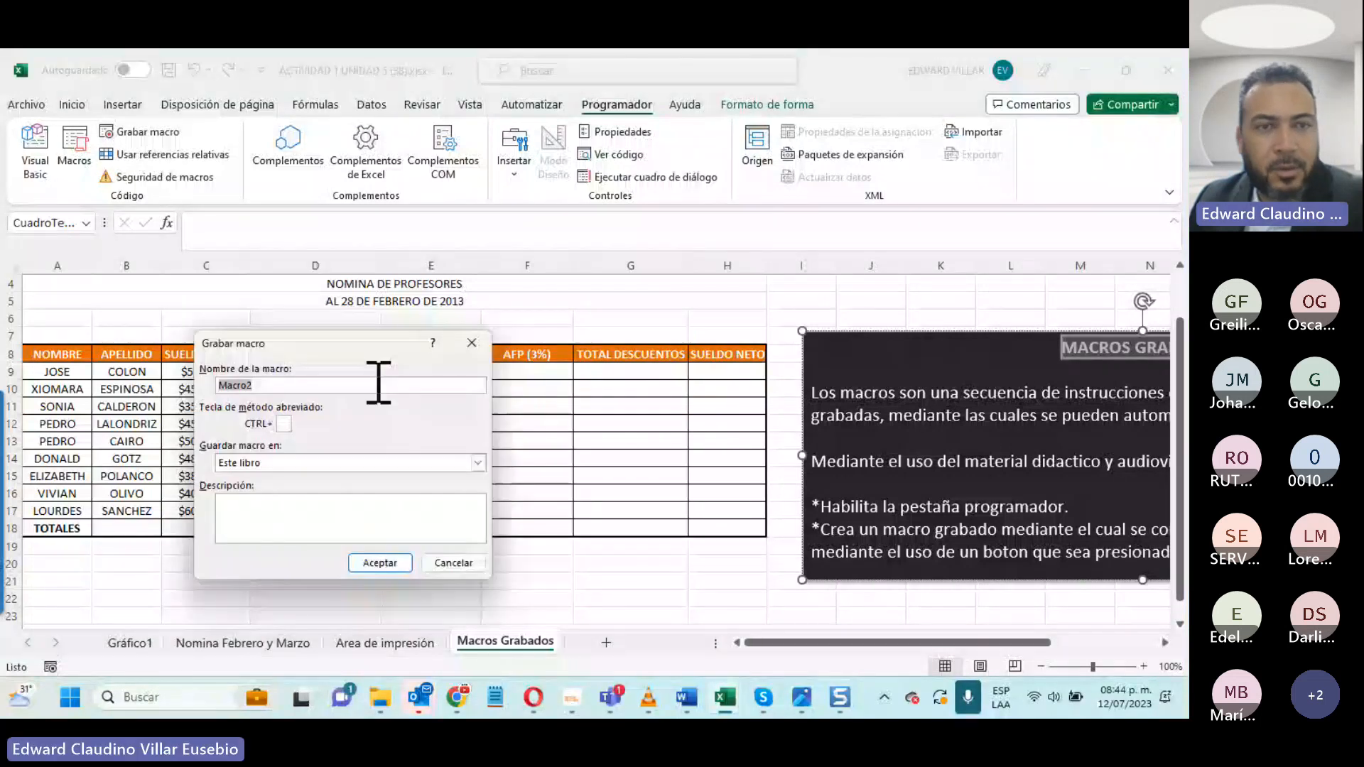
{"action": "left_click_drag", "start_coordinate": [334, 347], "coordinate": [654, 140]}
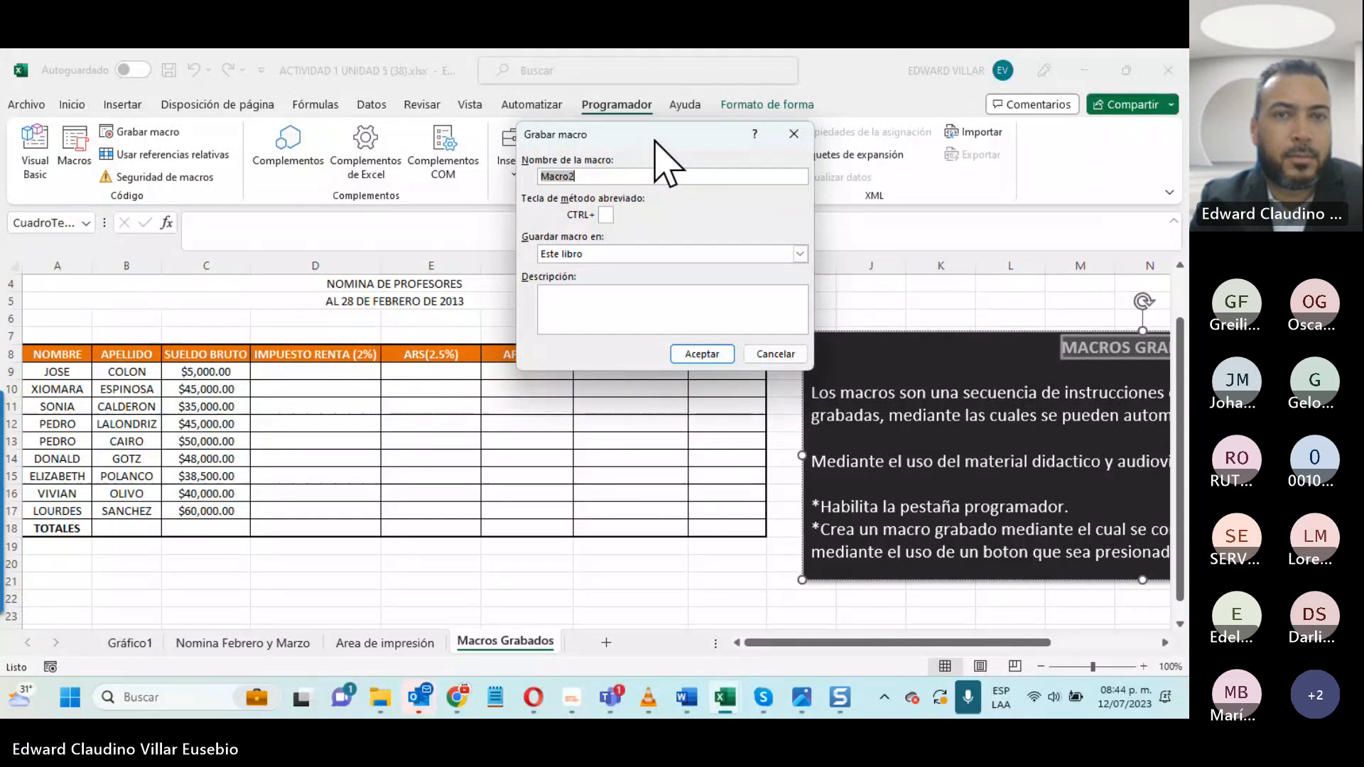
{"action": "type", "text": "Calculo de"}
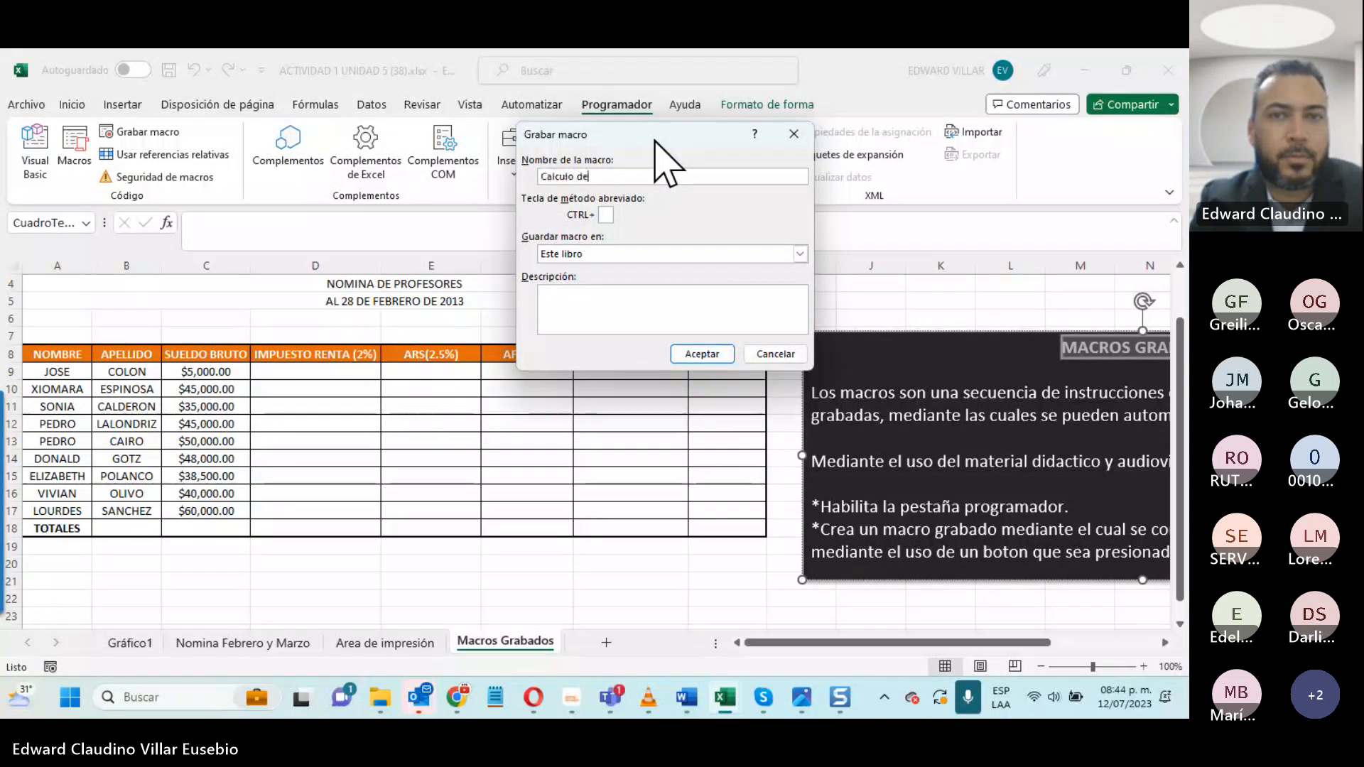
{"action": "type", "text": " Califi"}
{"action": "type", "text": "ca"}
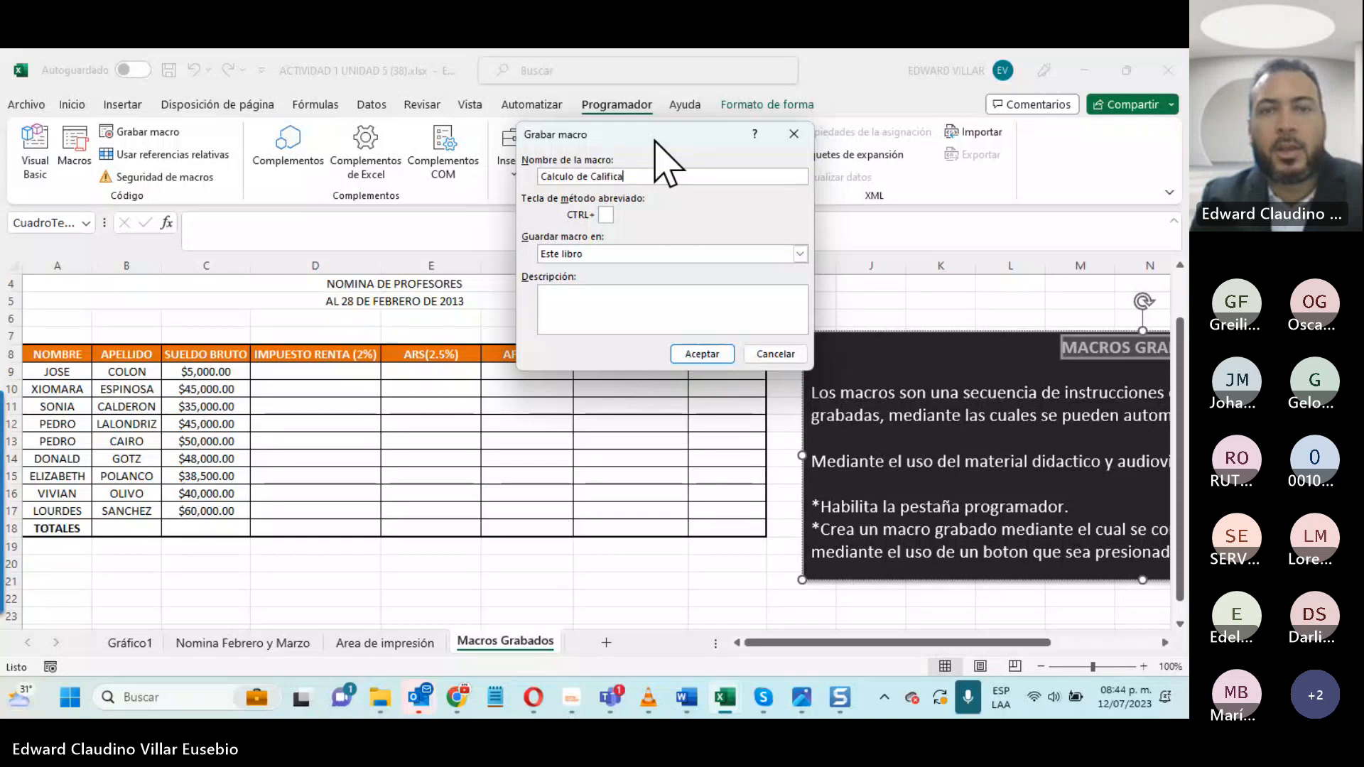
{"action": "type", "text": "ci"}
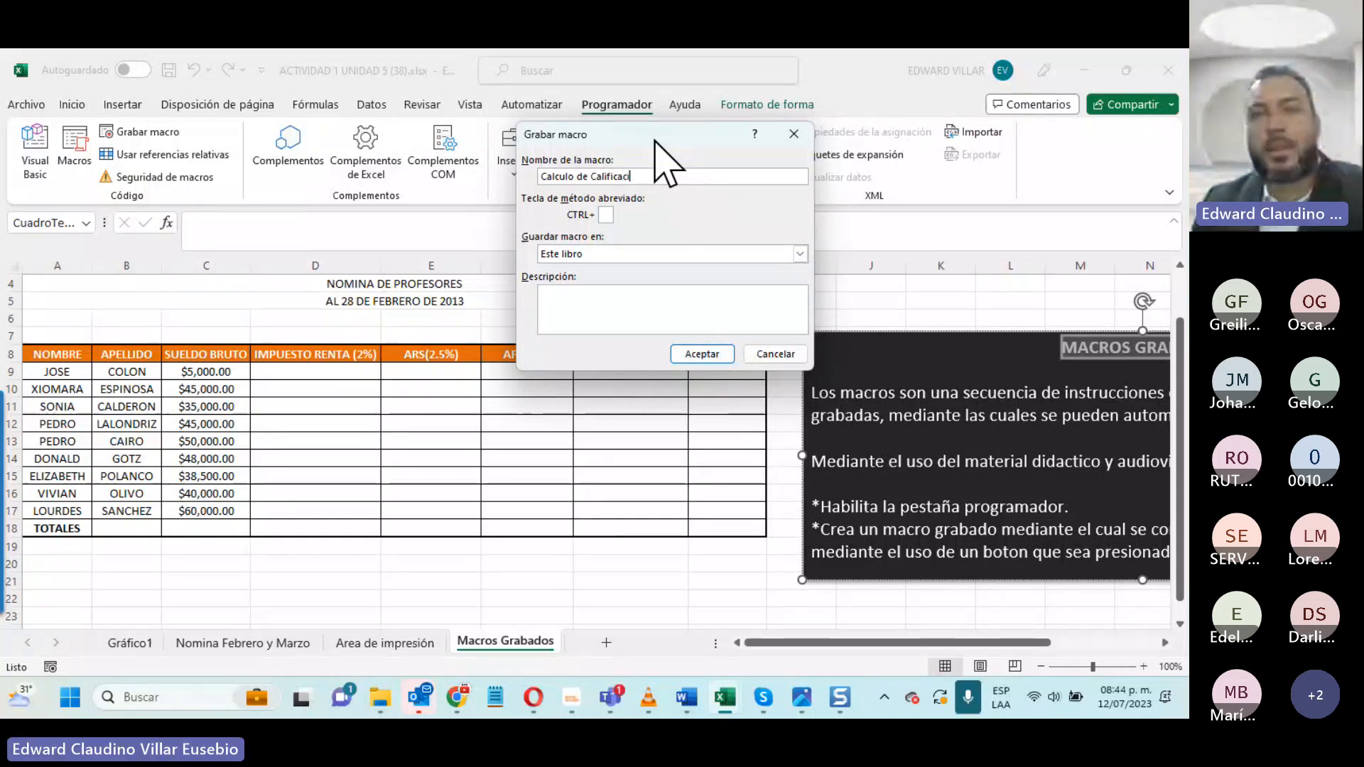
{"action": "type", "text": "ones"}
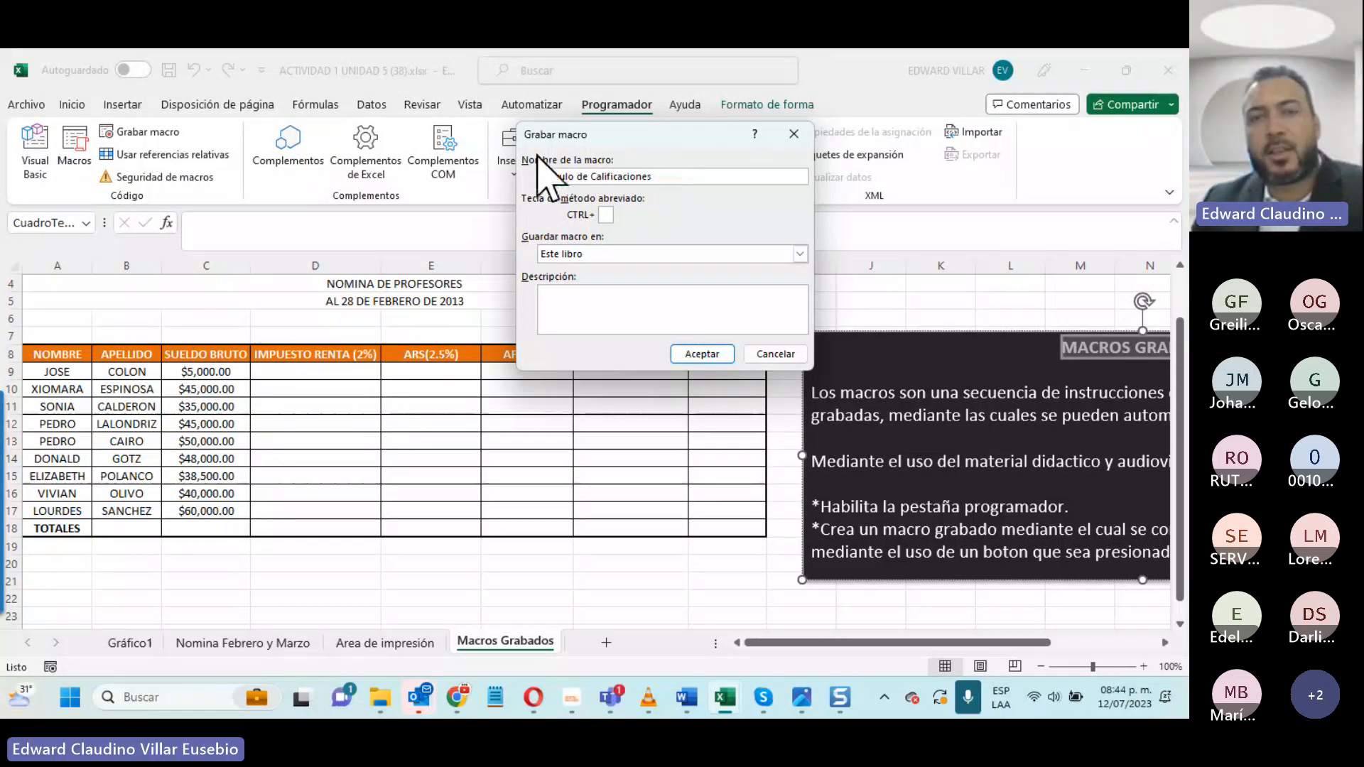
{"action": "key", "text": "Return"}
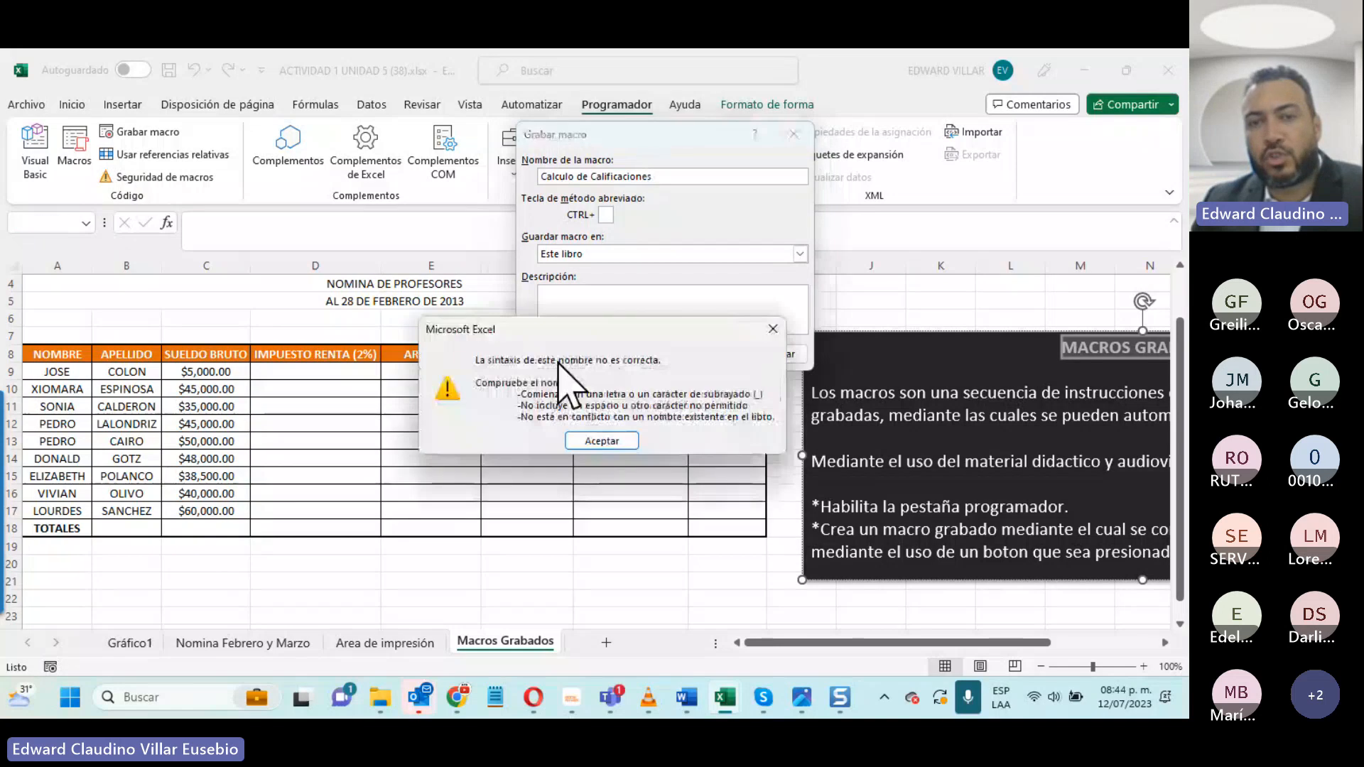
{"action": "left_click", "coordinate": [602, 441]}
- Replace the spaces in the macro name with underscores so that it reads Calculo_de_Calificaciones
{"action": "left_click", "coordinate": [574, 177]}
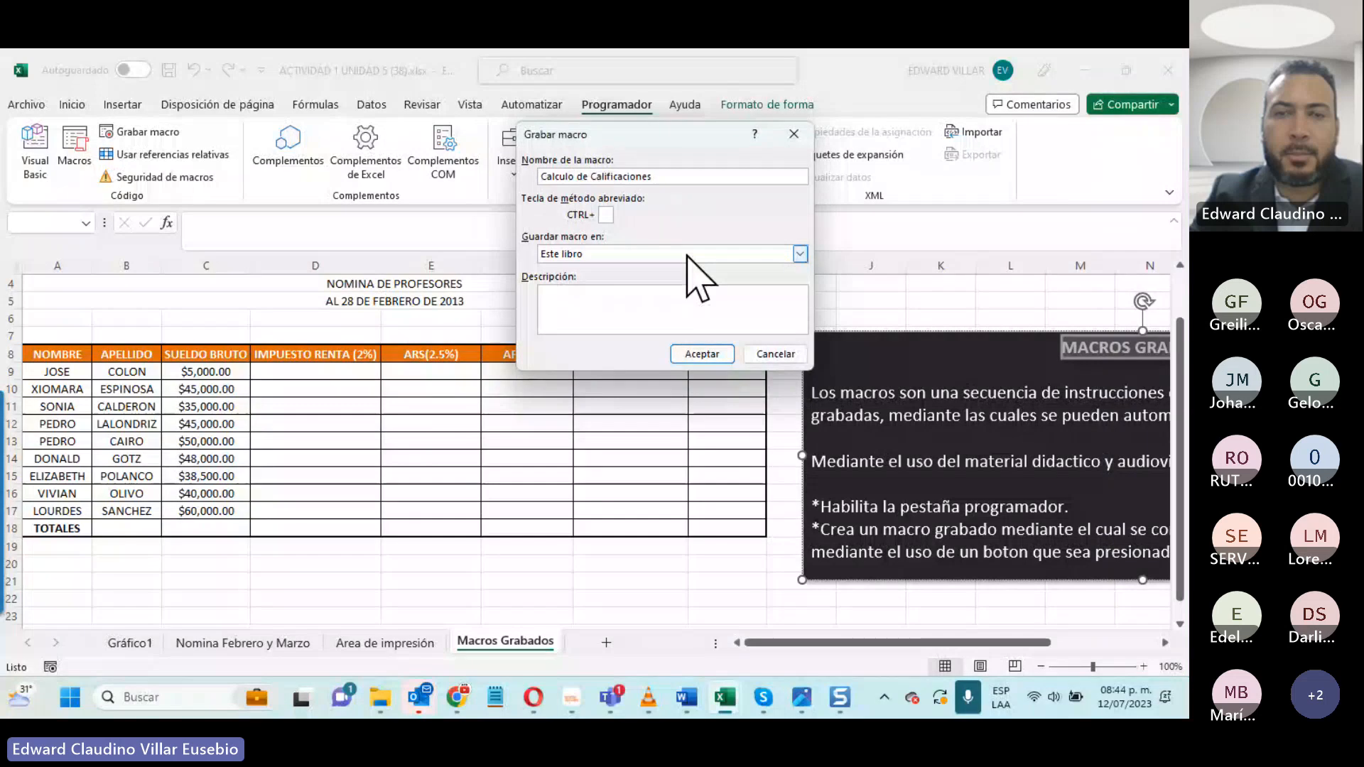
{"action": "key", "text": "Delete"}
{"action": "type", "text": "_0"}
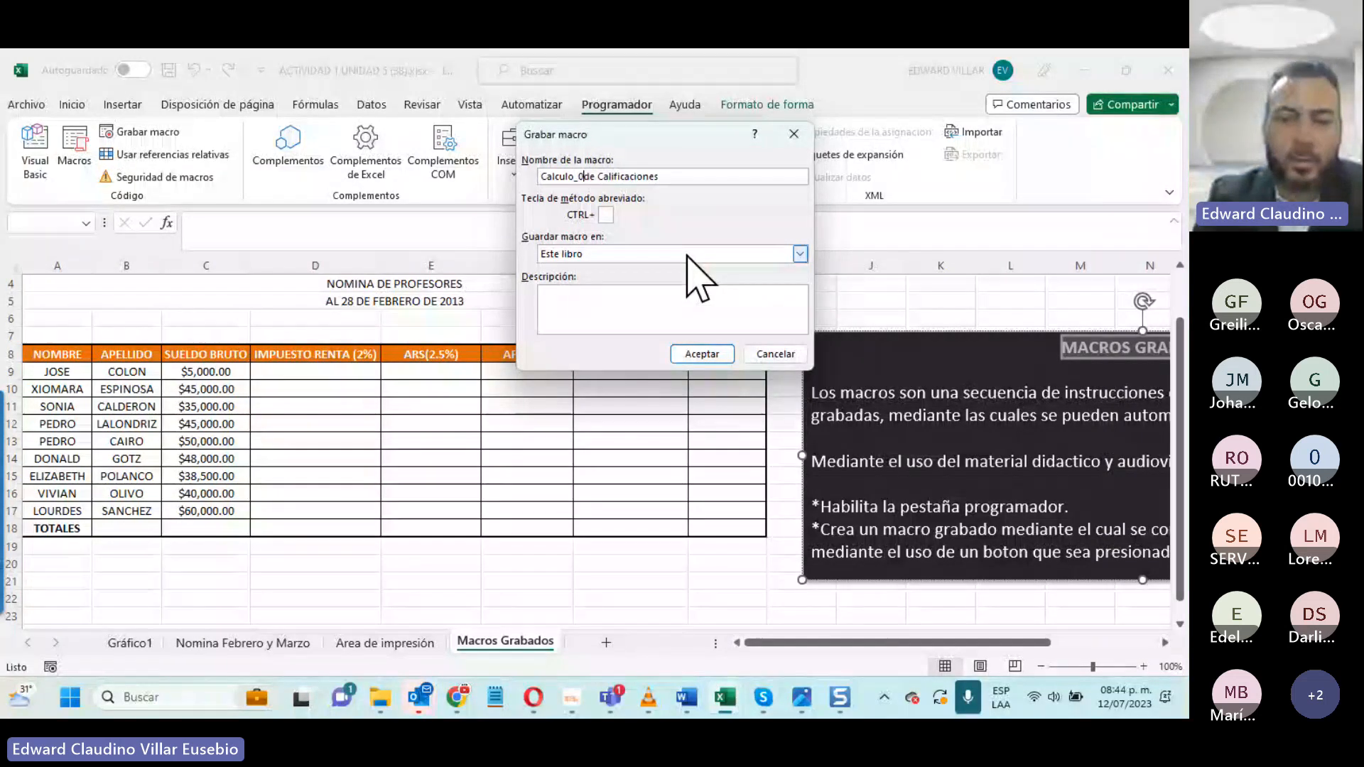
{"action": "key", "text": "BackSpace"}
{"action": "key", "text": "Right"}
{"action": "key", "text": "Right"}
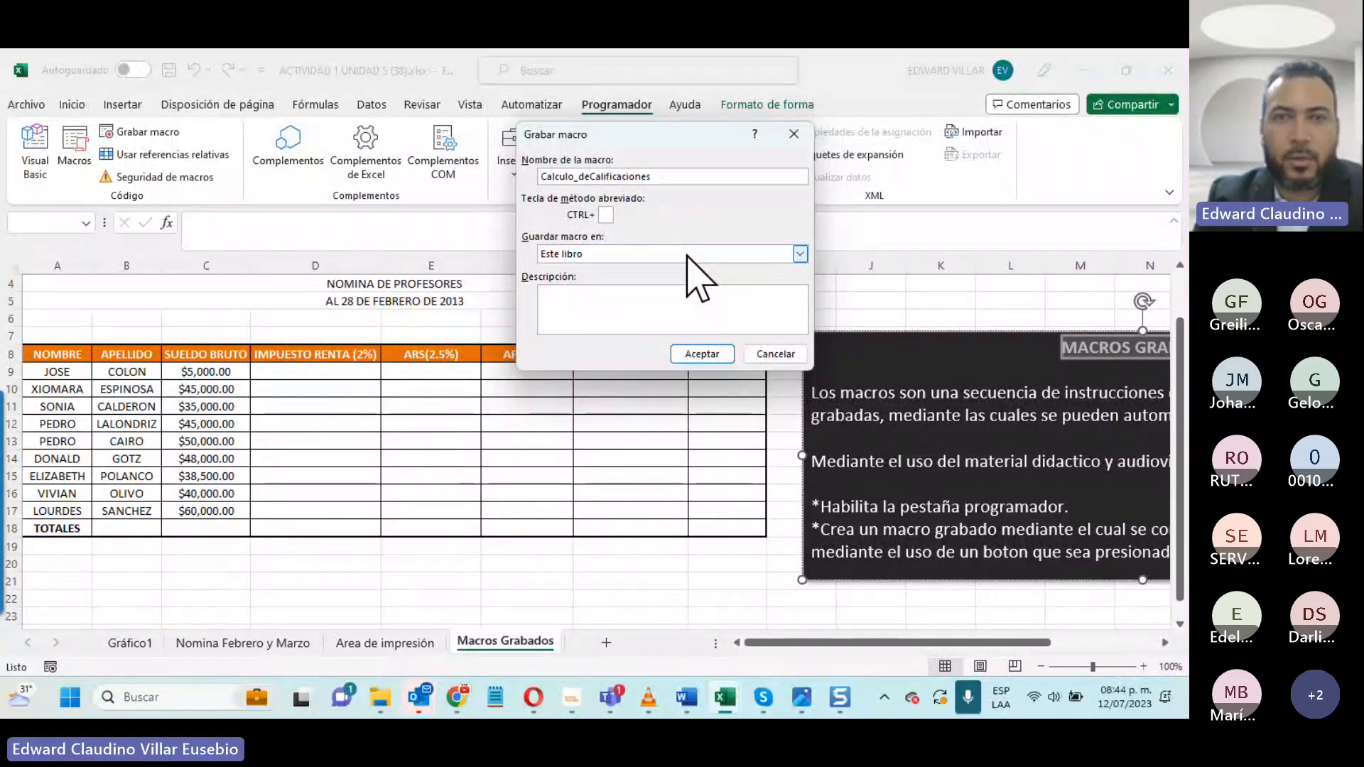
{"action": "key", "text": "Delete"}
{"action": "type", "text": "_"}
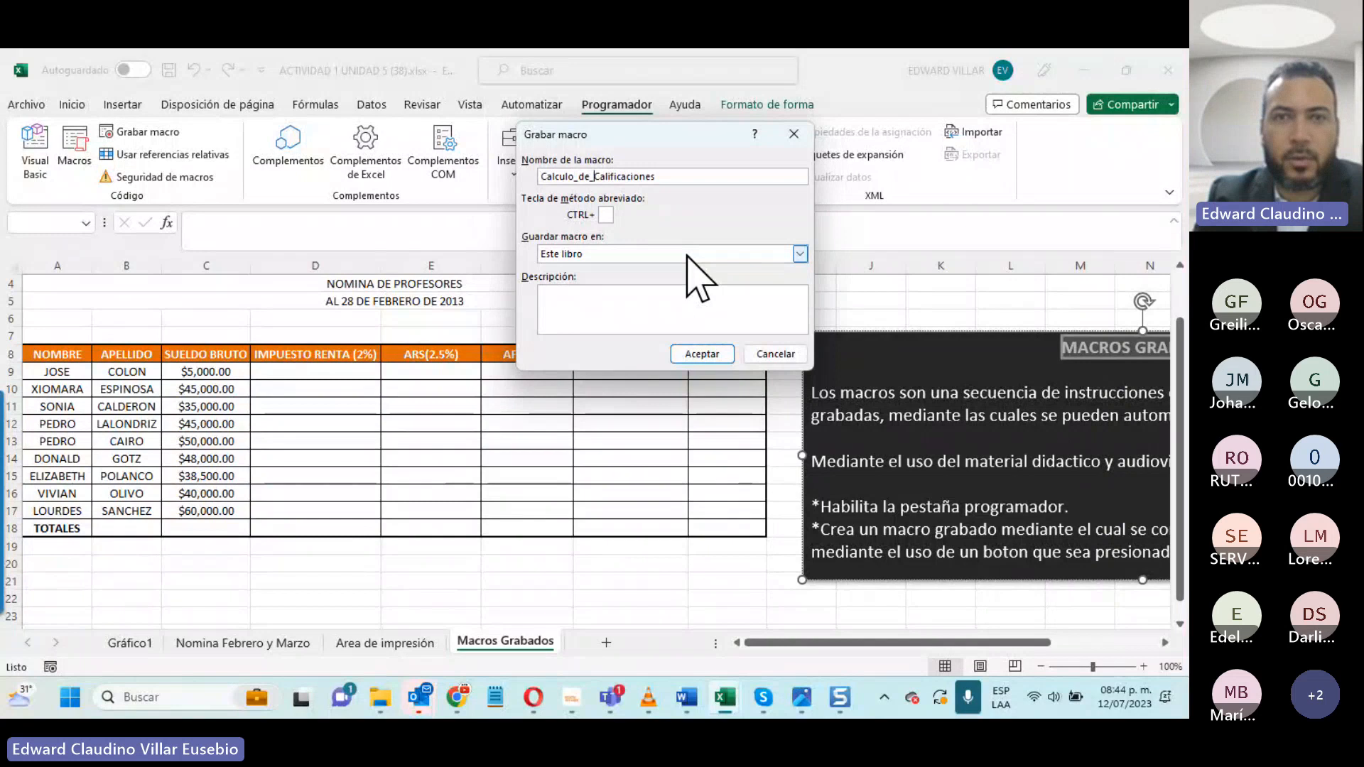
- Assign CTRL+e as the macro's shortcut and choose Este libro as the place to store it
{"action": "left_click", "coordinate": [609, 215]}
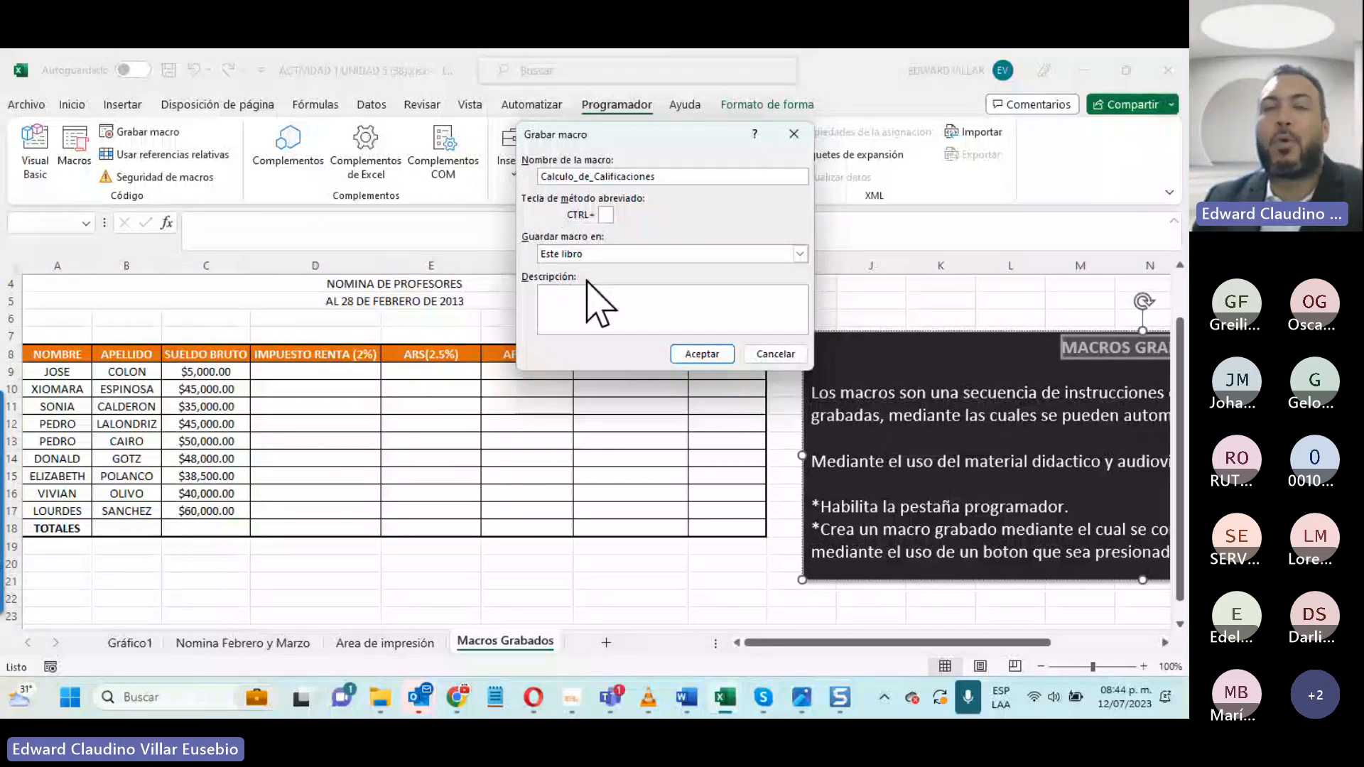
{"action": "type", "text": "e"}
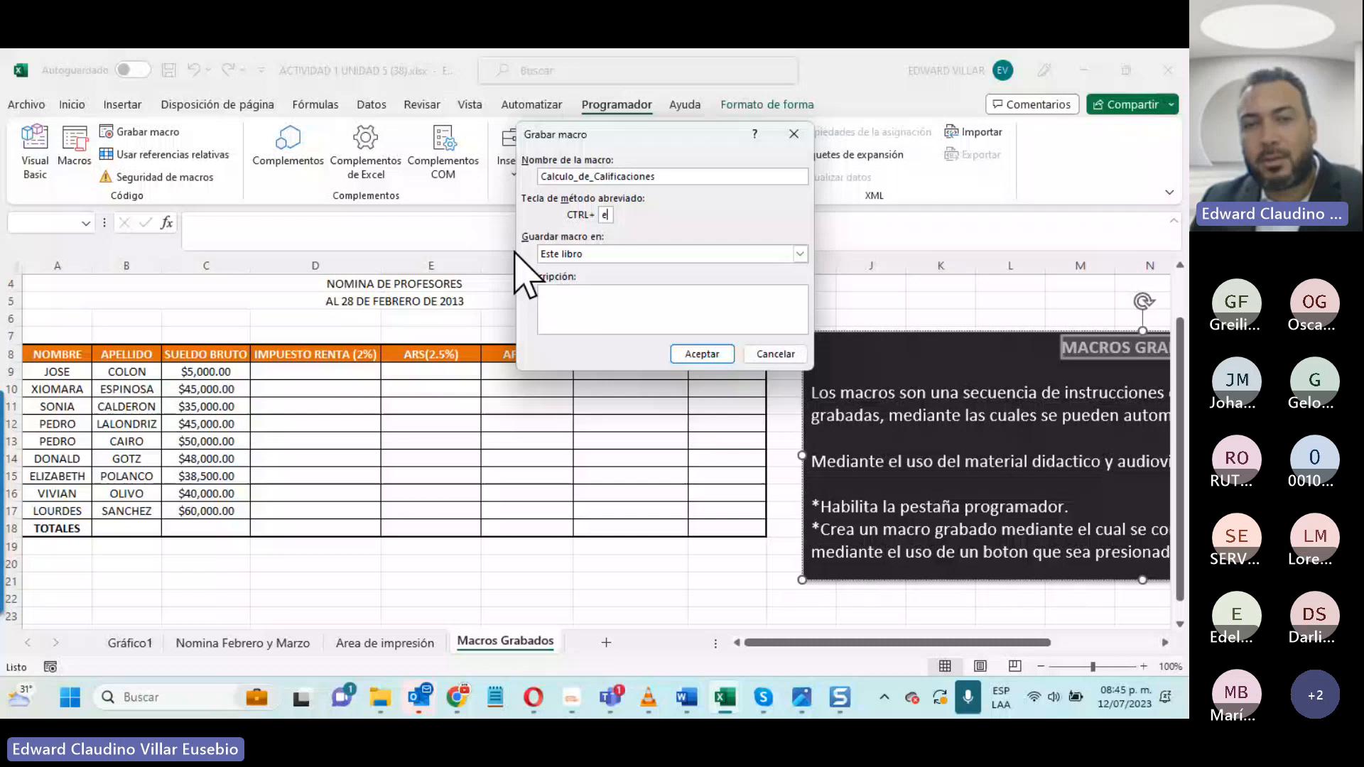
{"action": "left_click", "coordinate": [560, 257]}
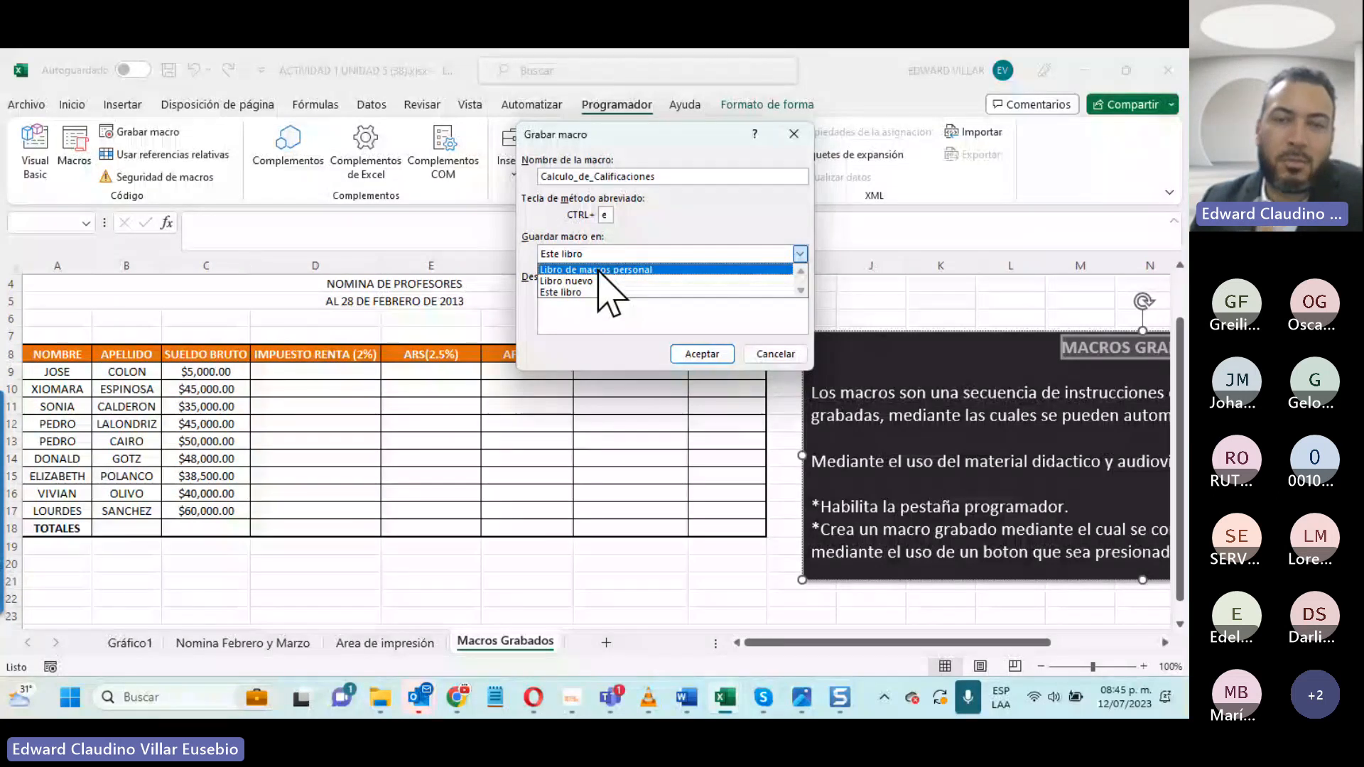
{"action": "left_click", "coordinate": [574, 292]}
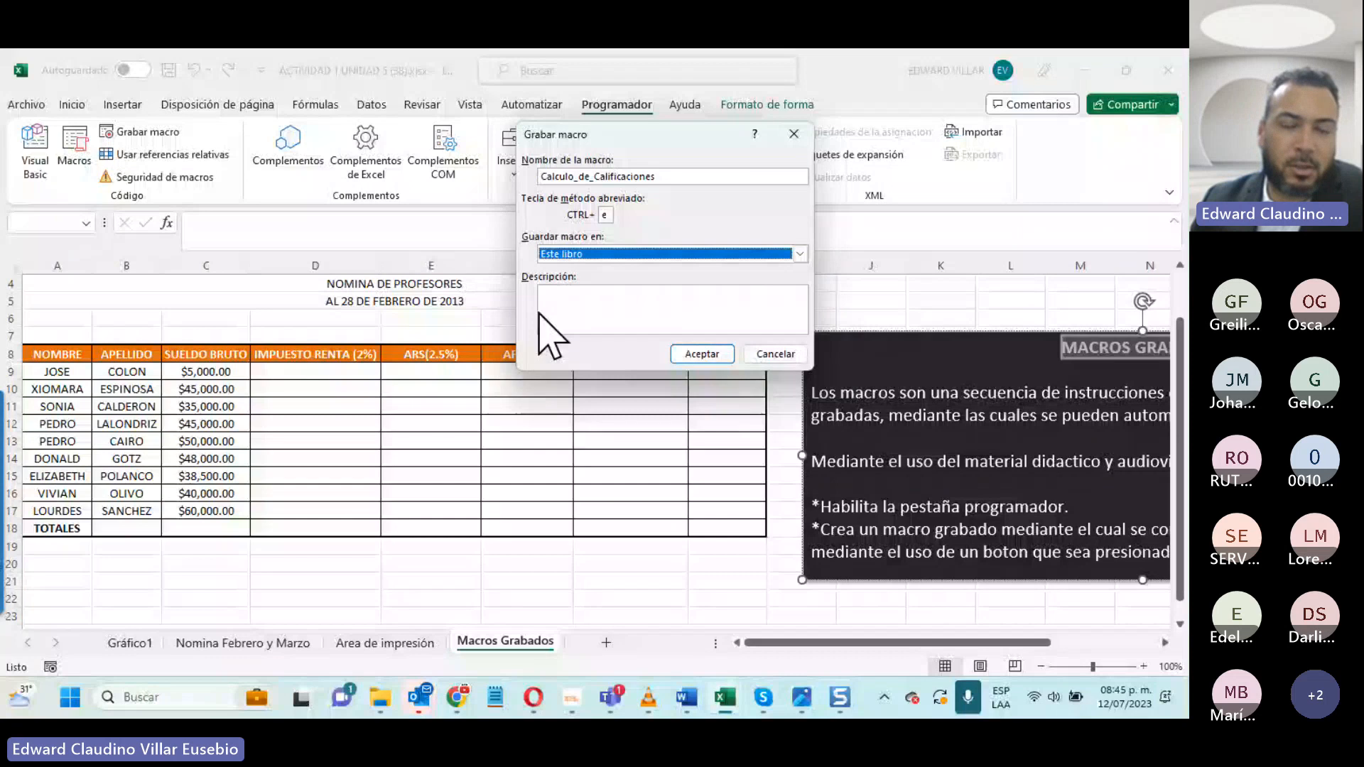
- Enter the macro description "Calculo utilizado para el calculo de calificaciones" and start recording
{"action": "left_click", "coordinate": [609, 309]}
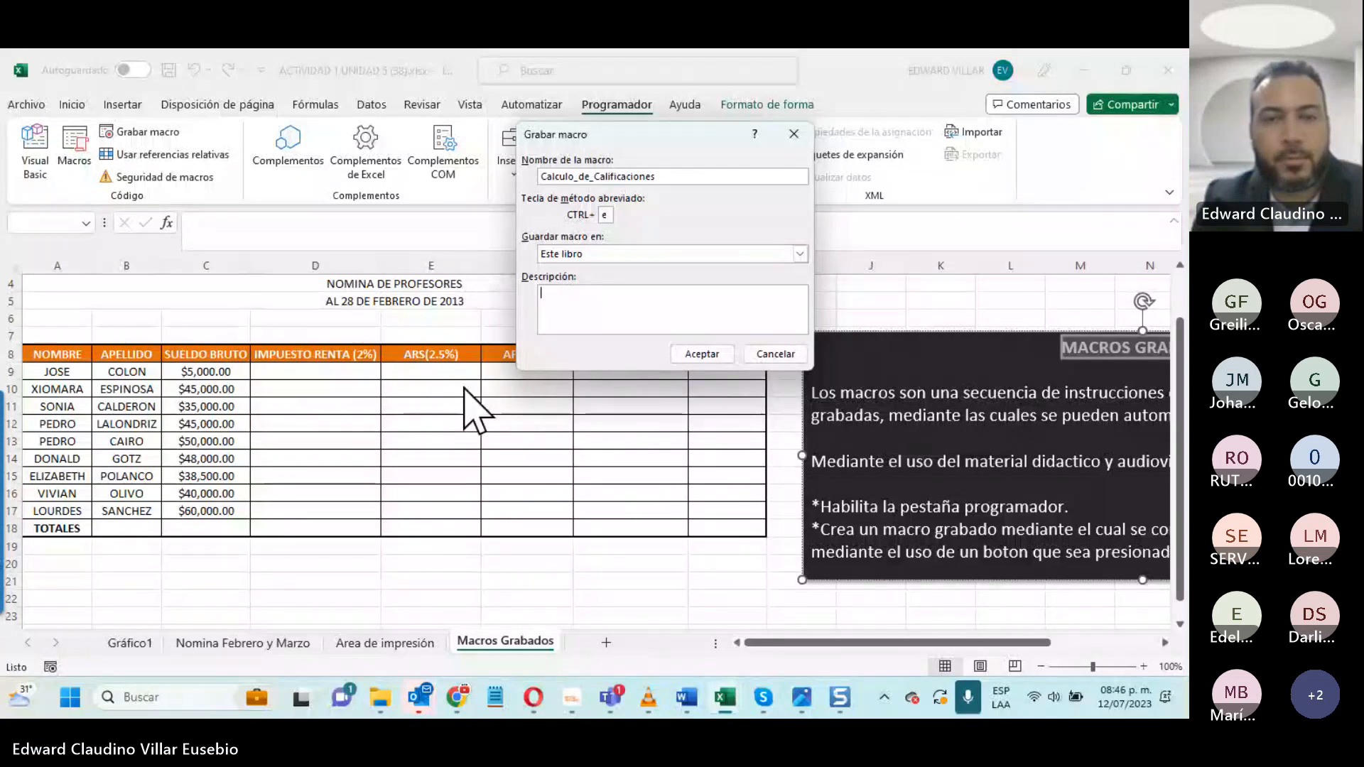
{"action": "type", "text": "Ca"}
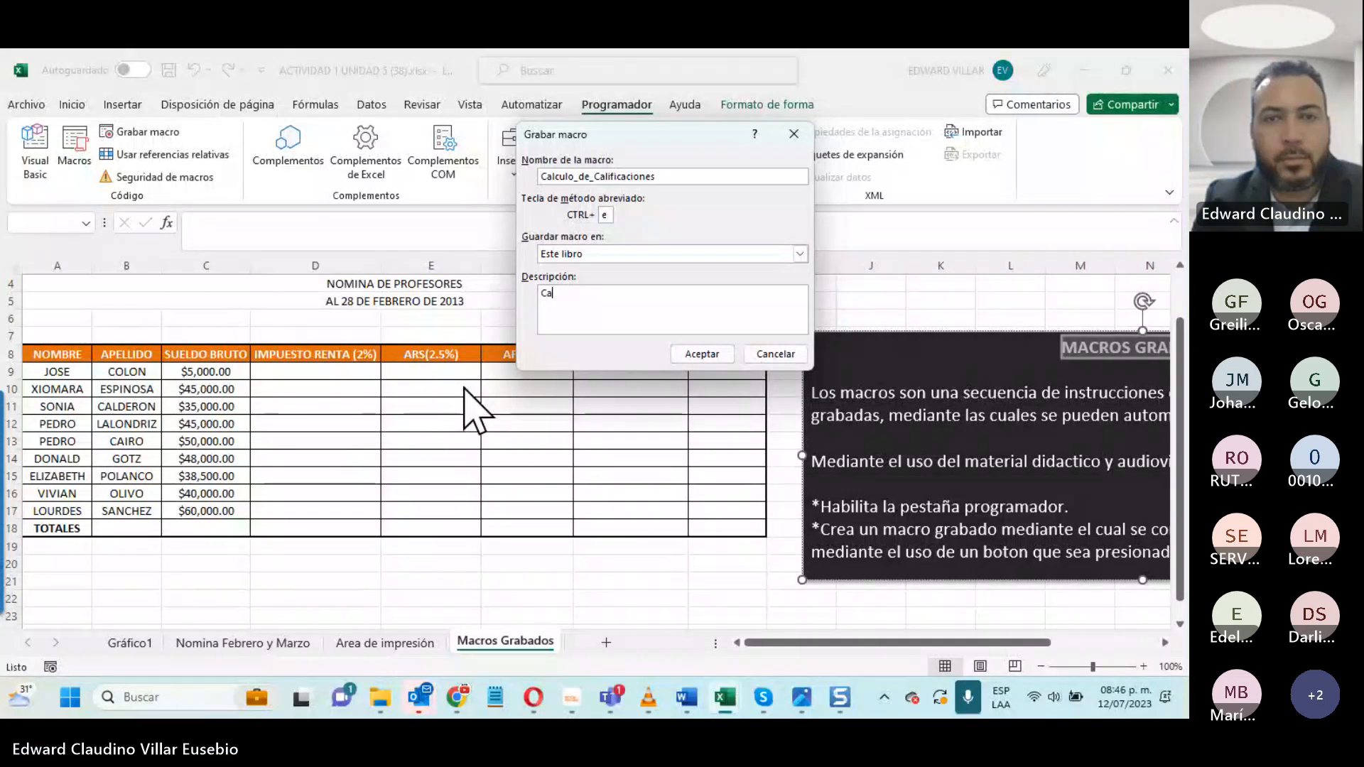
{"action": "type", "text": "lculo u"}
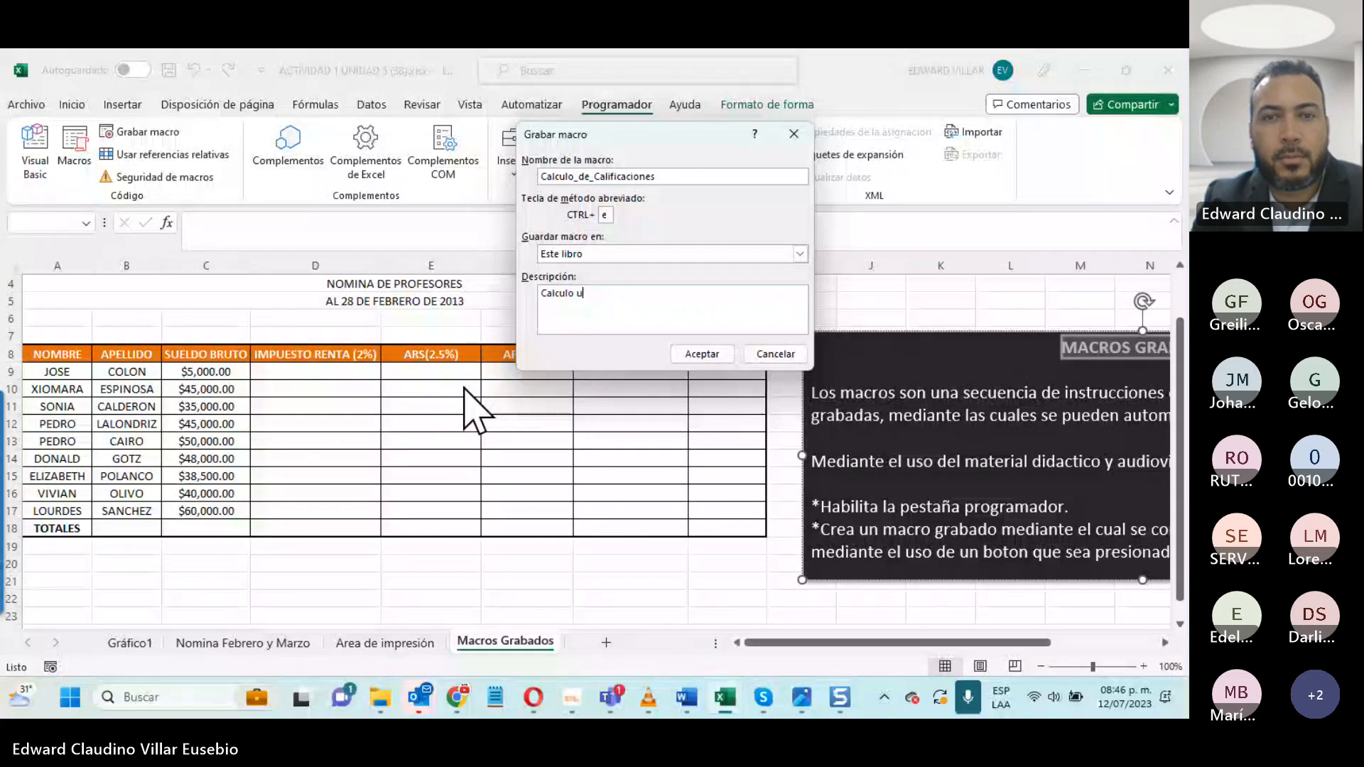
{"action": "type", "text": "tilizado para"}
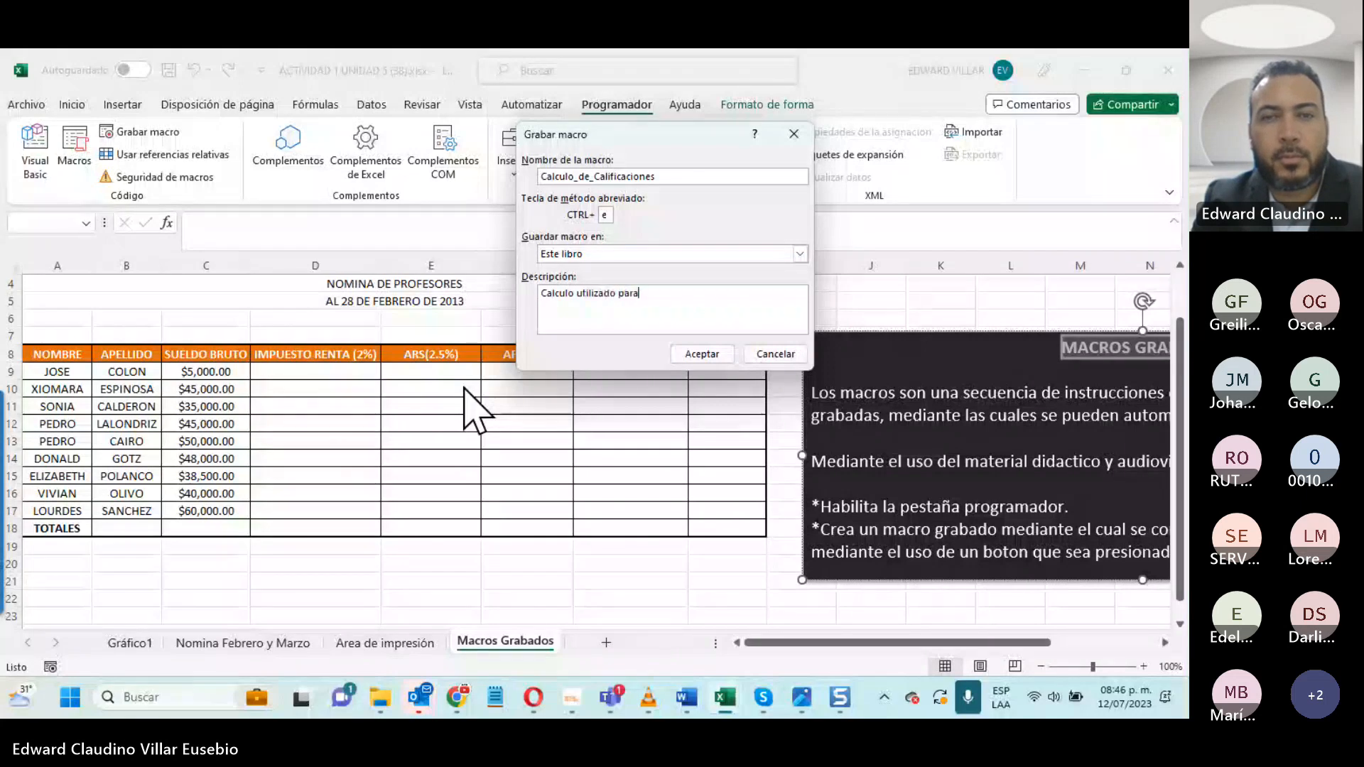
{"action": "type", "text": " el calculo de "}
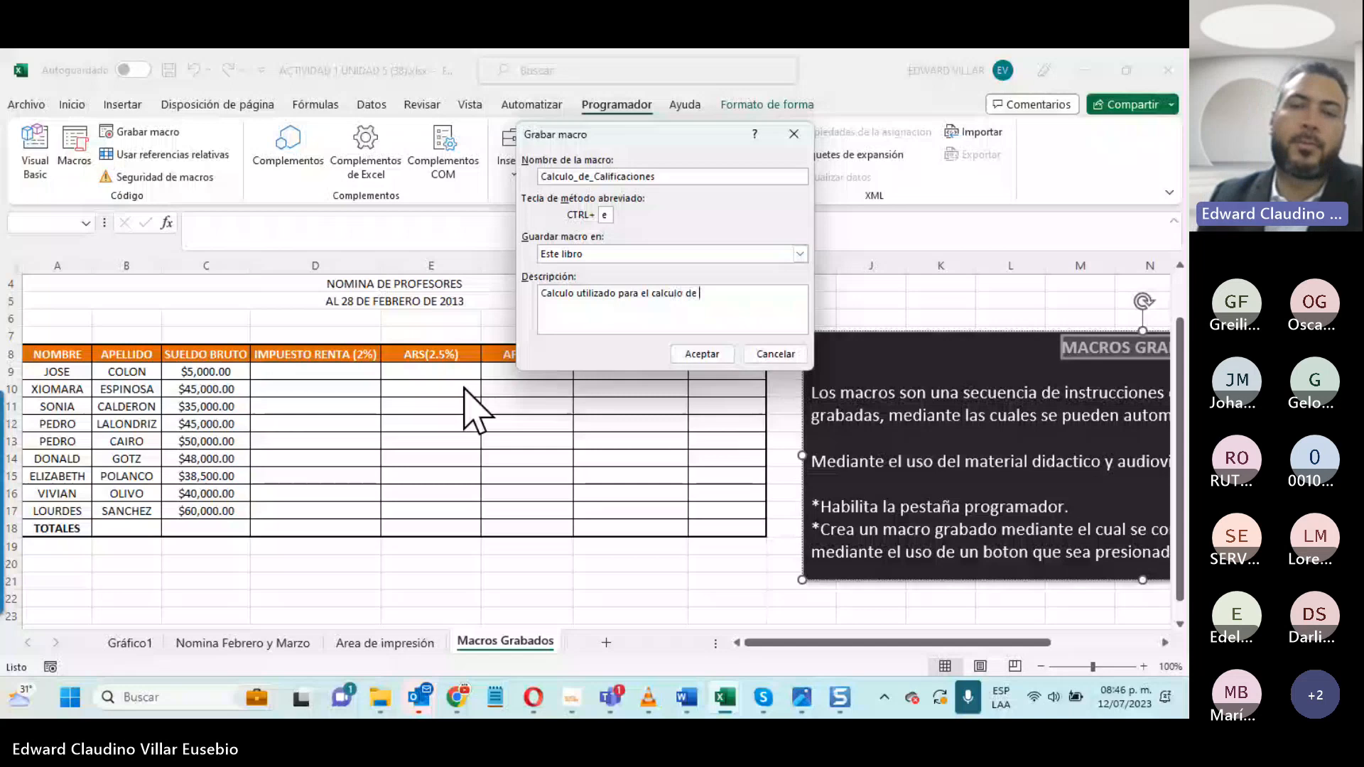
{"action": "type", "text": "calificaciones"}
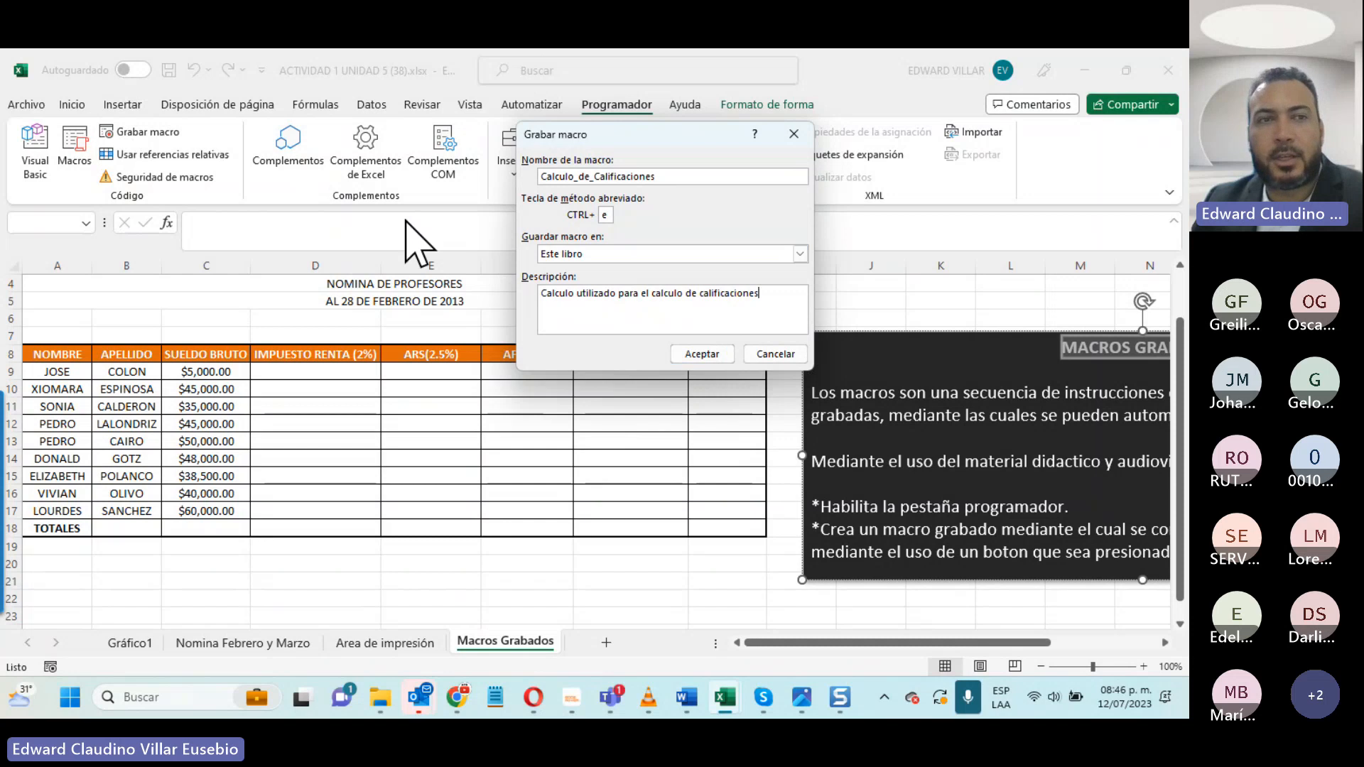
{"action": "key", "text": "Return"}
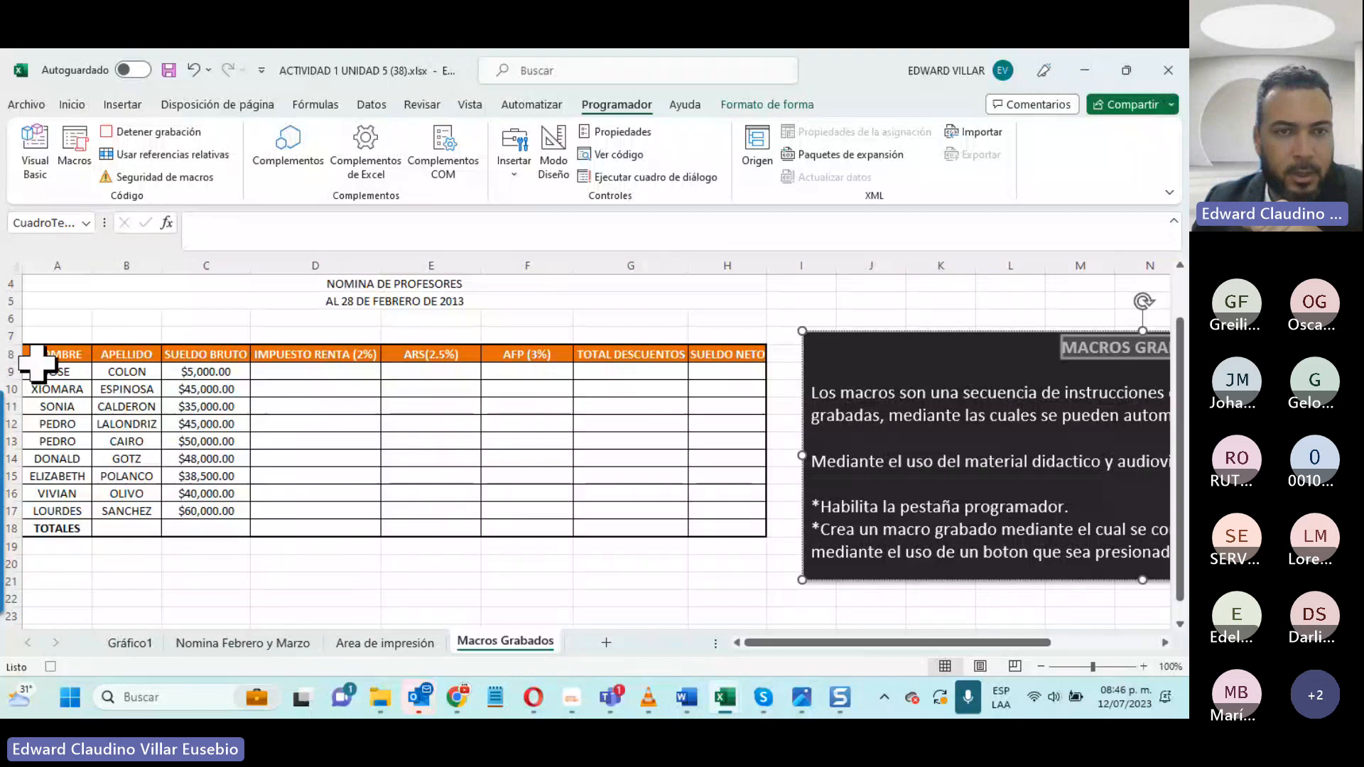
- Calculate IMPUESTO RENTA in D9 with =C9*2% and fill the formula down to D17
{"action": "key", "text": "Escape"}
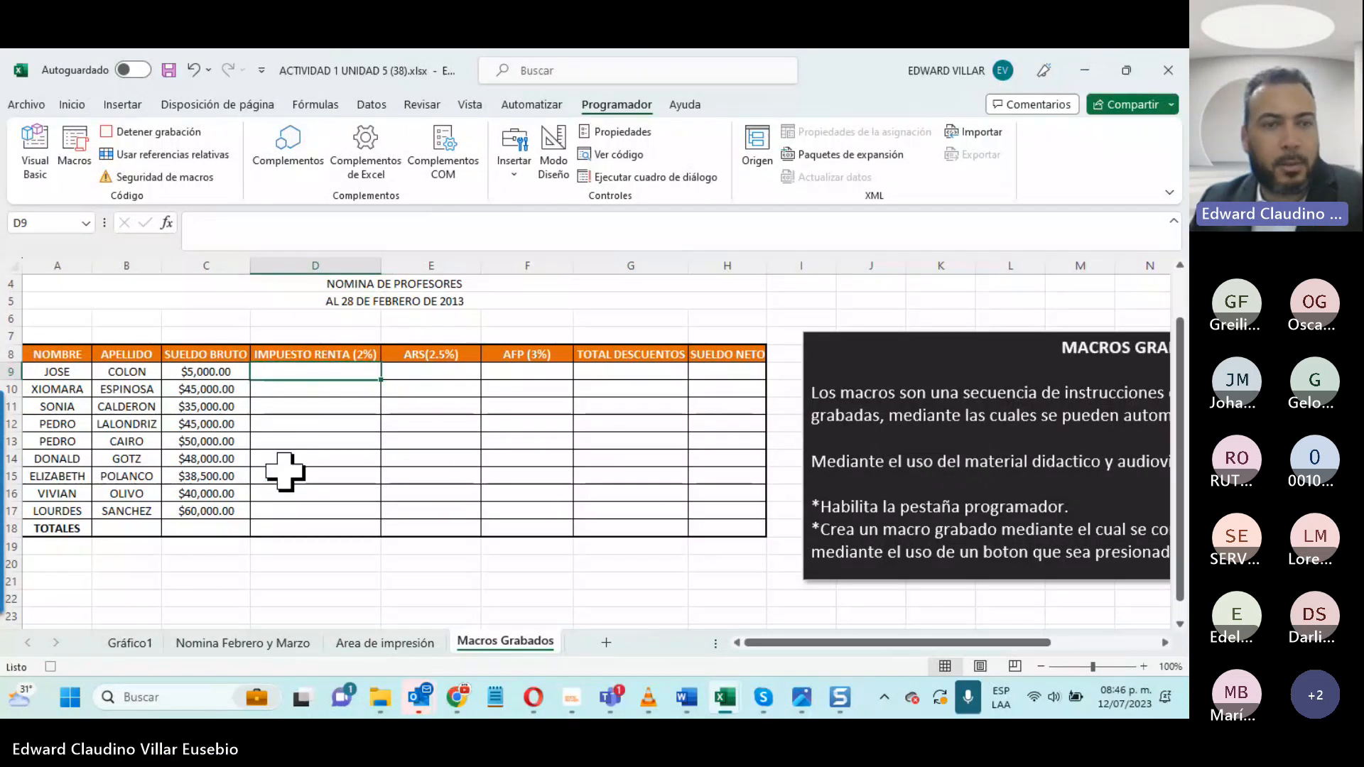
{"action": "type", "text": "="}
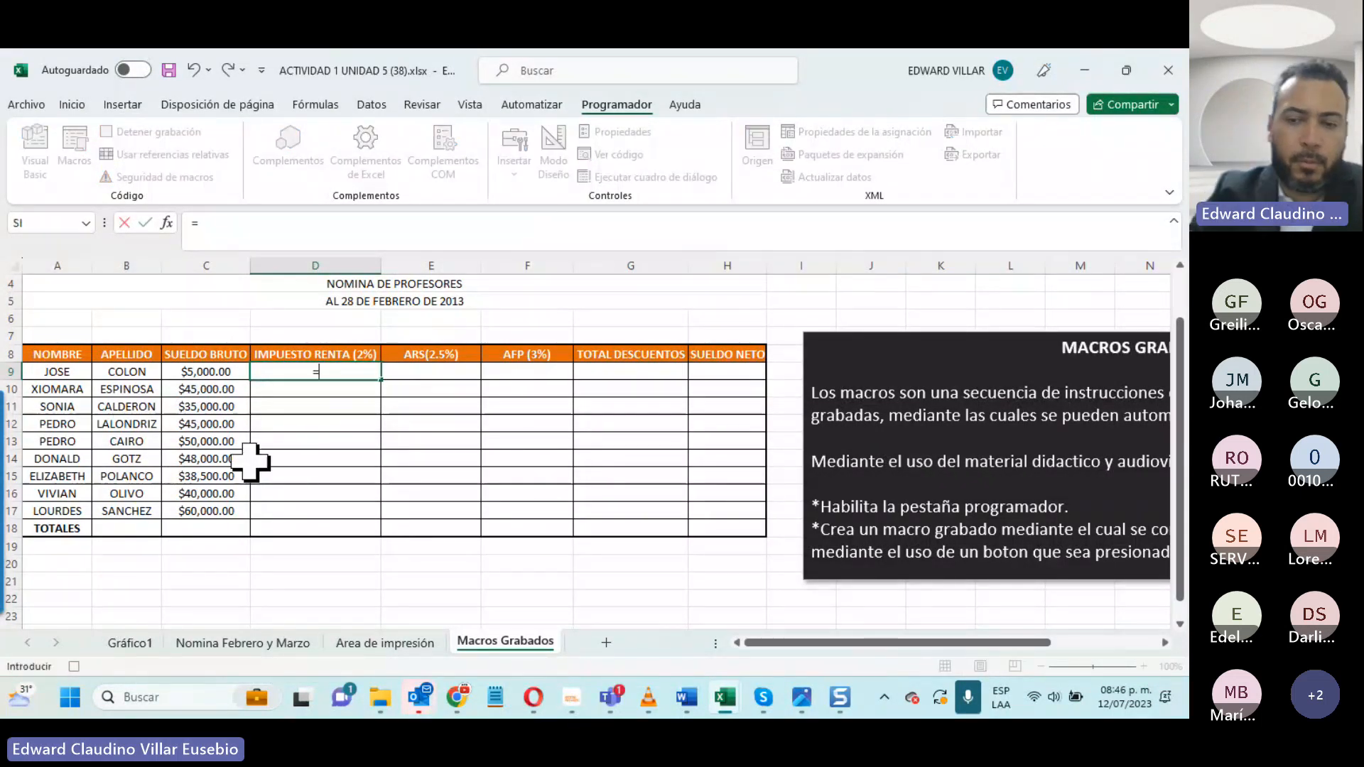
{"action": "left_click", "coordinate": [193, 366]}
{"action": "type", "text": "*2%"}
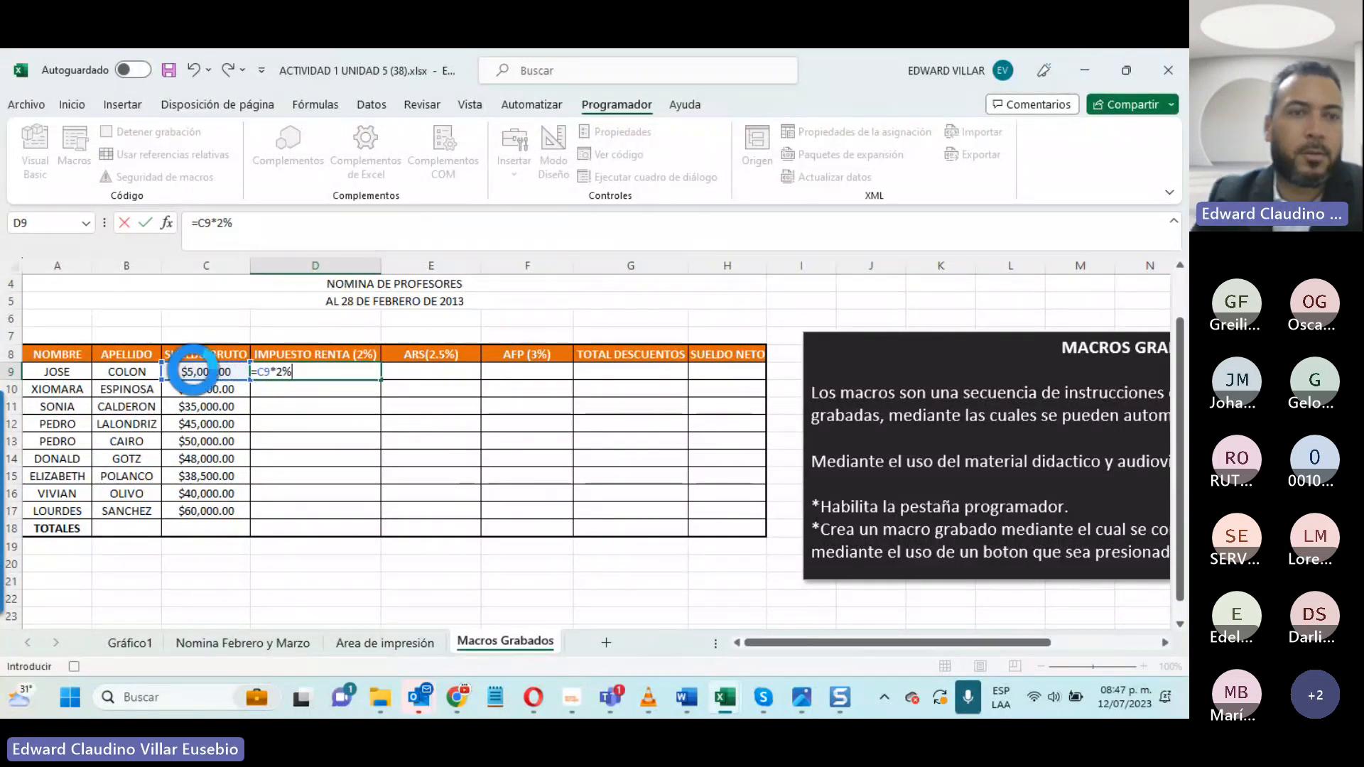
{"action": "key", "text": "Return"}
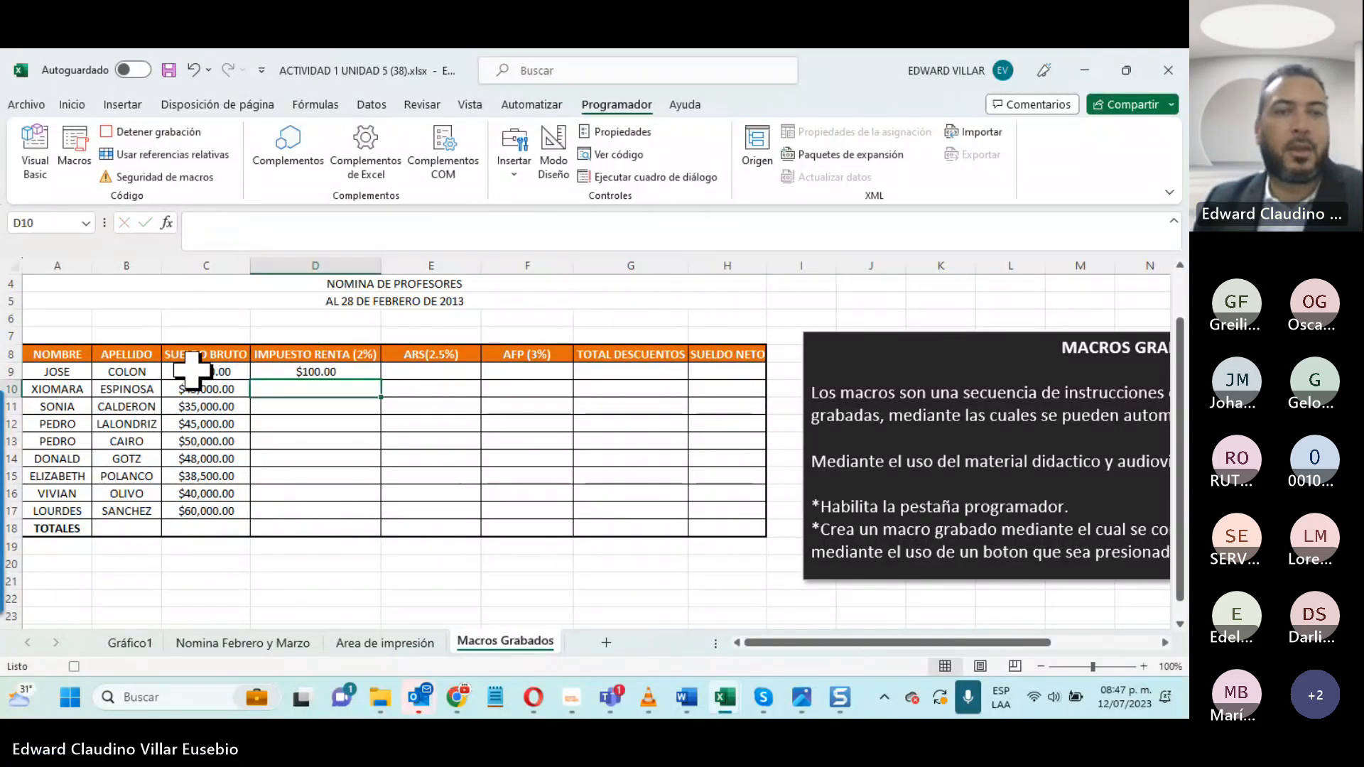
{"action": "left_click", "coordinate": [316, 368]}
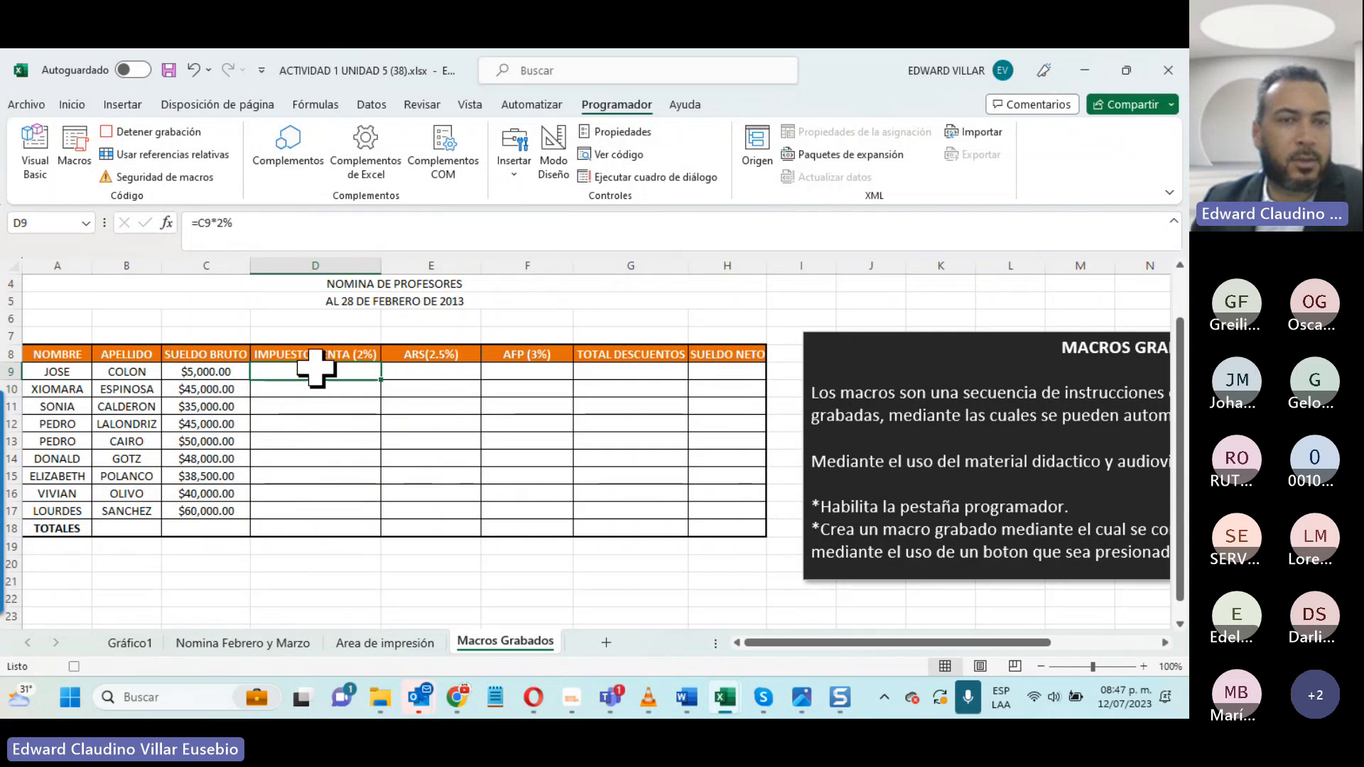
{"action": "left_click_drag", "start_coordinate": [381, 380], "coordinate": [363, 515]}
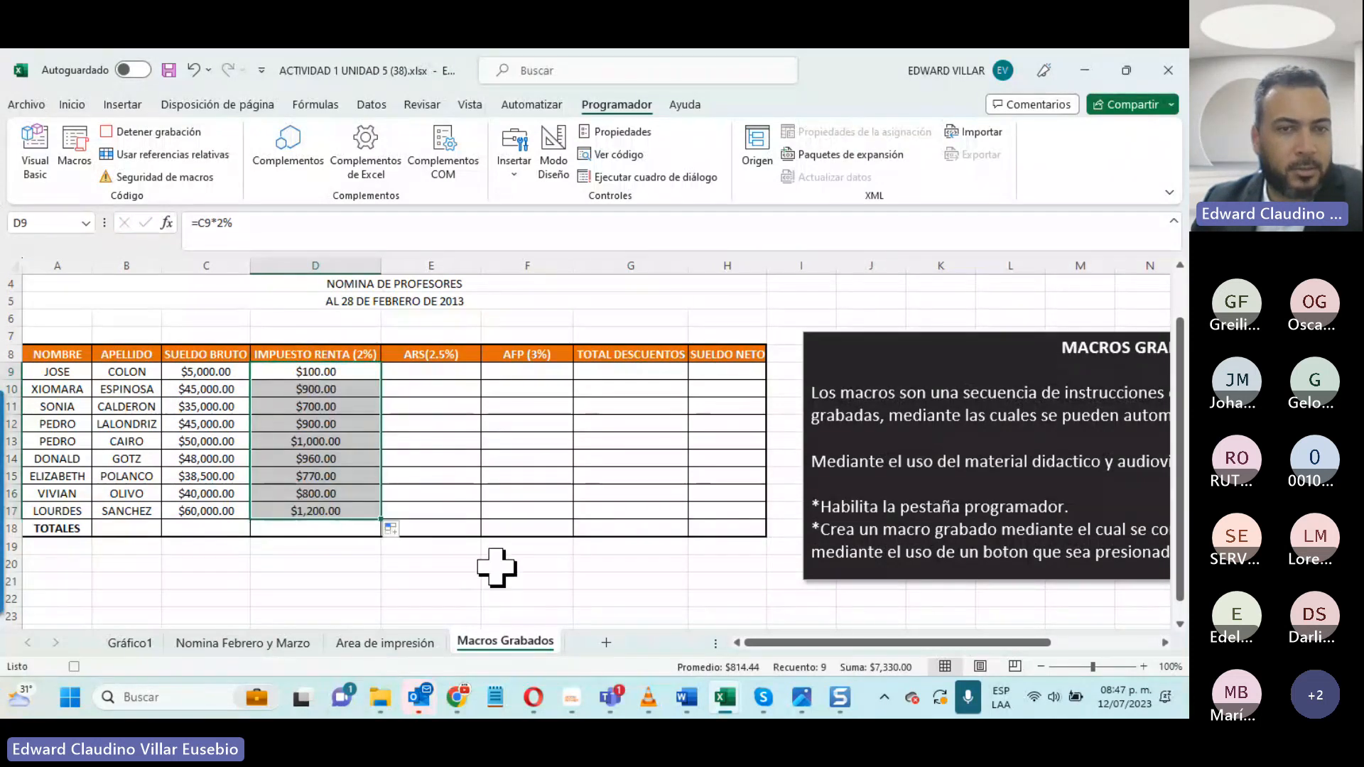
- Calculate ARS in E9 with =C9*2.5% and fill the formula down to E17
{"action": "left_click", "coordinate": [407, 369]}
{"action": "type", "text": "="}
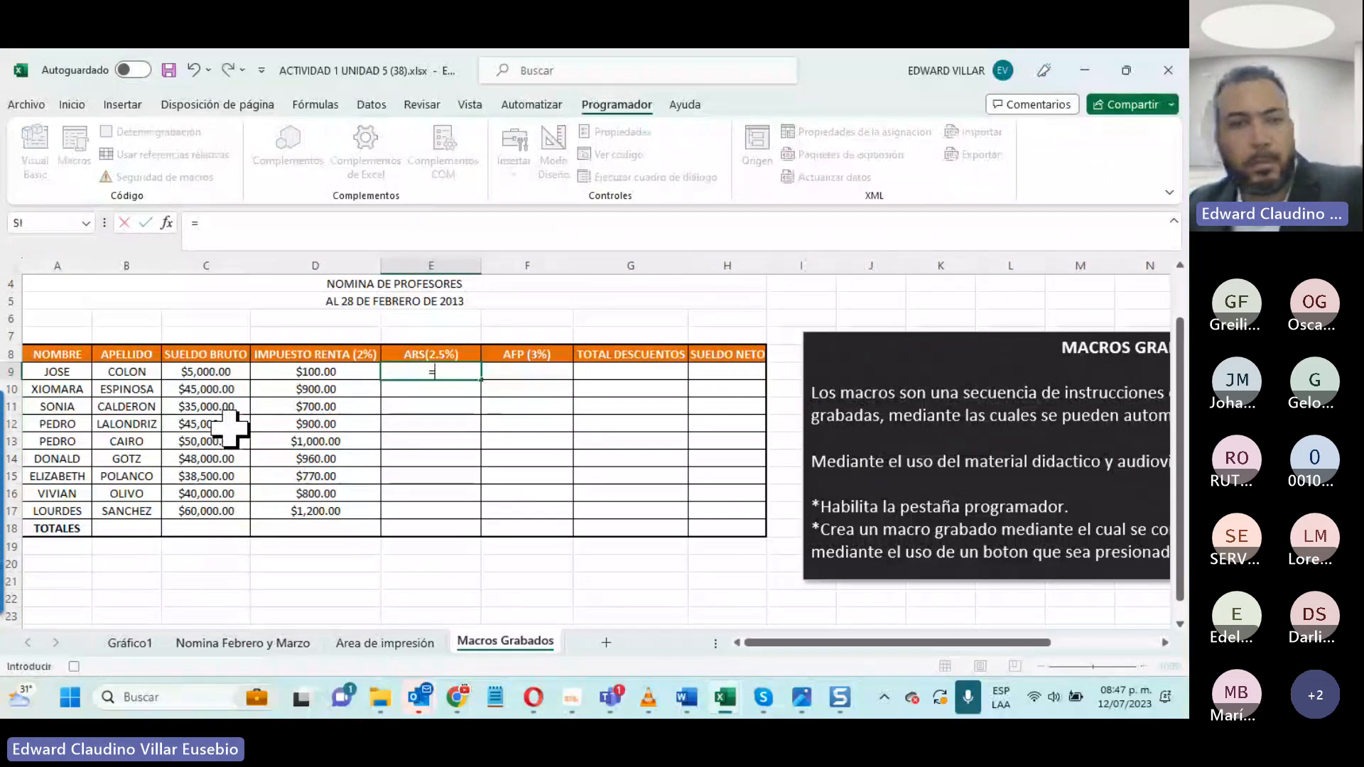
{"action": "left_click", "coordinate": [193, 369]}
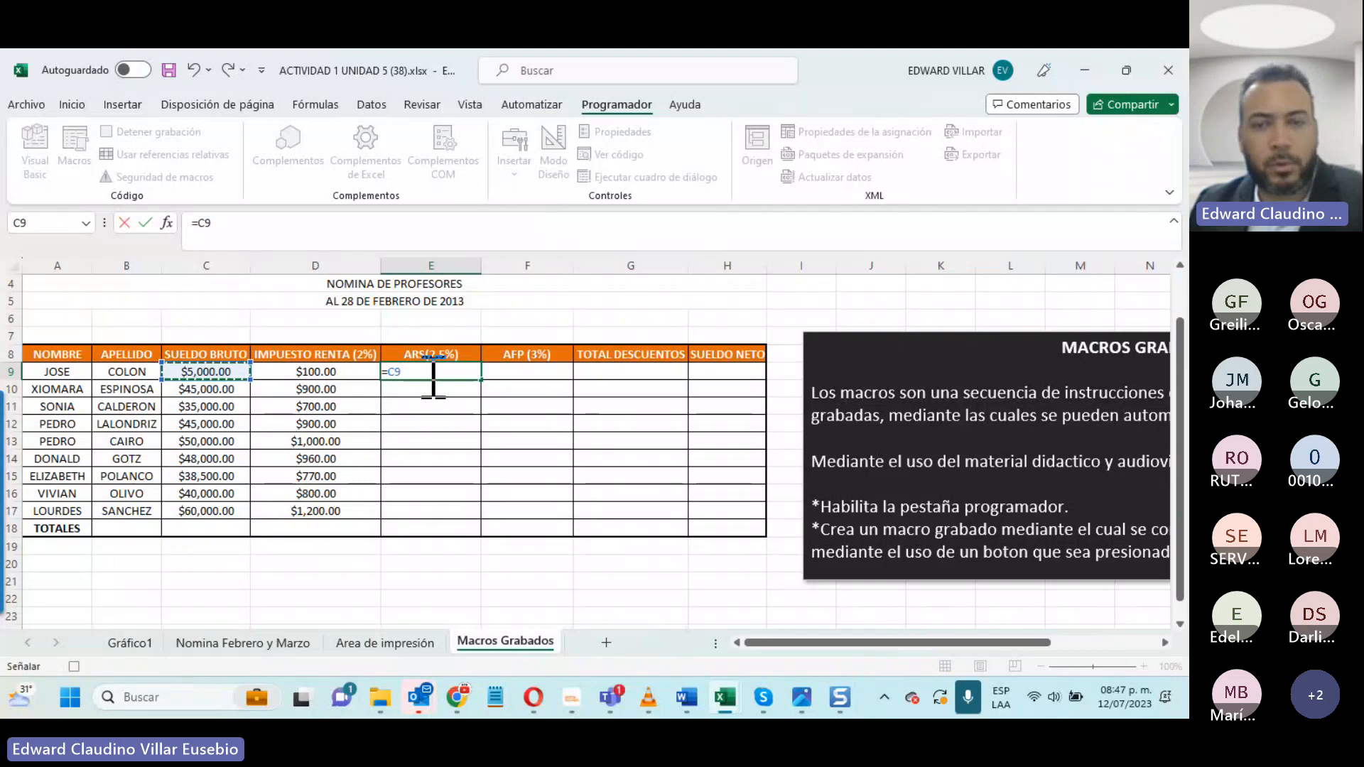
{"action": "type", "text": "*2.5"}
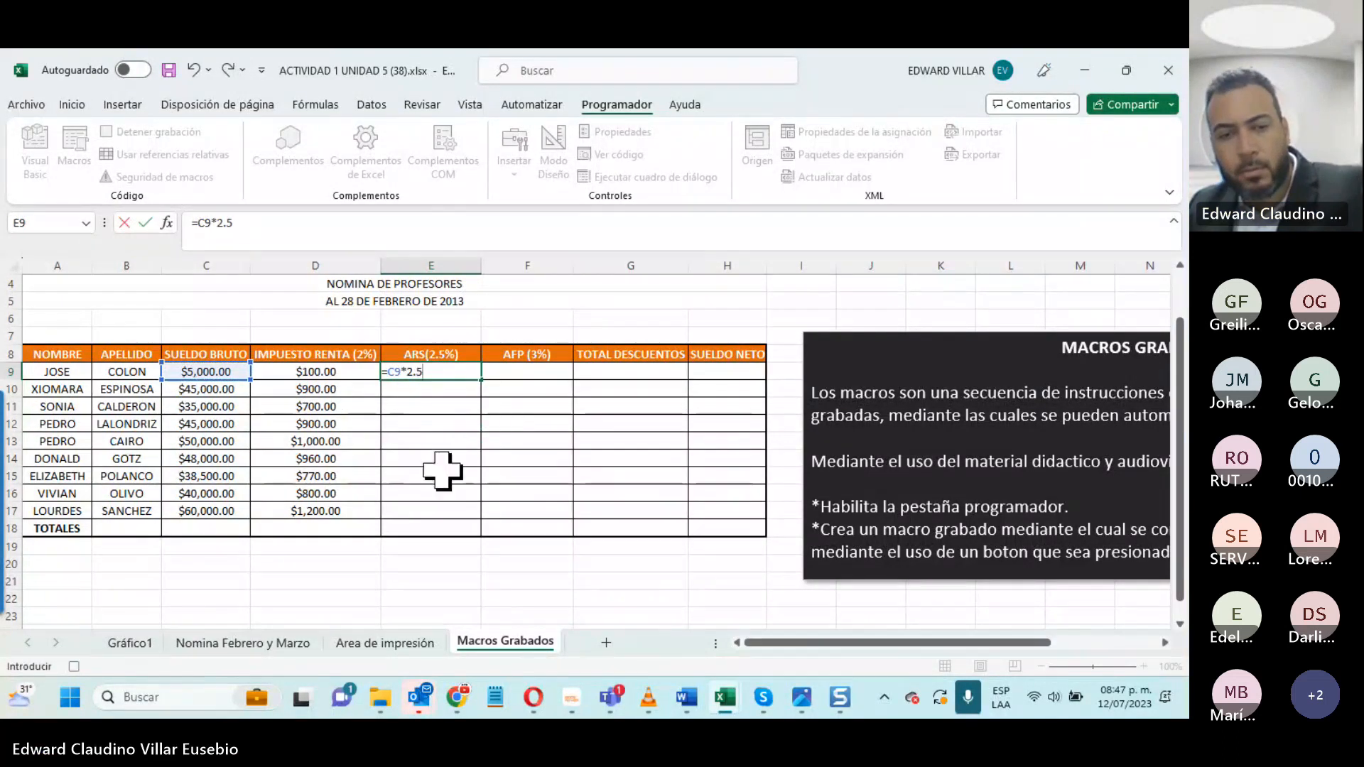
{"action": "type", "text": "%"}
{"action": "key", "text": "Return"}
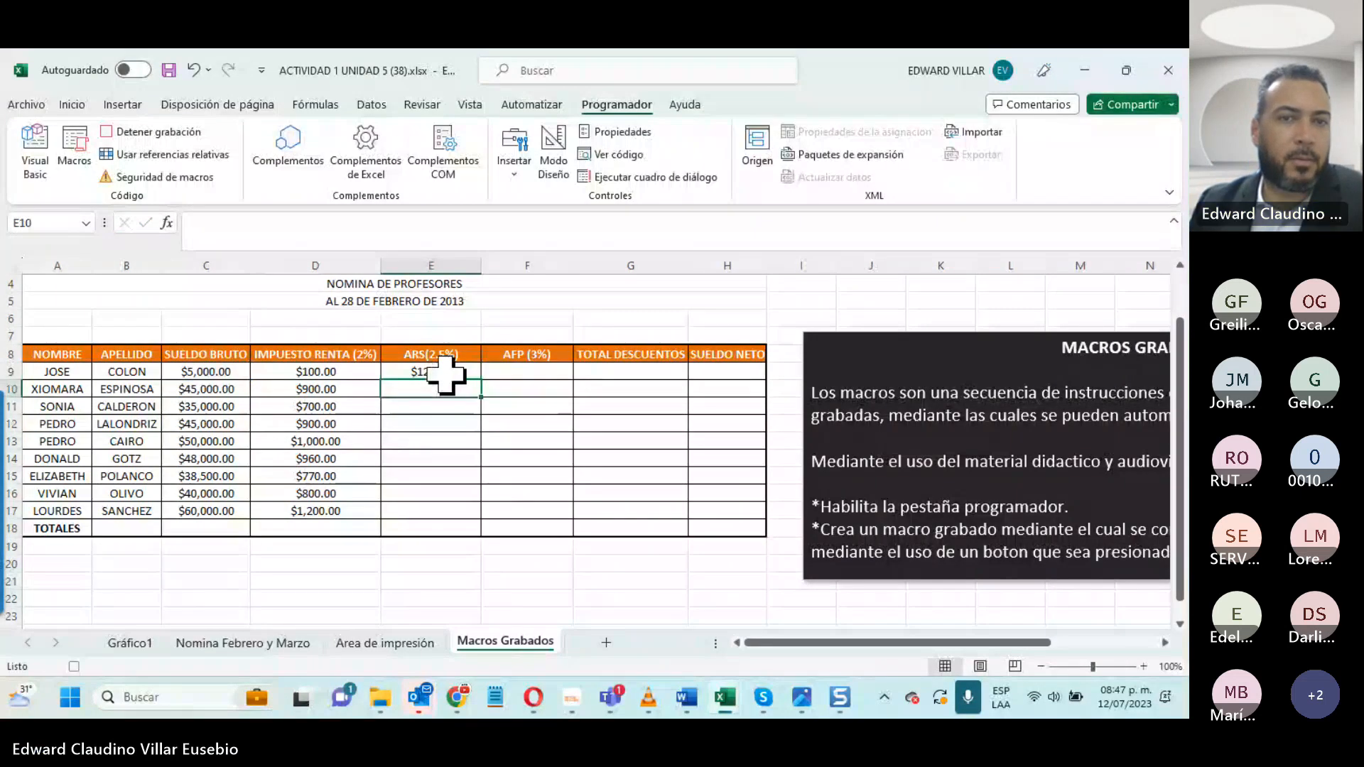
{"action": "left_click", "coordinate": [446, 372]}
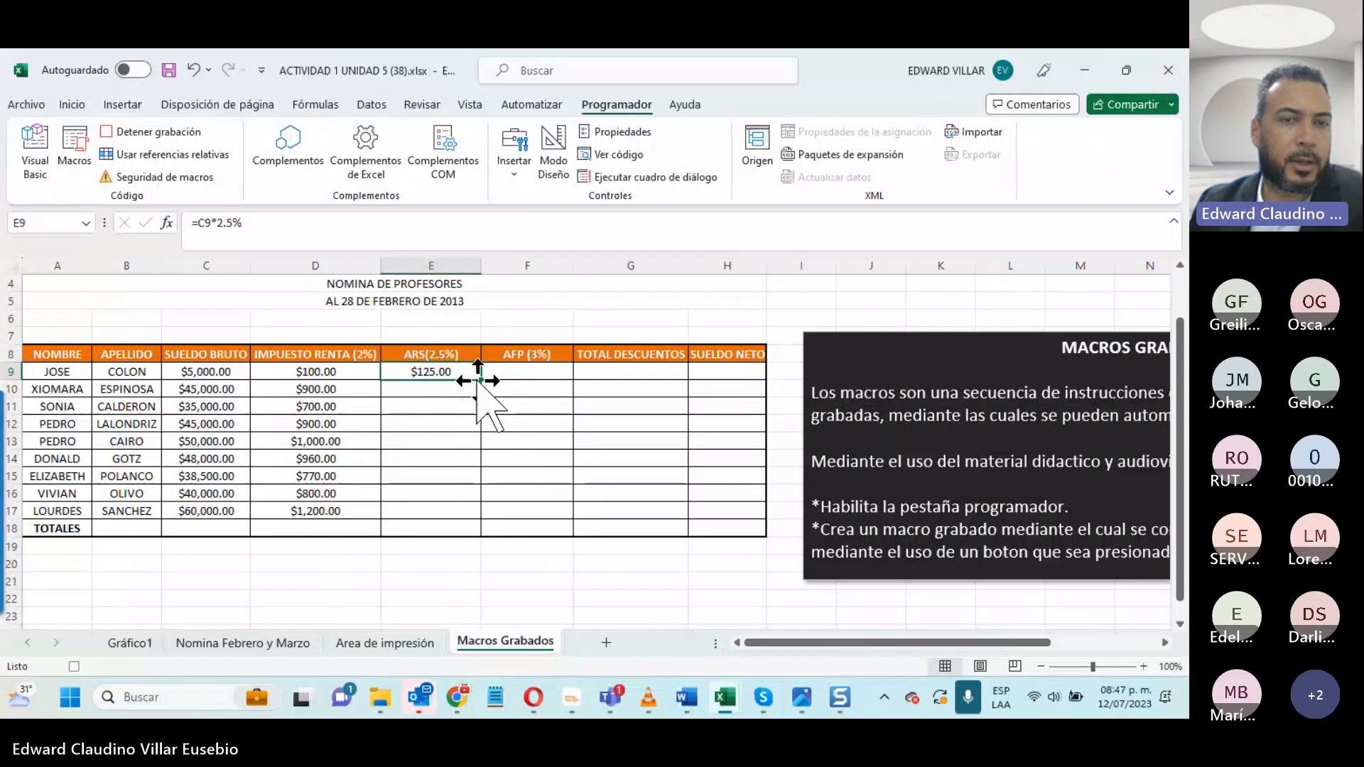
{"action": "left_click_drag", "start_coordinate": [481, 380], "coordinate": [454, 517]}
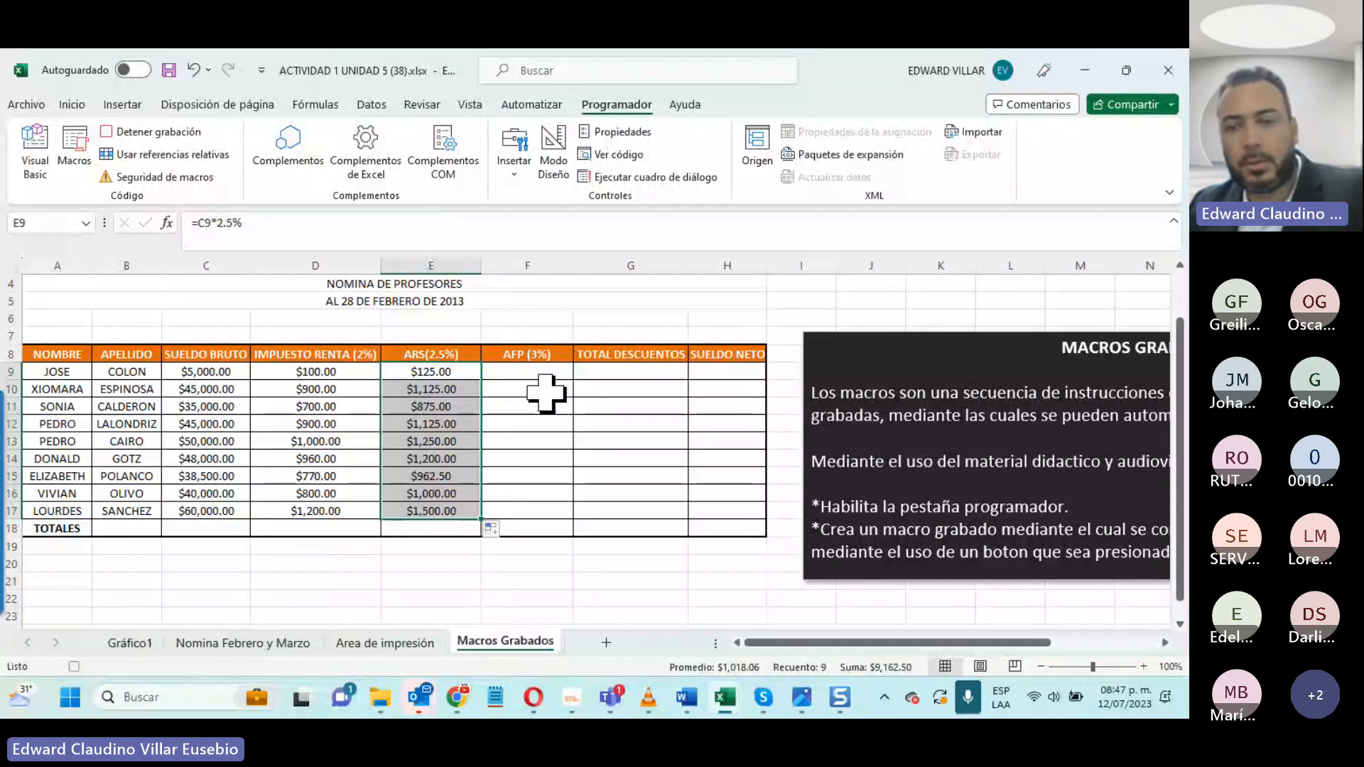
- Calculate AFP in F9 with =C9*3% and fill the formula down to F17
{"action": "left_click", "coordinate": [498, 370]}
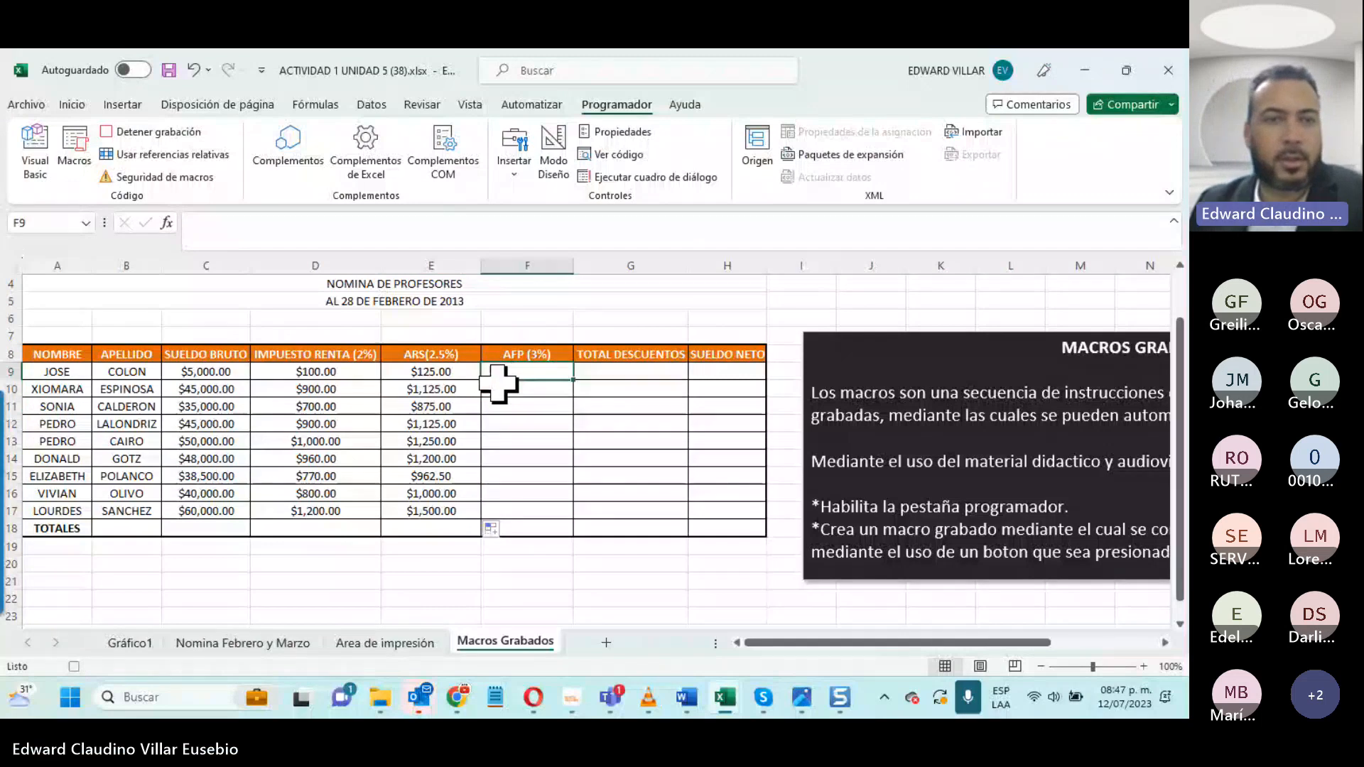
{"action": "type", "text": "="}
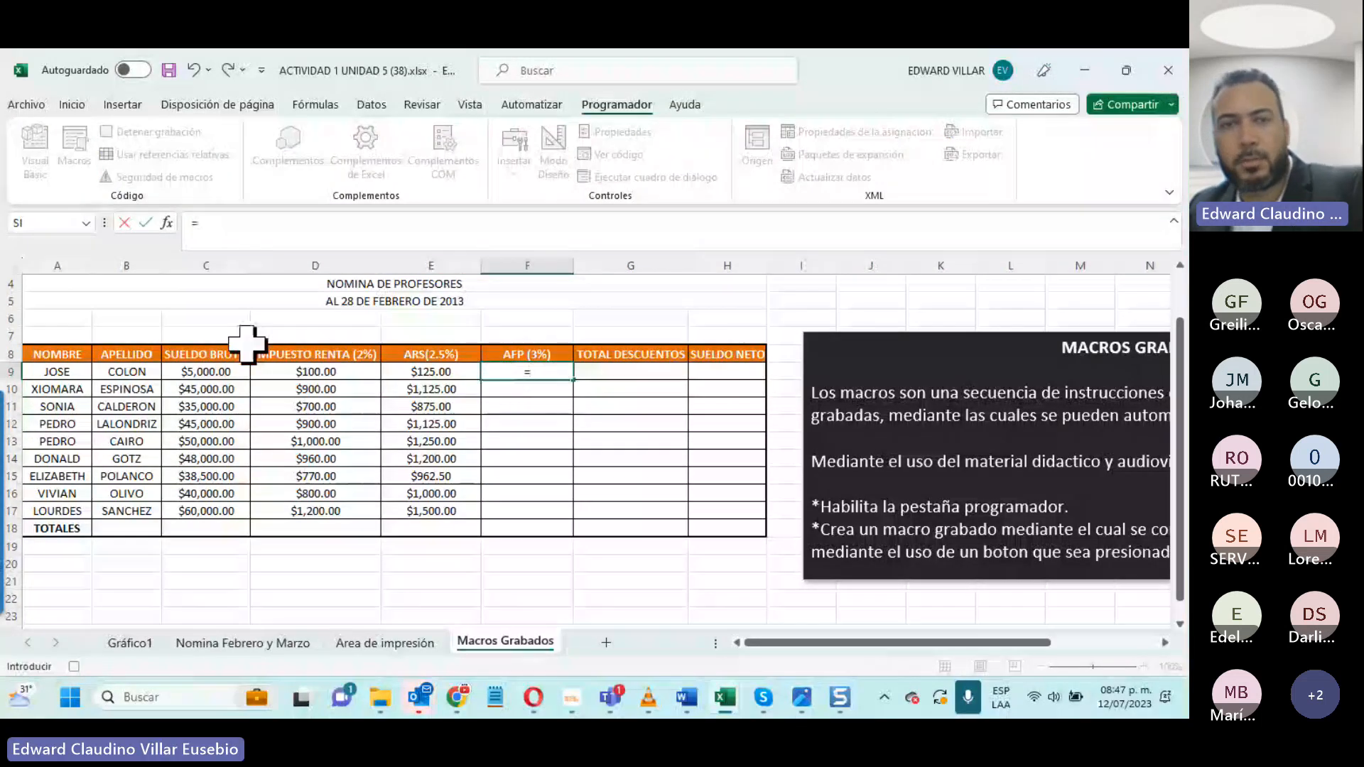
{"action": "left_click", "coordinate": [214, 370]}
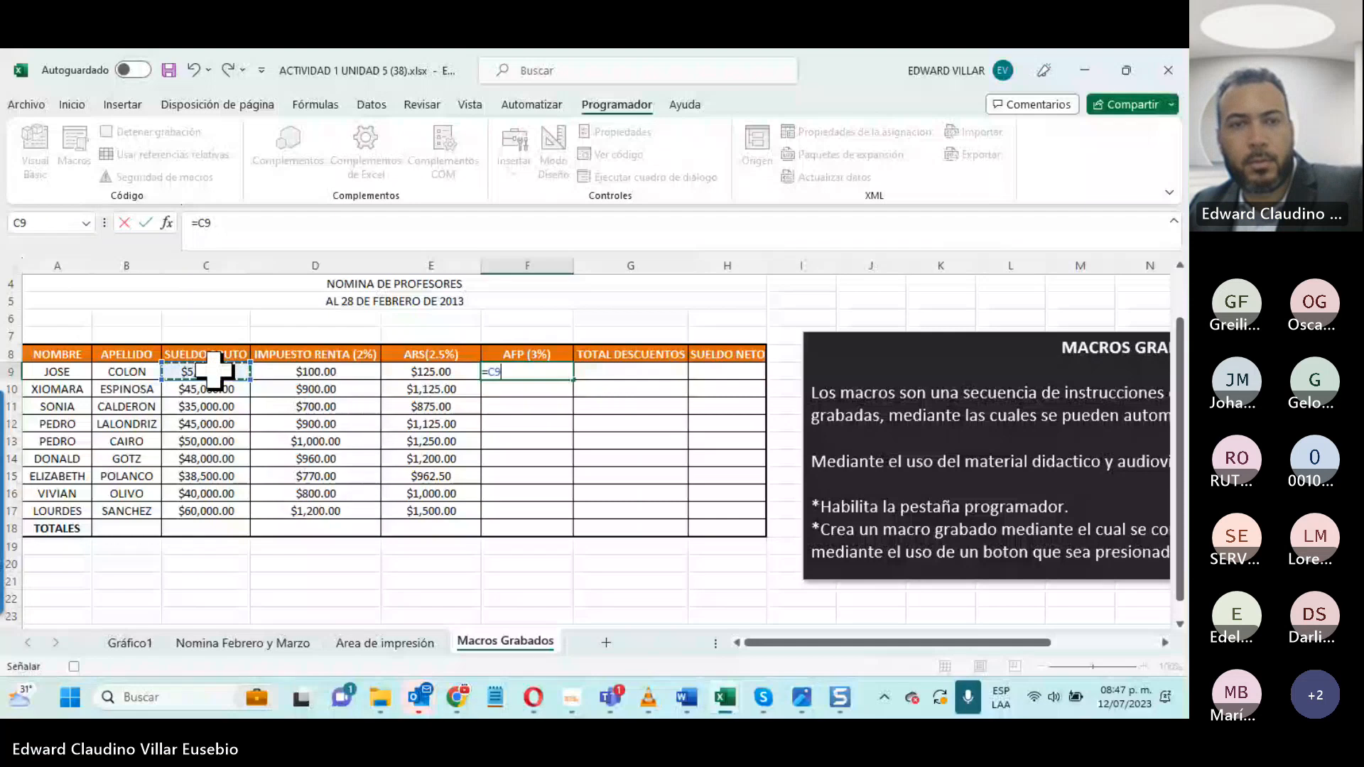
{"action": "type", "text": "*3%"}
{"action": "key", "text": "Return"}
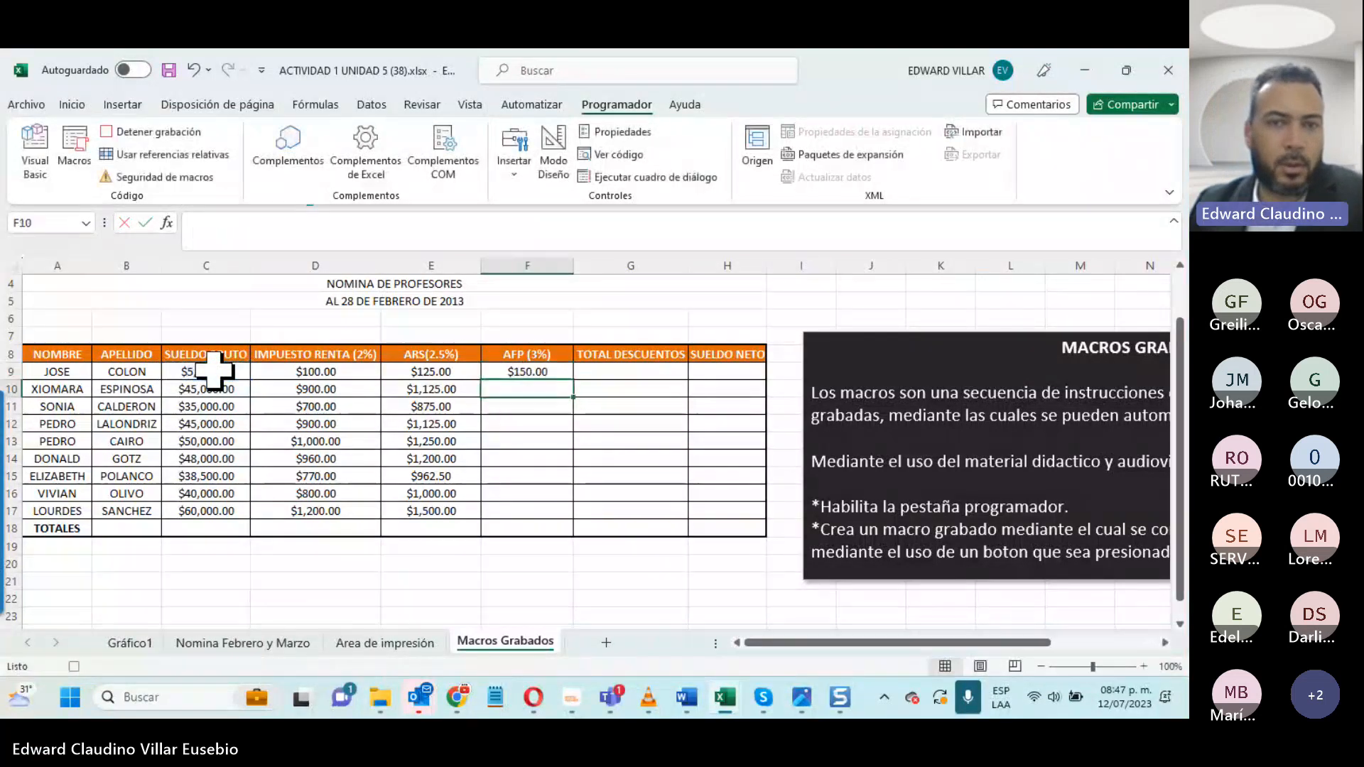
{"action": "left_click", "coordinate": [568, 375]}
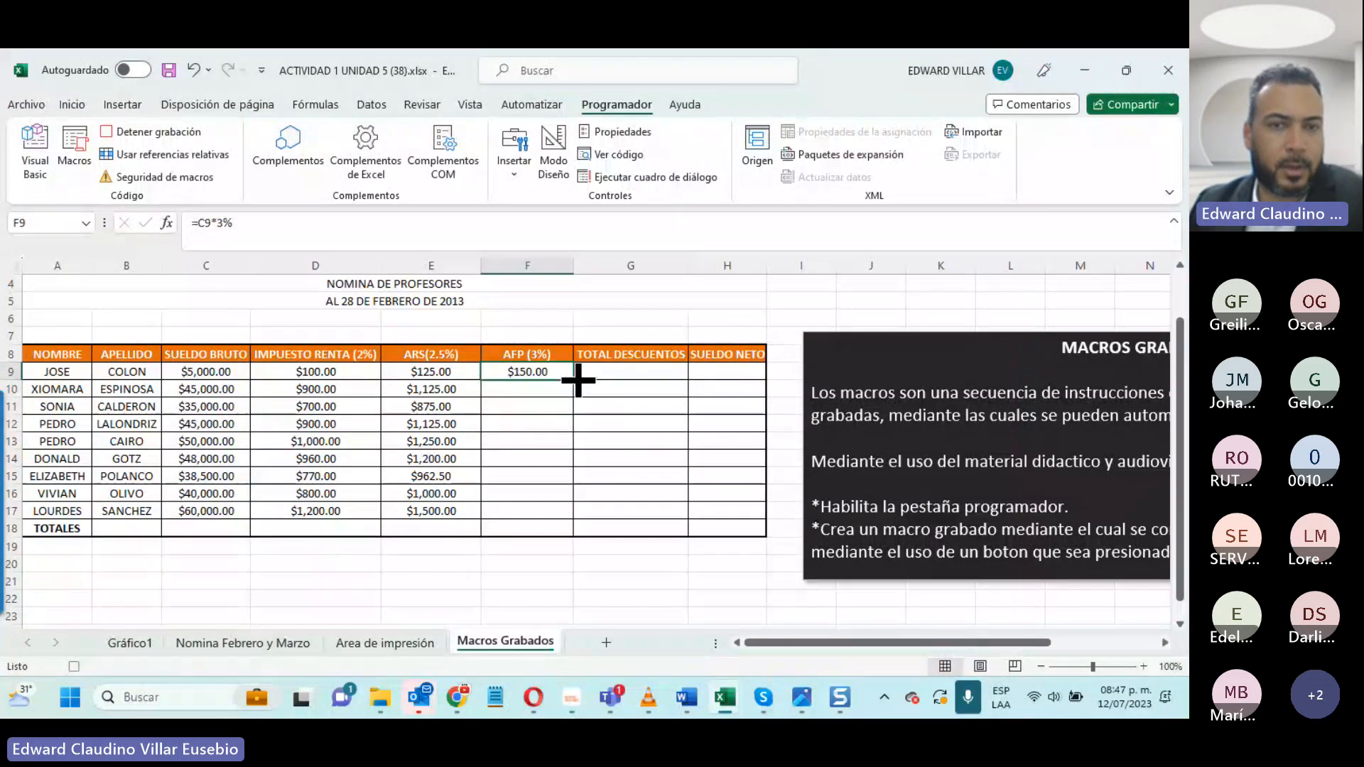
{"action": "left_click_drag", "start_coordinate": [579, 381], "coordinate": [551, 513]}
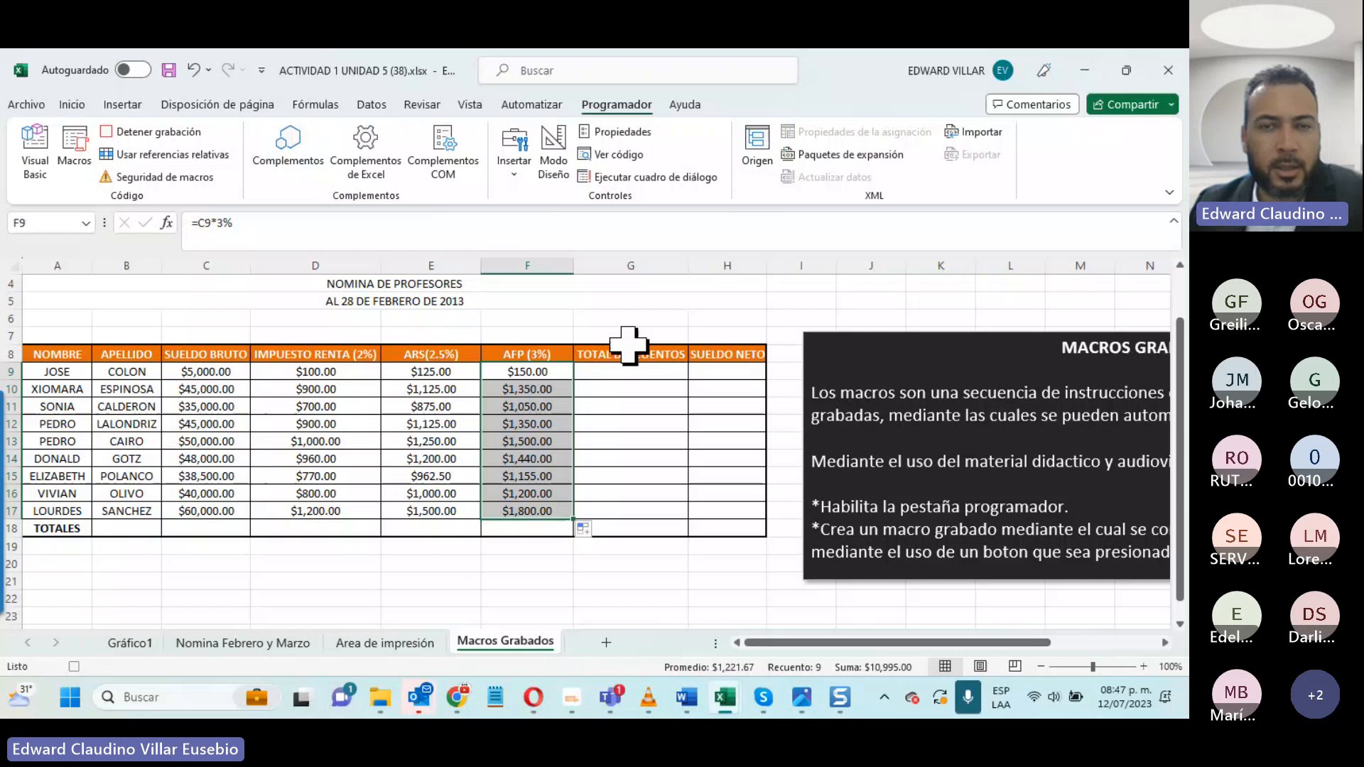
- Calculate TOTAL DESCUENTOS in G9 as the automatic sum of D9:F9 and fill it down to G17
{"action": "left_click_drag", "start_coordinate": [352, 372], "coordinate": [611, 372]}
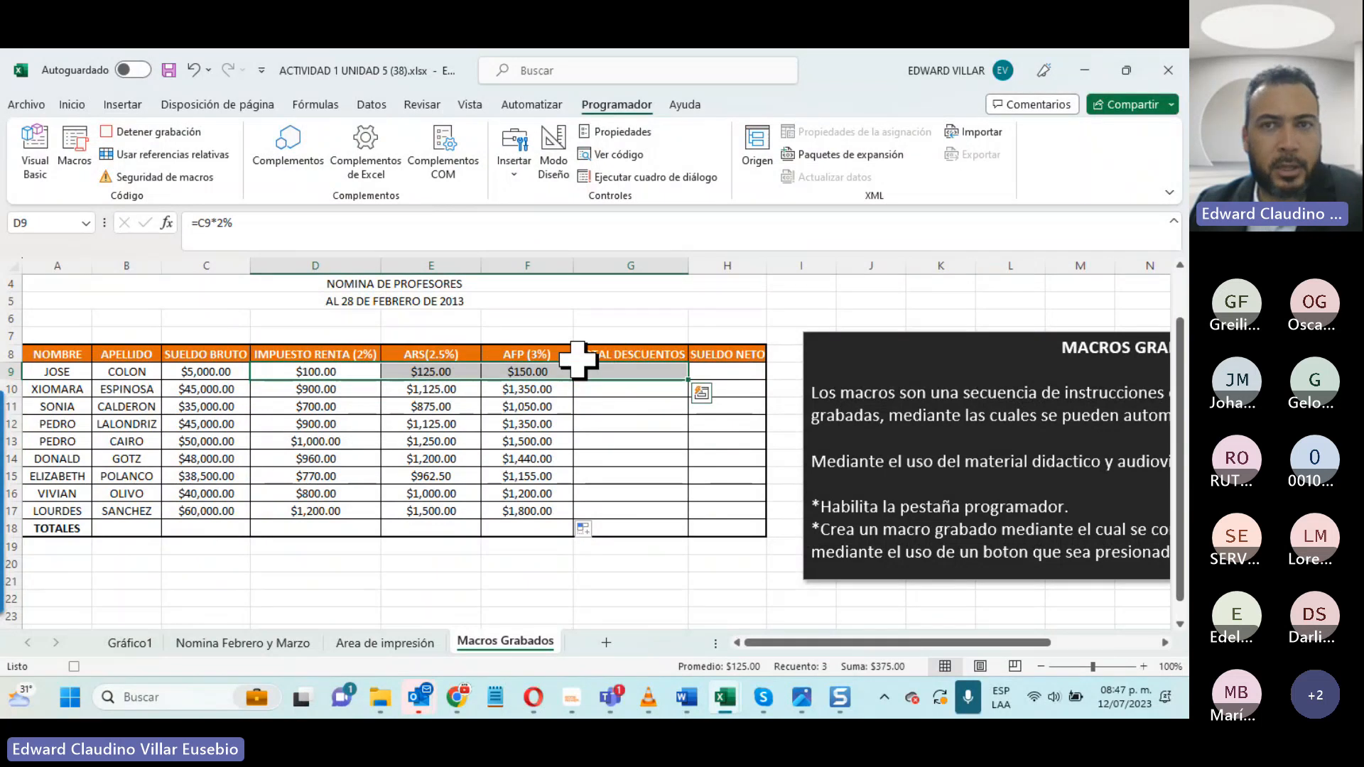
{"action": "left_click", "coordinate": [71, 105]}
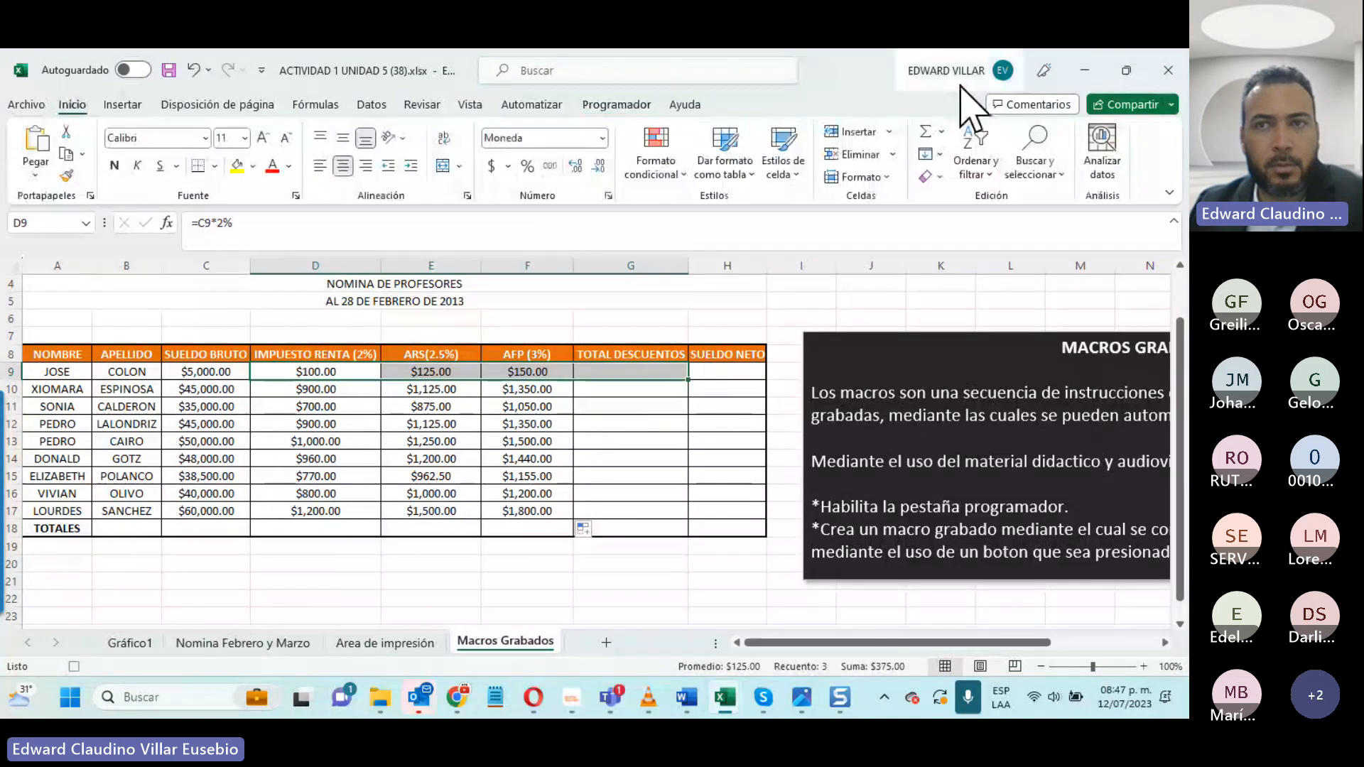
{"action": "left_click", "coordinate": [926, 133]}
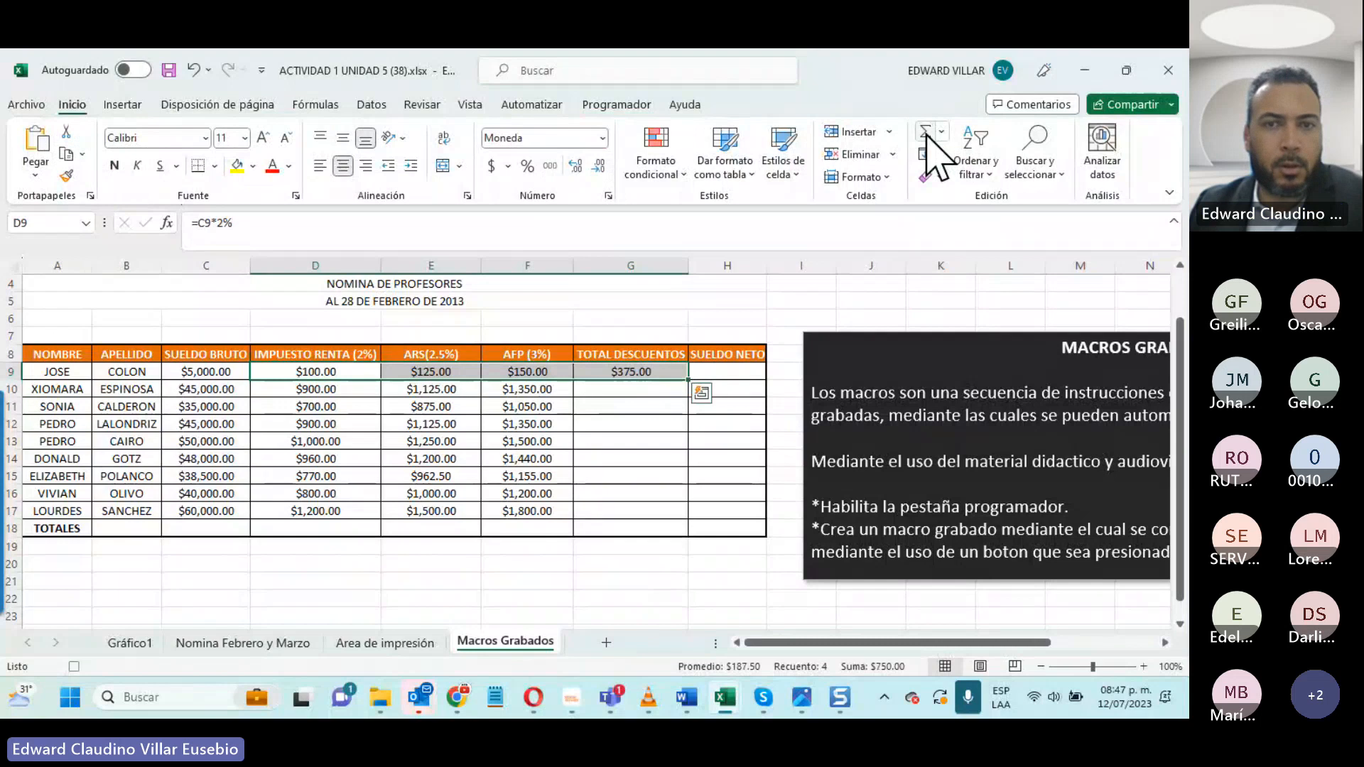
{"action": "left_click", "coordinate": [663, 370]}
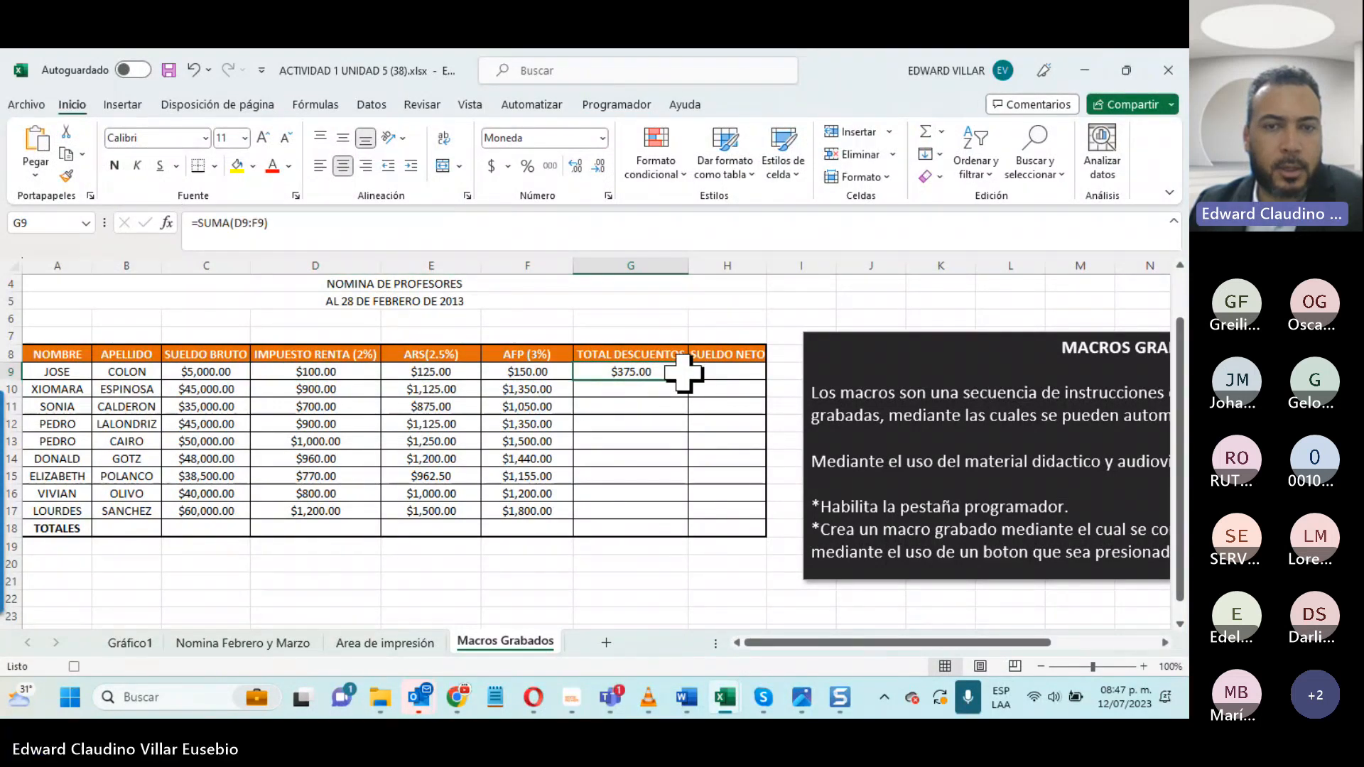
{"action": "left_click_drag", "start_coordinate": [684, 372], "coordinate": [667, 524]}
- Calculate SUELDO NETO in H9 with =C9-G9 and fill the formula down to H17
{"action": "left_click", "coordinate": [714, 371]}
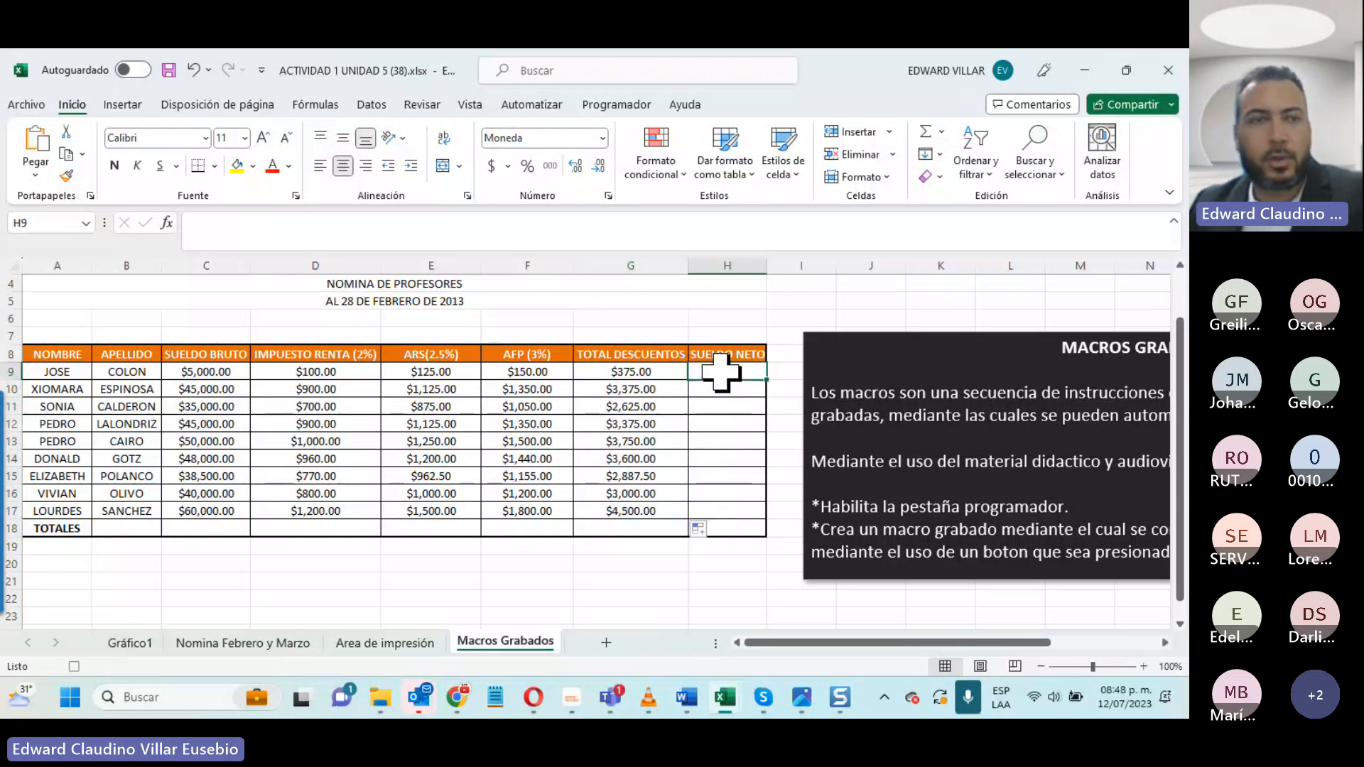
{"action": "type", "text": "="}
{"action": "left_click", "coordinate": [194, 375]}
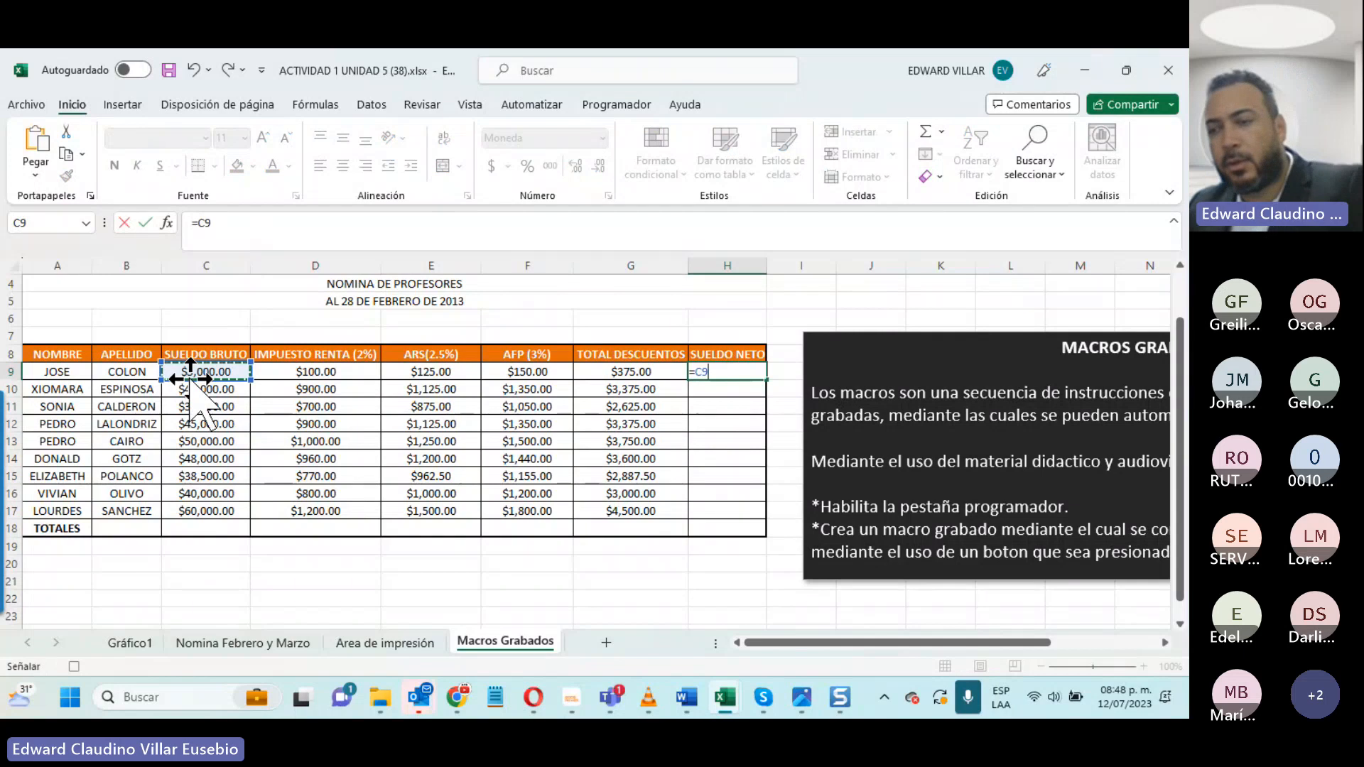
{"action": "type", "text": "-"}
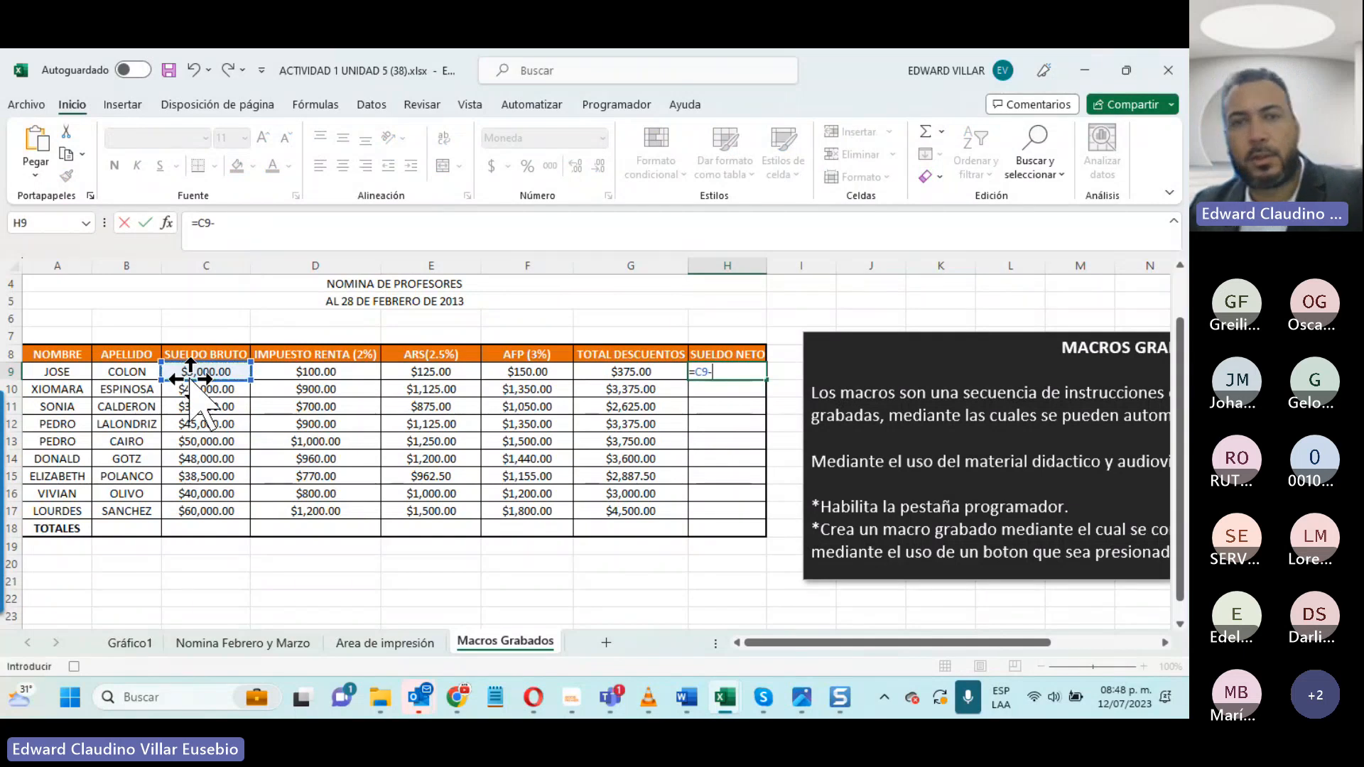
{"action": "left_click", "coordinate": [615, 372]}
{"action": "key", "text": "Return"}
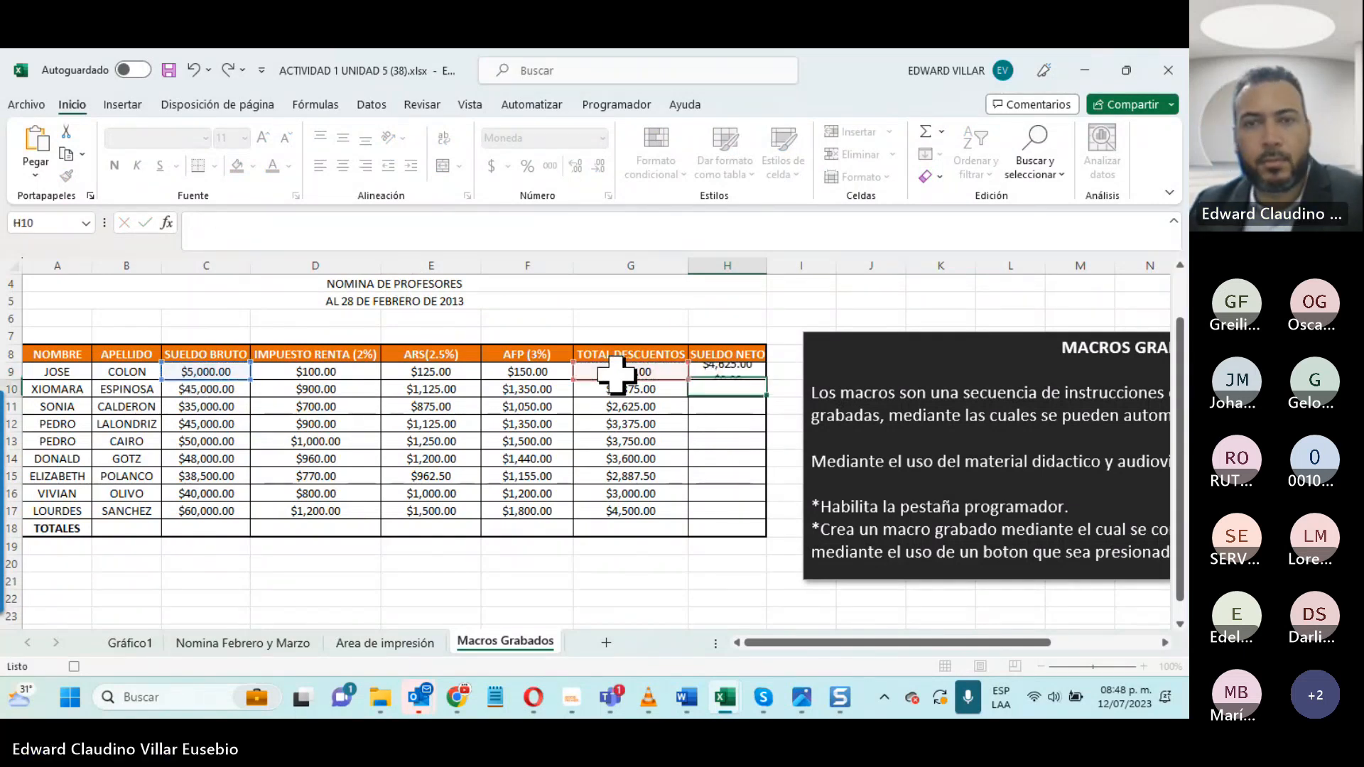
{"action": "left_click", "coordinate": [732, 370]}
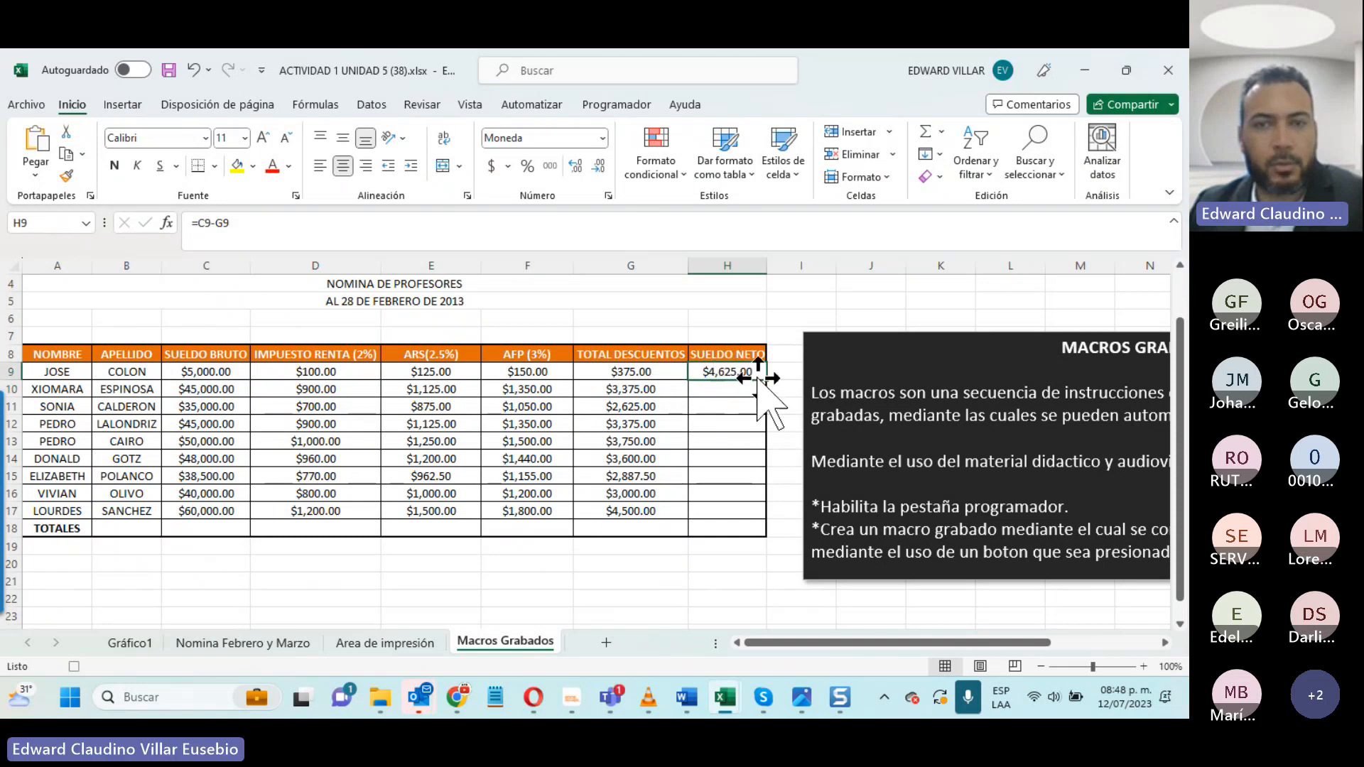
{"action": "left_click_drag", "start_coordinate": [765, 380], "coordinate": [753, 522]}
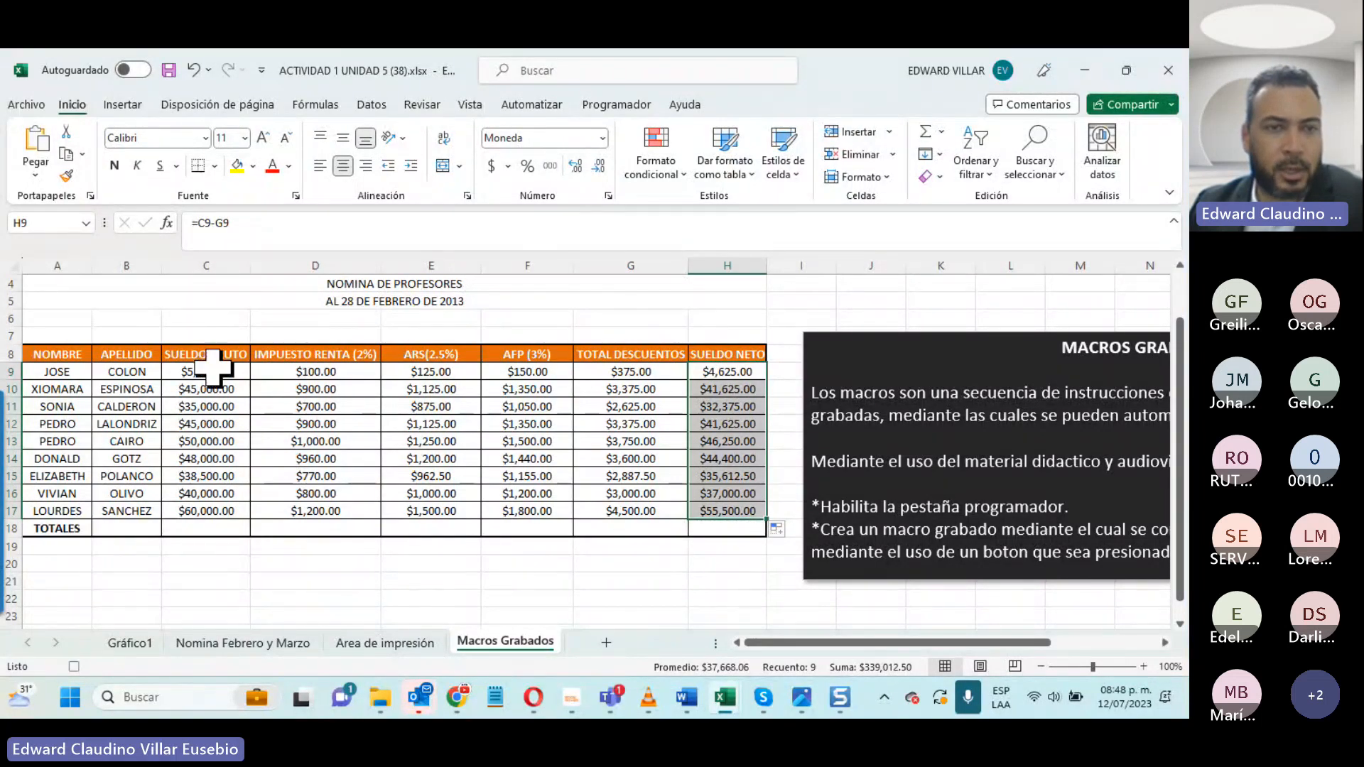
- Total SUELDO BRUTO in C18 with the automatic sum of C9:C17 and fill the total across the TOTALES row to H18
{"action": "left_click_drag", "start_coordinate": [213, 367], "coordinate": [206, 530]}
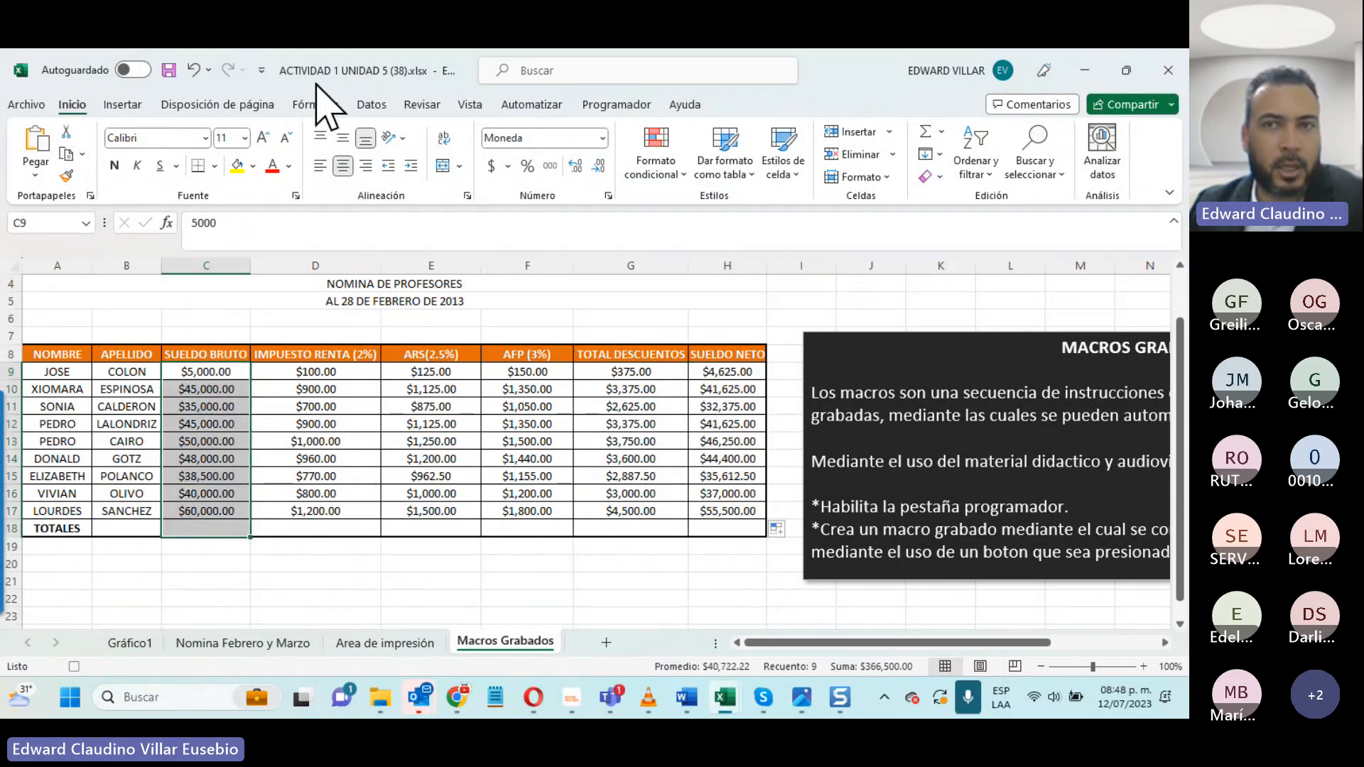
{"action": "left_click", "coordinate": [923, 133]}
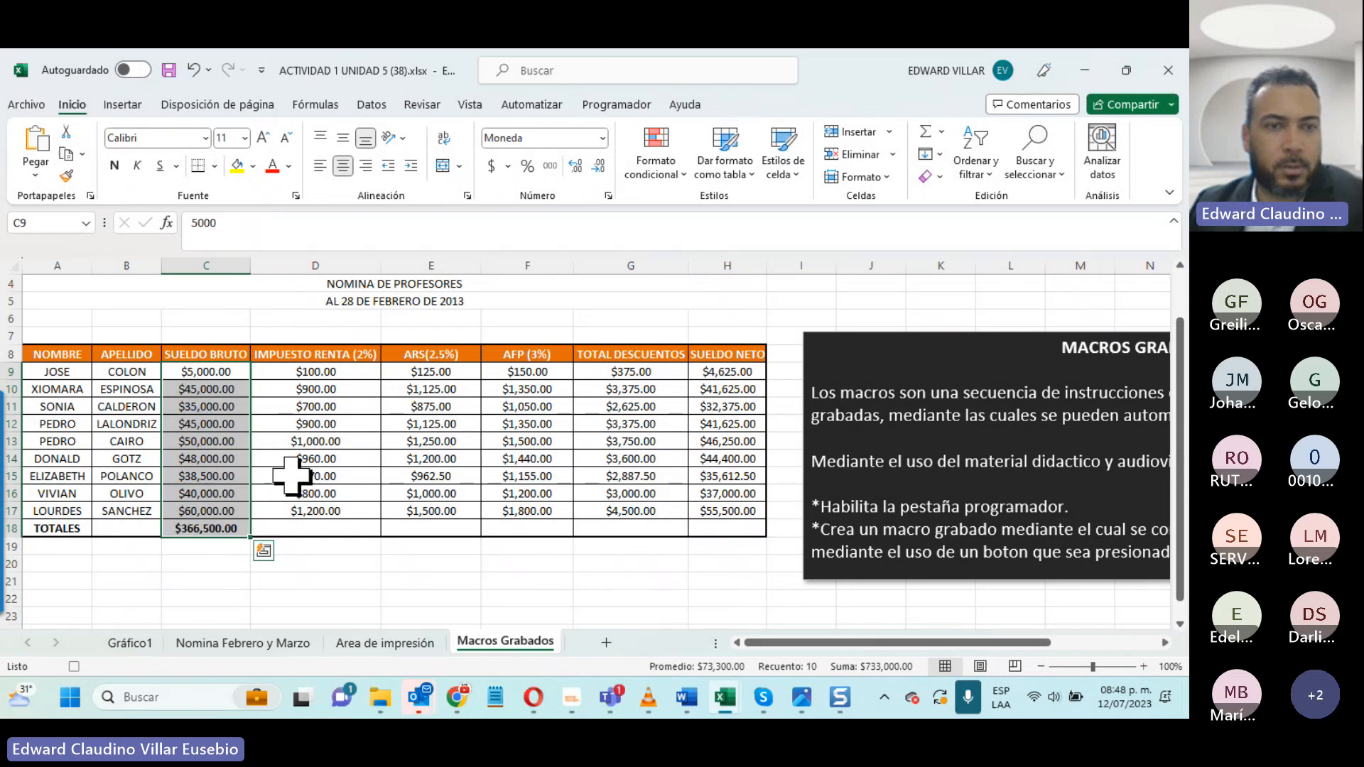
{"action": "left_click", "coordinate": [187, 540]}
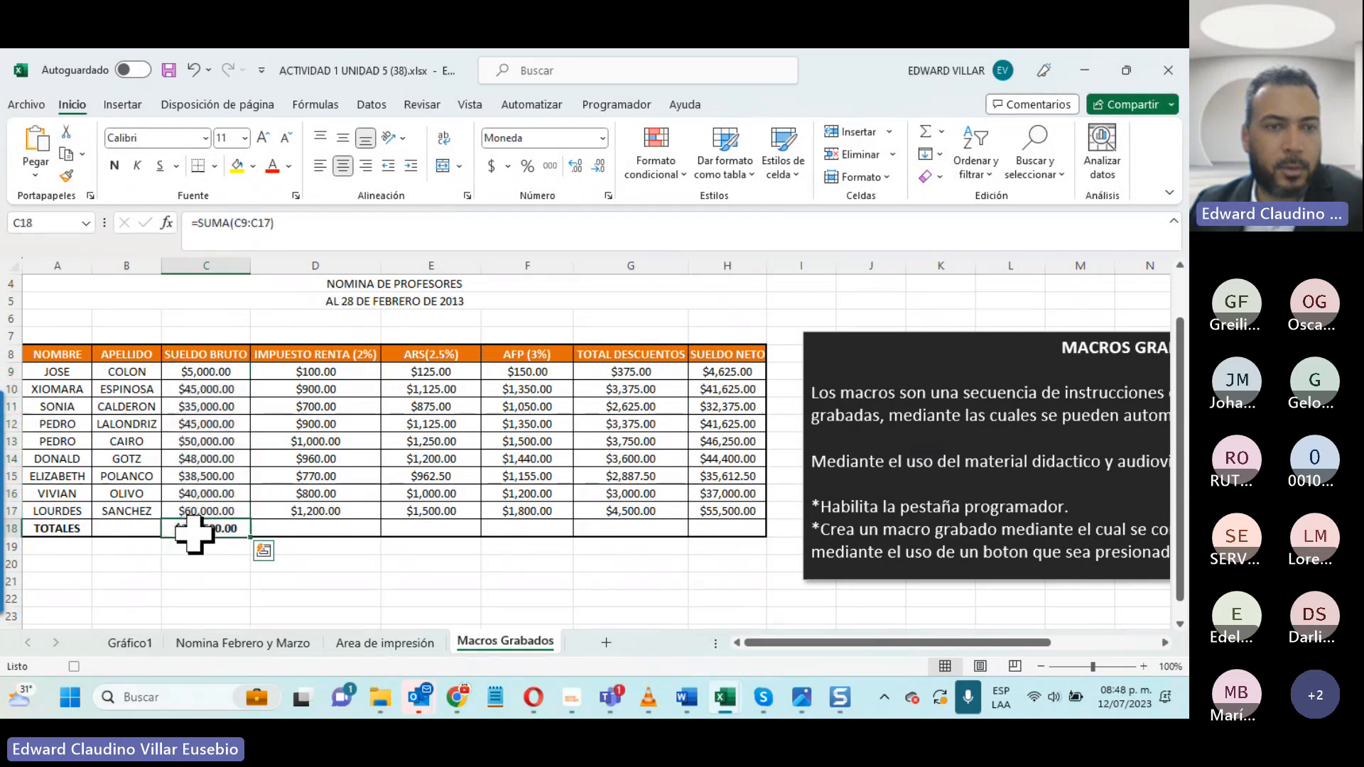
{"action": "left_click_drag", "start_coordinate": [250, 537], "coordinate": [767, 536]}
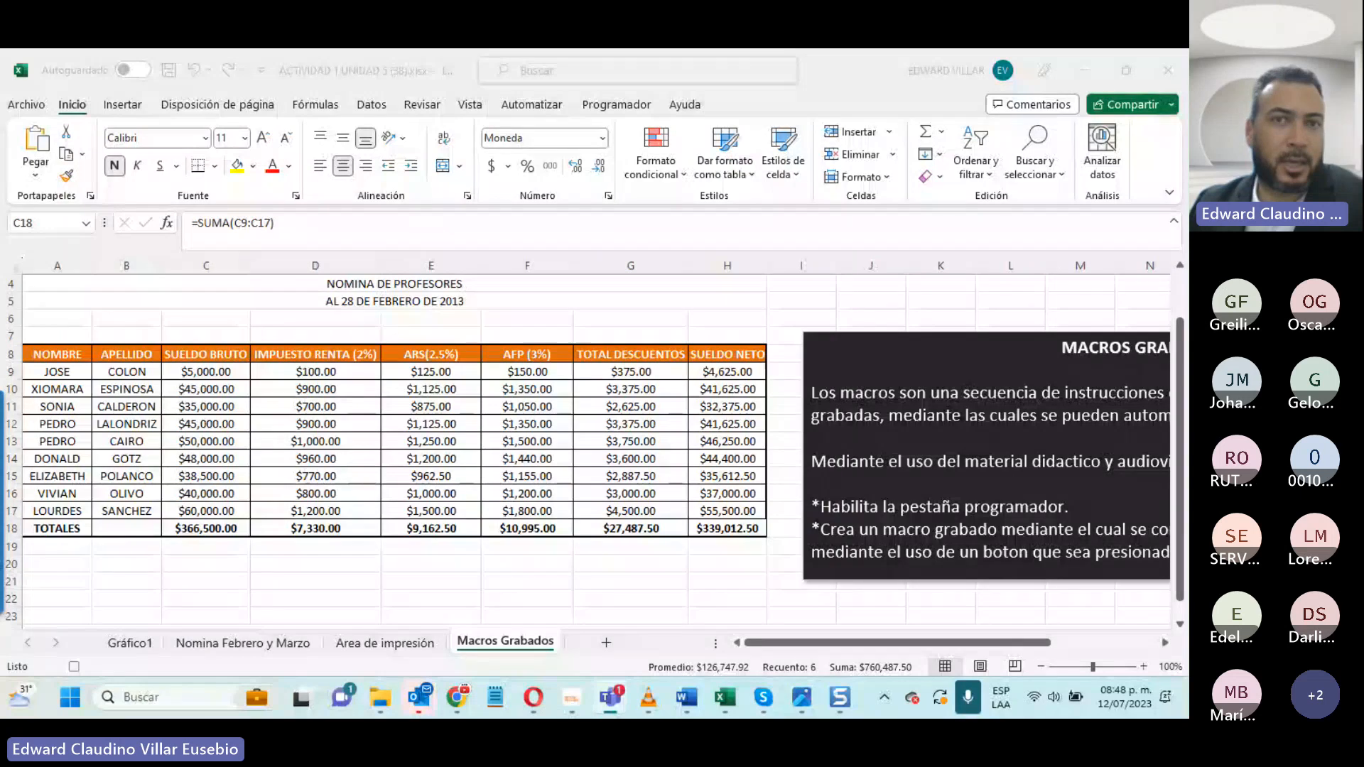
- Stop recording the macro
{"action": "left_click", "coordinate": [597, 104]}
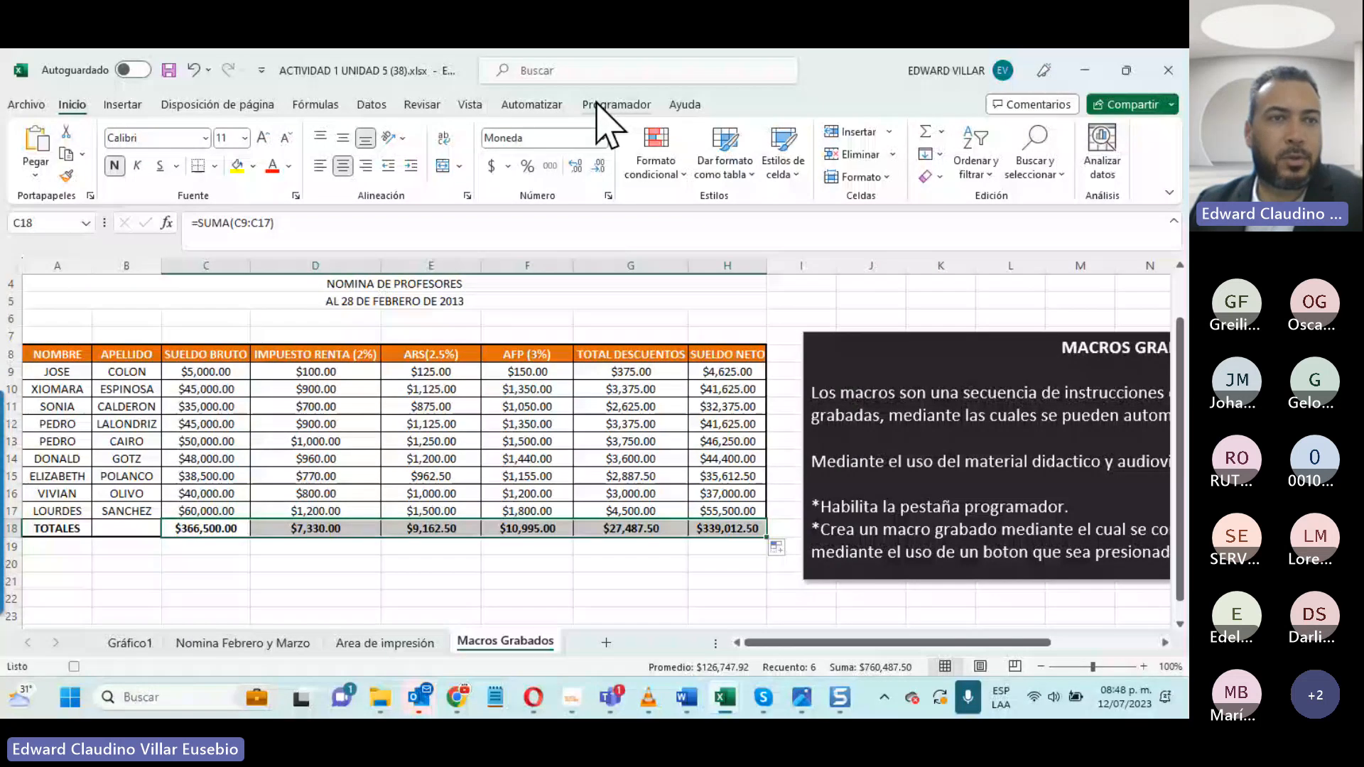
{"action": "left_click", "coordinate": [615, 105]}
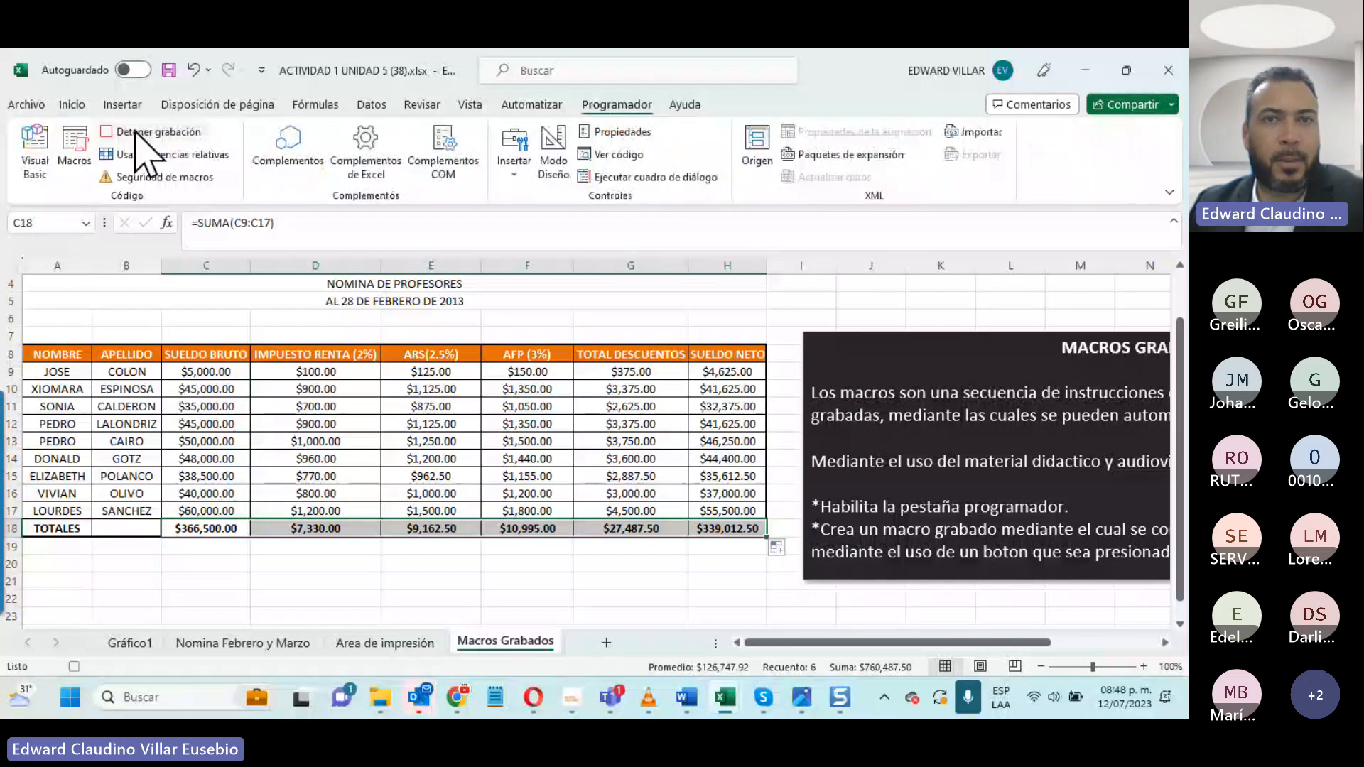
{"action": "left_click", "coordinate": [136, 132]}
- Open the code of the Calculo_de_Calificaciones macro in the Visual Basic editor and review its comments and recorded instructions
{"action": "key", "text": "alt+F8"}
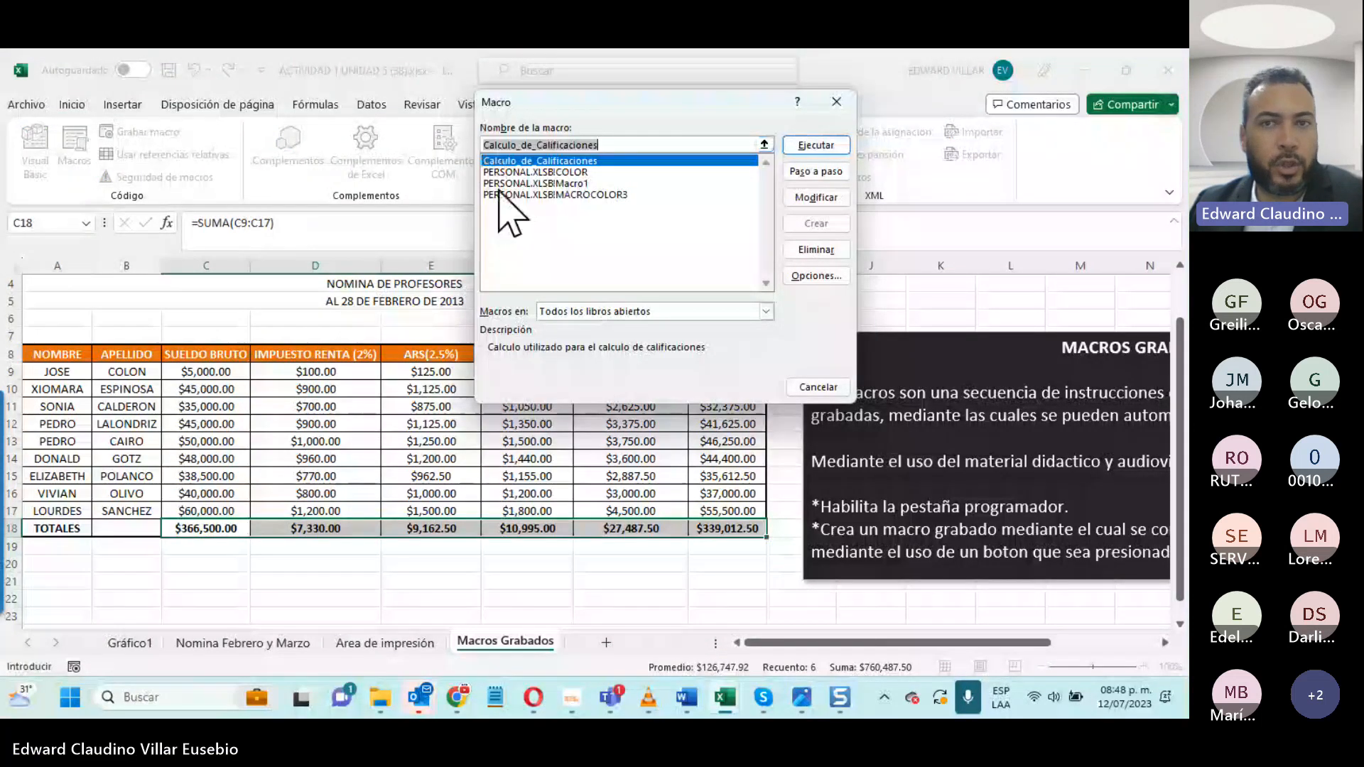
{"action": "left_click", "coordinate": [540, 161]}
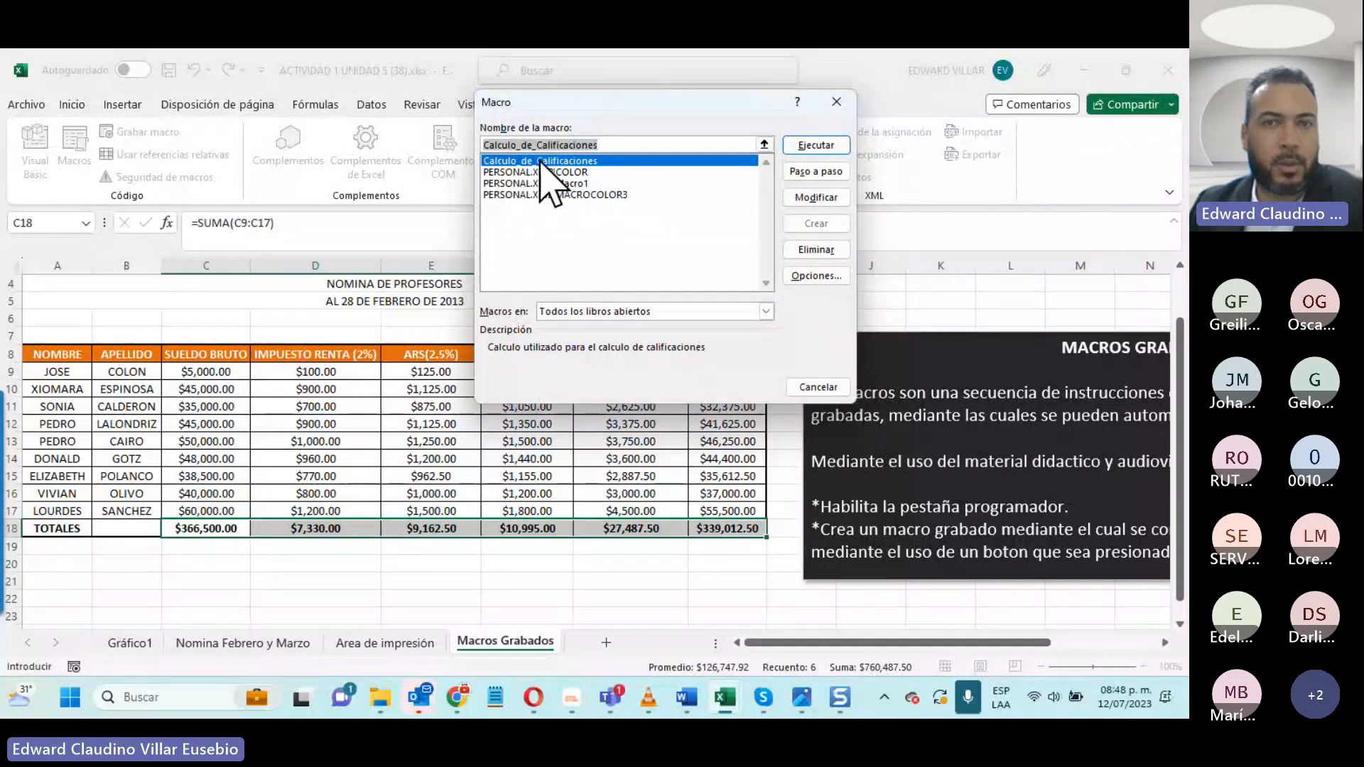
{"action": "left_click", "coordinate": [805, 195]}
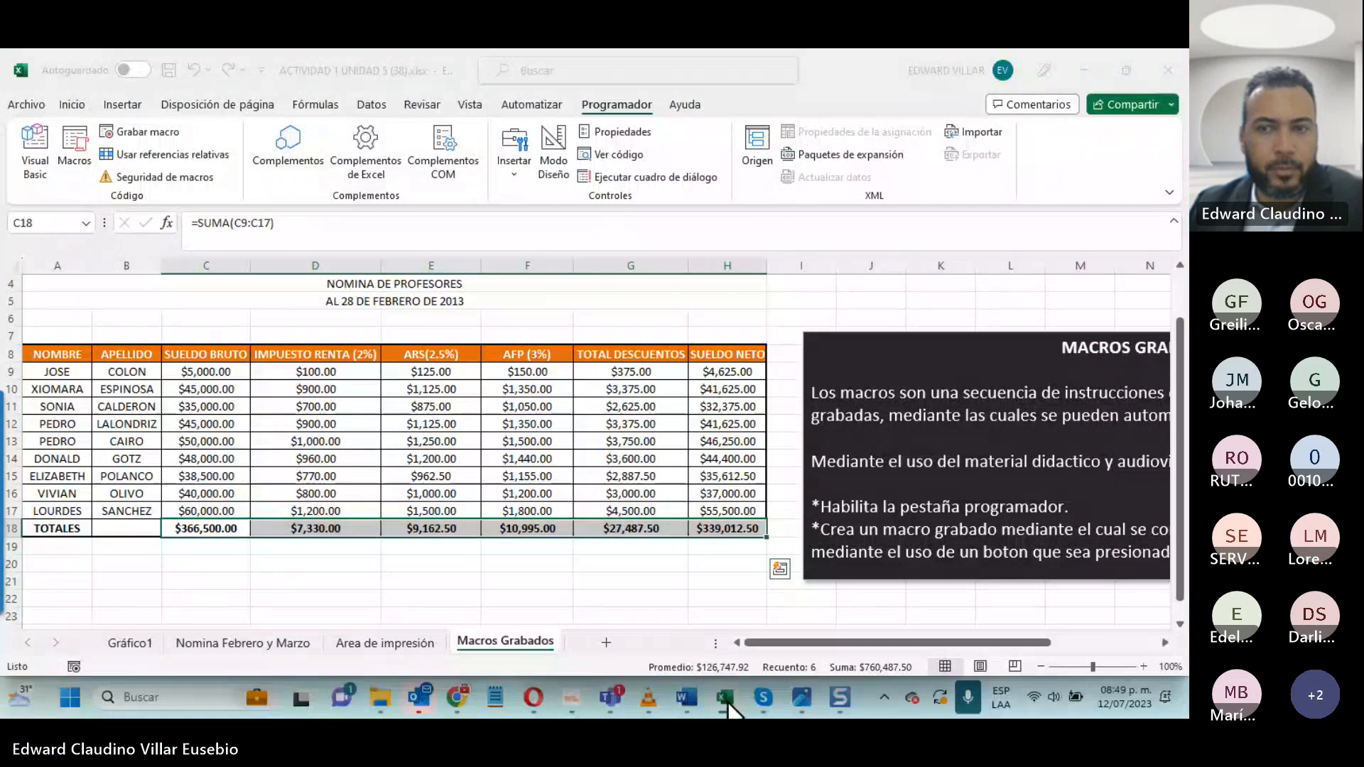
{"action": "mouse_move", "coordinate": [730, 702]}
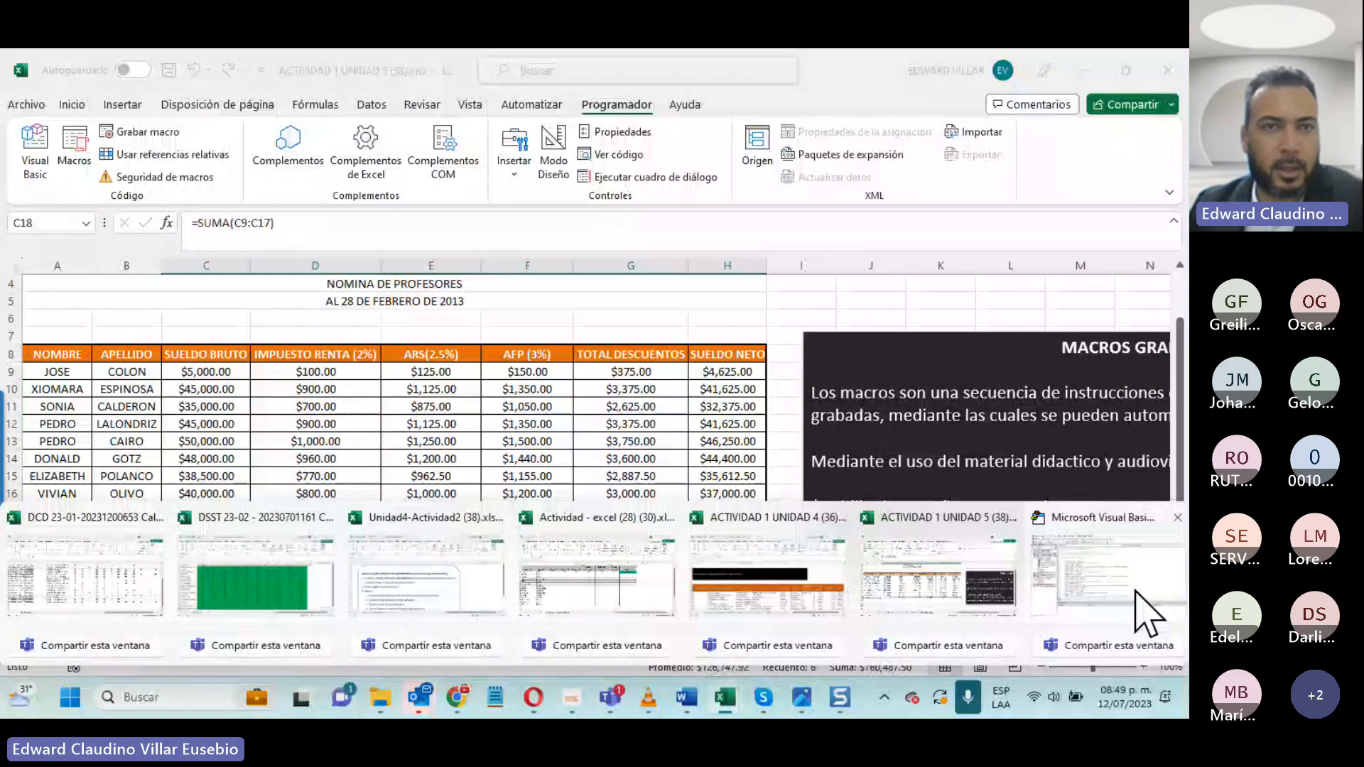
{"action": "left_click", "coordinate": [1148, 612]}
{"action": "left_click_drag", "start_coordinate": [239, 176], "coordinate": [461, 199]}
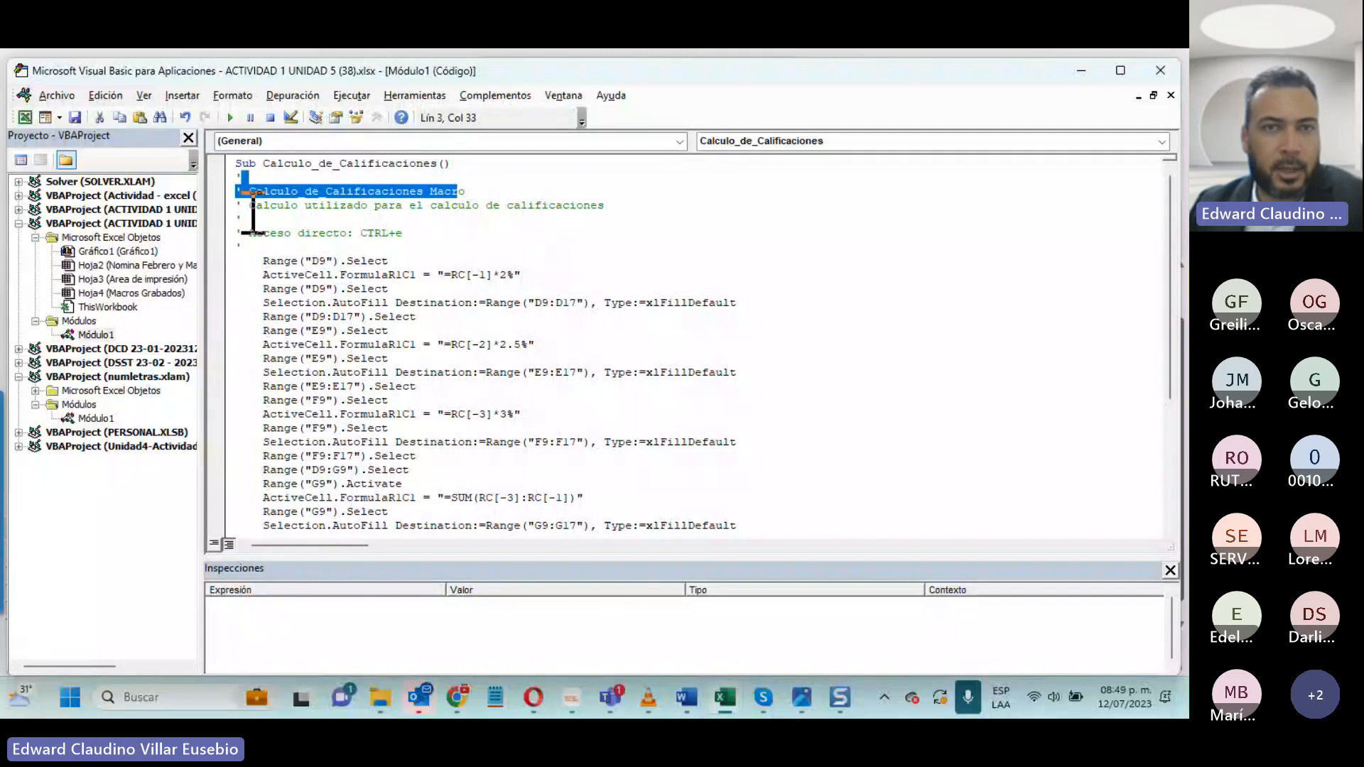
{"action": "left_click_drag", "start_coordinate": [250, 206], "coordinate": [556, 224]}
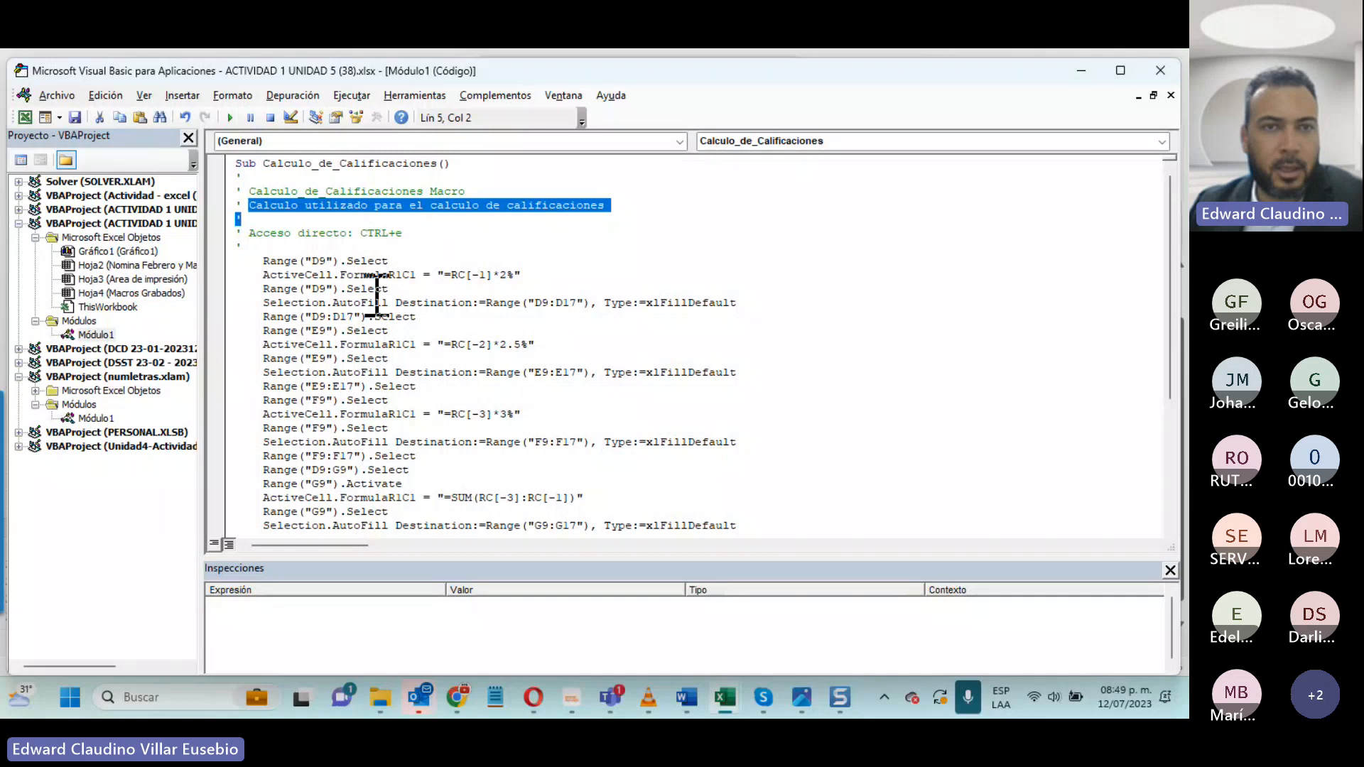
{"action": "scroll", "coordinate": [344, 277], "scroll_direction": "down", "scroll_amount": 1}
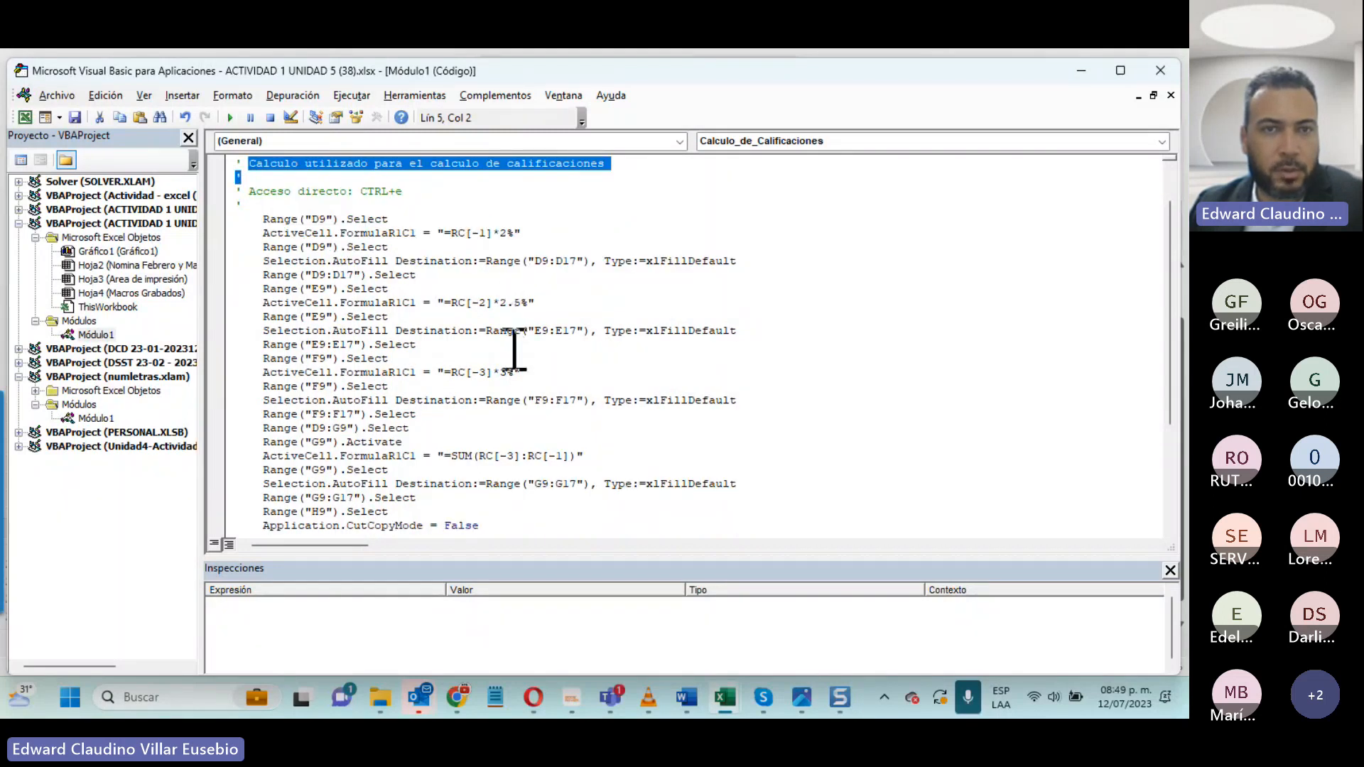
- Examine the rest of the recorded Calculo_de_Calificaciones code through End Sub and close the Visual Basic editor
{"action": "scroll", "coordinate": [514, 350], "scroll_direction": "down", "scroll_amount": 1}
{"action": "scroll", "coordinate": [563, 399], "scroll_direction": "down", "scroll_amount": 1}
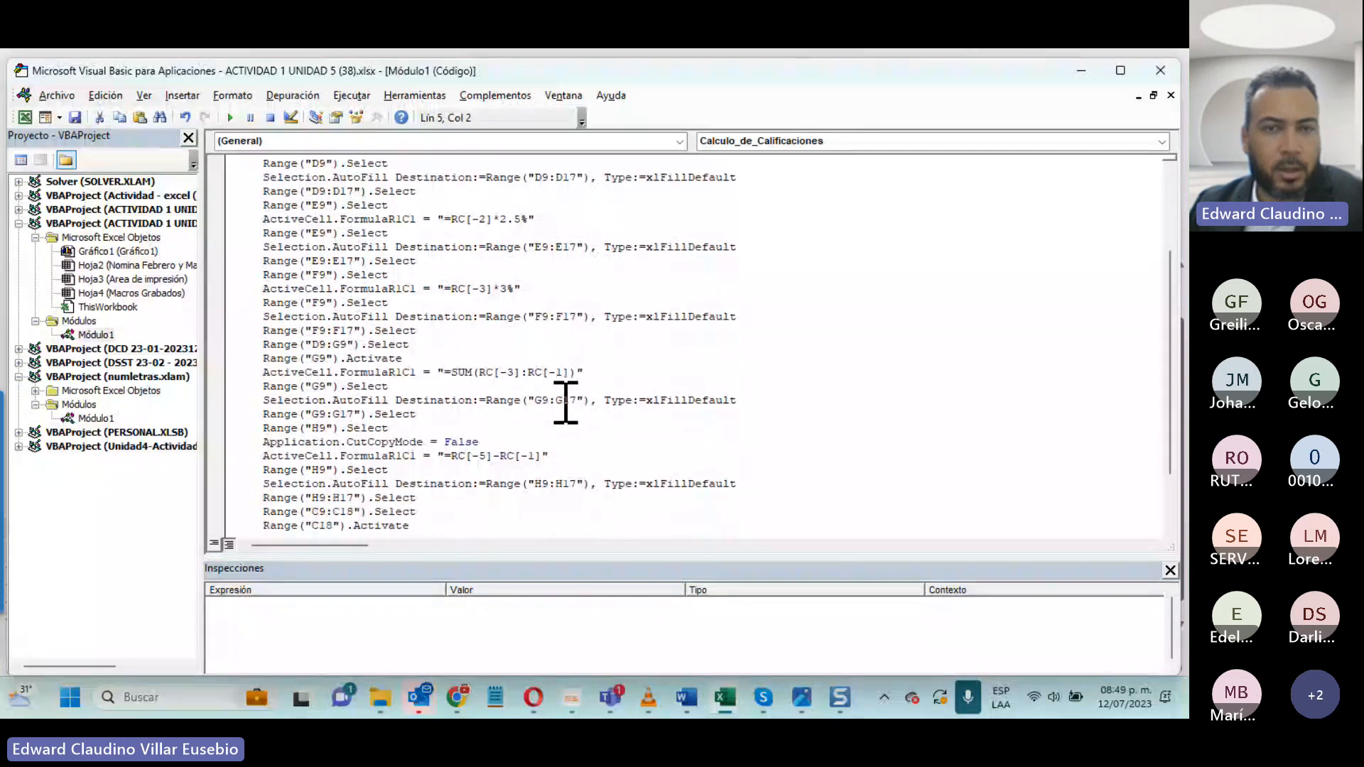
{"action": "scroll", "coordinate": [567, 402], "scroll_direction": "down", "scroll_amount": 2}
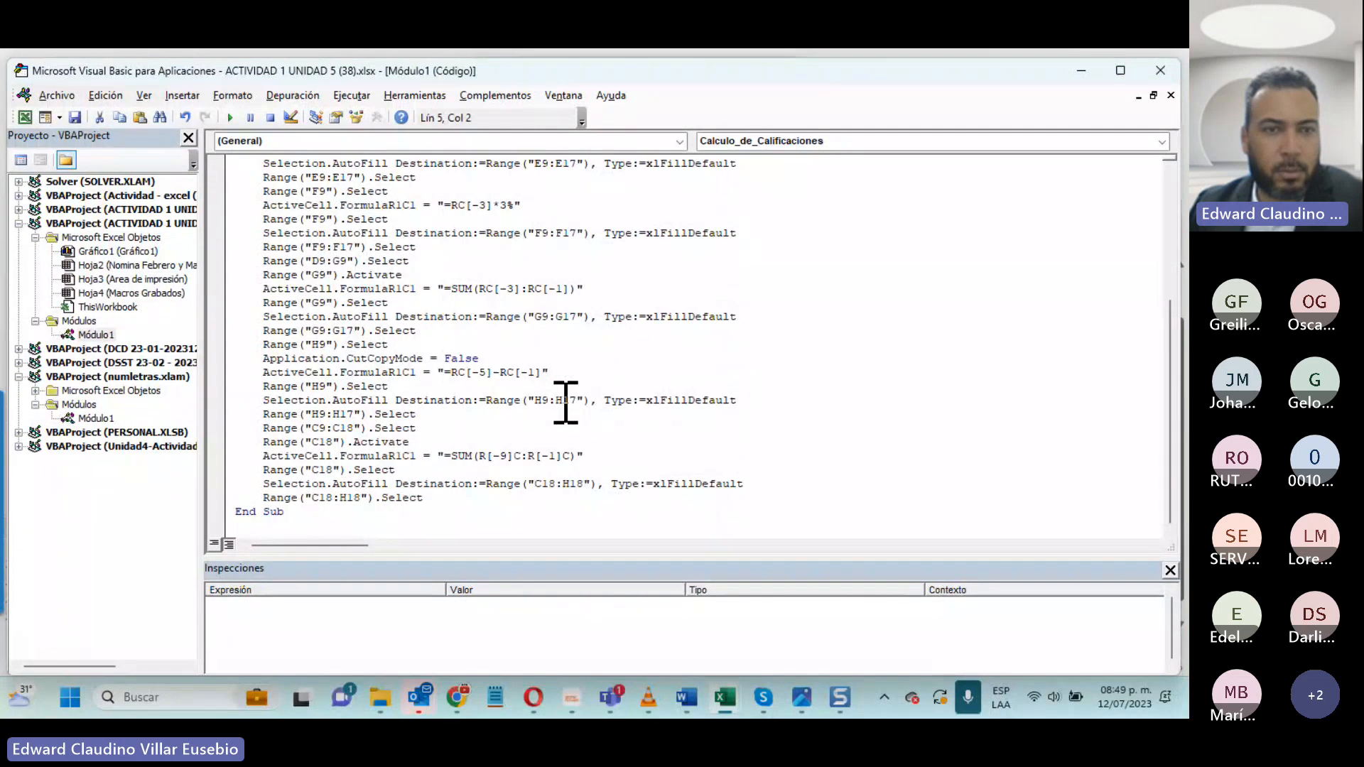
{"action": "scroll", "coordinate": [409, 474], "scroll_direction": "up", "scroll_amount": 5}
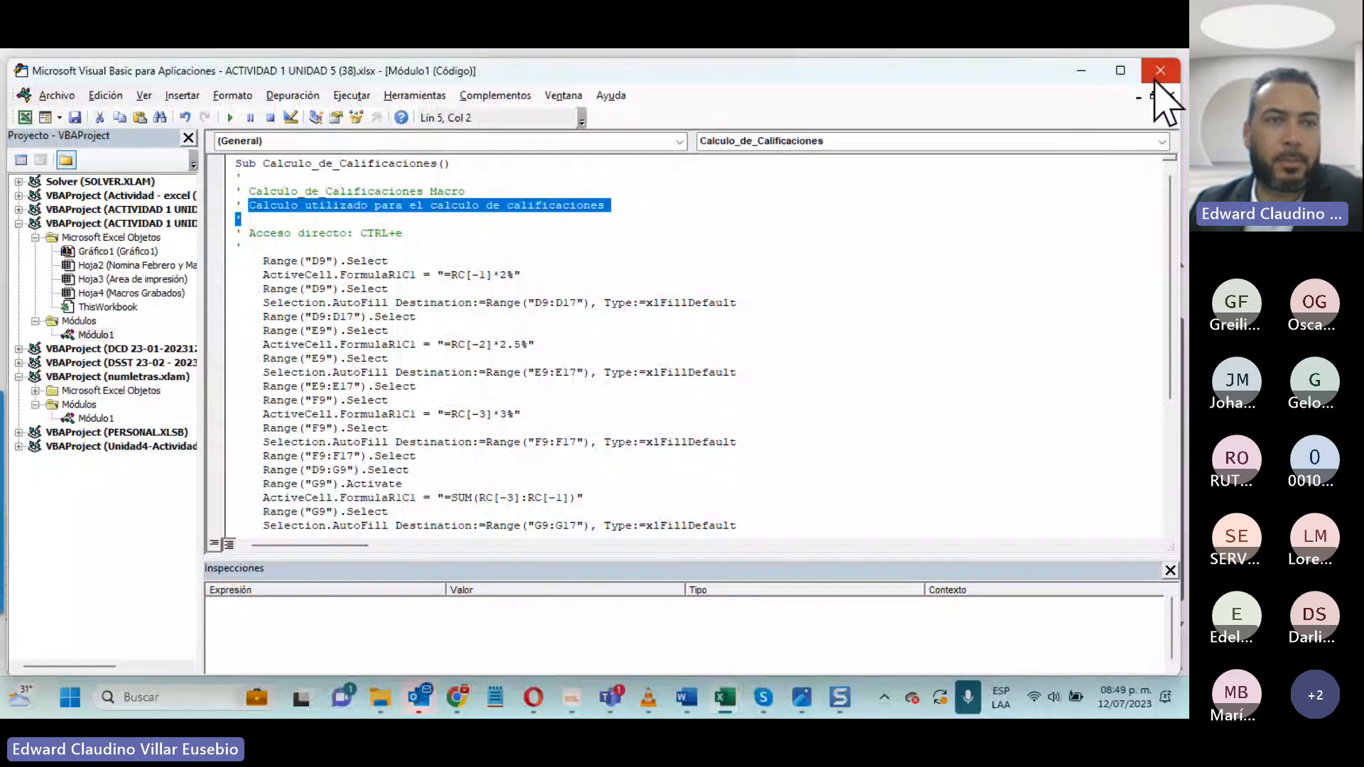
{"action": "left_click", "coordinate": [1161, 71]}
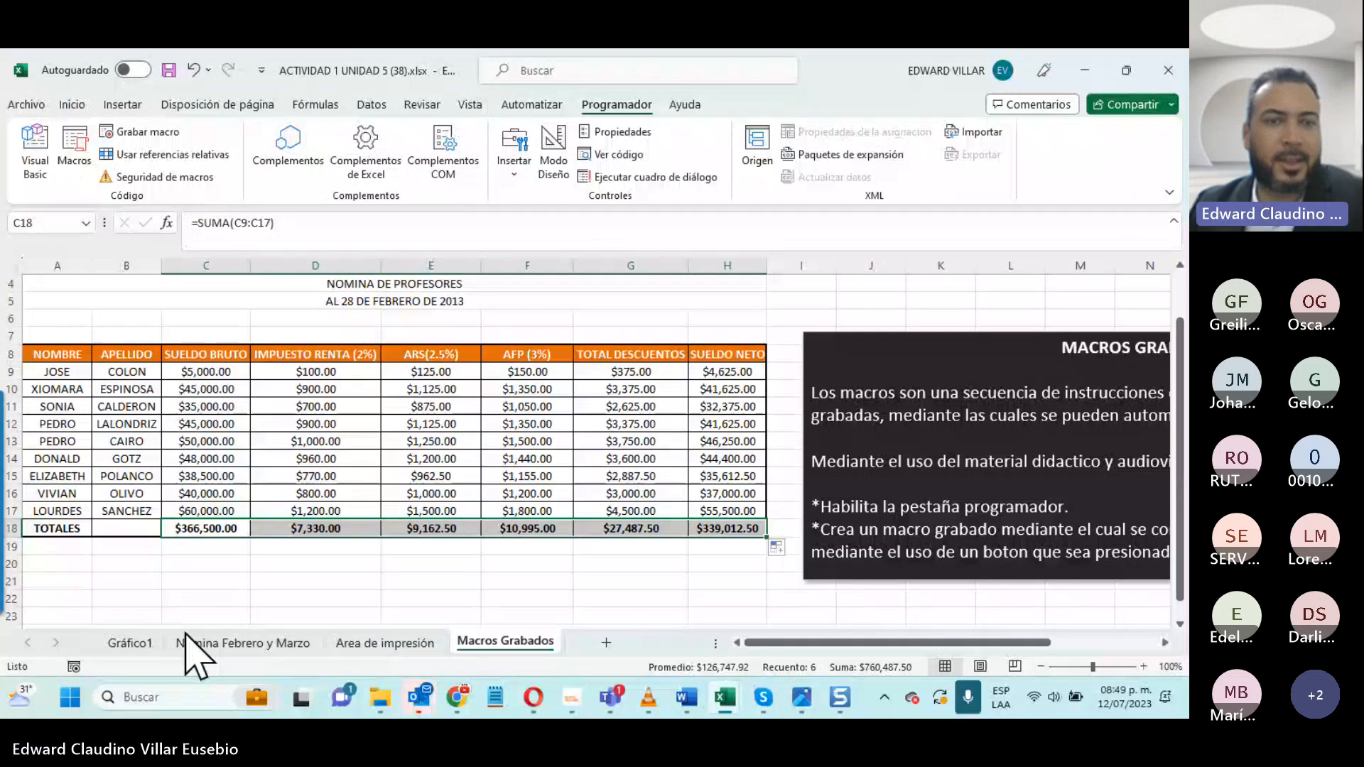
- Insert a form control button below the TOTALES row, across columns D and E, and assign it the Calculo_de_Calificaciones macro
{"action": "left_click", "coordinate": [304, 579]}
{"action": "left_click", "coordinate": [531, 578]}
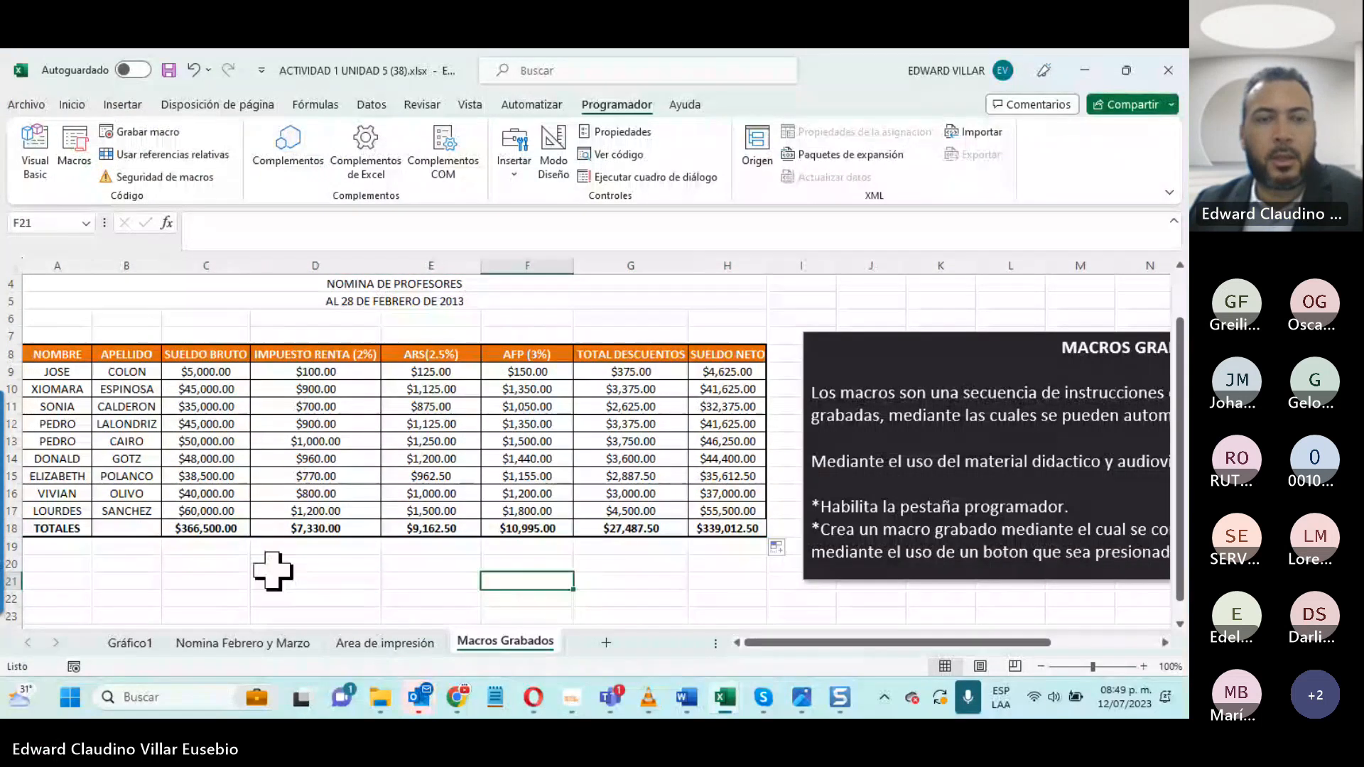
{"action": "left_click", "coordinate": [268, 566]}
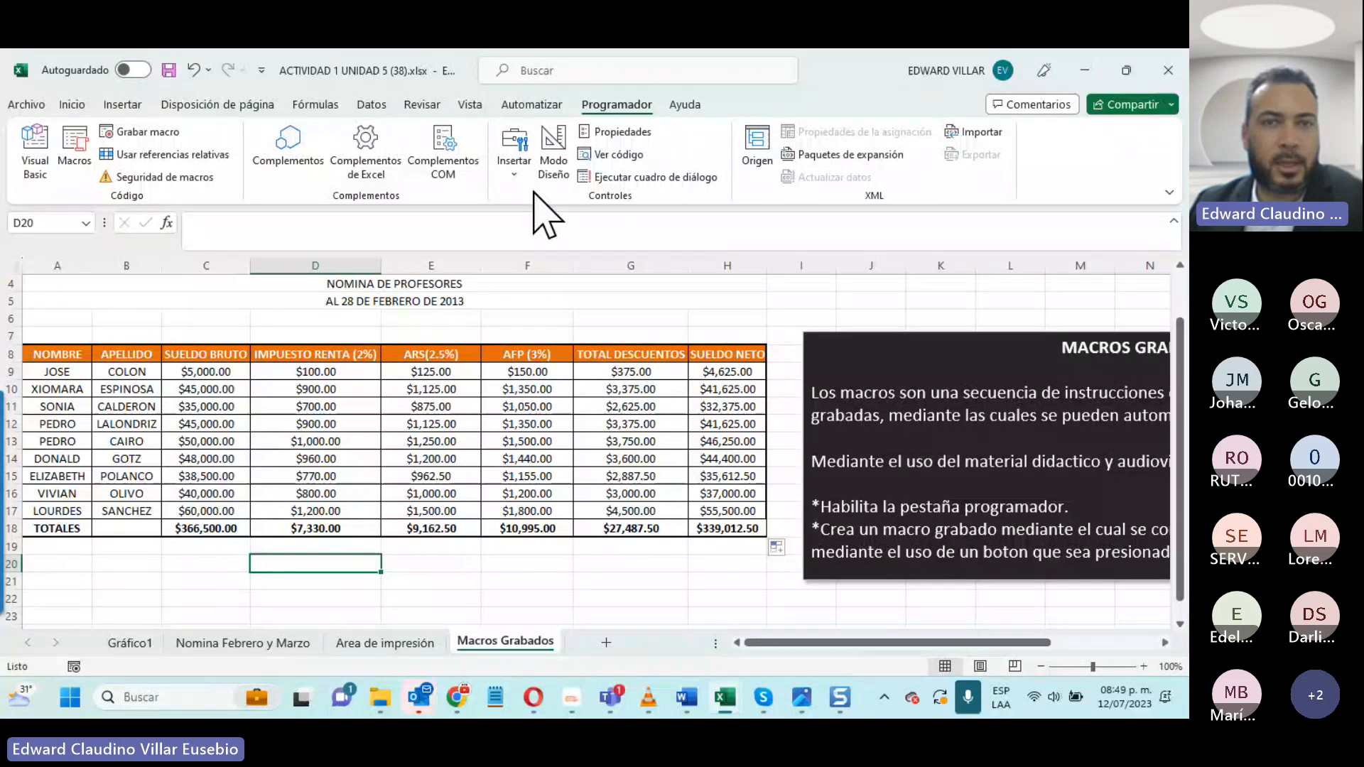
{"action": "left_click", "coordinate": [513, 169]}
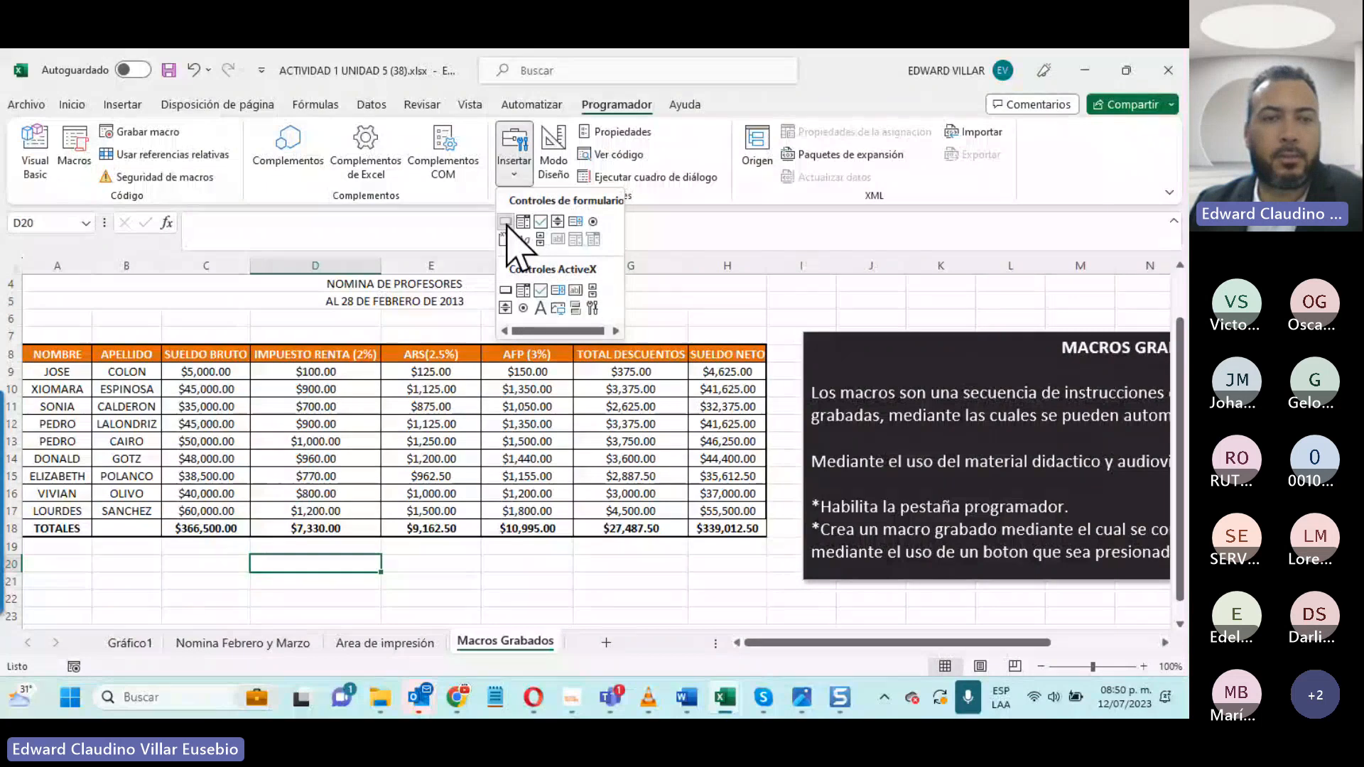
{"action": "left_click", "coordinate": [505, 222]}
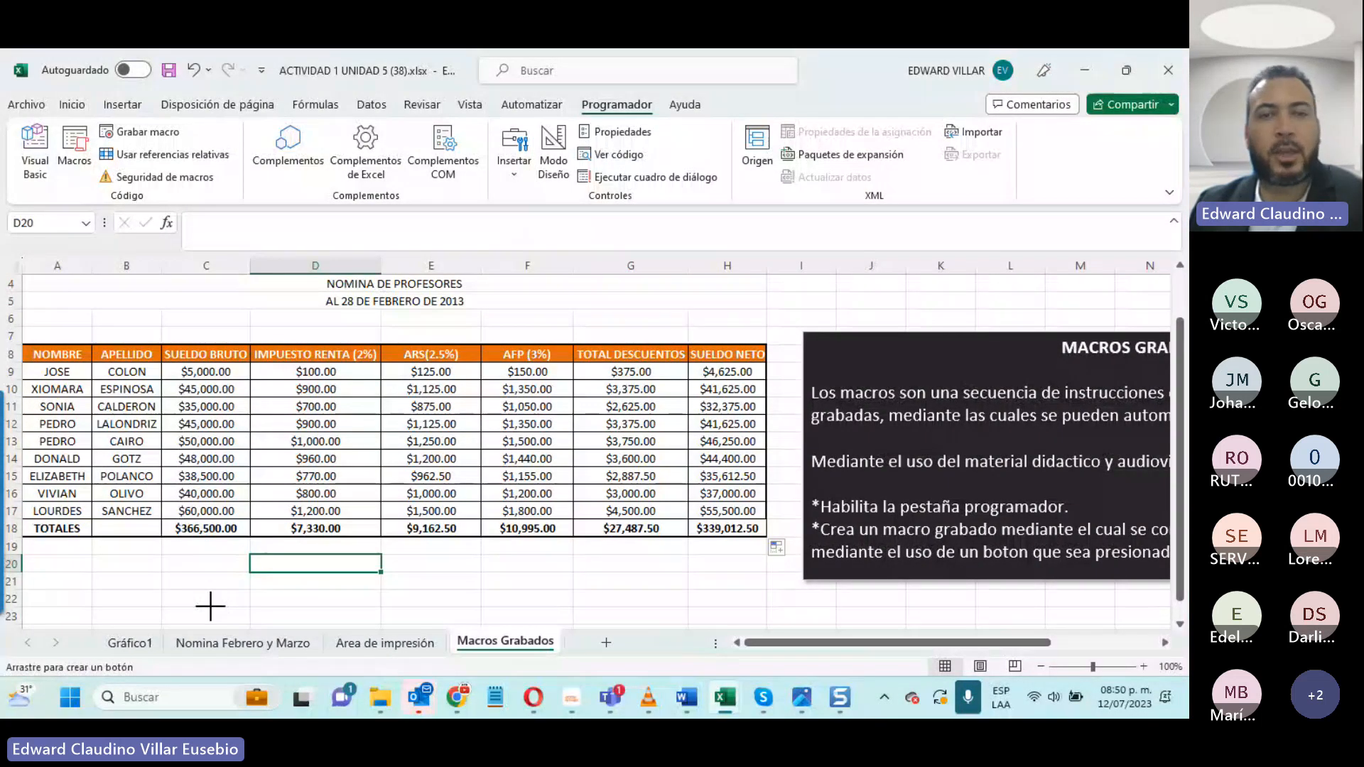
{"action": "left_click_drag", "start_coordinate": [211, 606], "coordinate": [481, 588]}
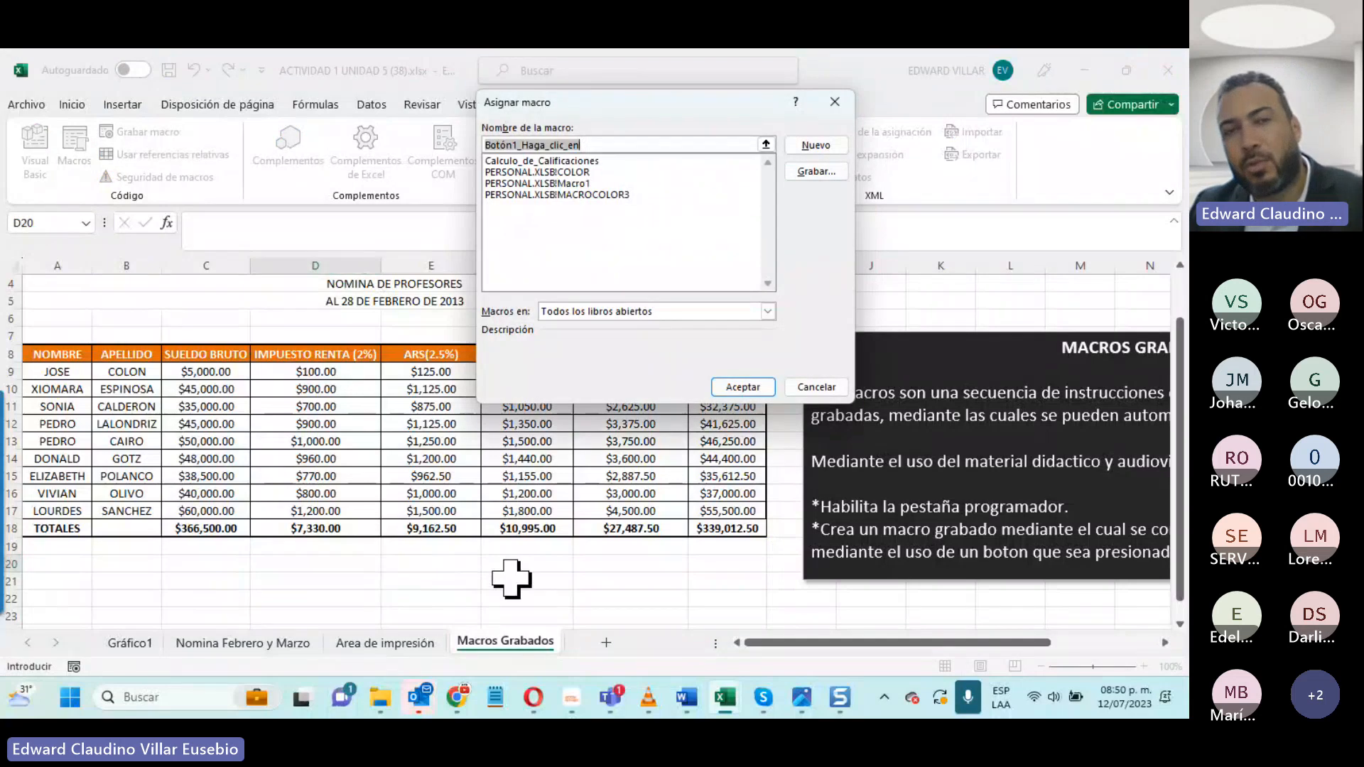
{"action": "left_click", "coordinate": [531, 161]}
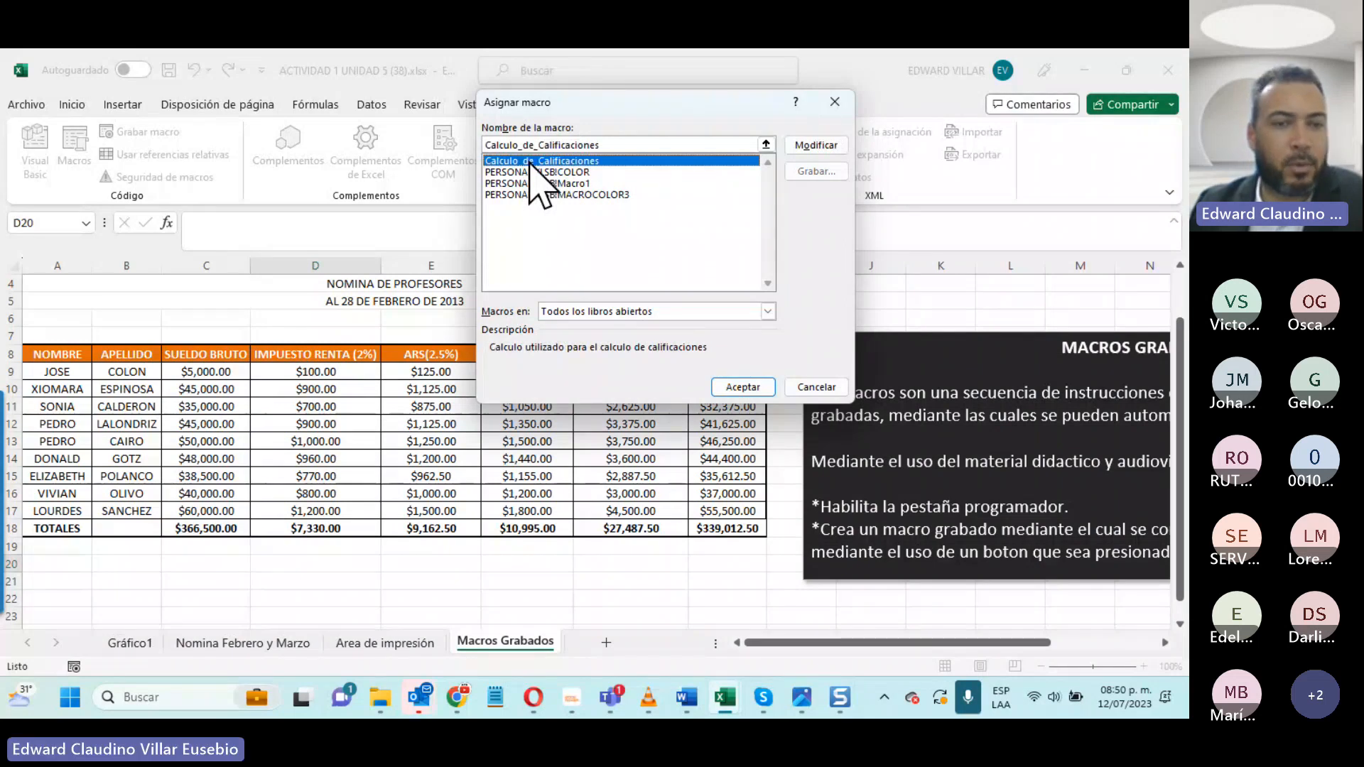
{"action": "left_click", "coordinate": [755, 394]}
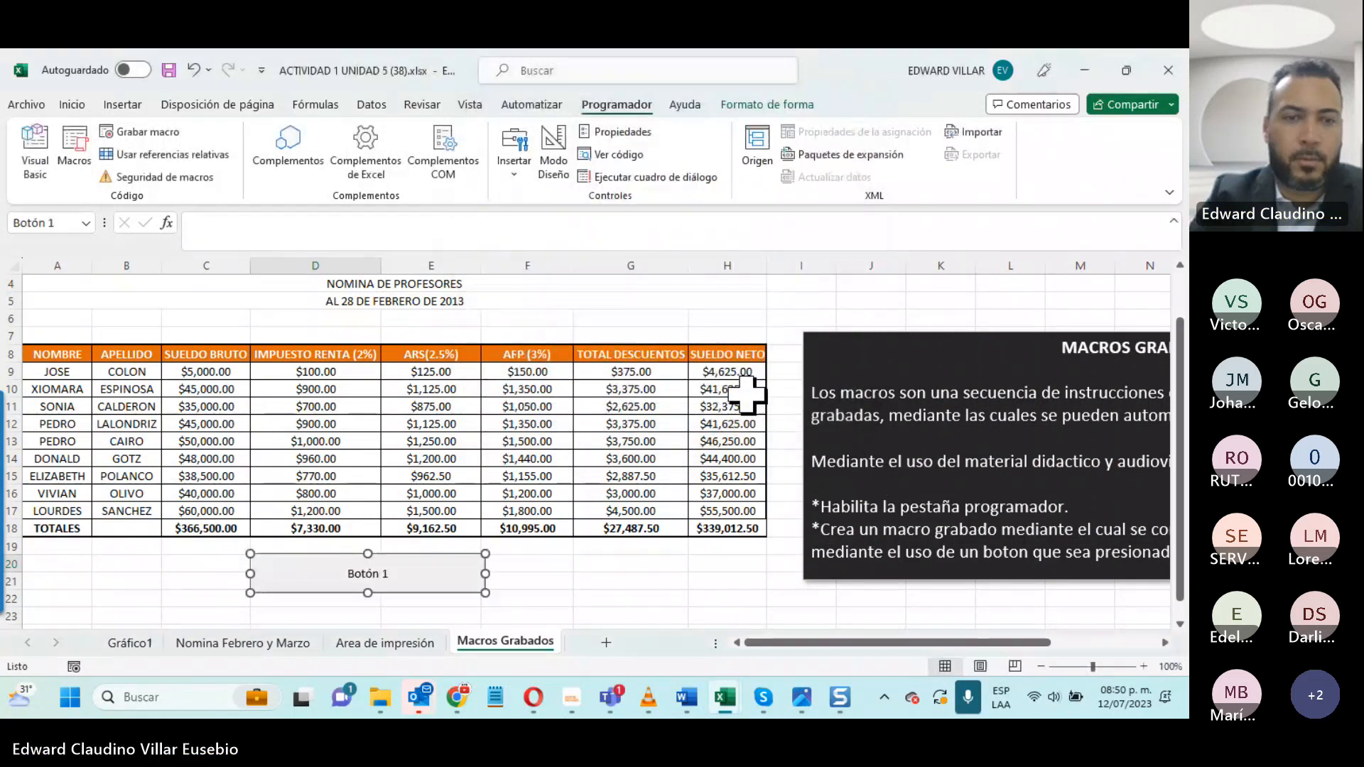
- Replace the new button's caption with "Calculo de Calificaciones"
{"action": "left_click", "coordinate": [347, 575]}
{"action": "key", "text": "Delete"}
{"action": "key", "text": "Delete"}
{"action": "key", "text": "Delete"}
{"action": "key", "text": "Delete"}
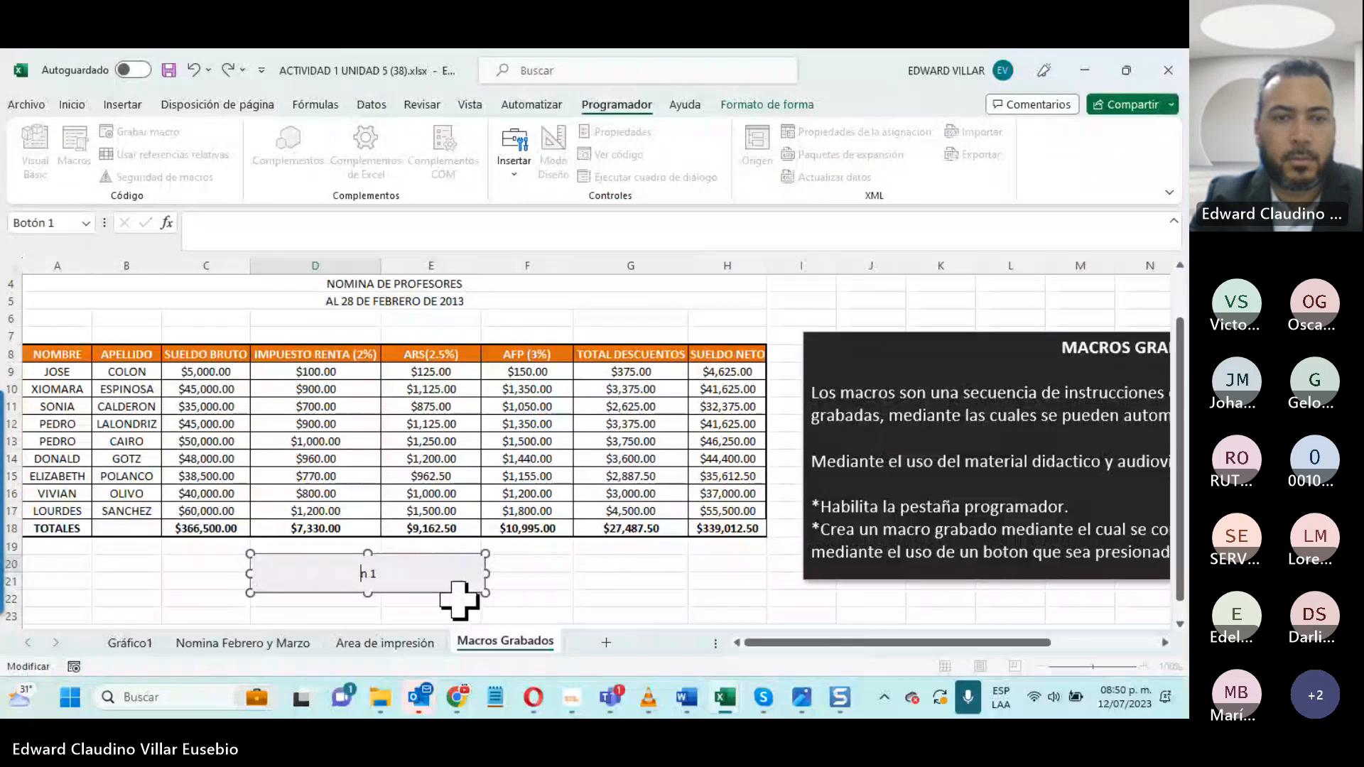
{"action": "key", "text": "Delete"}
{"action": "key", "text": "Delete"}
{"action": "key", "text": "Delete"}
{"action": "type", "text": "Calcu"}
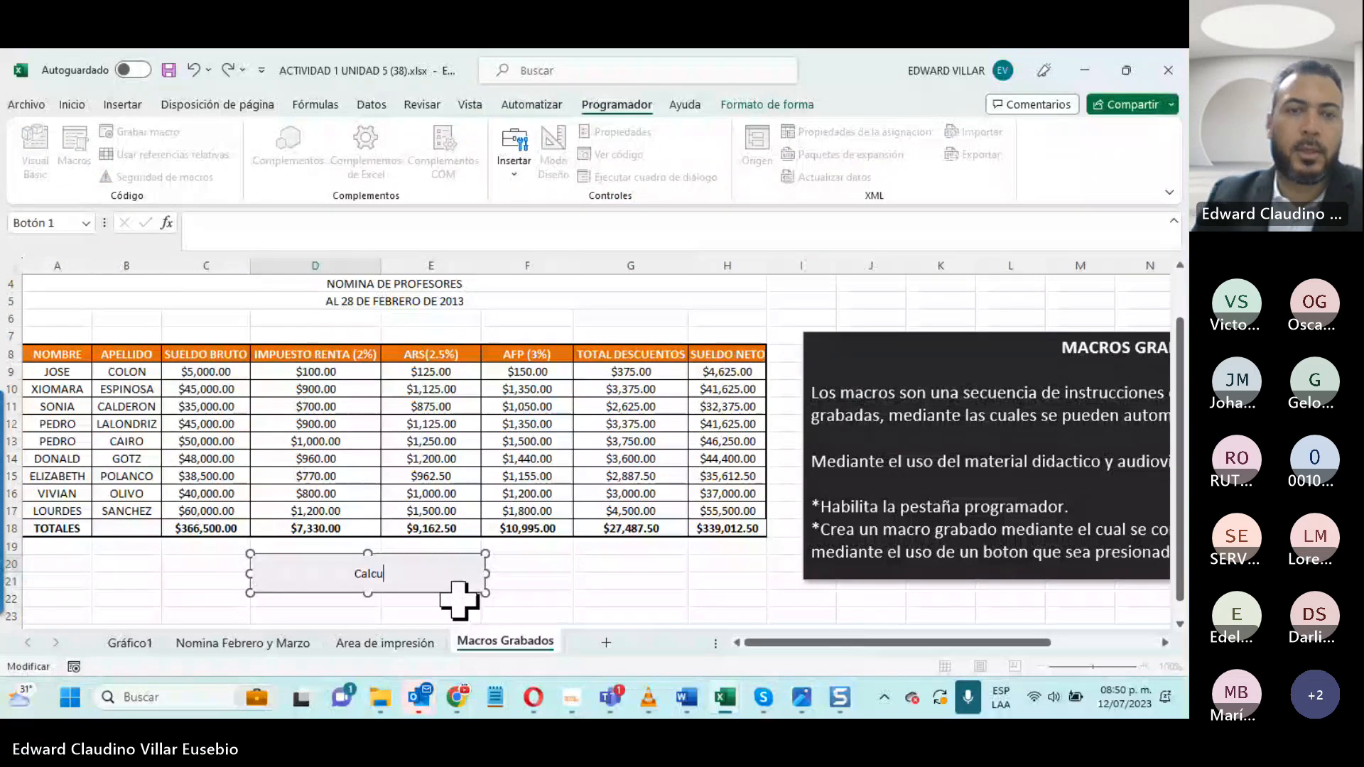
{"action": "type", "text": "lo de Calificaciones"}
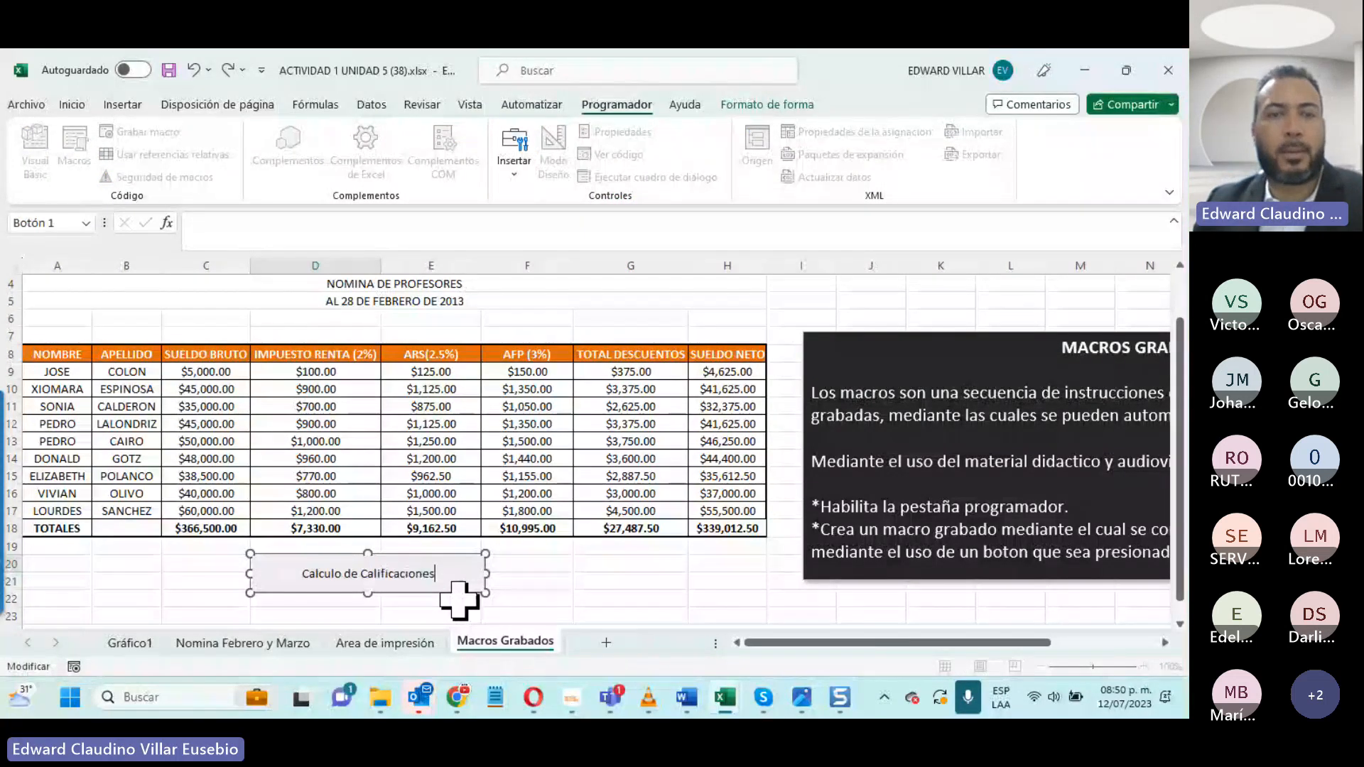
{"action": "left_click", "coordinate": [549, 582]}
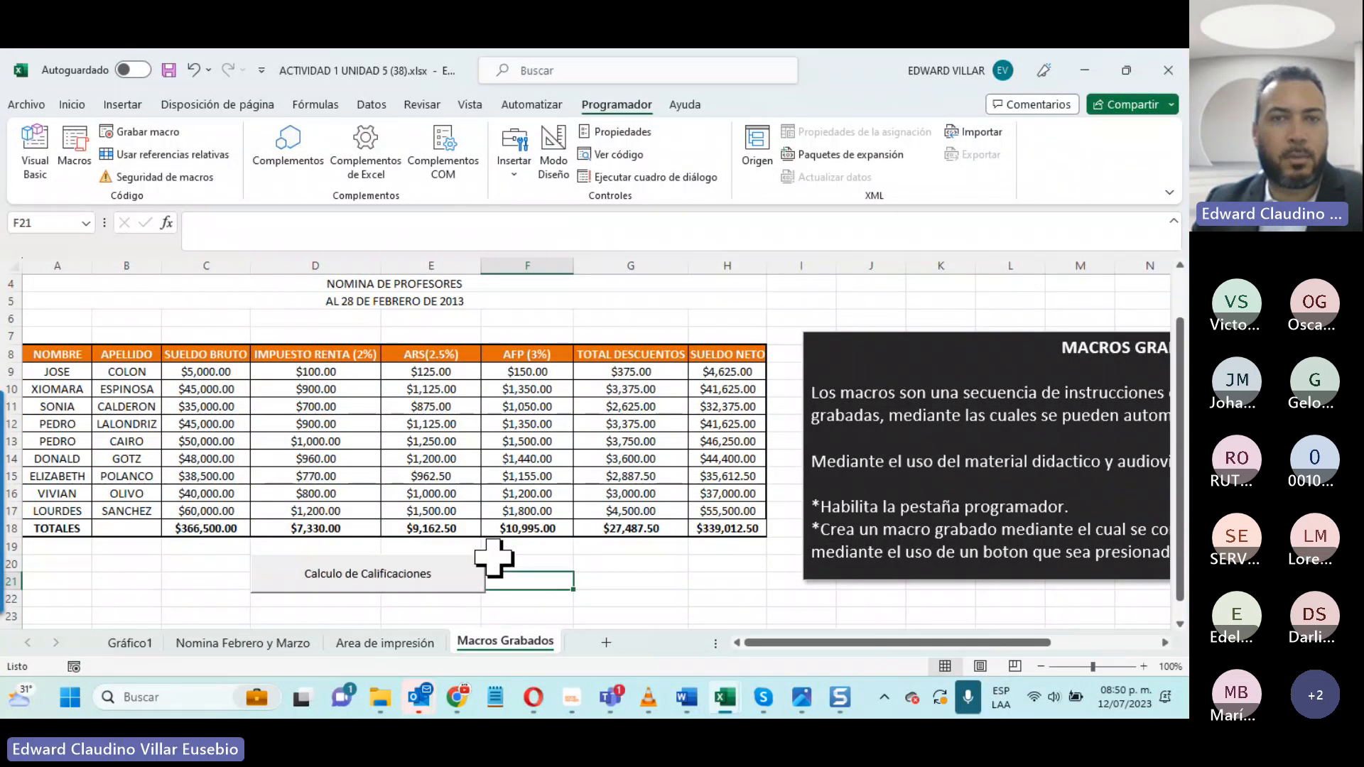
- Try the Calculo de Calificaciones button with design mode and inspect the properties of the Macros Grabados sheet
{"action": "left_click", "coordinate": [551, 174]}
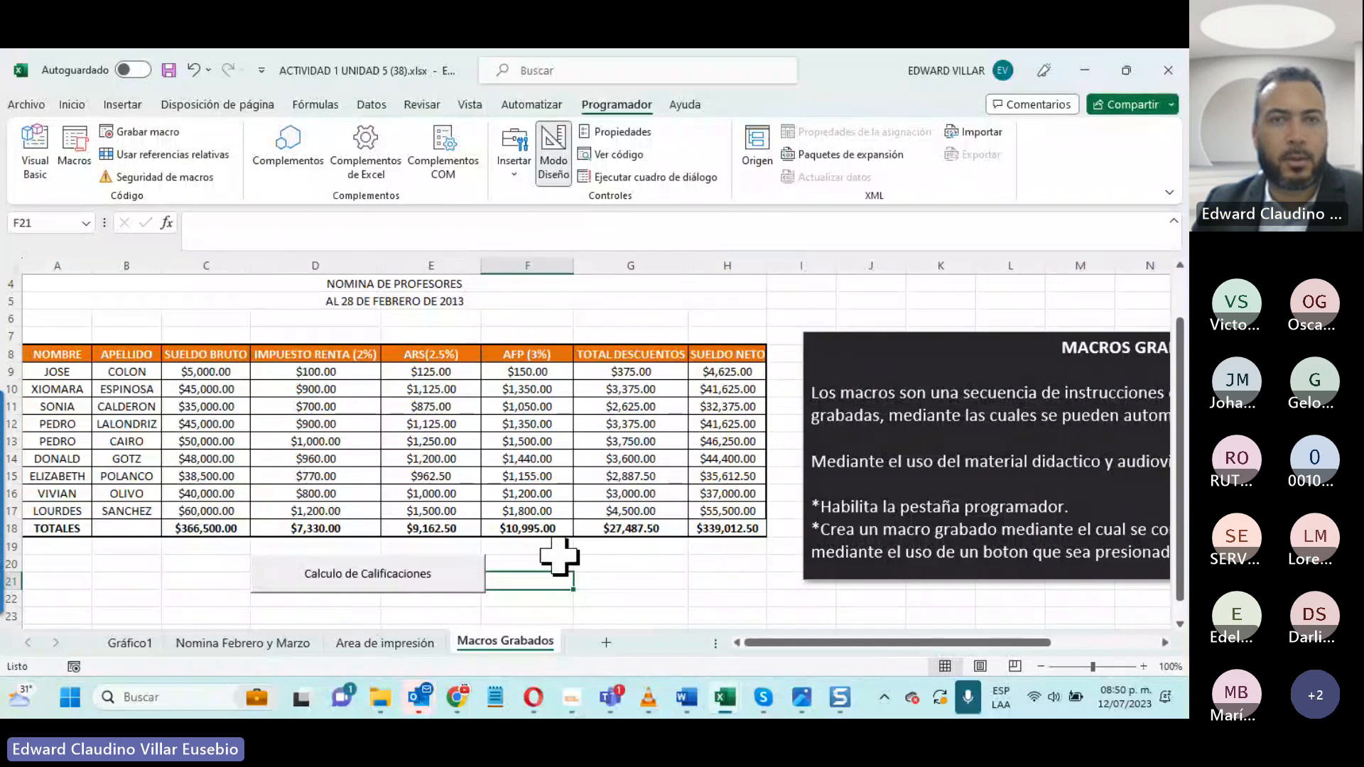
{"action": "left_click", "coordinate": [466, 584]}
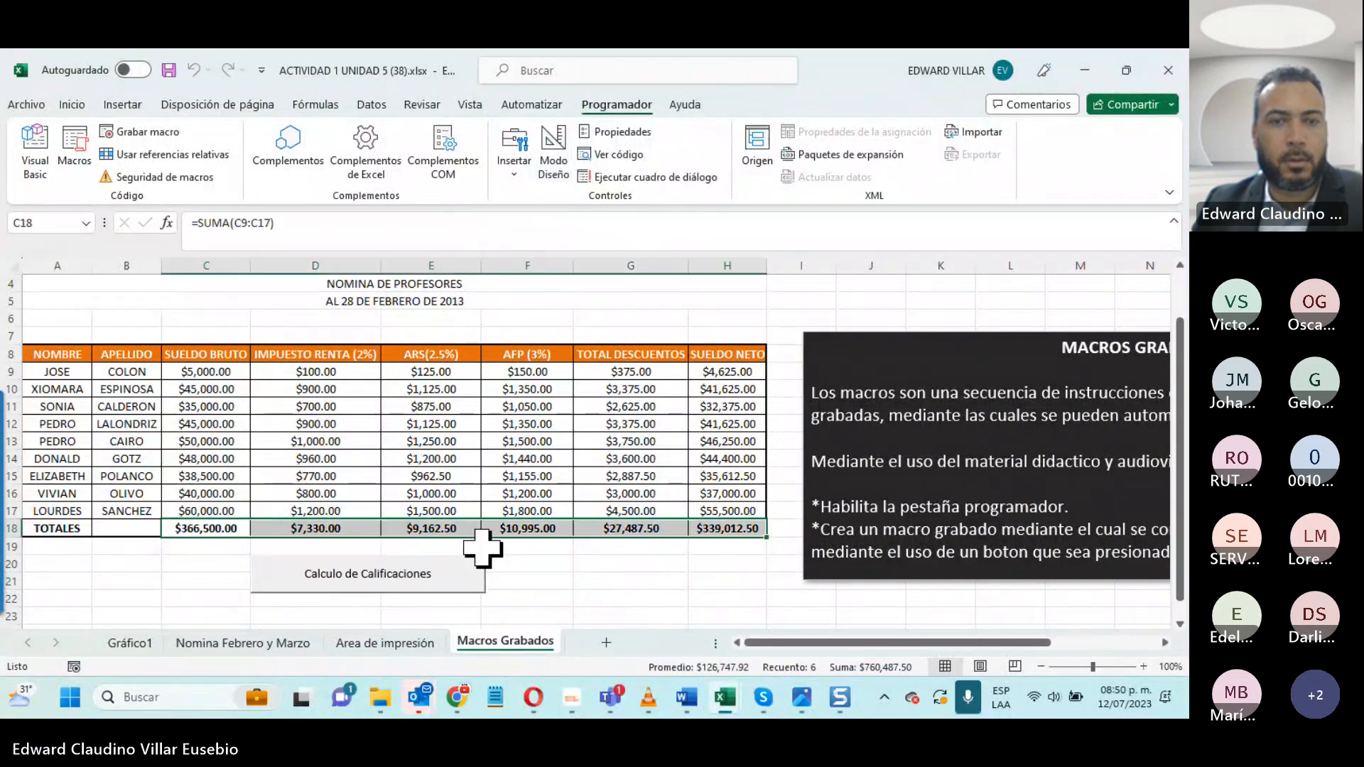
{"action": "right_click", "coordinate": [466, 556]}
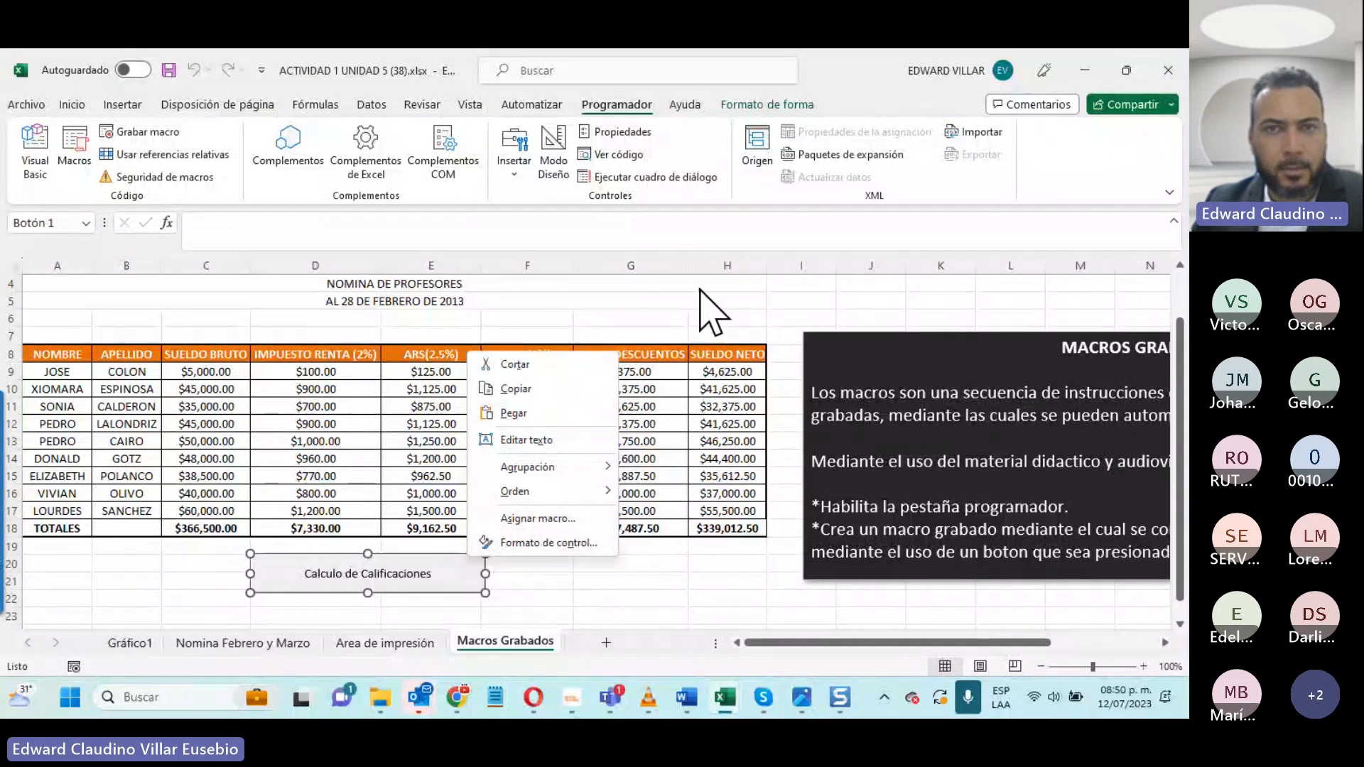
{"action": "left_click", "coordinate": [643, 132]}
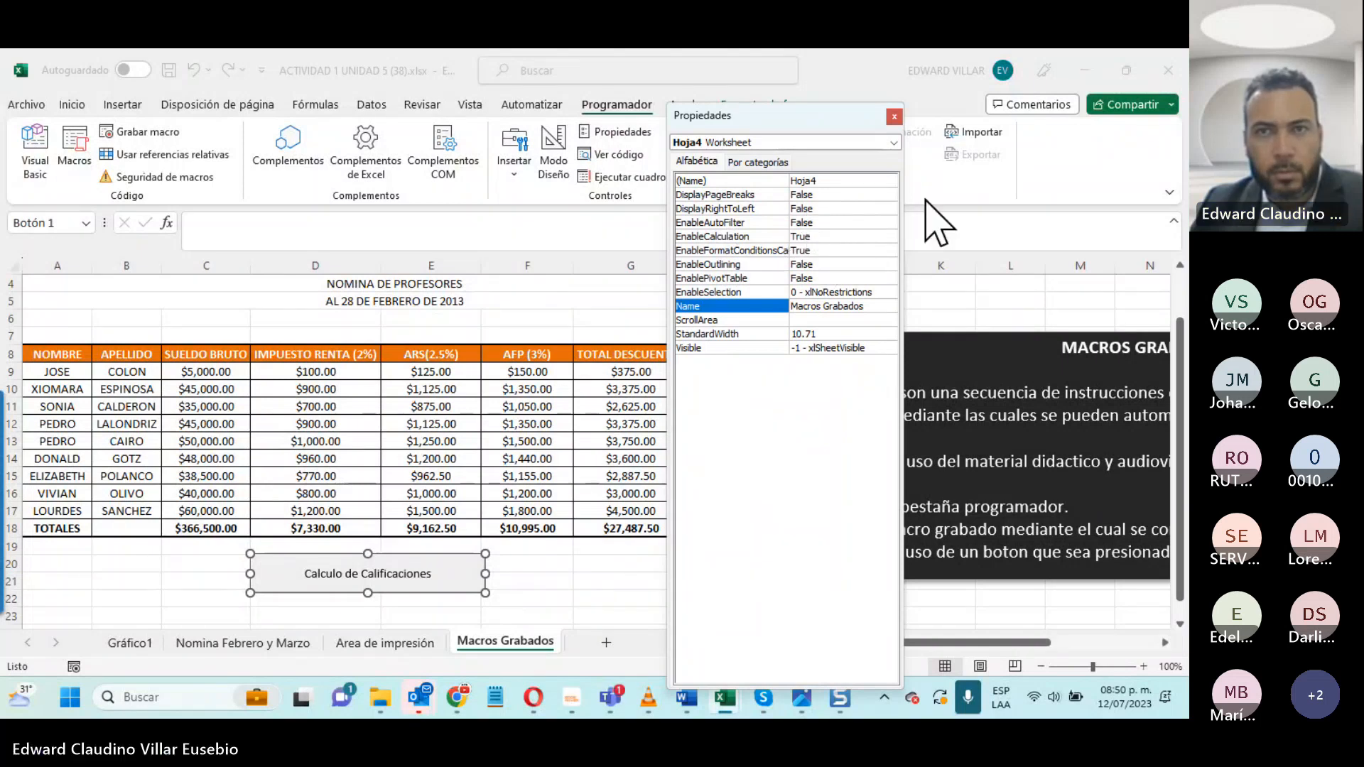
{"action": "left_click", "coordinate": [894, 116]}
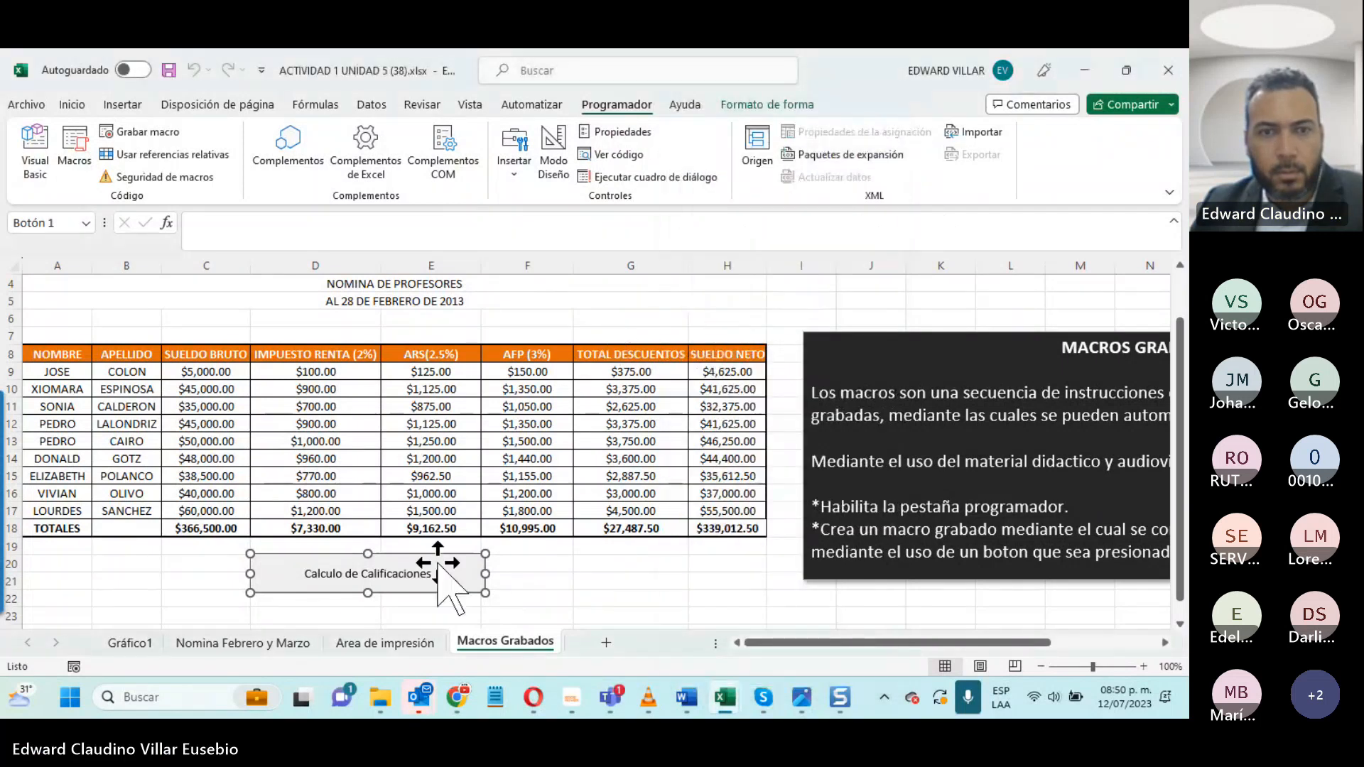
{"action": "right_click", "coordinate": [442, 564]}
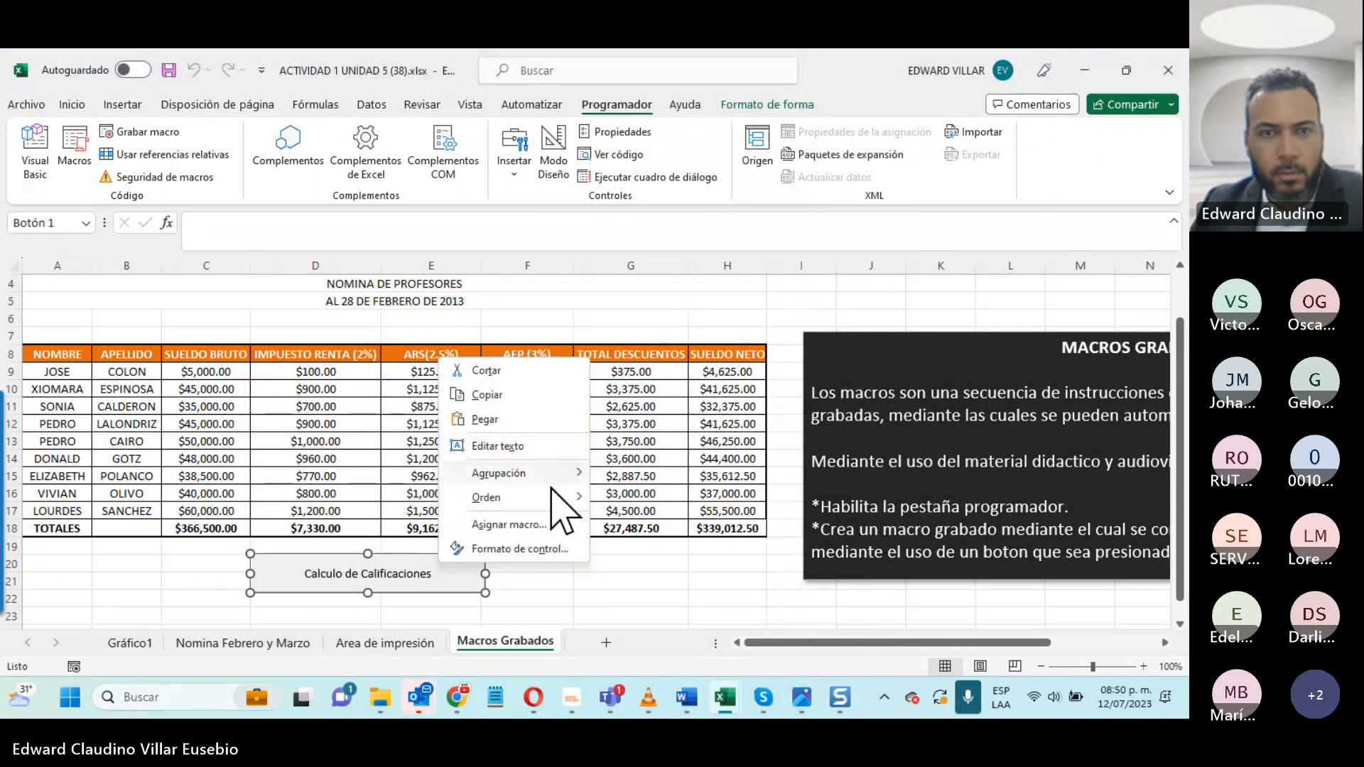
{"action": "left_click", "coordinate": [614, 133]}
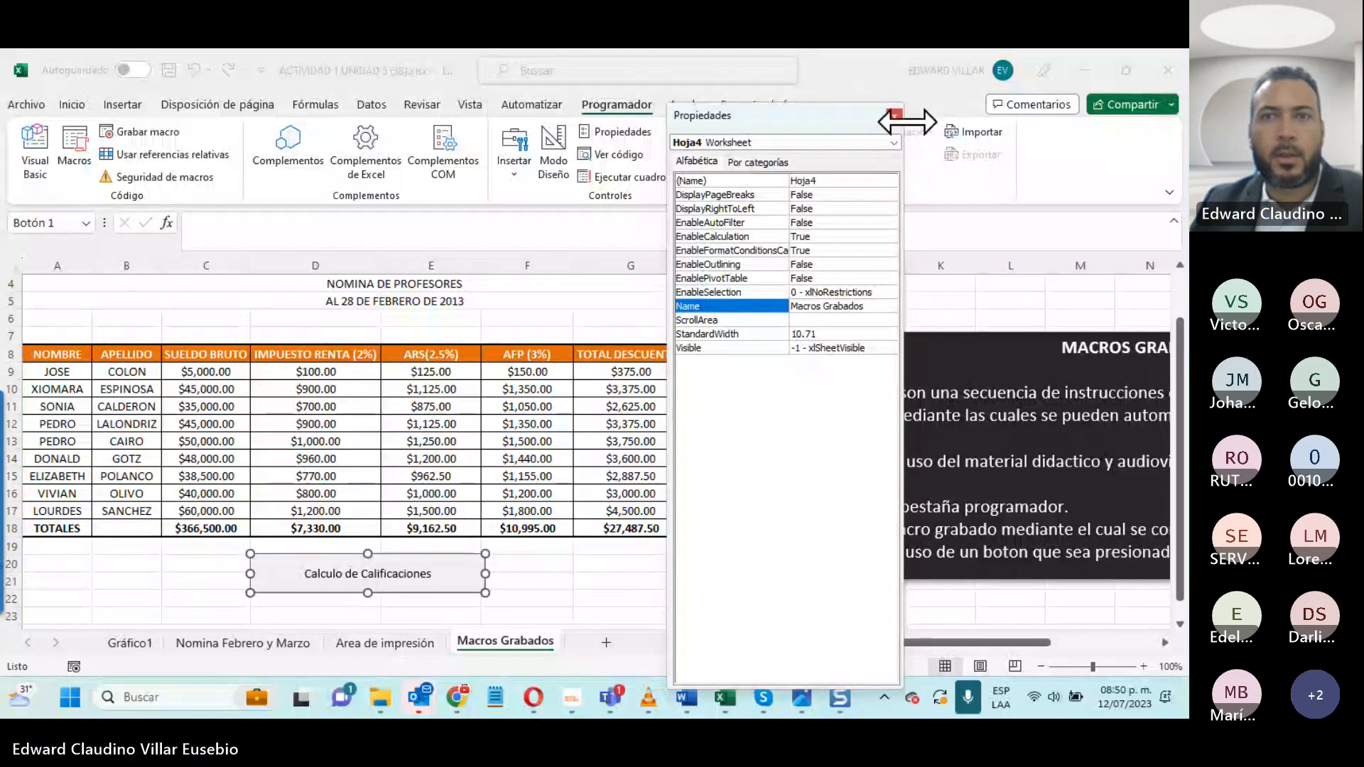
{"action": "left_click", "coordinate": [895, 116]}
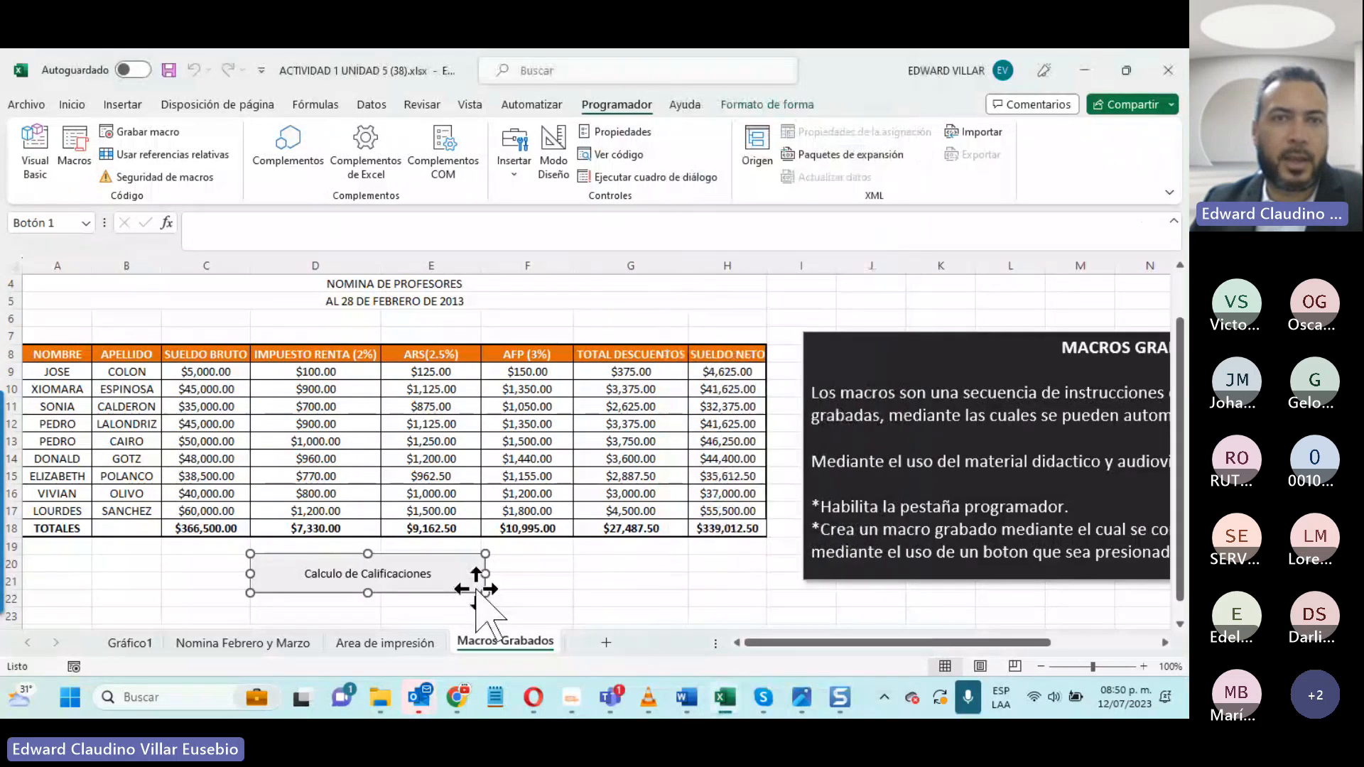
{"action": "left_click", "coordinate": [630, 581]}
{"action": "left_click", "coordinate": [556, 175]}
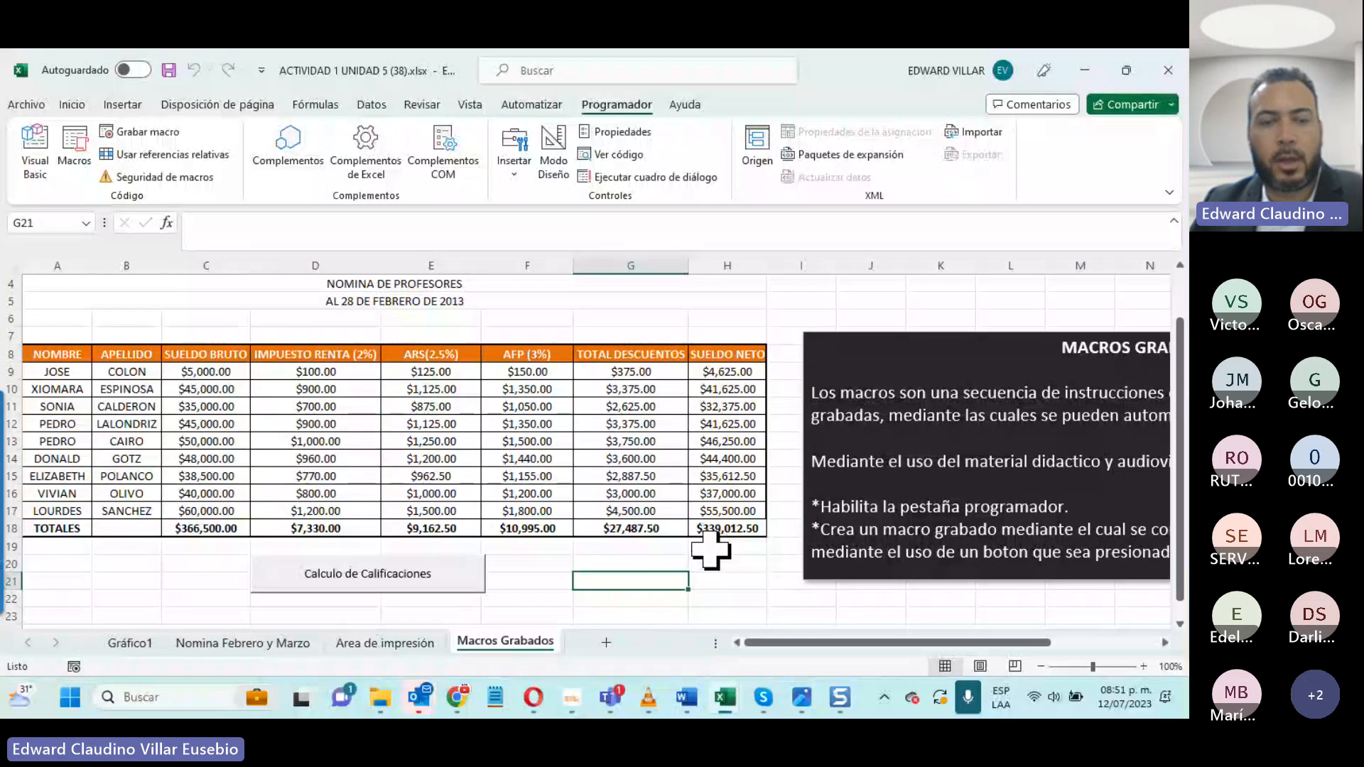
- Copy the SUELDO NETO total in H18 and paste it as a value in H21
{"action": "left_click", "coordinate": [713, 526]}
{"action": "key", "text": "ctrl+c"}
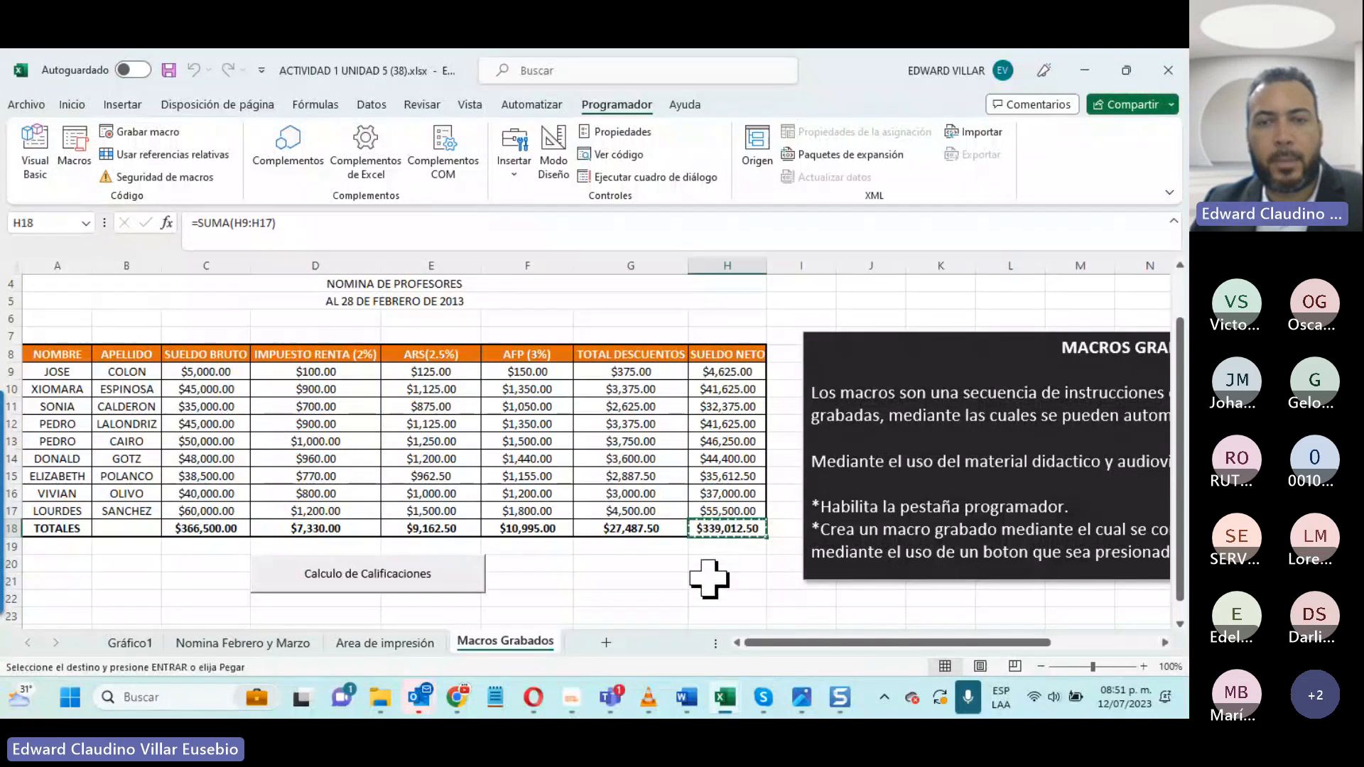
{"action": "right_click", "coordinate": [708, 579]}
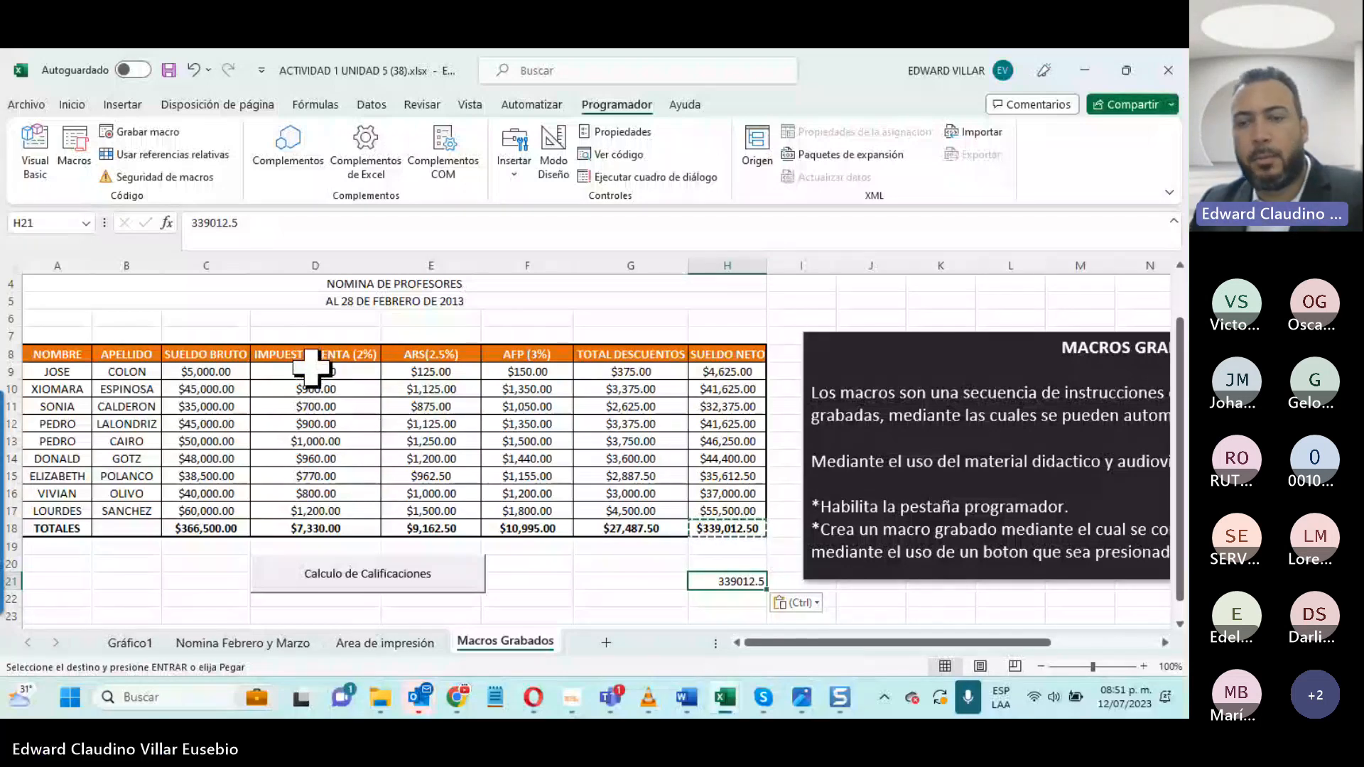
- Clear the calculated results in D9:H18 and the SUELDO BRUTO total in C18
{"action": "left_click_drag", "start_coordinate": [311, 367], "coordinate": [718, 530]}
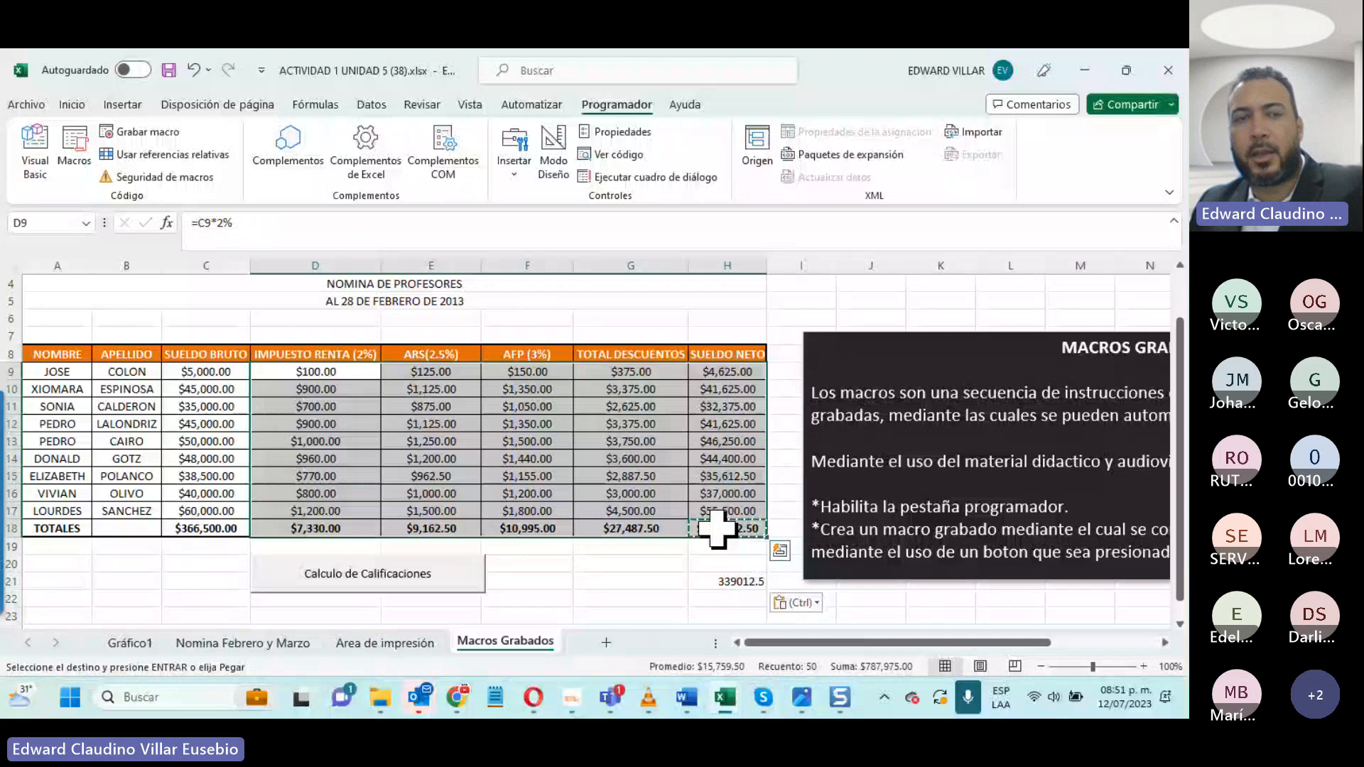
{"action": "key", "text": "Delete"}
{"action": "left_click", "coordinate": [201, 532]}
{"action": "key", "text": "Delete"}
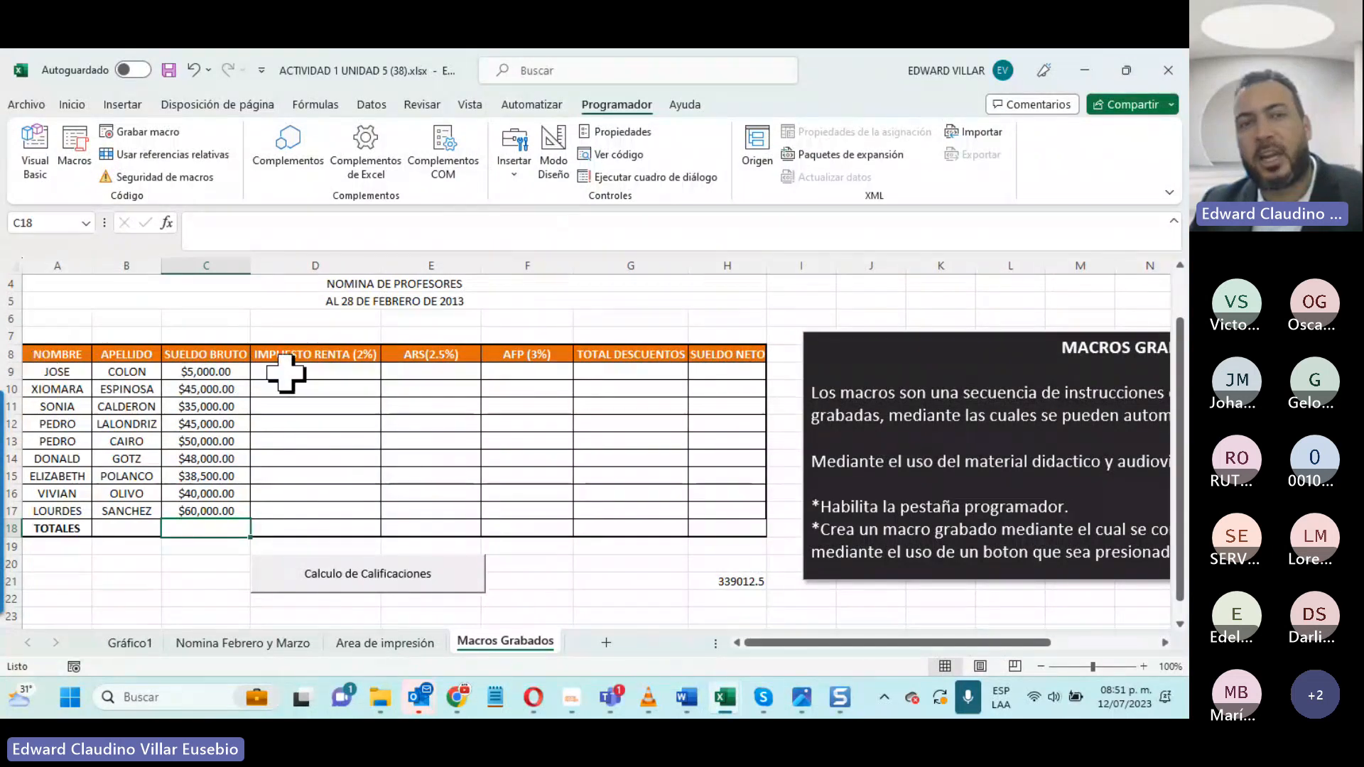
- Set the first professor's SUELDO BRUTO in C9 to 50000
{"action": "left_click", "coordinate": [213, 373]}
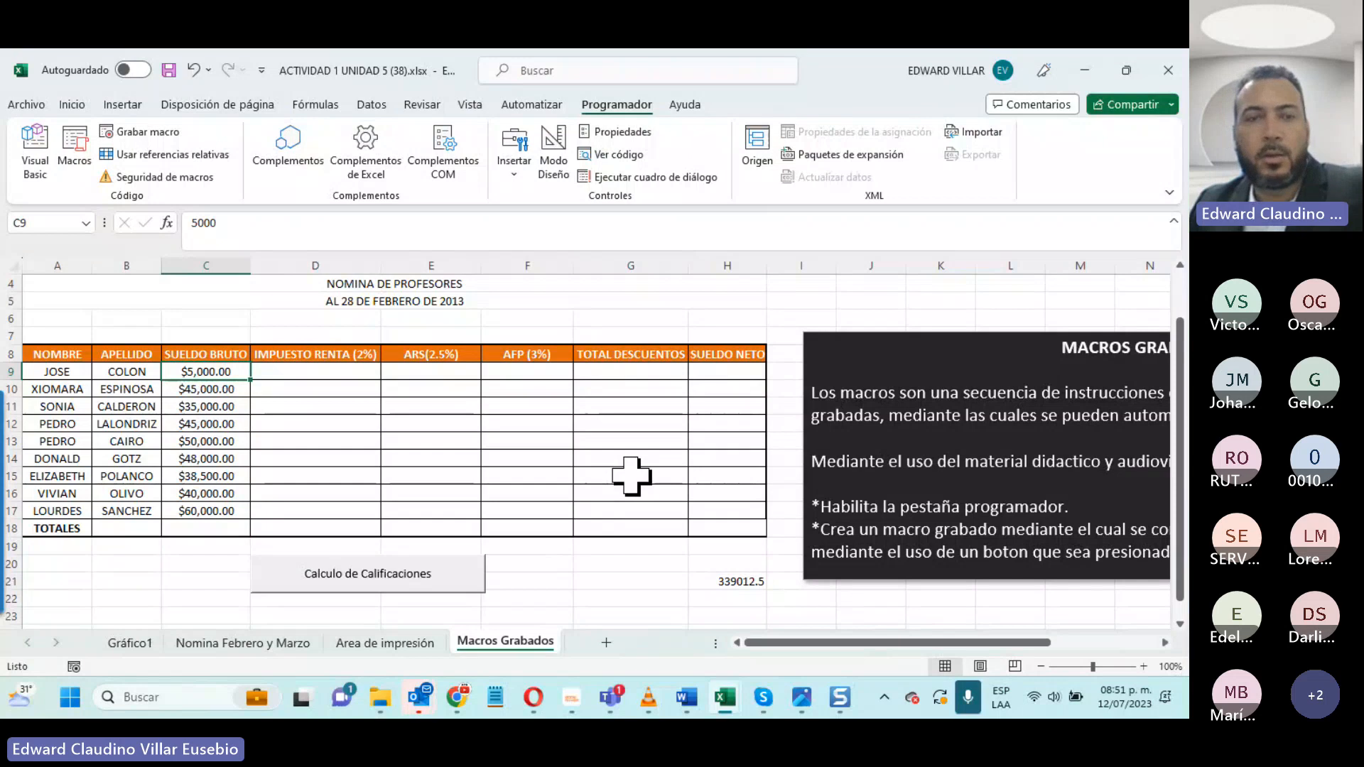
{"action": "type", "text": "50,0"}
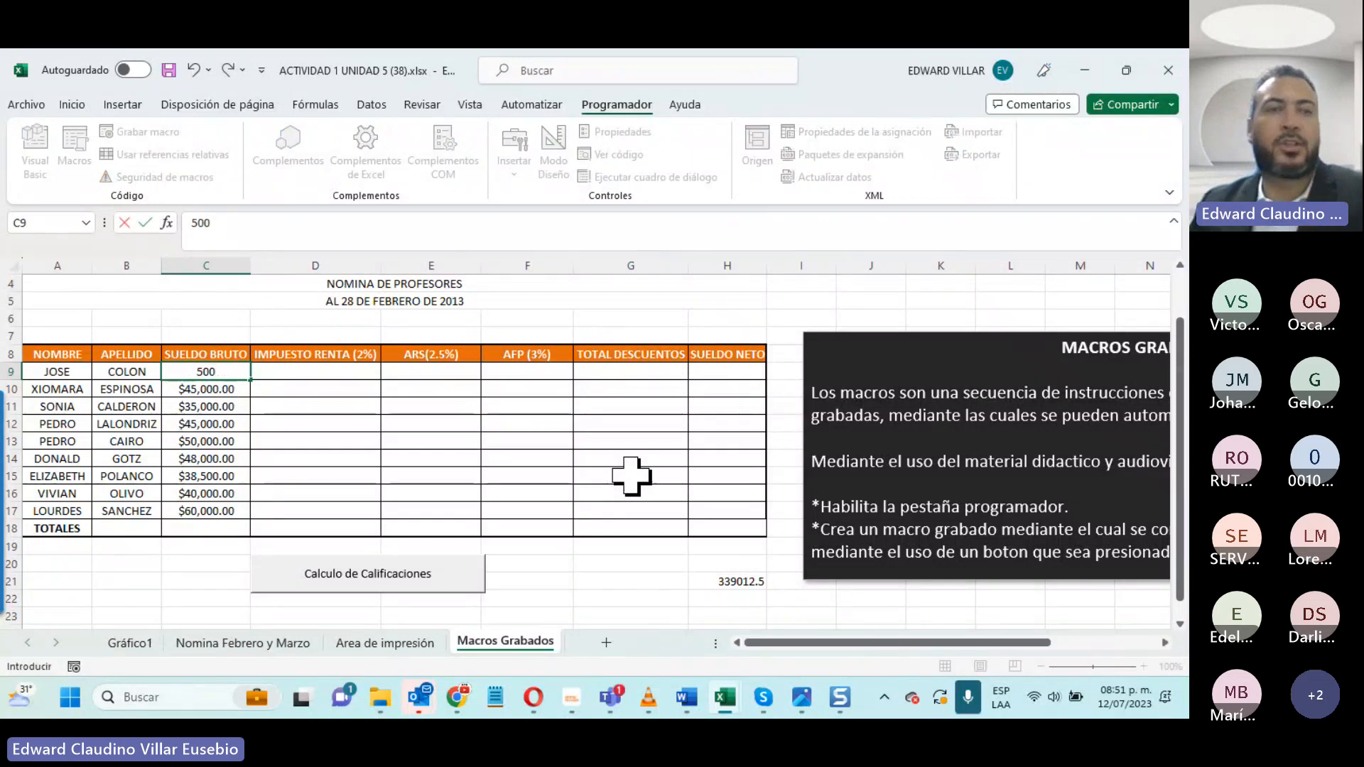
{"action": "type", "text": "00"}
{"action": "key", "text": "Return"}
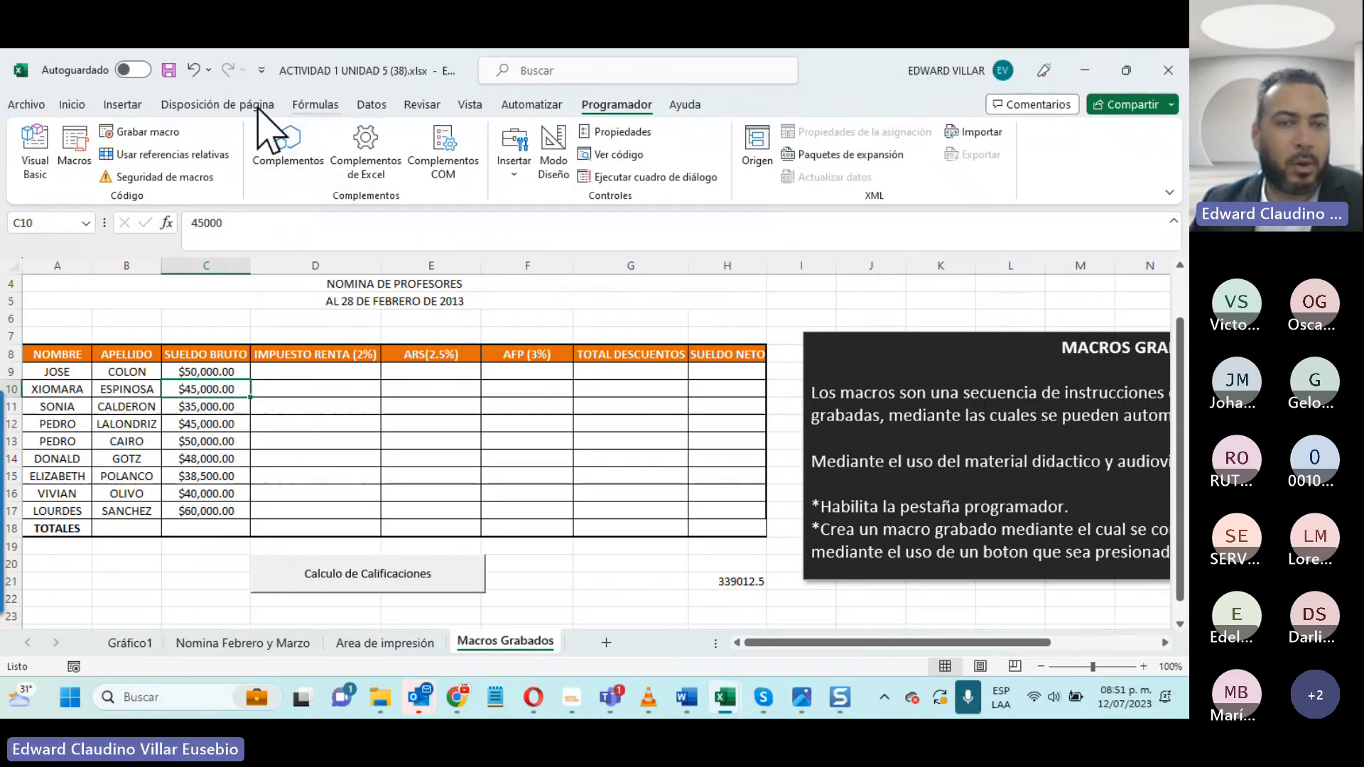
- Run the macro with the Calculo de Calificaciones button and check the formulas it fills in D9, E10, G9 and H9
{"action": "left_click", "coordinate": [353, 571]}
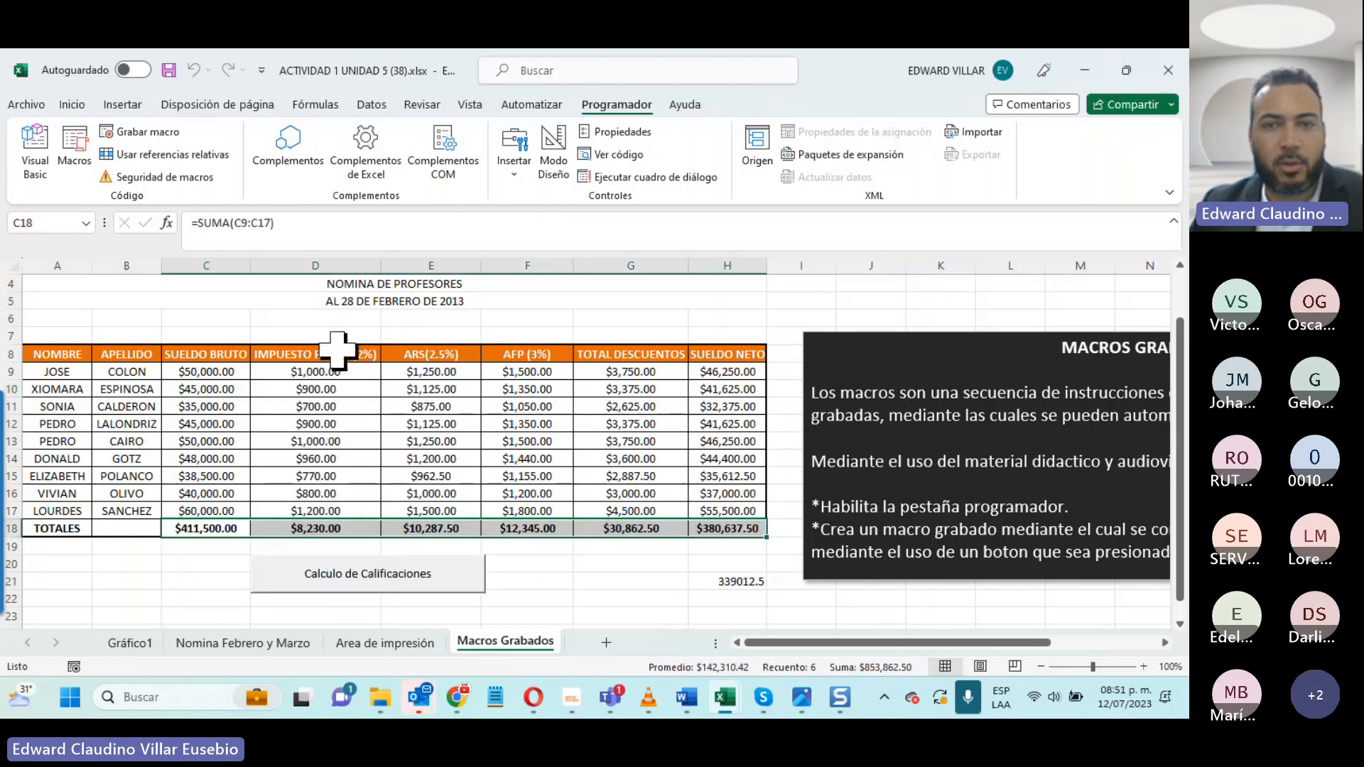
{"action": "left_click", "coordinate": [345, 371]}
{"action": "left_click", "coordinate": [427, 387]}
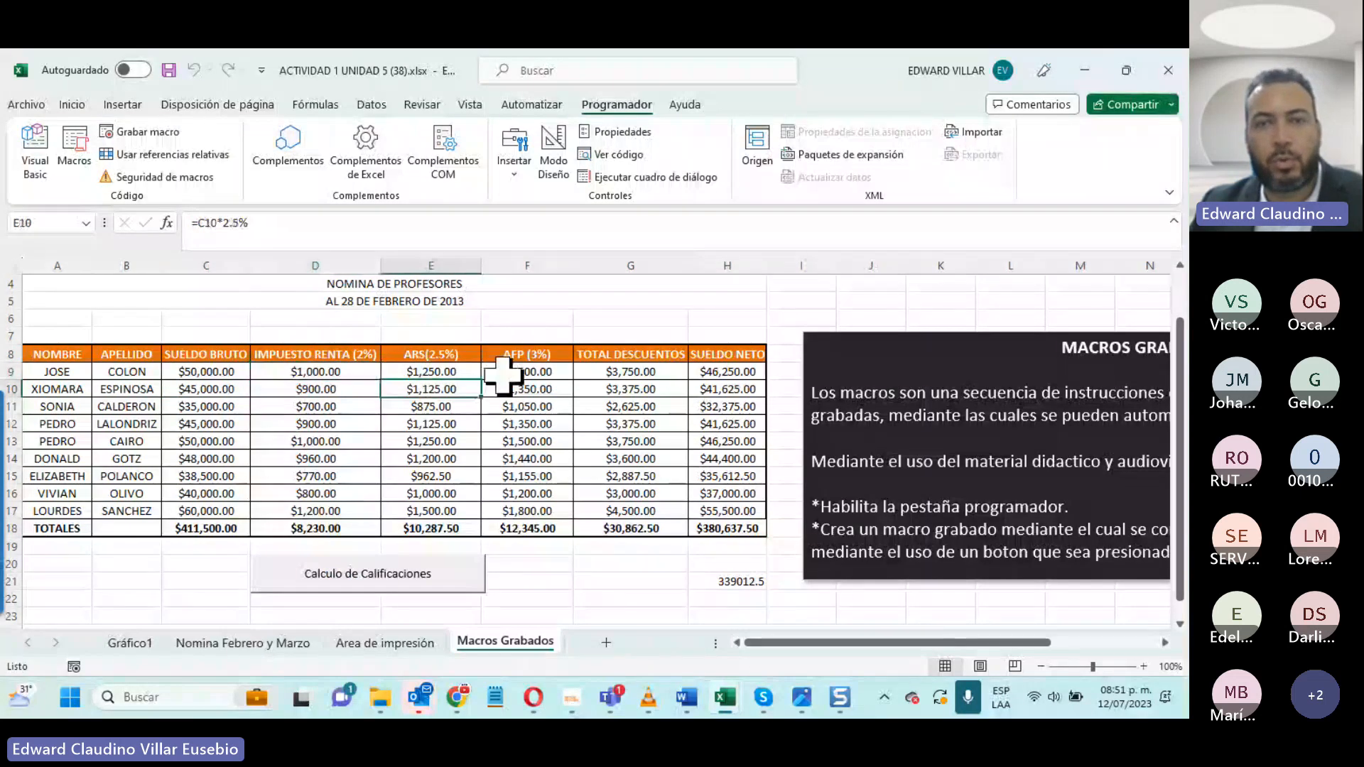
{"action": "left_click", "coordinate": [611, 373]}
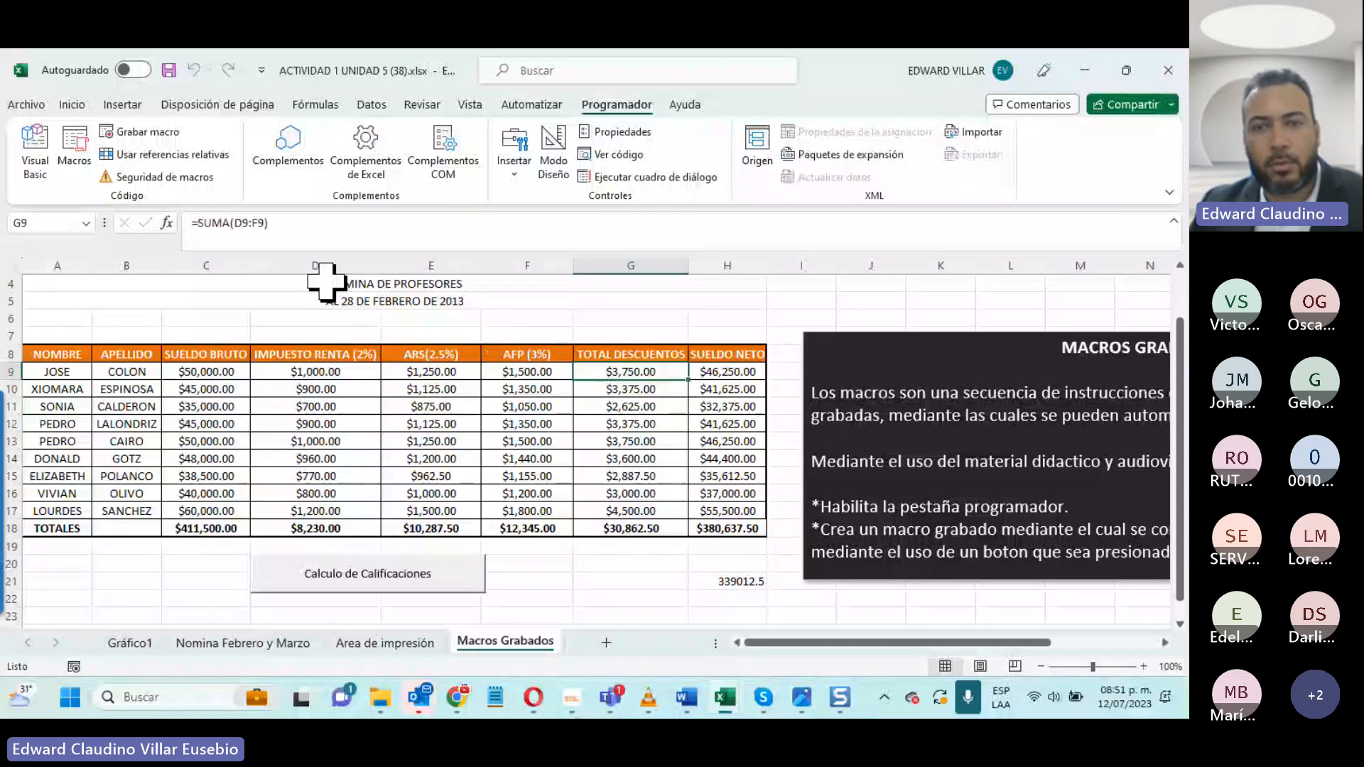
{"action": "left_click", "coordinate": [716, 375]}
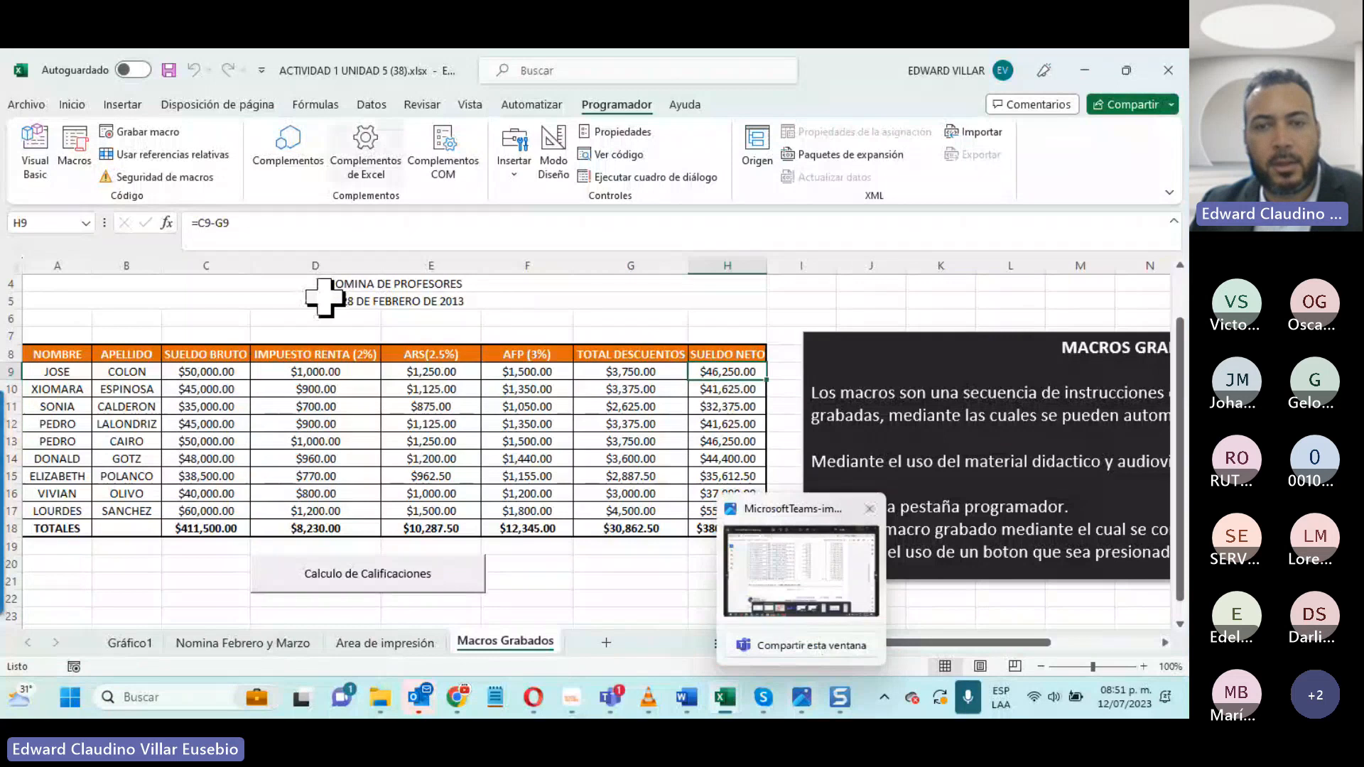
- Compare the SUELDO NETO total formula in H18 with the pasted value in H21
{"action": "key", "text": "ctrl+Down"}
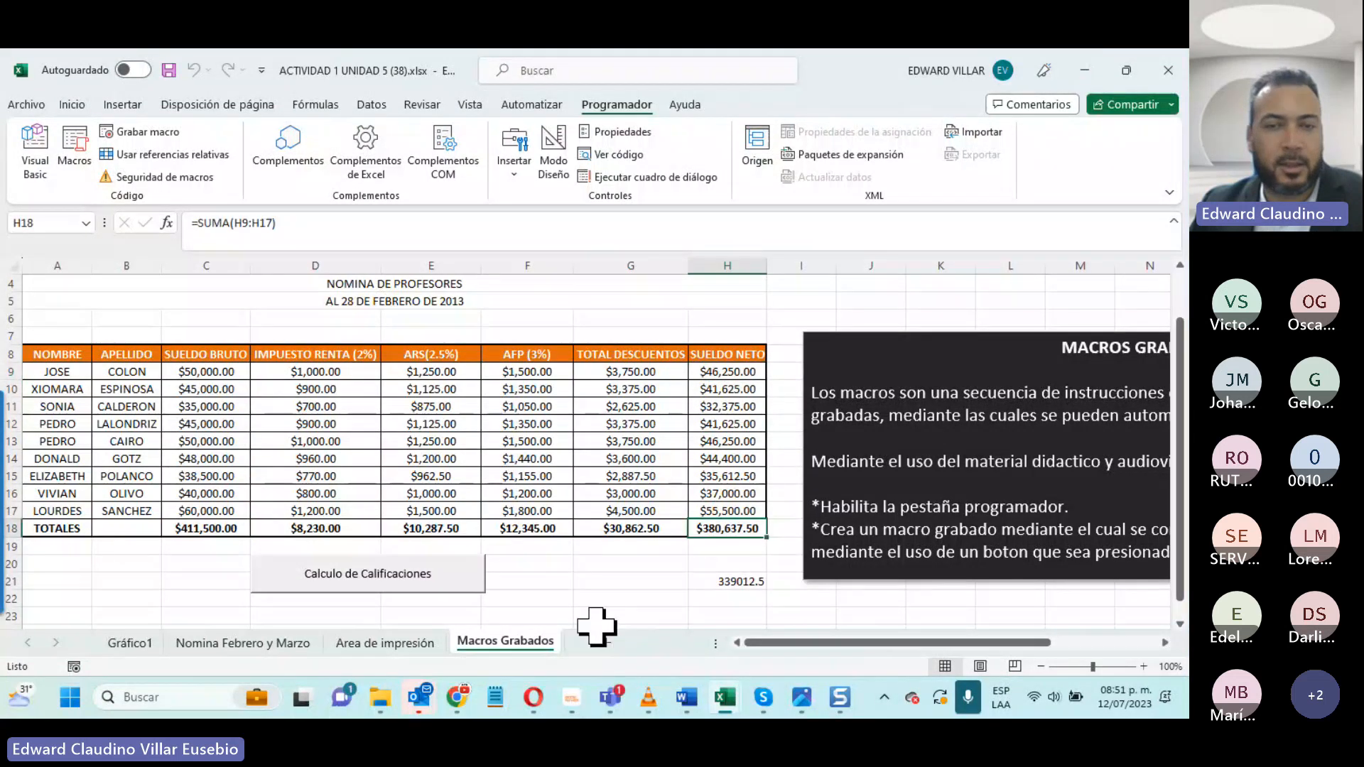
{"action": "left_click", "coordinate": [739, 581]}
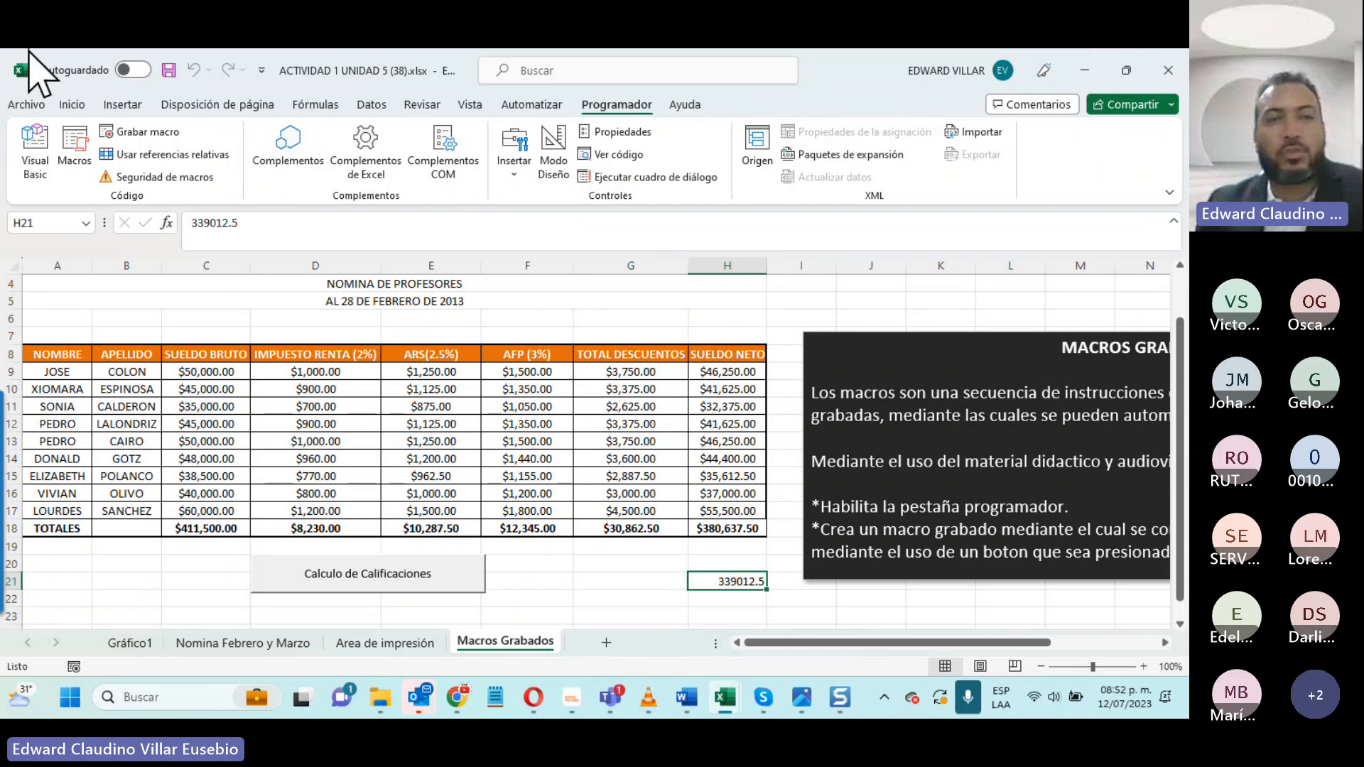
- Save the workbook in Descargas as ACTIVIDAD 1 UNIDAD 5 (38) in the macro-enabled format Libro de Excel habilitado para macros (*.xlsm)
{"action": "left_click", "coordinate": [28, 105]}
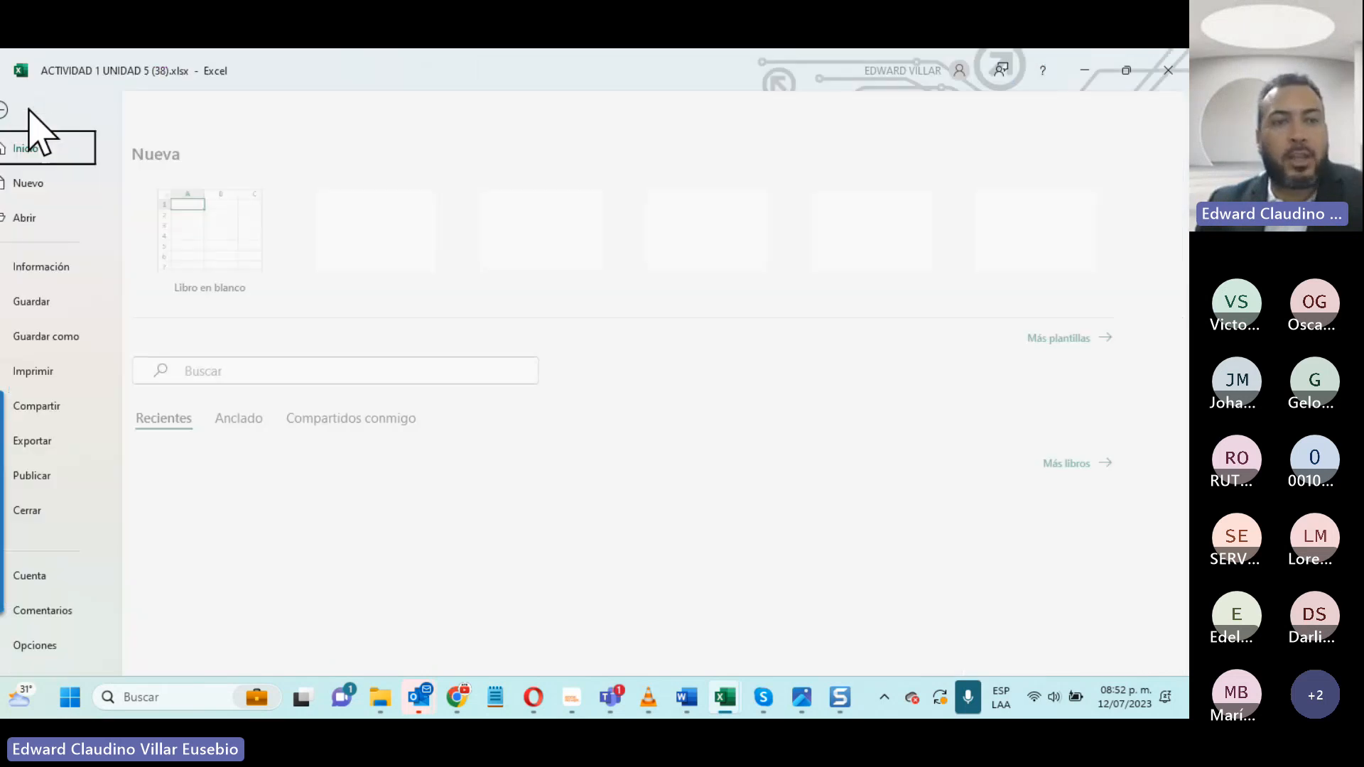
{"action": "left_click", "coordinate": [43, 338]}
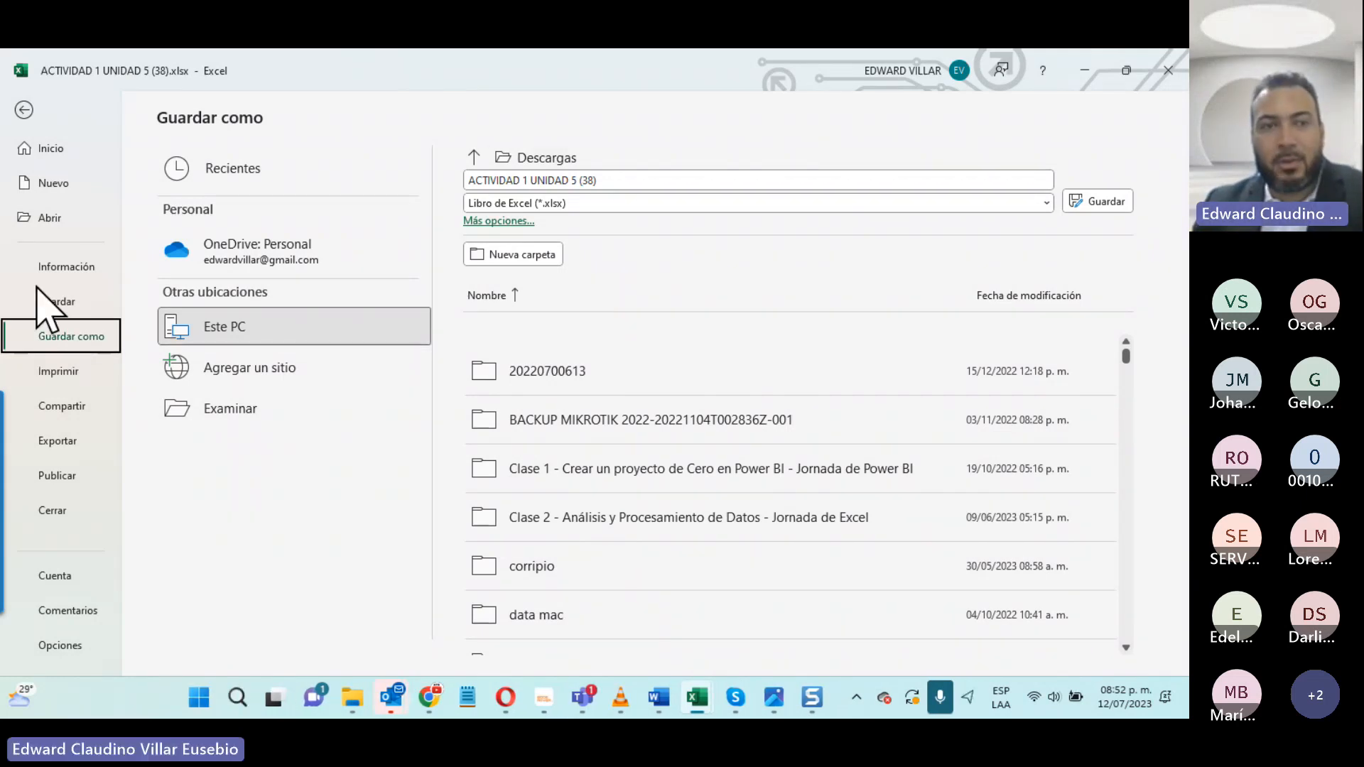
{"action": "left_click", "coordinate": [619, 207]}
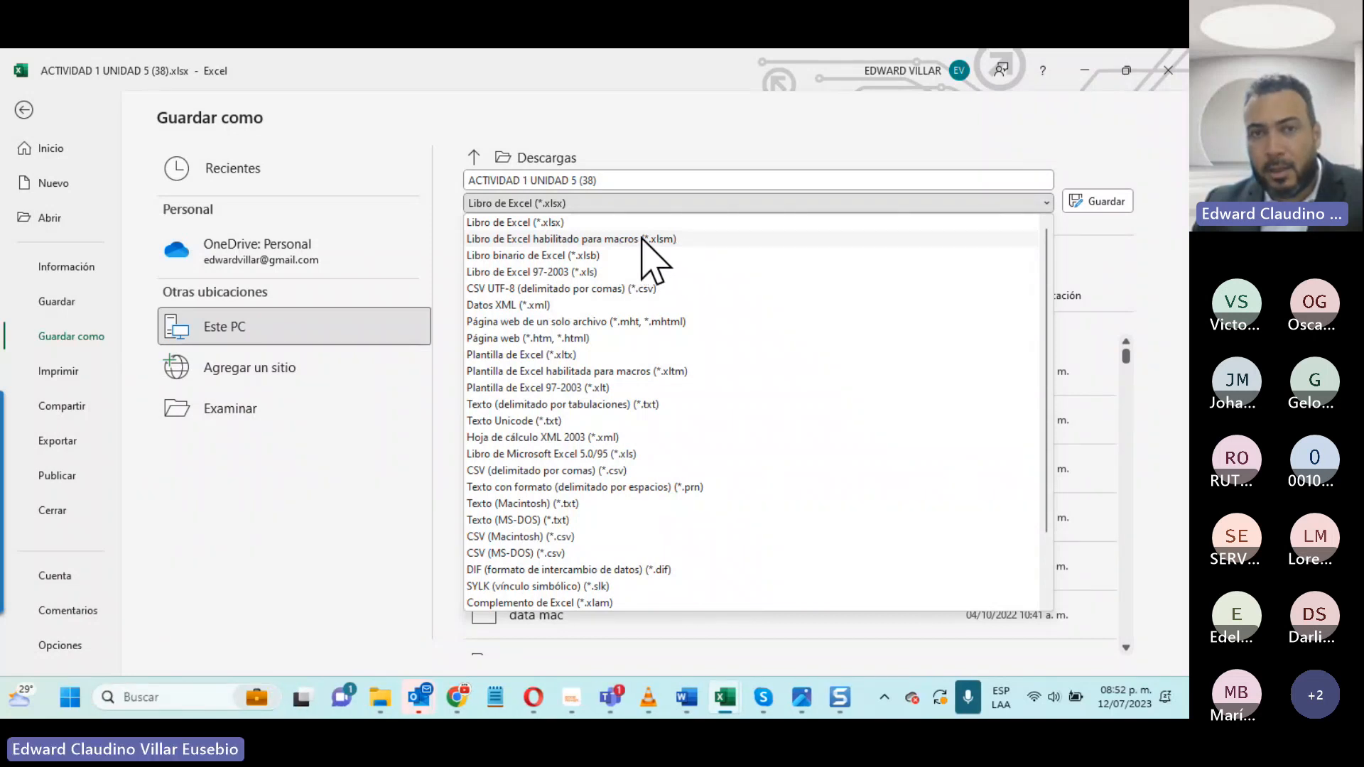
{"action": "left_click", "coordinate": [639, 240]}
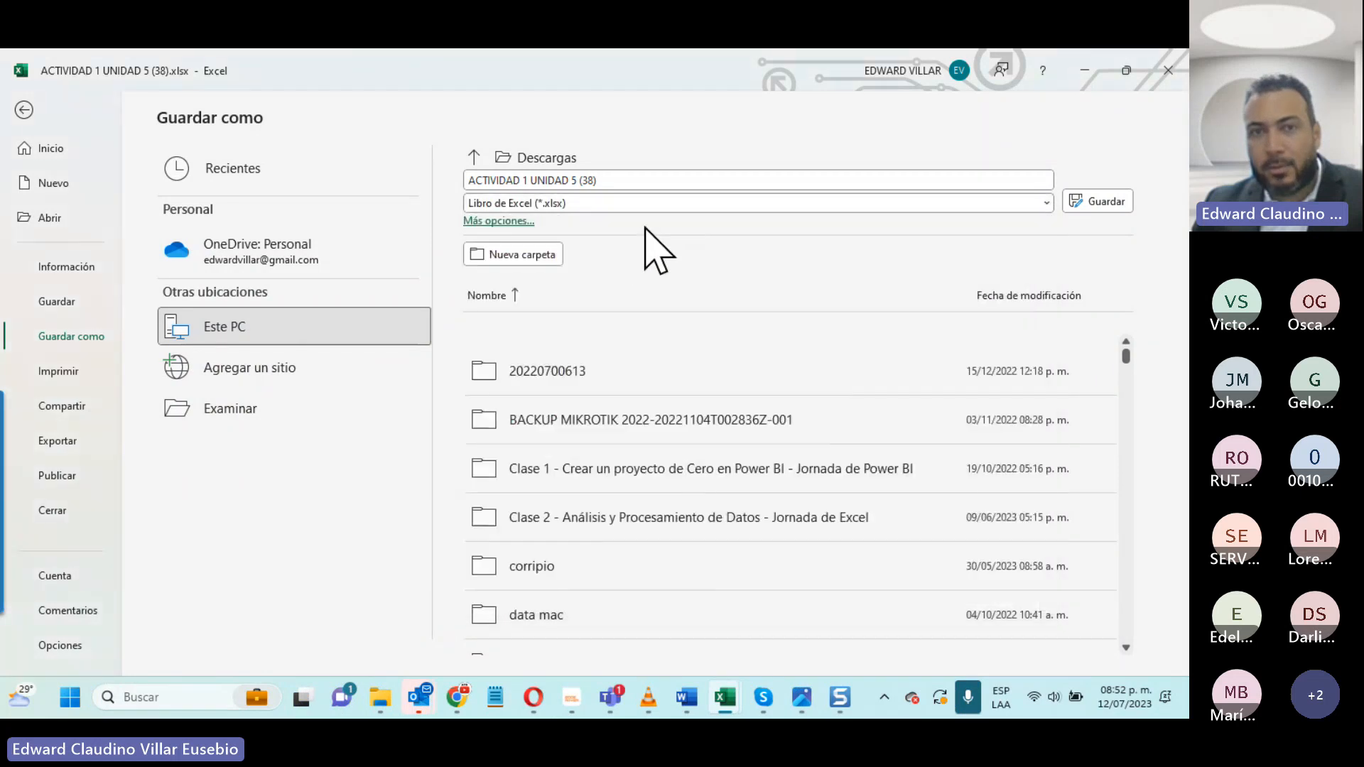
{"action": "left_click", "coordinate": [1083, 201]}
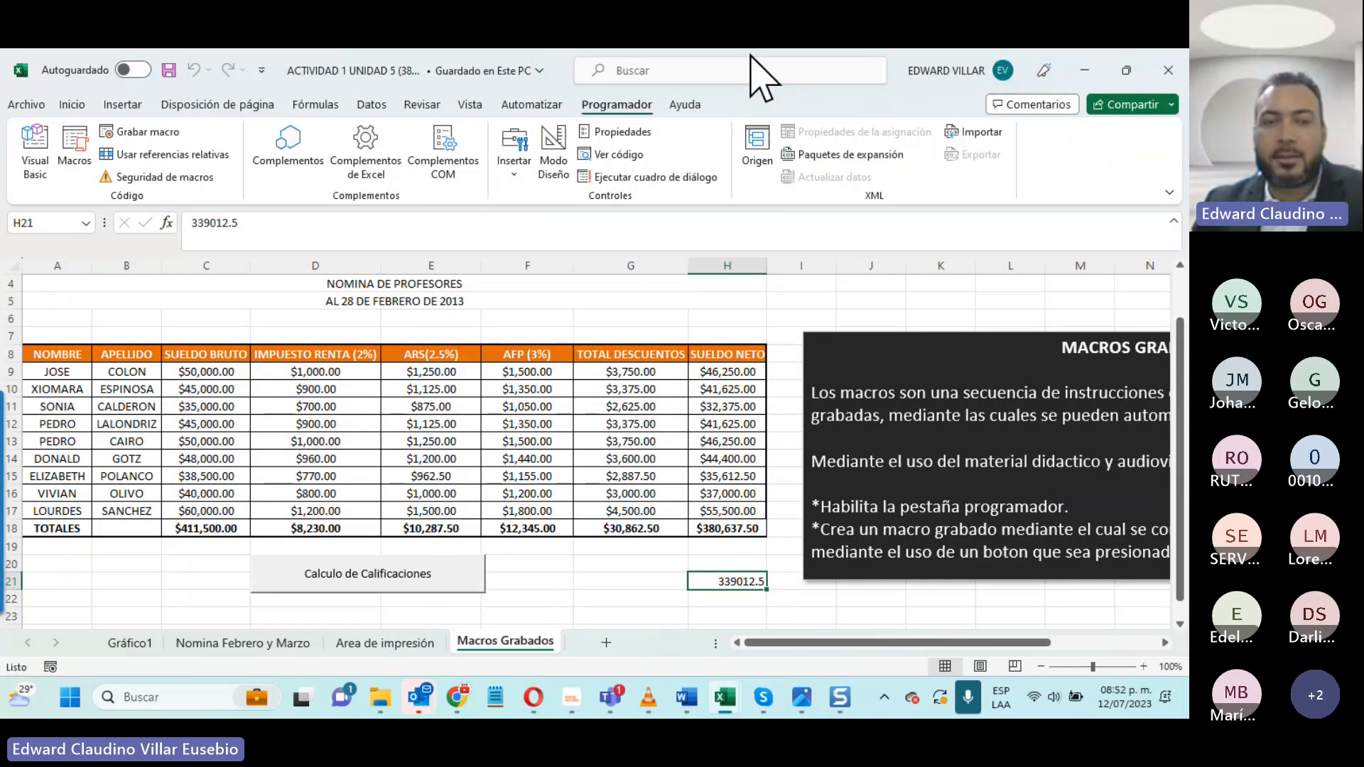
- Switch to File Explorer, refresh the Descargas folder, locate ACTIVIDAD 1 UNIDAD 5 (38).xlsm and close the folder window
{"action": "left_click", "coordinate": [382, 695]}
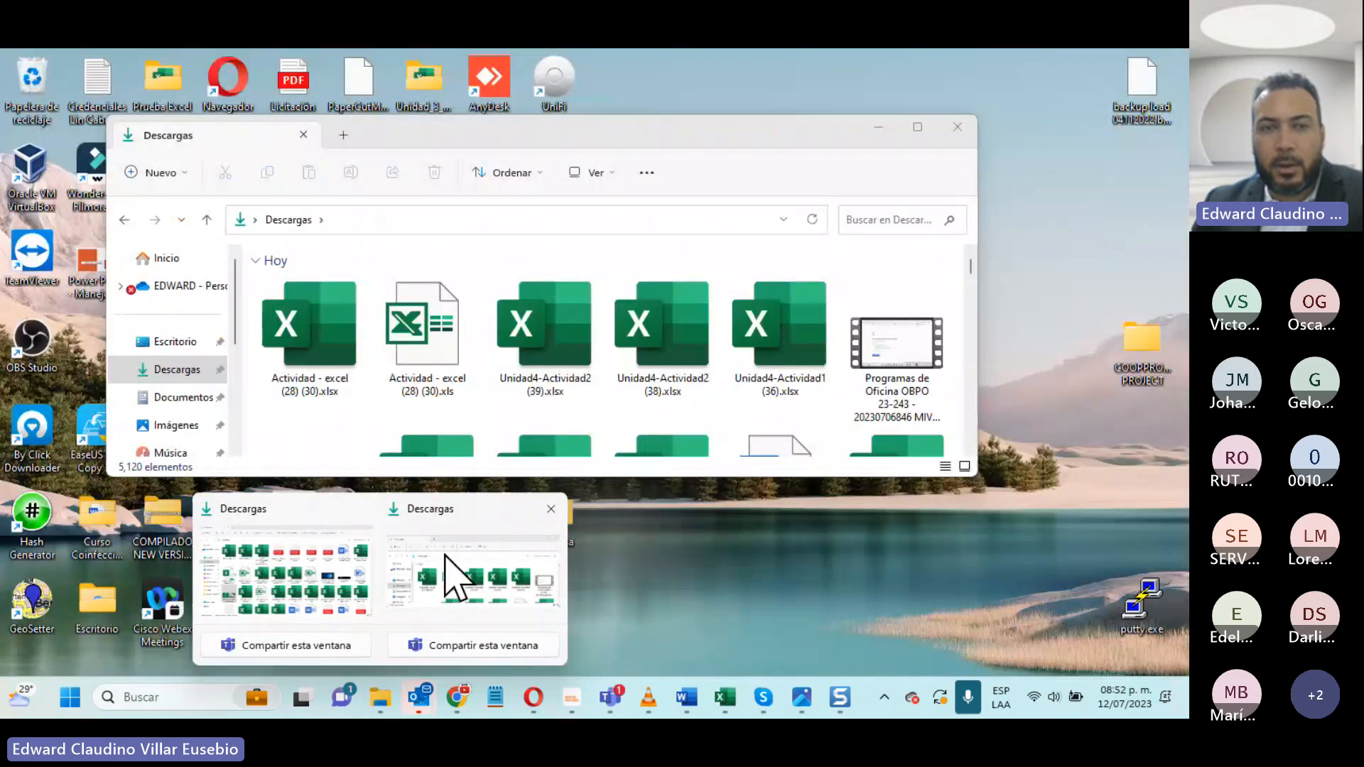
{"action": "left_click", "coordinate": [446, 556]}
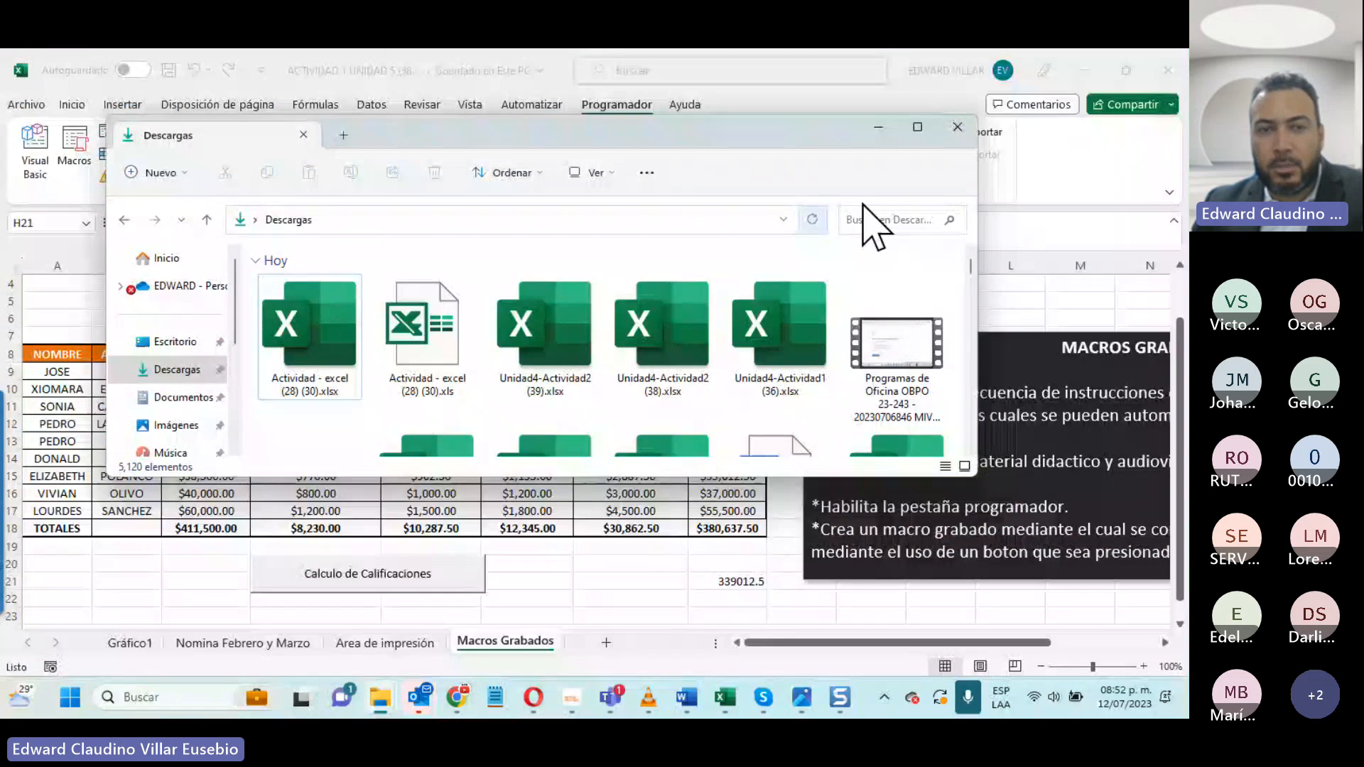
{"action": "left_click", "coordinate": [812, 218]}
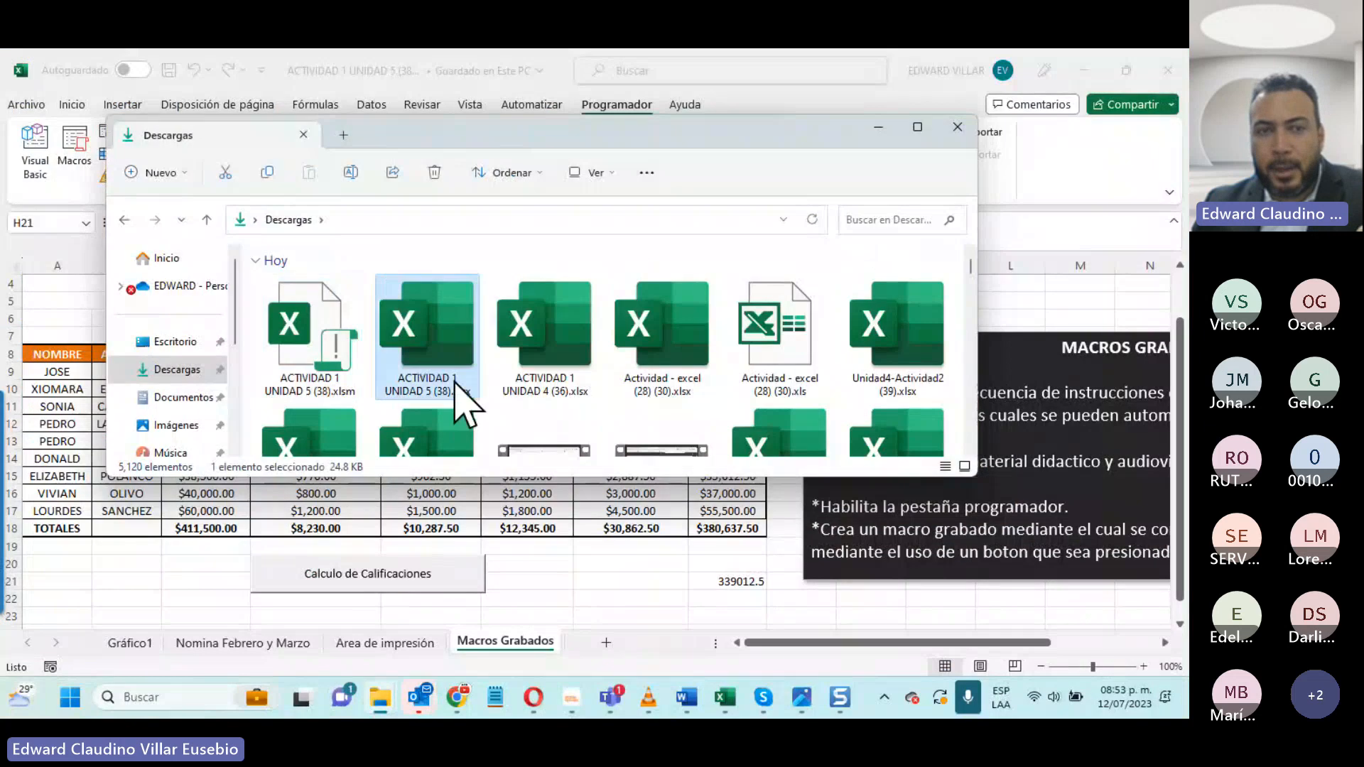
{"action": "left_click", "coordinate": [291, 334]}
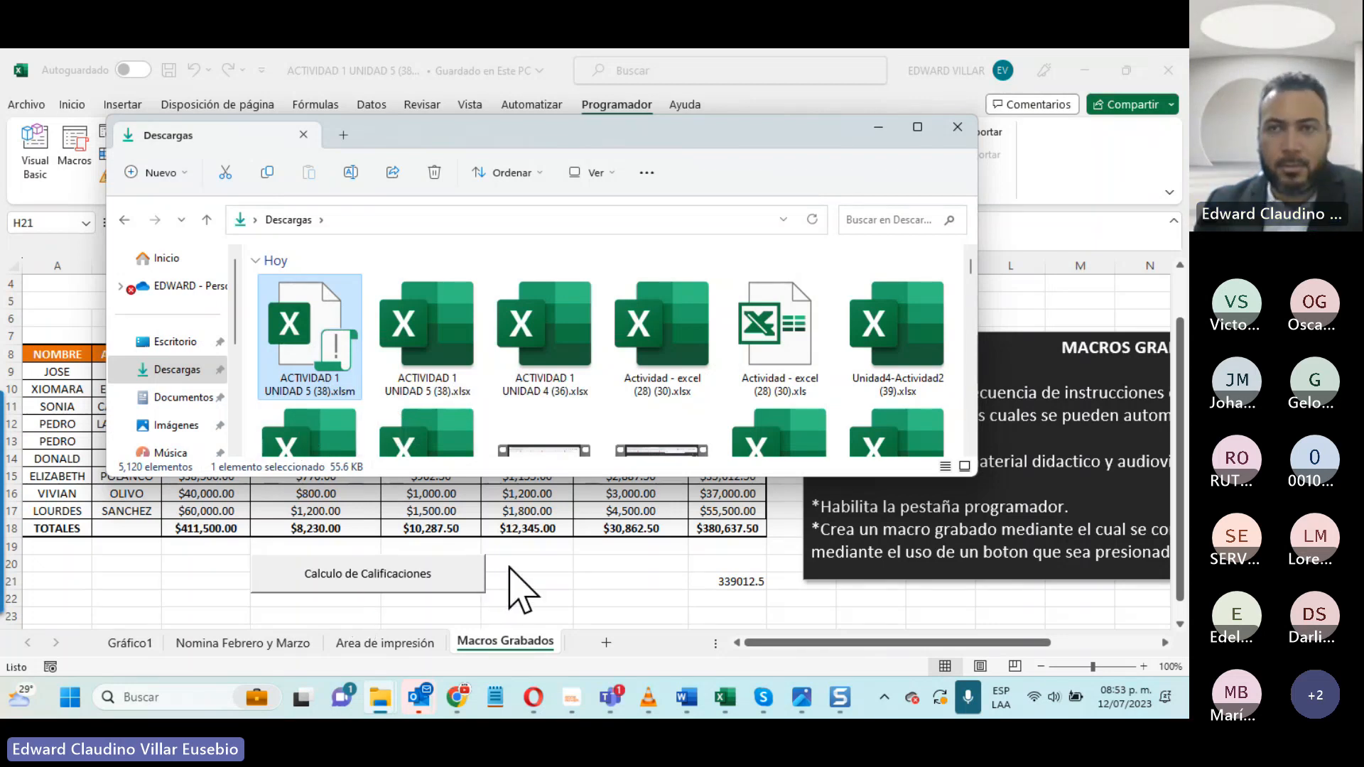
{"action": "left_click", "coordinate": [957, 128]}
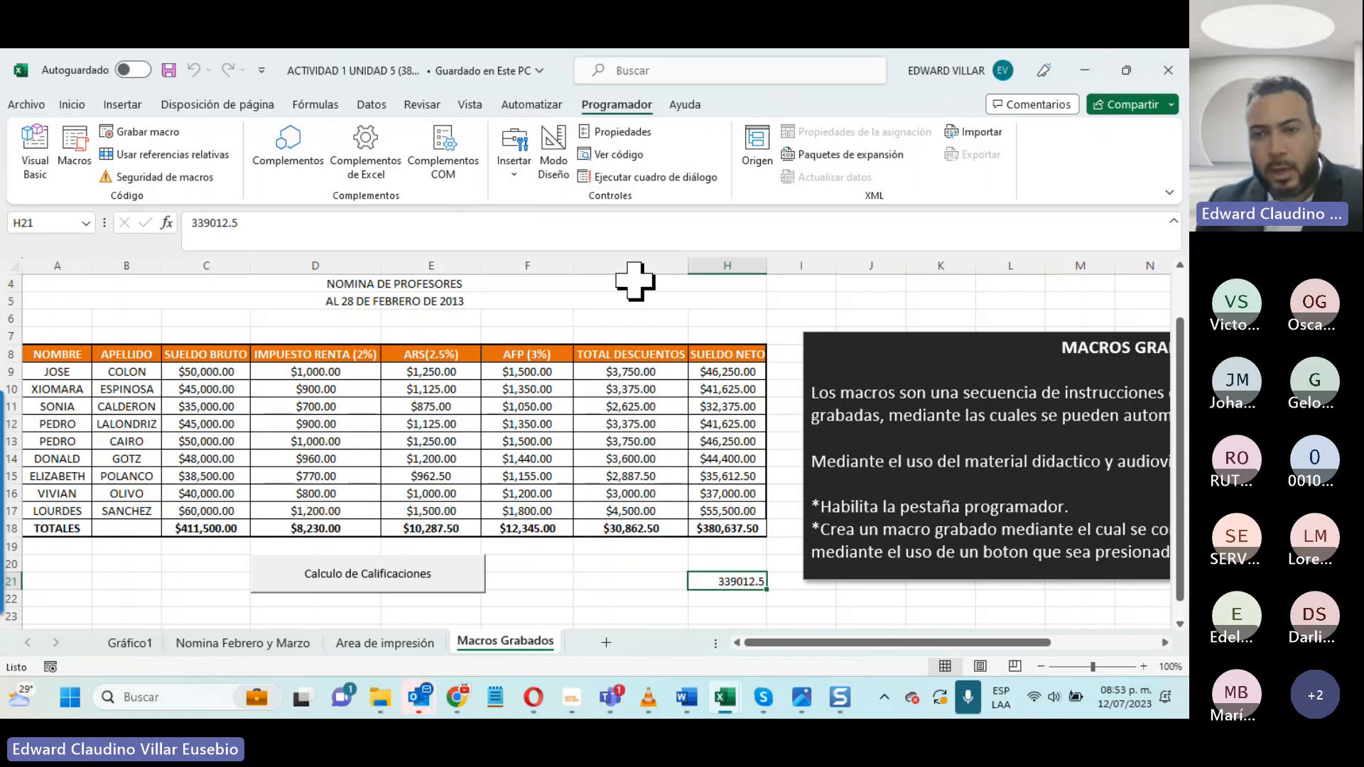
- Look up 18 July 2023 in the Windows calendar and return to the workbook
{"action": "left_click", "coordinate": [1119, 697]}
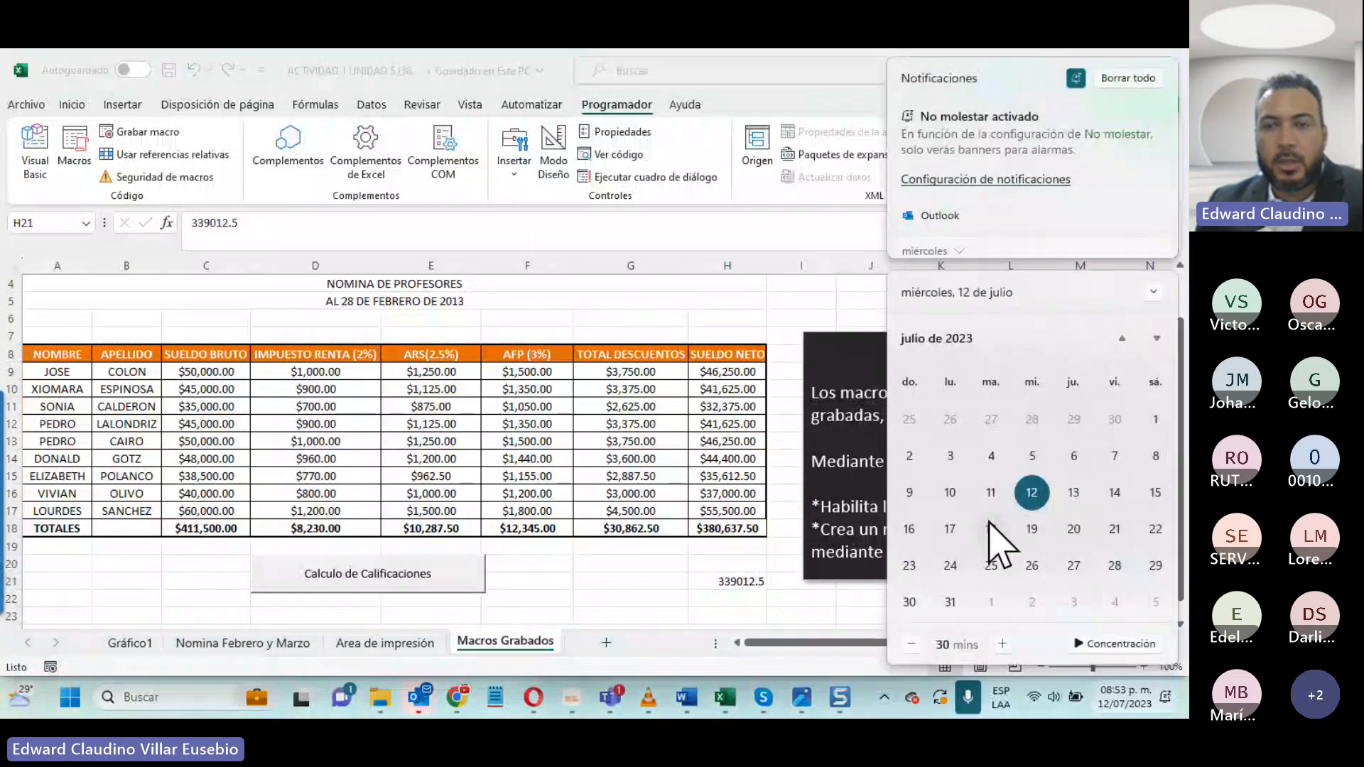
{"action": "left_click", "coordinate": [991, 529]}
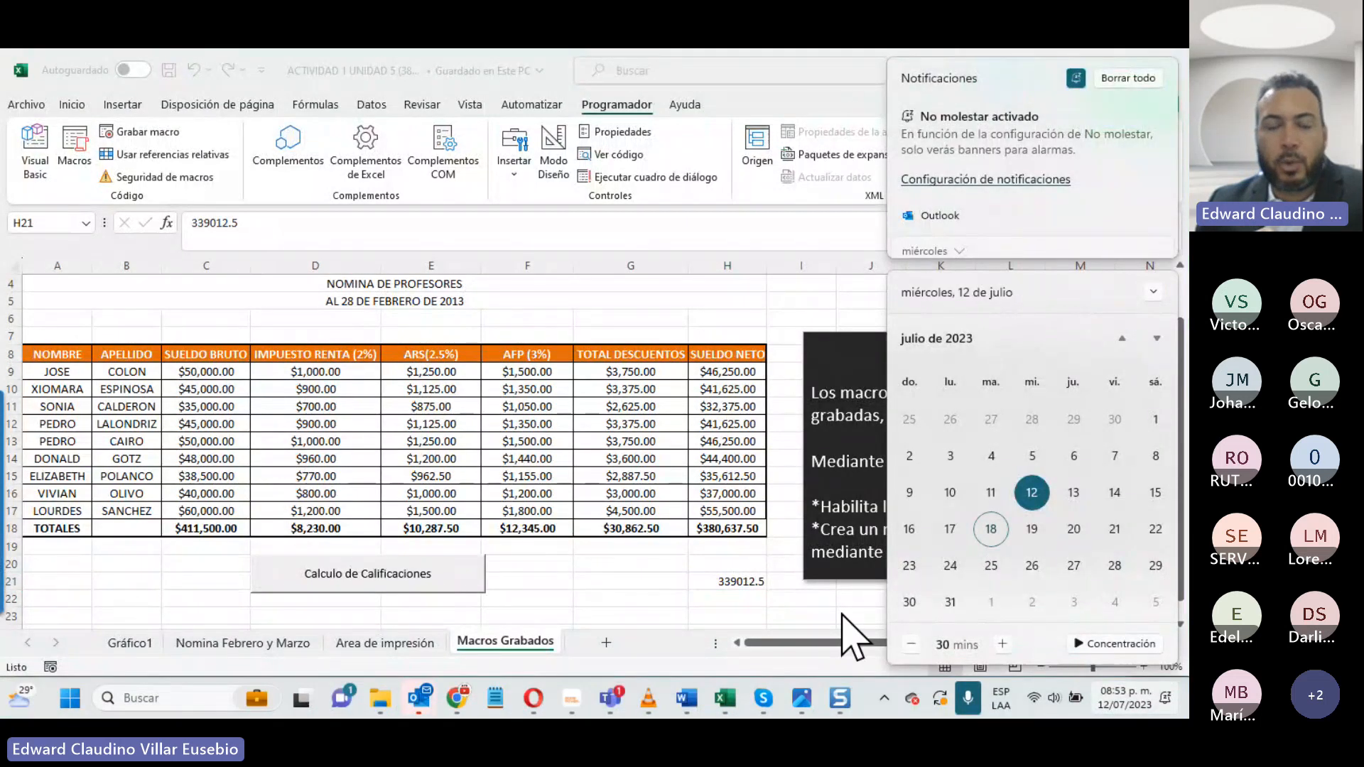
{"action": "left_click", "coordinate": [640, 479]}
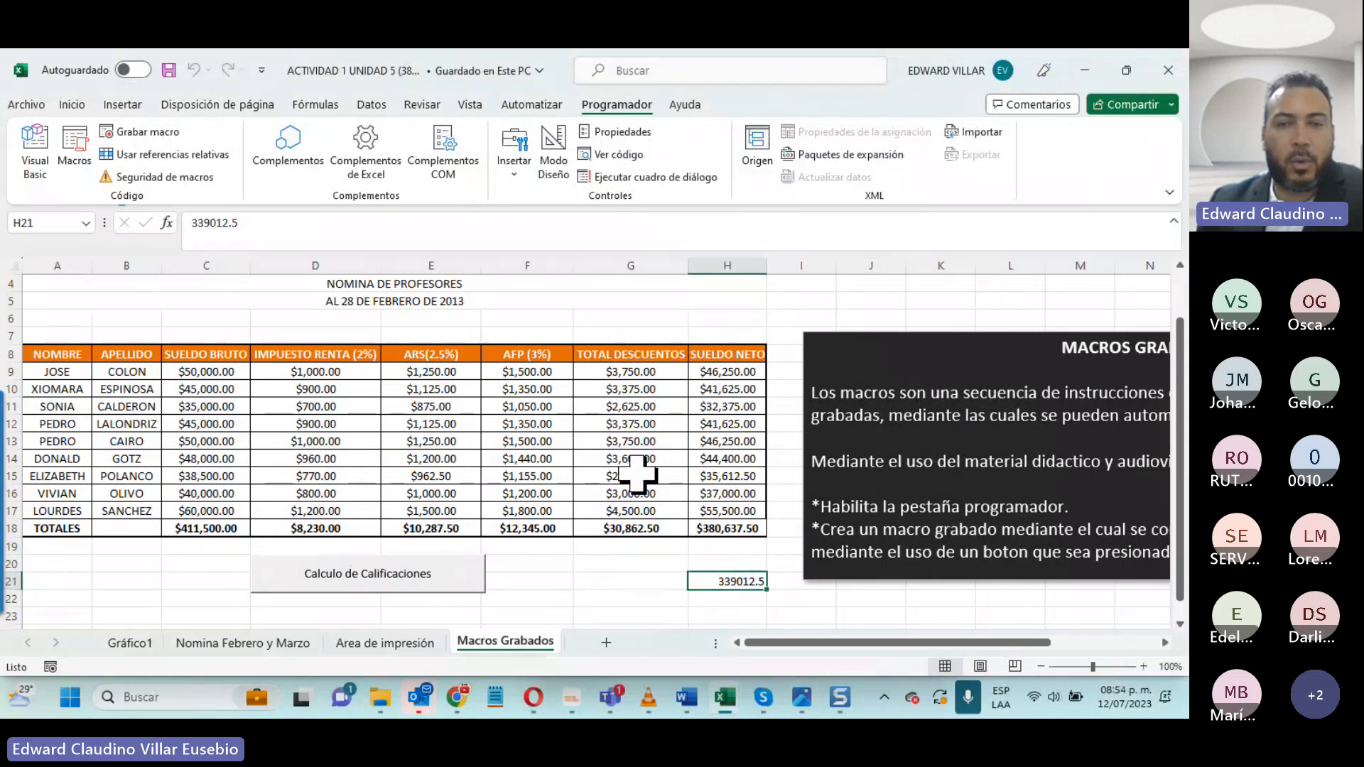